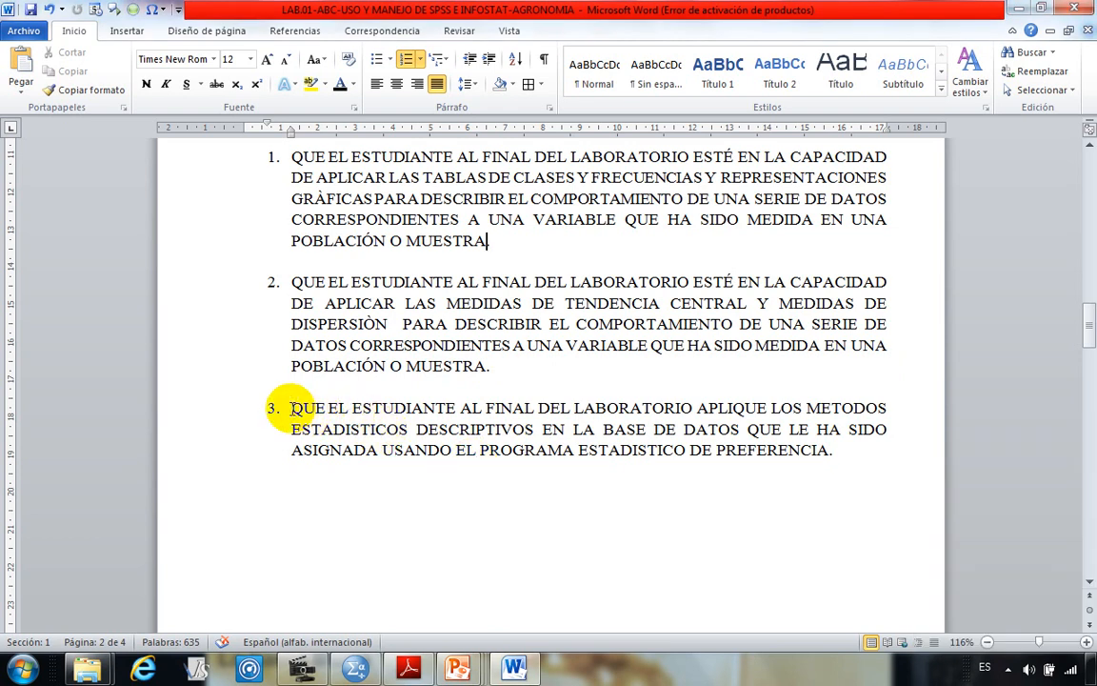
Step: Read the third laboratory objective on applying descriptive statistics and go on to the instructions page
drag(291, 408, 838, 454)
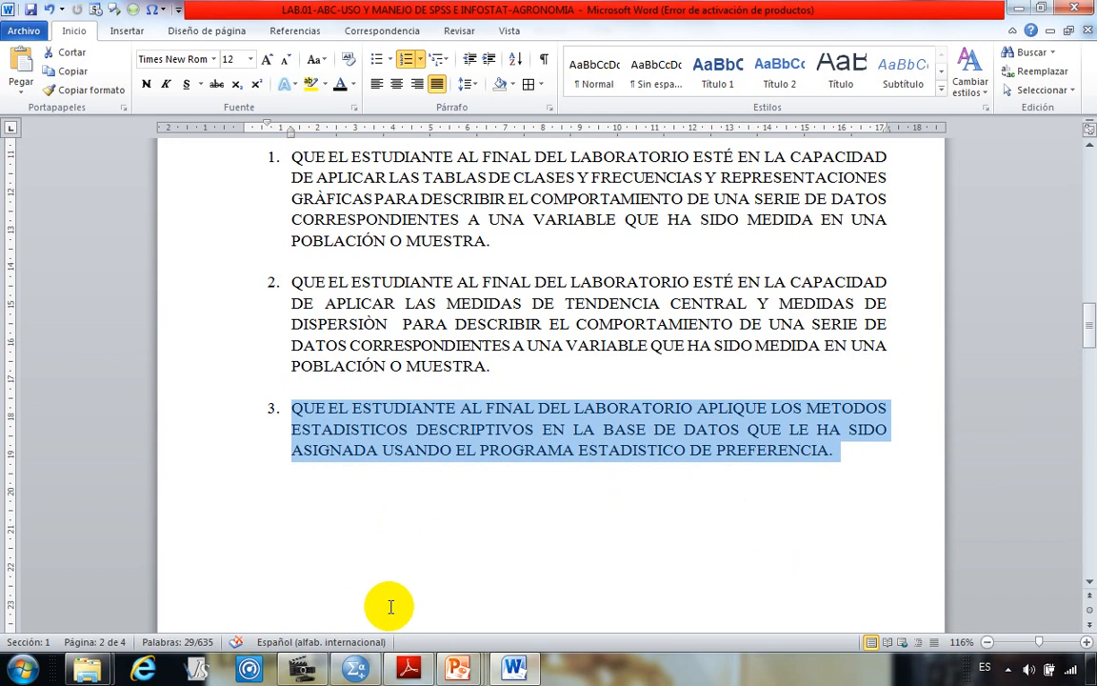
click(304, 668)
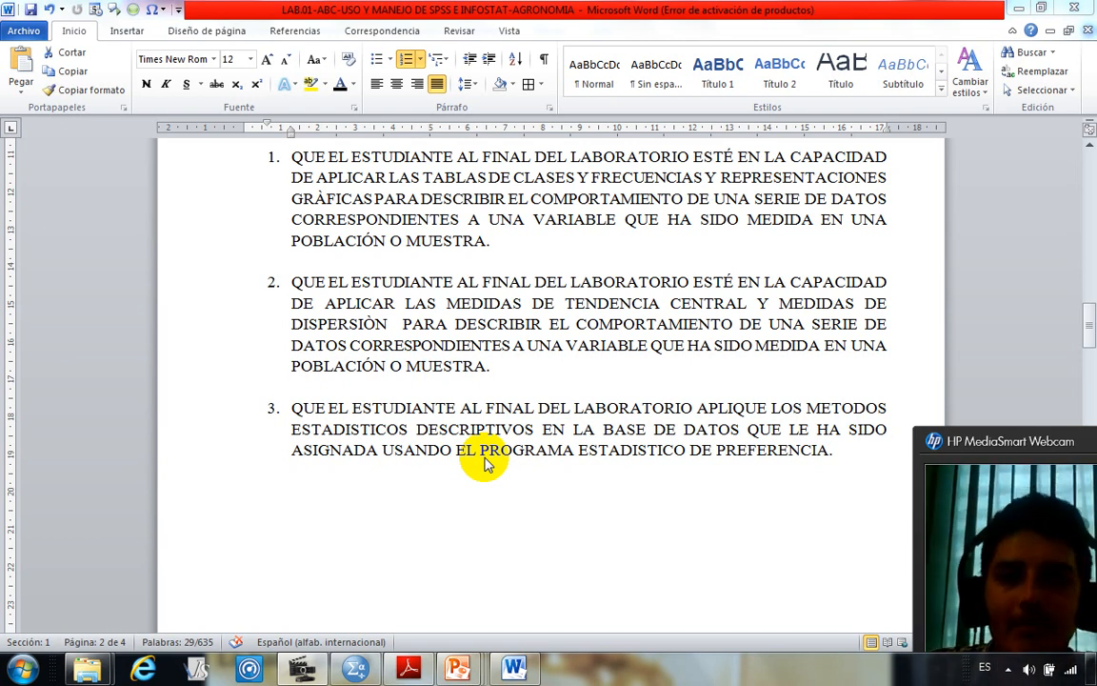
triple_click(514, 398)
scroll(416, 472, down, 5)
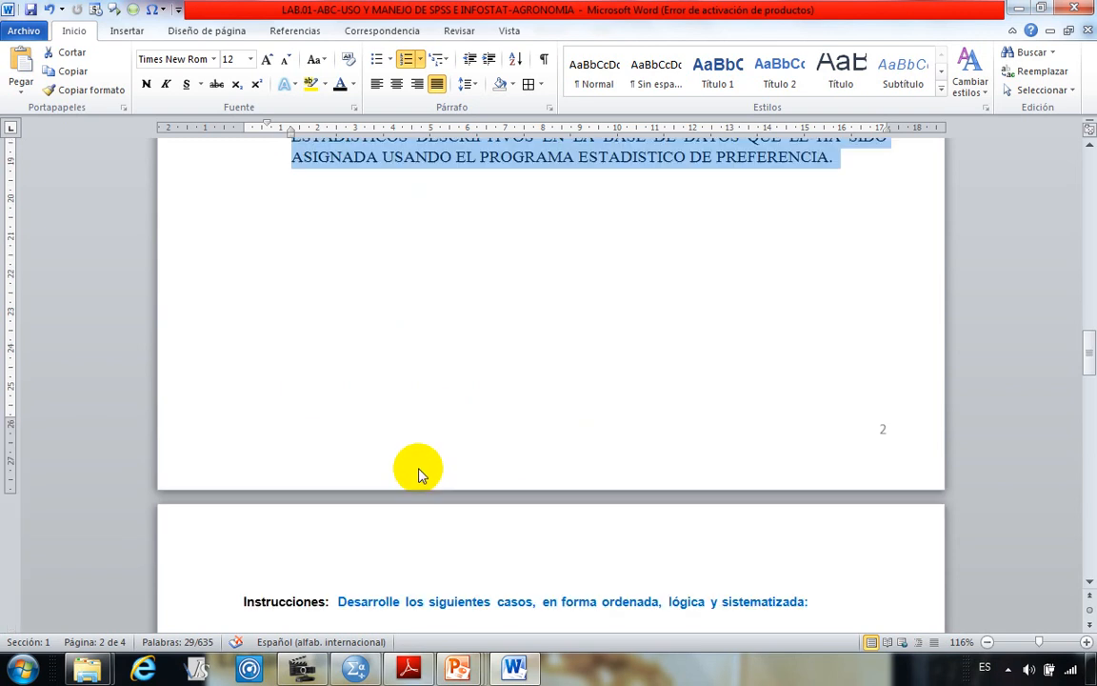
click(302, 670)
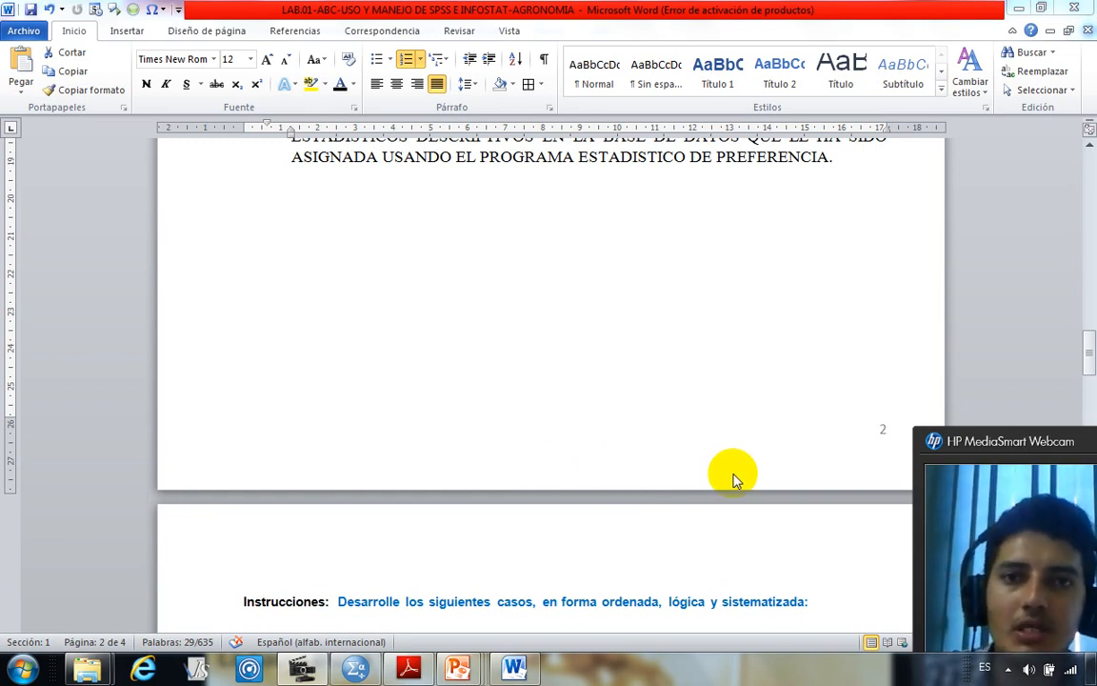
scroll(380, 465, down, 3)
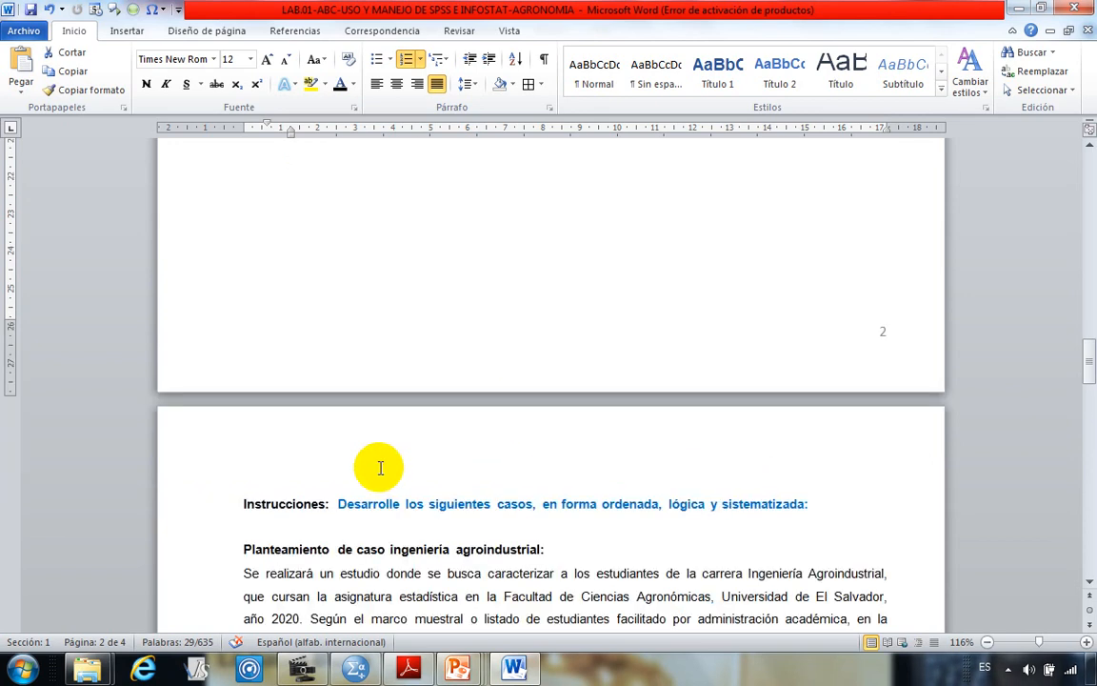
scroll(368, 465, down, 3)
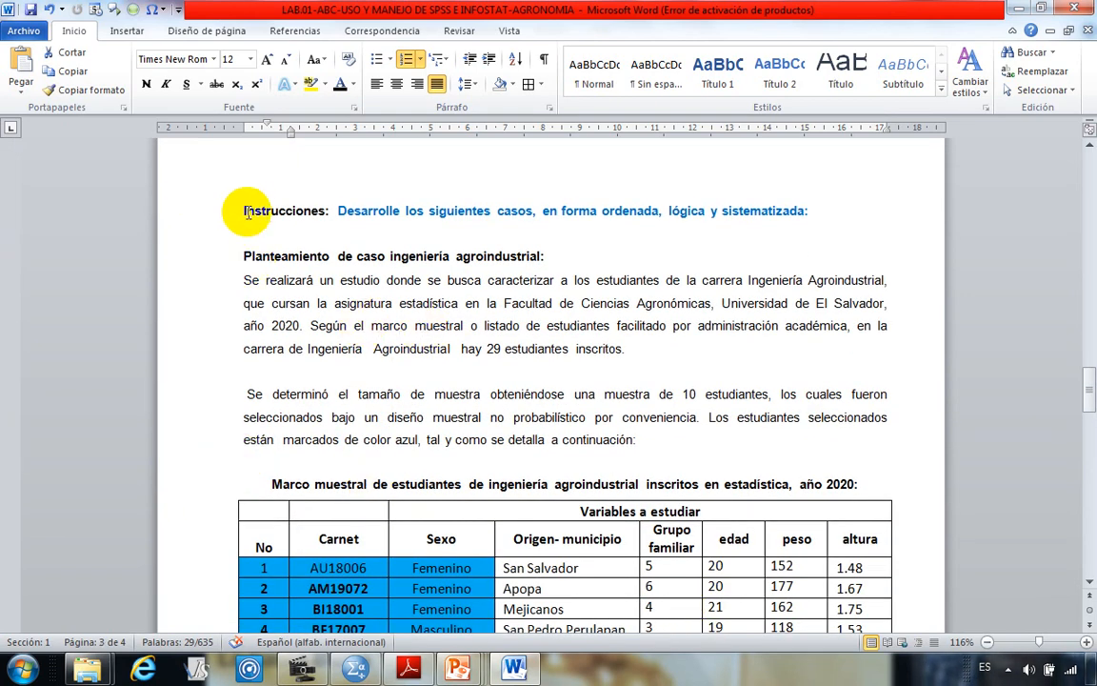
Step: Read the instructions and the agroindustrial engineering case statement, including its faculty and number of enrolled students
drag(244, 212, 812, 229)
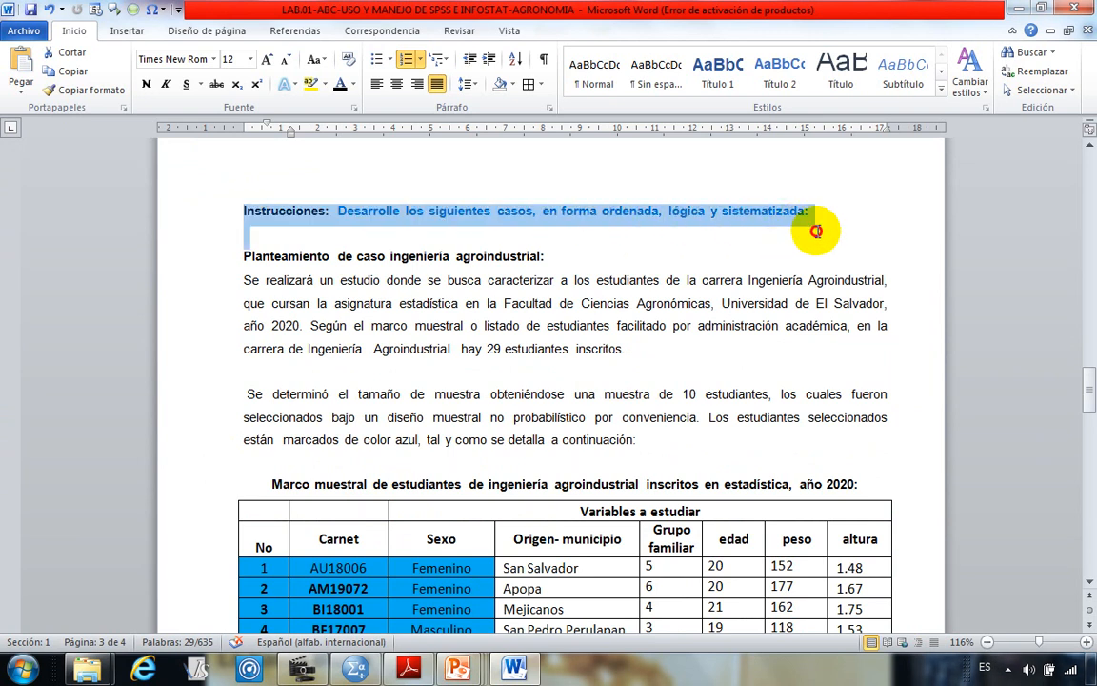
click(680, 282)
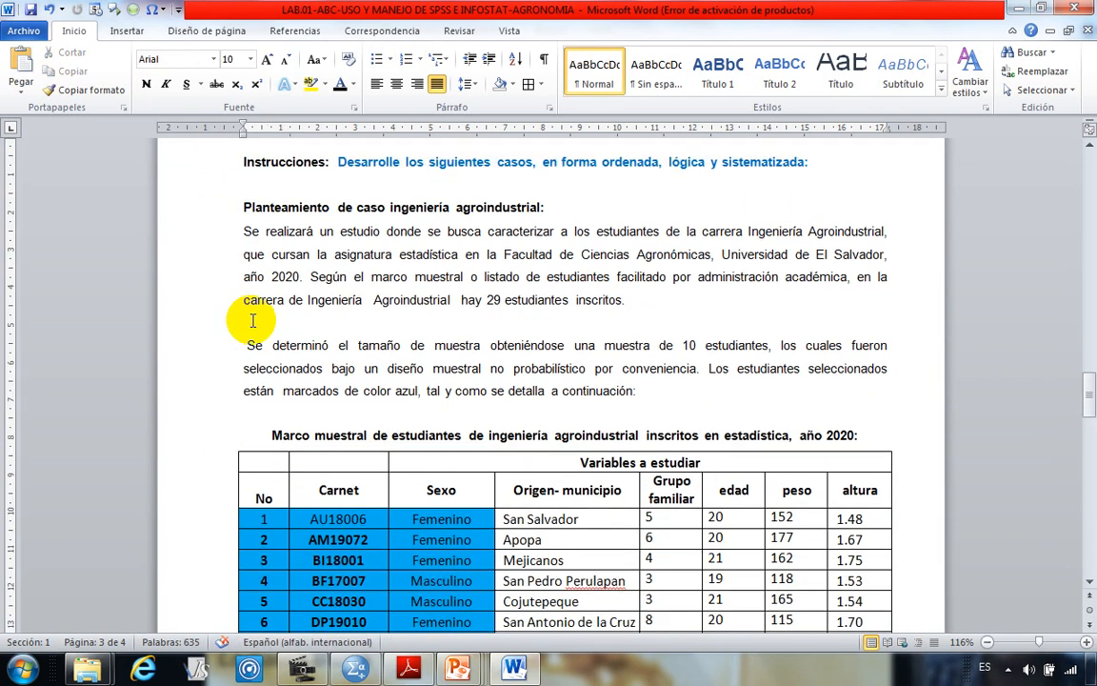
scroll(302, 282, down, 1)
scroll(302, 283, up, 1)
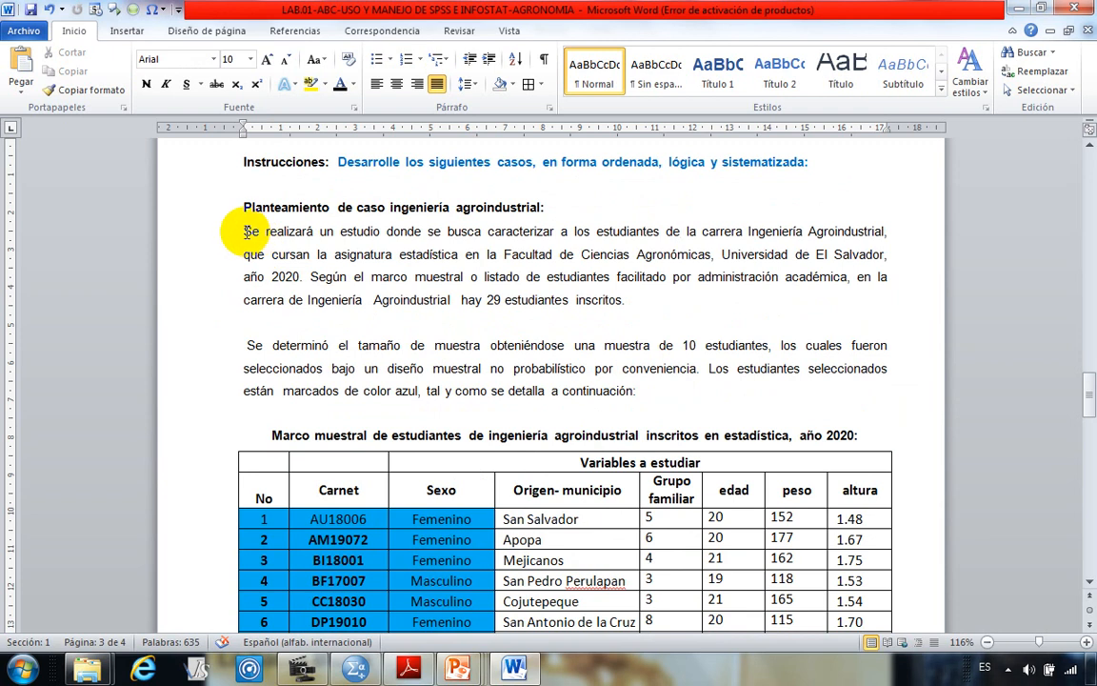
drag(244, 232, 629, 299)
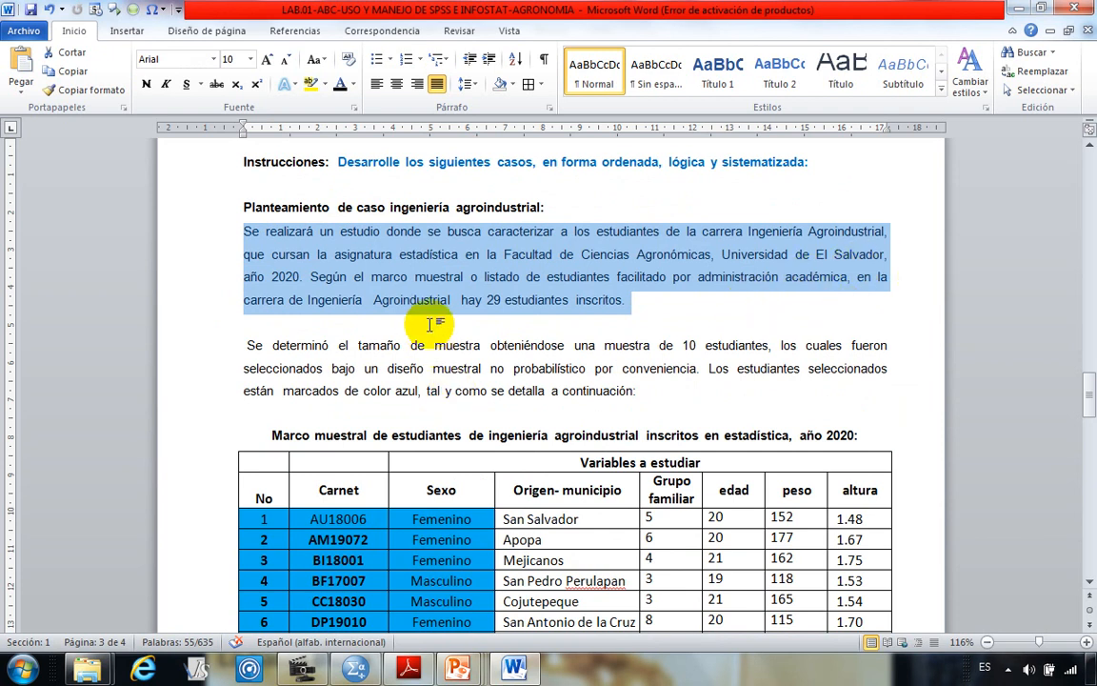
click(382, 275)
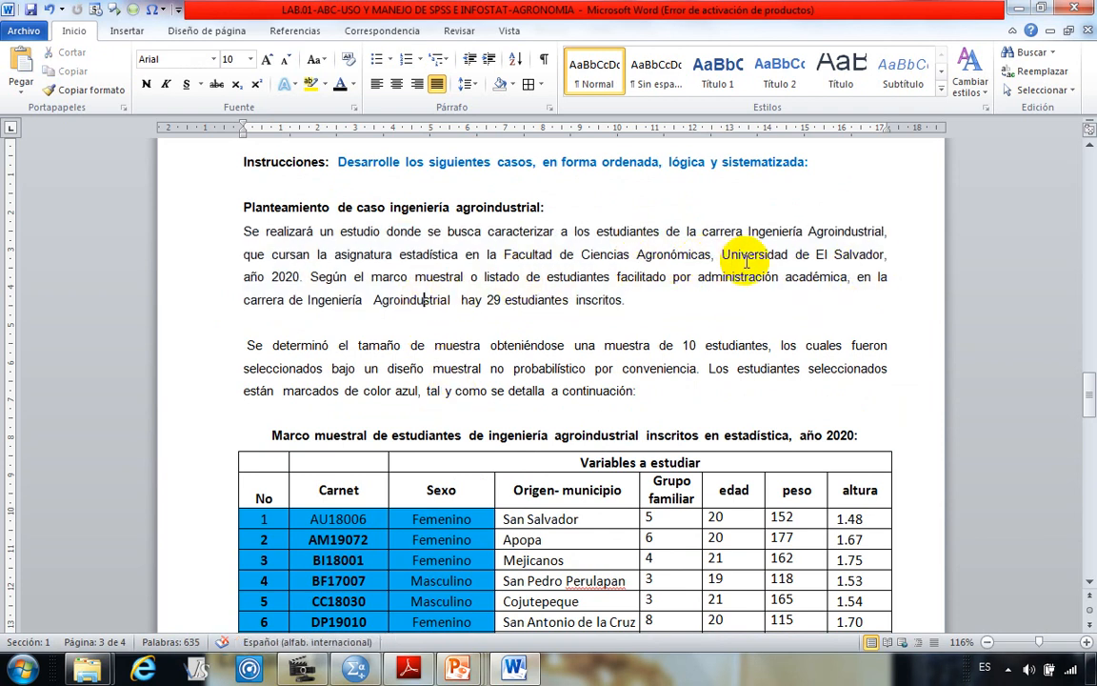
drag(843, 255, 581, 255)
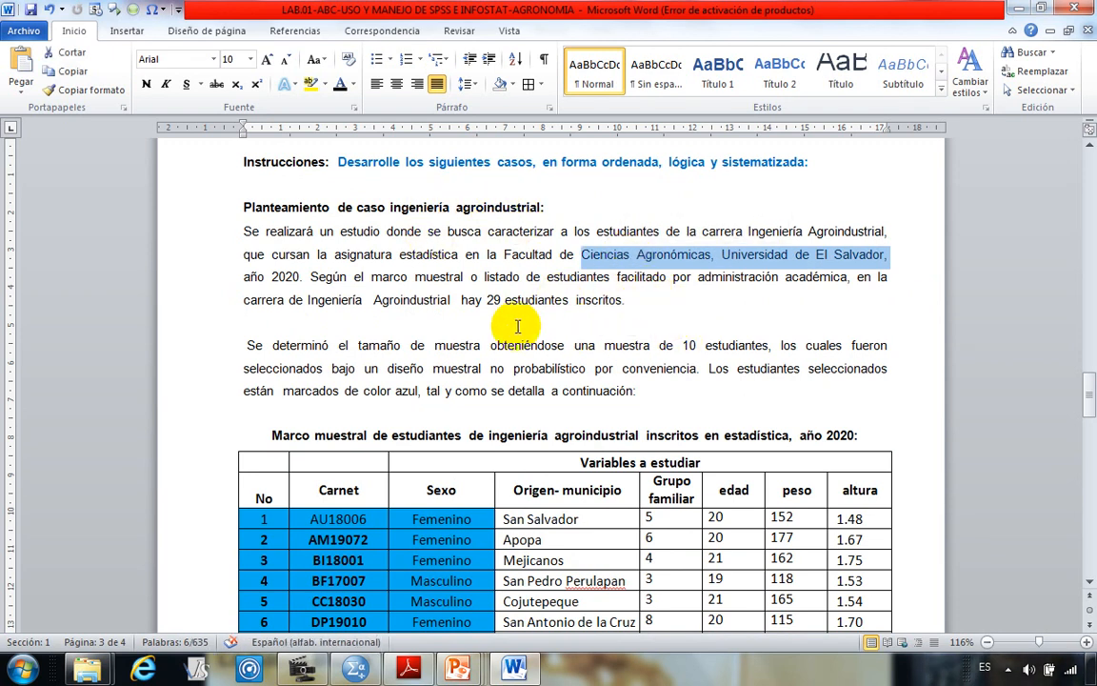
click(321, 303)
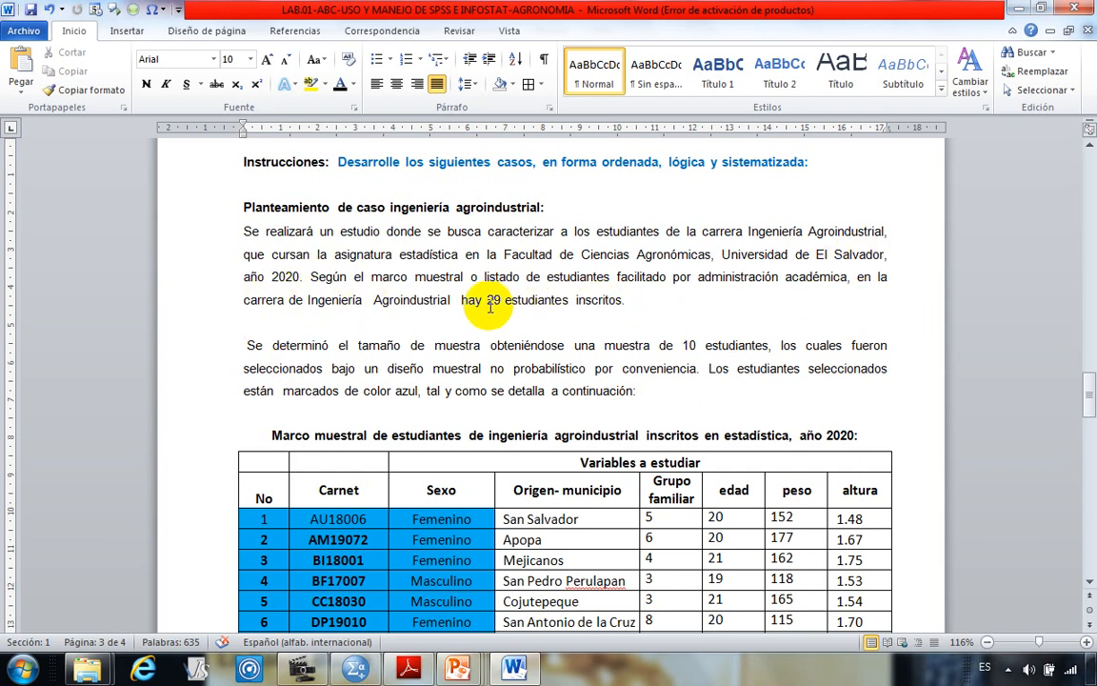
drag(487, 303, 511, 305)
click(490, 349)
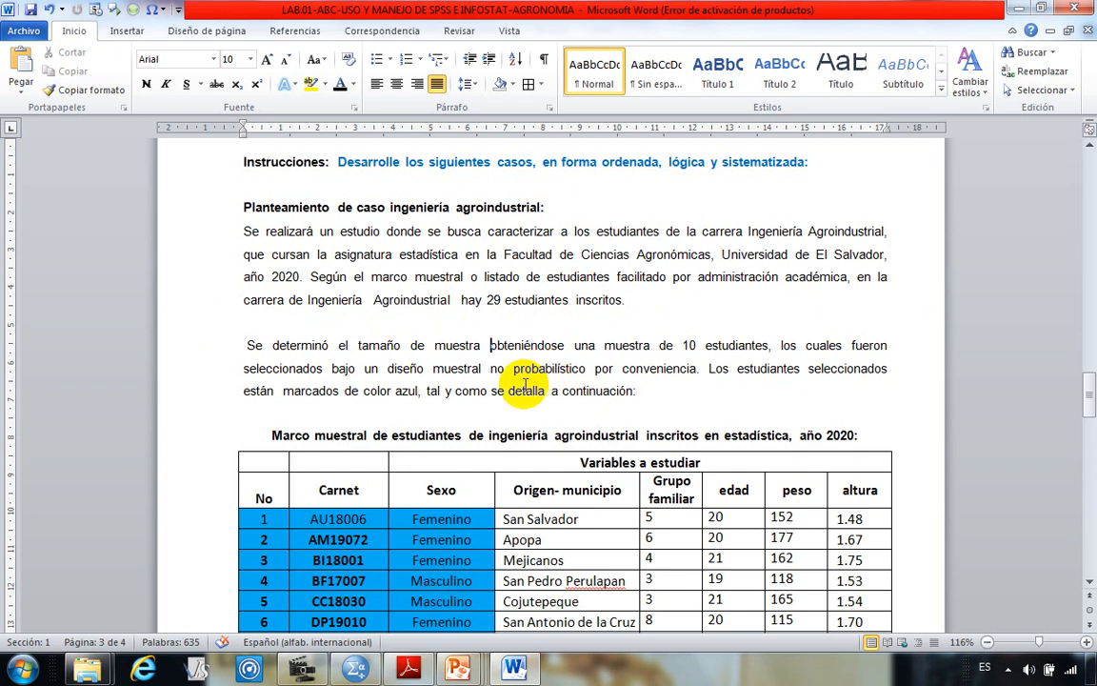
Step: Examine the sampling frame table of students with its study variables and the Parte I instructions beneath it
scroll(575, 379, down, 5)
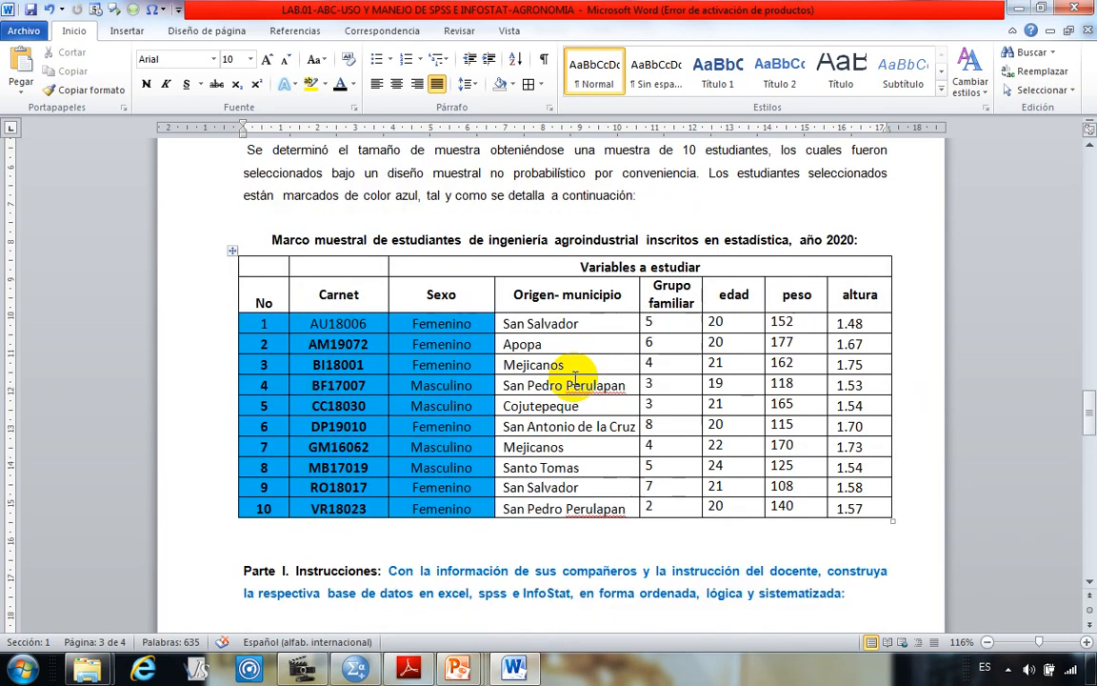
click(354, 320)
drag(355, 320, 379, 480)
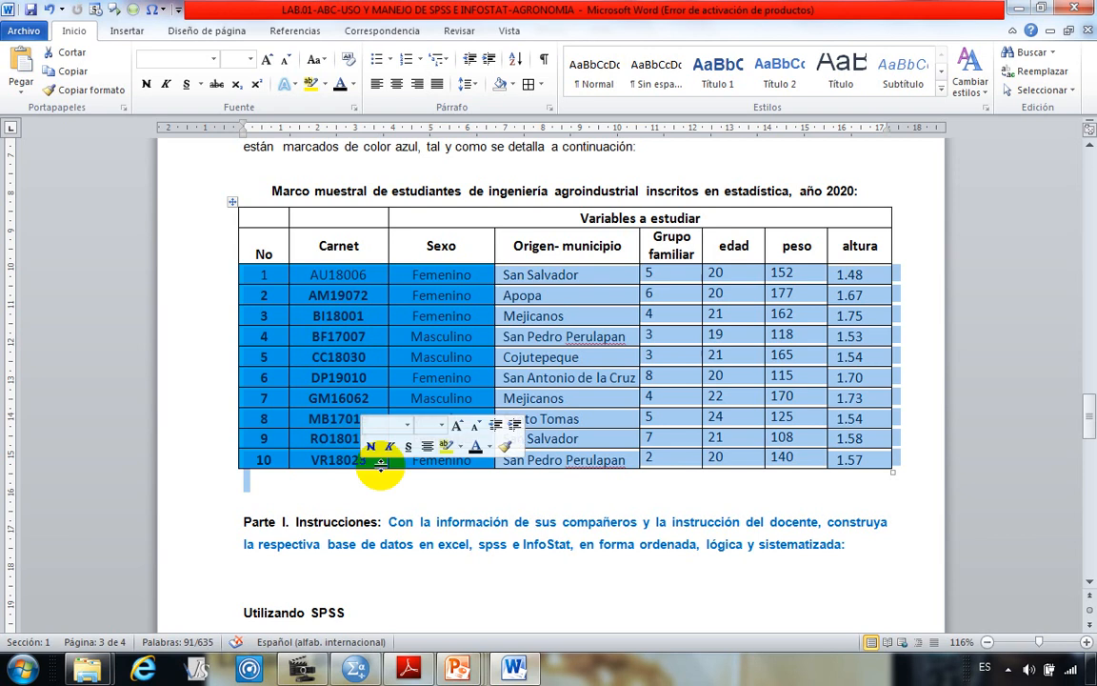
click(412, 286)
drag(421, 274, 884, 450)
click(456, 476)
scroll(456, 476, down, 2)
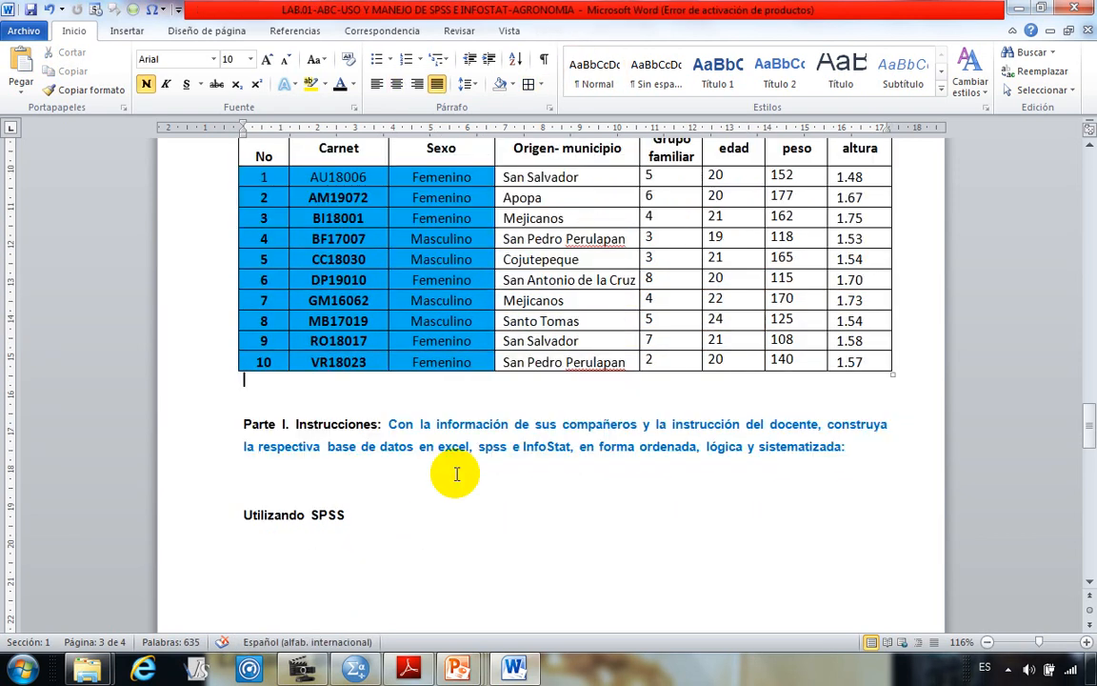
scroll(400, 457, down, 1)
click(343, 437)
scroll(338, 419, down, 1)
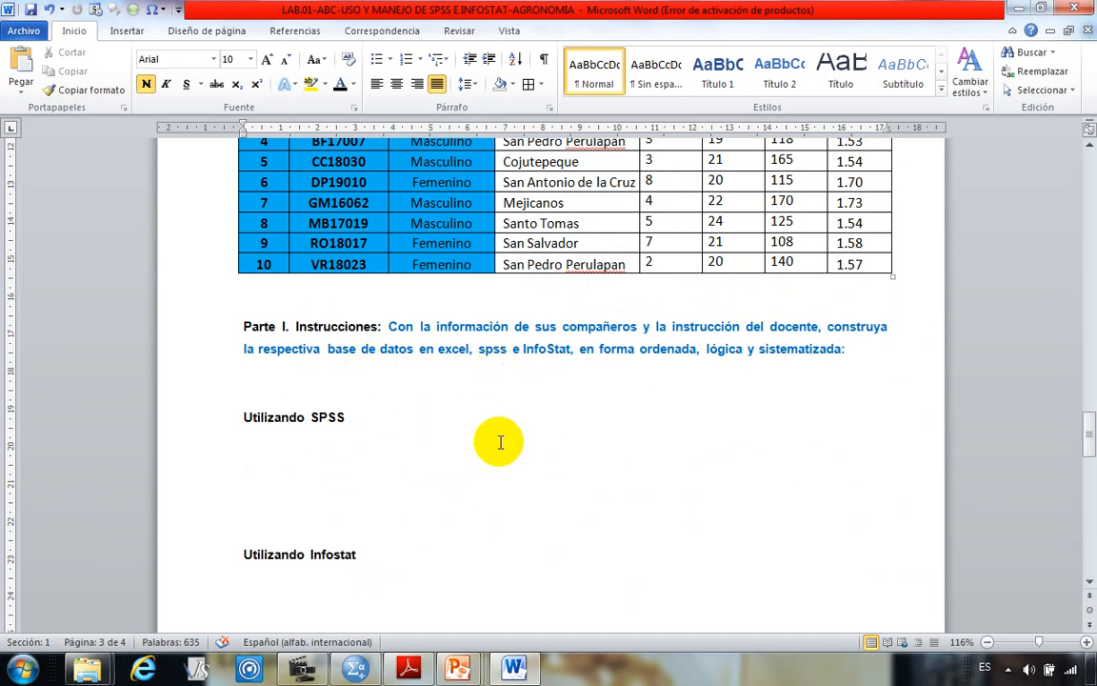
Step: Add a "Utilizando Excel" heading above "Utilizando SPSS" by copying the SPSS heading and replacing SPSS with Excel
click(277, 450)
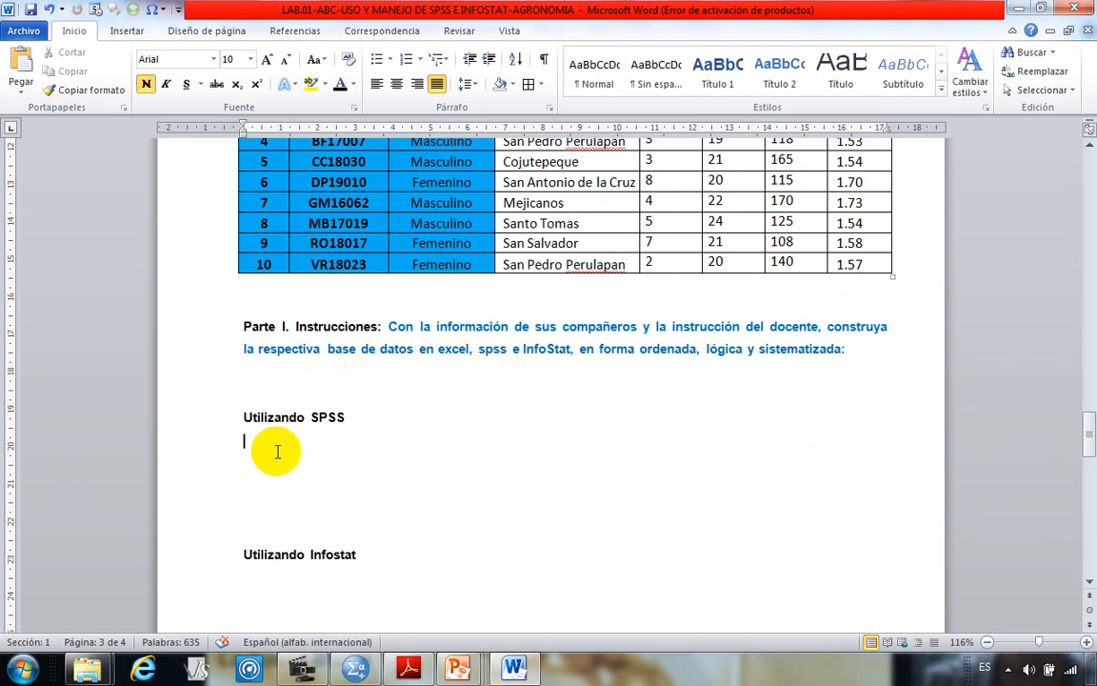
click(286, 374)
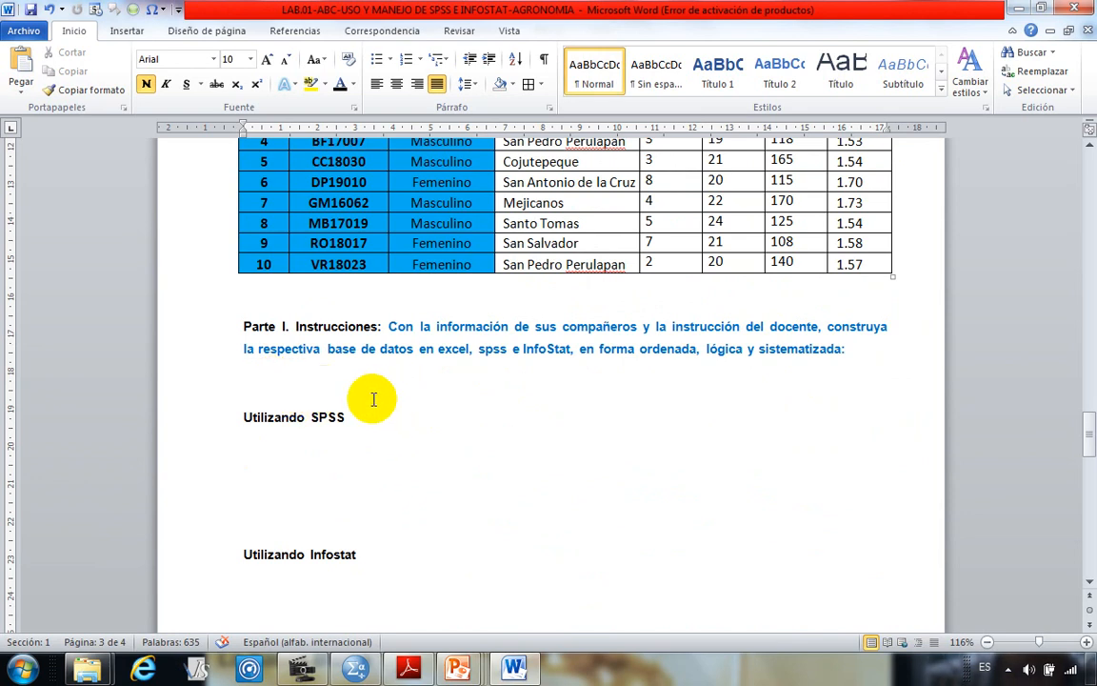
drag(238, 416, 362, 431)
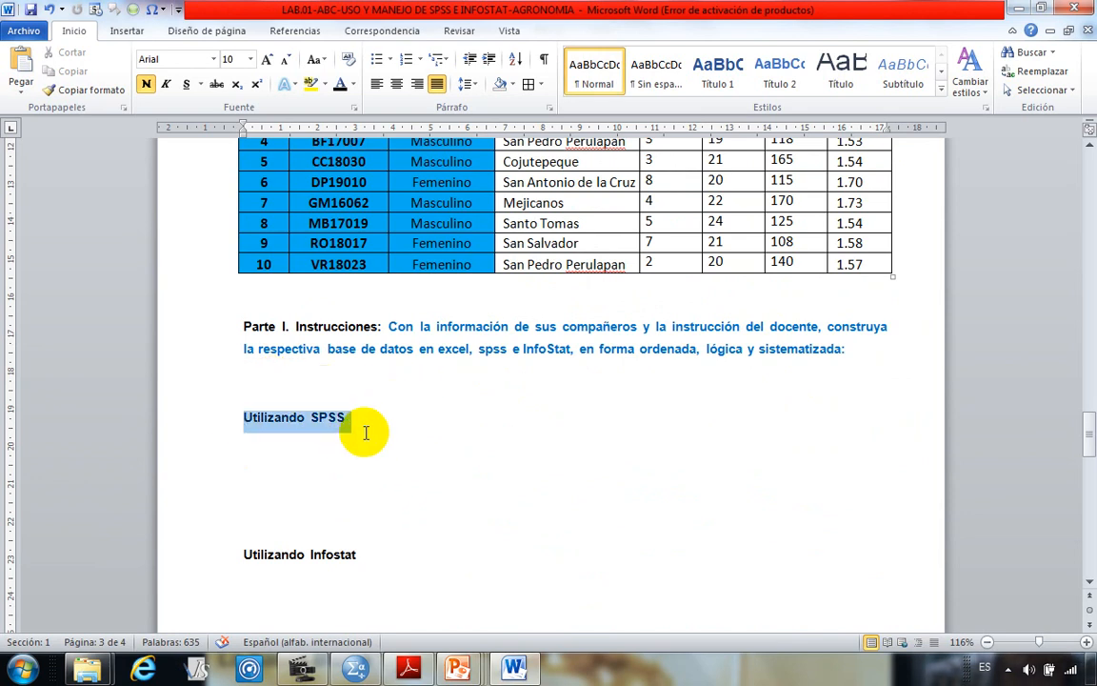
key(ctrl+c)
click(285, 392)
key(ctrl+v)
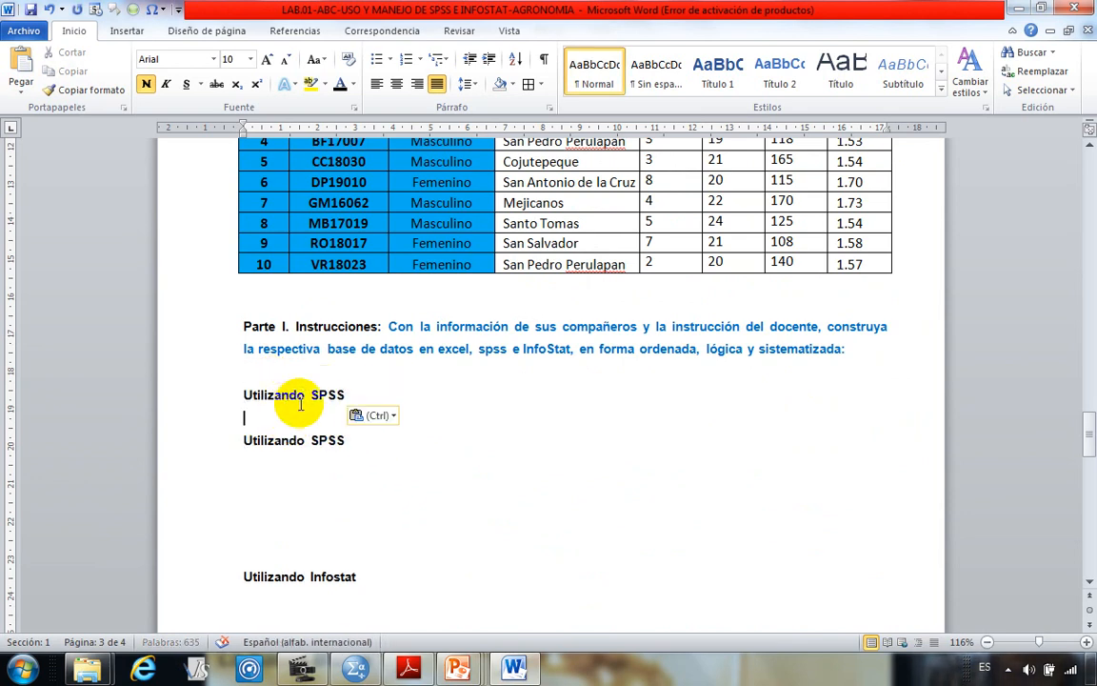
drag(360, 393, 315, 402)
text(Excel)
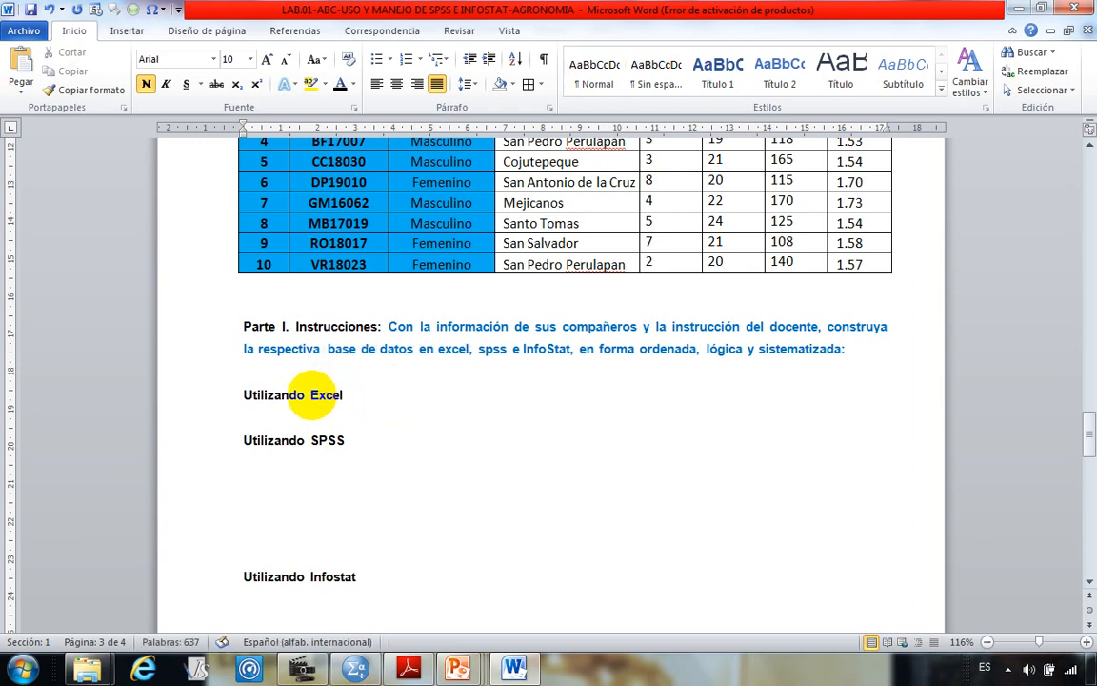
Step: Add two blank lines below the "Utilizando Excel" heading and remove two blank lines above "Utilizando Infostat"
click(263, 410)
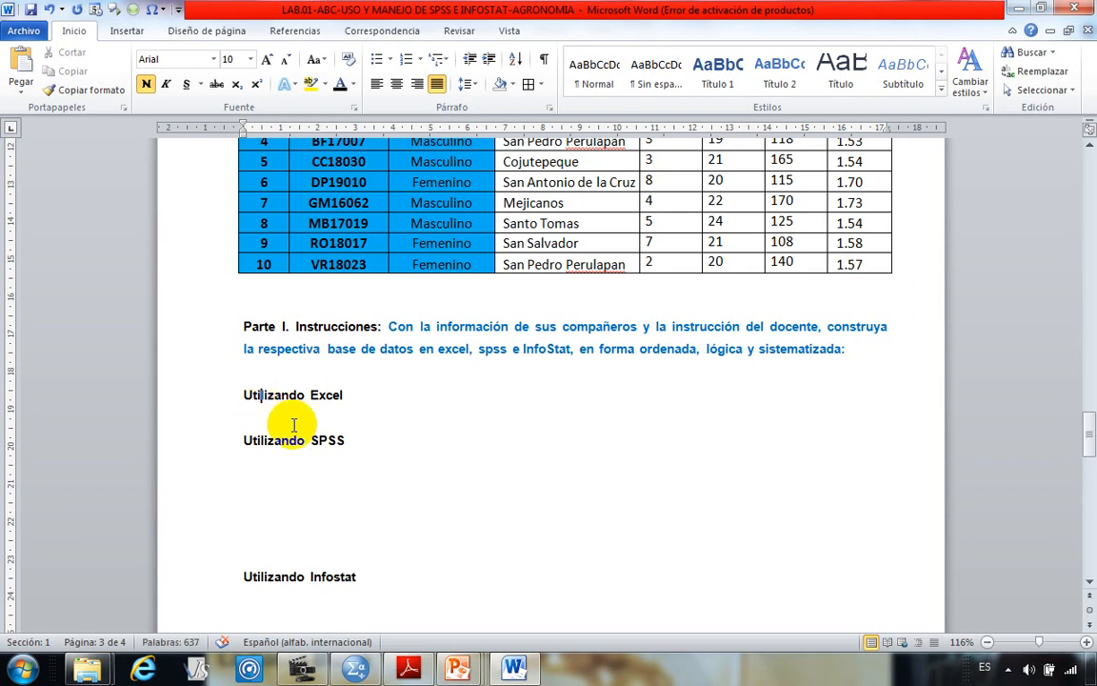
click(343, 394)
key(Return)
key(Return)
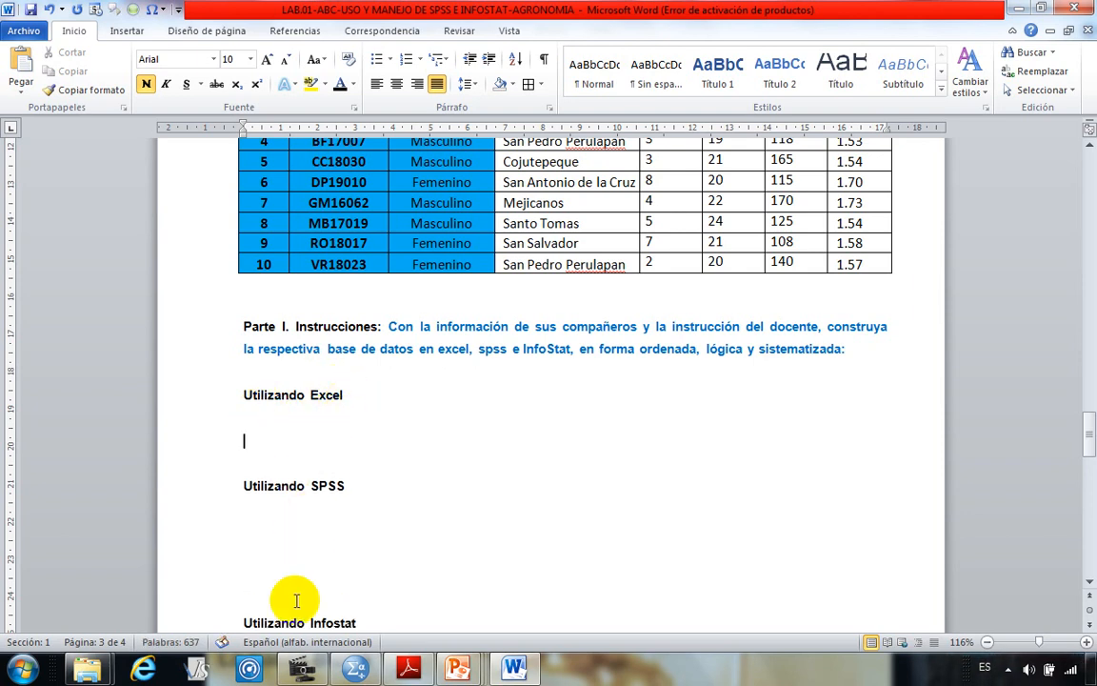
click(295, 598)
key(BackSpace)
click(295, 419)
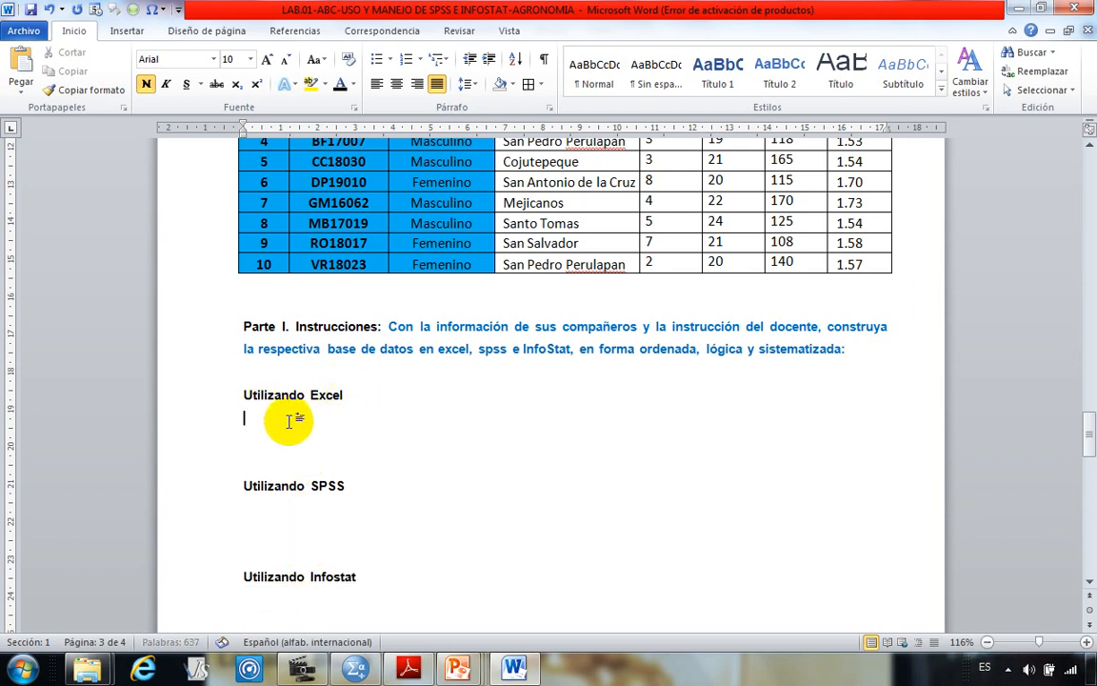
Step: Review the Excel, SPSS and Infostat headings under Parte I and place the cursor on the line below "Utilizando Excel"
scroll(289, 420, down, 2)
scroll(282, 433, up, 2)
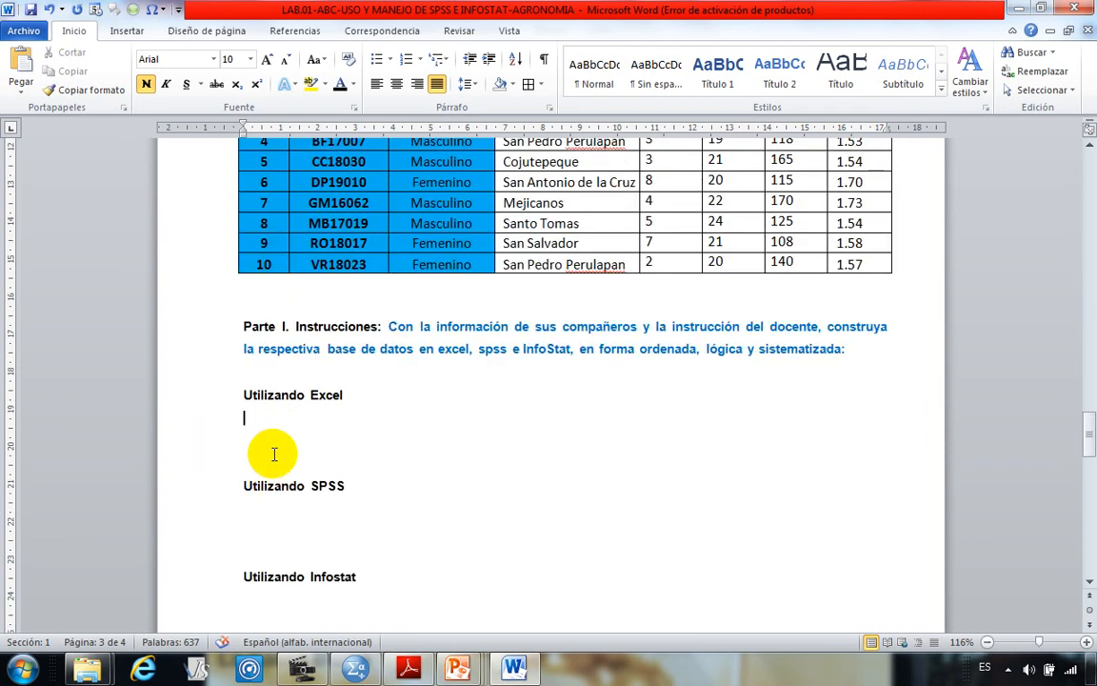
scroll(275, 455, down, 1)
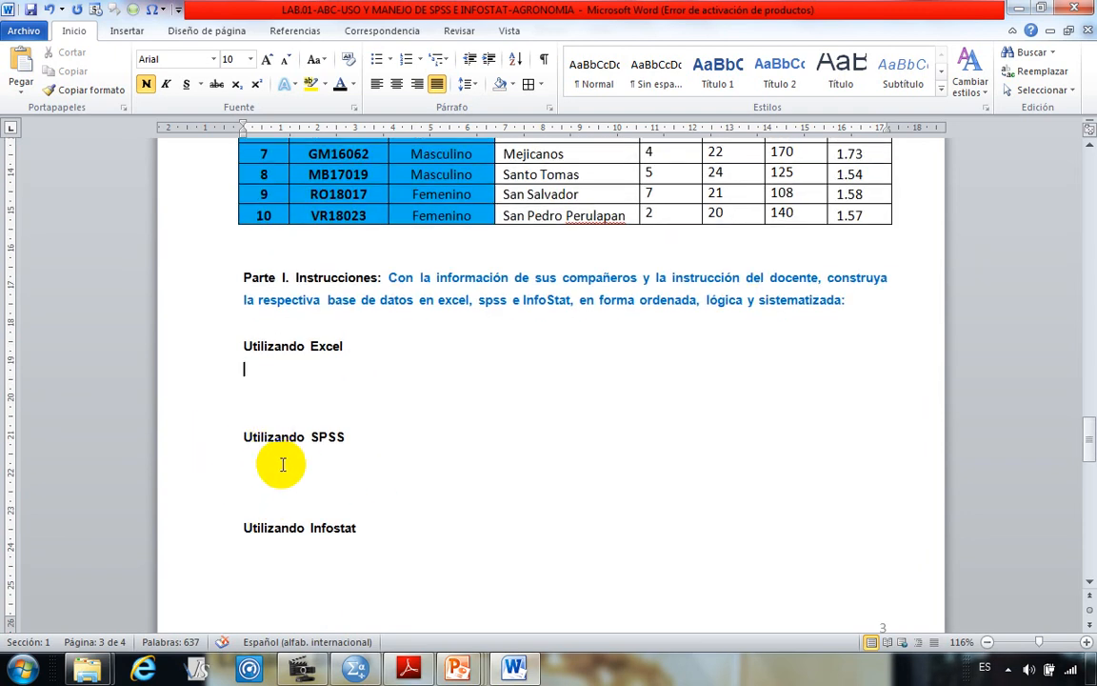
drag(240, 445, 381, 444)
click(297, 476)
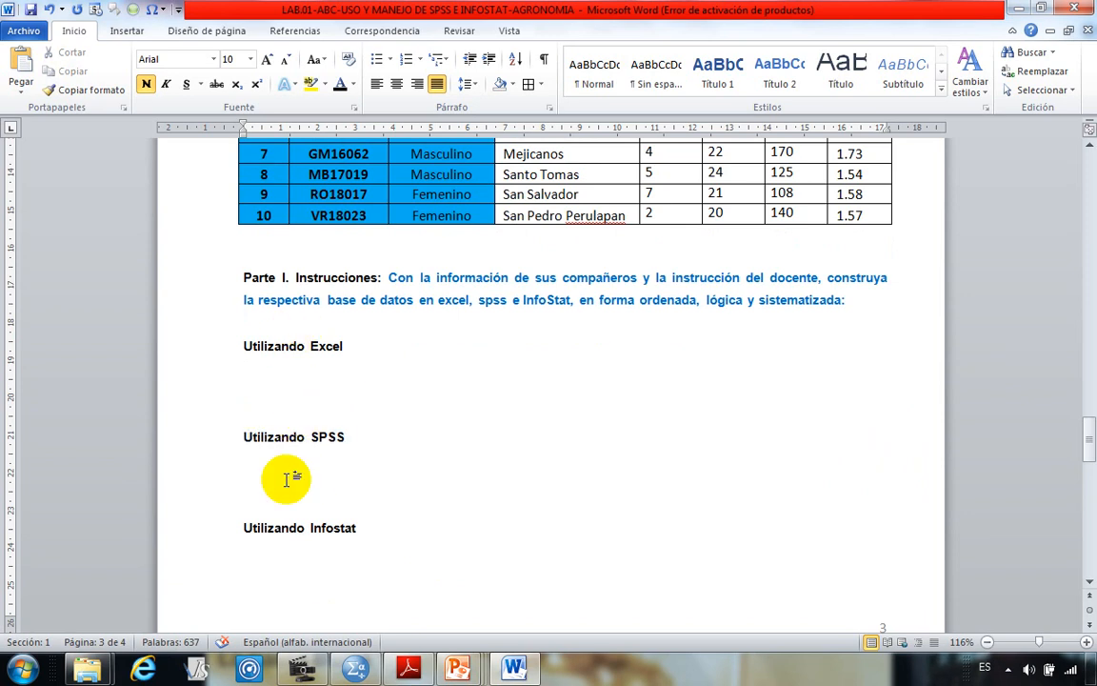
click(260, 375)
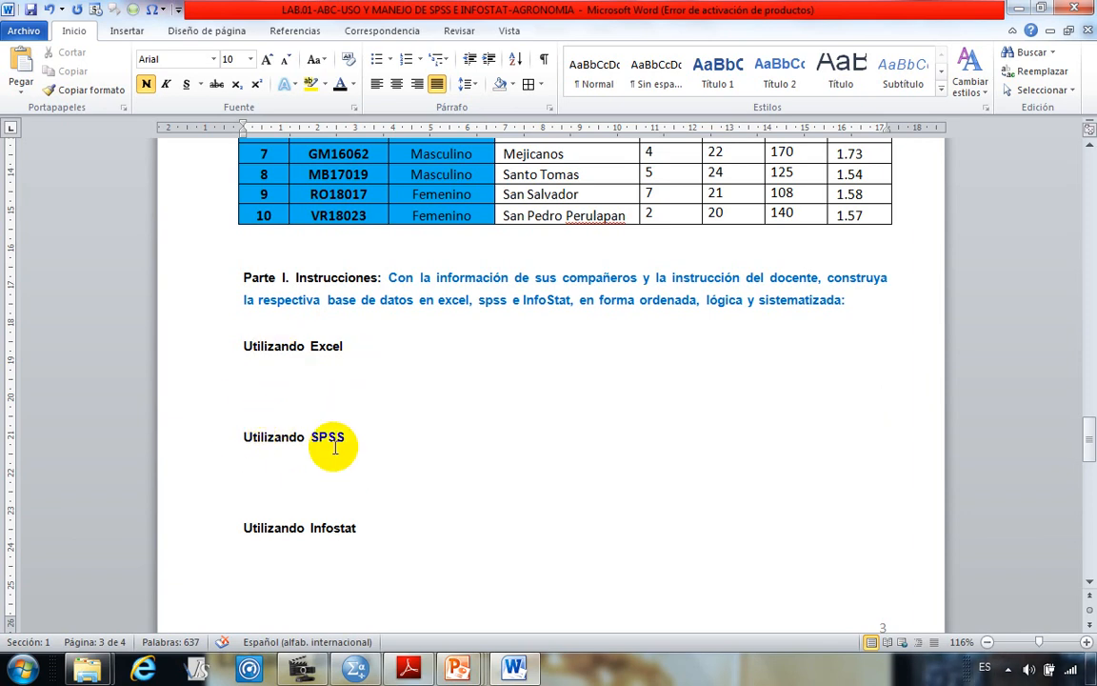
click(240, 350)
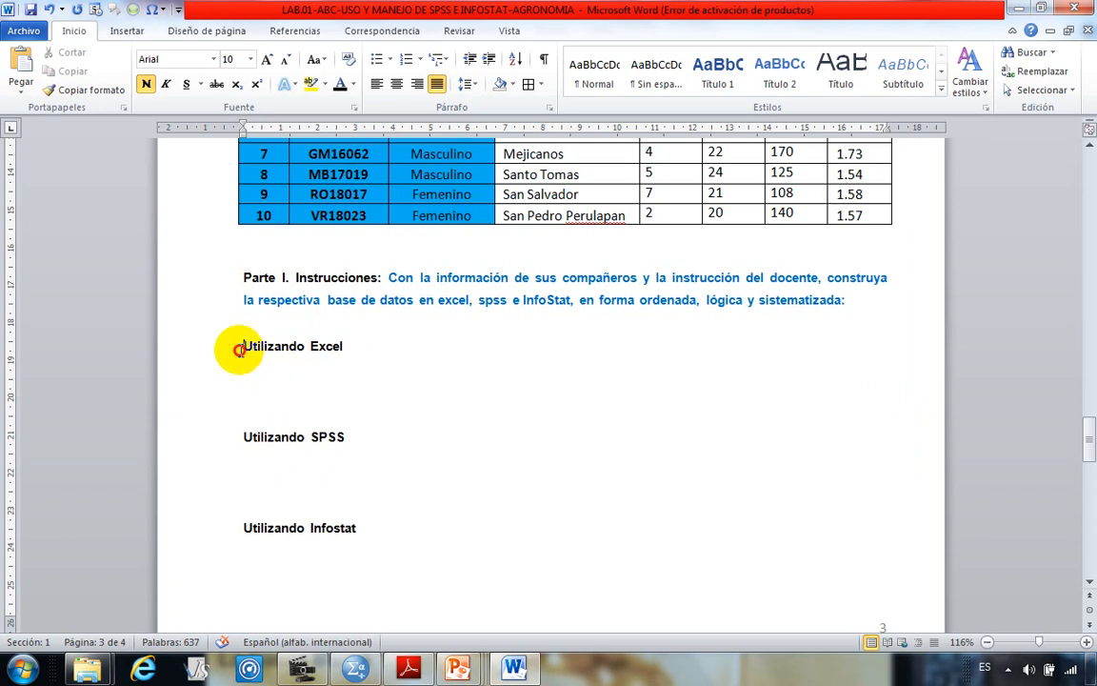
drag(239, 350, 360, 345)
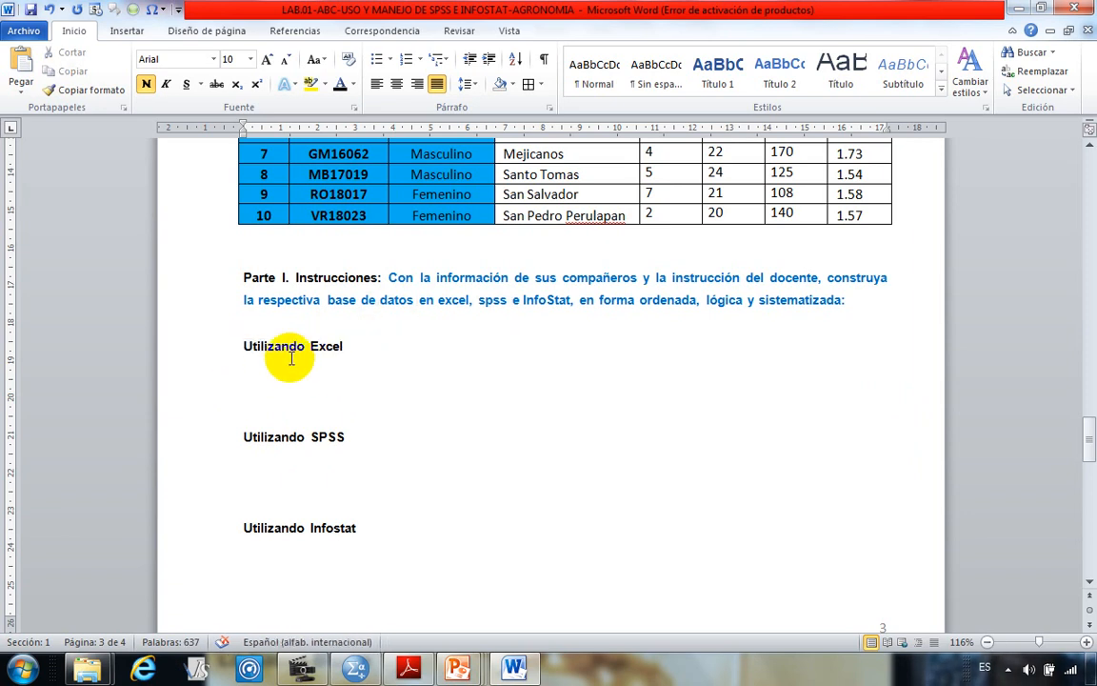
drag(357, 436, 265, 433)
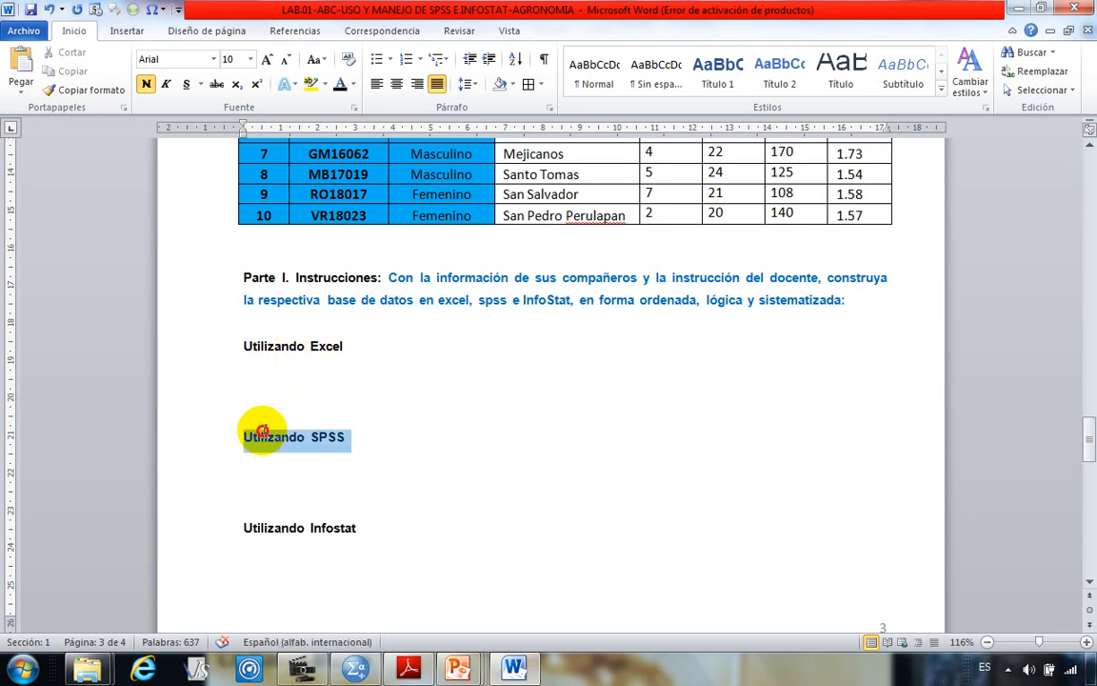
drag(375, 533, 264, 527)
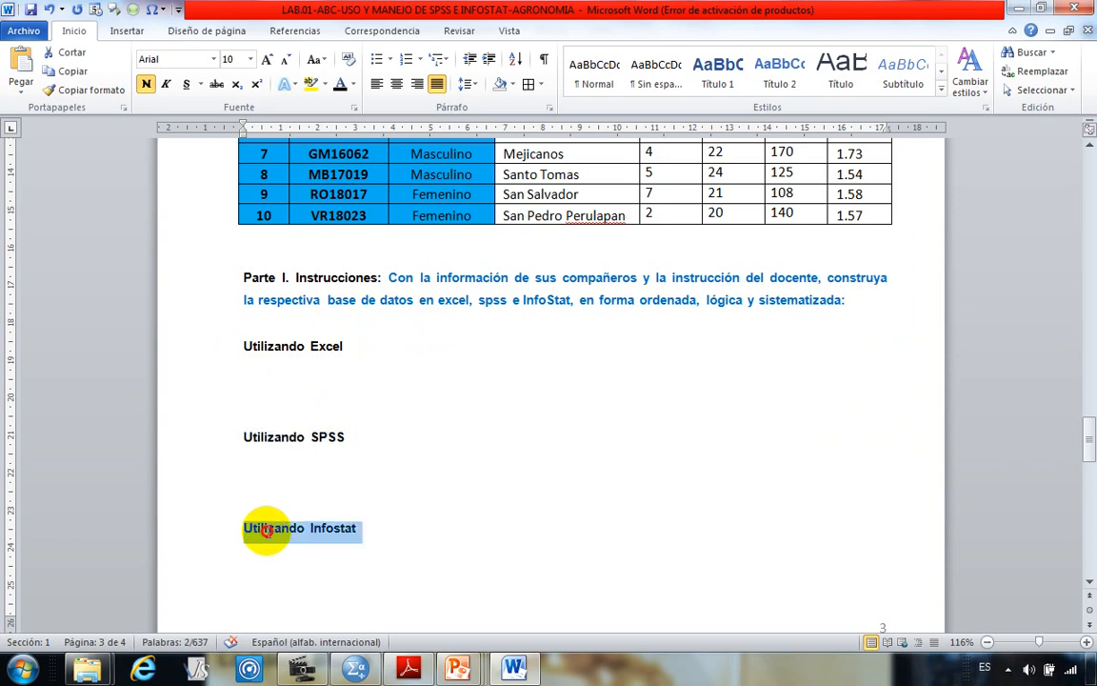
click(293, 368)
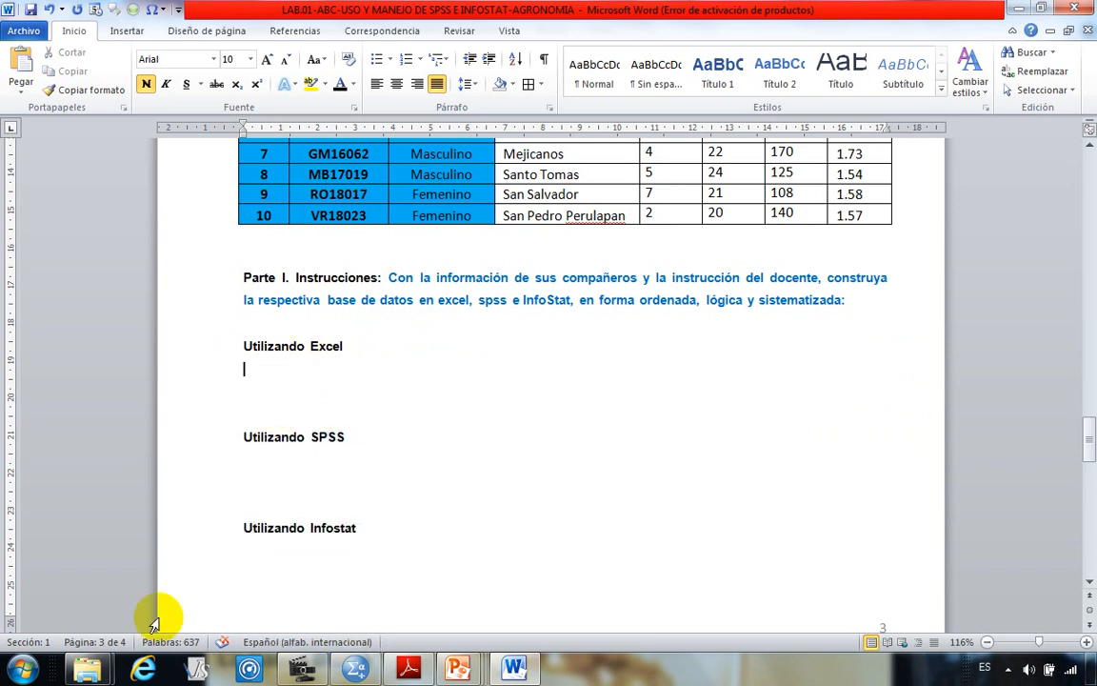
Step: Open the BASE DE DATOS SPSS Excel workbook from the USO Y MANEJO PROGRAMAS ESTADÍSTICOS folder
mouse_move(88, 669)
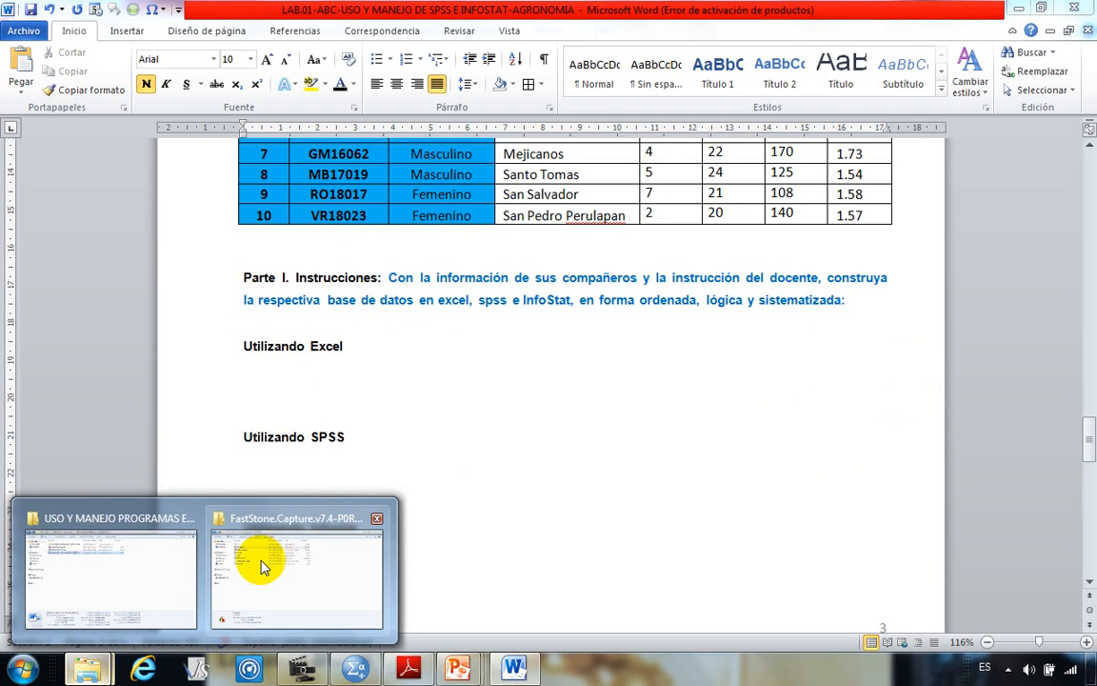
click(99, 567)
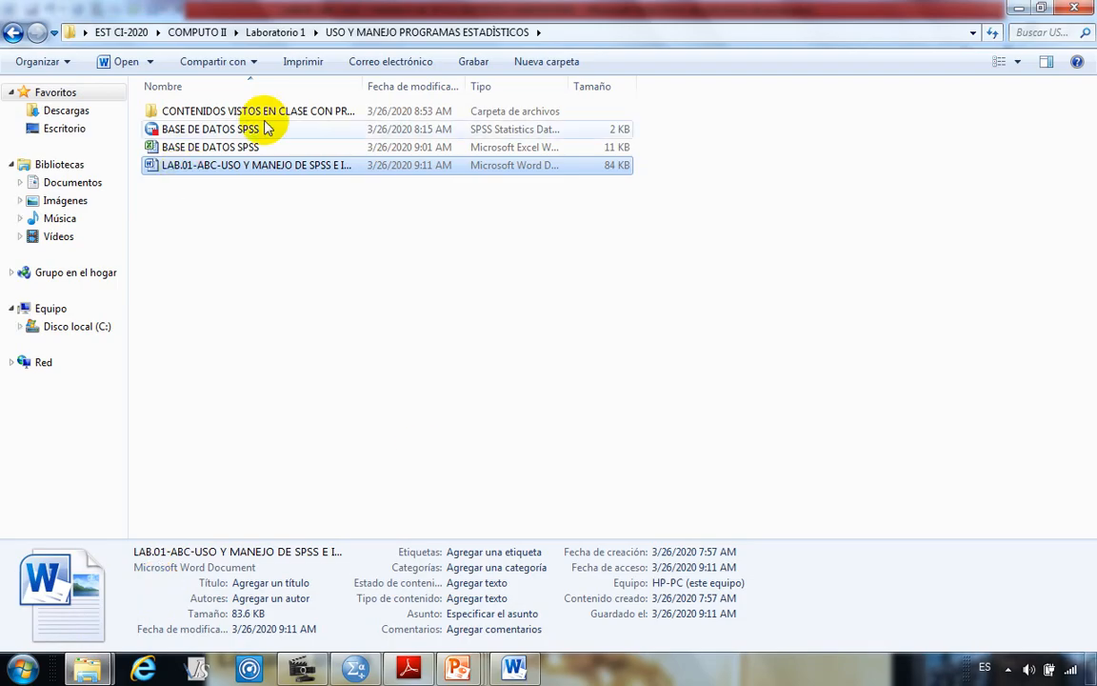
click(244, 148)
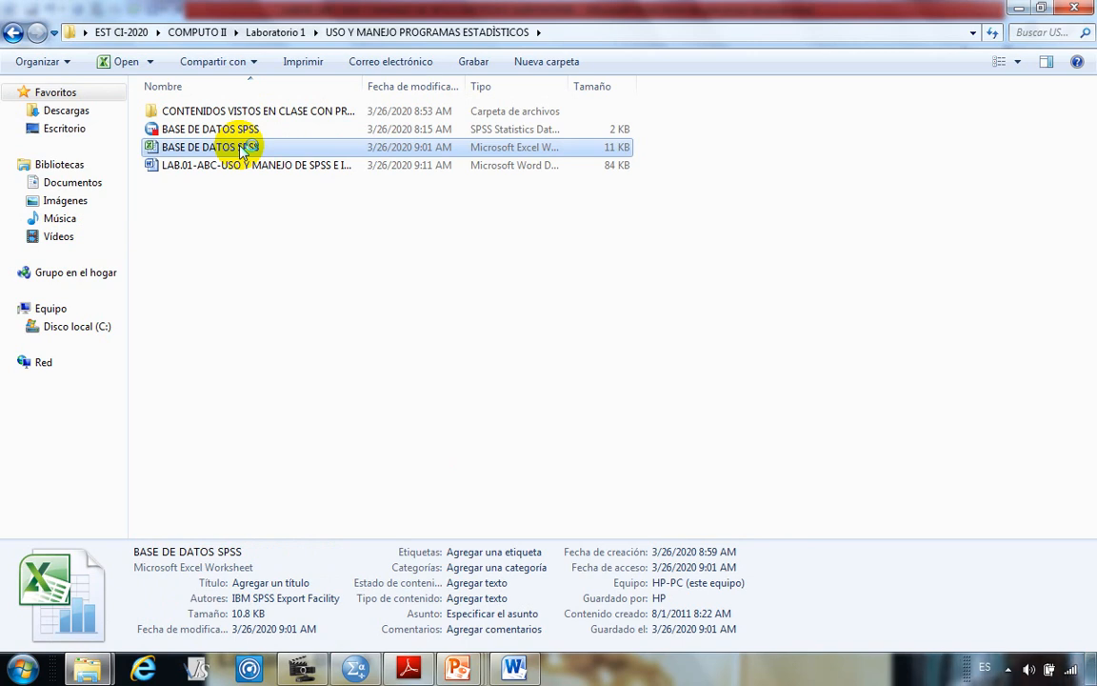
double_click(243, 149)
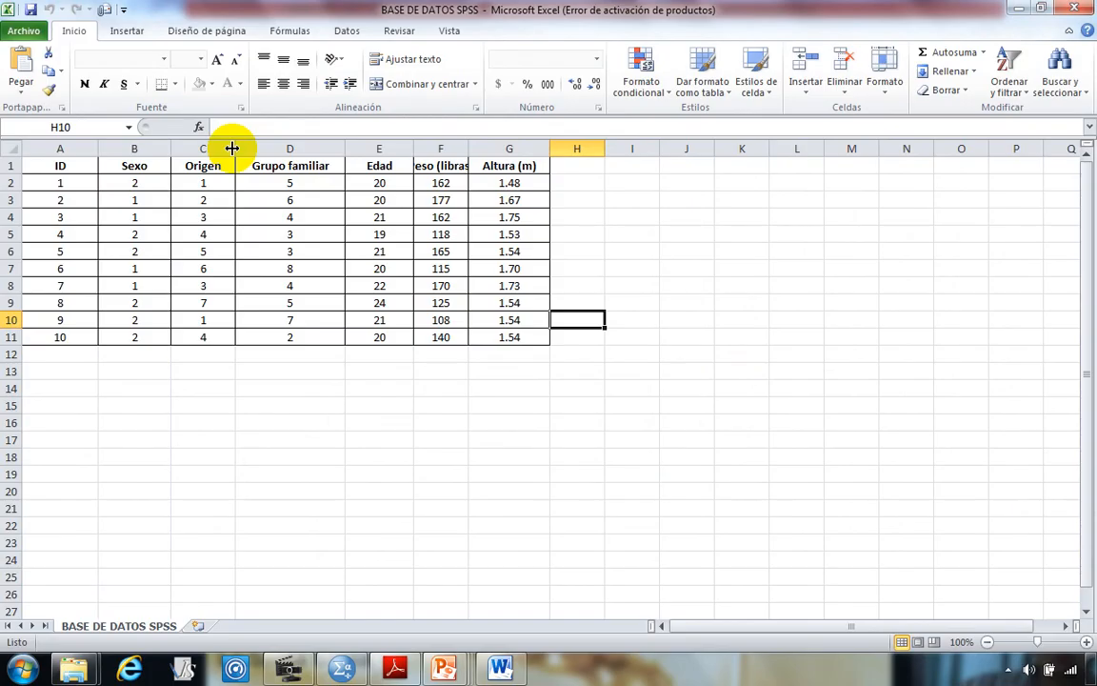
click(296, 423)
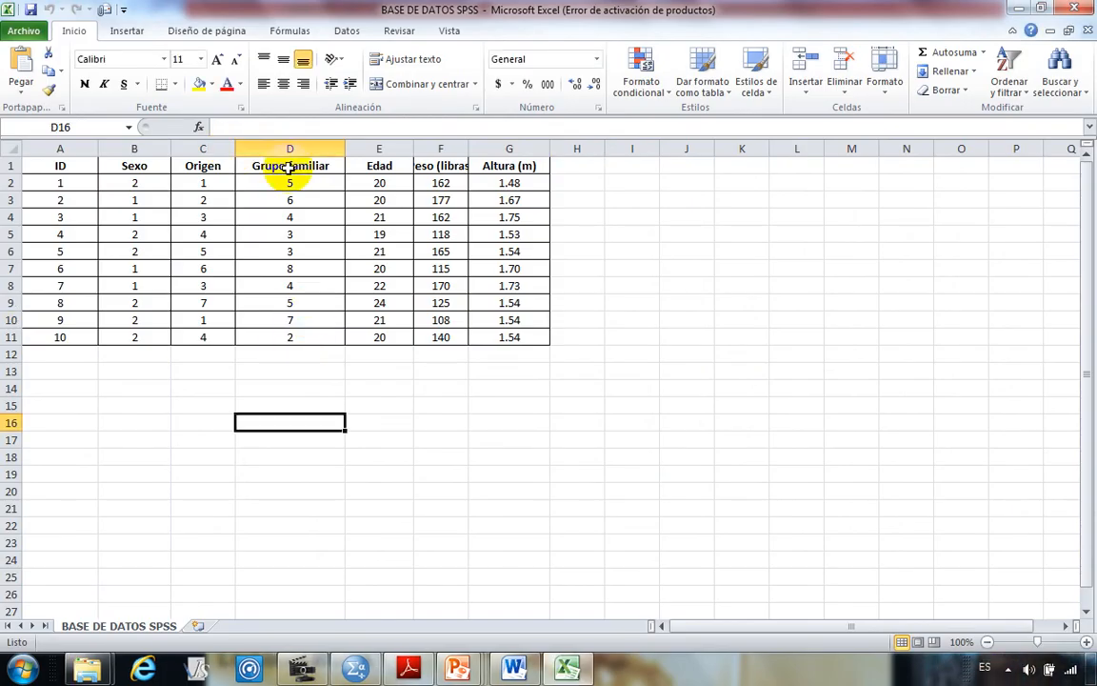
Step: Fill the table's header row A1:G1 with the standard light blue (Azul claro) and dismiss the Office activation wizard
click(63, 169)
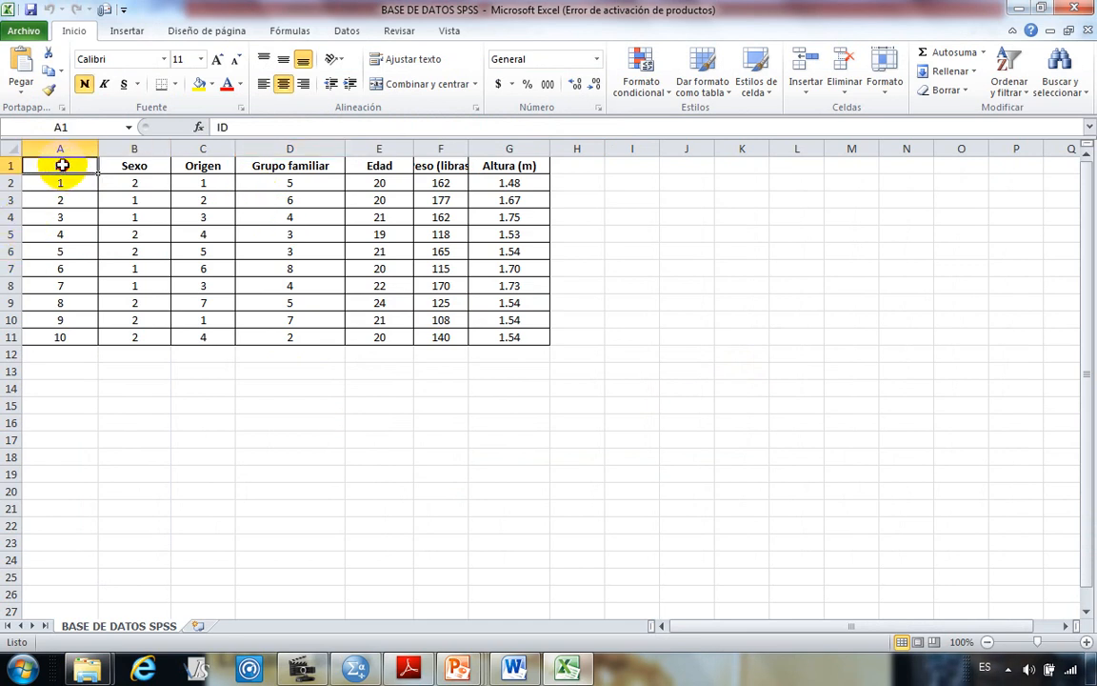
drag(62, 166, 485, 160)
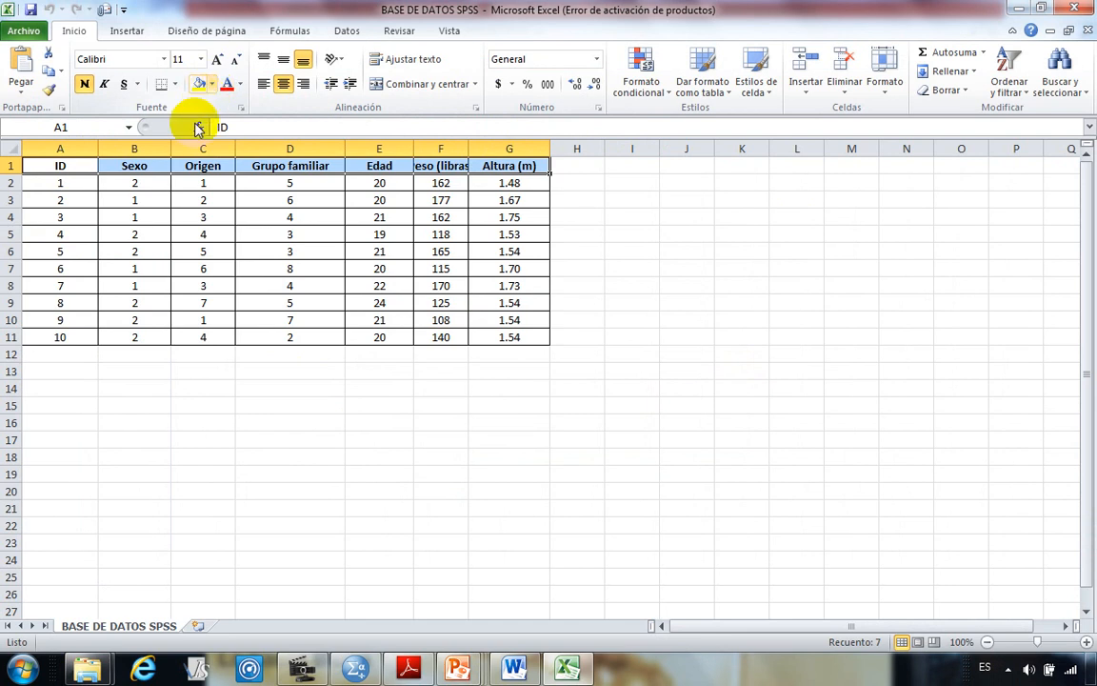
click(212, 84)
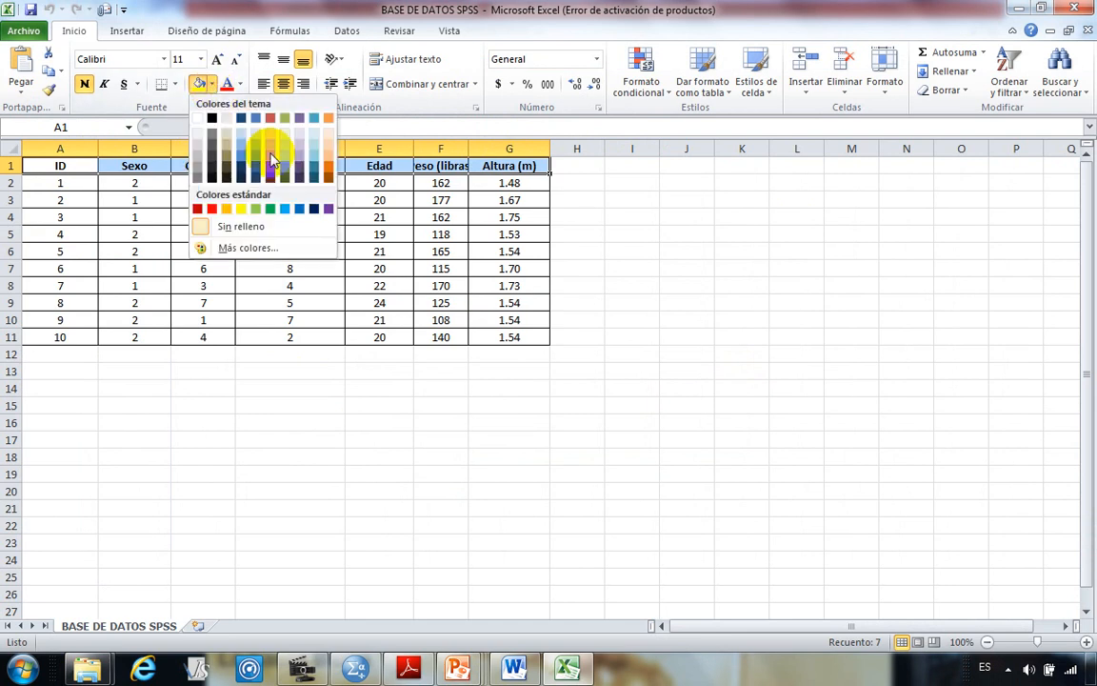
click(286, 212)
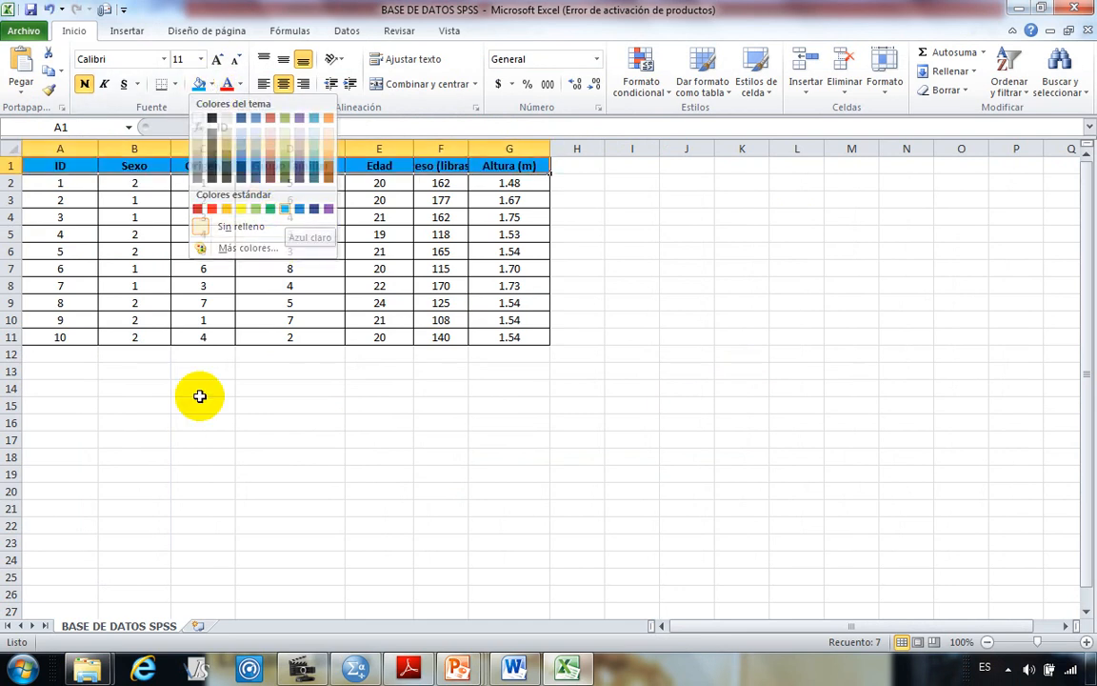
click(200, 375)
click(116, 186)
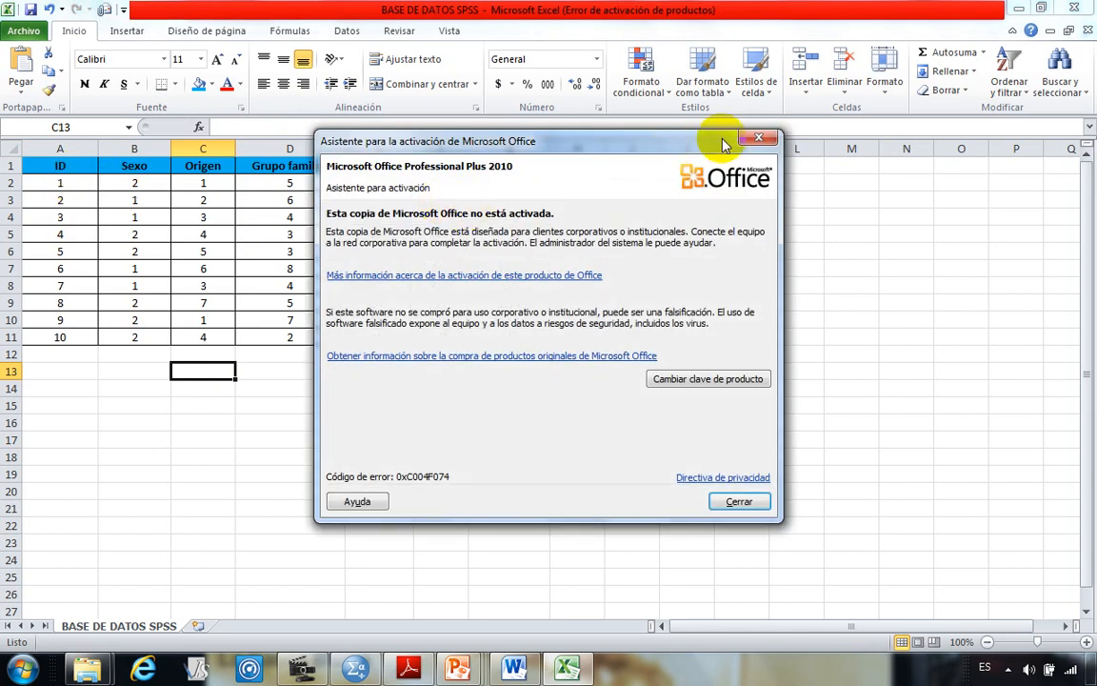
click(759, 139)
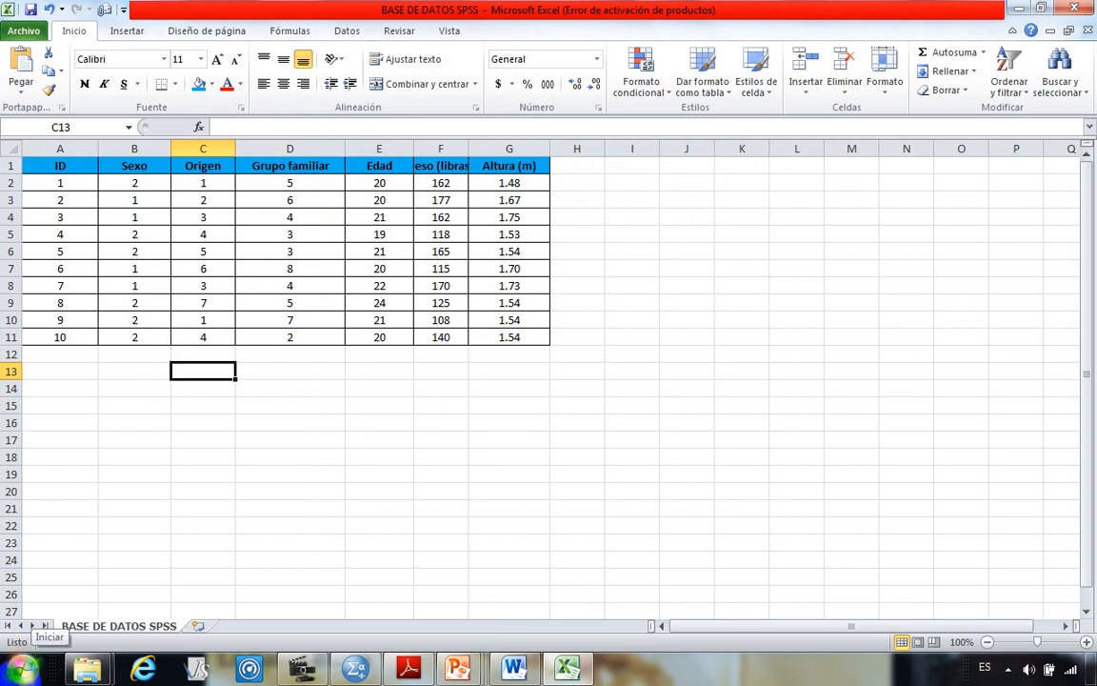
Step: Capture the Excel ribbon and the whole data table with the Recortes snipping tool and copy the capture
click(23, 673)
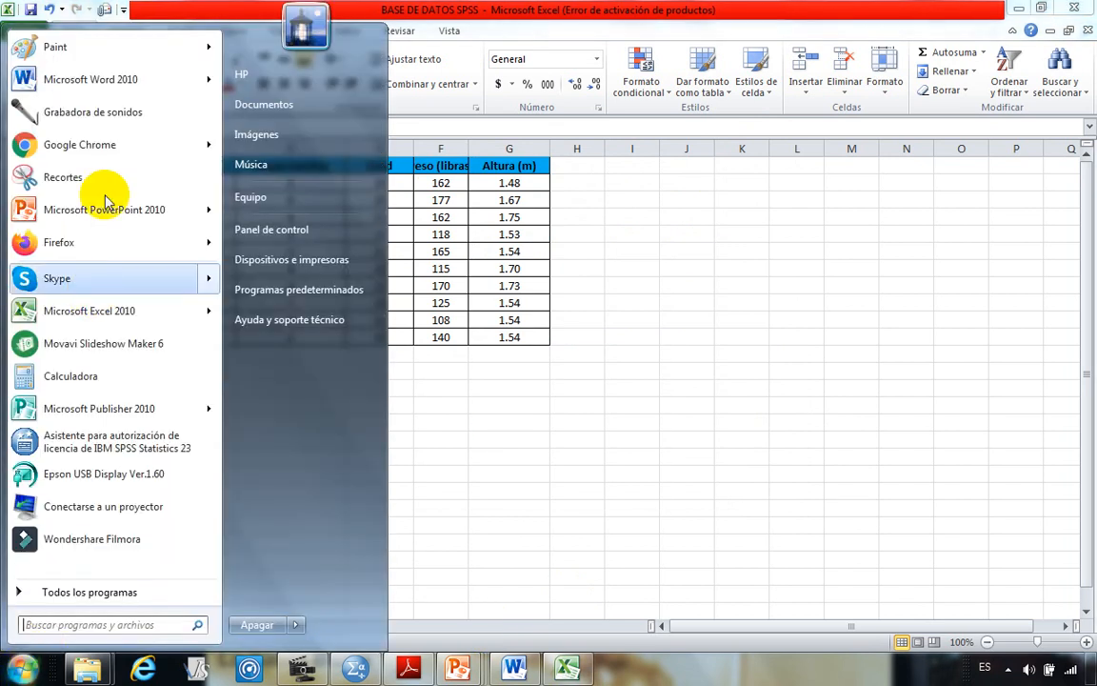
click(490, 348)
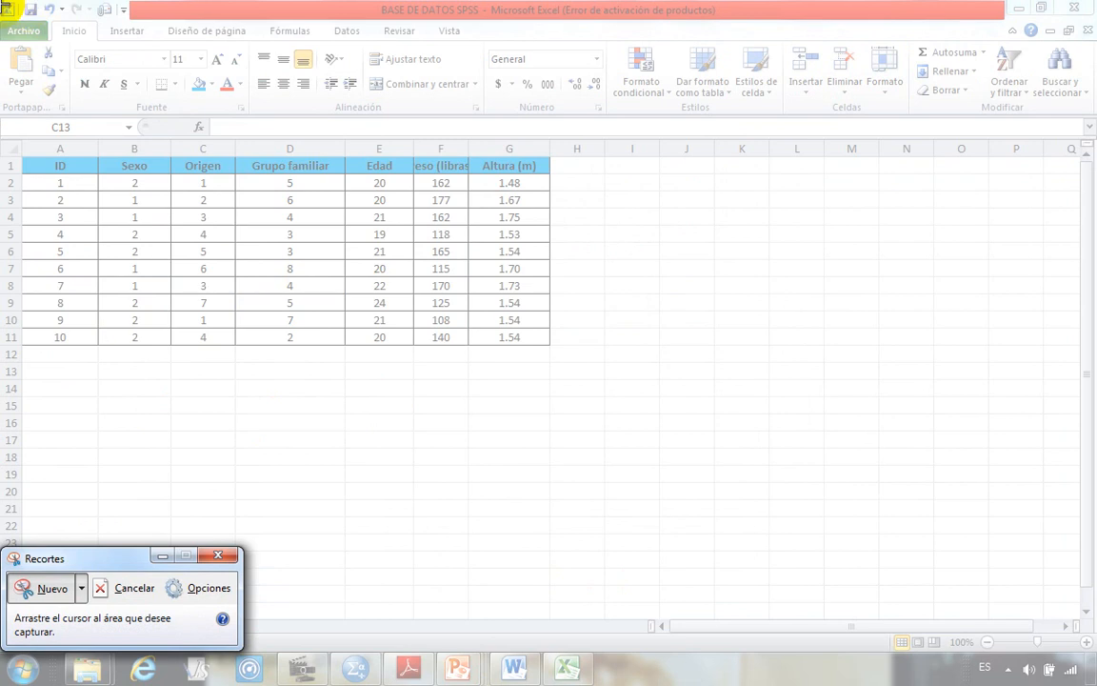
drag(4, 6, 552, 356)
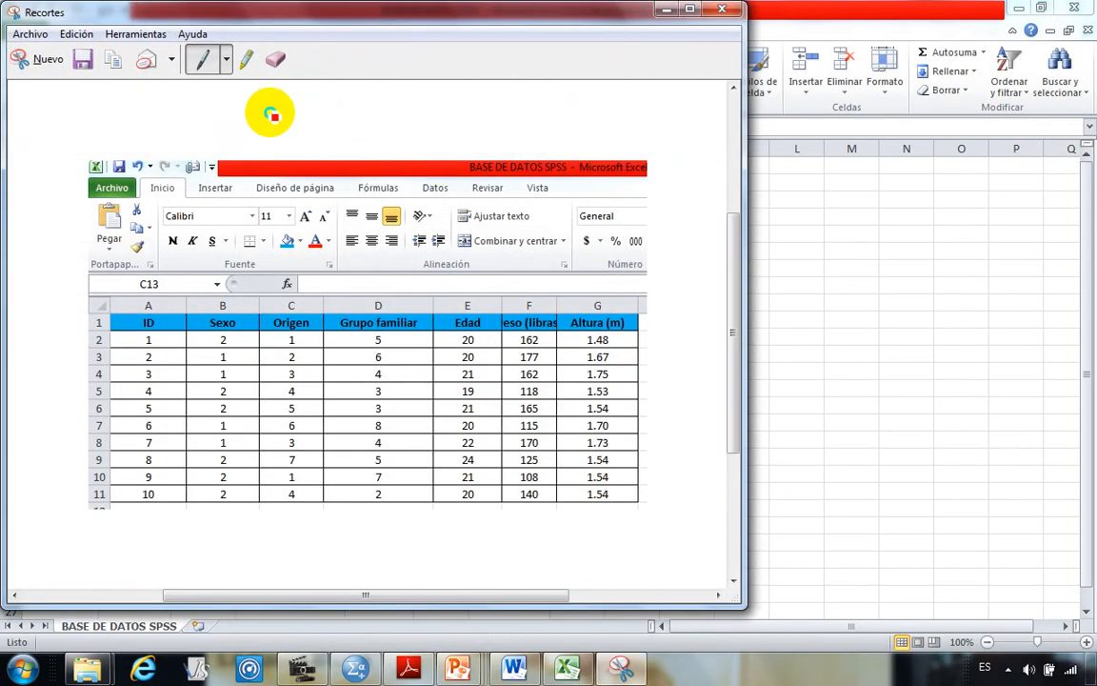
right_click(269, 111)
click(324, 139)
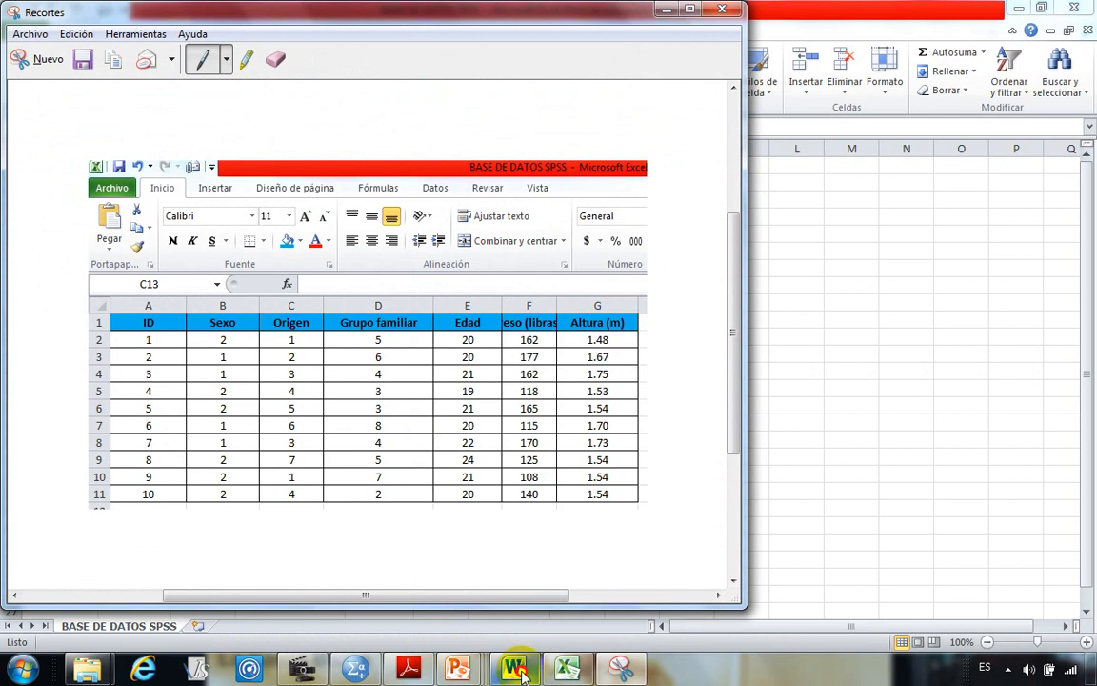
Step: Switch to the Word lab guide and paste the captured Excel table under the "Utilizando Excel" heading
click(519, 671)
click(289, 355)
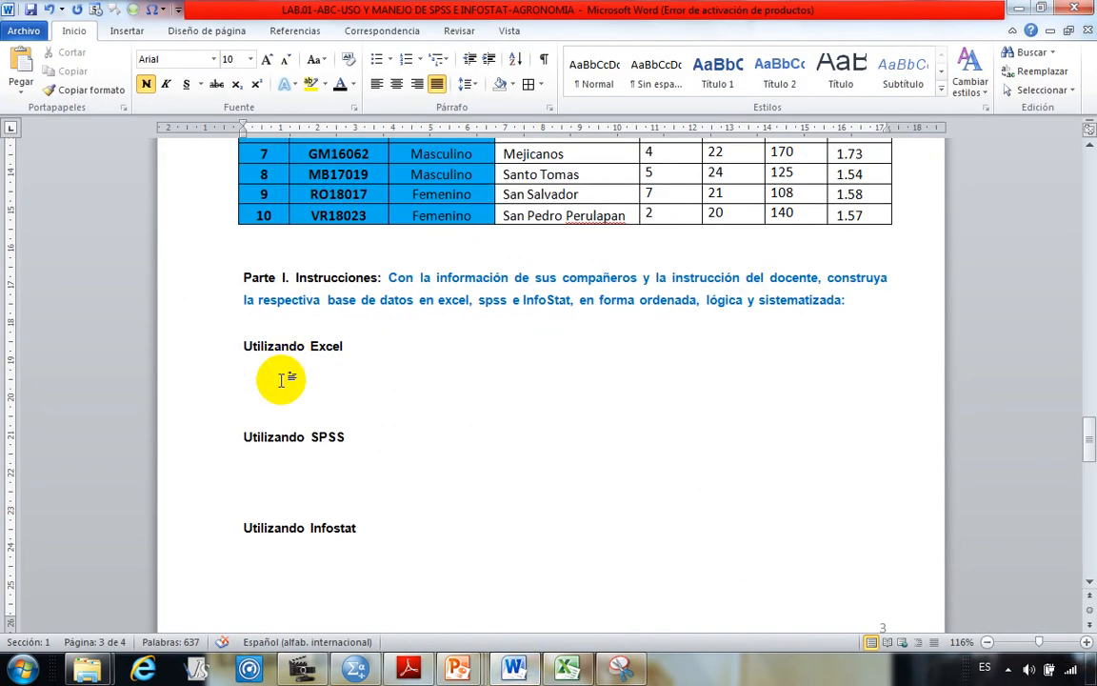
key(ctrl+v)
click(544, 416)
scroll(436, 335, up, 2)
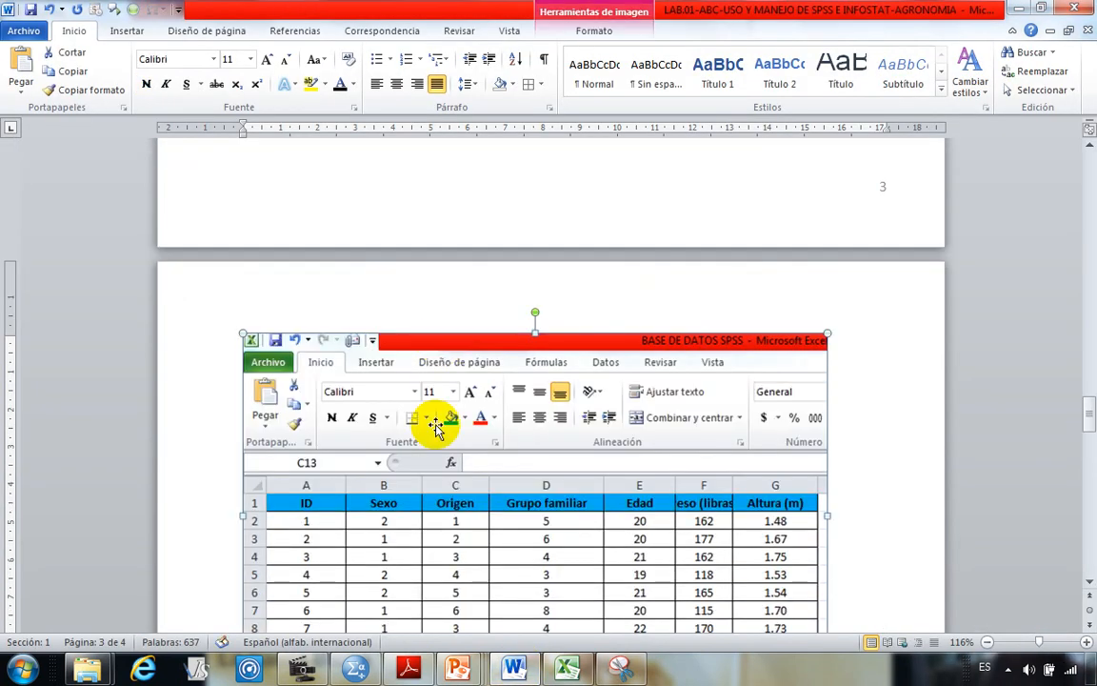
scroll(435, 425, up, 8)
scroll(424, 419, down, 6)
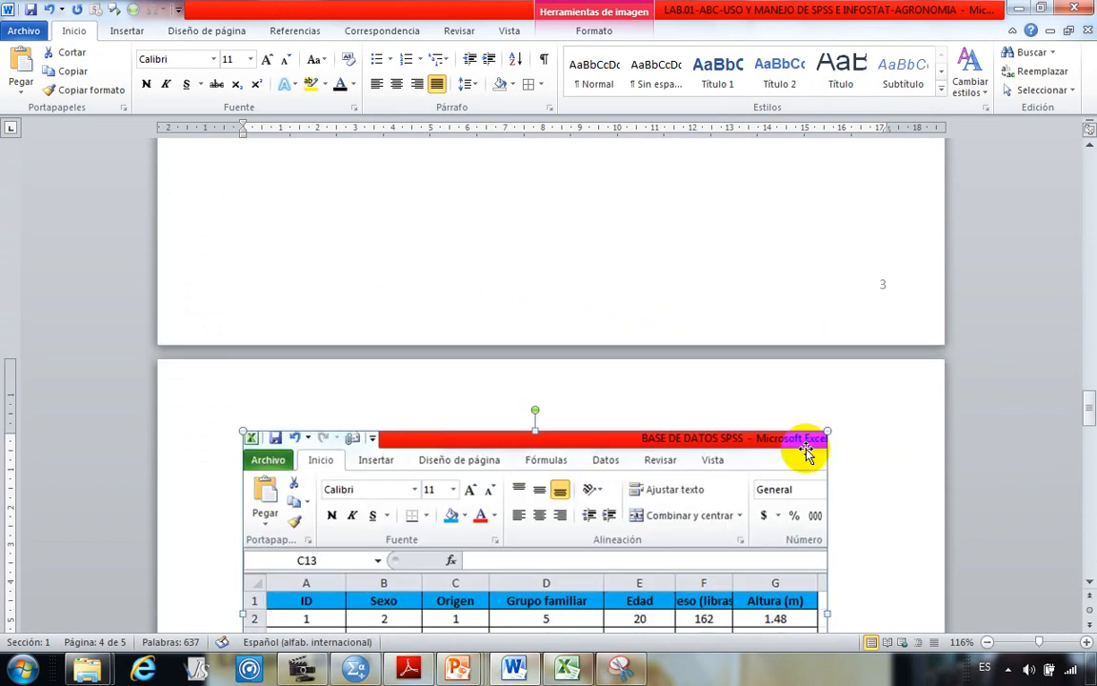
Step: Insert blank lines above the "Utilizando Excel" heading to push it down onto the same page as its picture
click(457, 271)
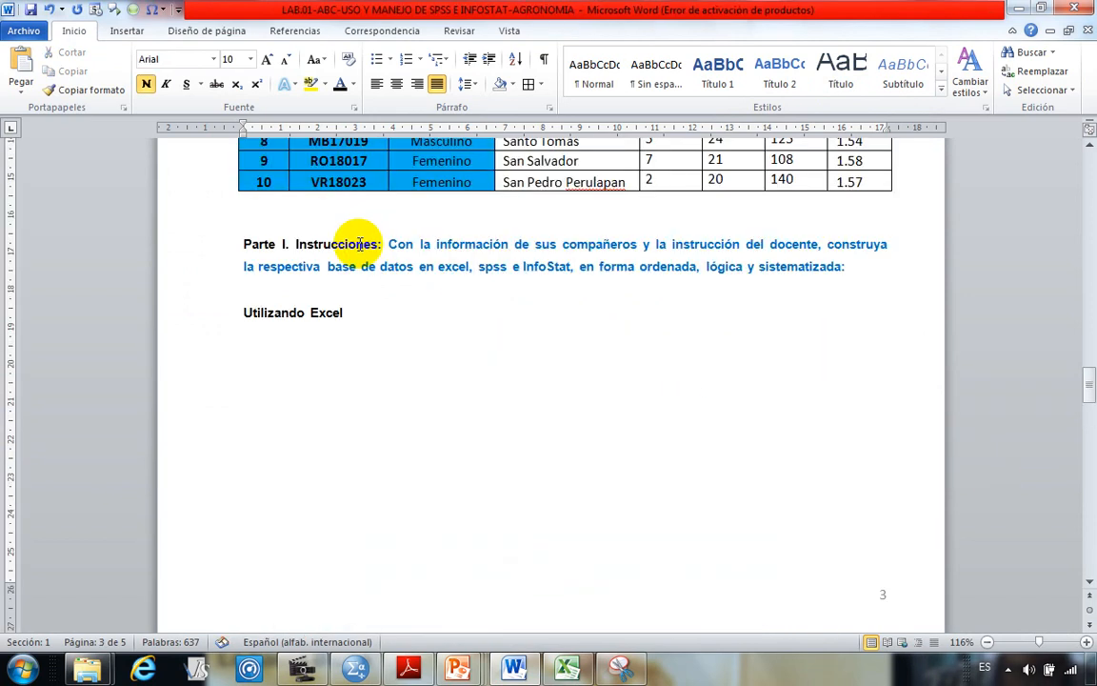
click(245, 314)
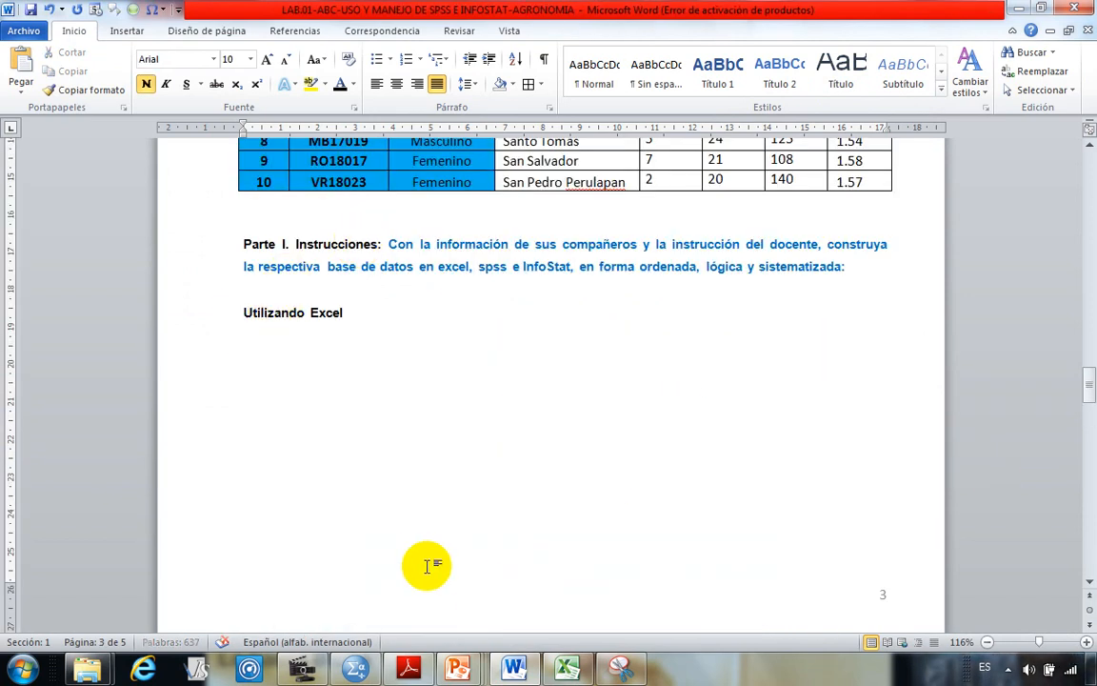
click(261, 381)
key(Return)
key(Return)
key(Return)
key(Return)
key(Return)
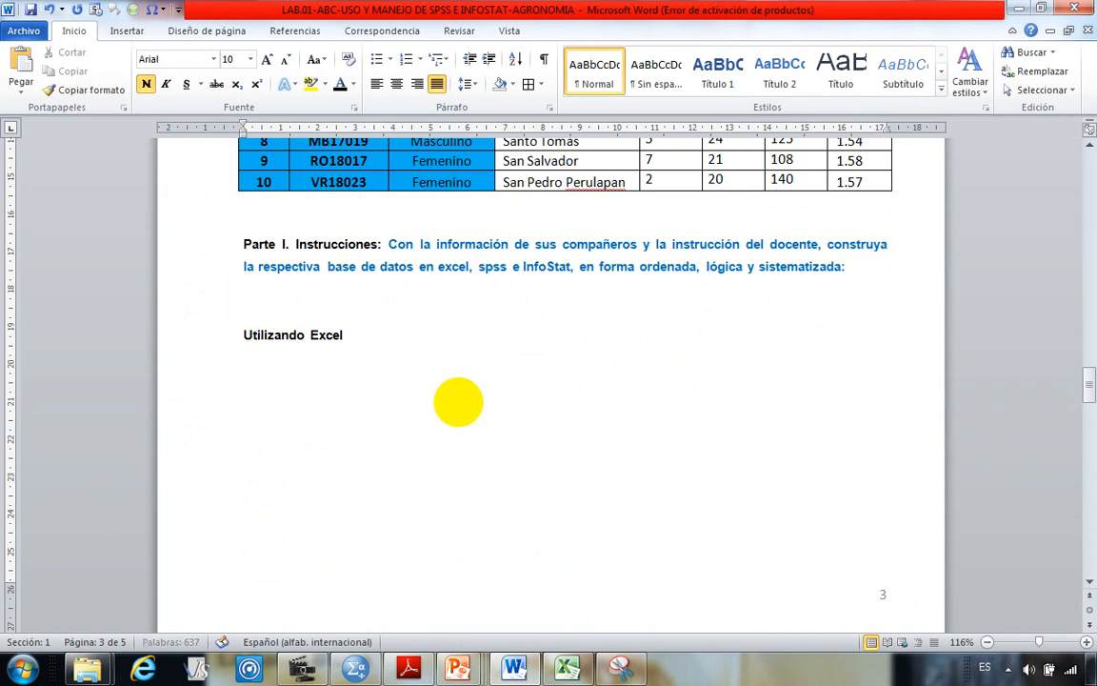
scroll(478, 462, down, 4)
click(358, 365)
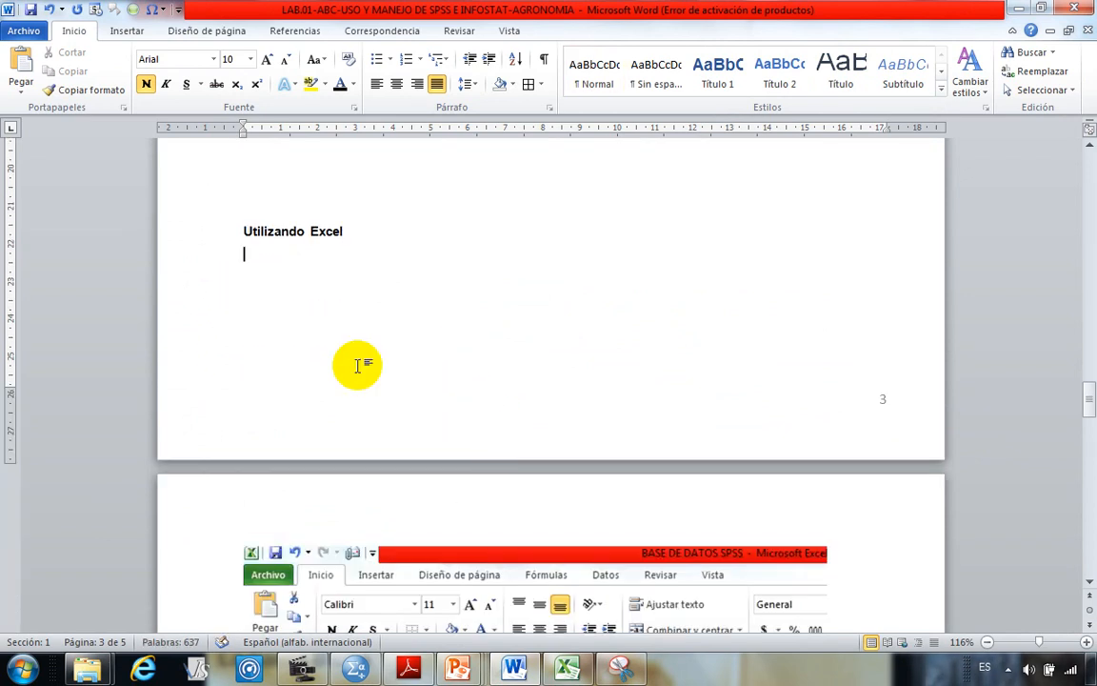
click(245, 200)
key(Return)
key(Return)
key(Return)
key(Return)
click(326, 343)
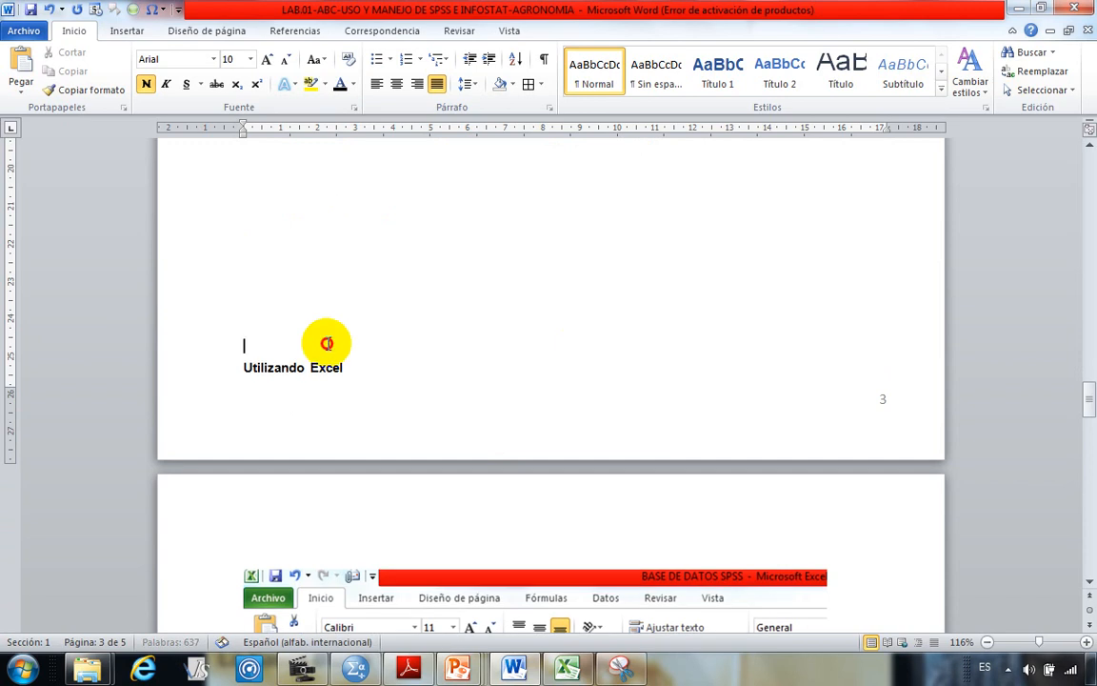
key(Delete)
key(Return)
key(Return)
Step: Remove the blank line above the "Utilizando SPSS" heading and add two blank lines below it
scroll(362, 410, down, 10)
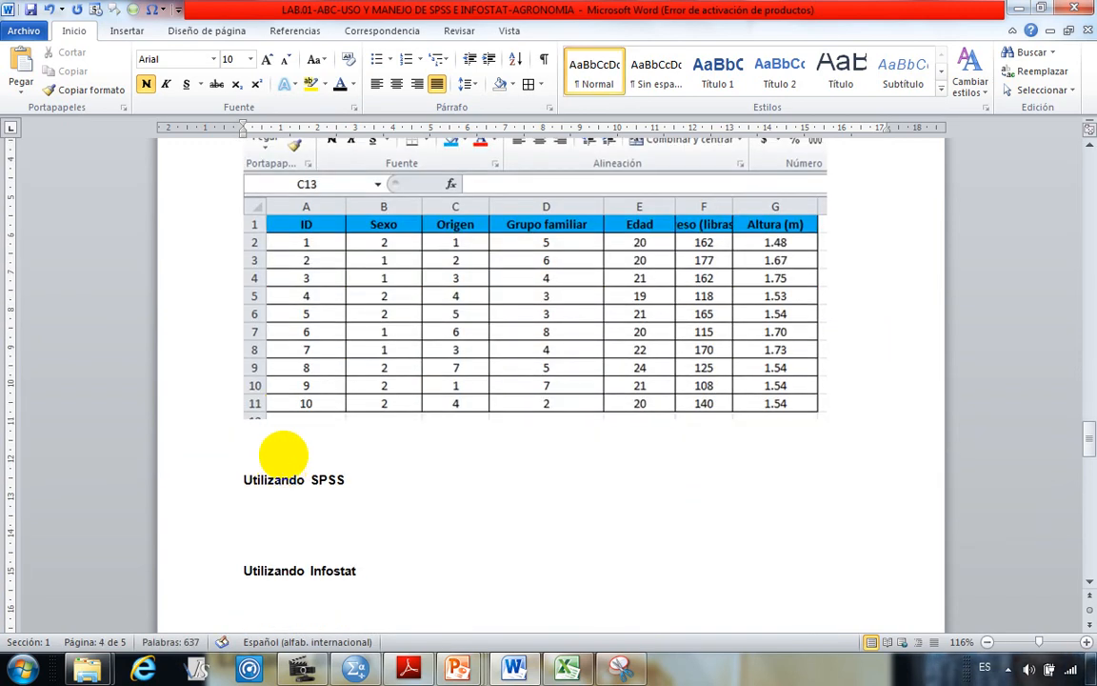
key(Delete)
key(Return)
key(Return)
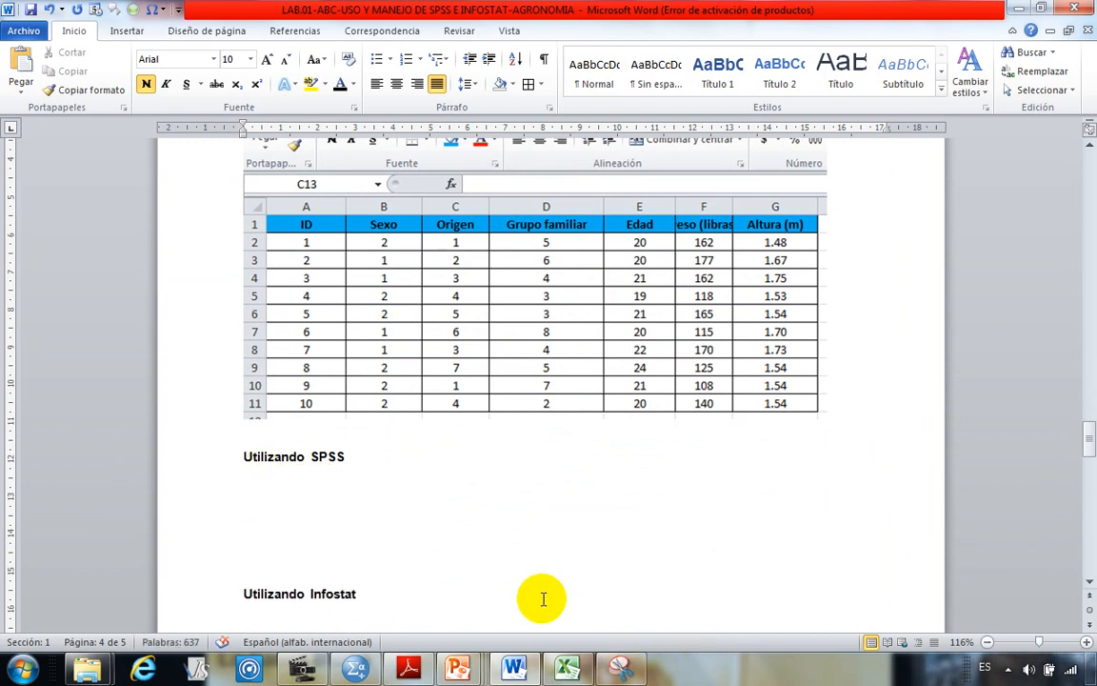
Step: Switch to SPSS and compare the student database in the data view and the variable view
click(351, 671)
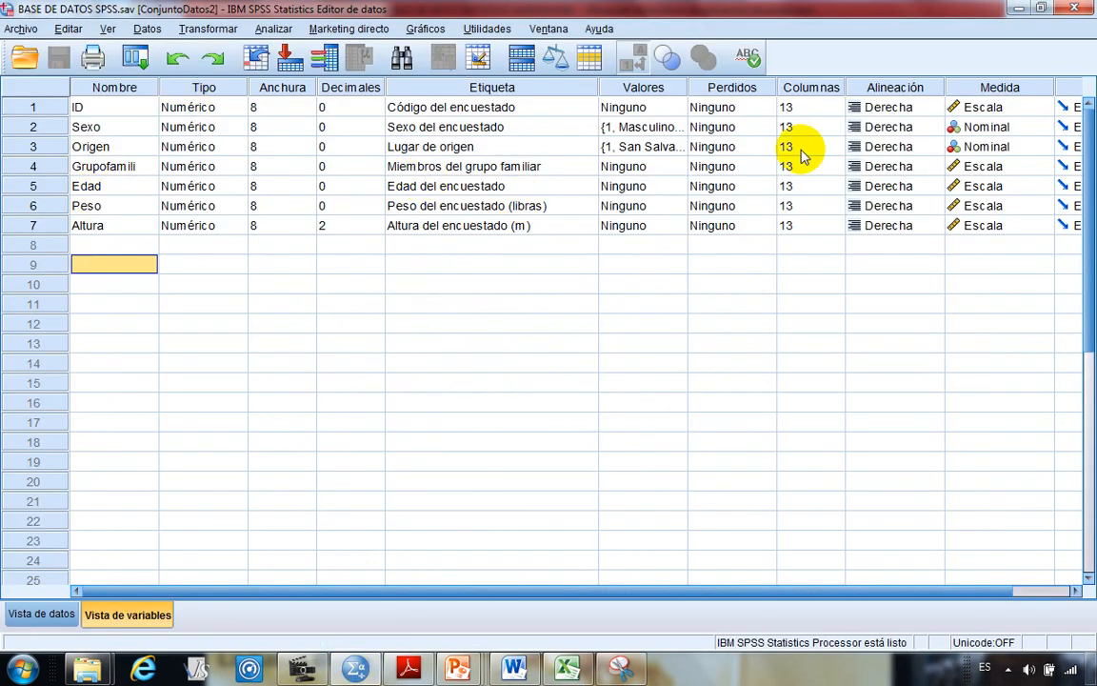
click(52, 619)
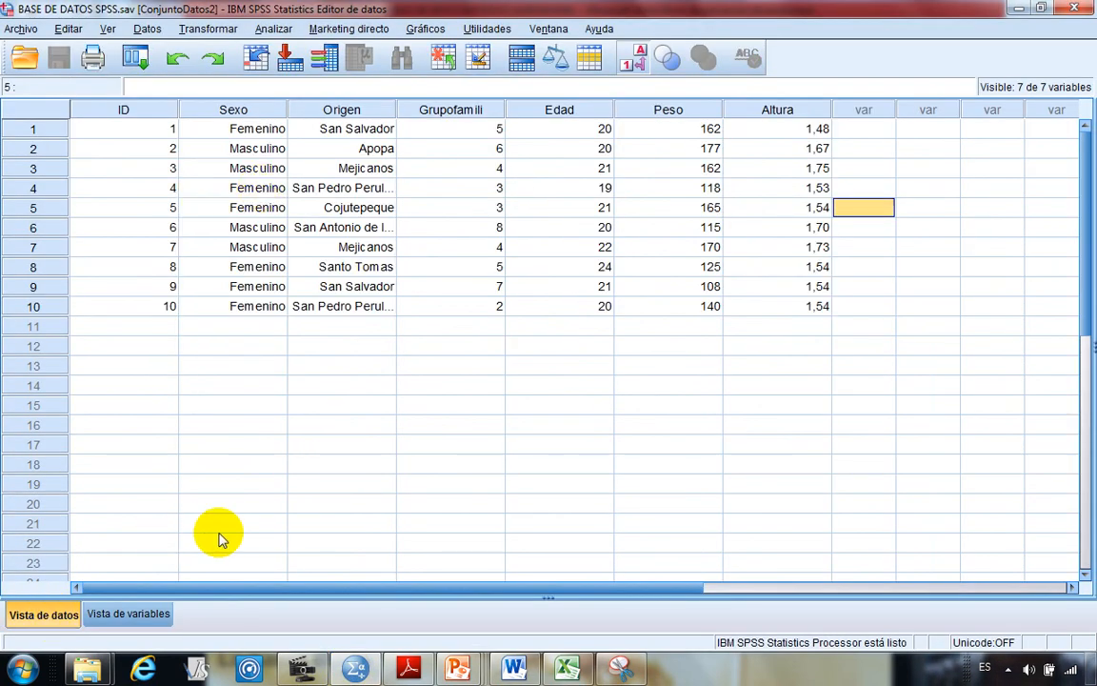
click(160, 614)
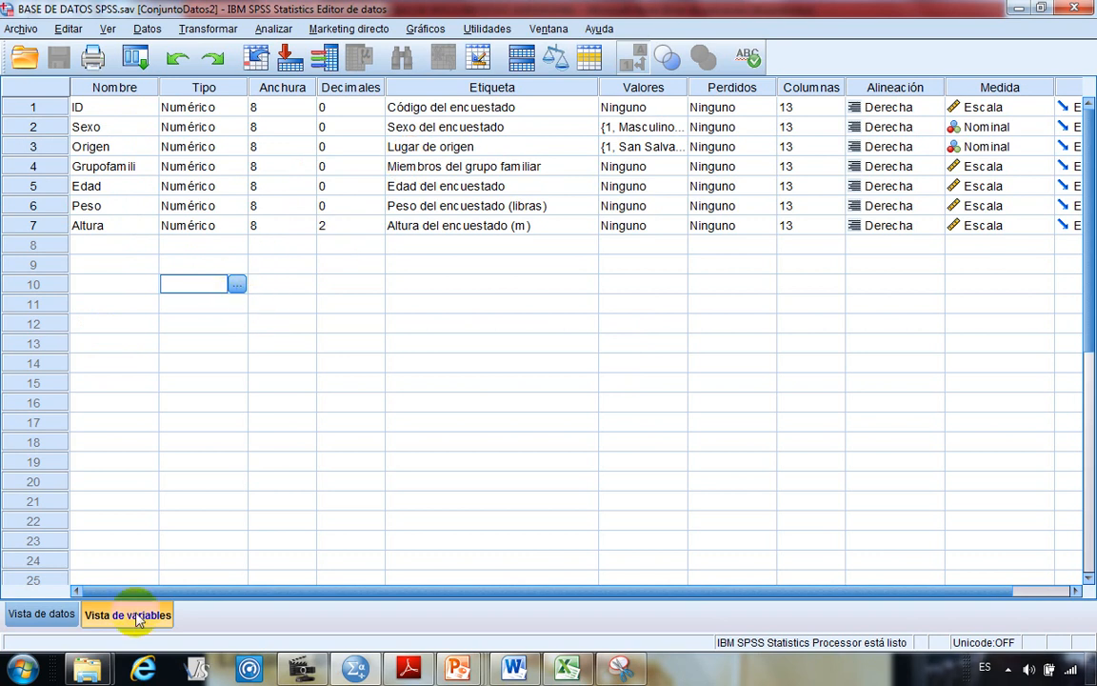
click(130, 266)
click(194, 267)
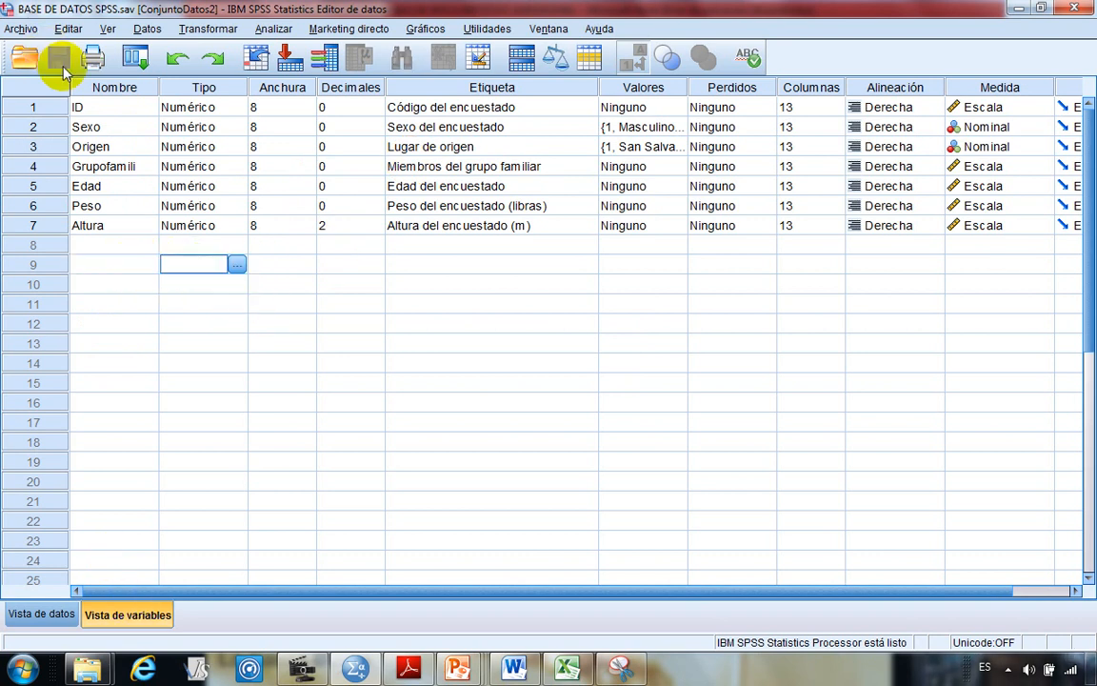
click(41, 614)
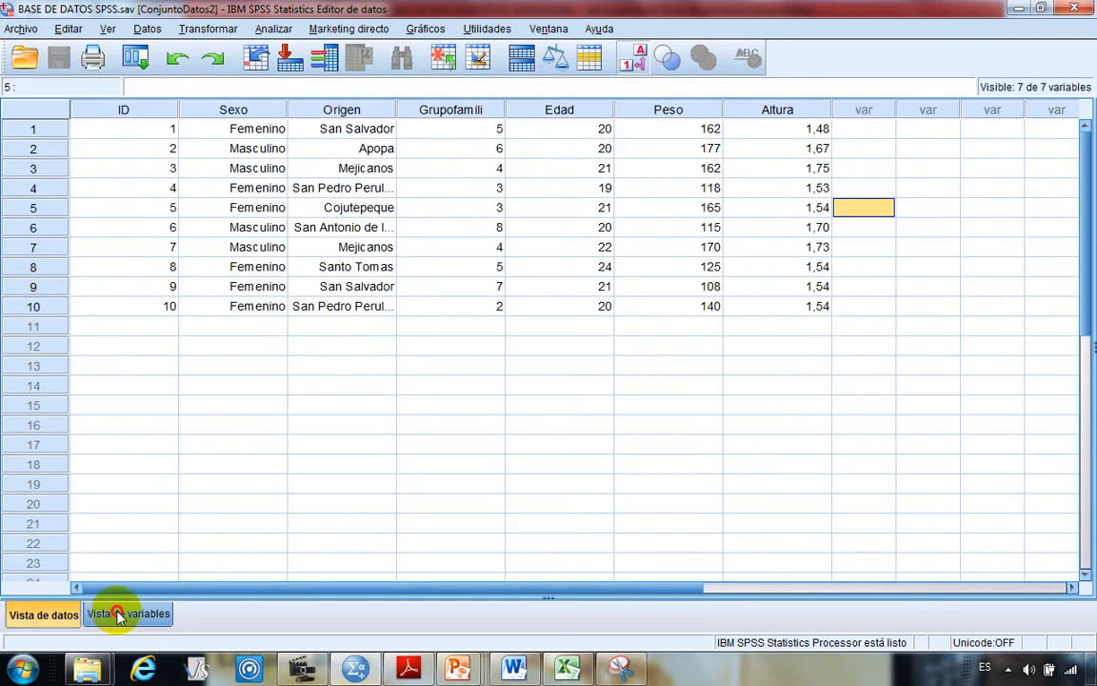
click(118, 614)
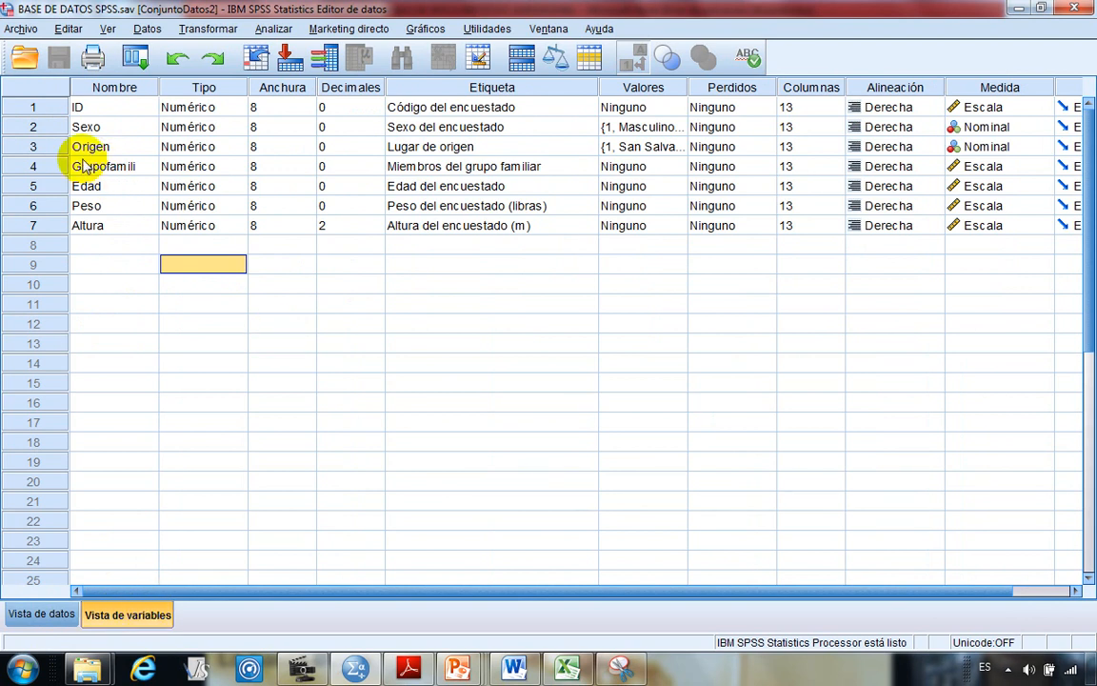
Step: Go through the variable definitions from ID to Altura and the attribute columns from Nombre to Decimales
click(46, 109)
click(38, 127)
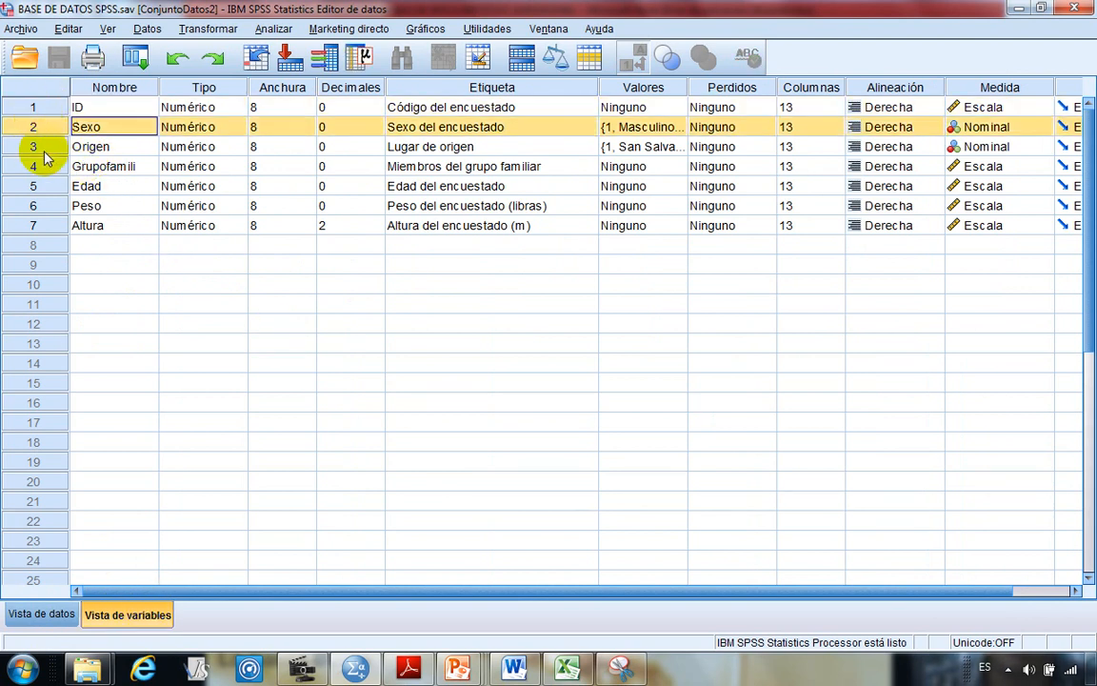
click(43, 147)
click(44, 165)
click(46, 187)
click(49, 205)
click(45, 225)
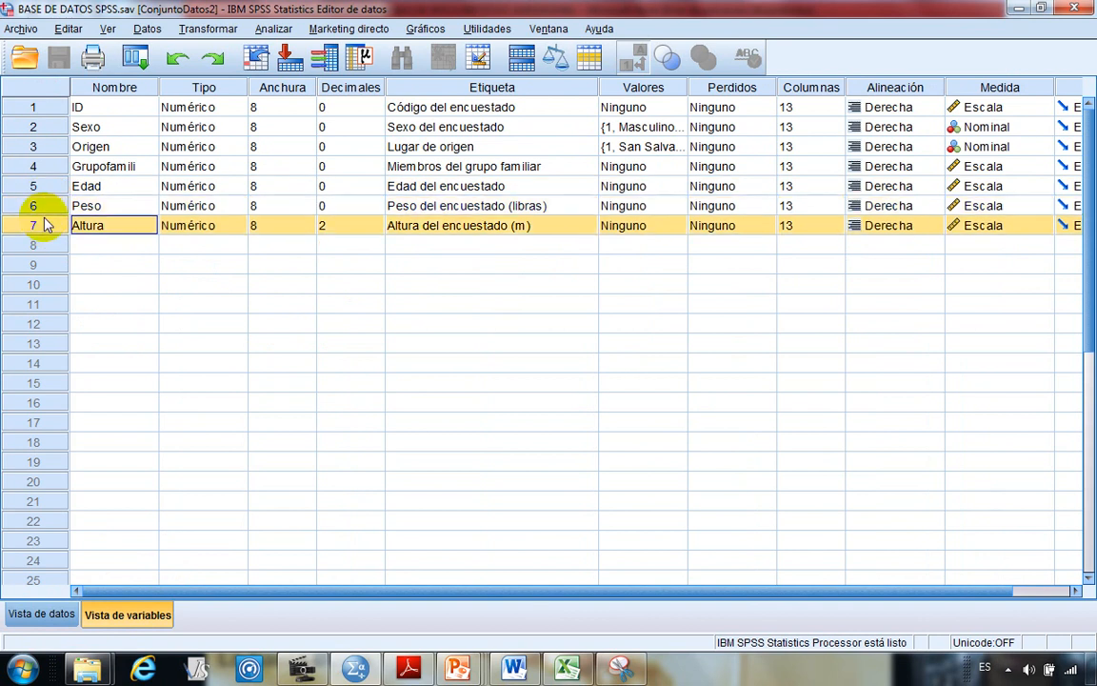
click(130, 88)
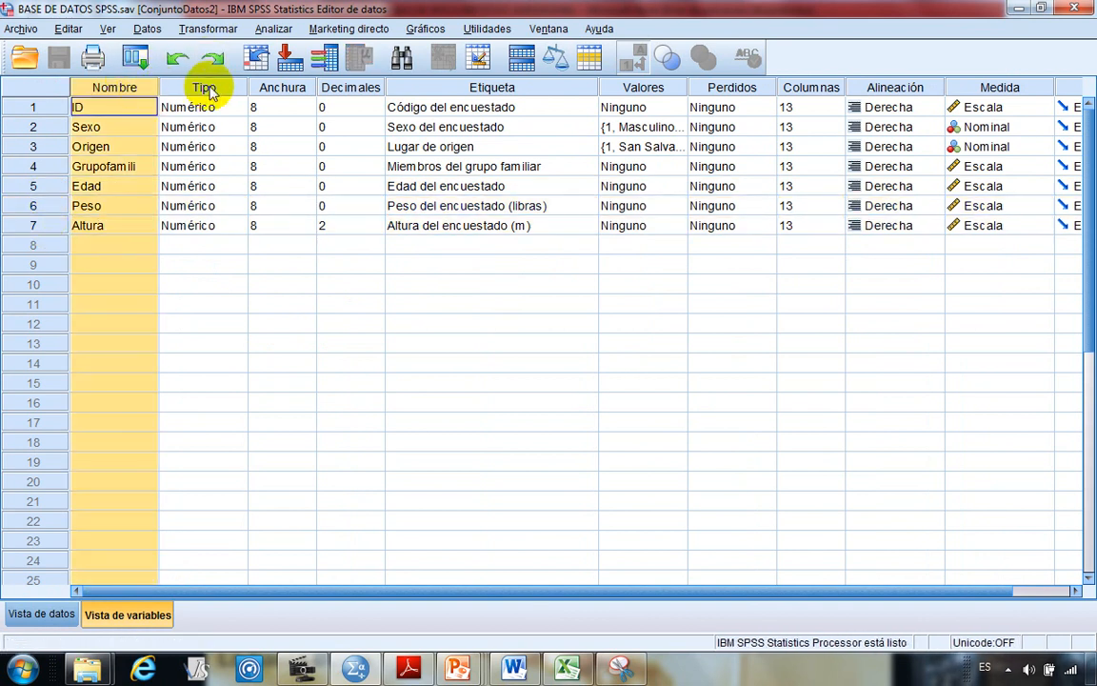
click(204, 87)
click(269, 88)
click(335, 90)
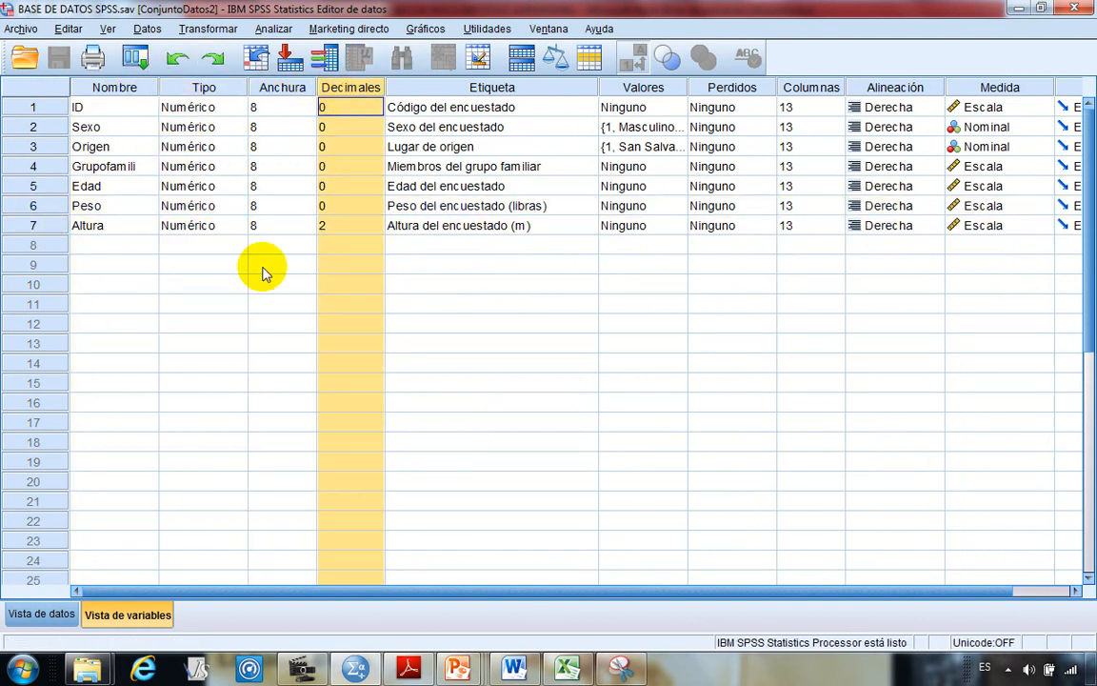
Step: Switch from the variable view to the data view and go through the respondent rows
click(265, 267)
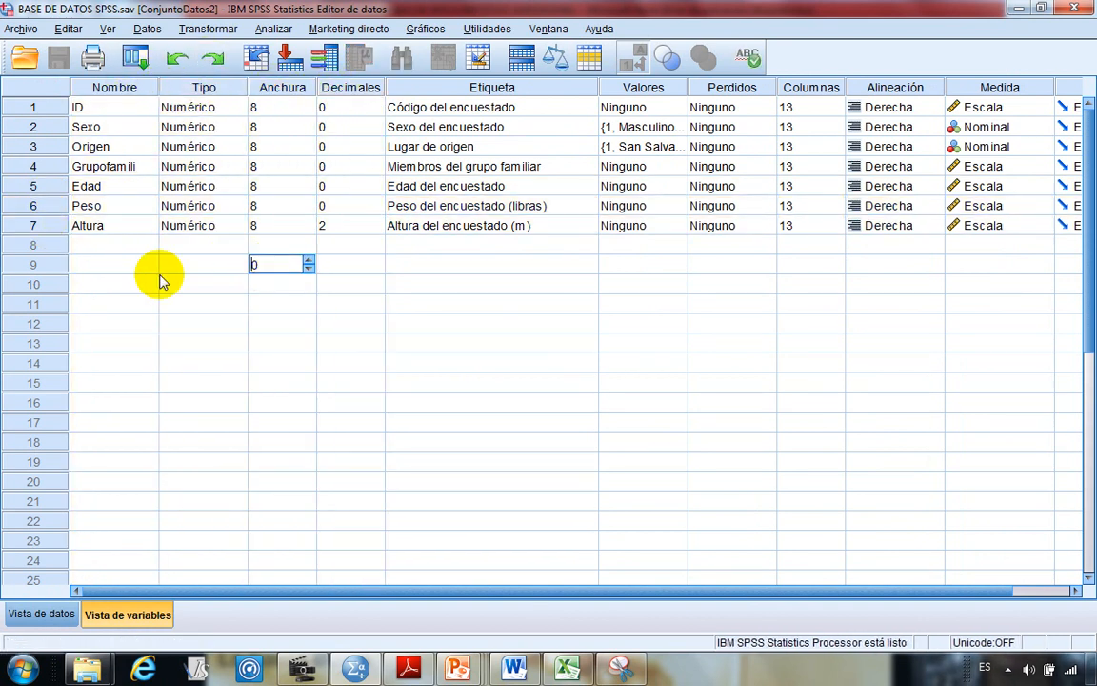
click(50, 614)
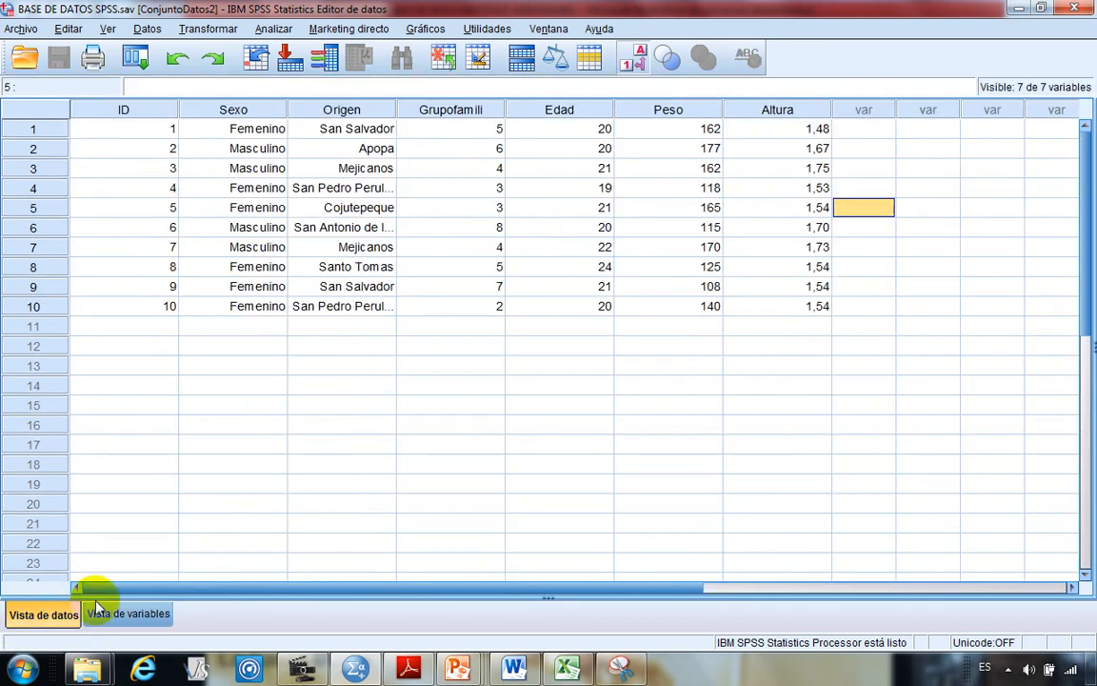
click(44, 127)
click(44, 144)
click(36, 131)
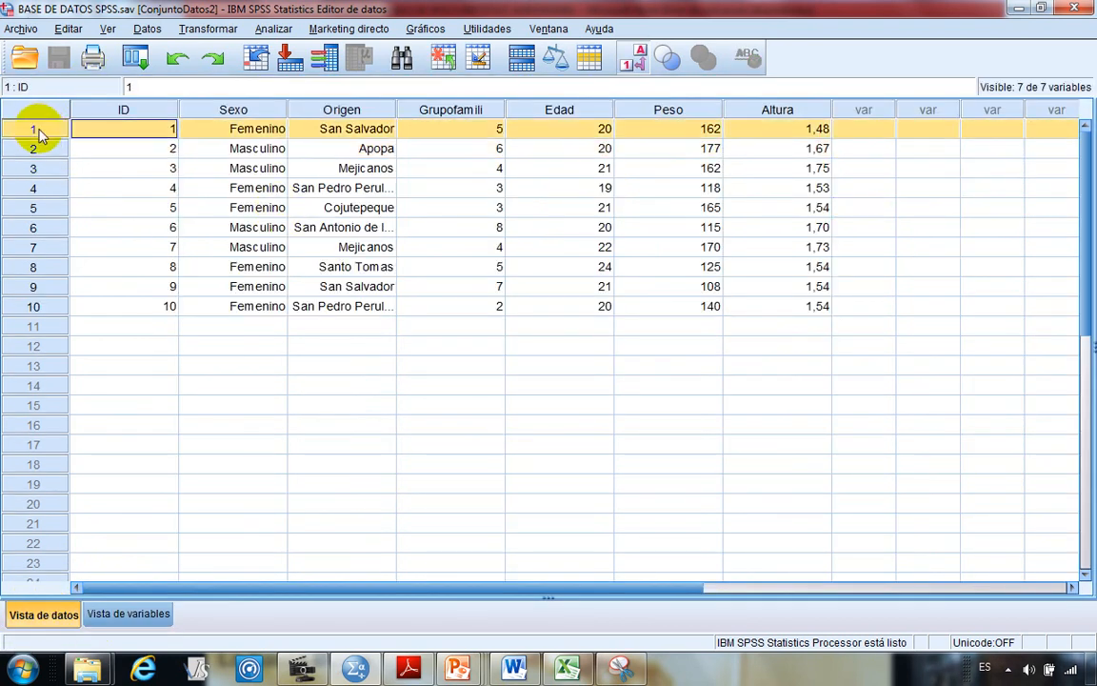
click(40, 150)
click(38, 170)
click(41, 188)
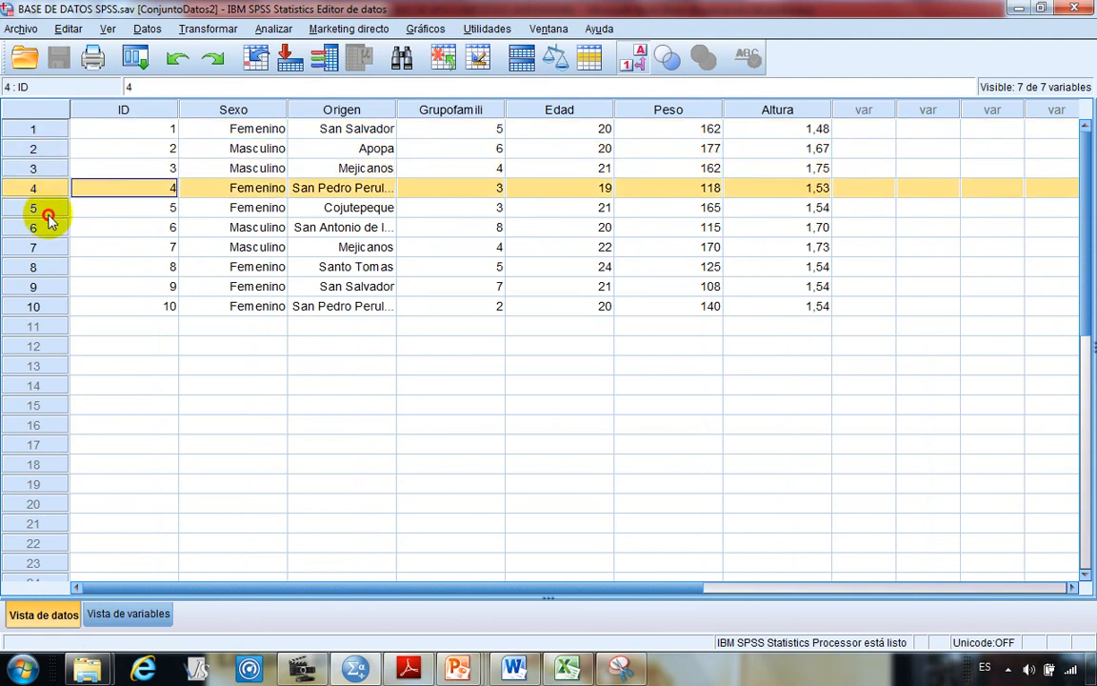
click(45, 210)
click(48, 268)
click(45, 131)
Step: Go through the variable columns from Sexo to Altura in the data view, and return to the variable view
click(237, 109)
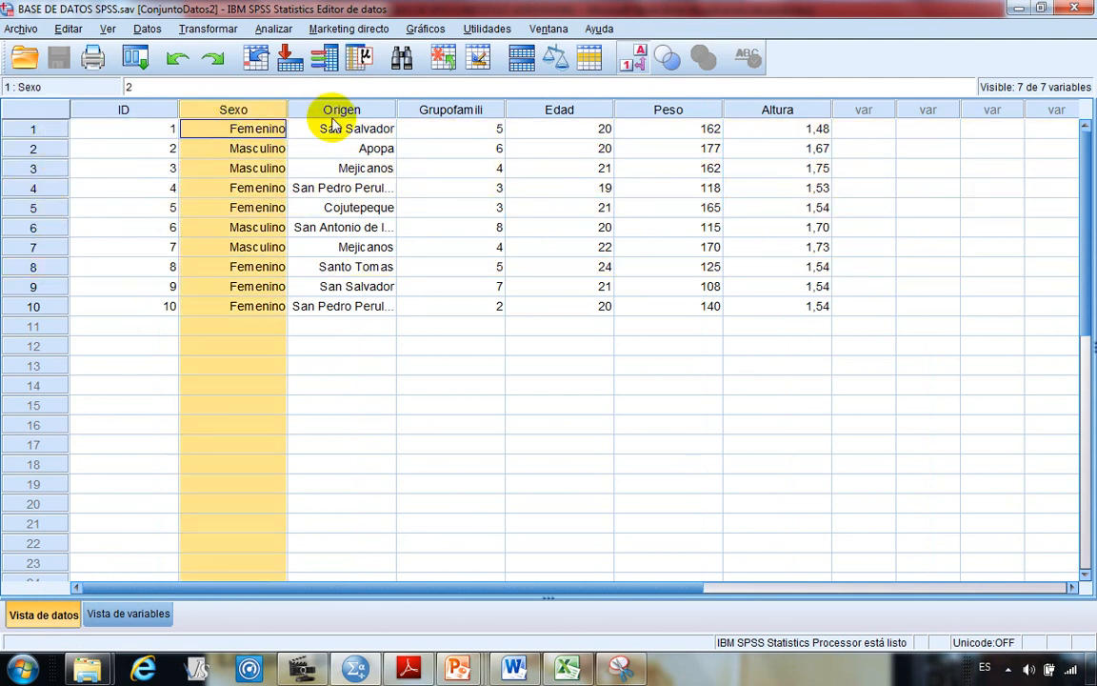
click(331, 112)
click(447, 112)
click(562, 110)
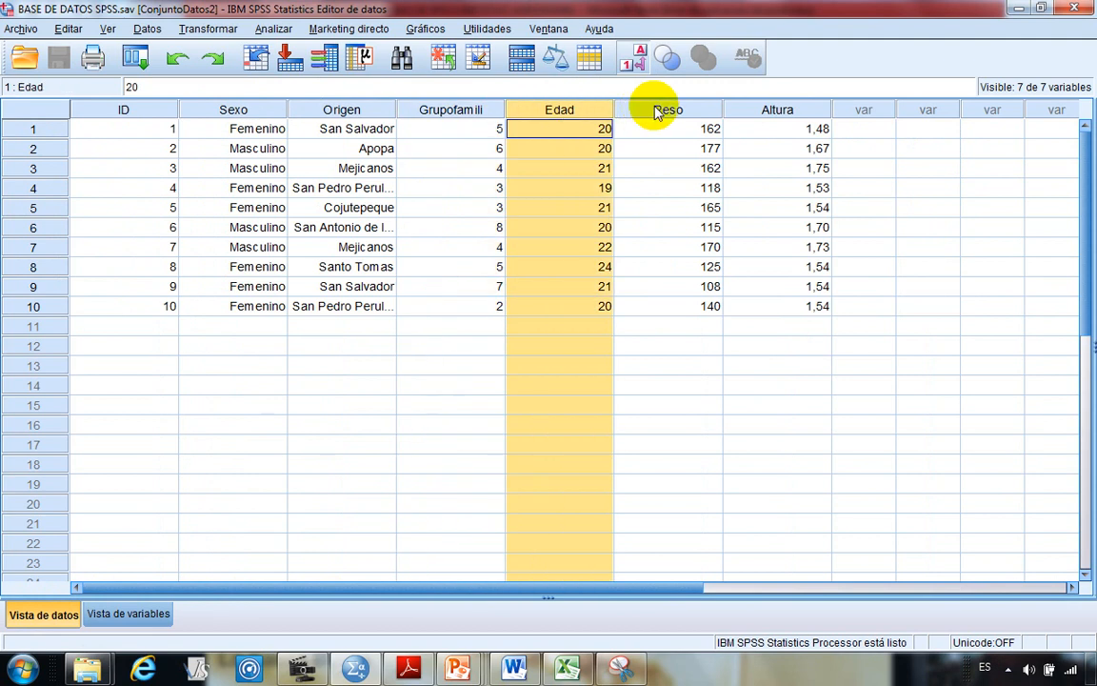
click(656, 109)
click(781, 109)
click(240, 110)
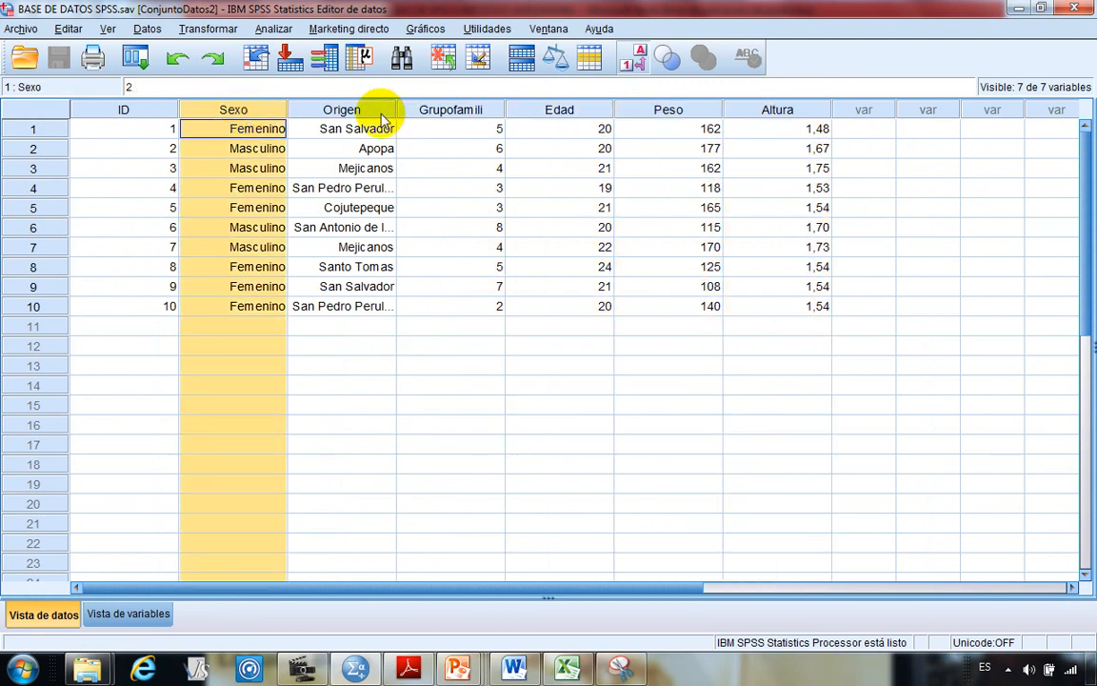
click(343, 111)
click(447, 110)
click(576, 109)
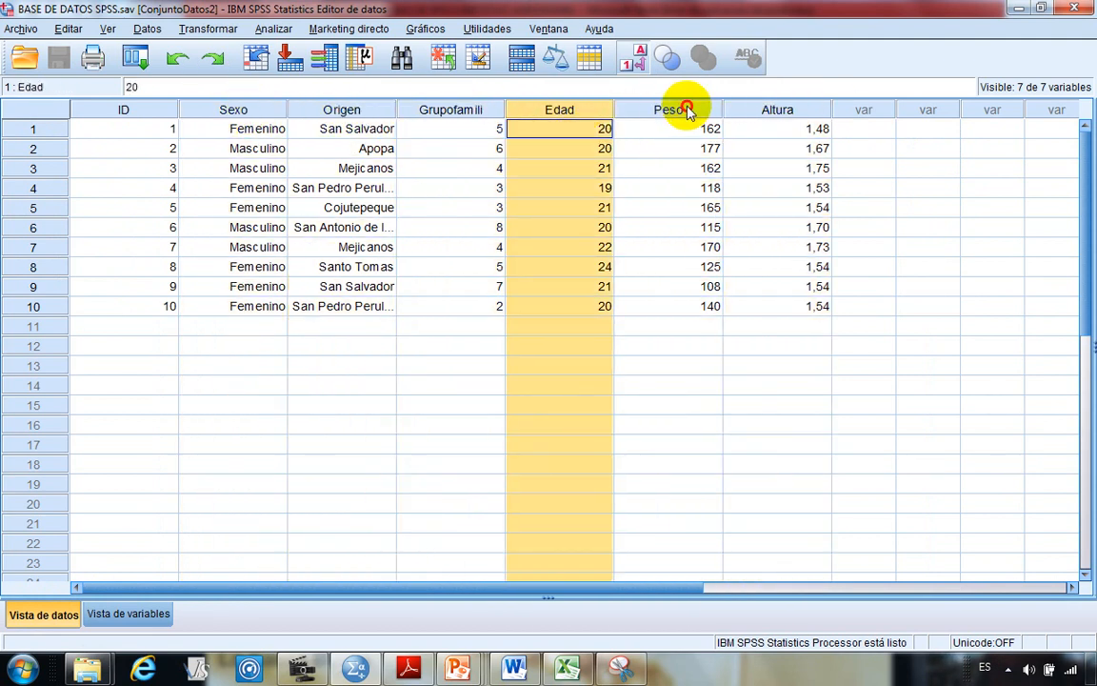
click(686, 109)
click(771, 112)
click(238, 107)
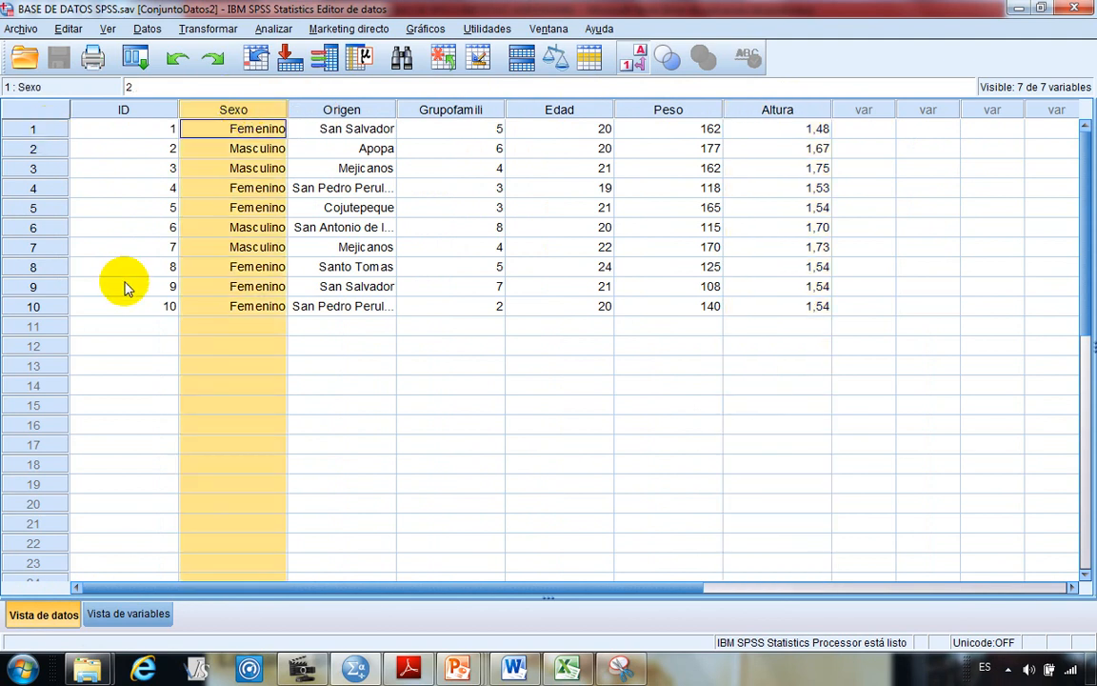
click(352, 347)
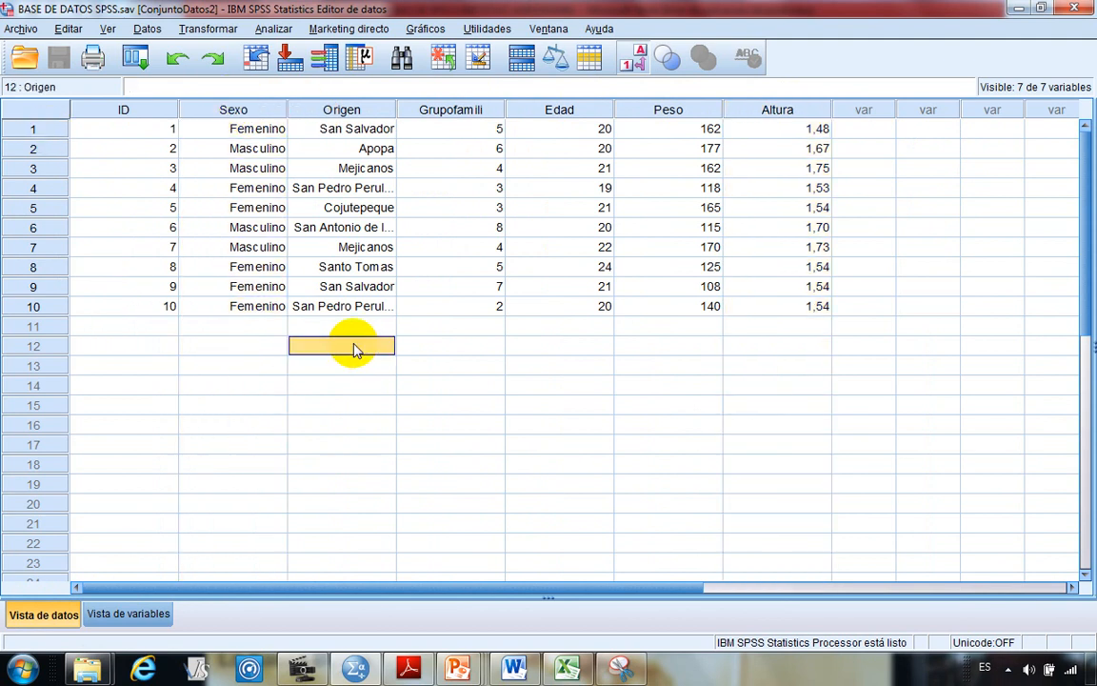
click(113, 624)
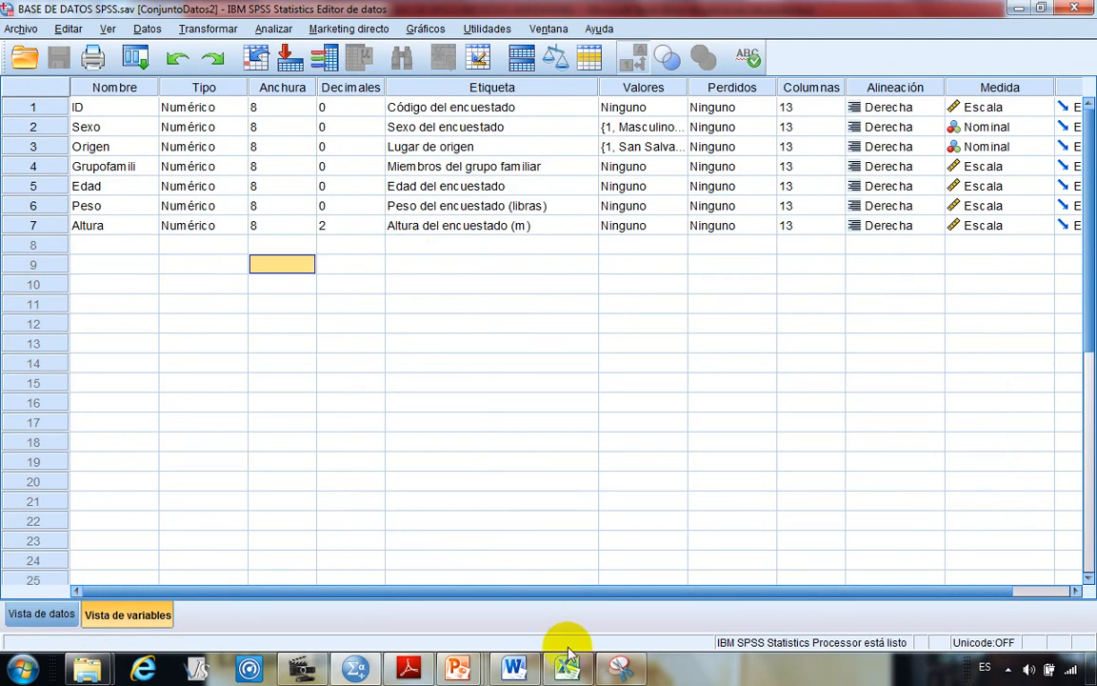
Step: Capture only the upper part of the SPSS variable view, just past the Altura row, with Recortes and copy the picture
click(622, 667)
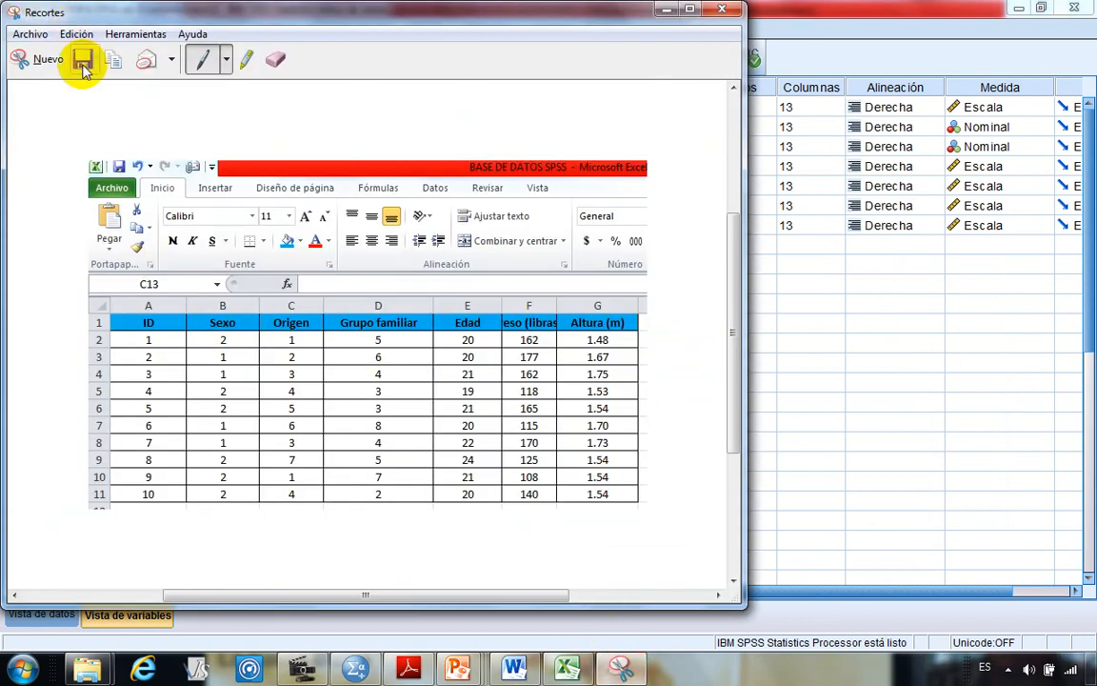
click(42, 63)
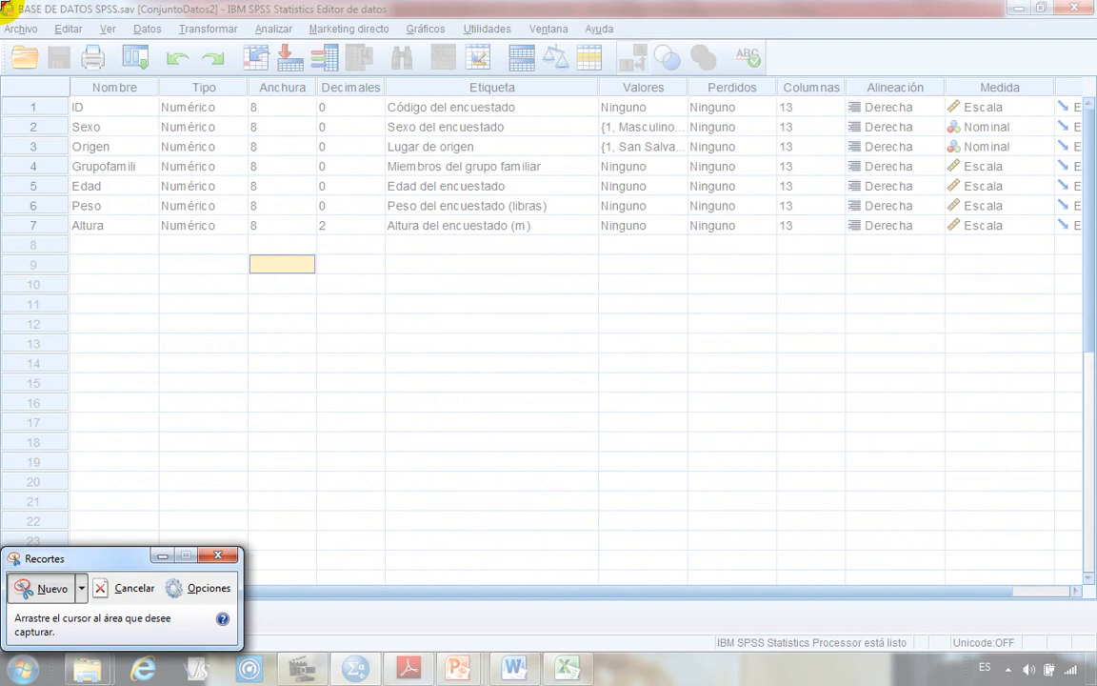
drag(5, 5, 1046, 264)
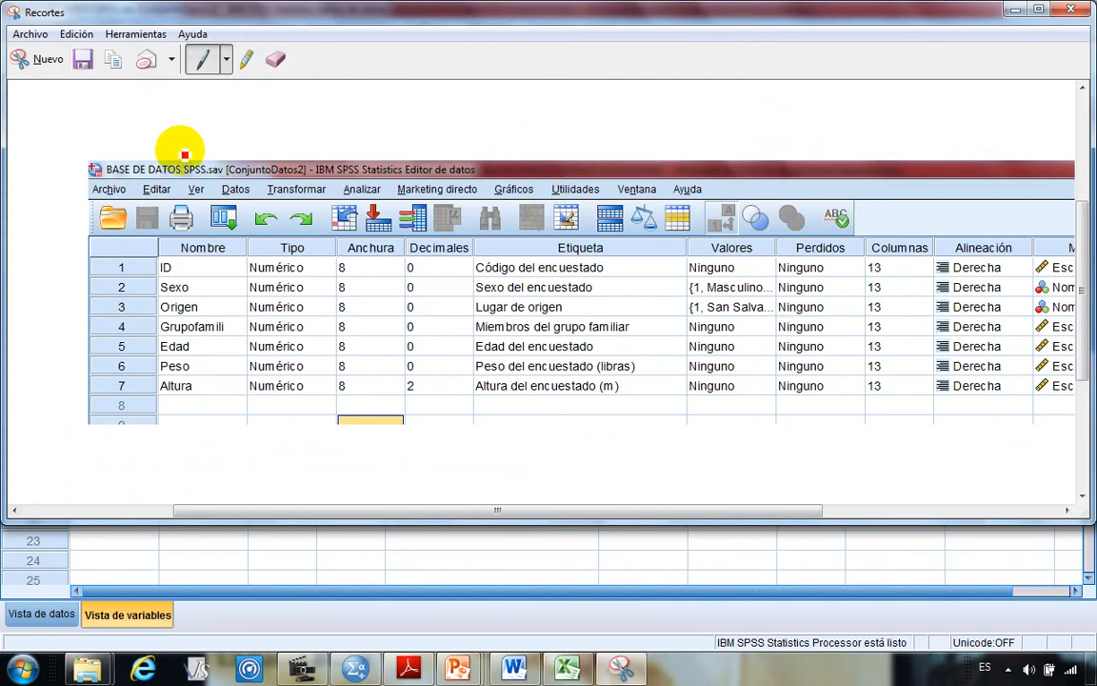
right_click(185, 118)
click(221, 142)
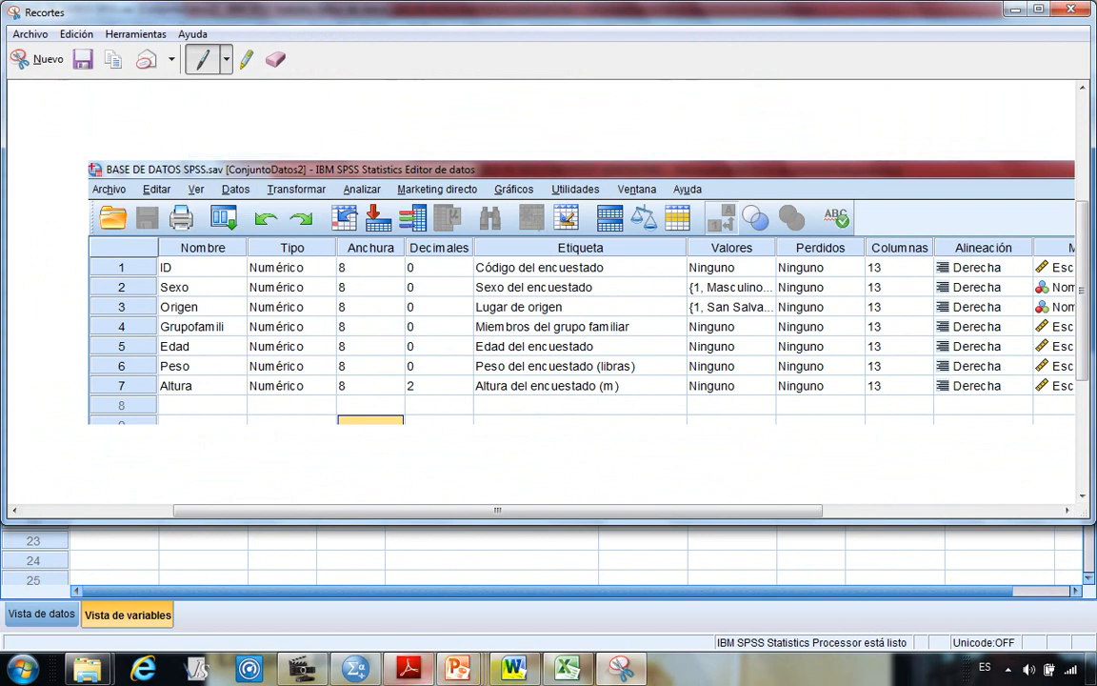
Step: Switch to Word, paste the cropped variable view capture under the "Utilizando SPSS" heading, and delete it again
click(519, 673)
key(ctrl+v)
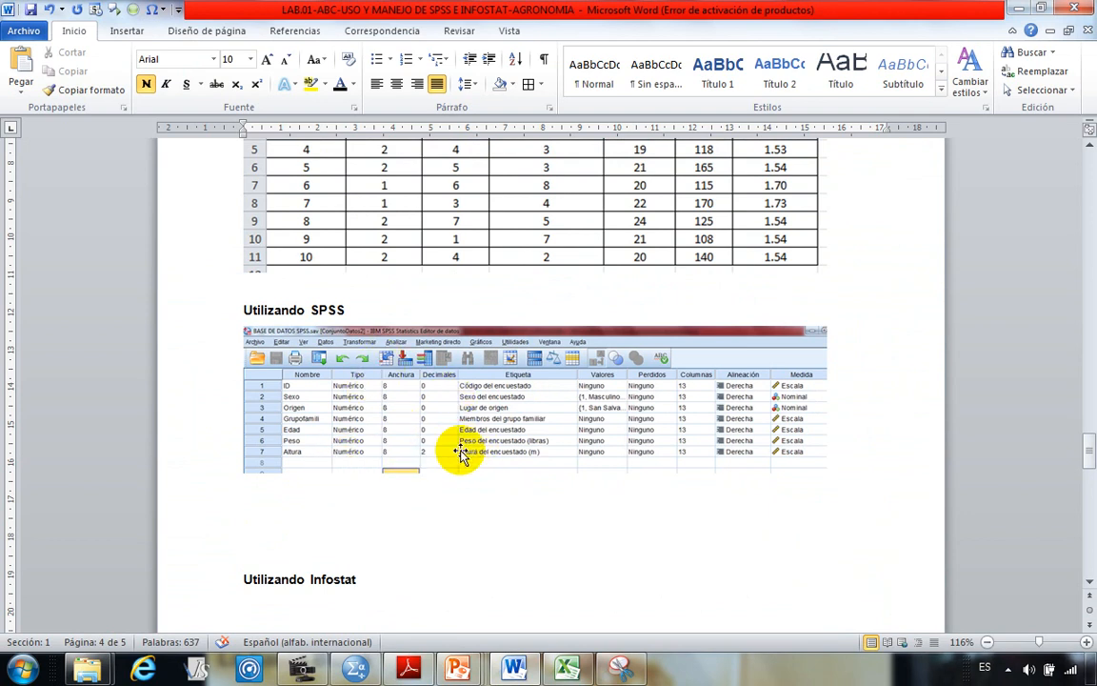
click(397, 385)
key(Delete)
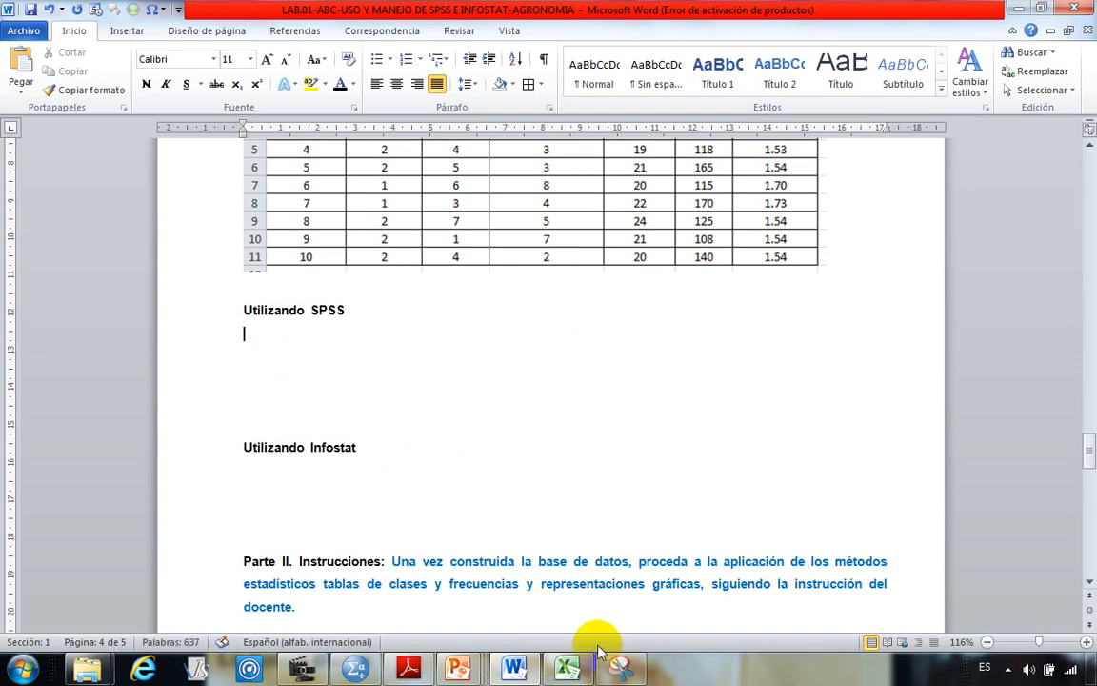
Step: Return to SPSS, capture the whole variable view including its sheet tabs with Recortes, and copy the picture
click(368, 669)
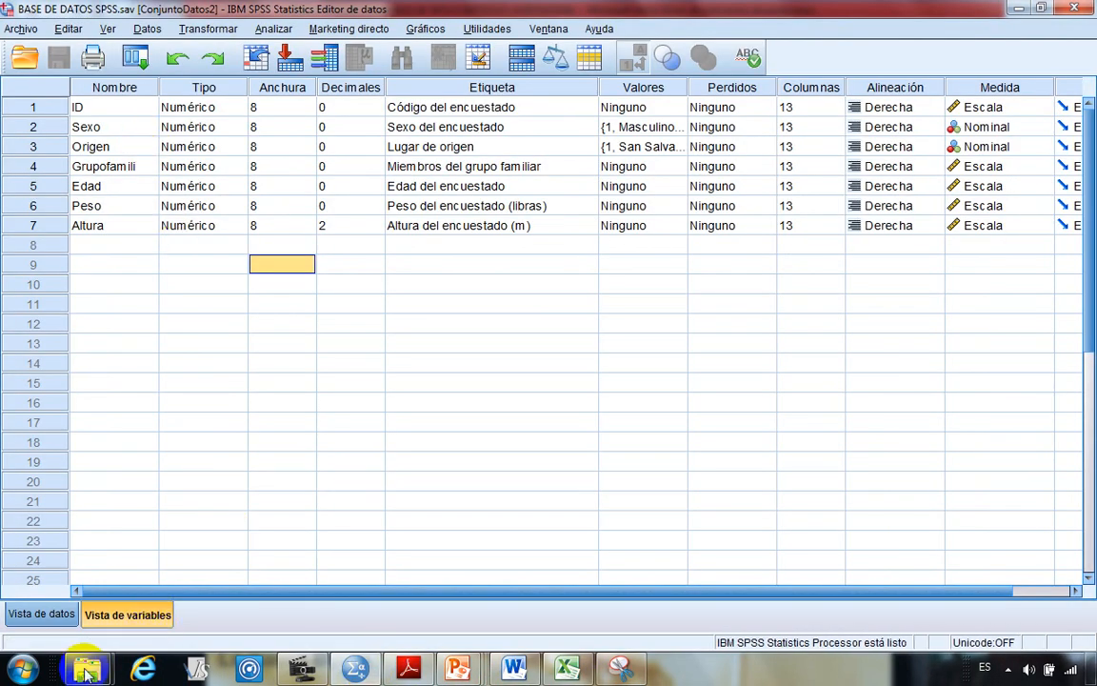
click(620, 669)
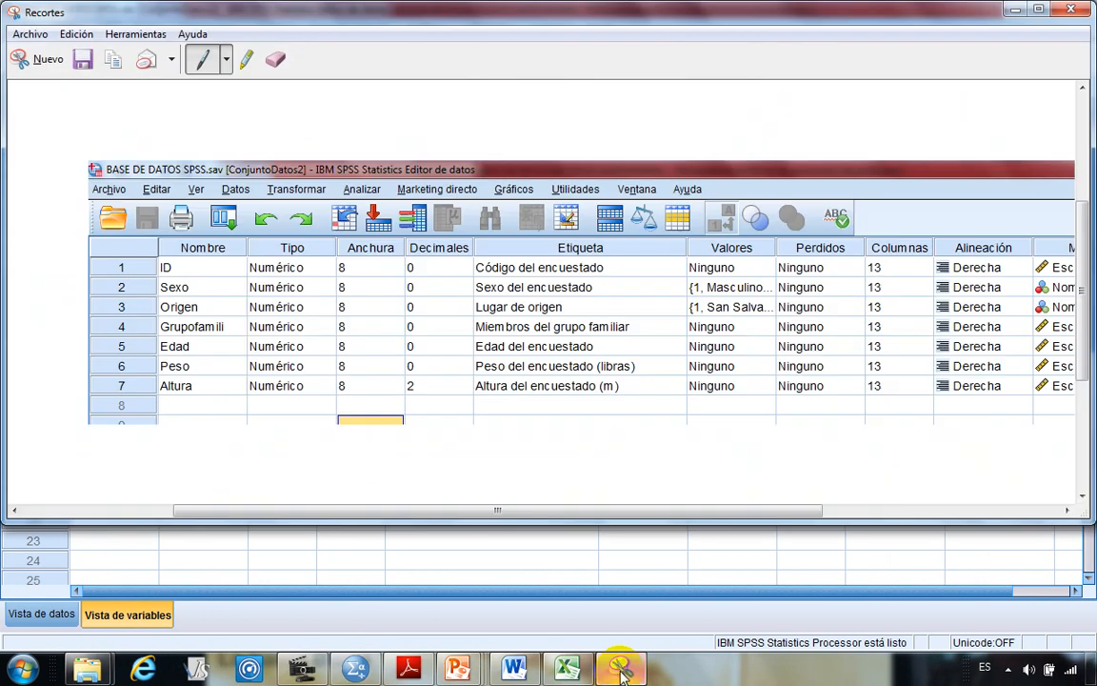
click(40, 61)
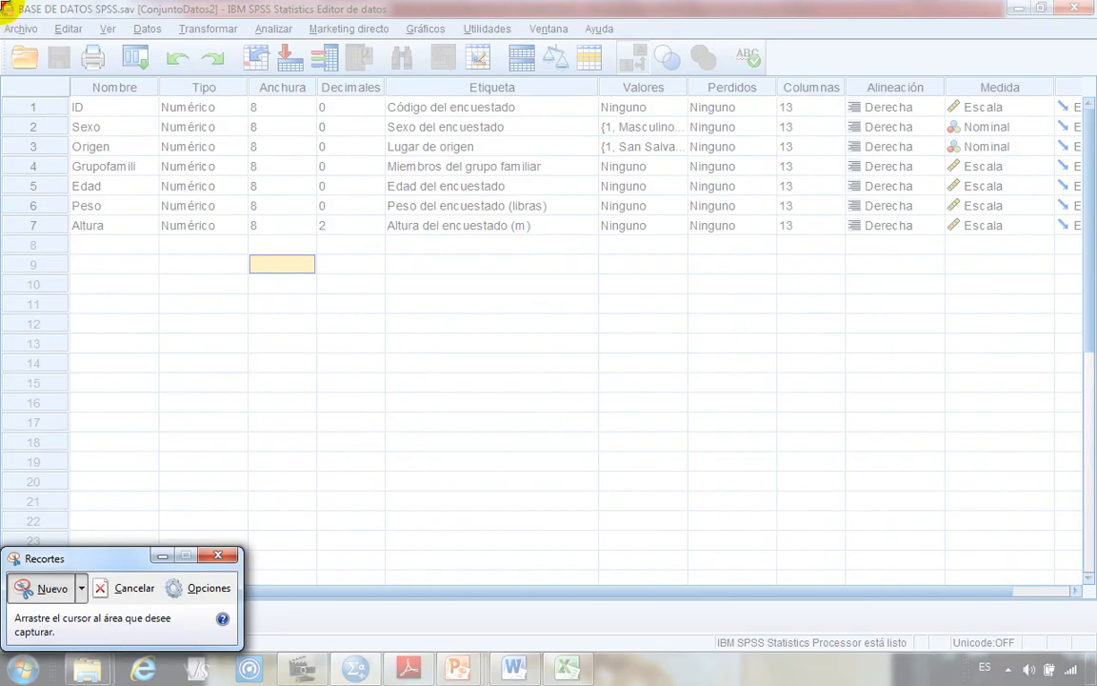
drag(4, 8, 1055, 634)
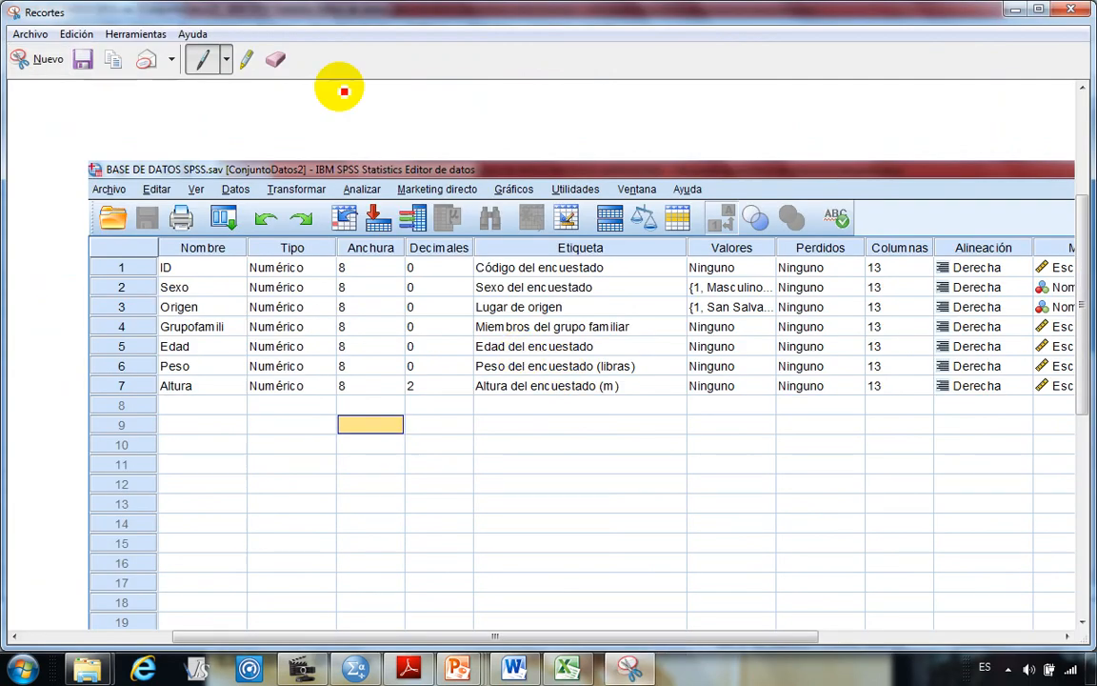
right_click(195, 118)
click(243, 152)
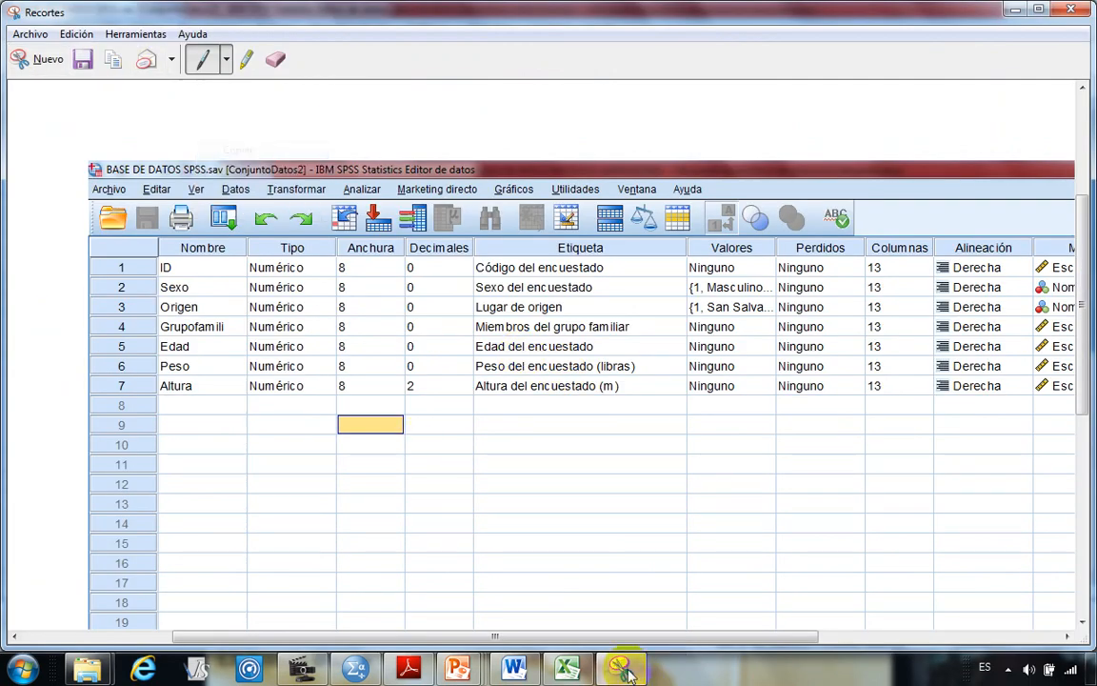
Step: Paste the full variable view capture under the "Utilizando SPSS" heading in Word and start a new line below it
click(528, 670)
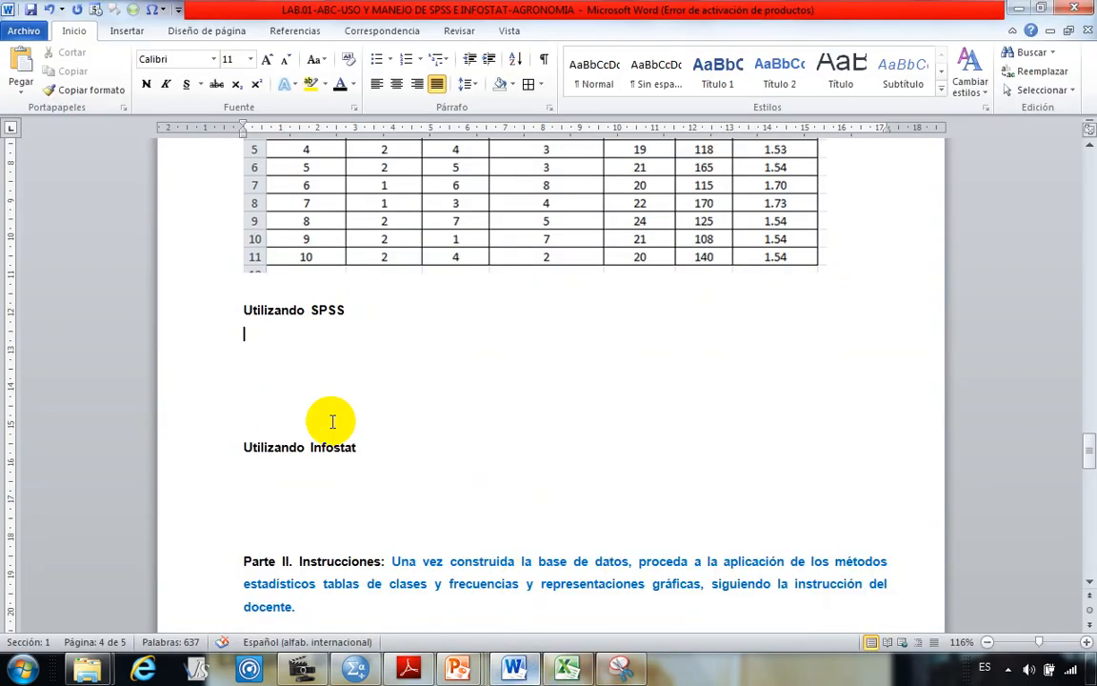
click(273, 367)
key(ctrl+v)
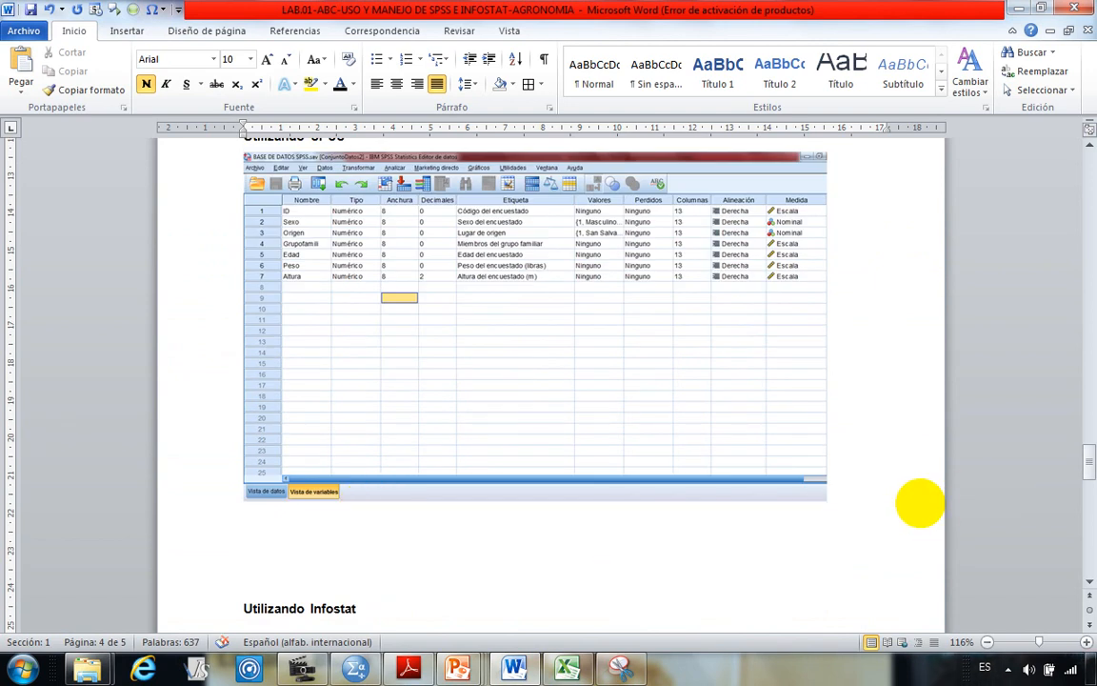
key(Return)
scroll(447, 406, up, 1)
scroll(332, 492, down, 1)
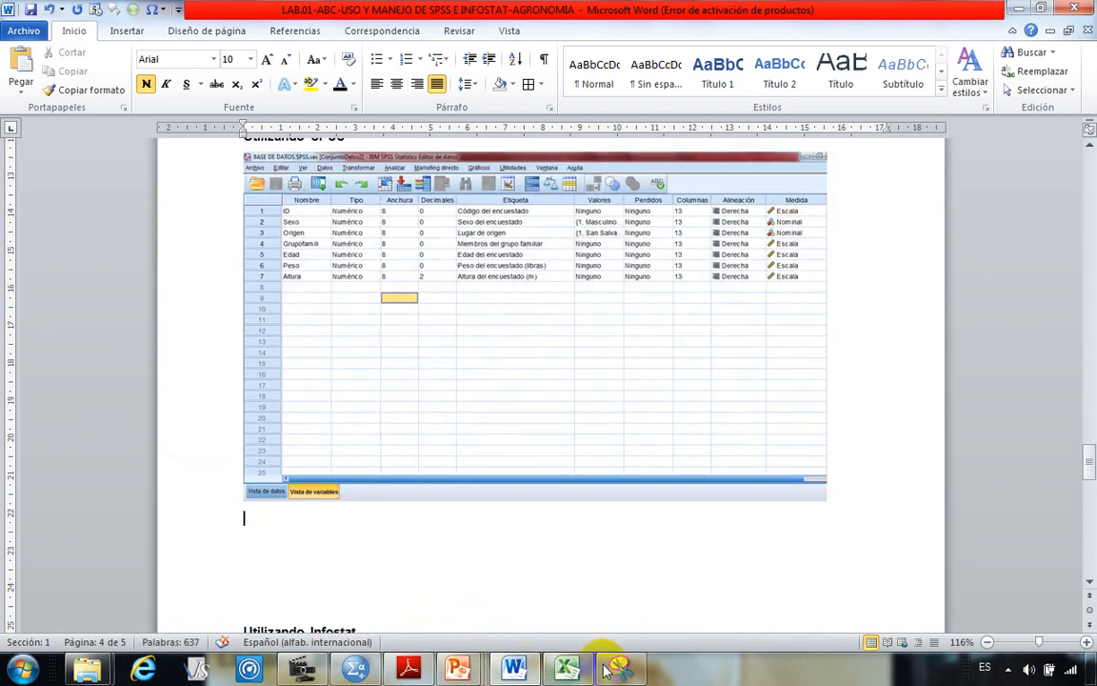
Step: Switch to the SPSS data view, capture it including its sheet tabs with Recortes, and copy the picture
click(409, 669)
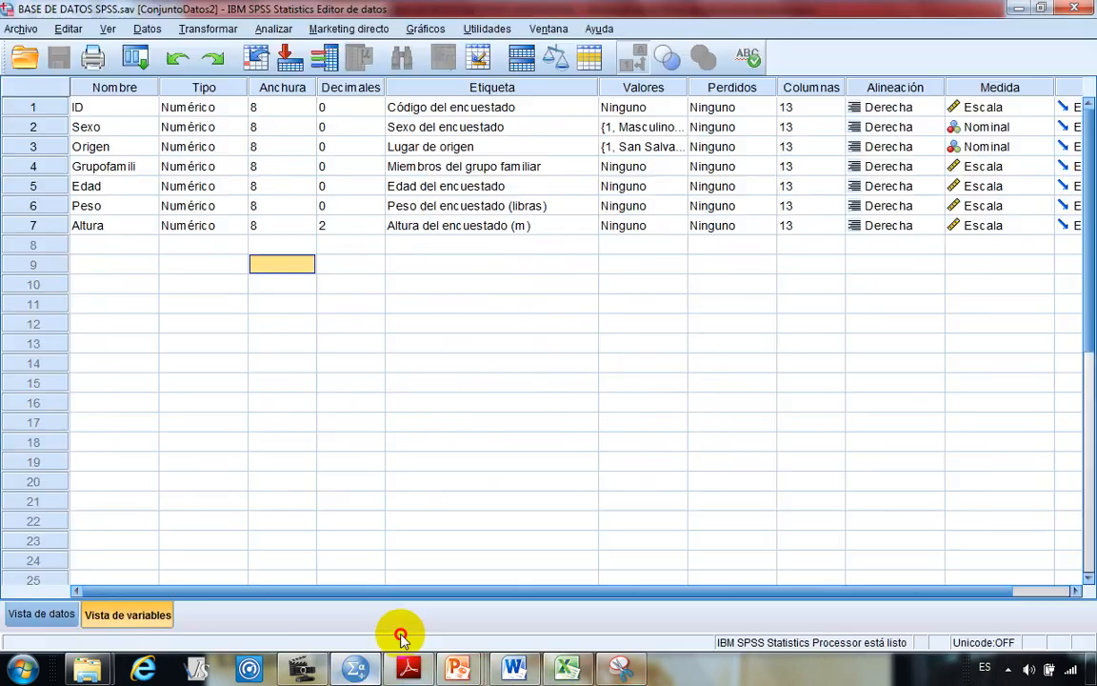
click(50, 617)
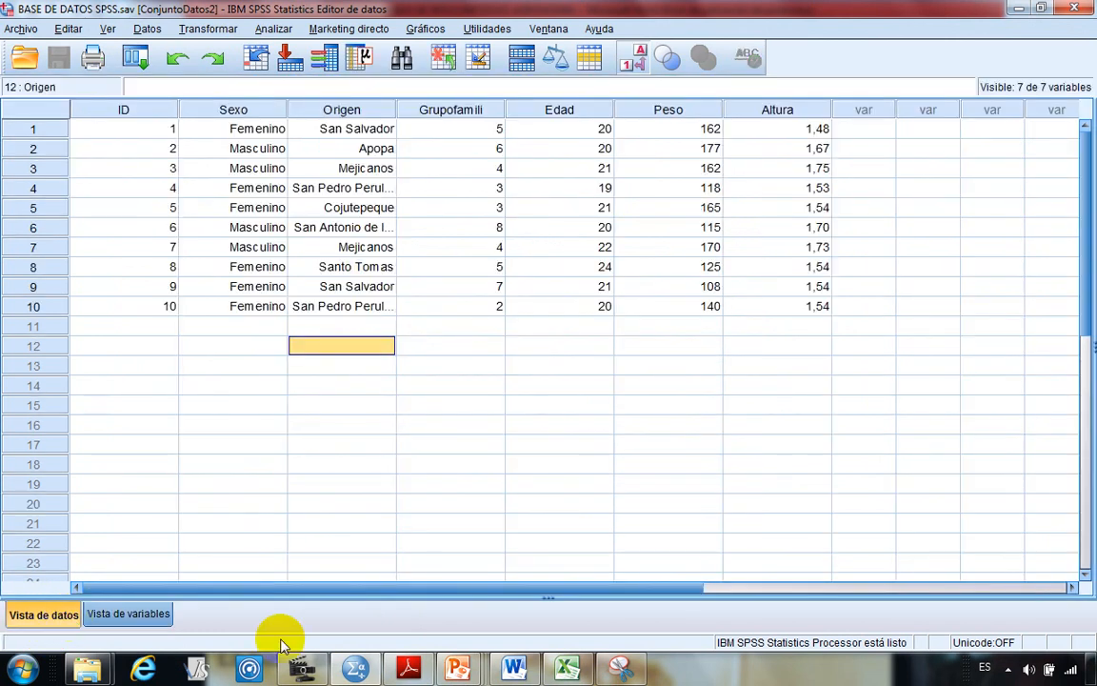
click(618, 673)
click(27, 61)
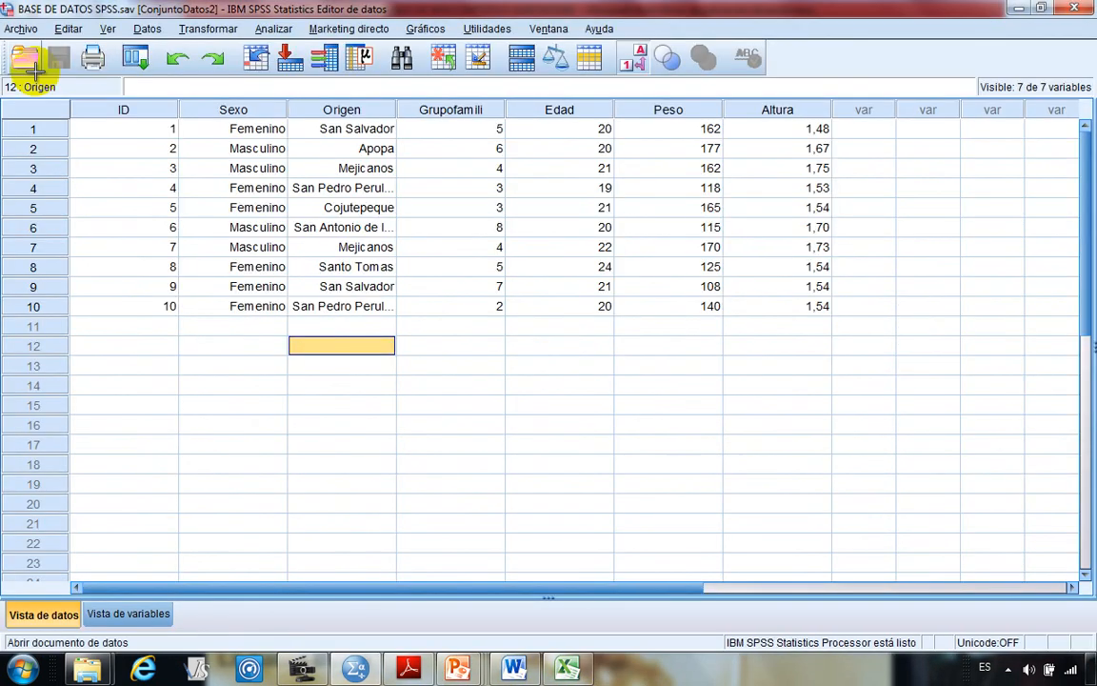
drag(5, 6, 922, 630)
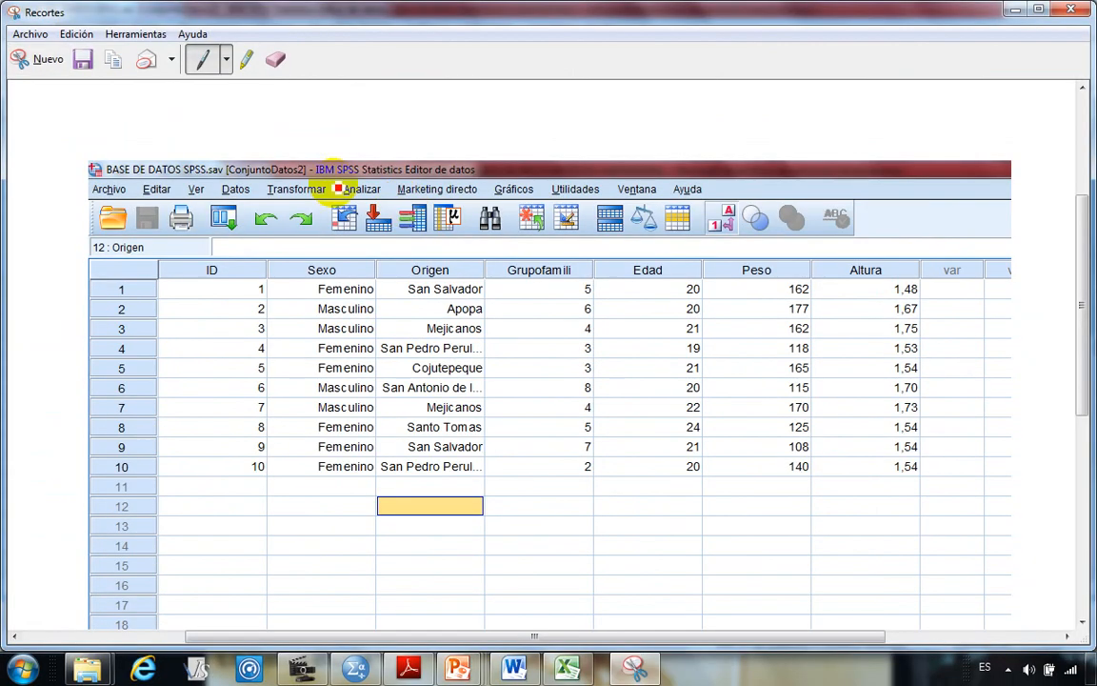
right_click(237, 109)
click(321, 141)
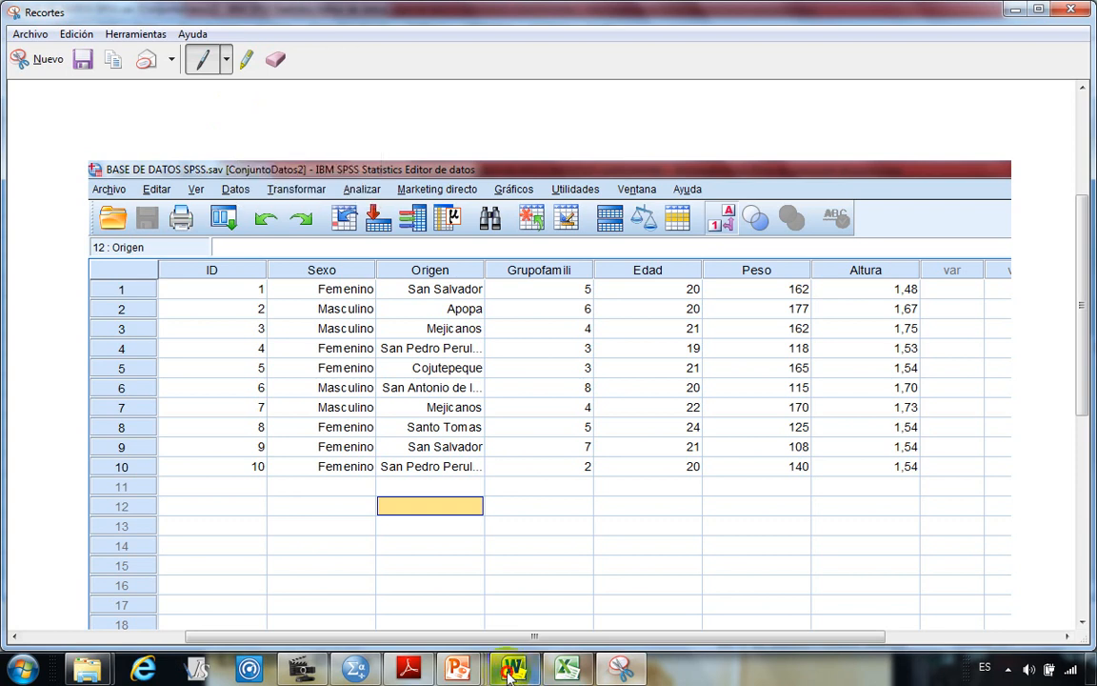
Step: Paste the data view capture below the variable view picture in Word and review the captures down to the "Utilizando Infostat" heading
click(511, 670)
key(ctrl+v)
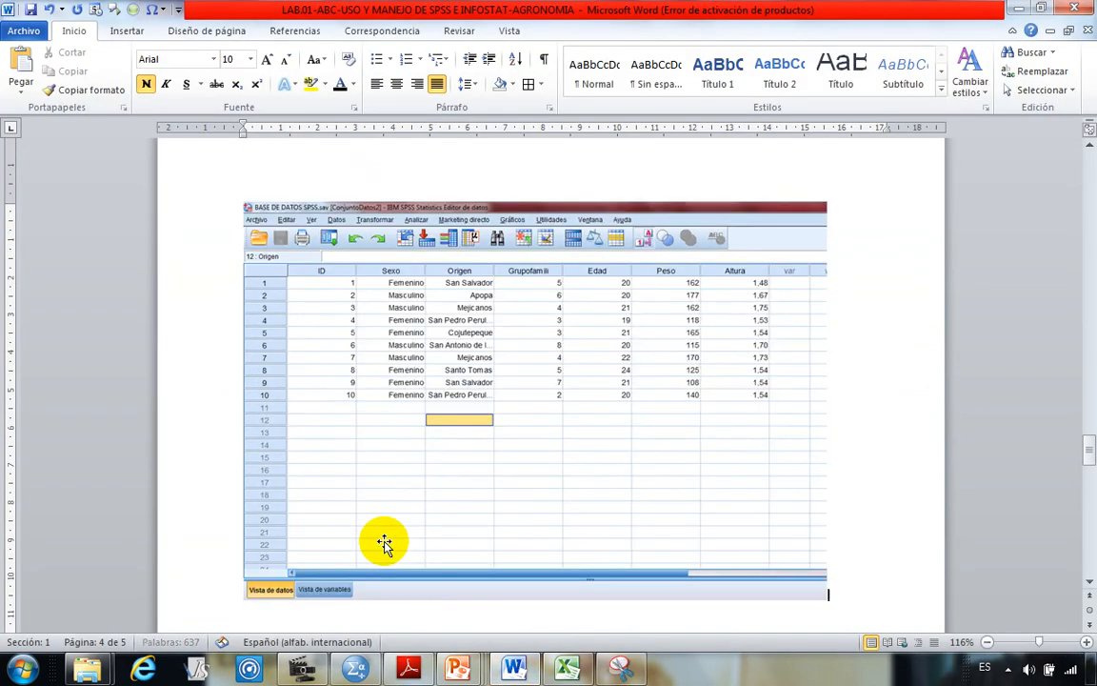
scroll(378, 543, up, 10)
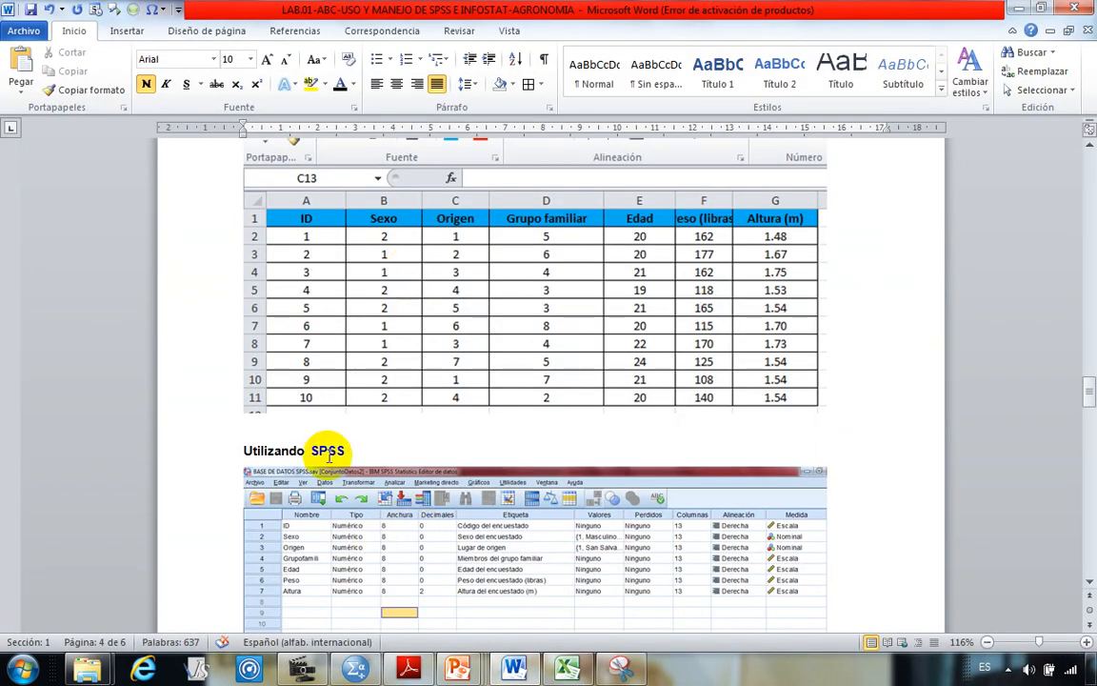
scroll(294, 387, up, 5)
scroll(406, 490, down, 10)
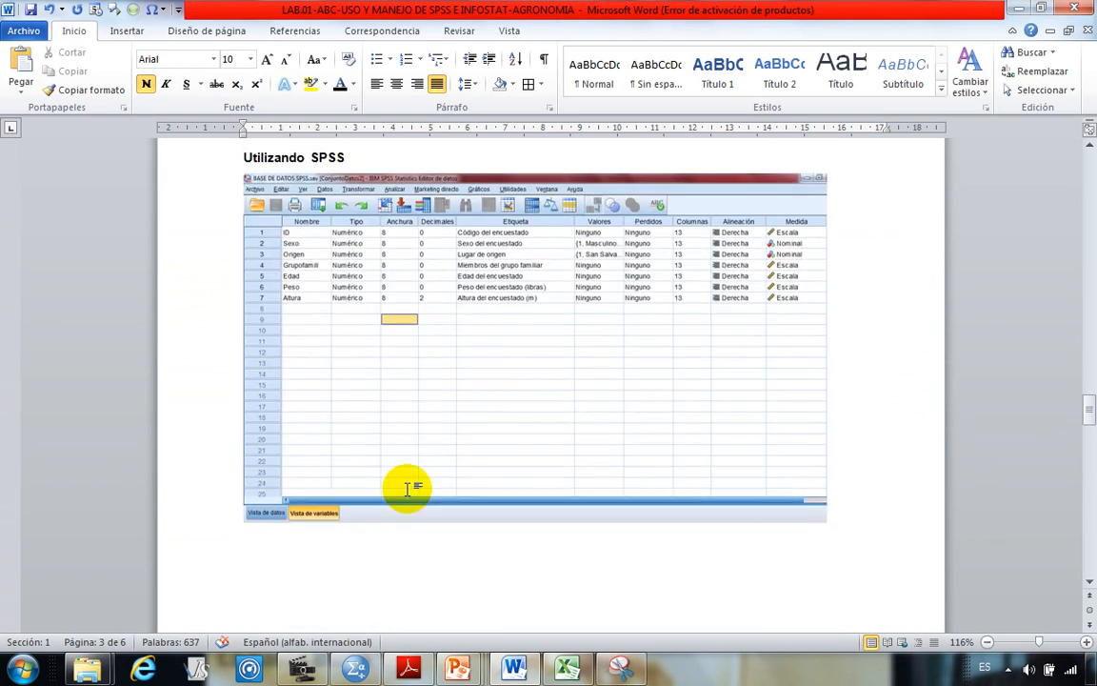
scroll(399, 522, down, 10)
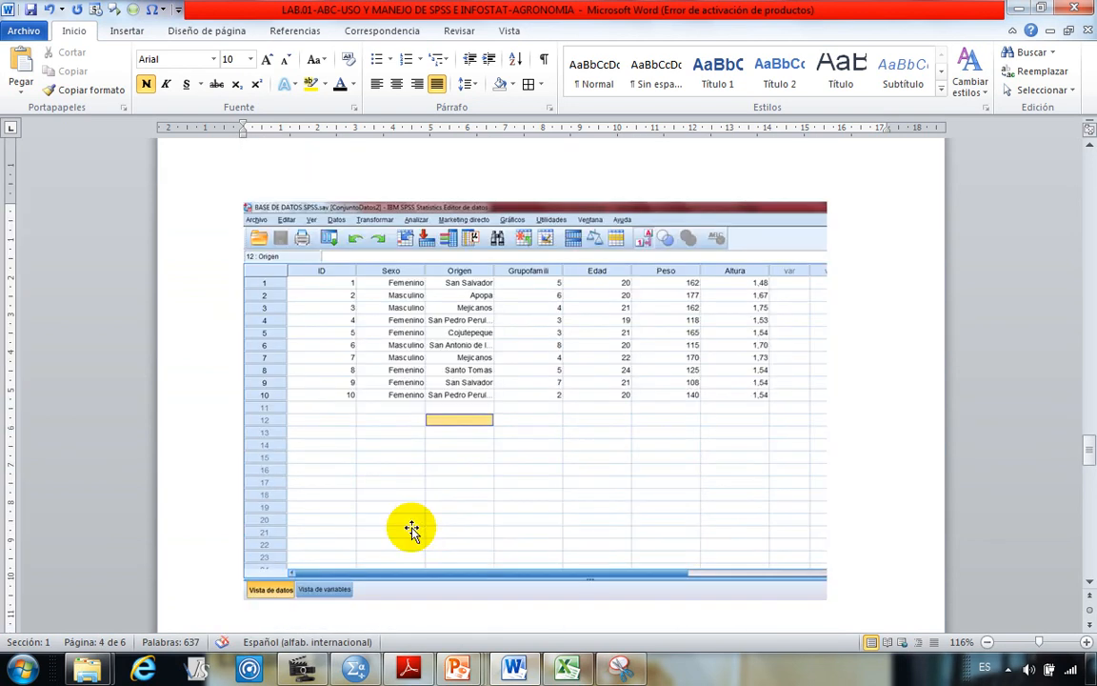
scroll(511, 448, down, 8)
scroll(510, 443, up, 1)
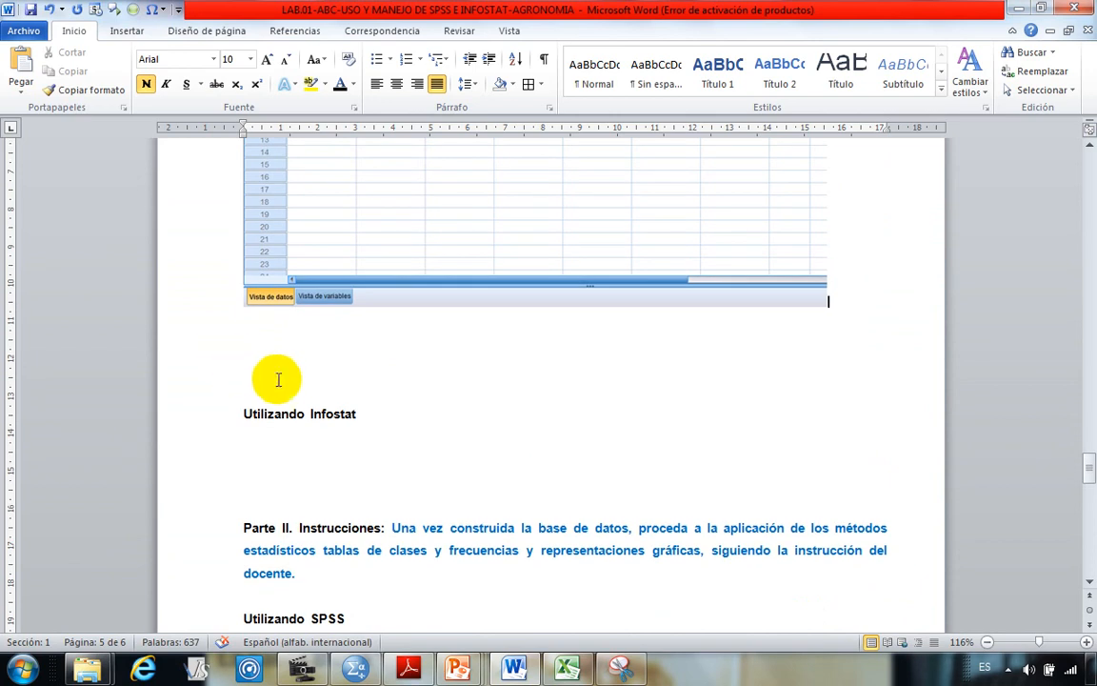
Step: Delete the blank lines above the "Utilizando Infostat" heading and place the cursor on the line below it
key(BackSpace)
key(BackSpace)
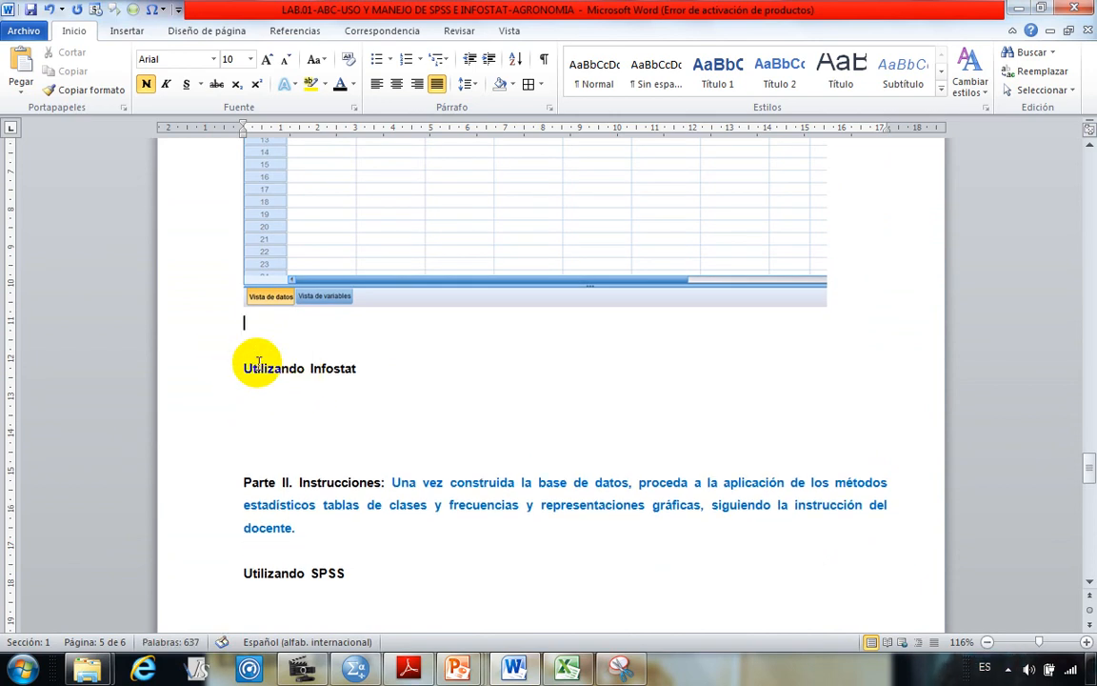
key(BackSpace)
click(283, 383)
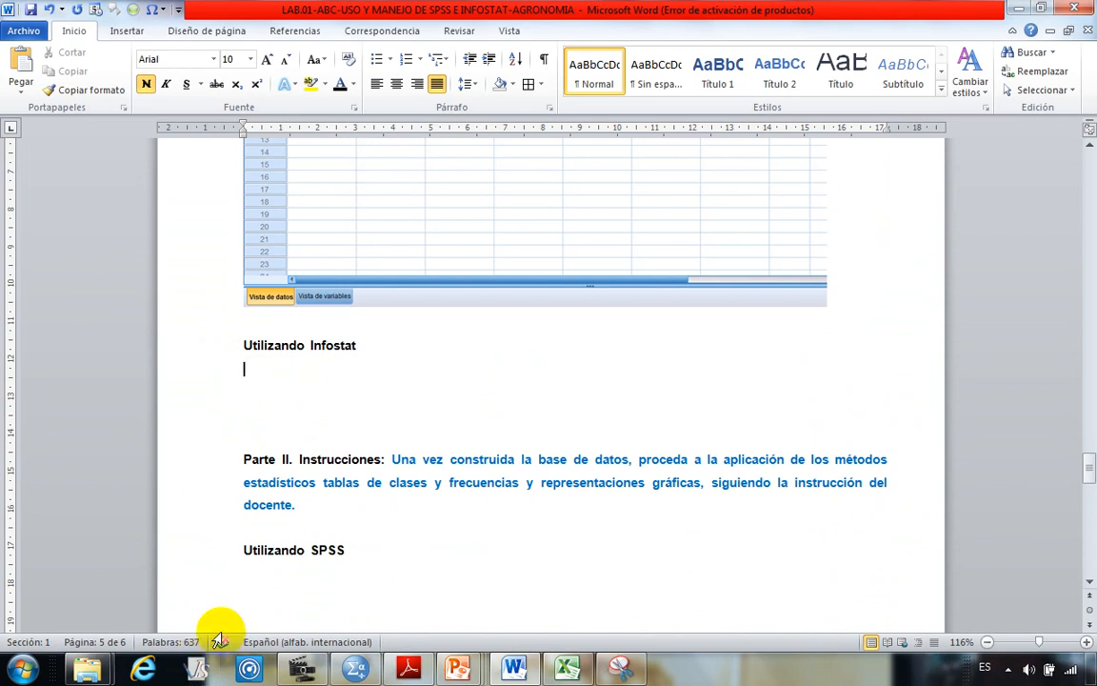
Step: Open InfoStat, create a new table and move its window toward the upper-left of the workspace
click(195, 671)
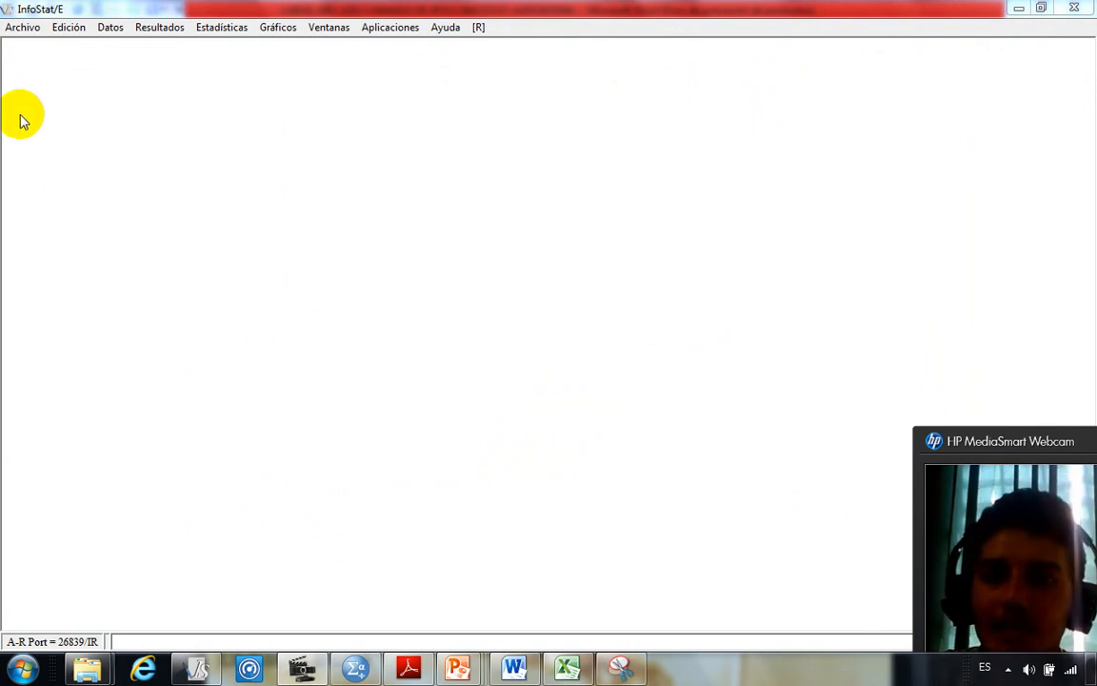
click(17, 27)
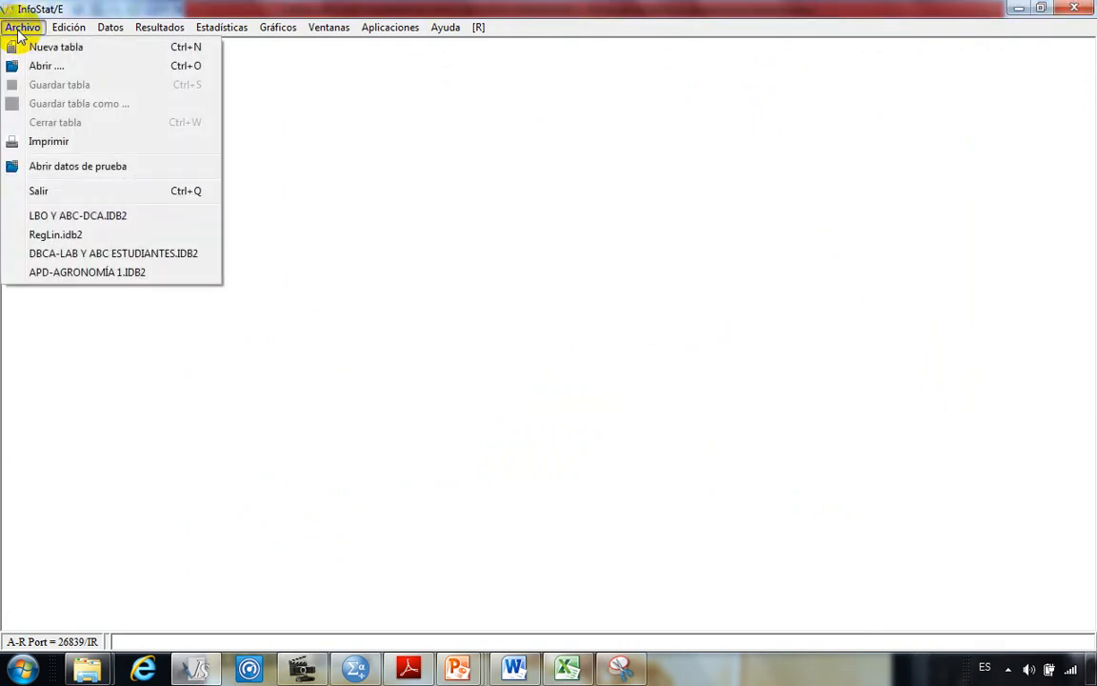
click(57, 47)
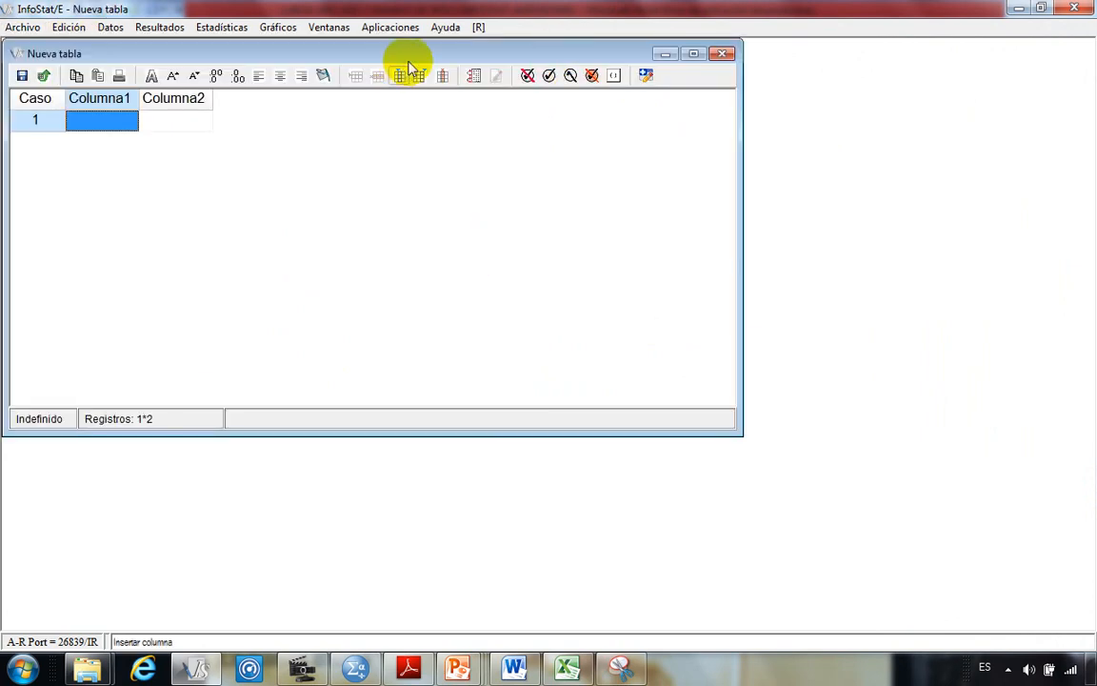
mouse_move(381, 59)
mouse_down()
mouse_move(424, 99)
mouse_move(470, 88)
mouse_move(397, 49)
mouse_up()
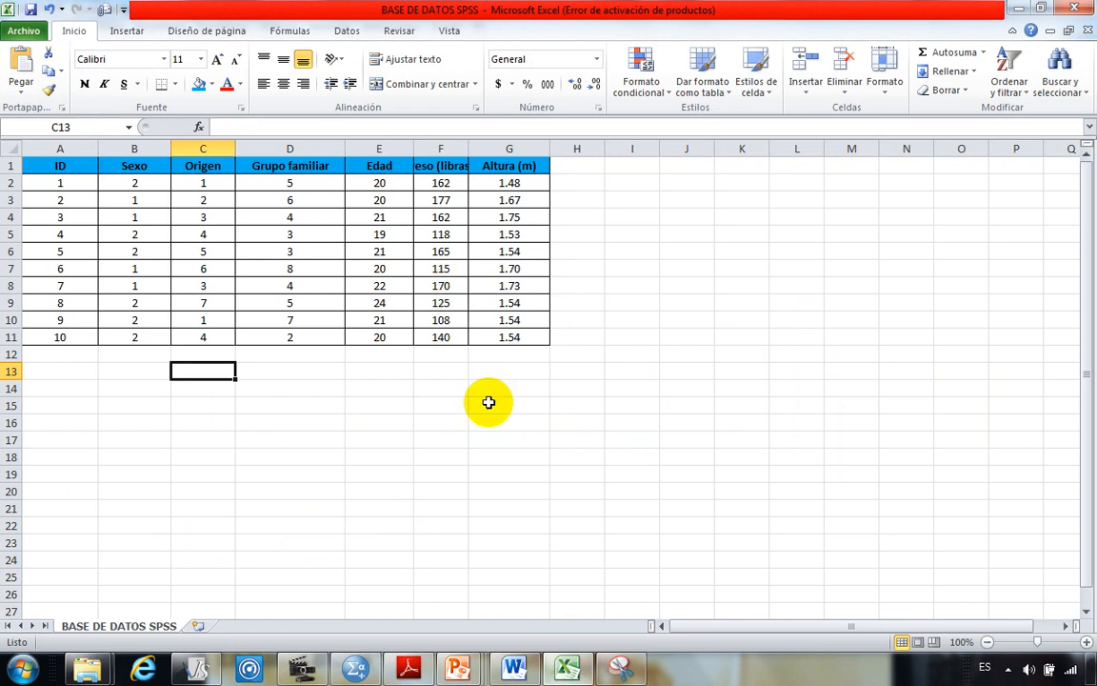
Step: In the Excel workbook, copy the student database from A1 to G11, including the column headers
drag(59, 165, 529, 340)
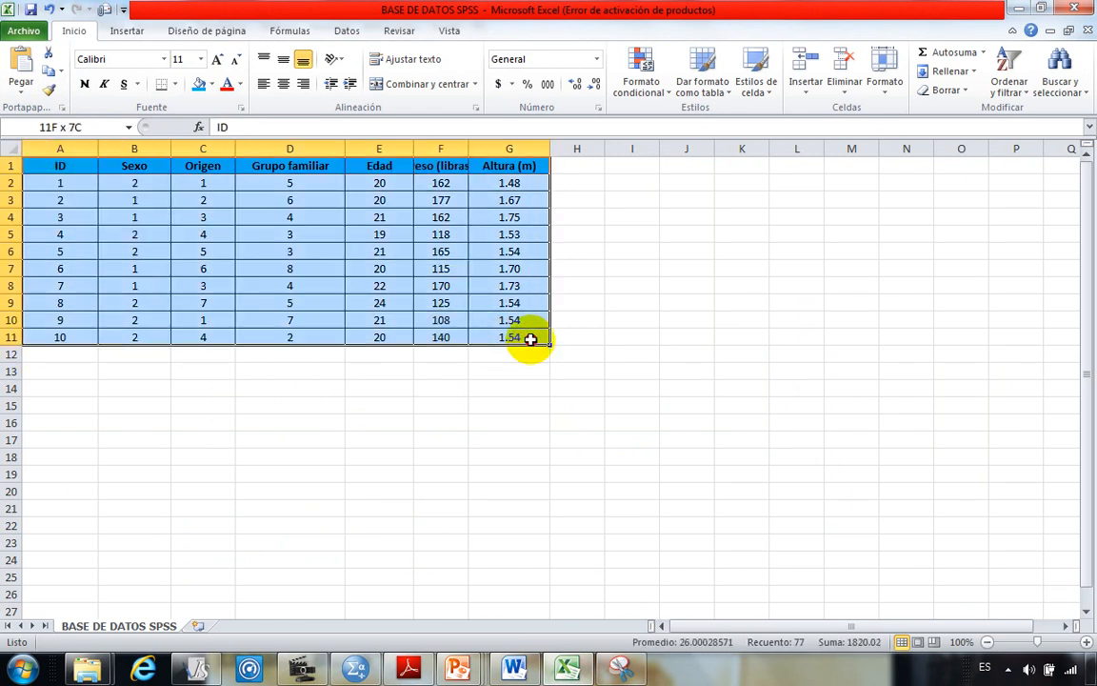
right_click(315, 183)
click(375, 213)
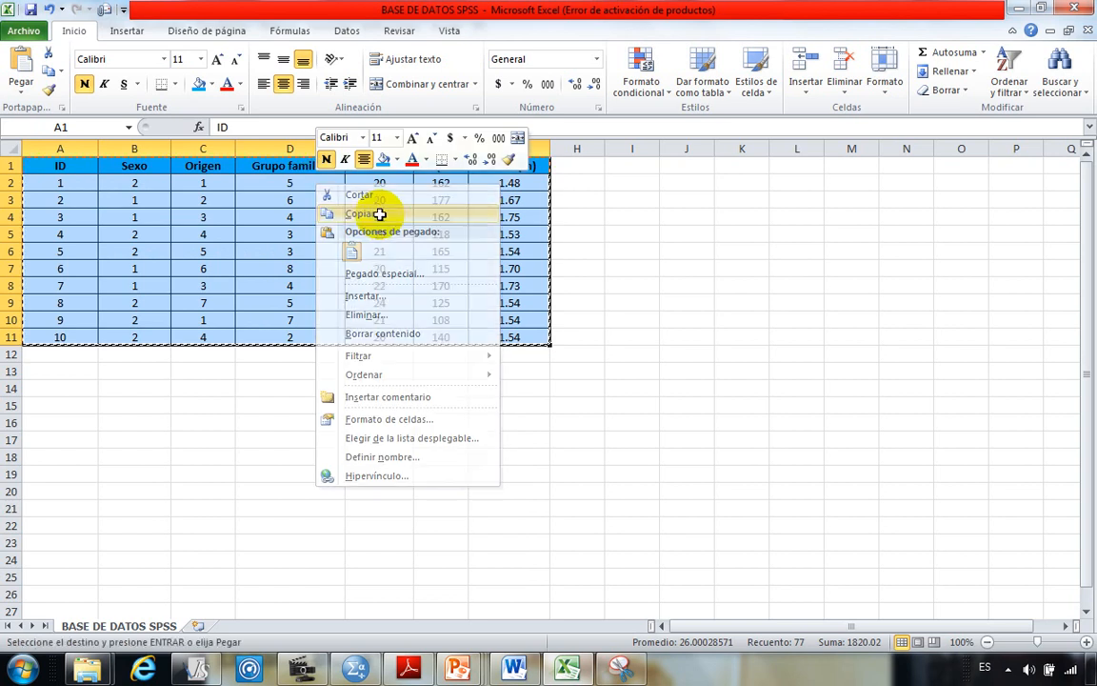
Step: Paste the copied data with its column names into the new InfoStat table, maximize the table and clear the block selection
click(196, 670)
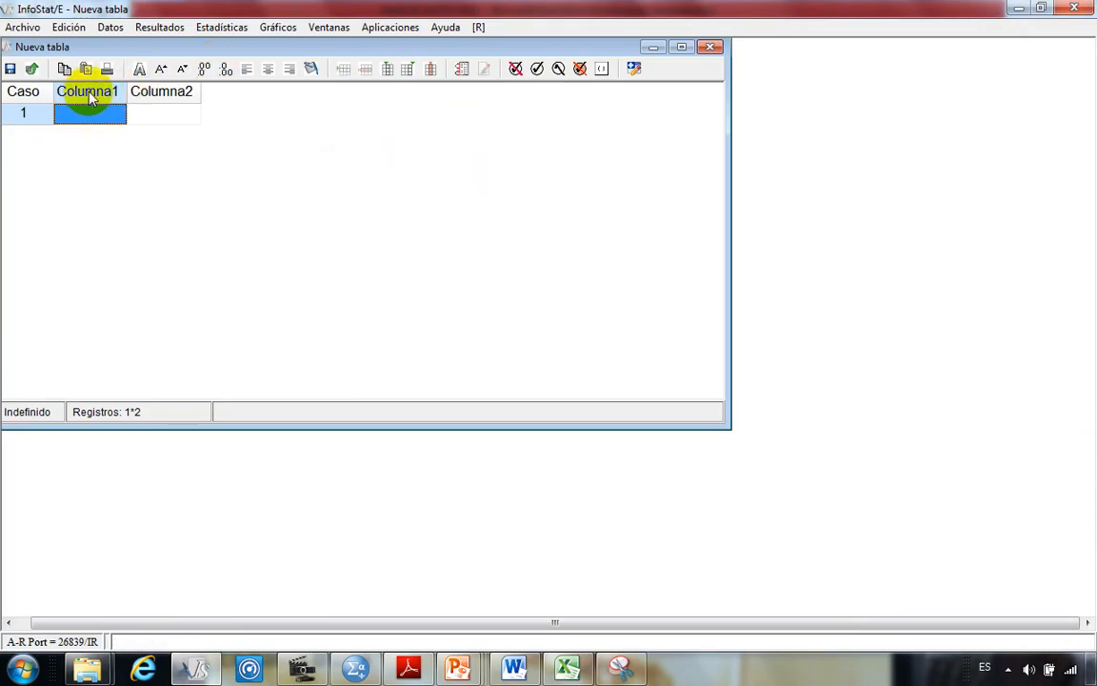
right_click(90, 98)
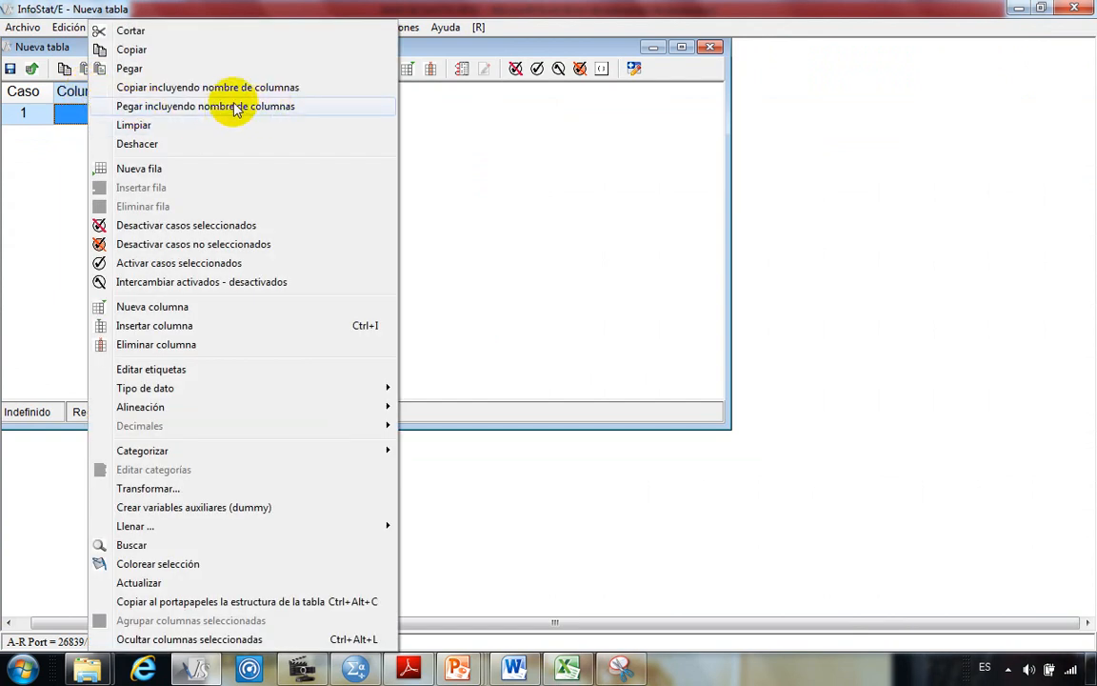
click(273, 106)
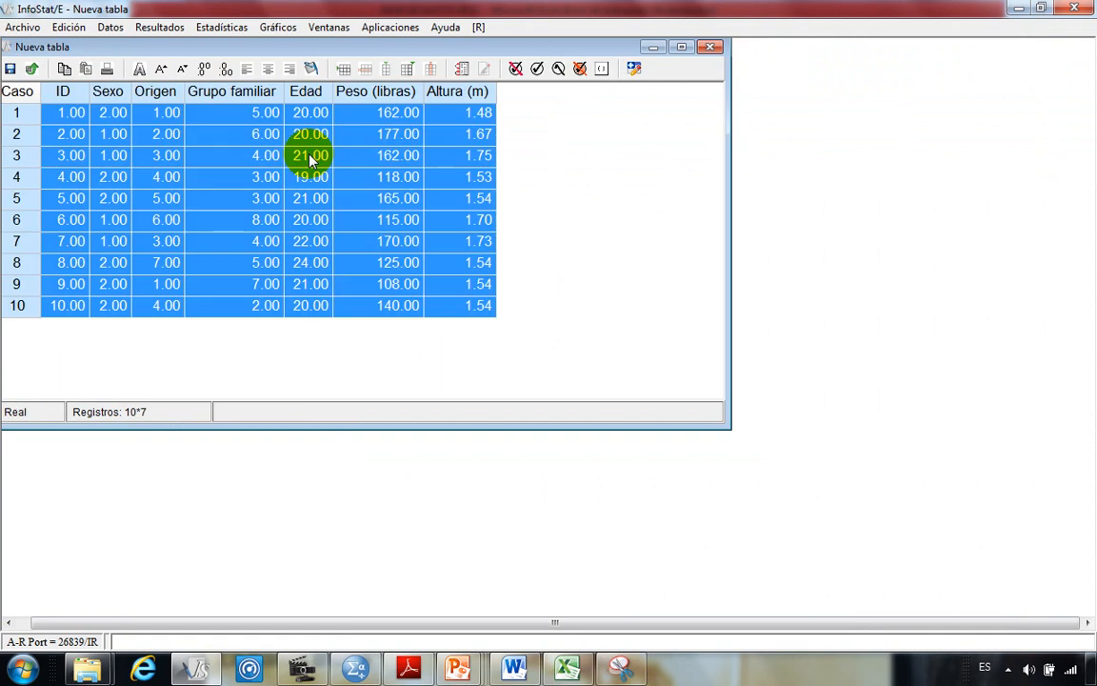
click(684, 50)
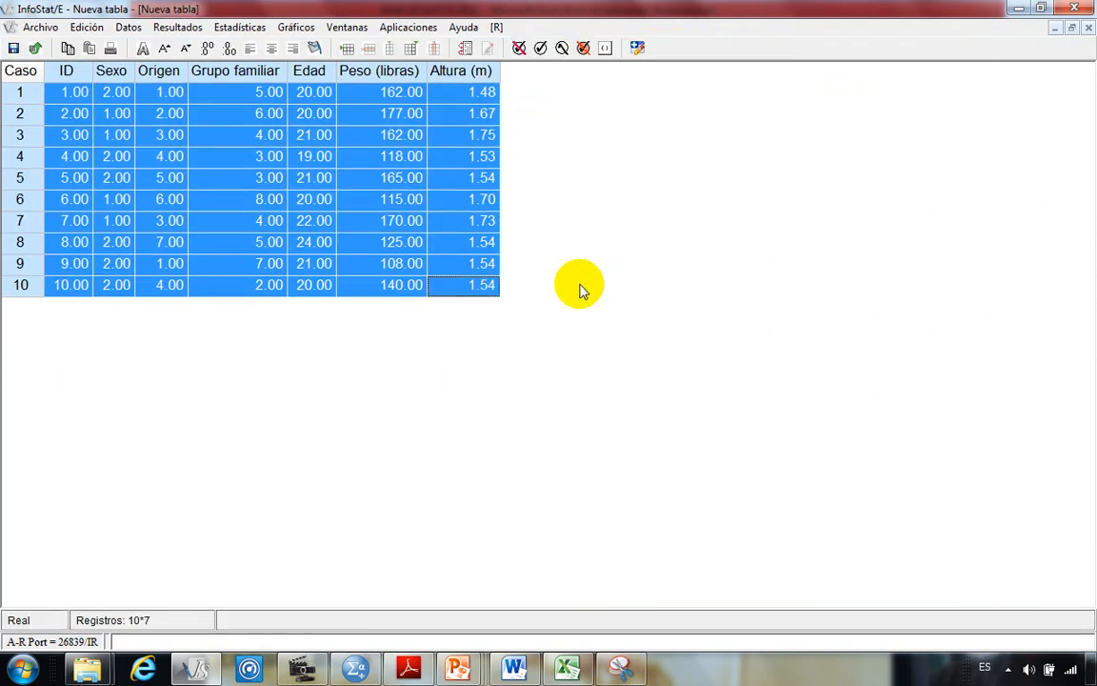
click(448, 287)
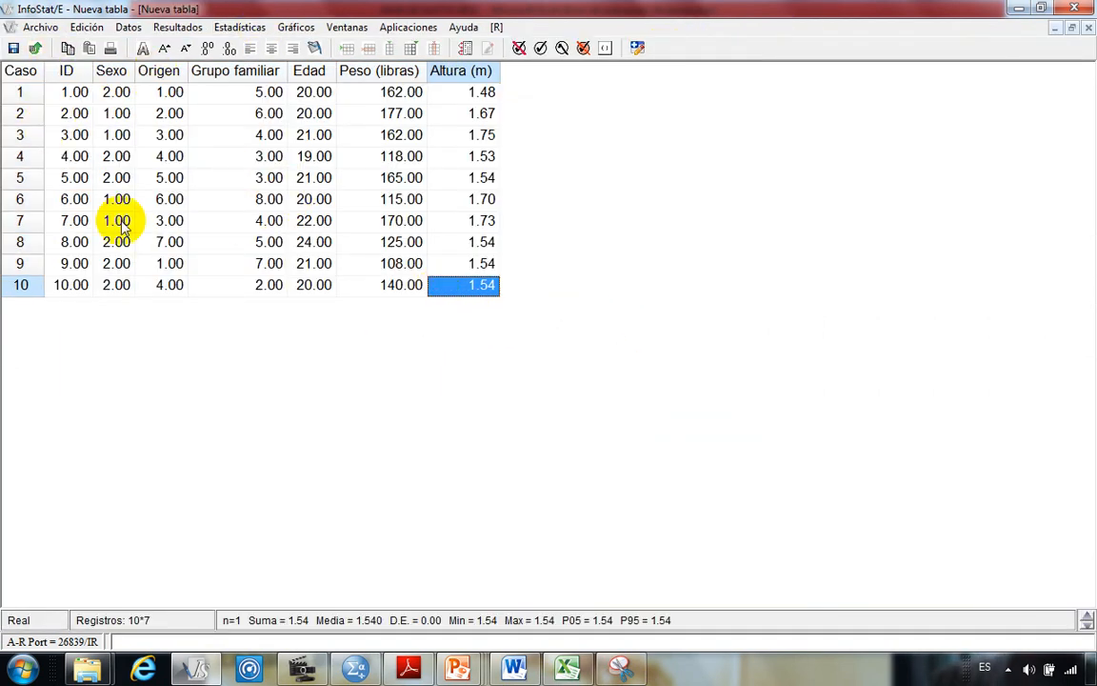
Step: Capture the InfoStat window with its data table using Recortes and copy the picture
click(639, 672)
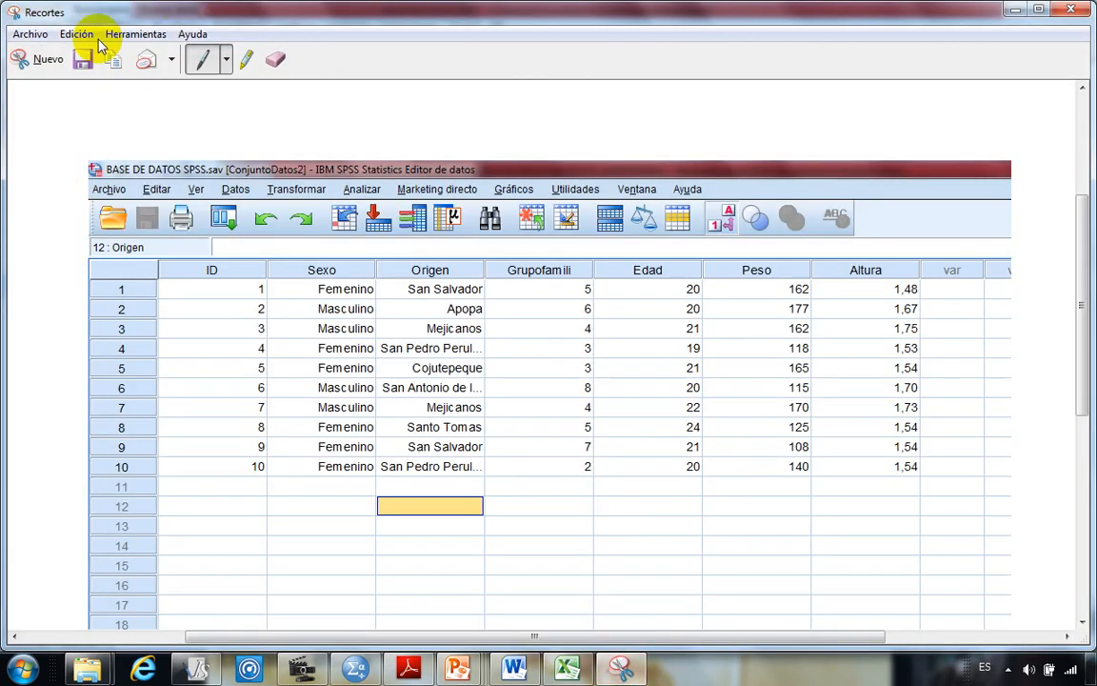
click(34, 59)
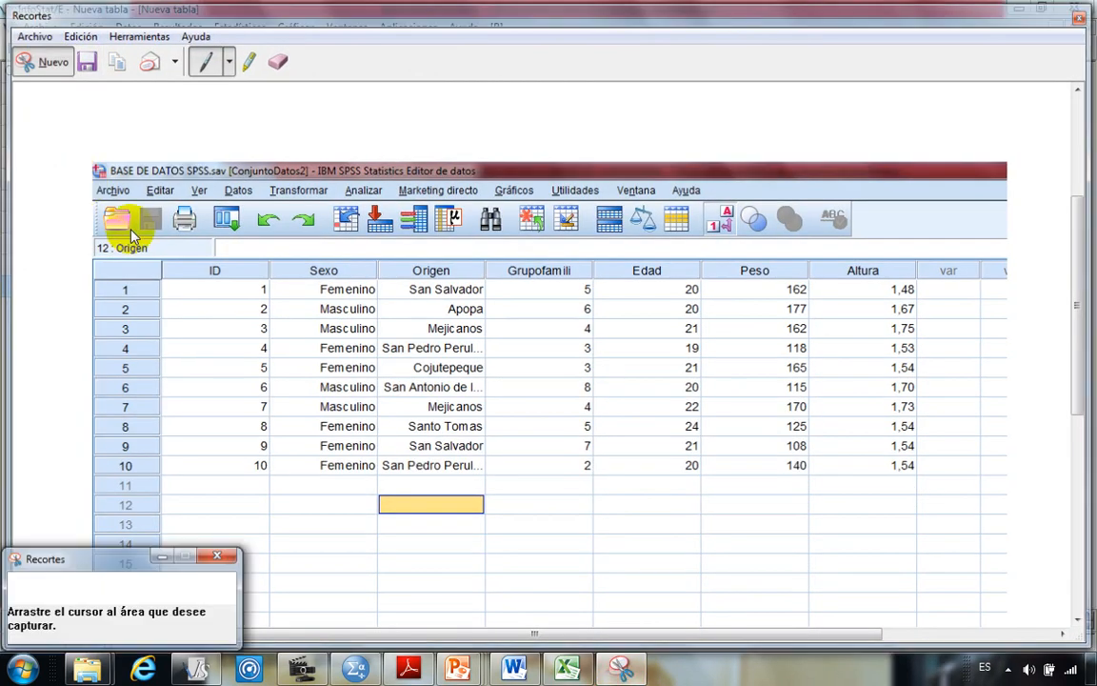
drag(4, 5, 753, 648)
right_click(289, 115)
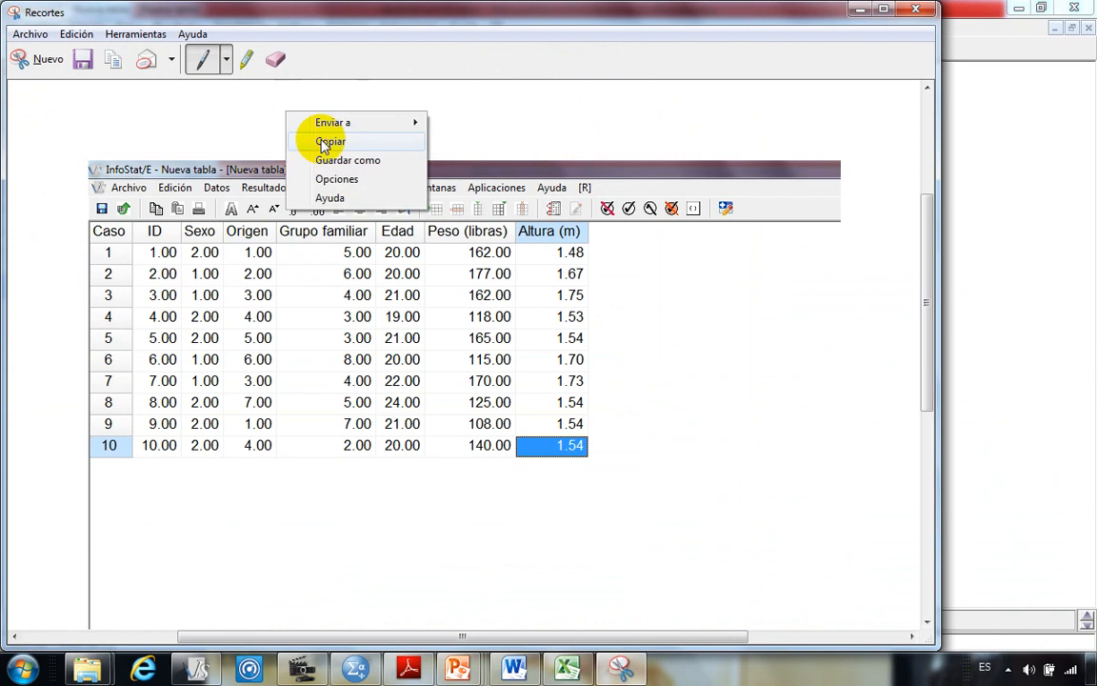
click(324, 143)
Step: Paste the InfoStat capture under the "Utilizando Infostat" heading in Word and center the picture
click(514, 668)
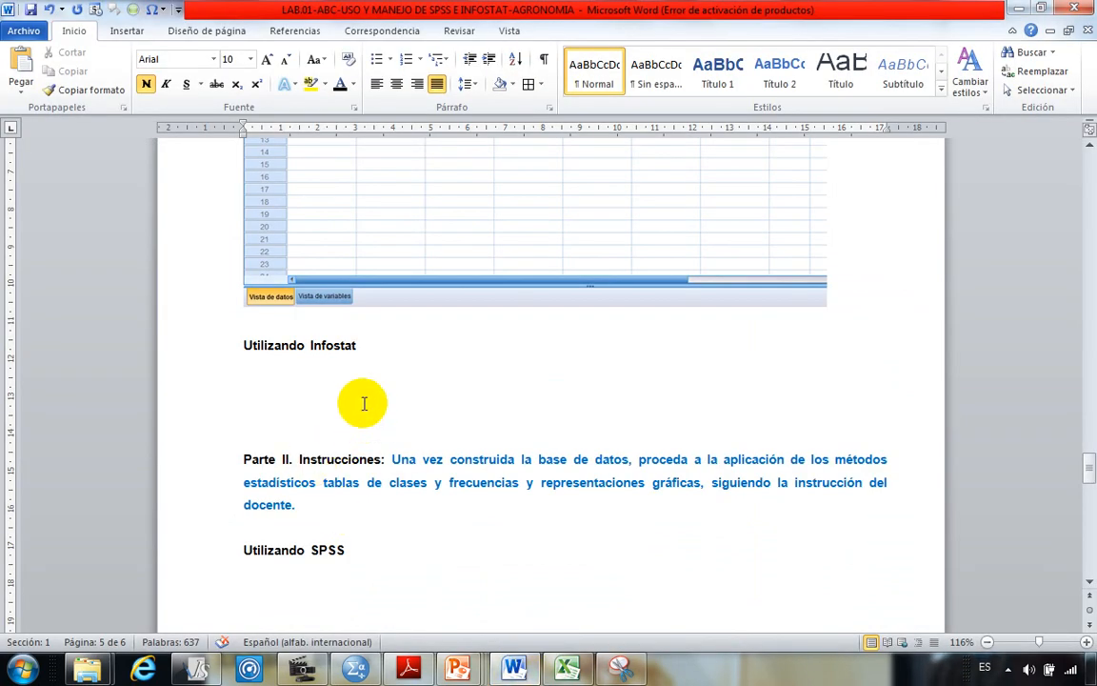
click(362, 404)
key(ctrl+v)
scroll(404, 385, up, 3)
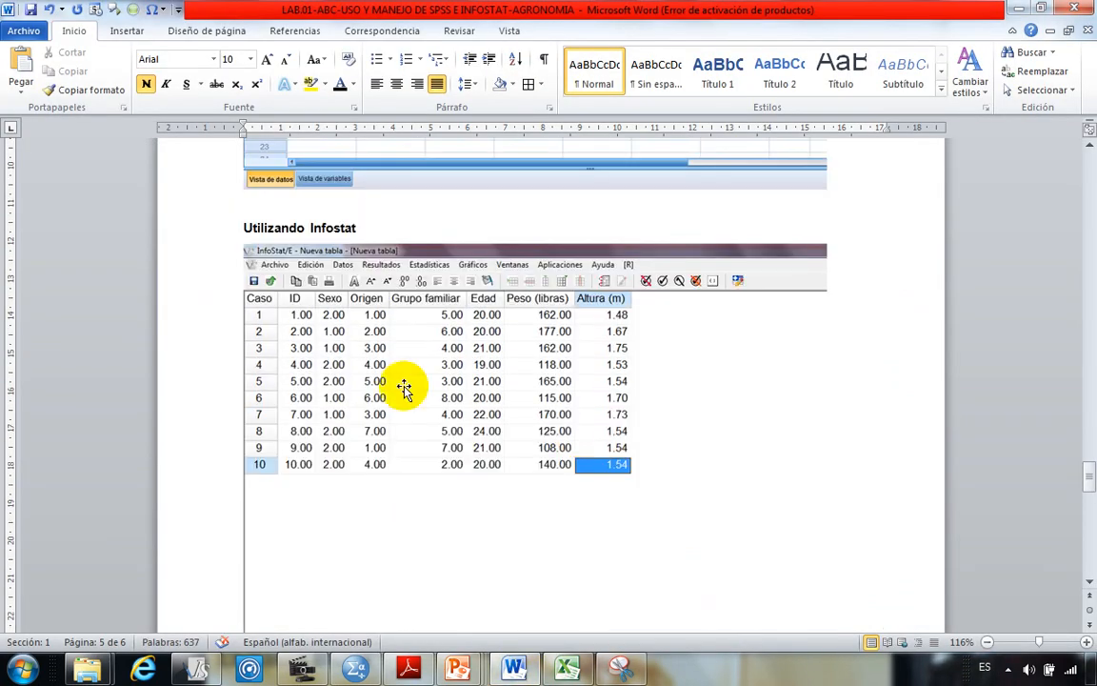
click(594, 347)
click(396, 84)
scroll(584, 463, down, 3)
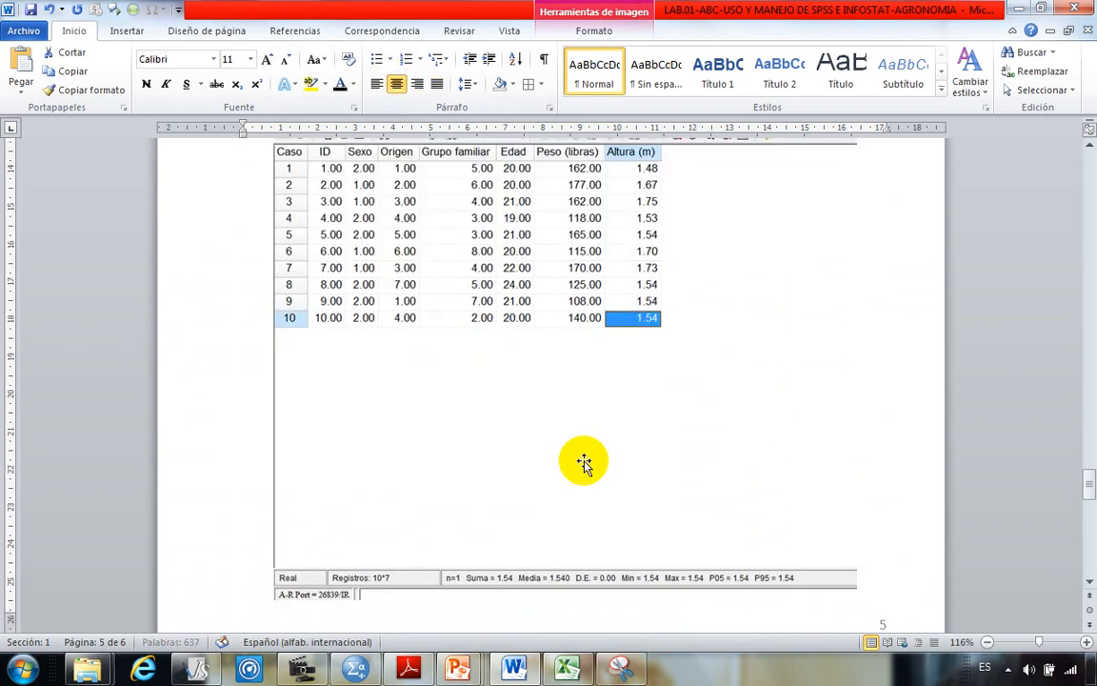
key(Right)
Step: Review the pasted Excel, SPSS and InfoStat captures under the Parte I headings
scroll(584, 464, up, 5)
scroll(553, 466, down, 5)
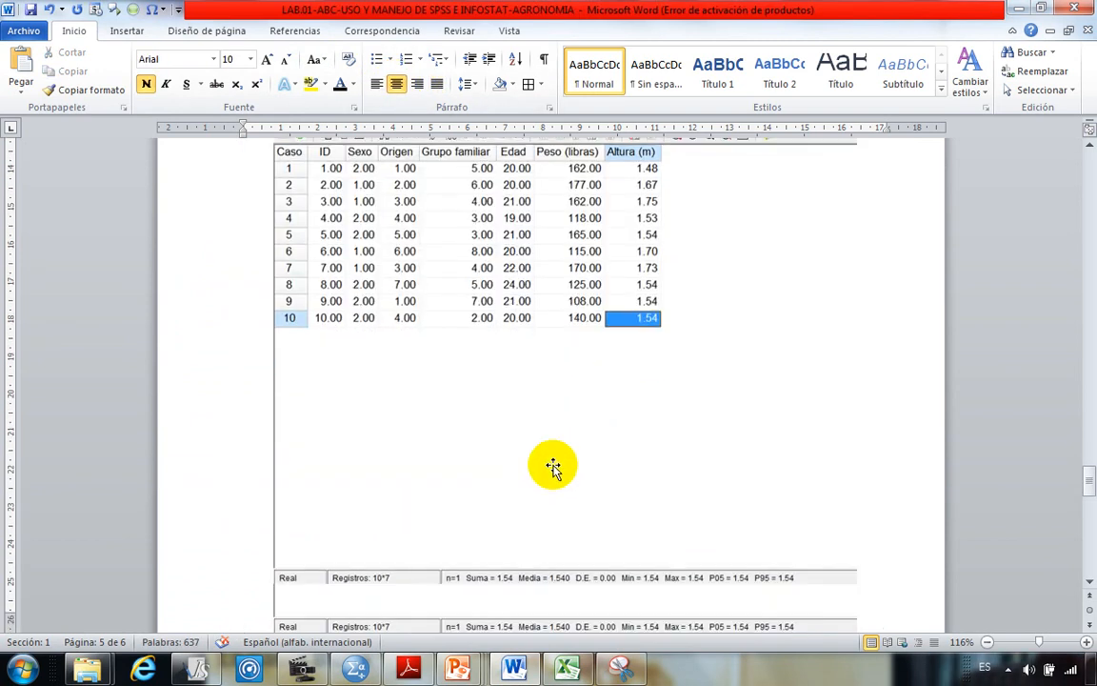
scroll(554, 466, down, 2)
scroll(558, 426, up, 15)
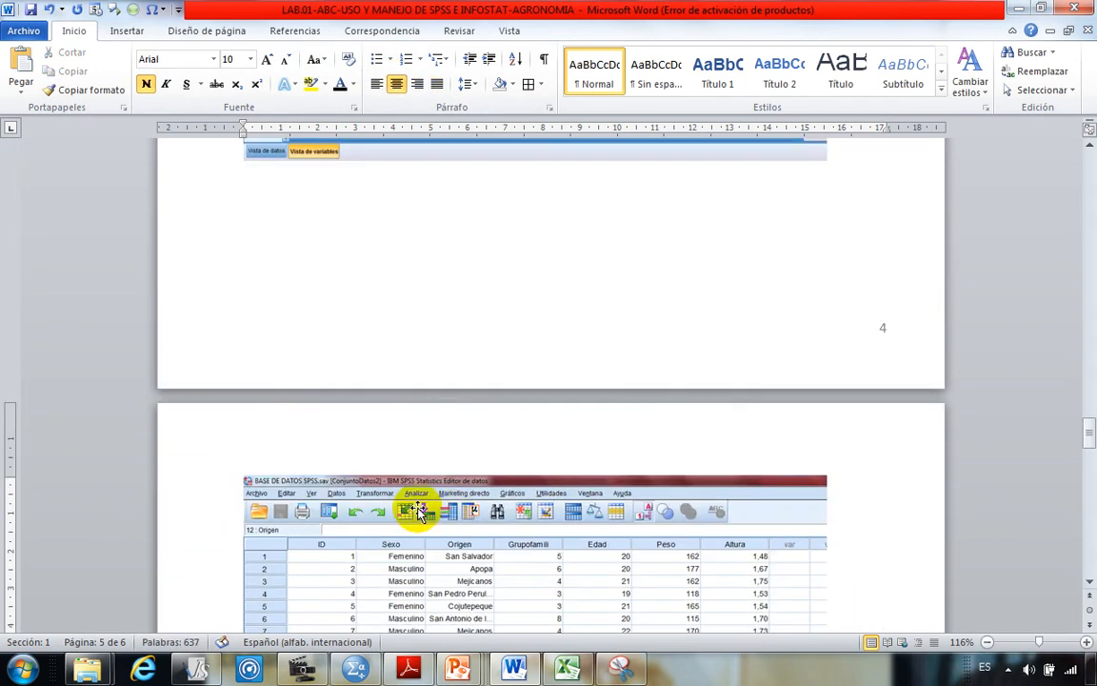
scroll(419, 512, up, 15)
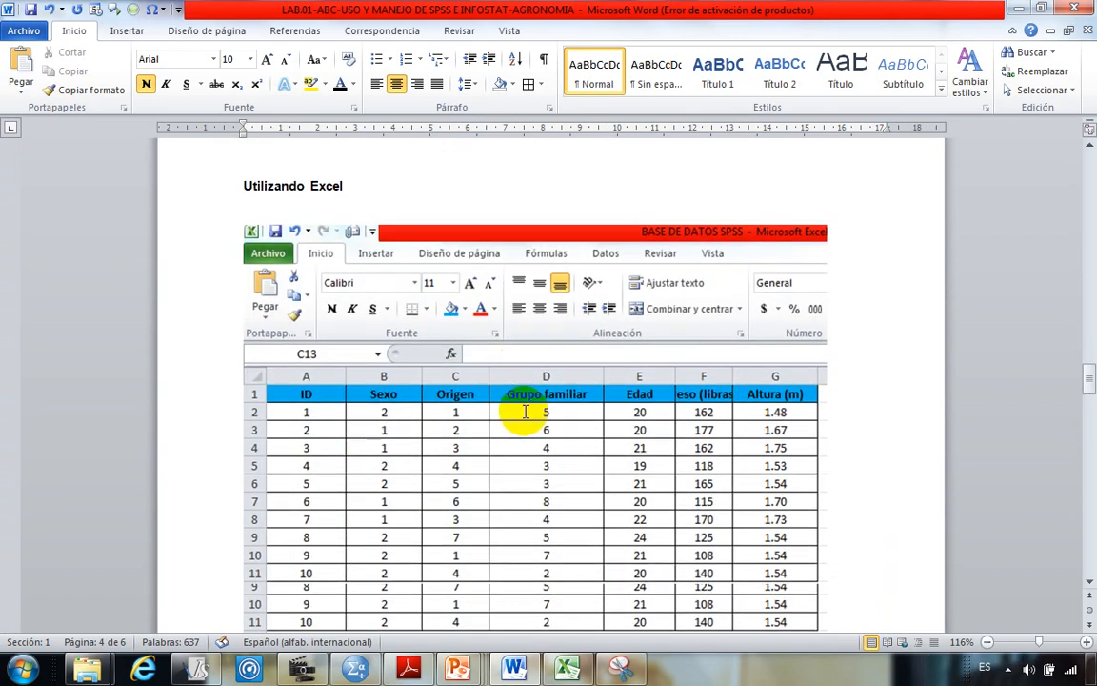
scroll(525, 411, down, 15)
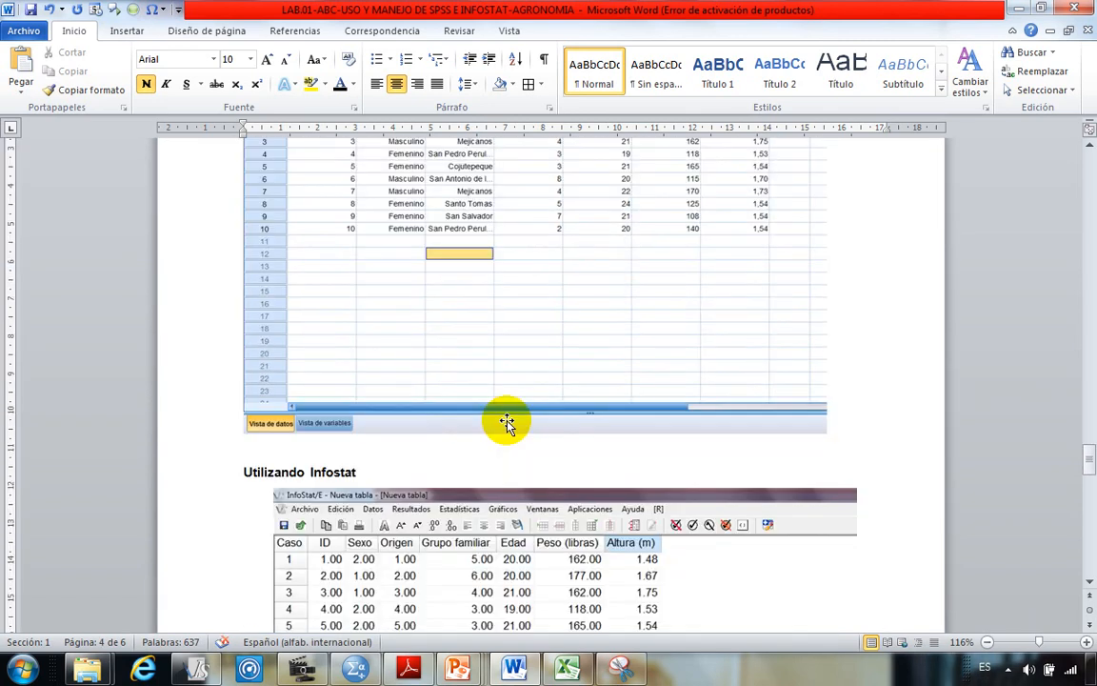
scroll(506, 422, down, 5)
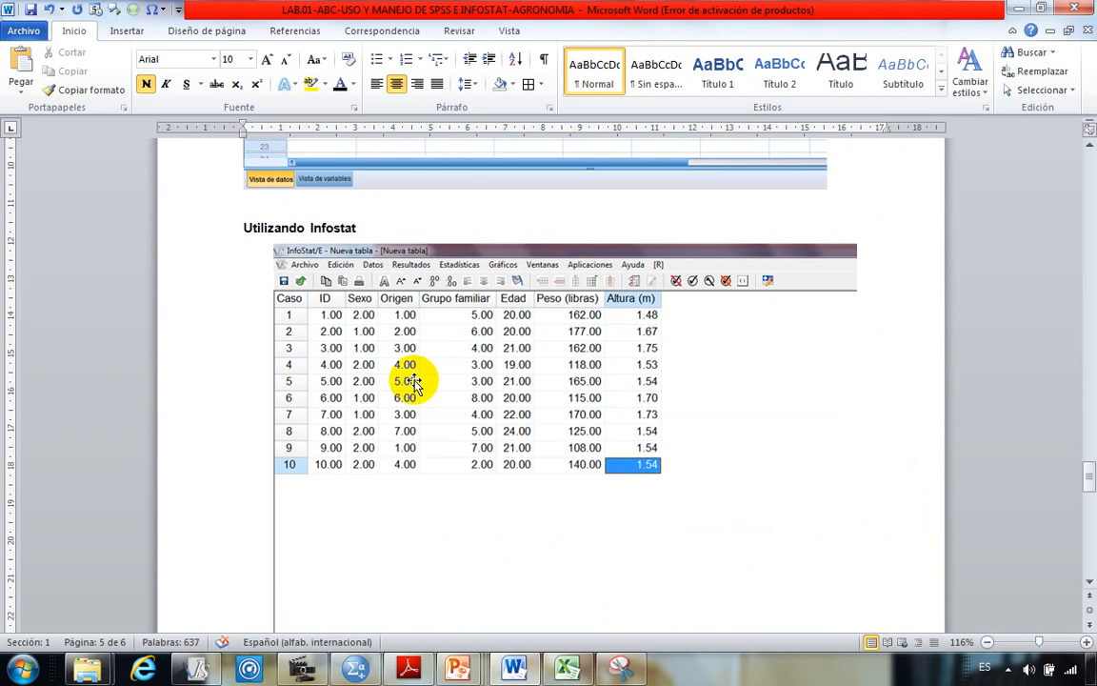
Step: Delete the blank lines above the "Parte II. Instrucciones" paragraph
scroll(416, 383, down, 8)
click(247, 431)
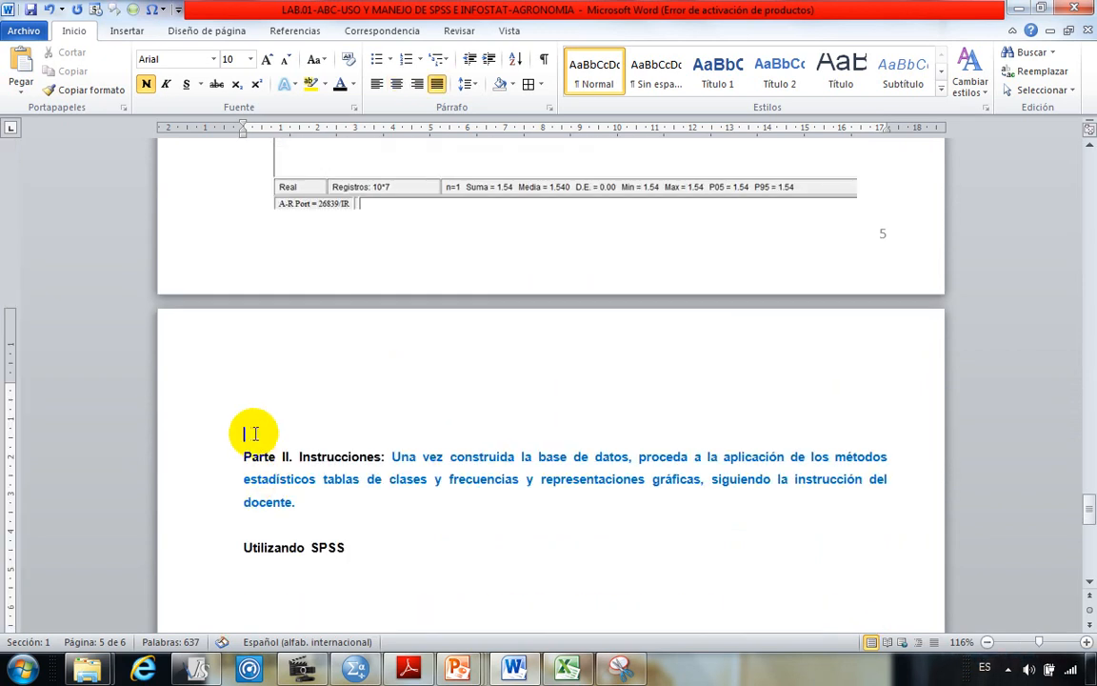
key(BackSpace)
key(BackSpace)
key(BackSpace)
scroll(283, 442, down, 1)
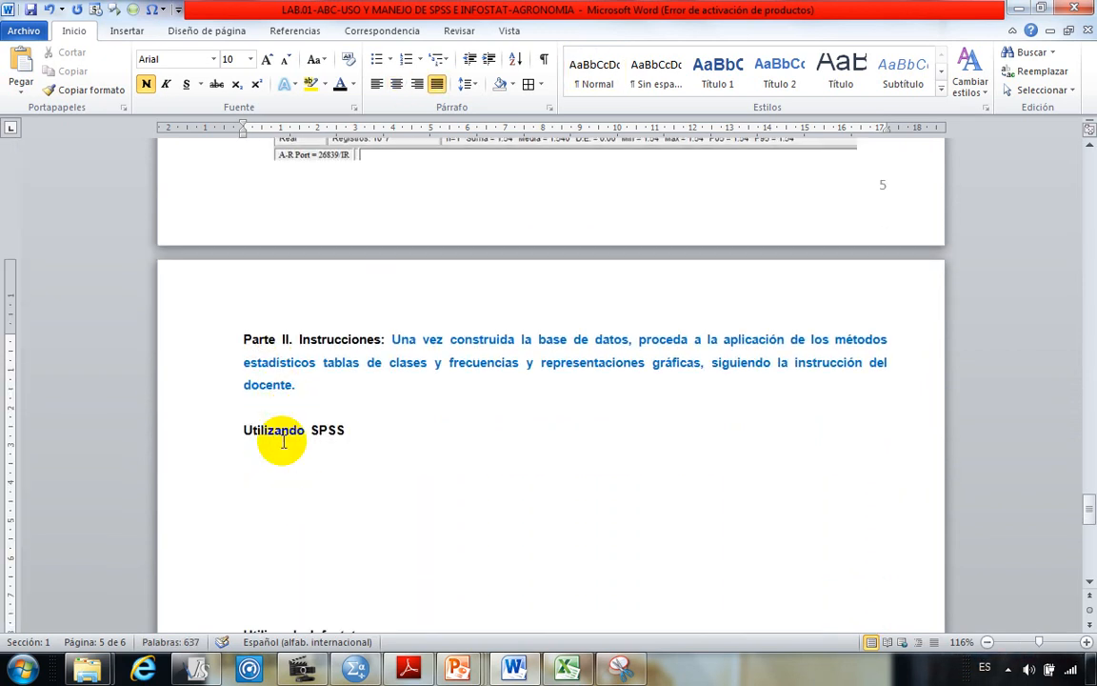
Step: Examine the Parte II instructions and their "Utilizando SPSS" and "Utilizando Infostat" headings
scroll(283, 441, down, 2)
click(281, 399)
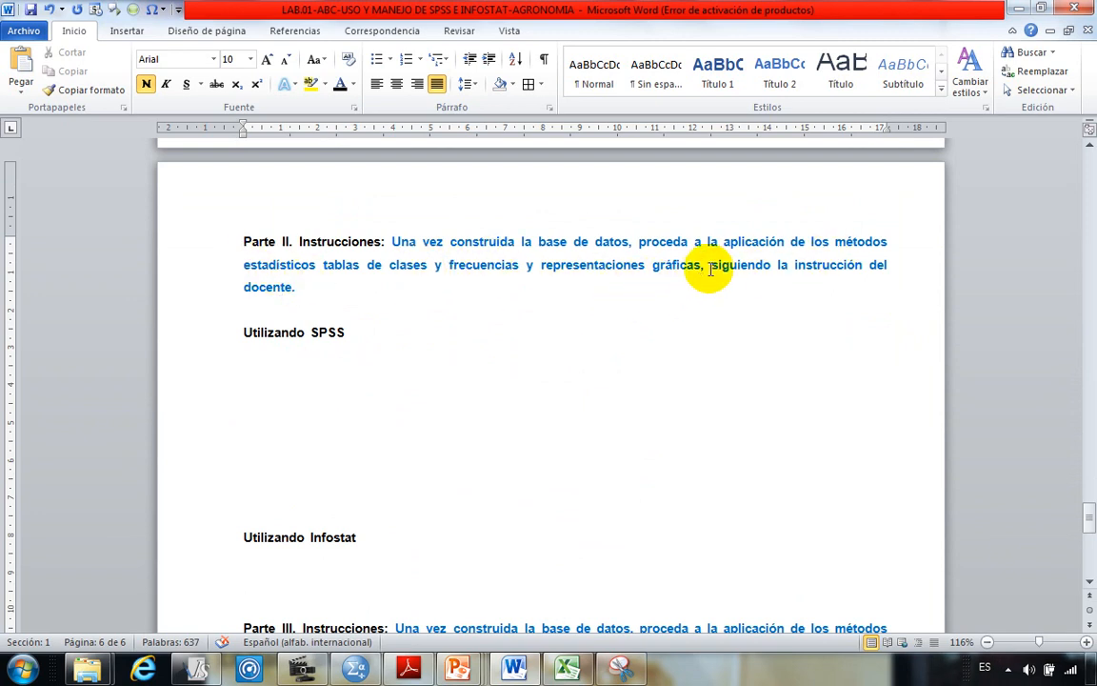
drag(707, 267, 569, 268)
click(274, 367)
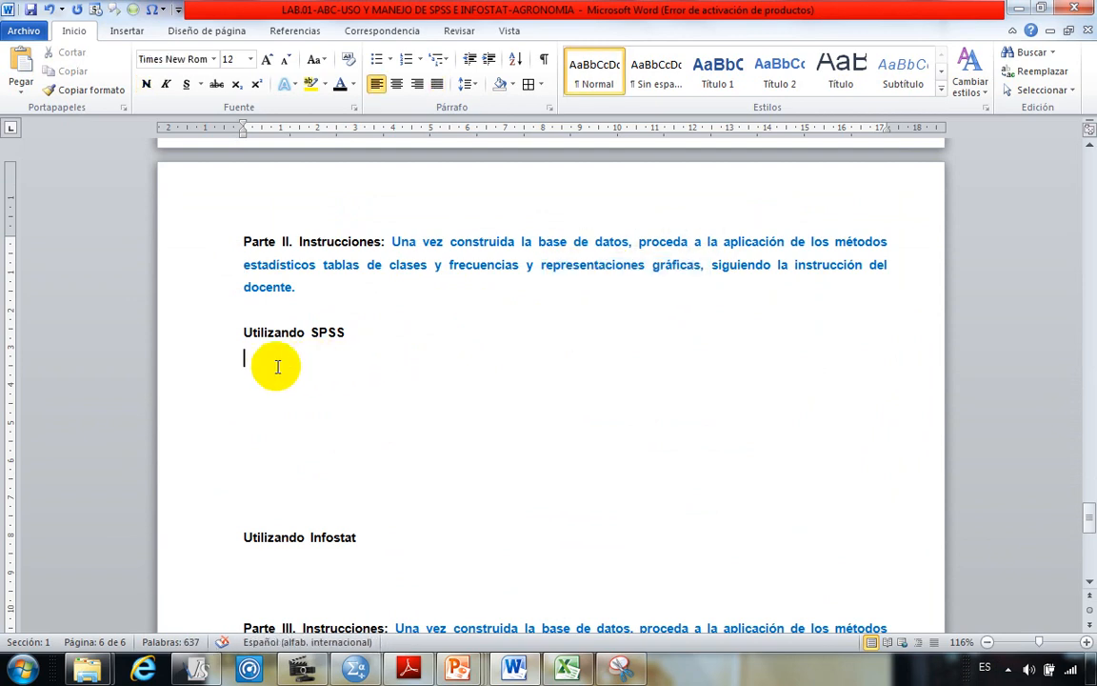
drag(367, 329, 245, 333)
click(379, 466)
scroll(372, 469, down, 1)
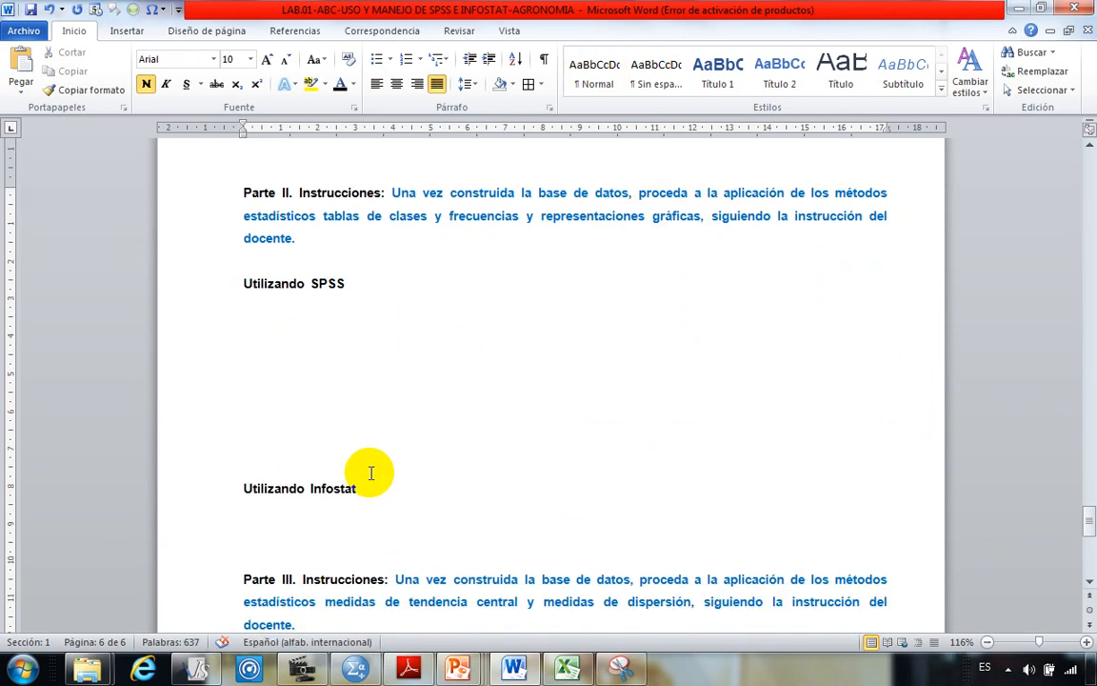
drag(362, 487, 197, 487)
click(293, 359)
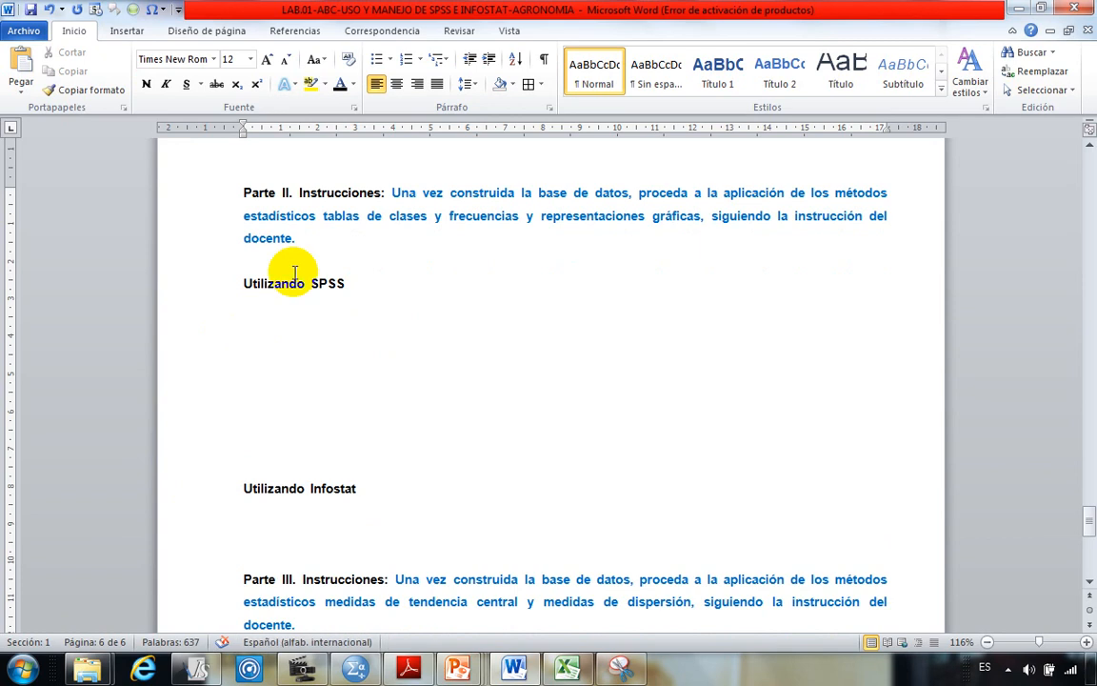
Step: Insert two blank lines between the Parte II instructions and the "Utilizando SPSS" heading
click(255, 264)
key(Return)
key(Return)
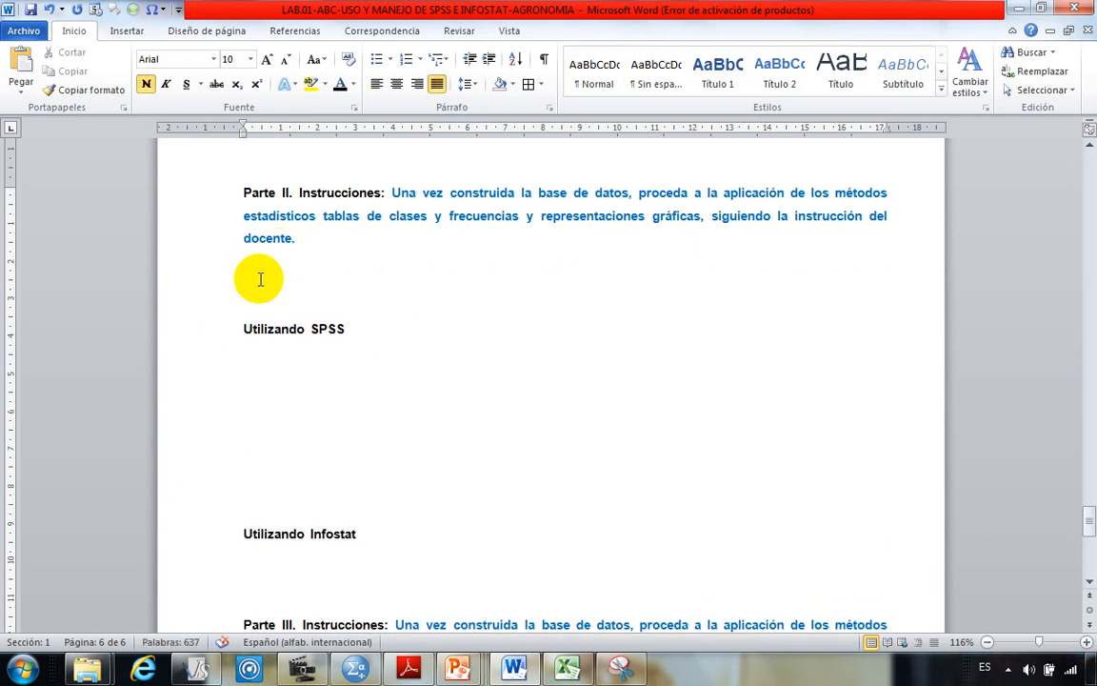
click(260, 279)
Step: Copy "tablas de clases y frecuencias" from the Parte II instructions as a subheading above "Utilizando SPSS" and capitalize its first letter
drag(324, 216, 531, 230)
key(ctrl+c)
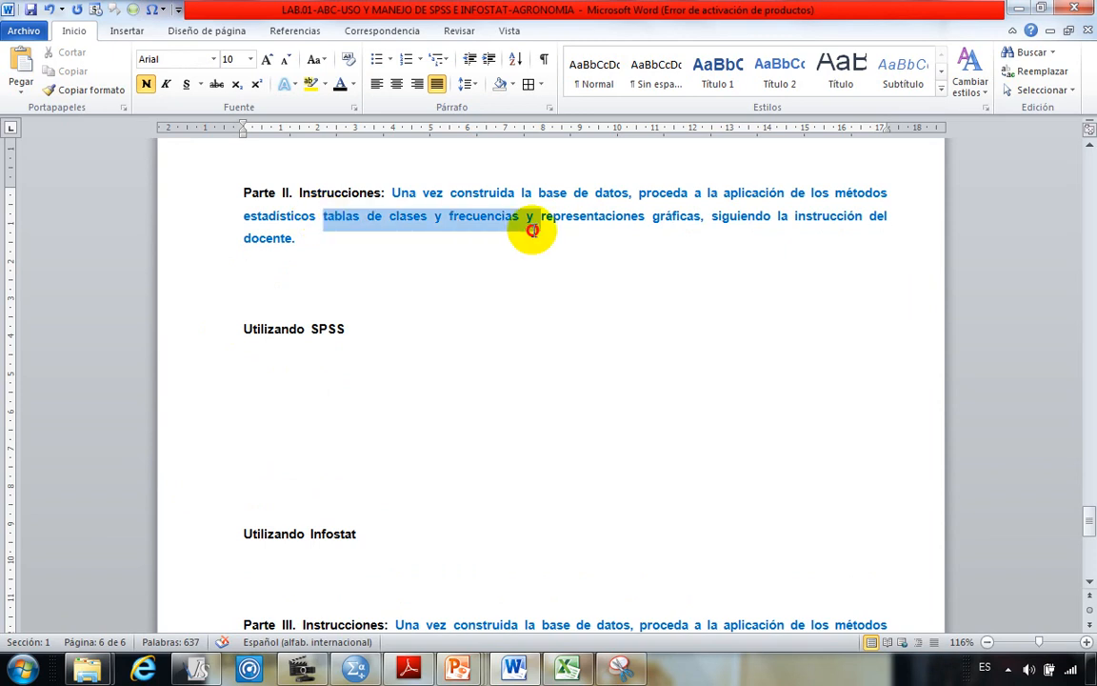
click(257, 280)
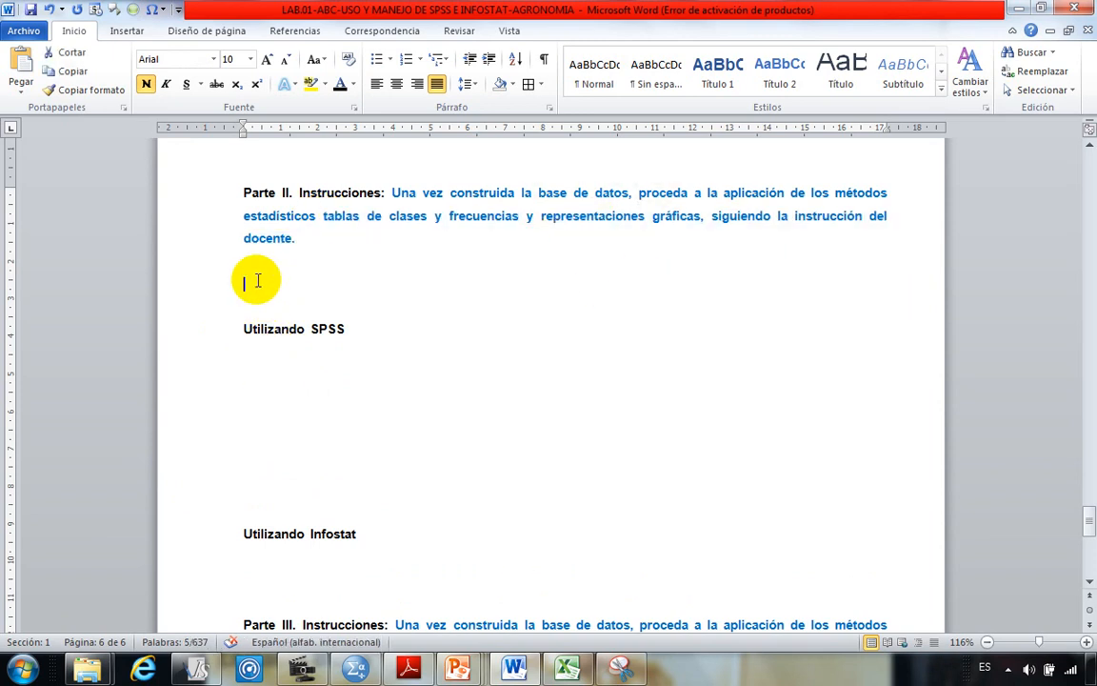
key(ctrl+v)
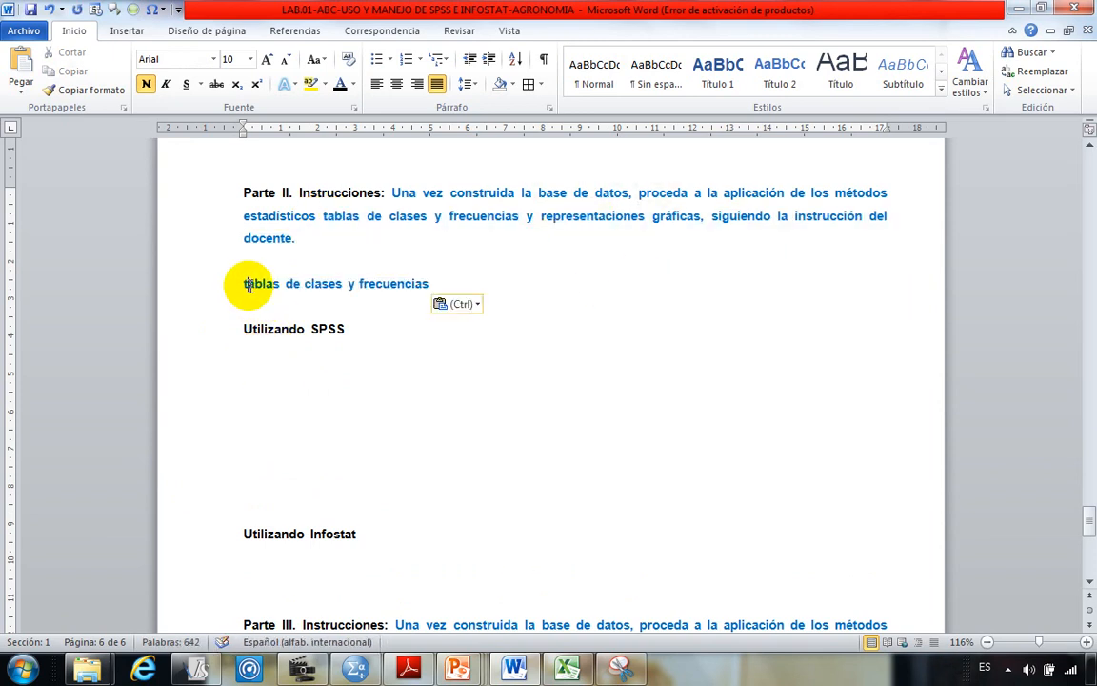
click(249, 284)
key(BackSpace)
click(293, 367)
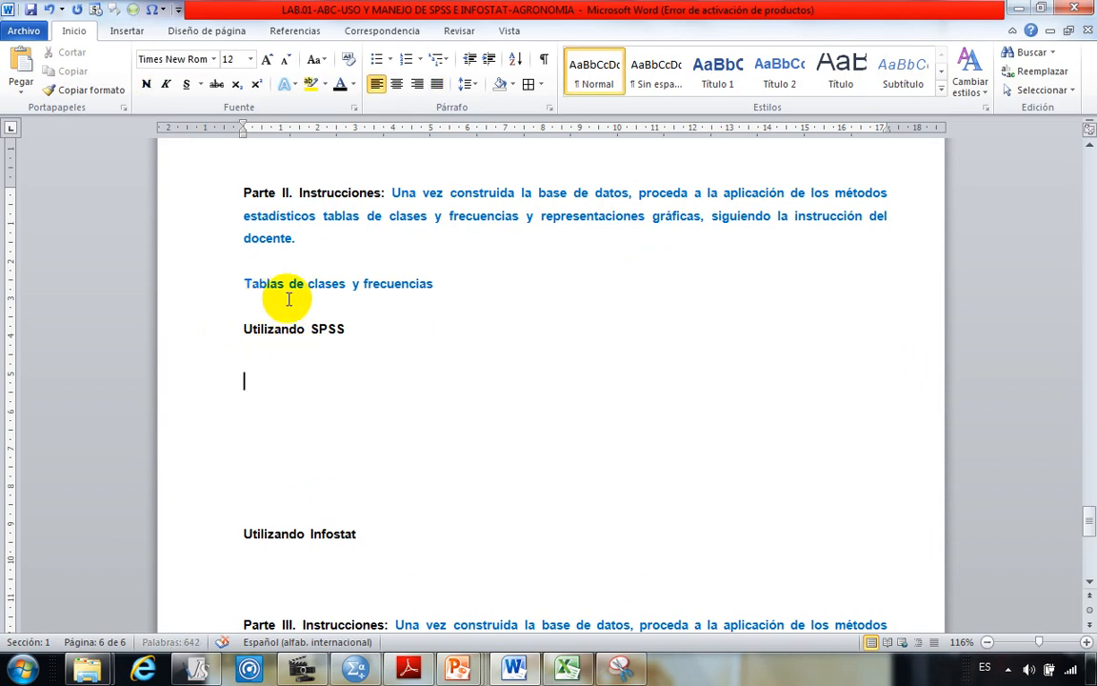
Step: Duplicate the block from the "Tablas de clases y frecuencias" subheading through "Utilizando Infostat" directly below the Parte II "Utilizando Infostat" heading
shift+click(244, 283)
shift+click(385, 558)
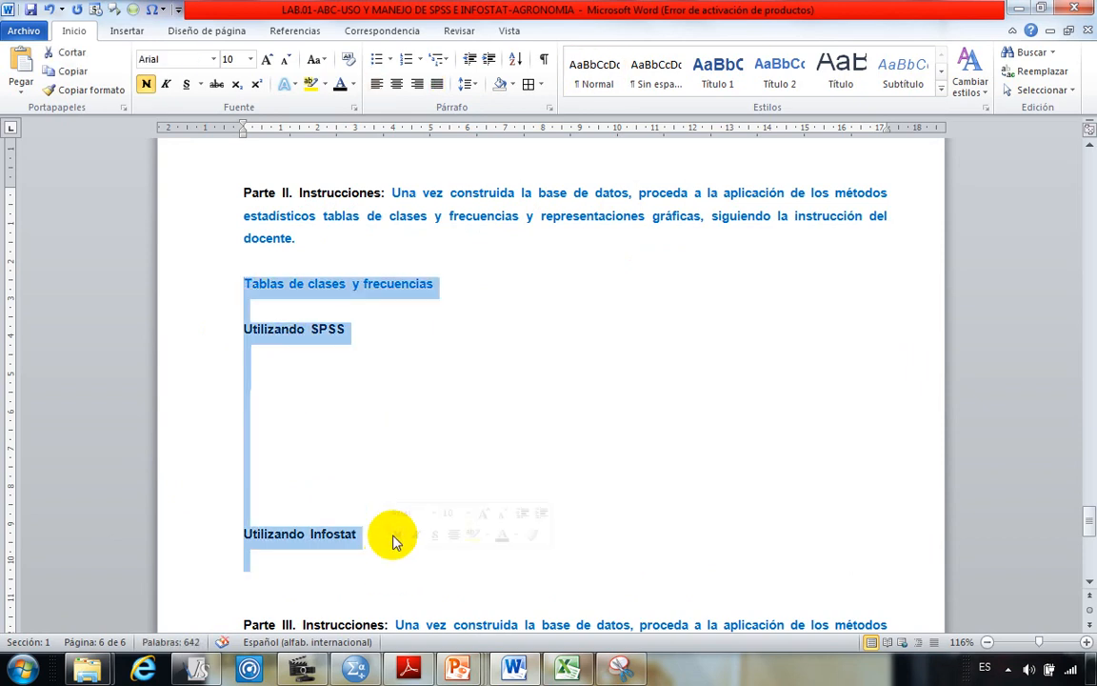
key(ctrl+c)
click(286, 571)
key(ctrl+v)
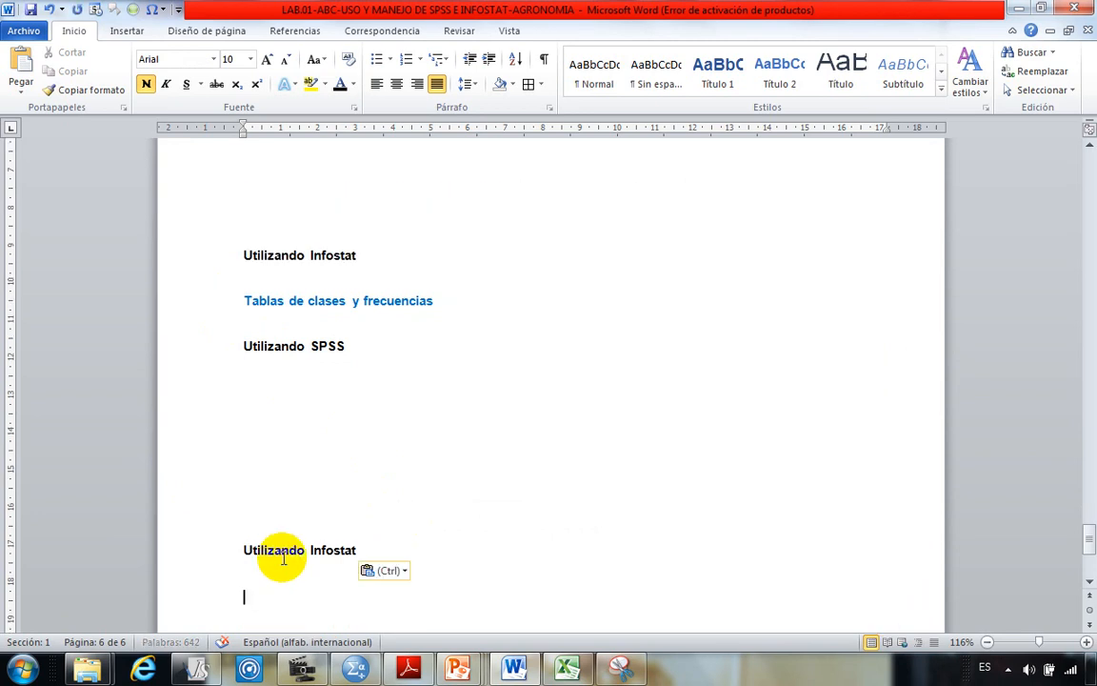
Step: Replace the text of the duplicated "Tablas de clases y frecuencias" subheading with "Representaciones gráficas"
scroll(289, 502, down, 1)
scroll(309, 324, up, 1)
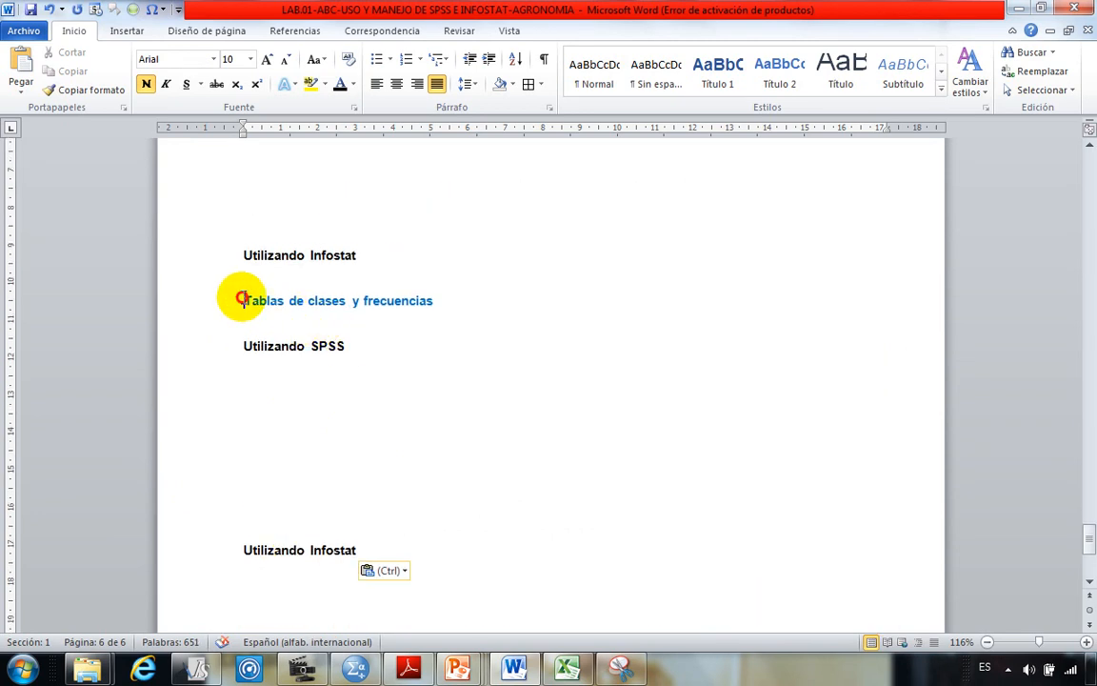
drag(240, 299, 488, 316)
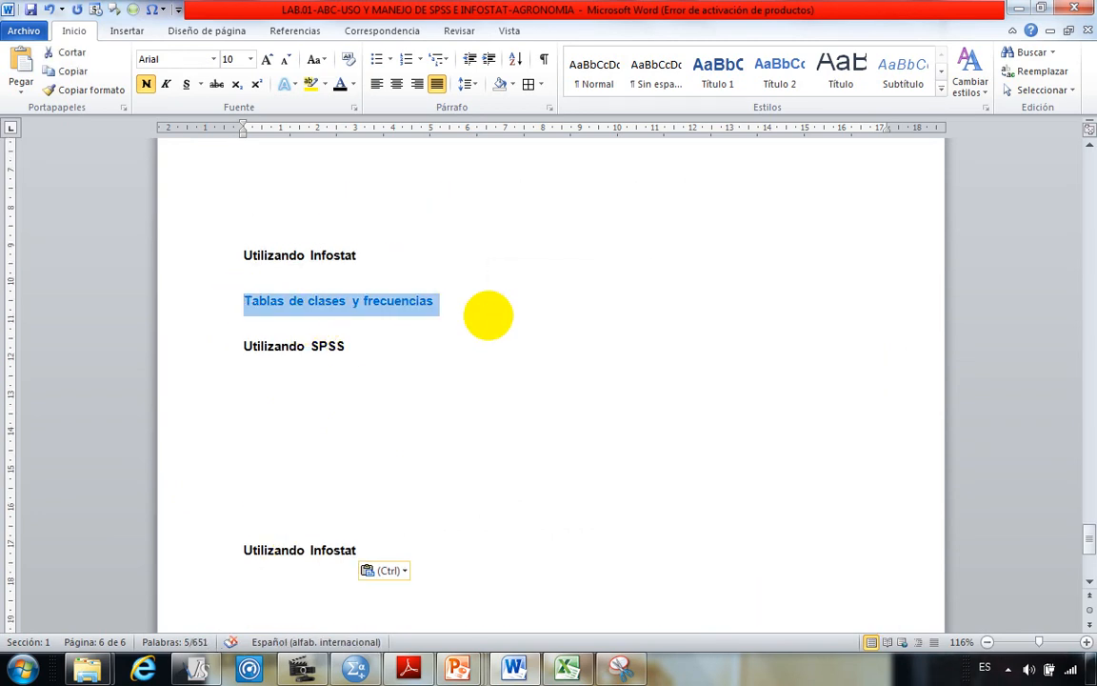
text(Representaciones gráficas)
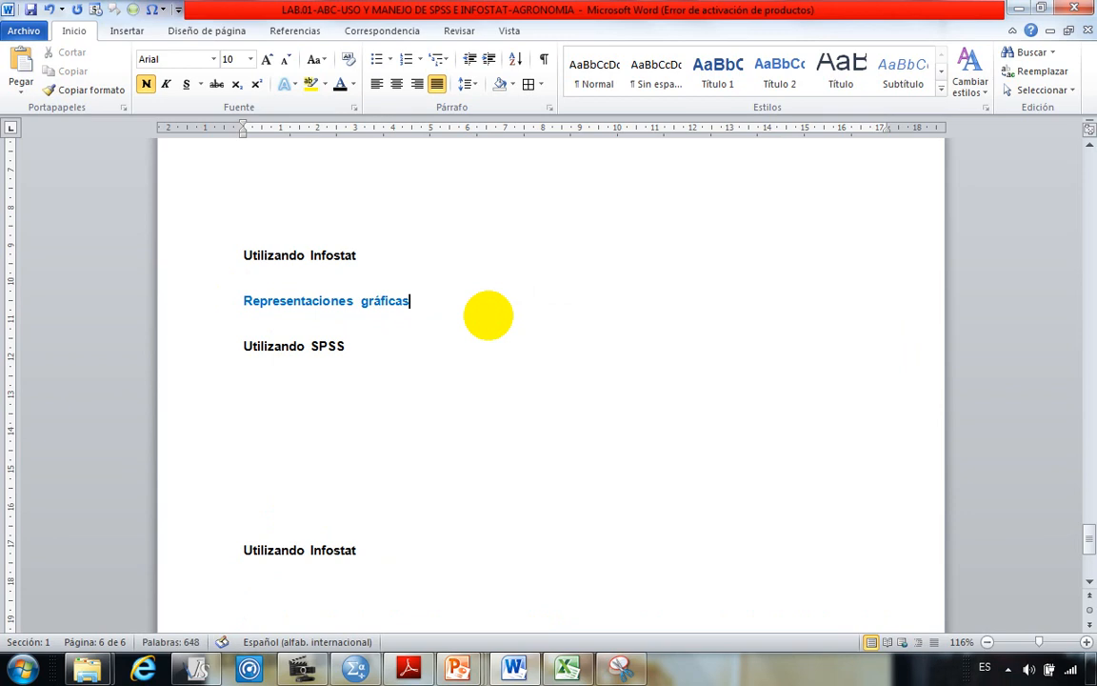
Step: Examine both Parte II subheadings with their SPSS and Infostat headings, and the Parte III instructions
click(329, 399)
drag(243, 347, 351, 347)
click(318, 450)
scroll(305, 476, down, 1)
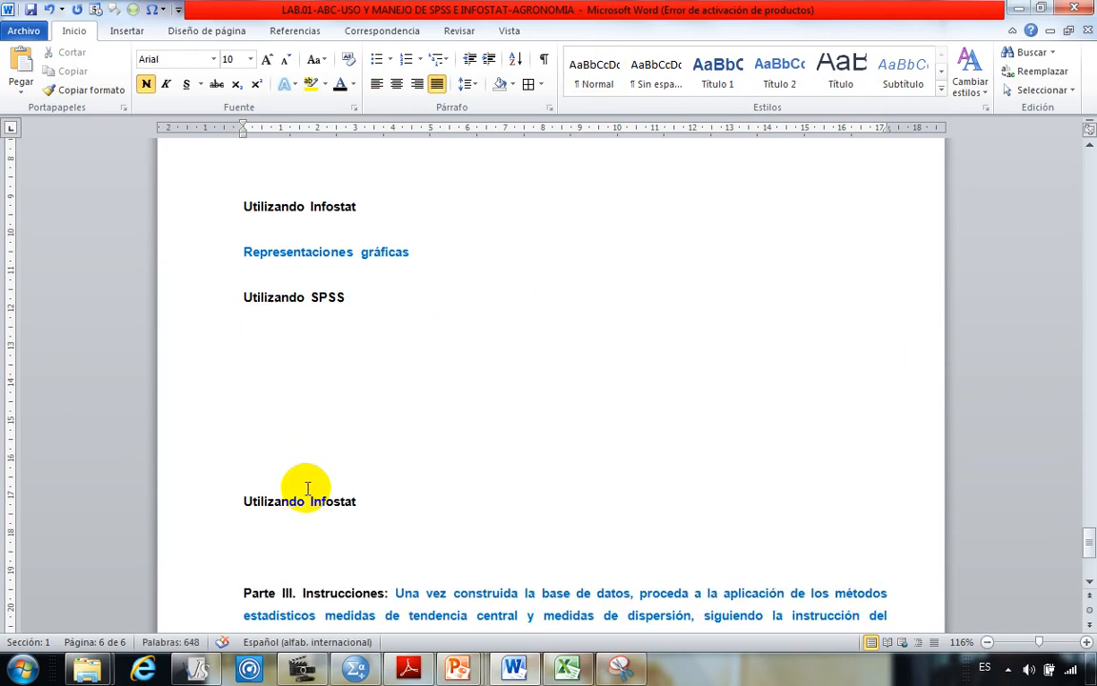
click(245, 501)
shift+click(365, 497)
click(294, 371)
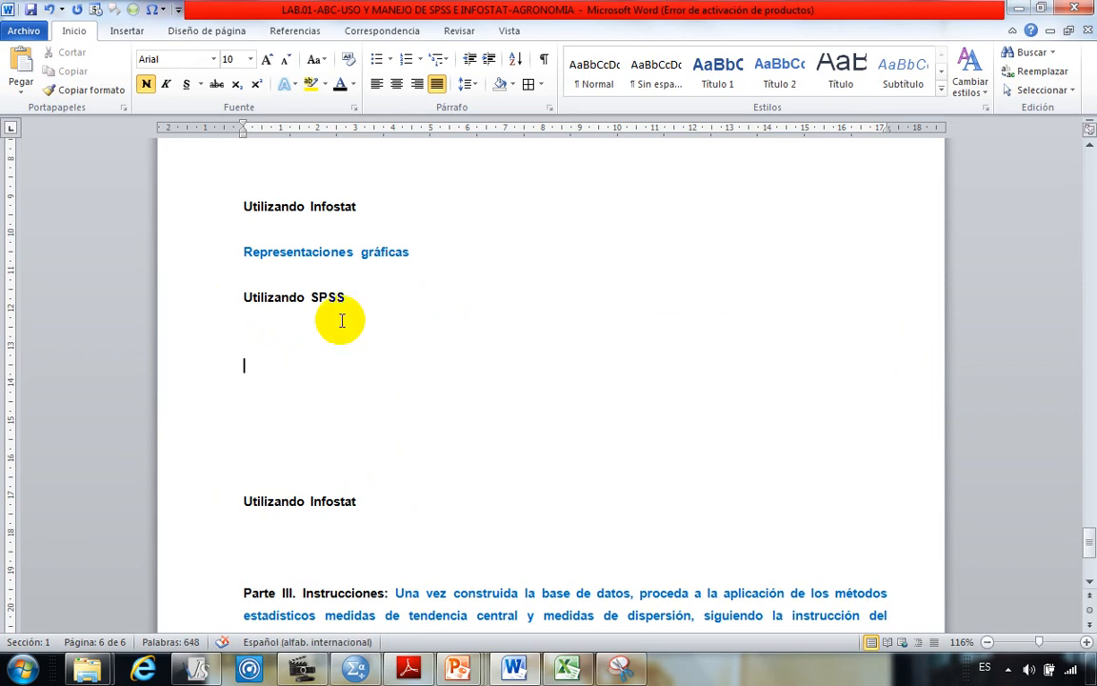
scroll(191, 419, down, 3)
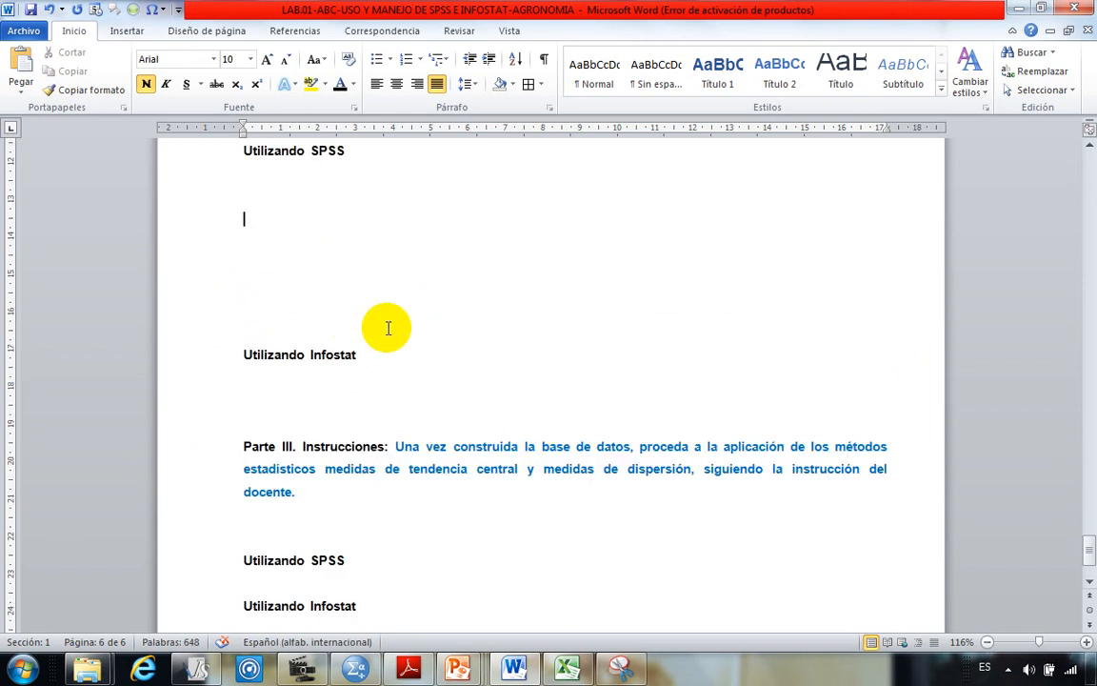
scroll(348, 290, up, 3)
scroll(294, 399, up, 8)
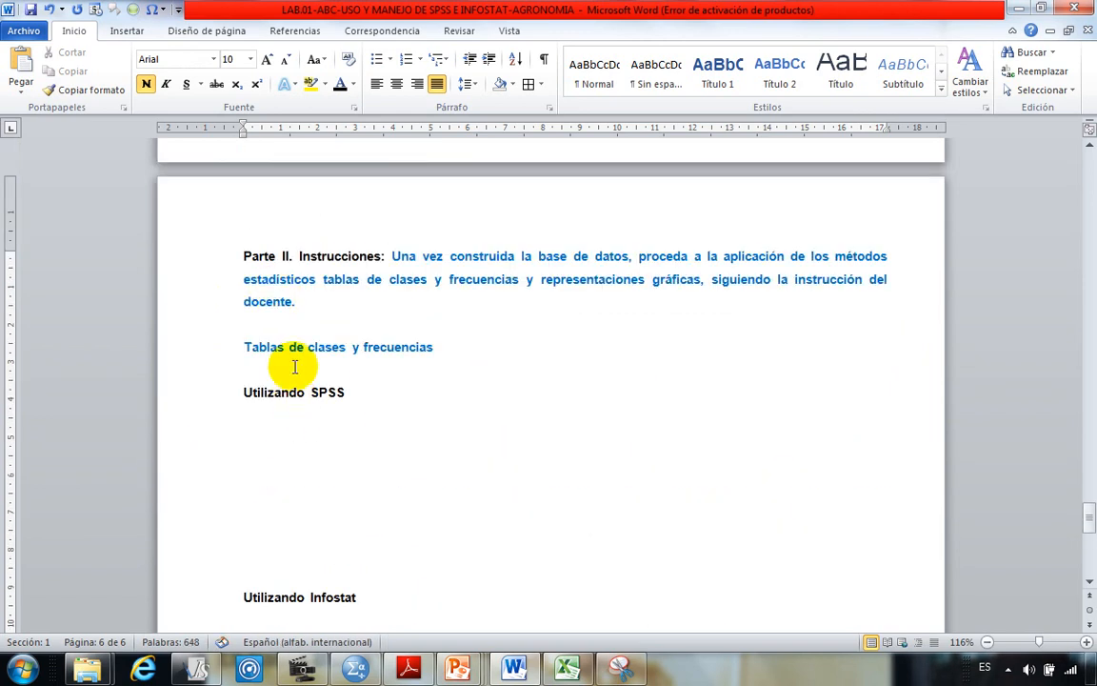
click(320, 424)
scroll(277, 489, up, 4)
scroll(280, 489, down, 4)
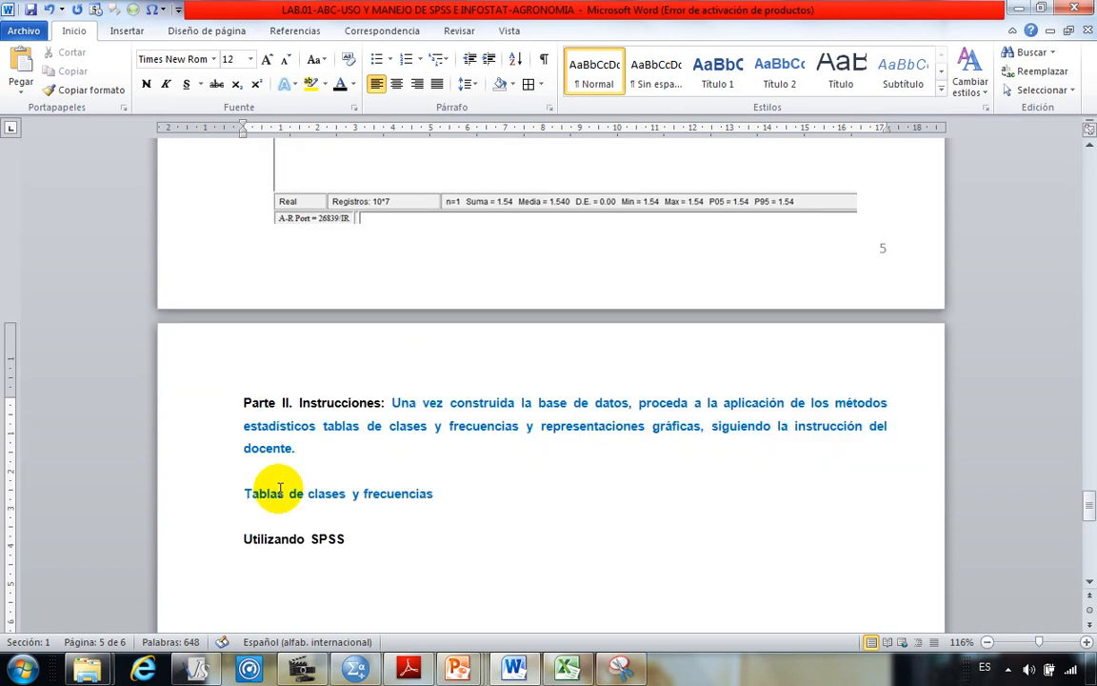
scroll(280, 490, down, 2)
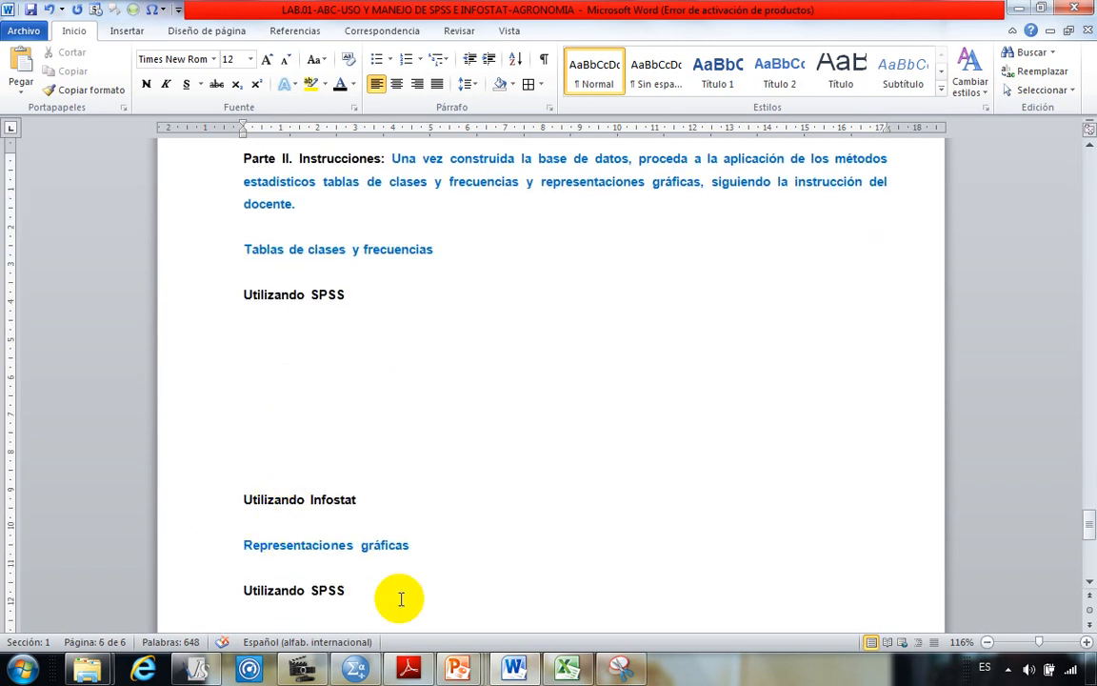
click(299, 360)
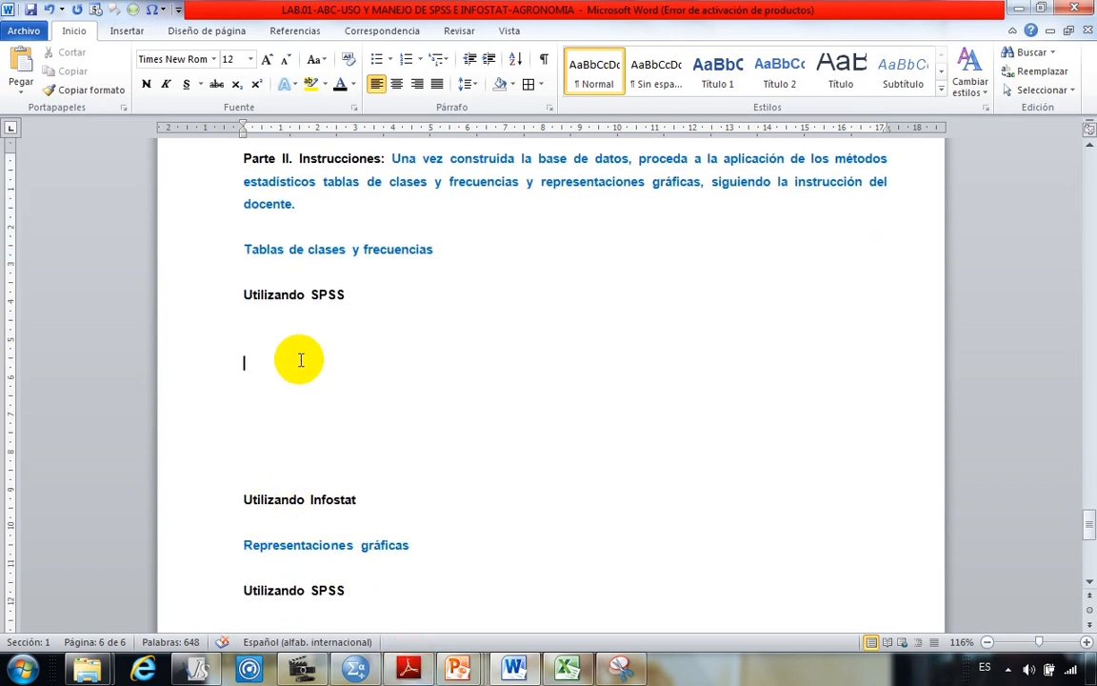
scroll(264, 366, up, 3)
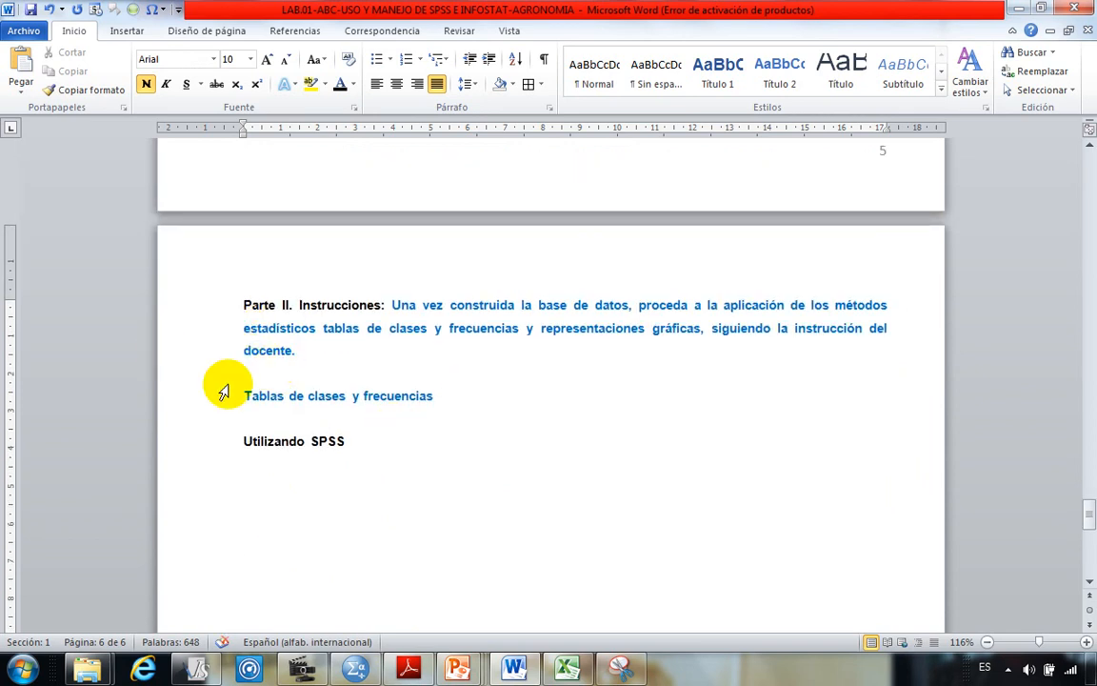
scroll(225, 387, down, 10)
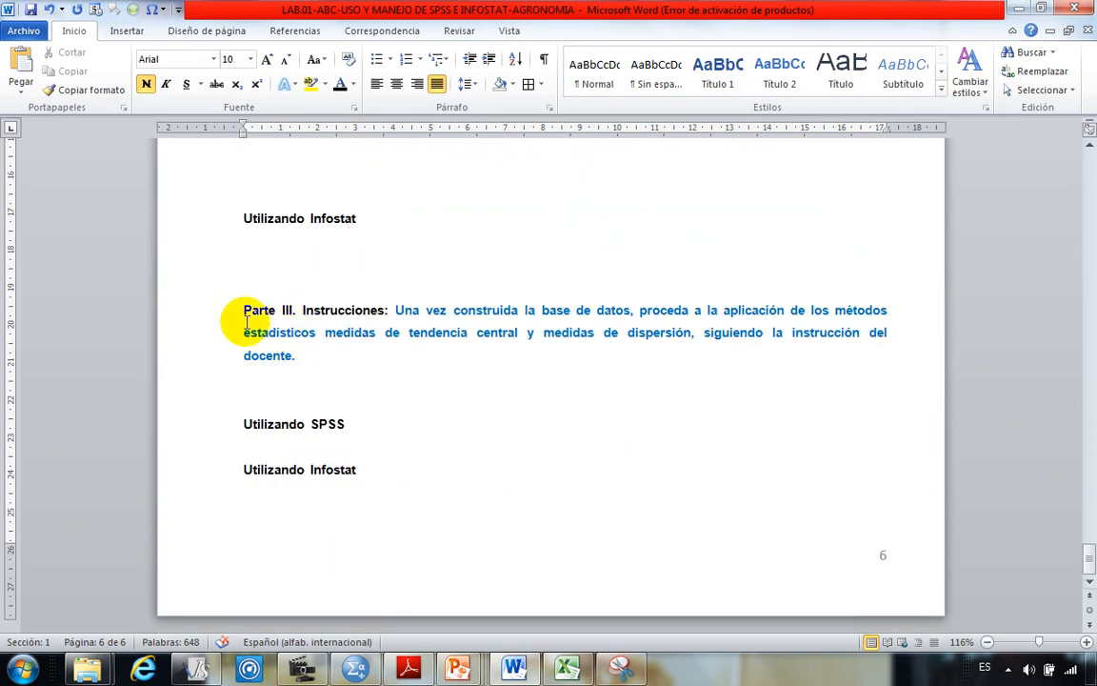
drag(246, 312, 583, 335)
click(597, 443)
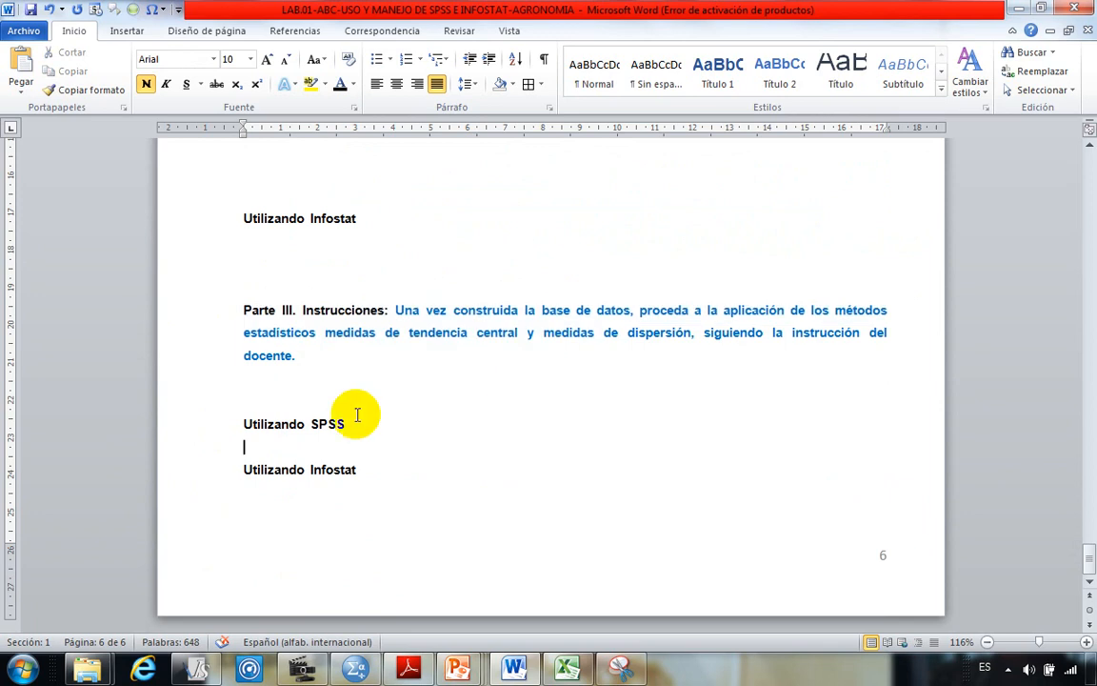
scroll(295, 372, up, 8)
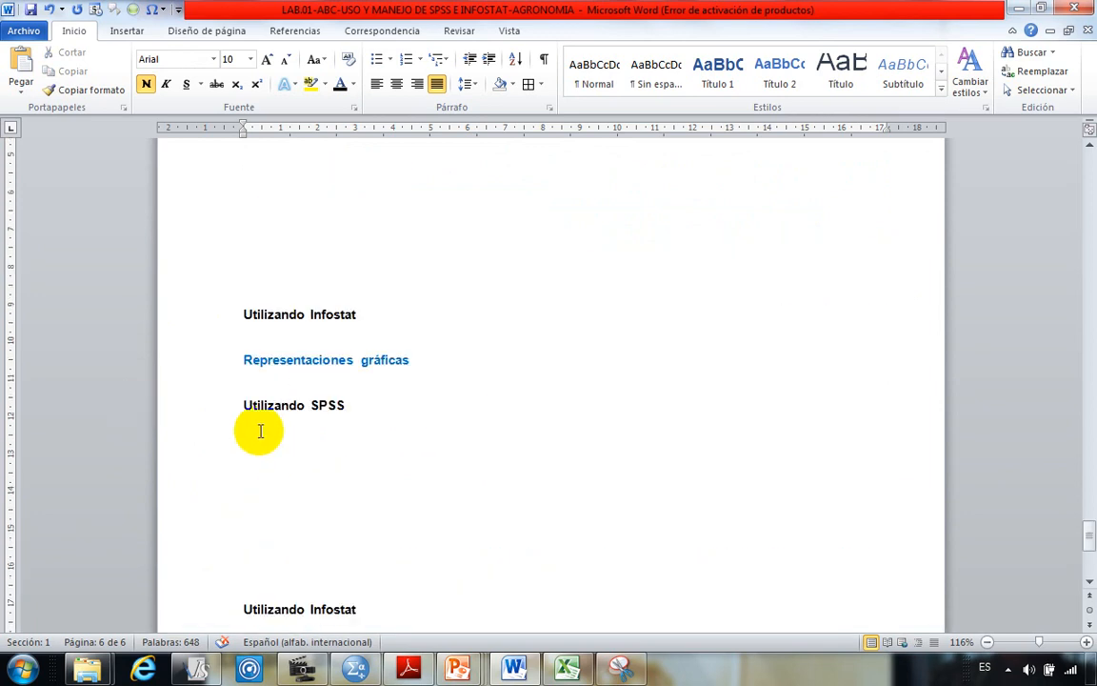
scroll(259, 431, up, 4)
scroll(260, 429, up, 2)
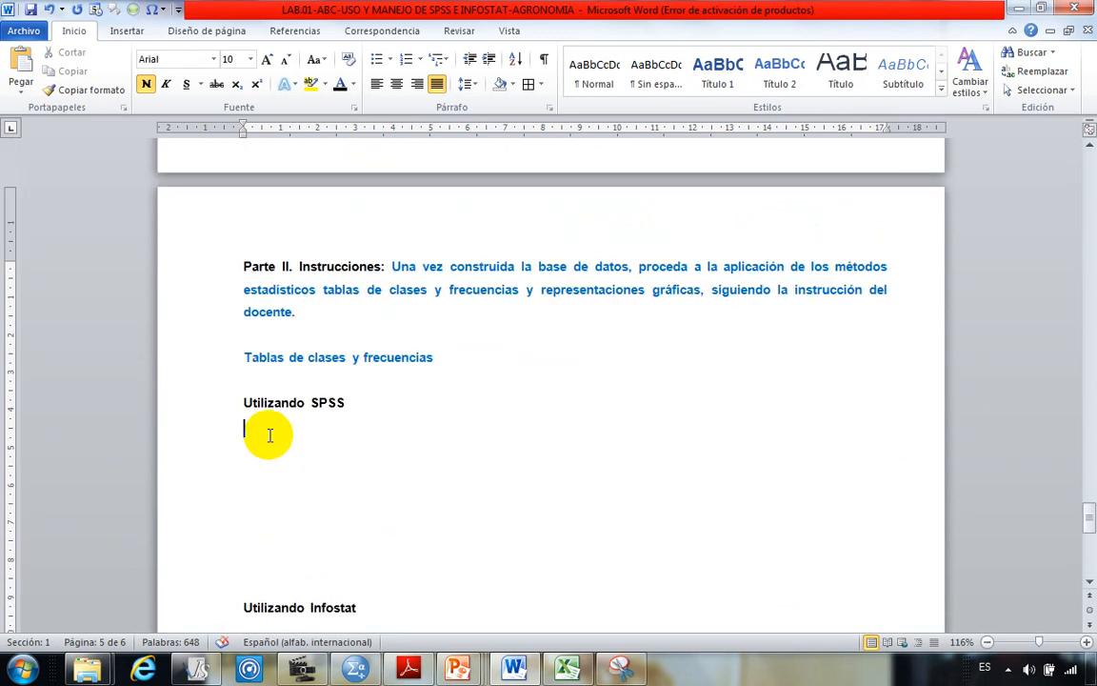
Step: Place the insertion point below "Utilizando SPSS" under "Tablas de clases y frecuencias" and switch to the SPSS data editor
click(269, 435)
scroll(292, 461, down, 2)
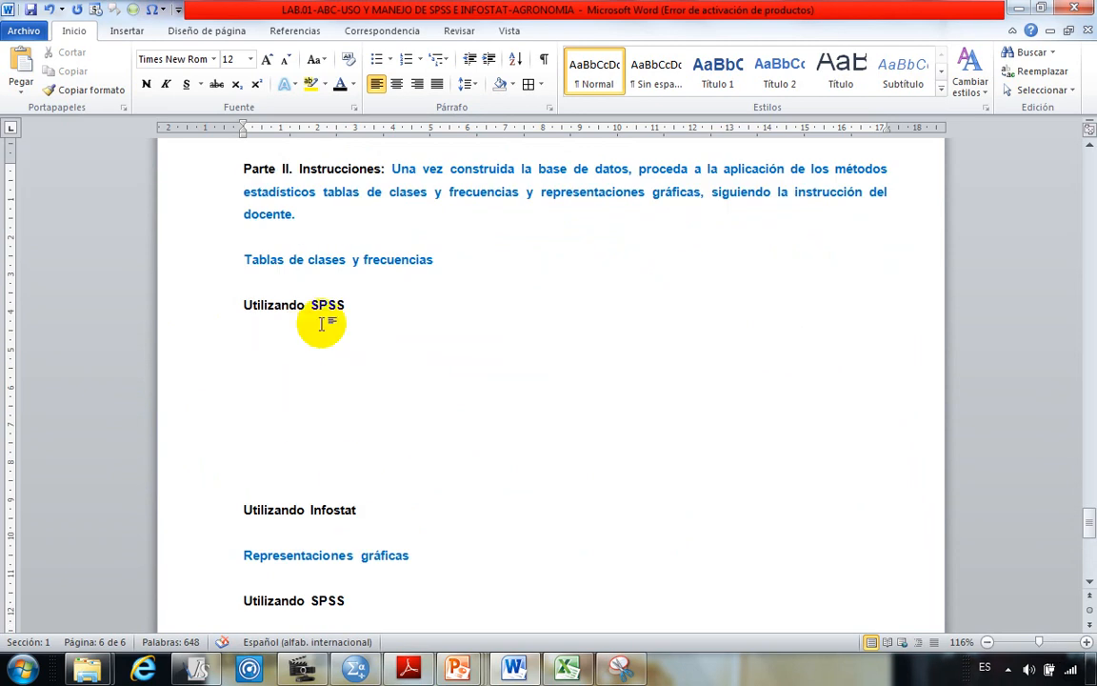
click(356, 669)
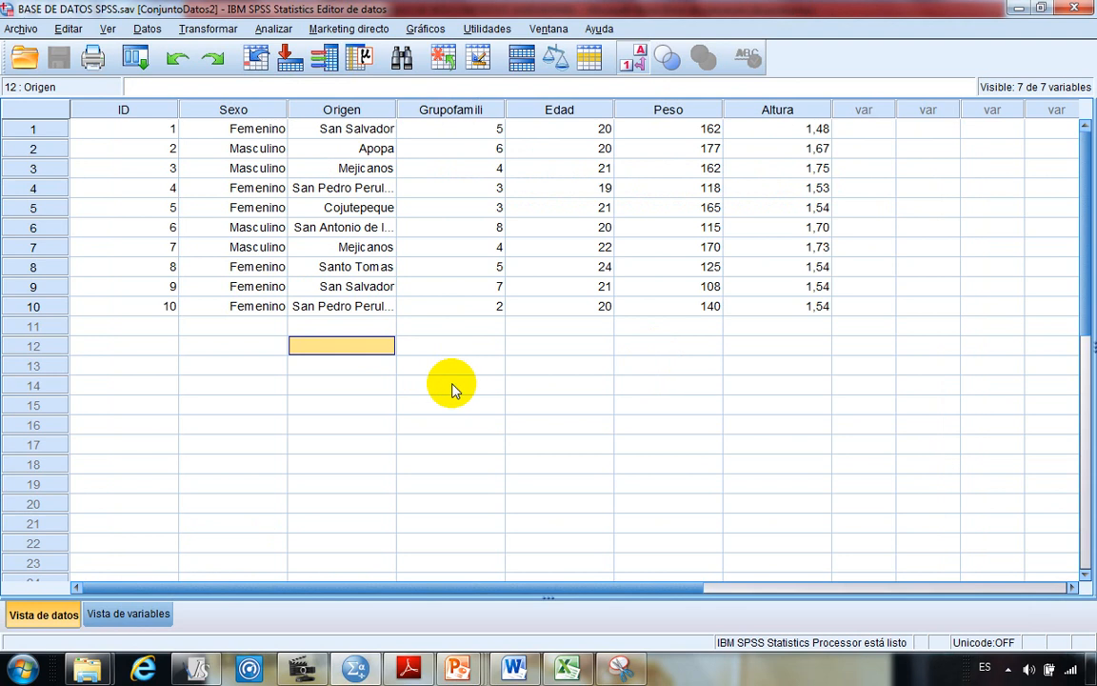
click(269, 349)
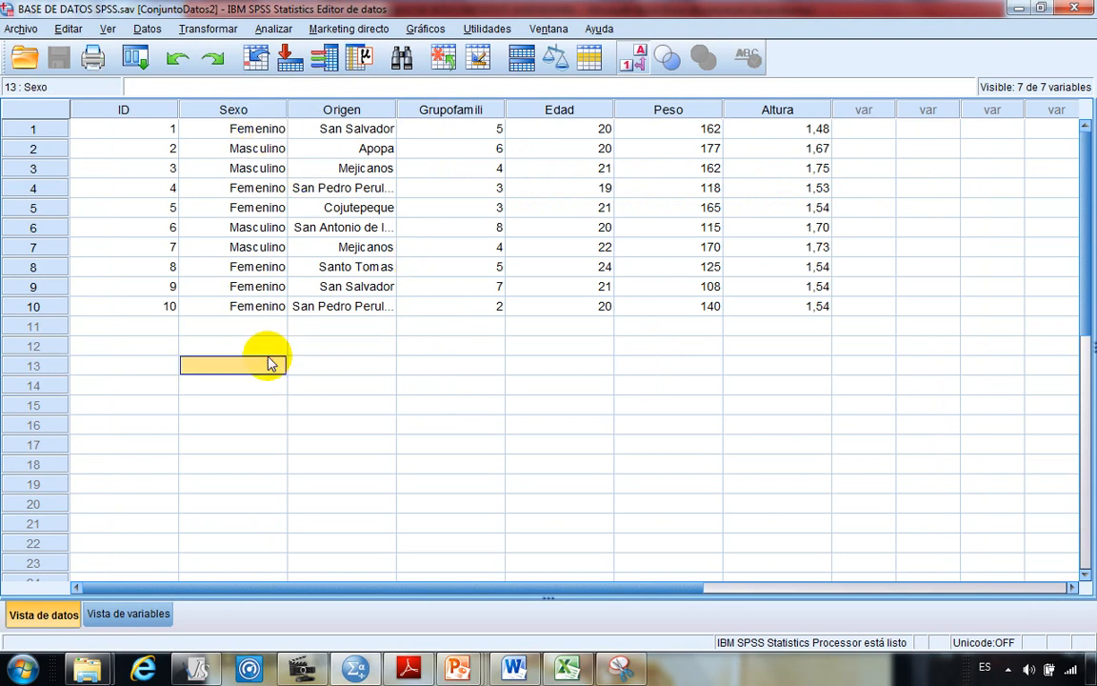
click(305, 349)
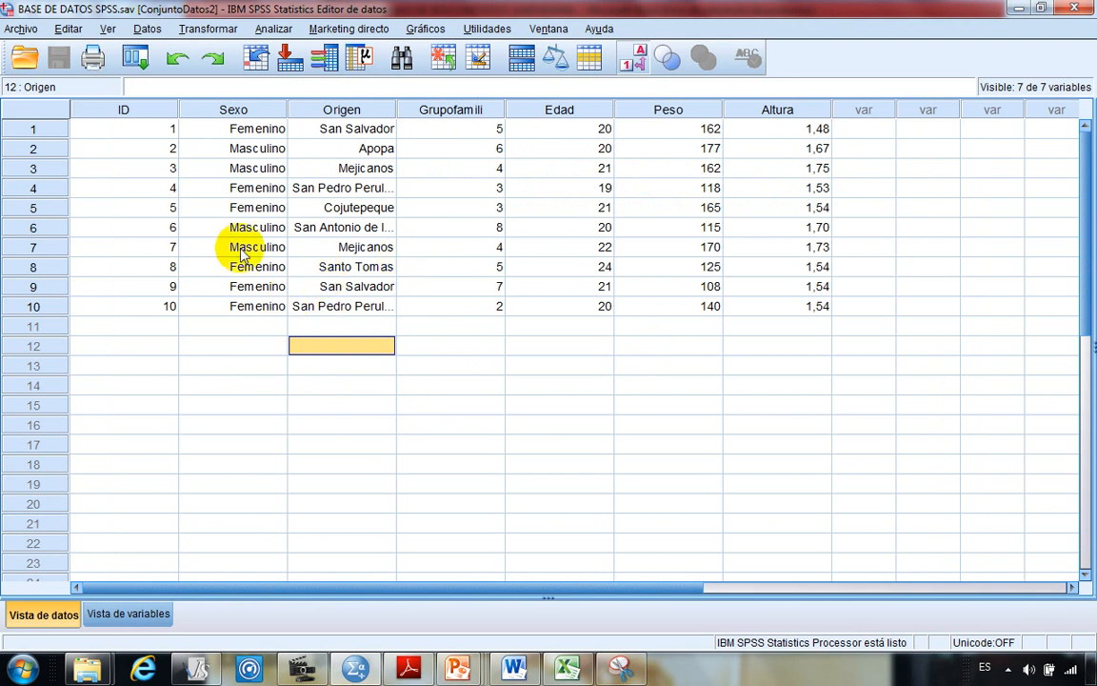
Step: Open the descriptive Frequencies analysis and remove "Sexo del encuestado" from its variables to be analysed
click(276, 30)
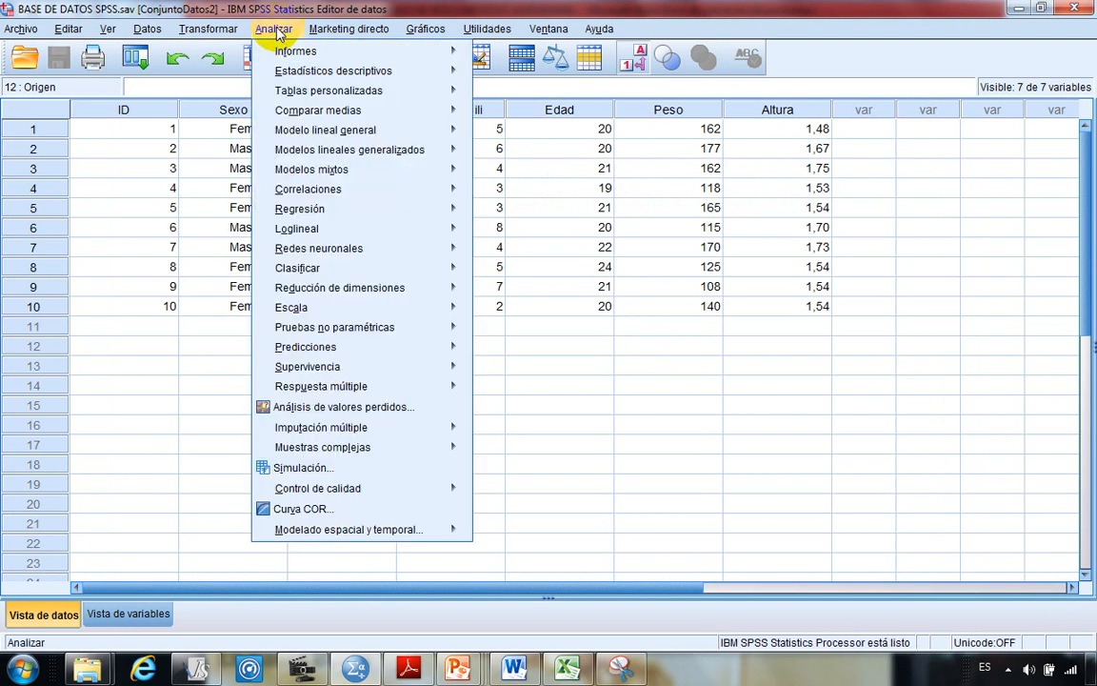
click(346, 72)
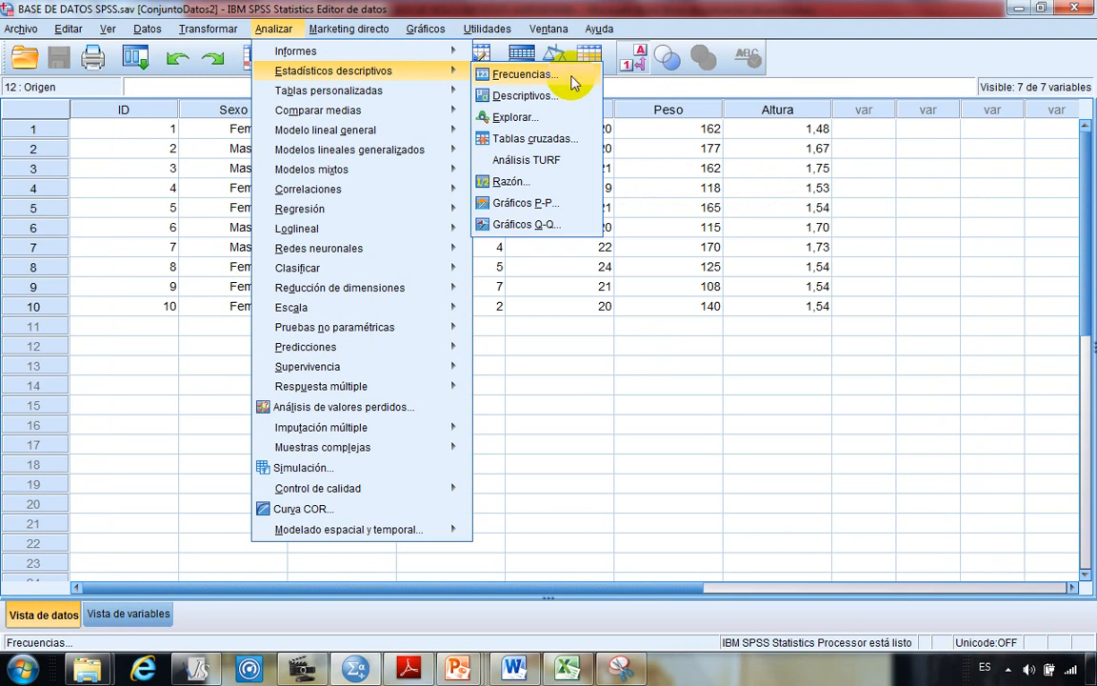
click(523, 74)
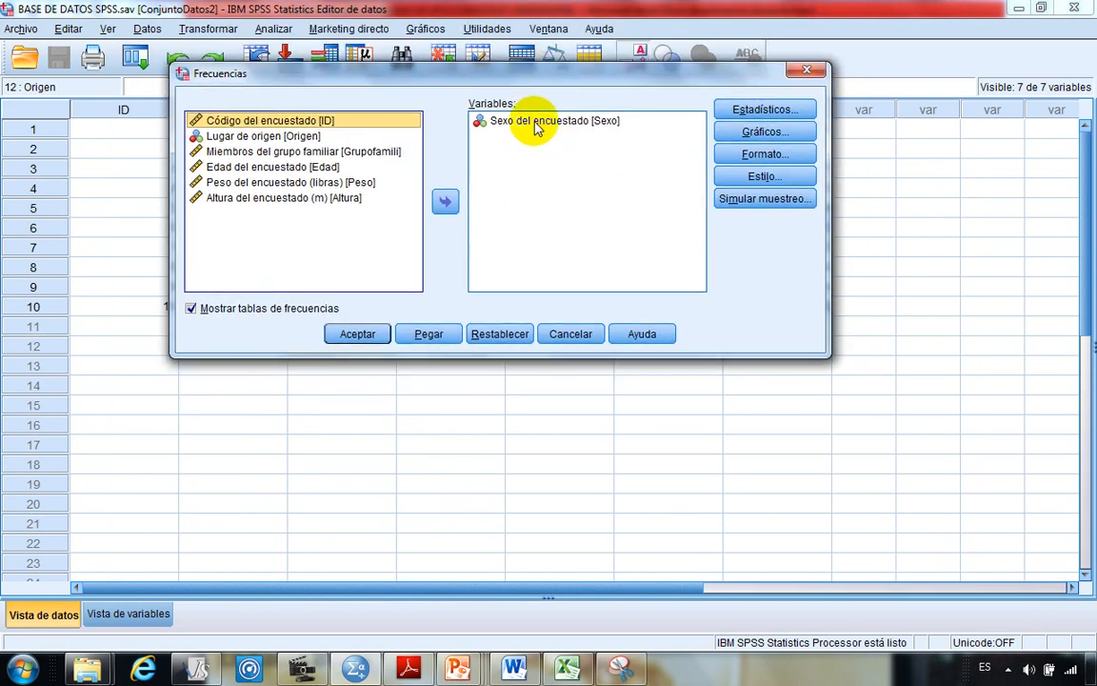
click(536, 126)
click(445, 201)
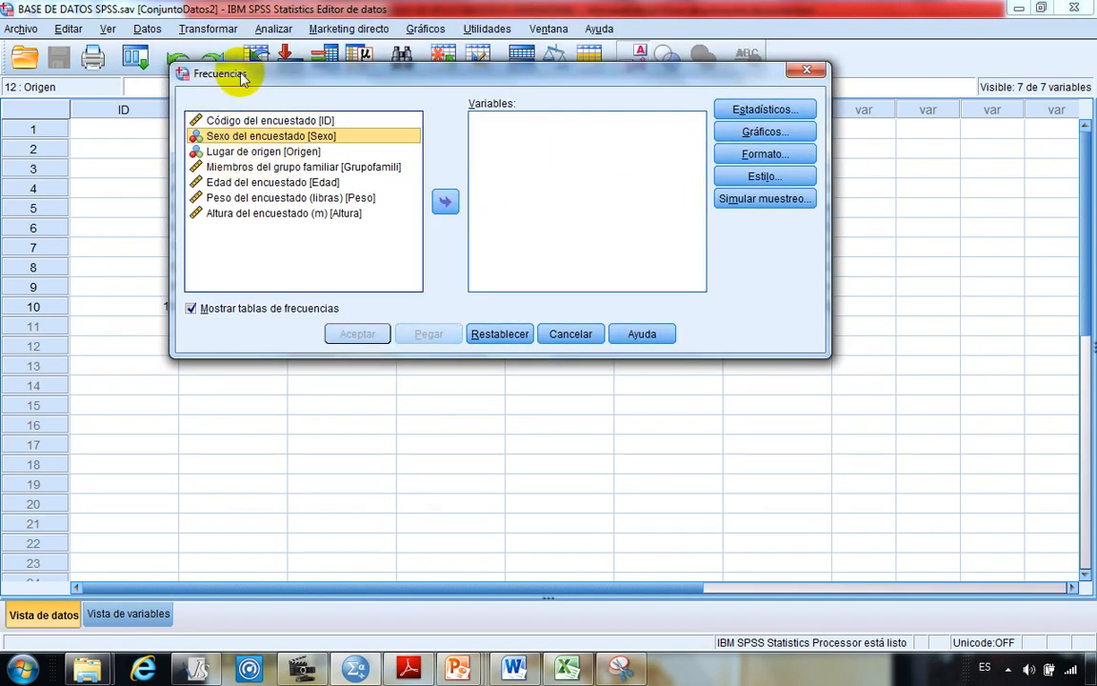
Step: Run the Frequencies analysis on the variable "Sexo del encuestado [Sexo]" with frequency tables shown
click(267, 214)
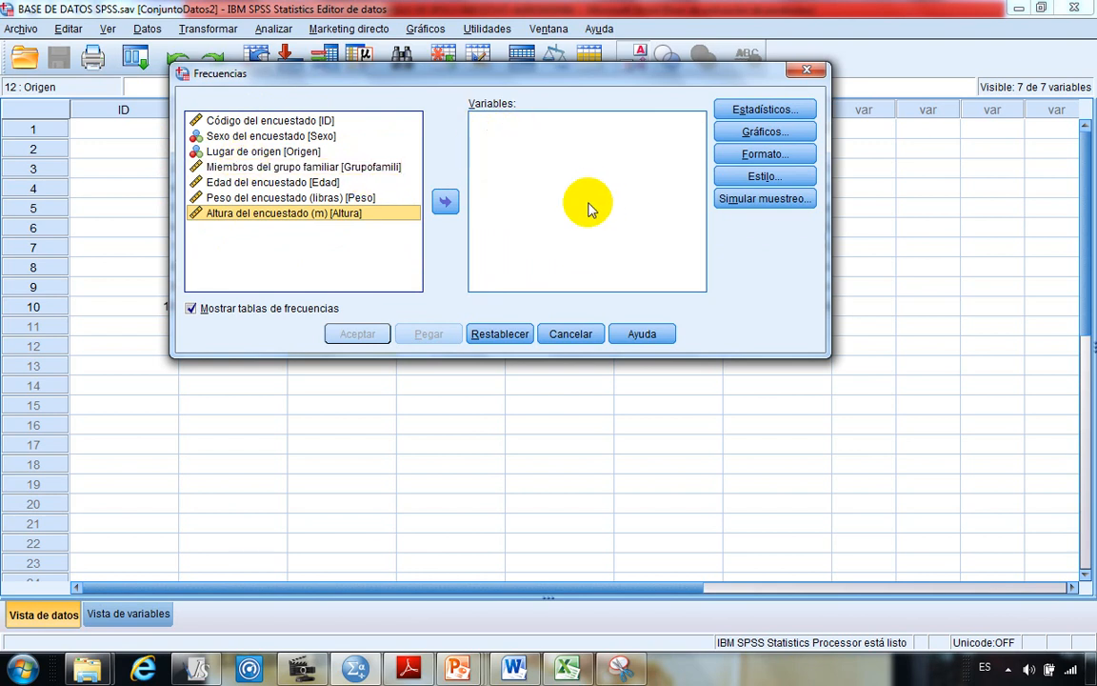
click(249, 136)
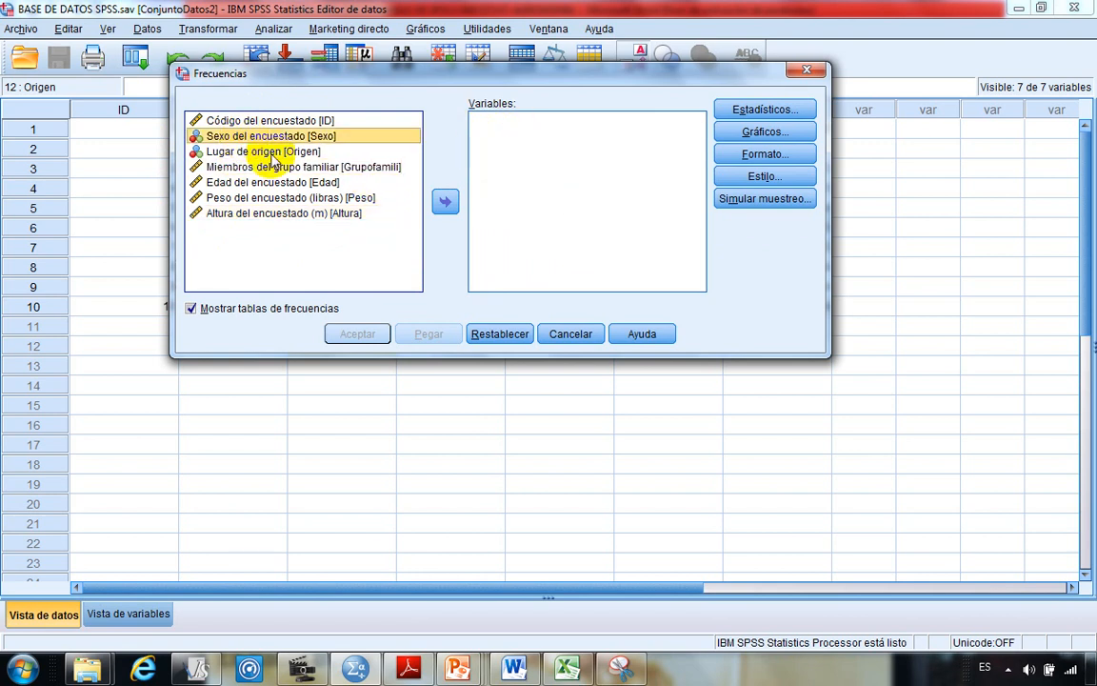
click(445, 201)
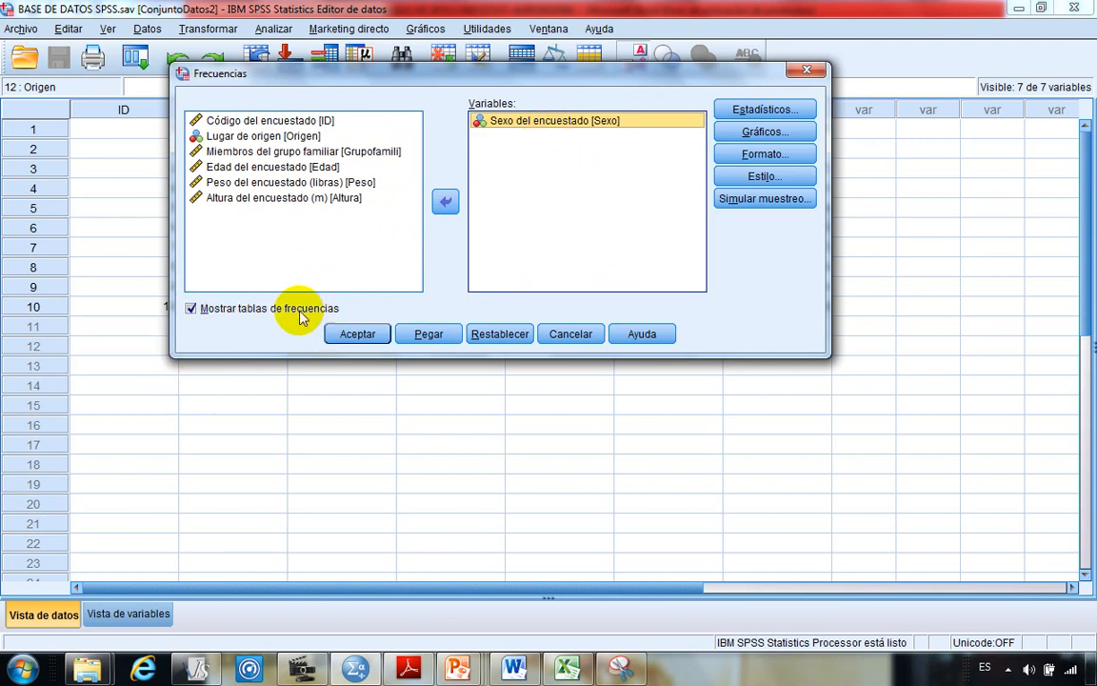
click(359, 335)
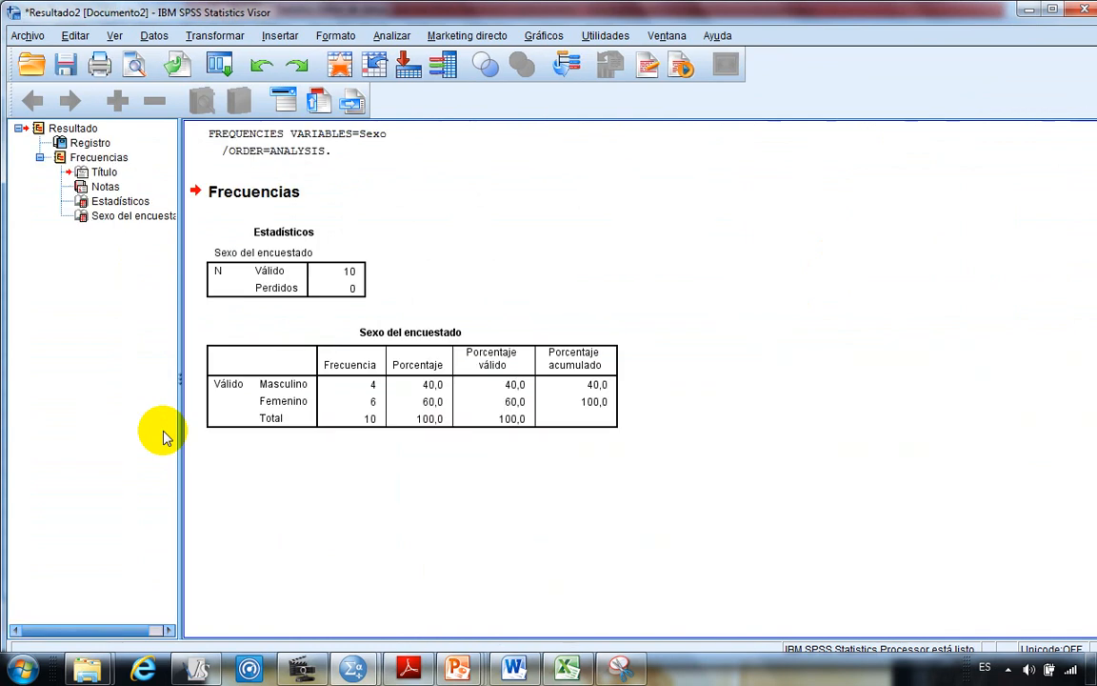
Step: Copy the "Sexo del encuestado" frequency table from the SPSS output into the Word guide below the first Parte II "Utilizando SPSS" heading
click(221, 345)
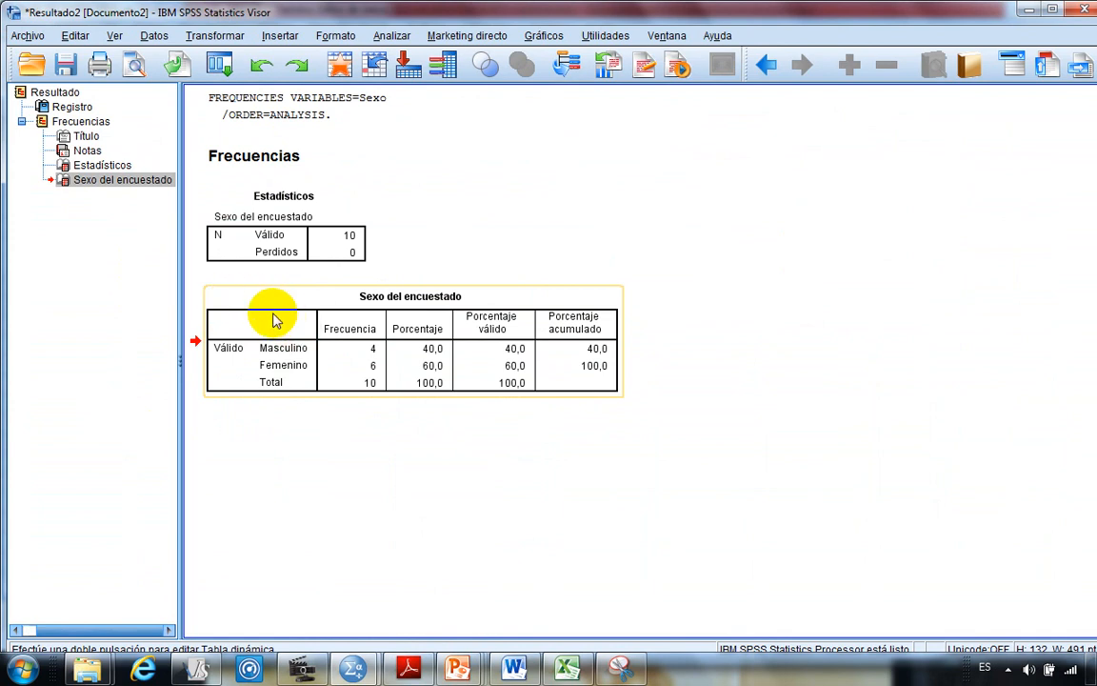
right_click(261, 297)
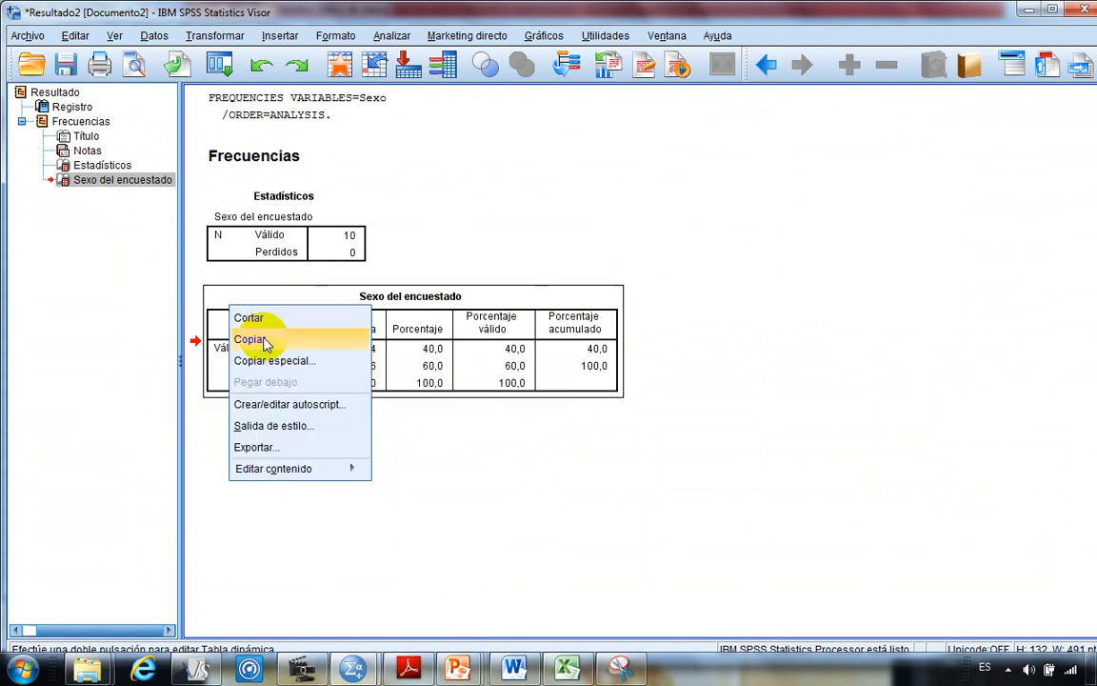
click(251, 339)
click(512, 669)
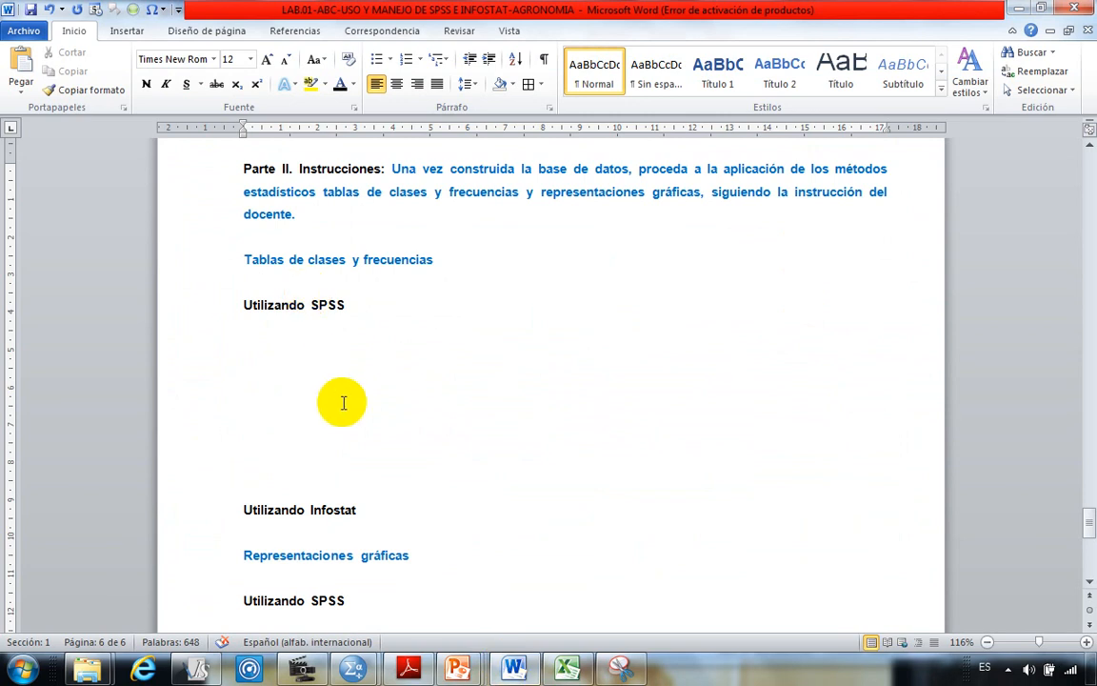
text(Sexo del encuestado 		Frecuencia	Porcentaje	Porcentaje válido	Porcentaje acumulado Válido	Masculino	4	40,0	40,0	40,0 	Femenino	6	60,0	60,0	100,0 	Total	10	100,0	100,0)
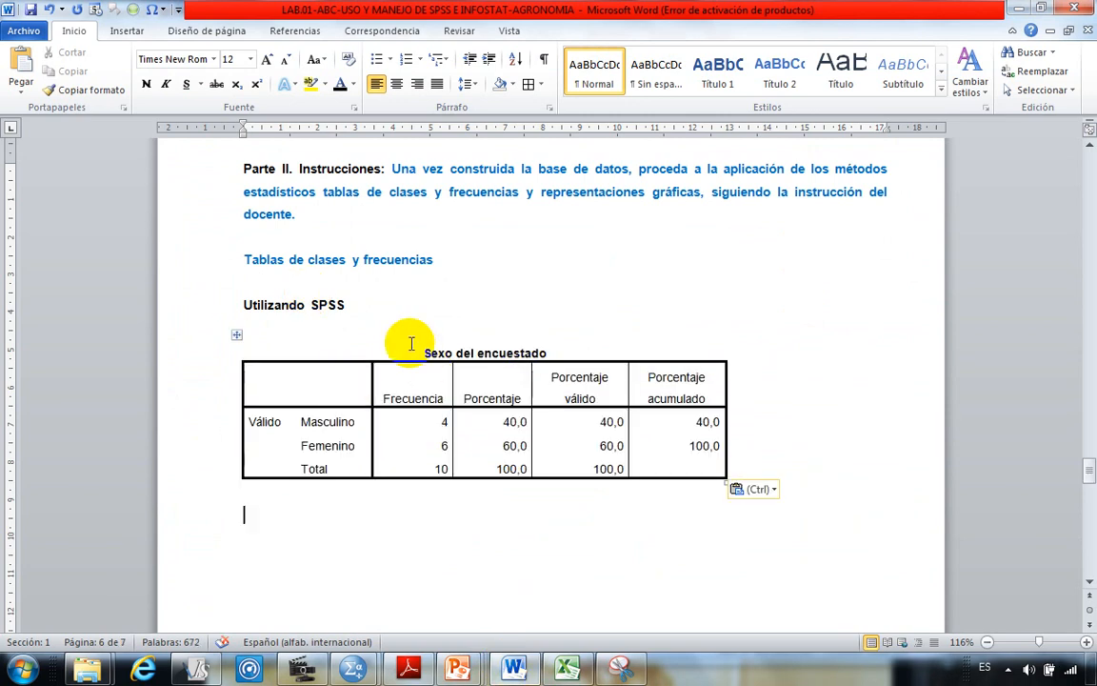
scroll(399, 350, down, 1)
scroll(463, 432, up, 1)
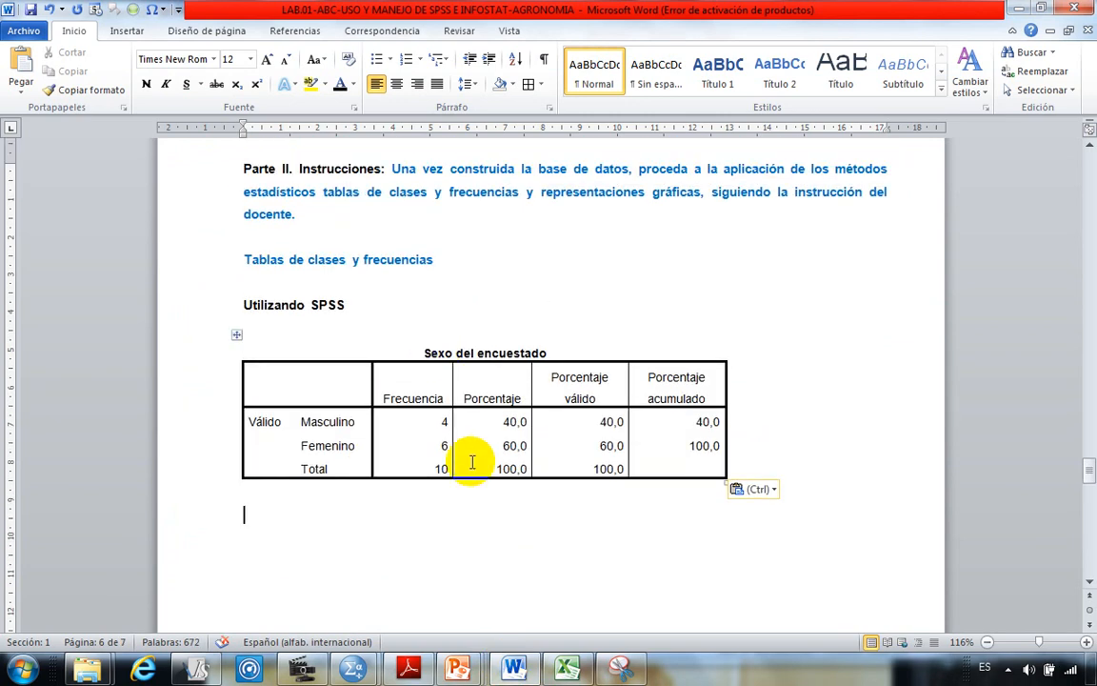
scroll(410, 466, down, 1)
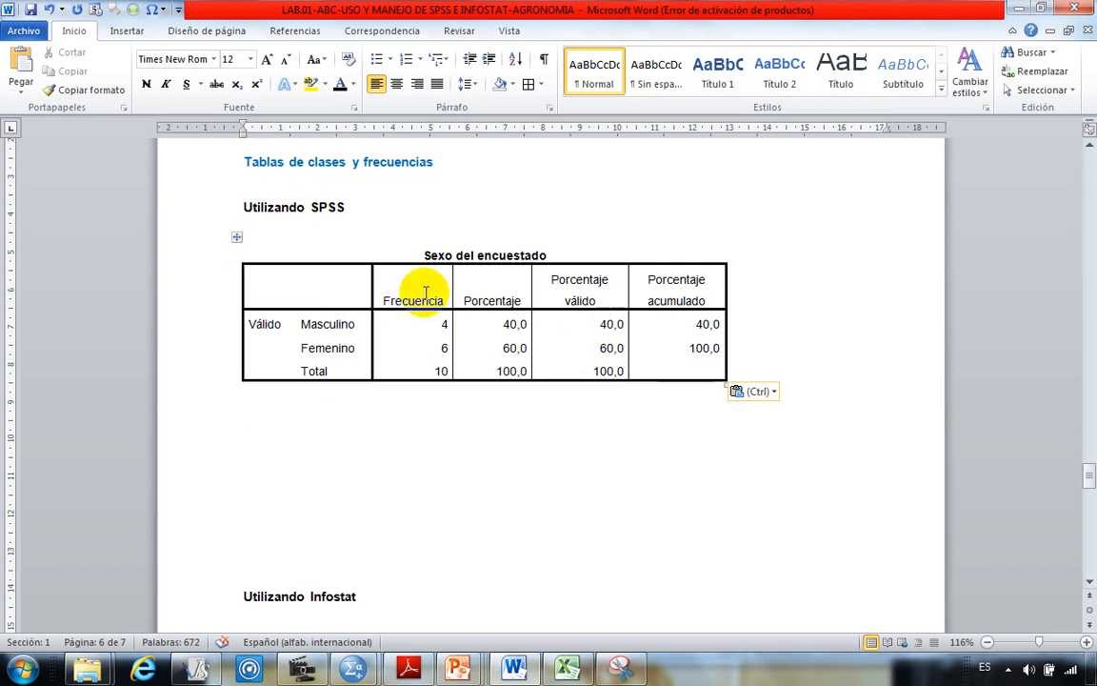
Step: Centre the "Sexo del encuestado" frequency table on the page and apply all borders to its cells
click(237, 239)
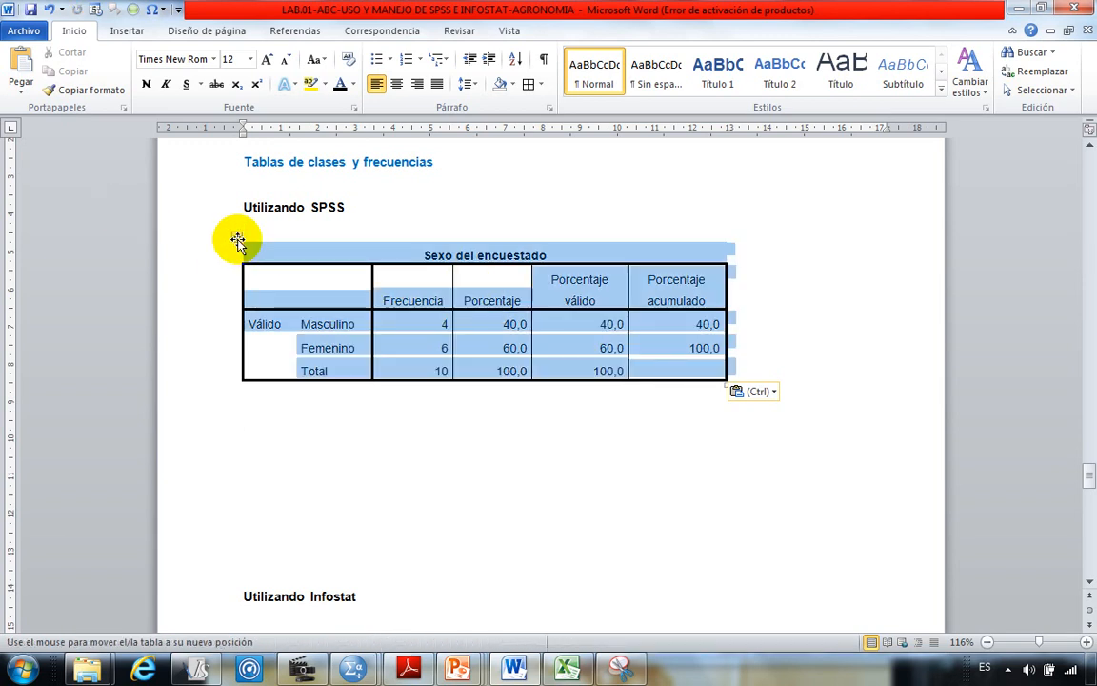
click(398, 85)
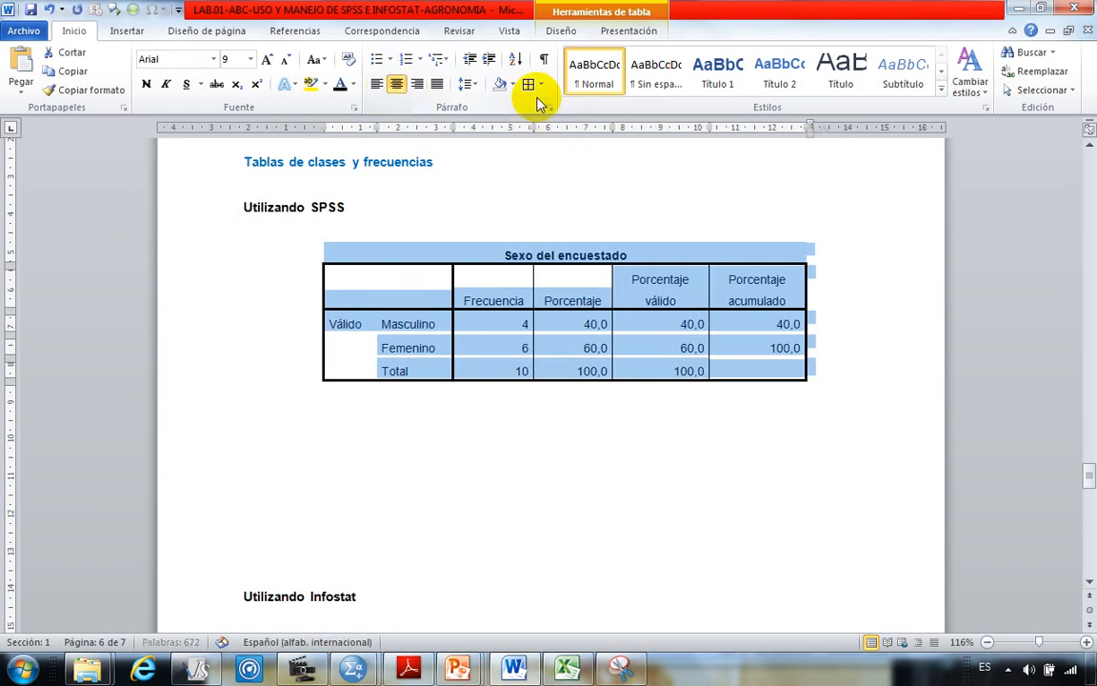
click(526, 83)
click(475, 394)
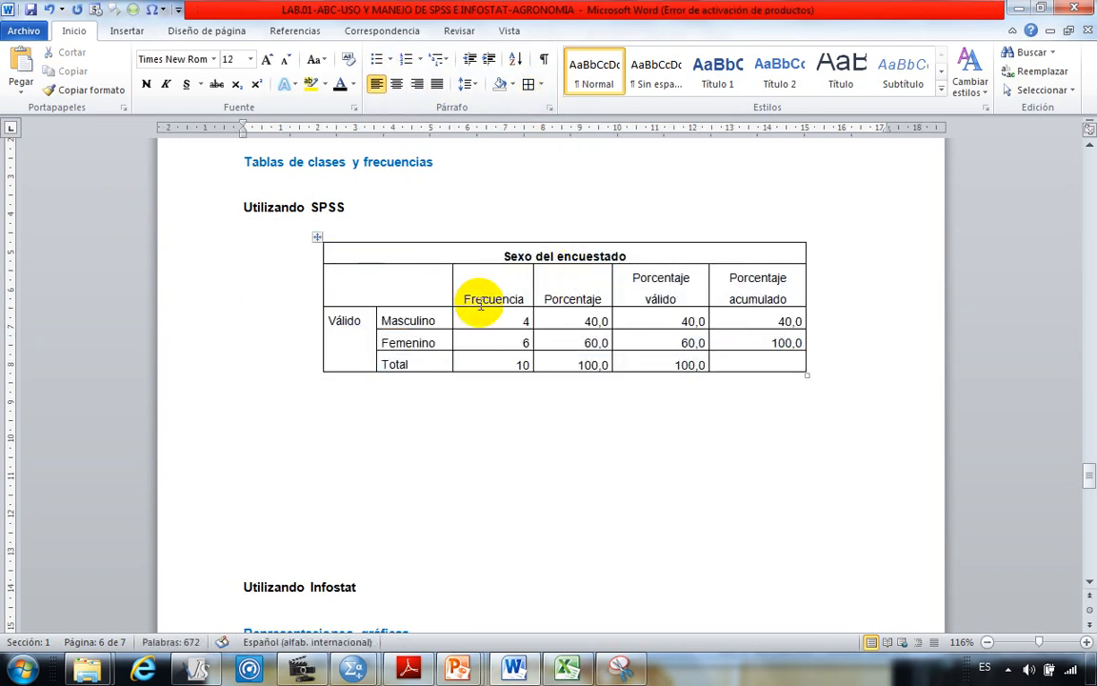
Step: Make the header row from "Frecuencia" to "Porcentaje acumulado" bold in the frequency table
drag(447, 285, 730, 301)
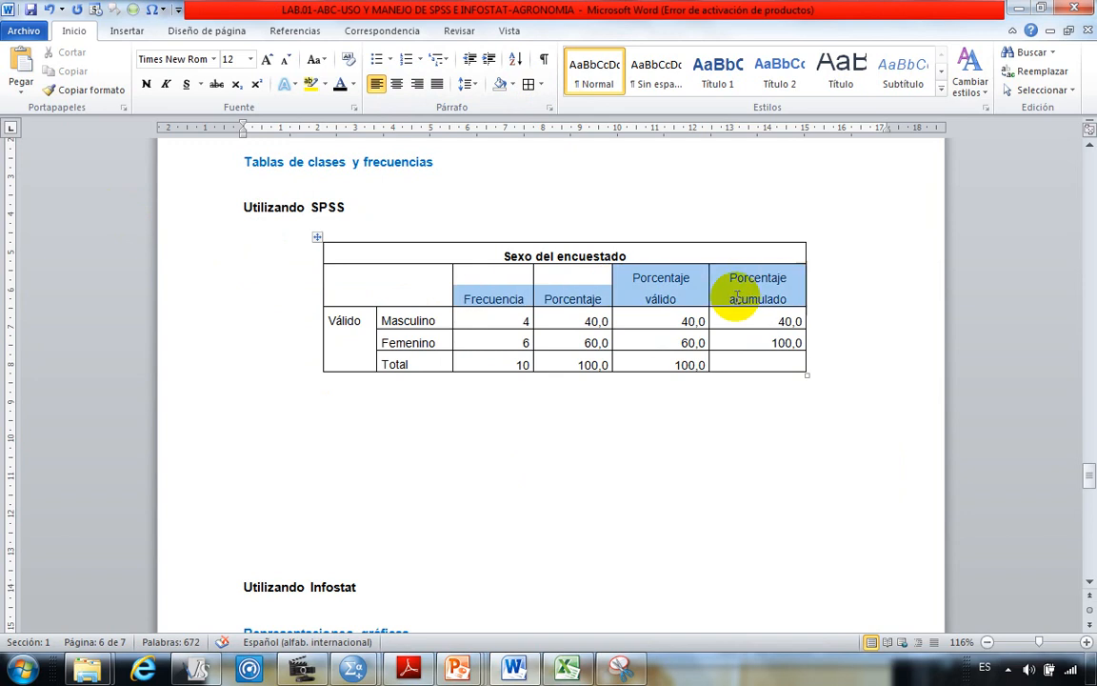
click(145, 86)
click(482, 436)
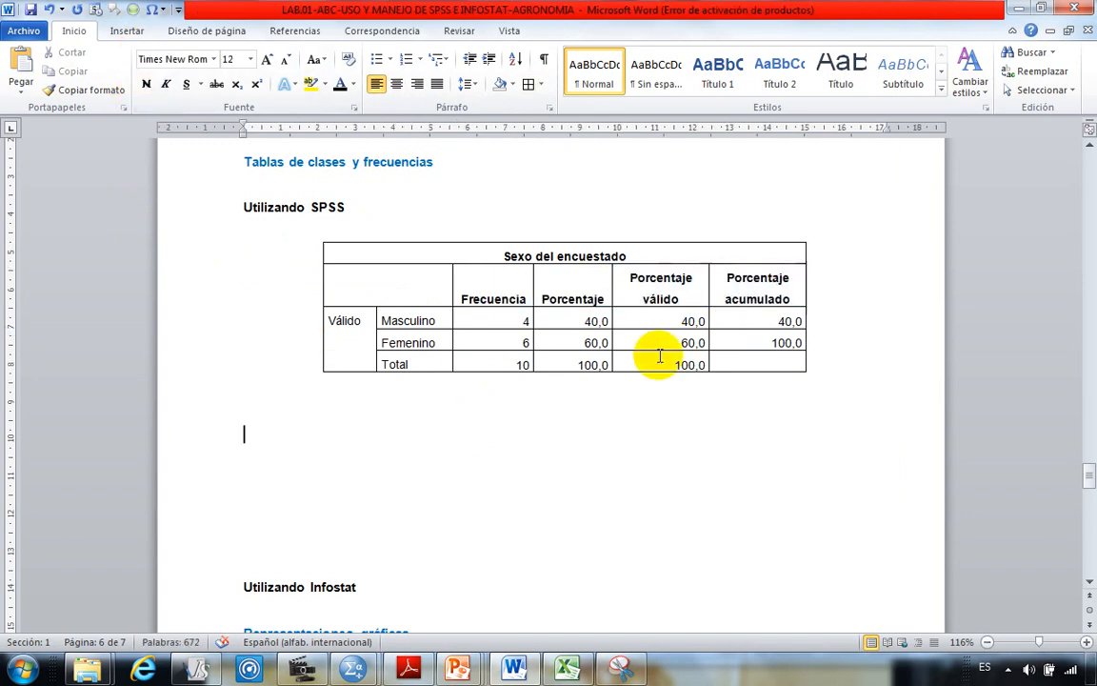
Step: Add a "Fuente:" line below the frequency table and the caption "Cuadro No1. ........." above it
click(372, 409)
click(357, 392)
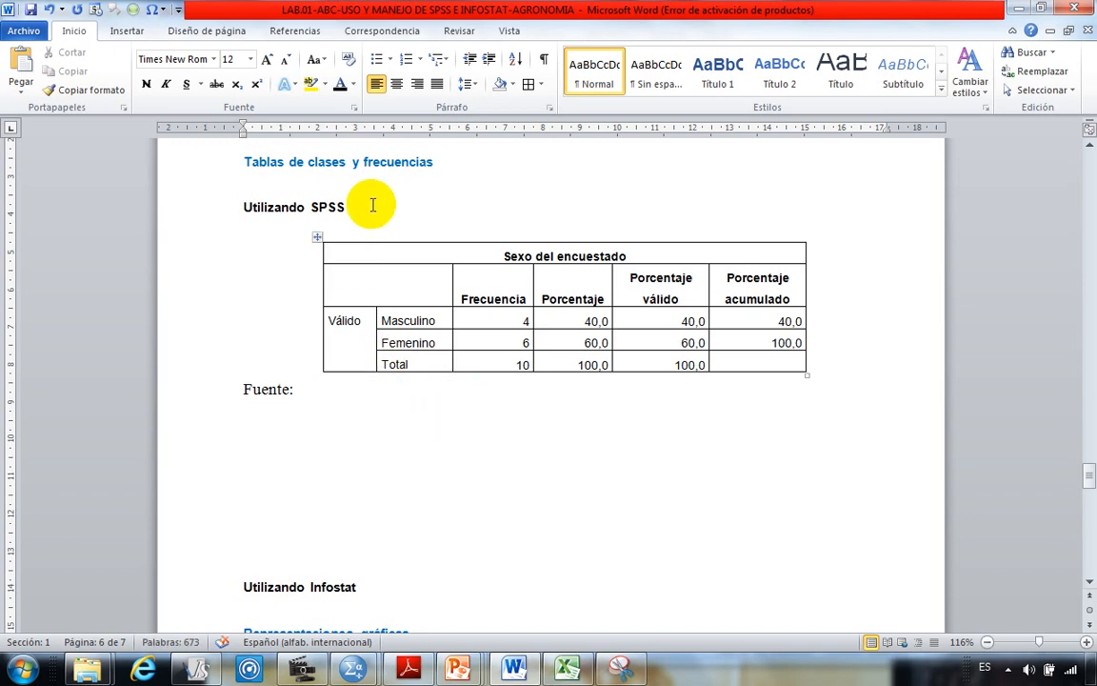
click(354, 227)
key(Return)
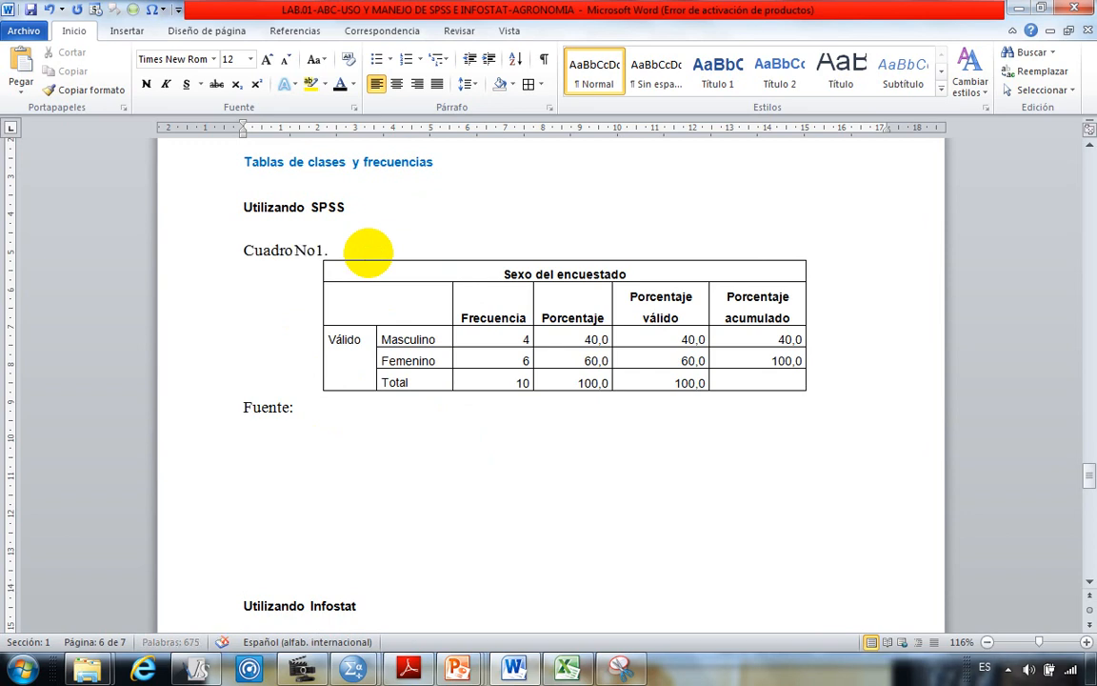
text(.........)
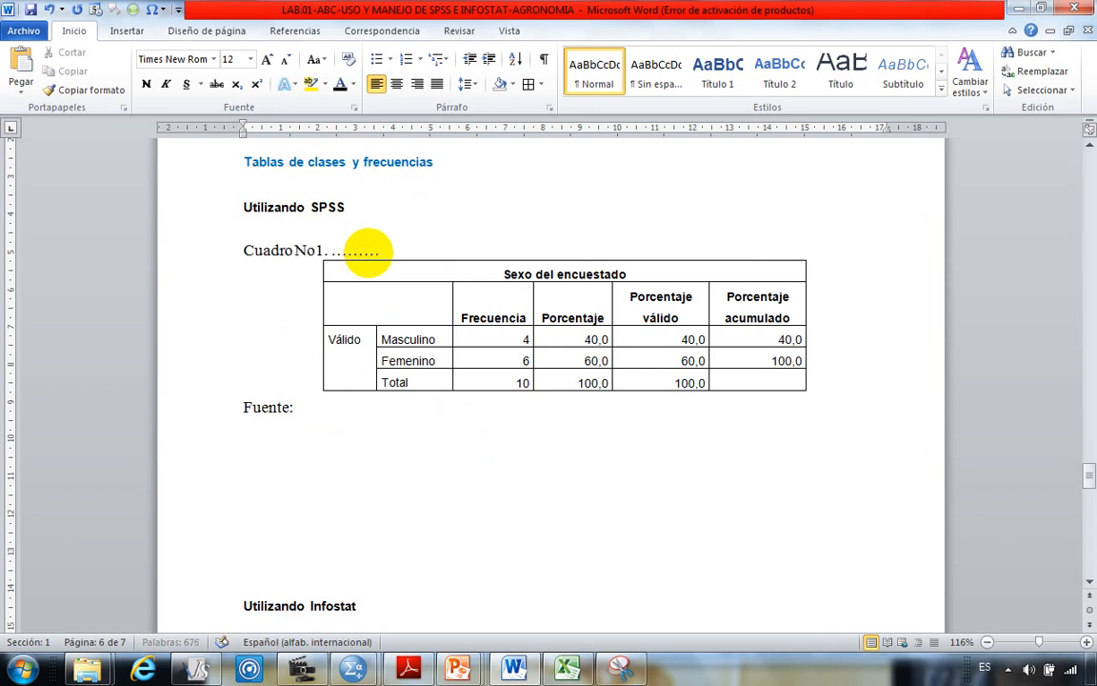
Step: Add an "Interpretación:" line in bold below "Fuente:"
click(299, 405)
key(Return)
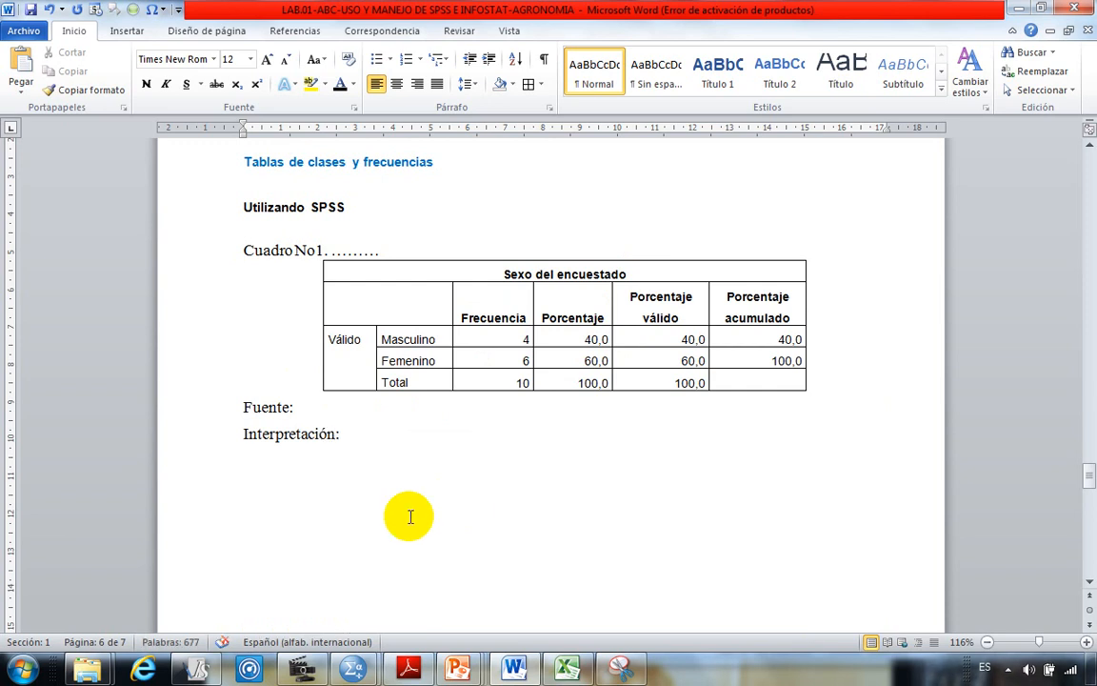
drag(245, 440, 367, 453)
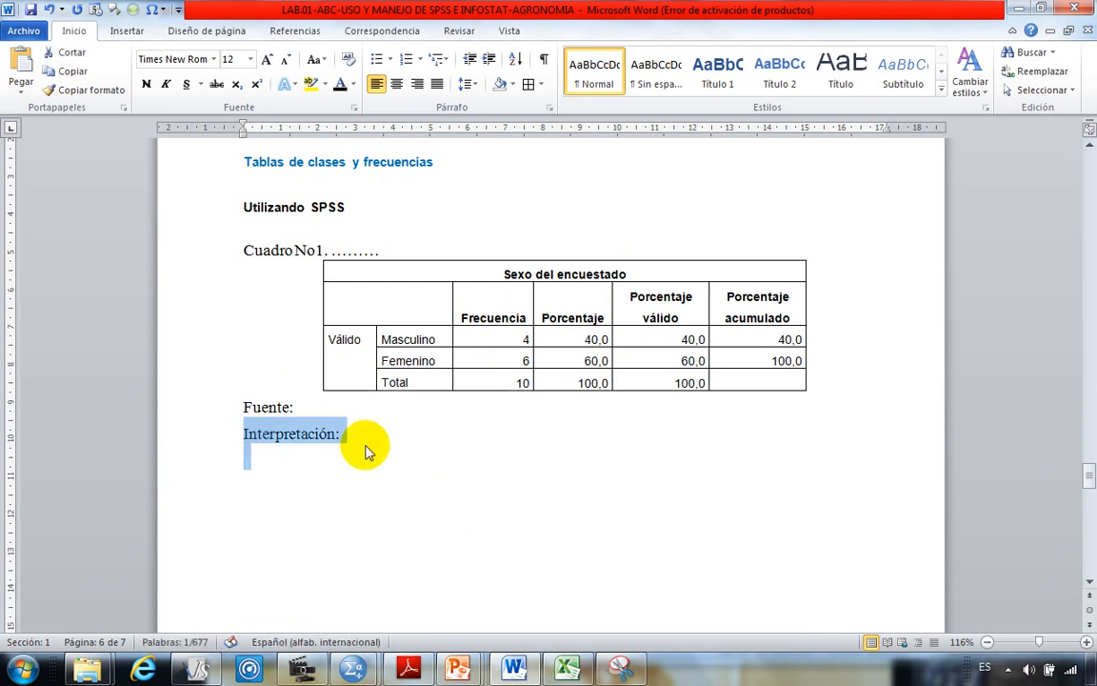
key(ctrl+n)
click(269, 468)
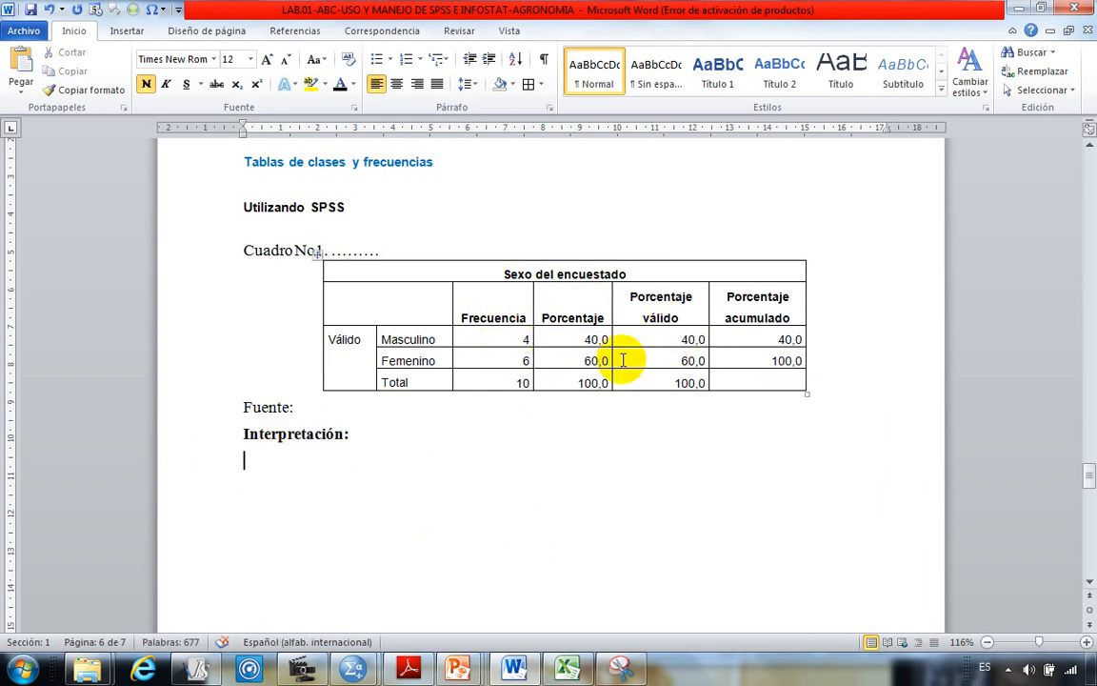
click(633, 302)
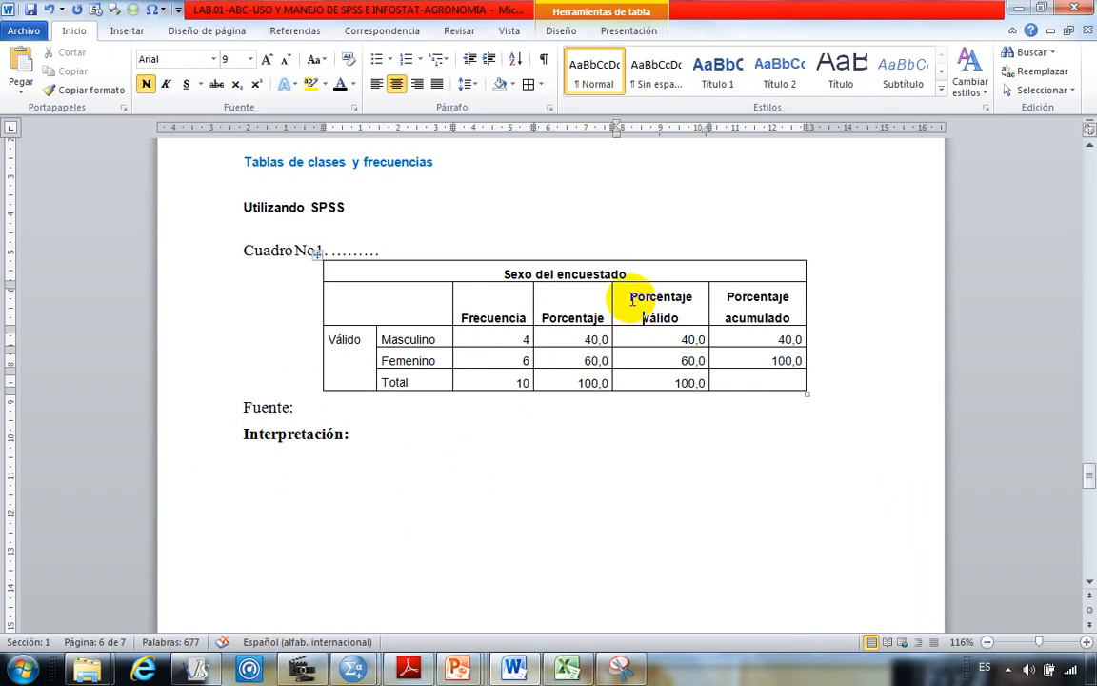
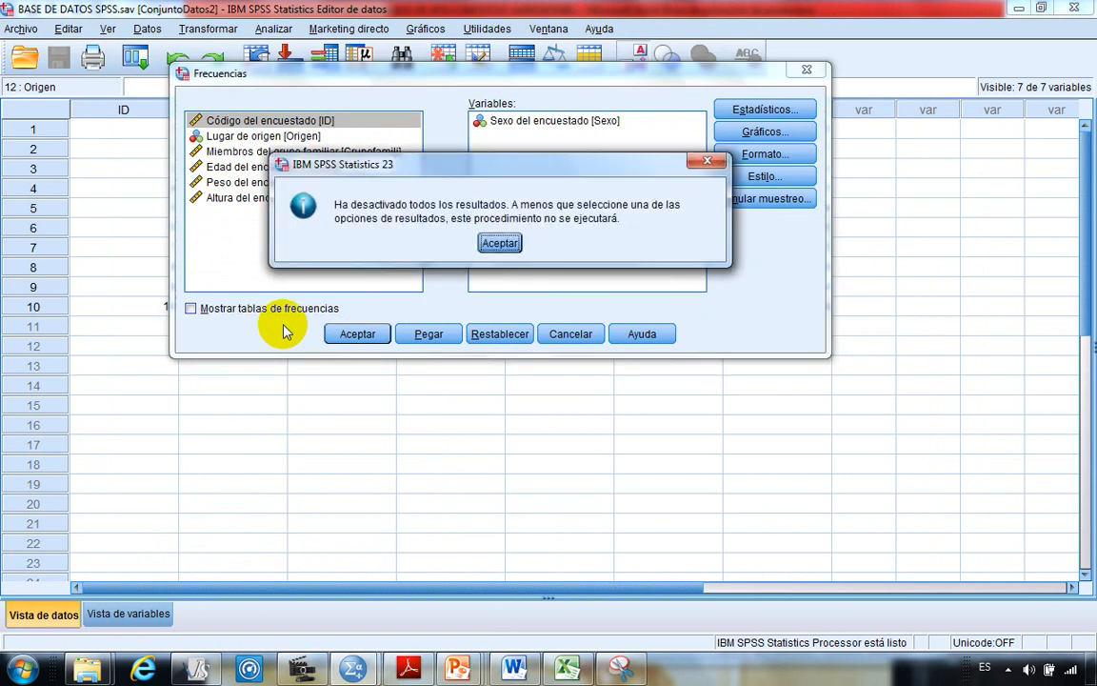
Step: Run the Frequencies analysis on "Sexo del encuestado [Sexo]" without frequency tables, with a pie chart showing percentages
click(501, 243)
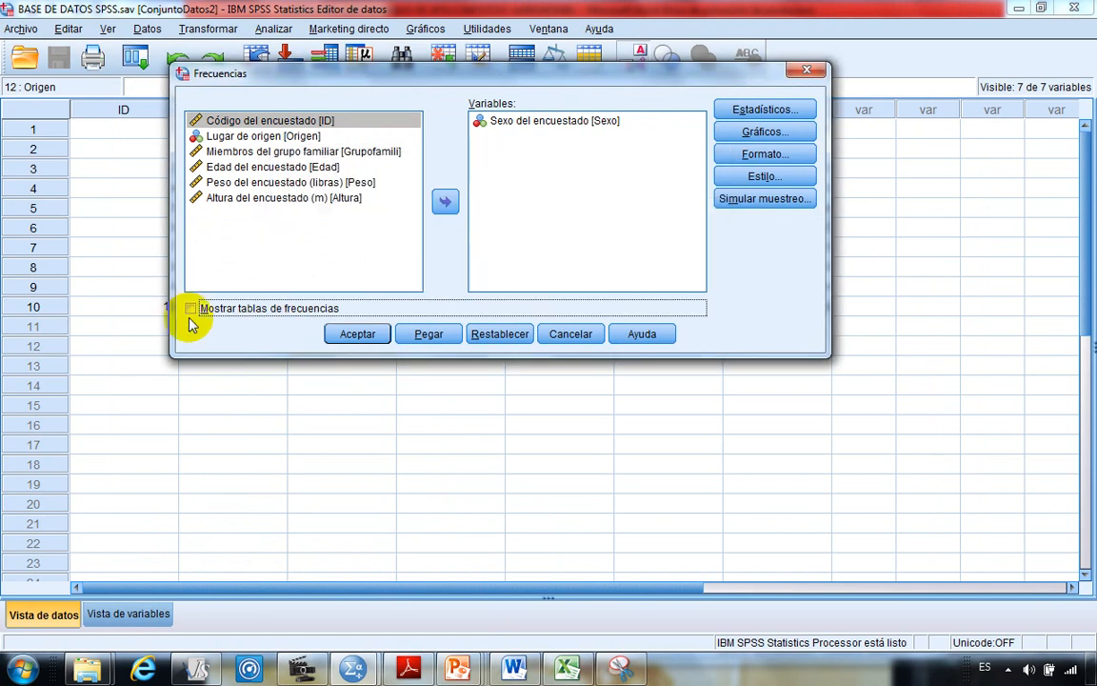
click(761, 134)
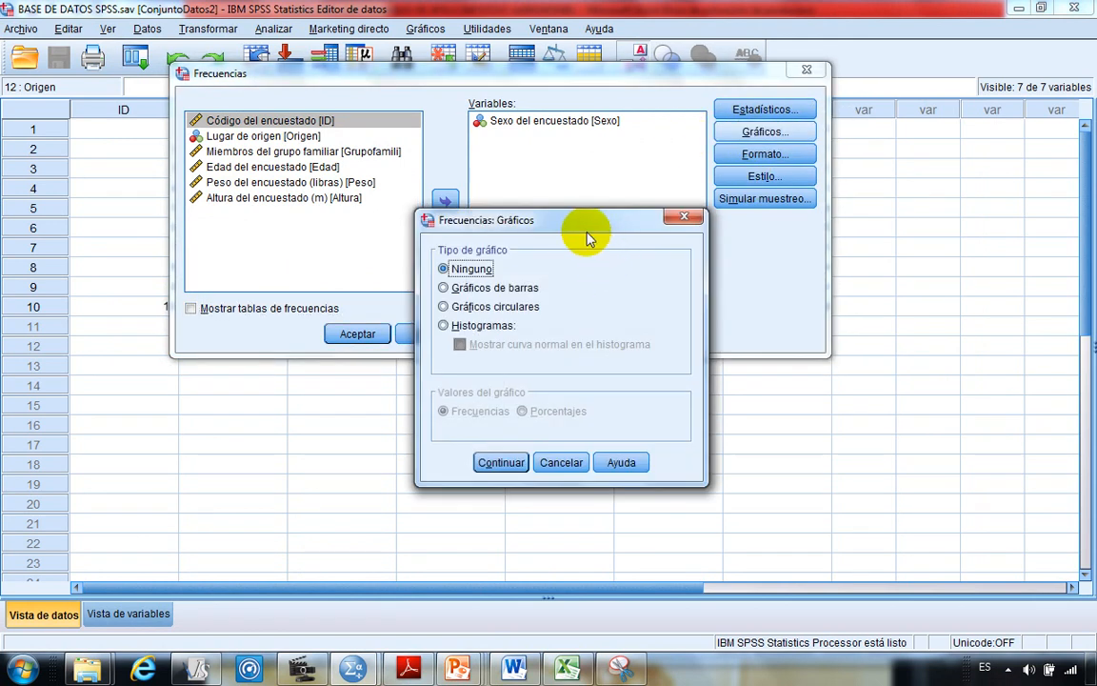
drag(587, 233, 510, 186)
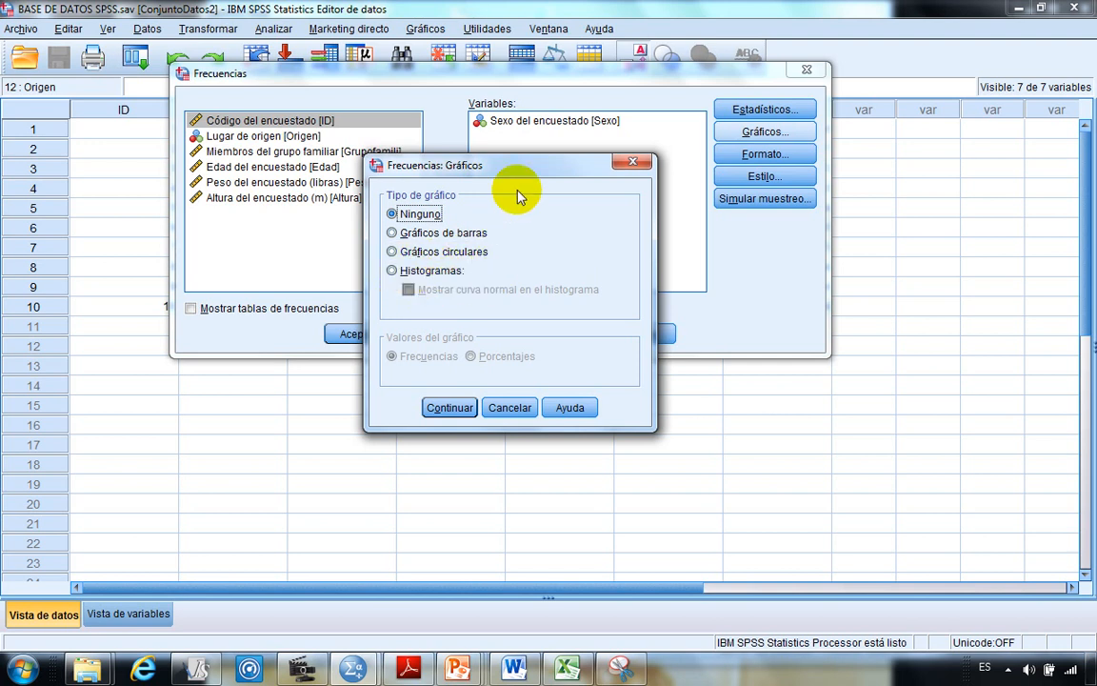
drag(467, 169, 345, 150)
drag(451, 151, 490, 176)
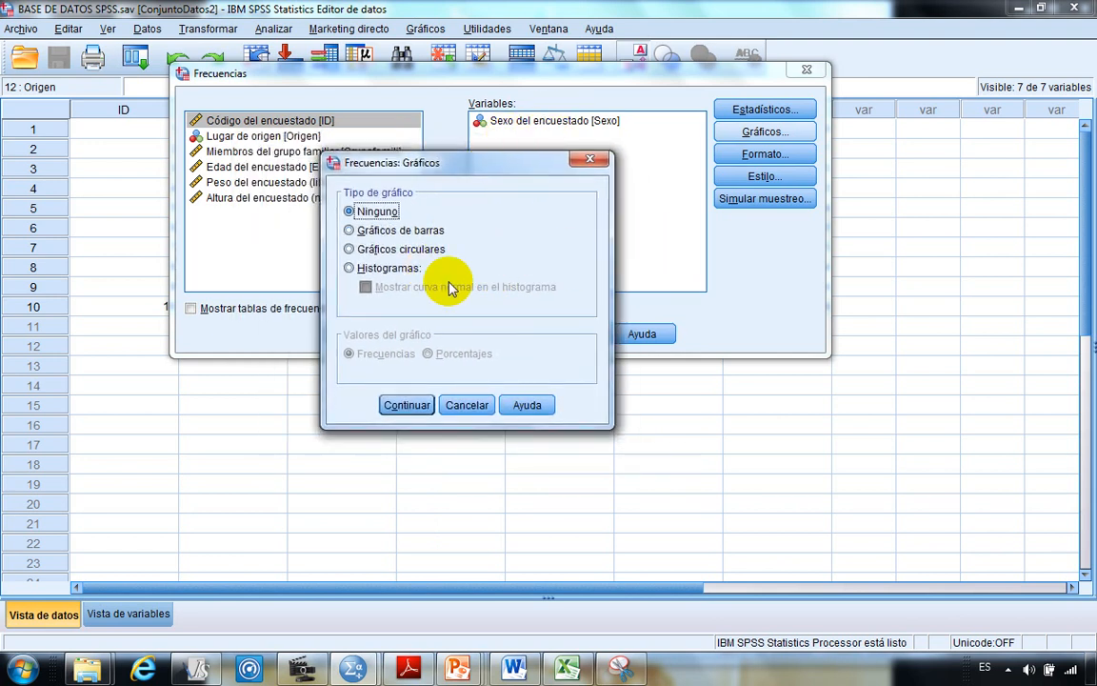
click(350, 249)
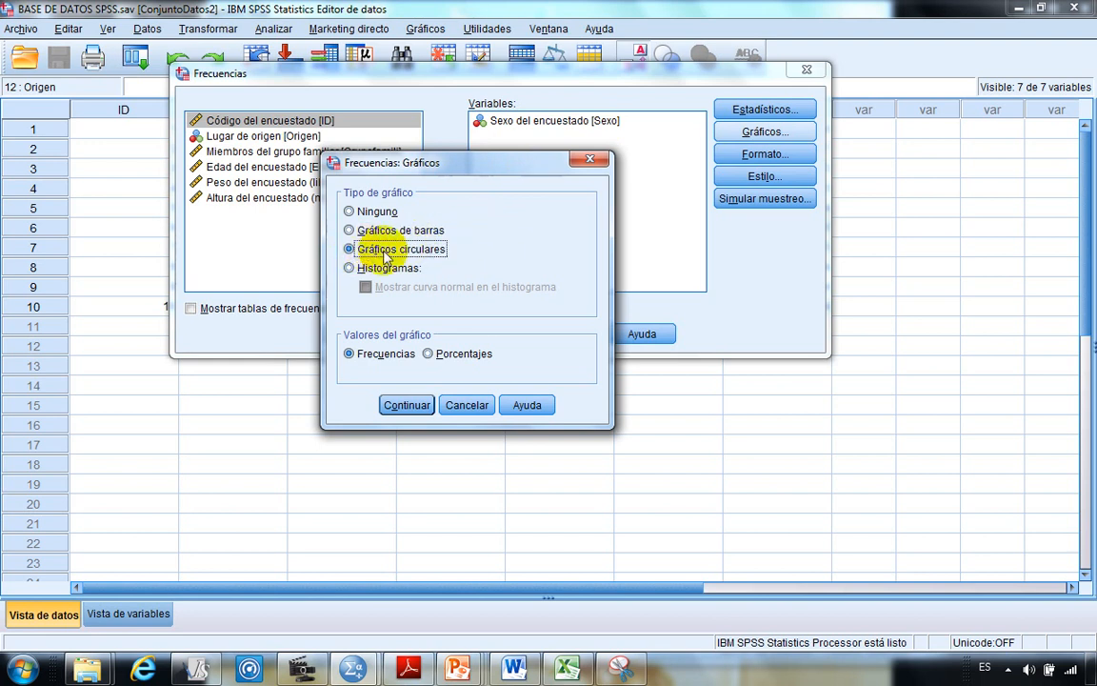
click(429, 357)
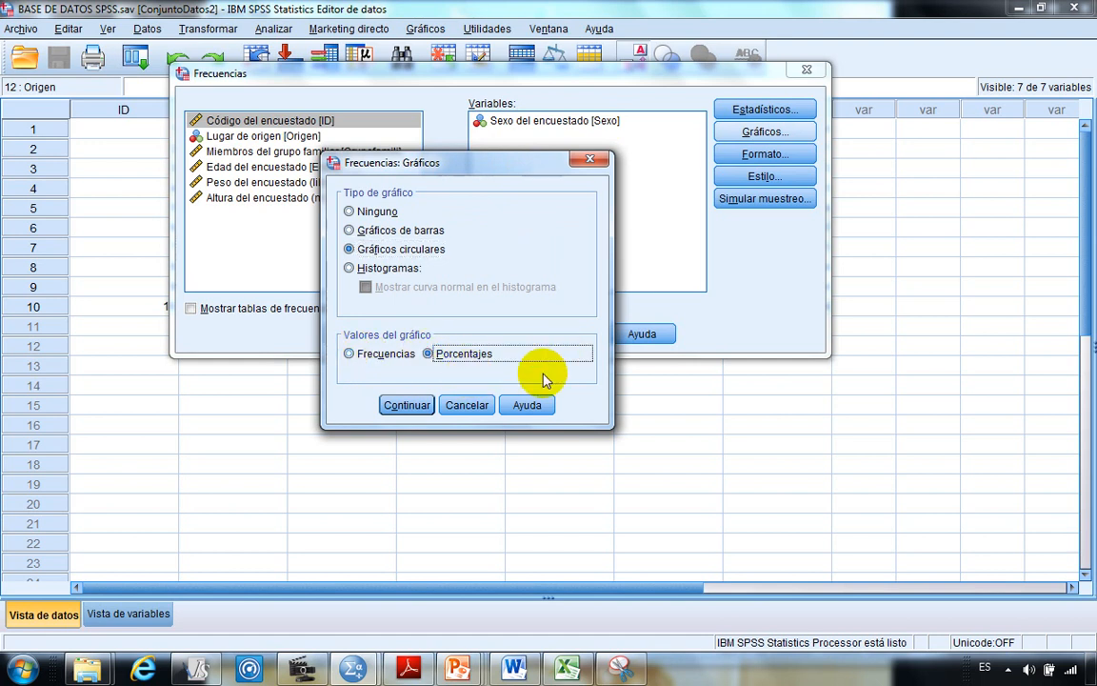
click(407, 405)
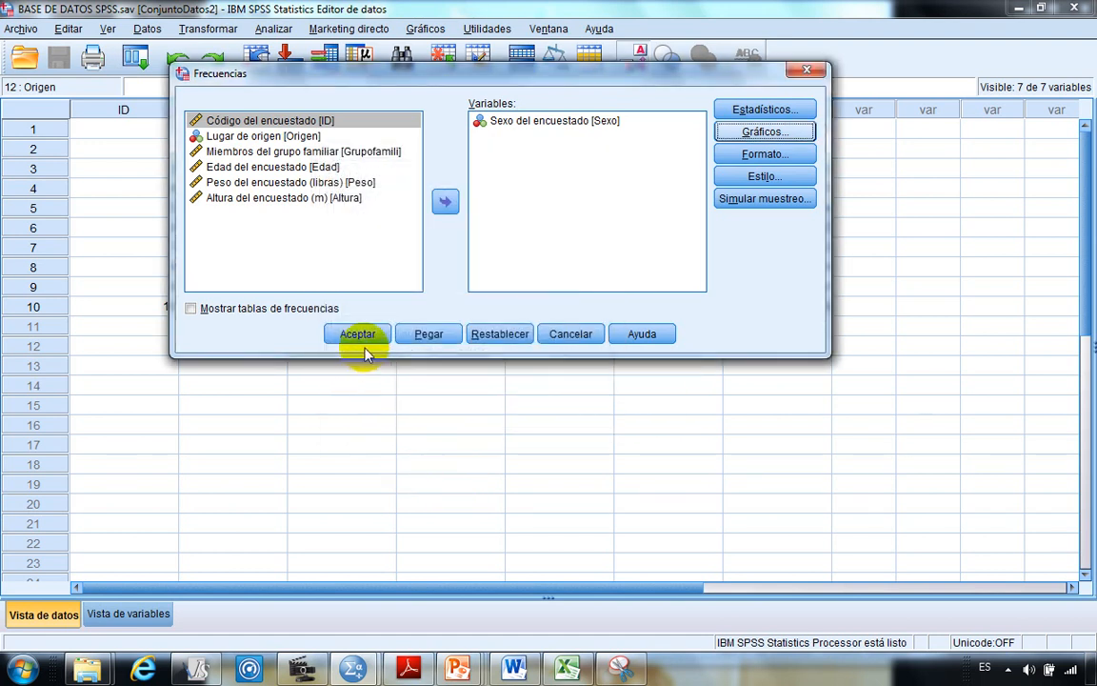
click(362, 335)
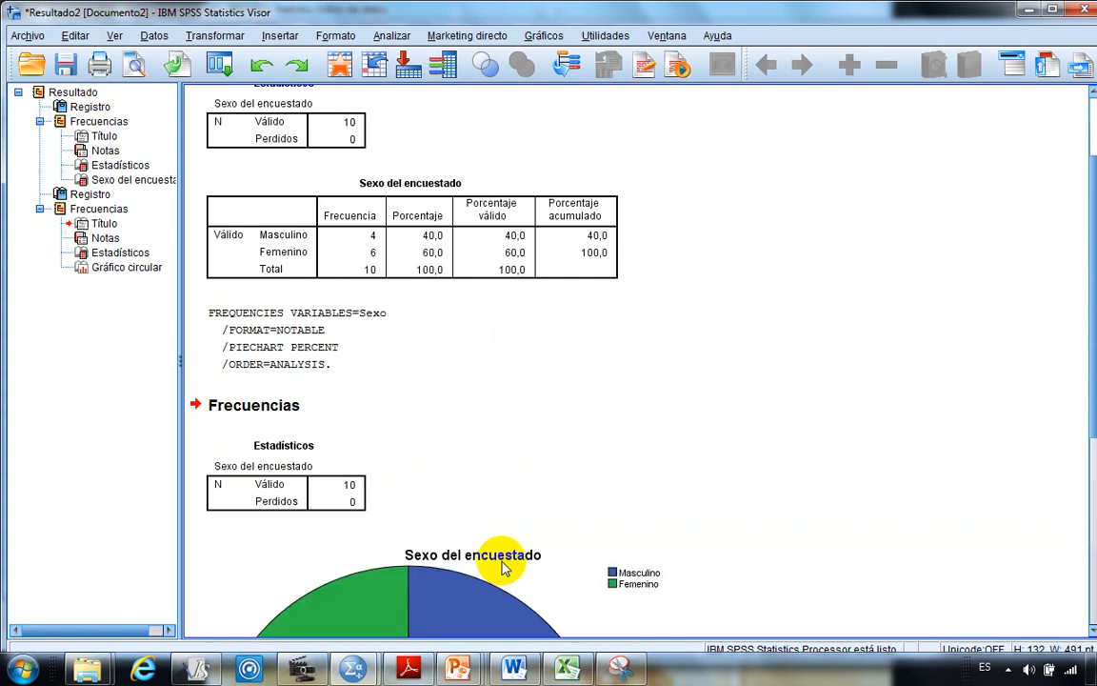
Step: Open the "Sexo del encuestado" pie chart from the output in the chart editor
scroll(474, 555, down, 4)
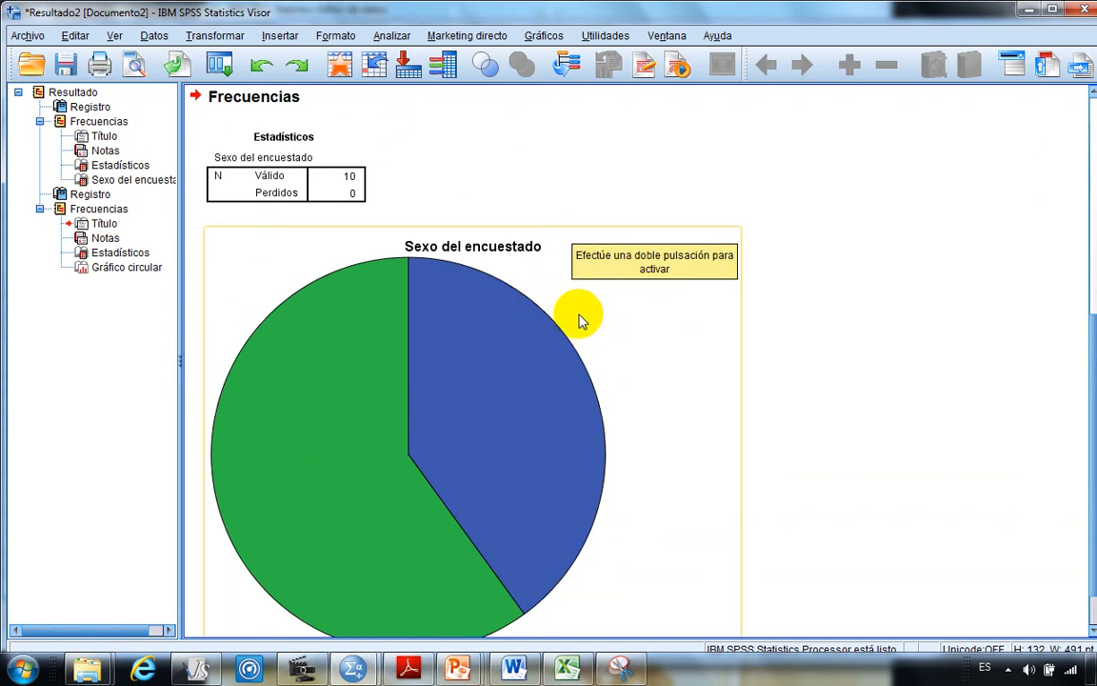
click(494, 391)
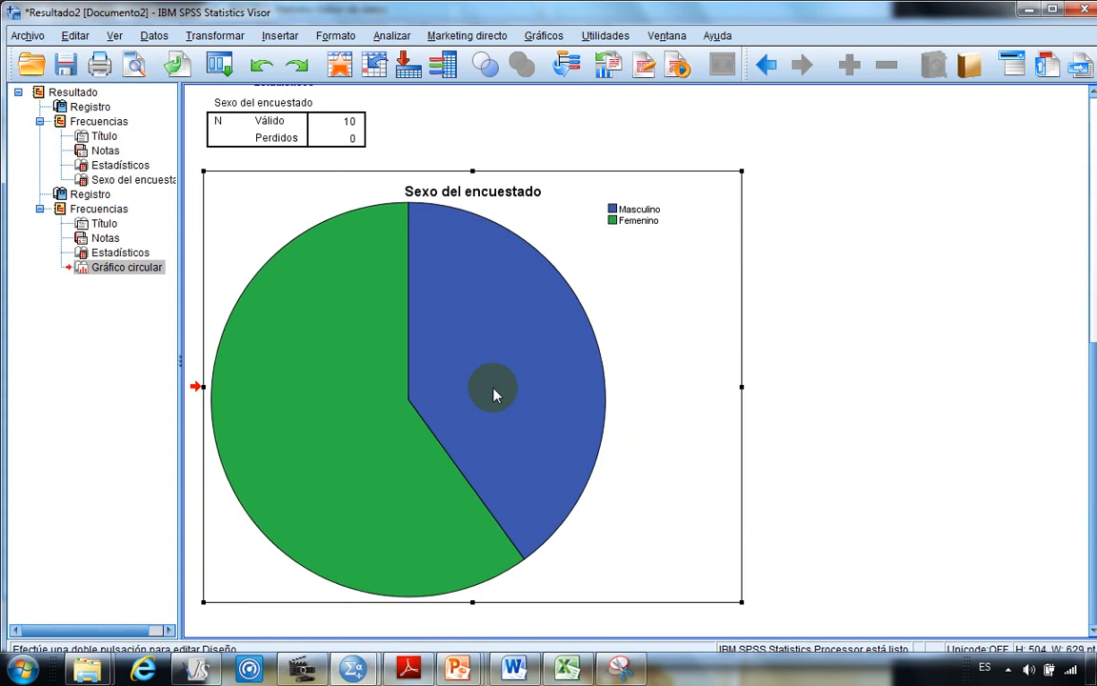
double_click(503, 327)
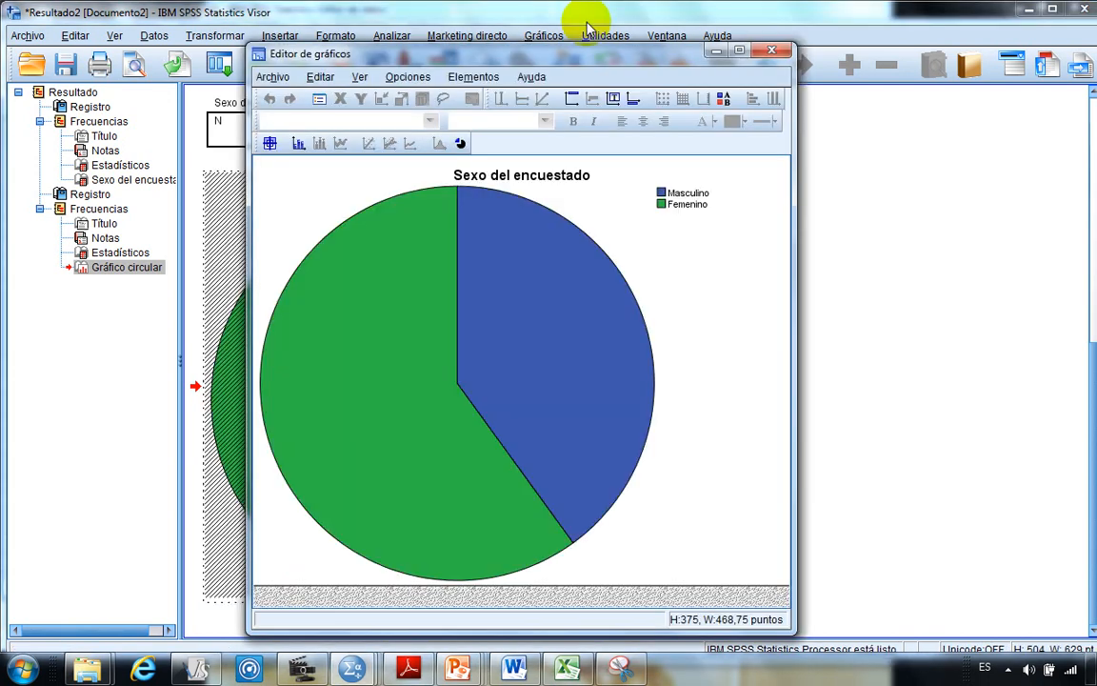
drag(632, 57, 645, 28)
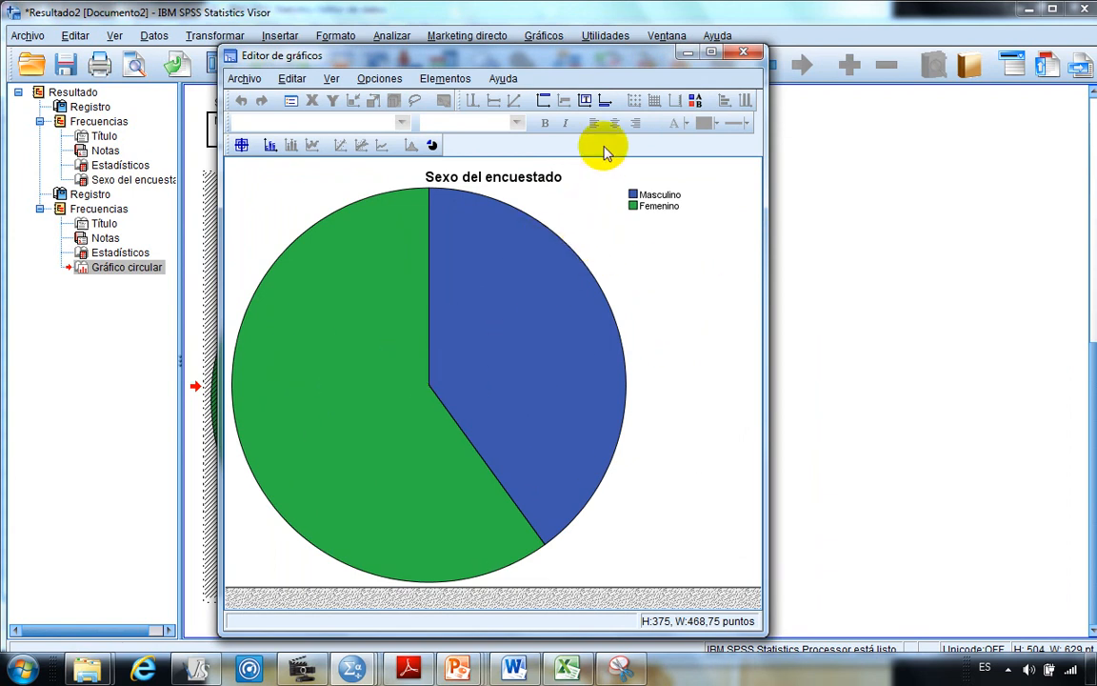
mouse_move(602, 60)
mouse_down()
mouse_move(632, 66)
mouse_move(606, 60)
mouse_up()
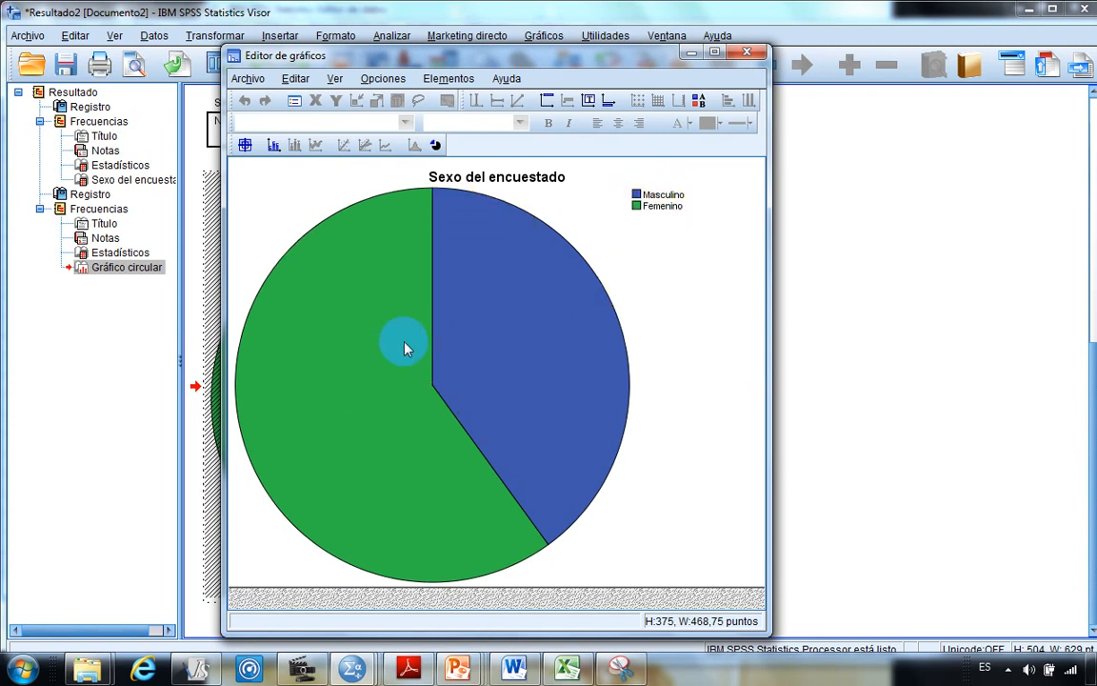
mouse_move(553, 53)
mouse_down()
mouse_move(562, 41)
mouse_move(553, 44)
mouse_up()
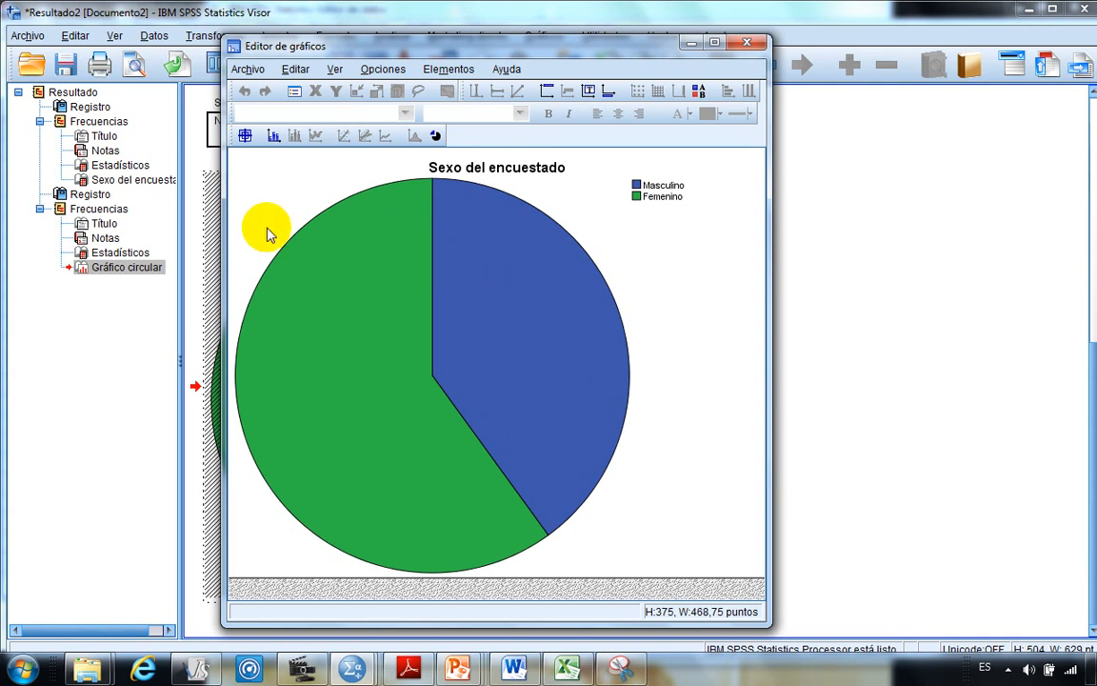
Step: Add percentage data labels to the Masculino and Femenino slices of the pie chart
click(247, 135)
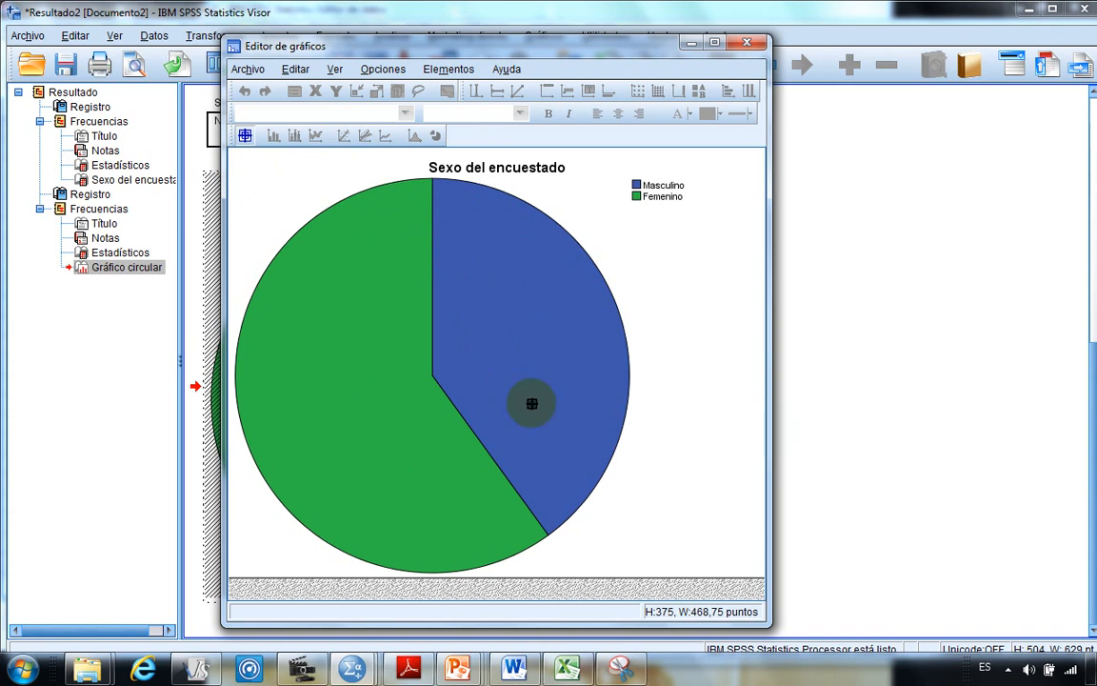
click(517, 362)
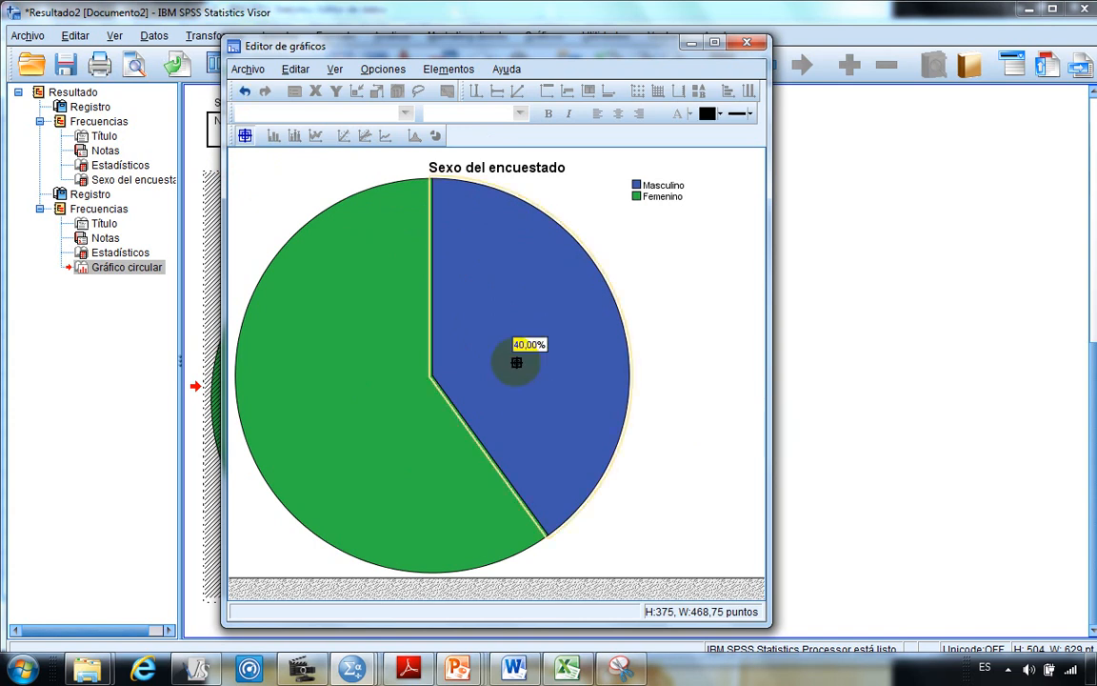
click(371, 391)
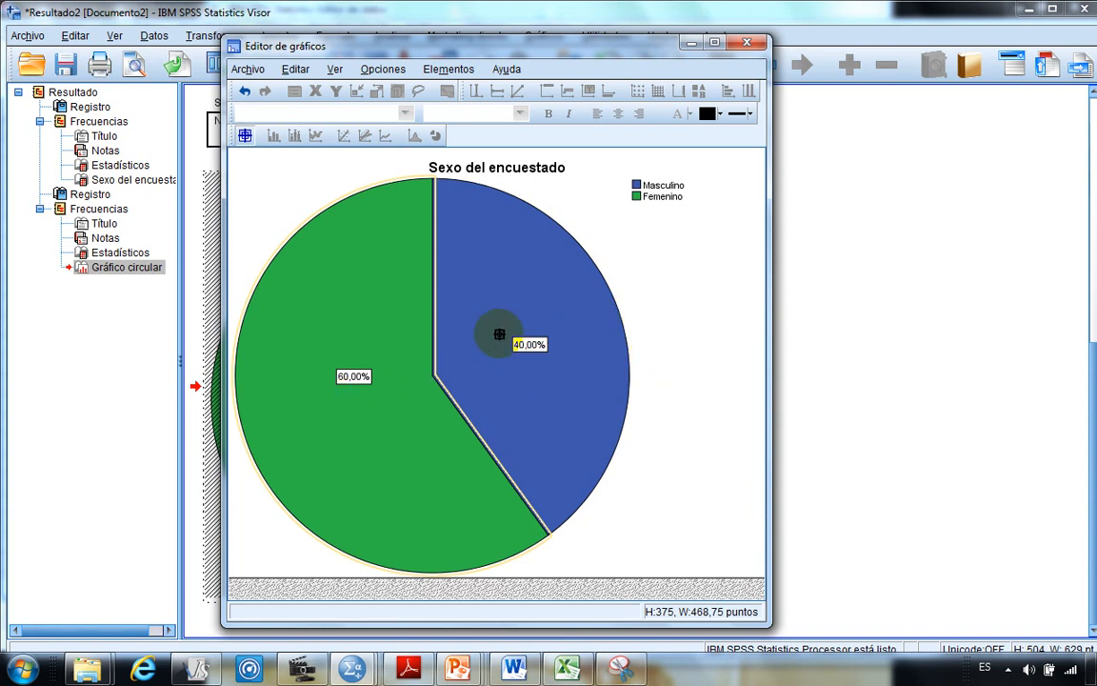
click(244, 134)
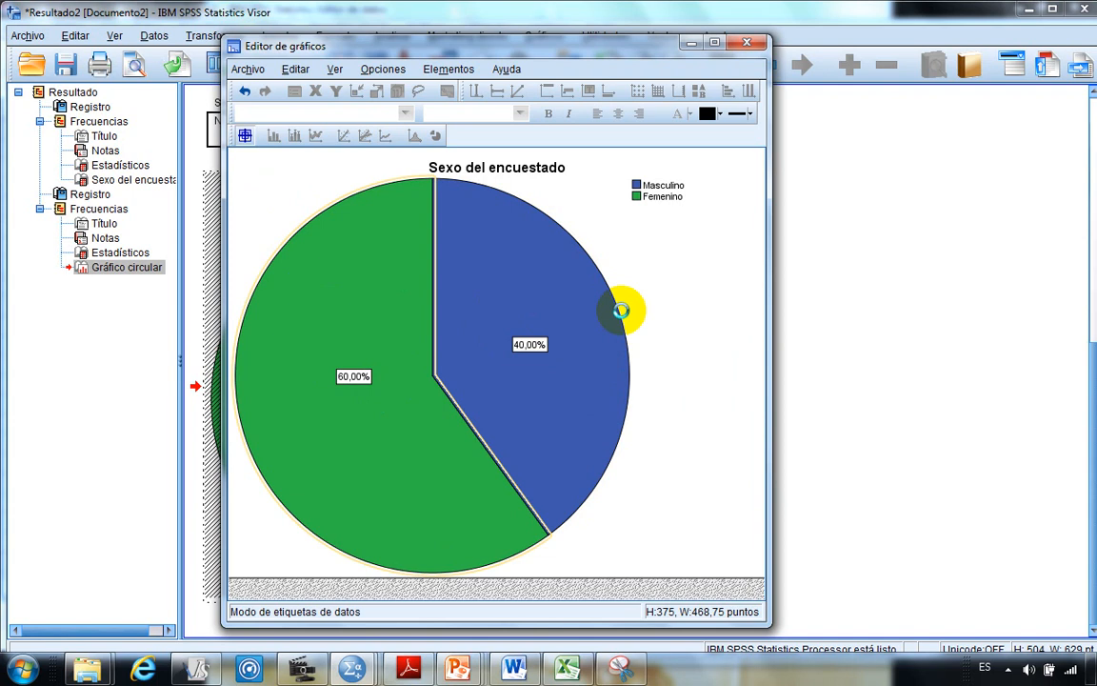
Step: Switch to InfoStat and close it, discarding the unsaved table "Nueva tabla"
click(206, 661)
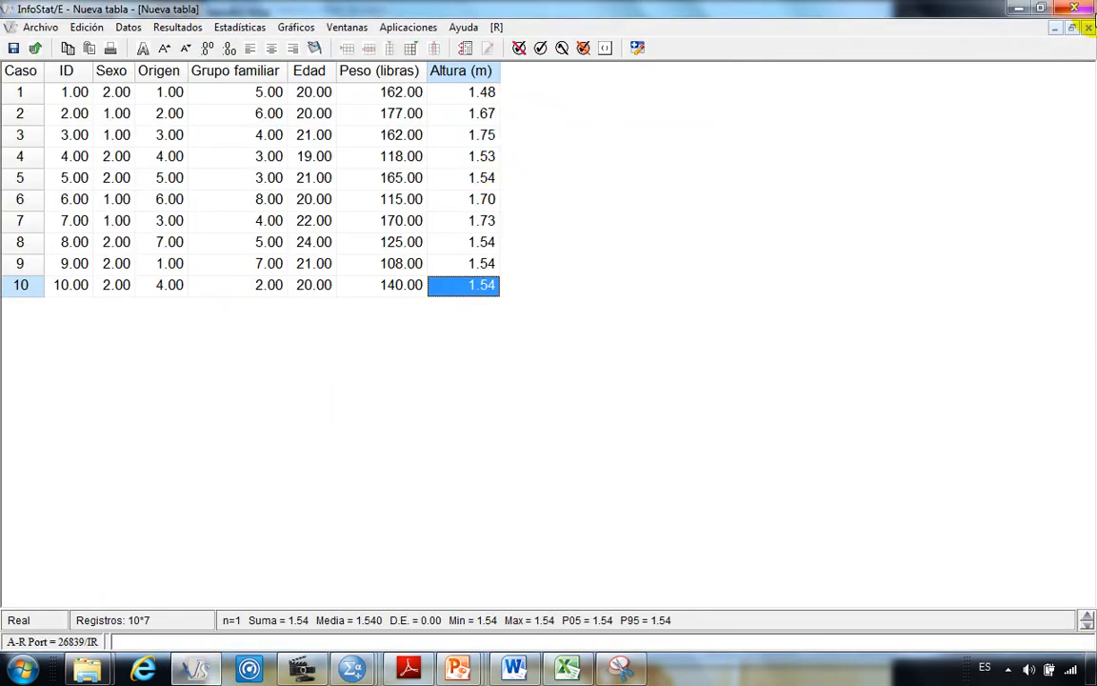
click(1089, 27)
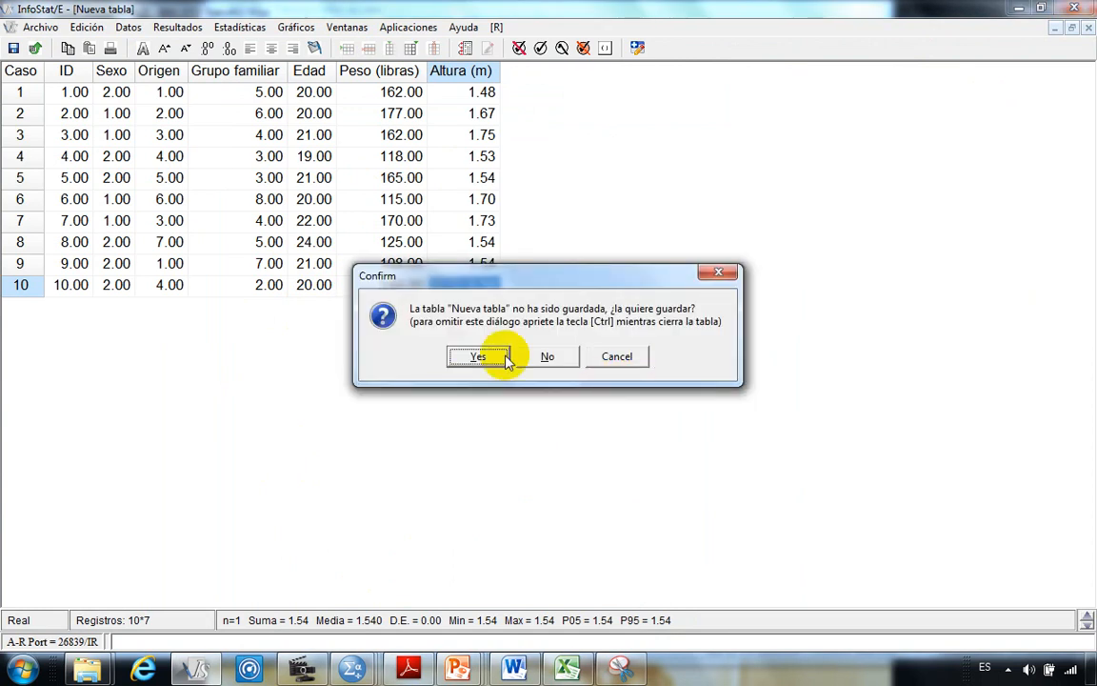
click(481, 357)
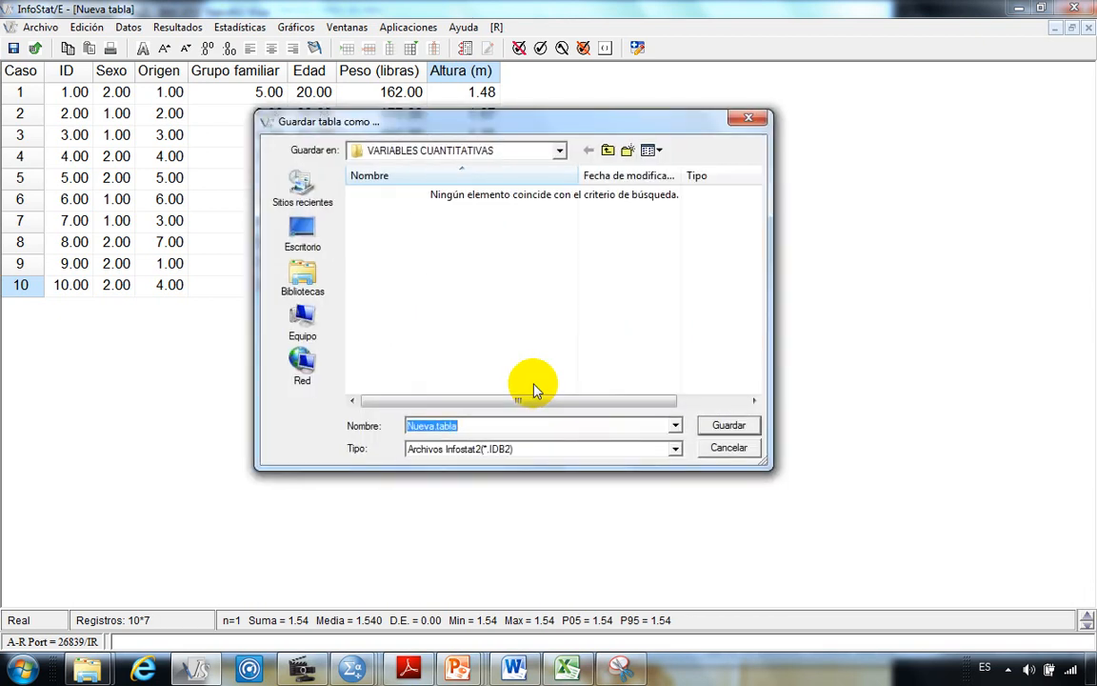
click(749, 117)
click(1074, 8)
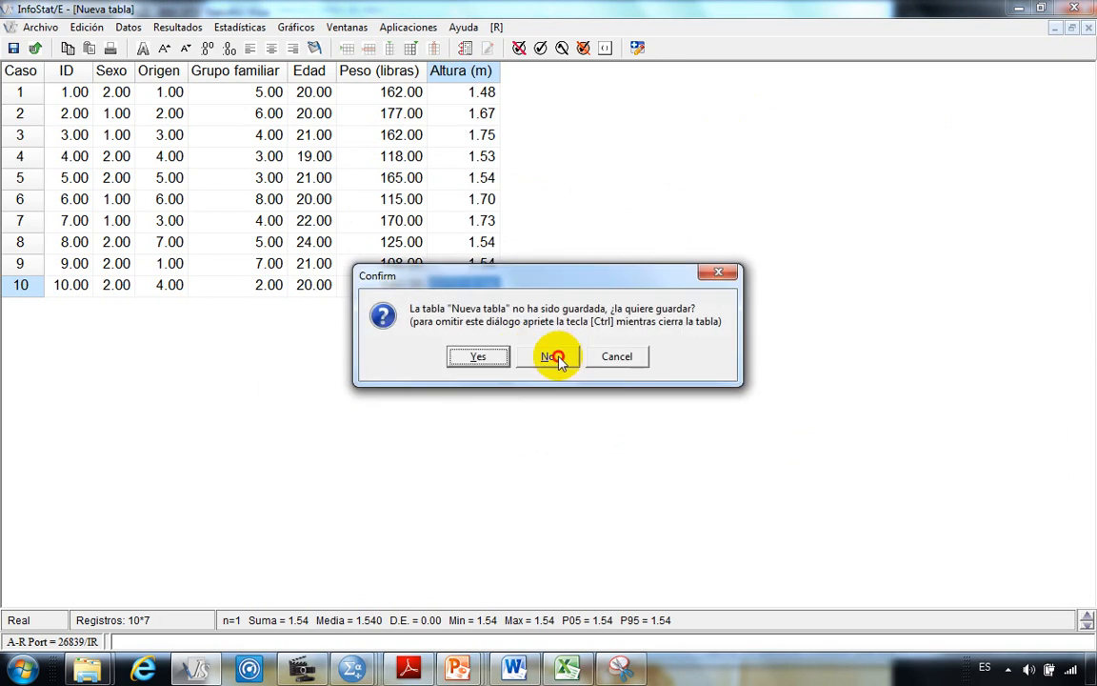
click(558, 358)
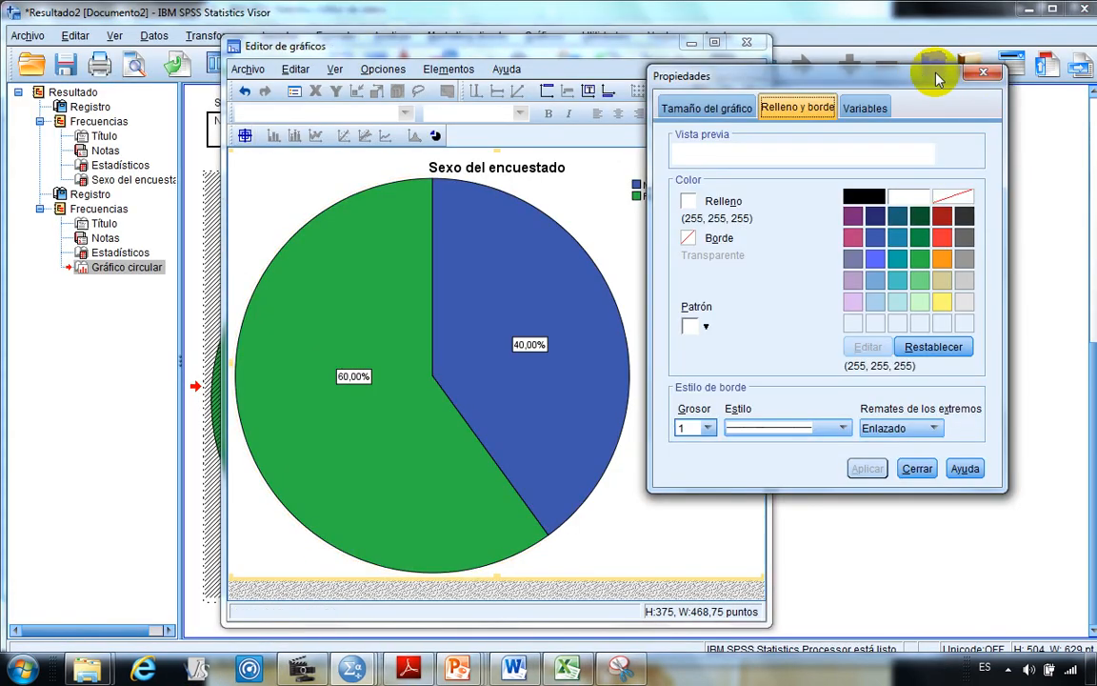
Step: Open the fill and border properties of the pie slices beside the SPSS chart editor
click(950, 114)
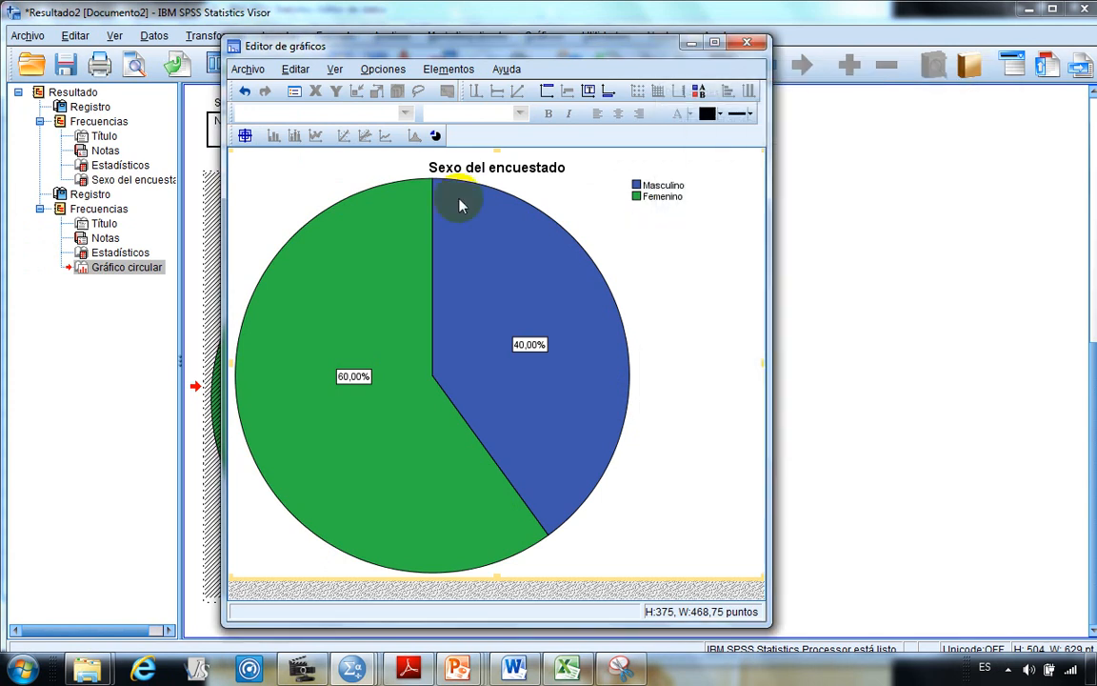
drag(549, 51, 505, 40)
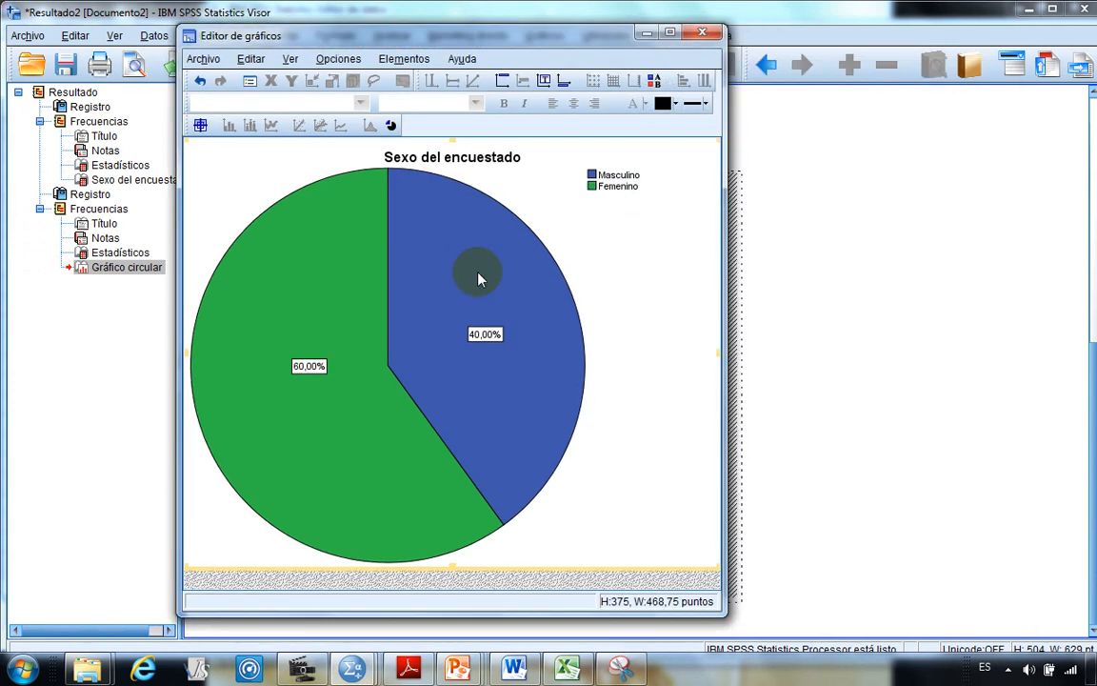
double_click(434, 259)
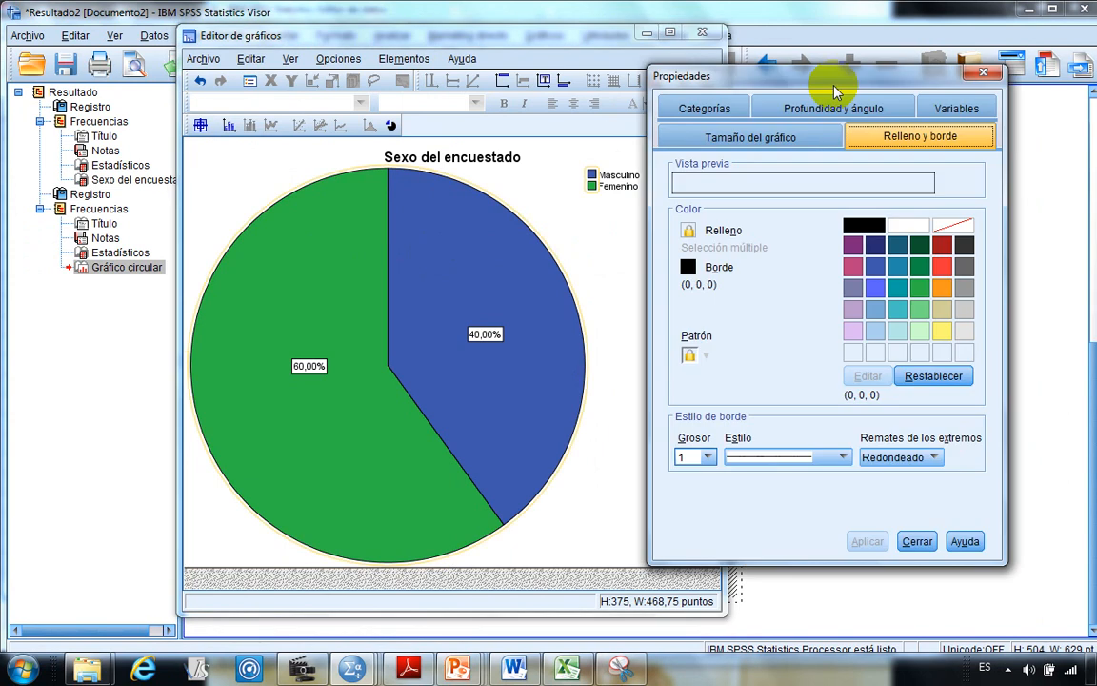
drag(829, 78, 852, 56)
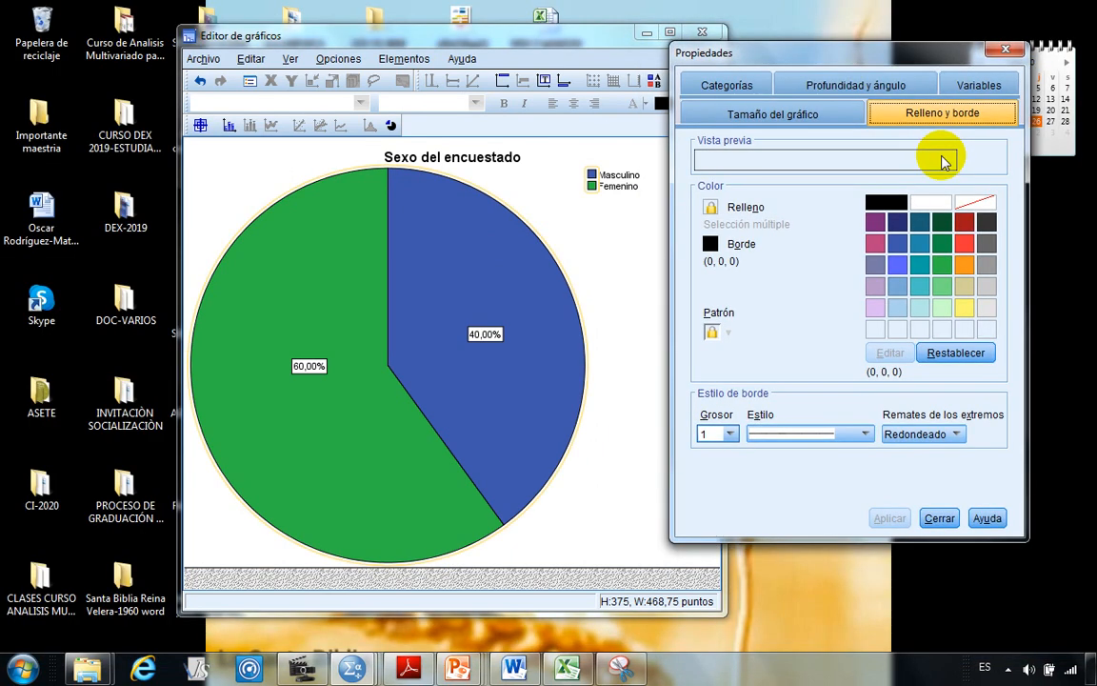
click(514, 669)
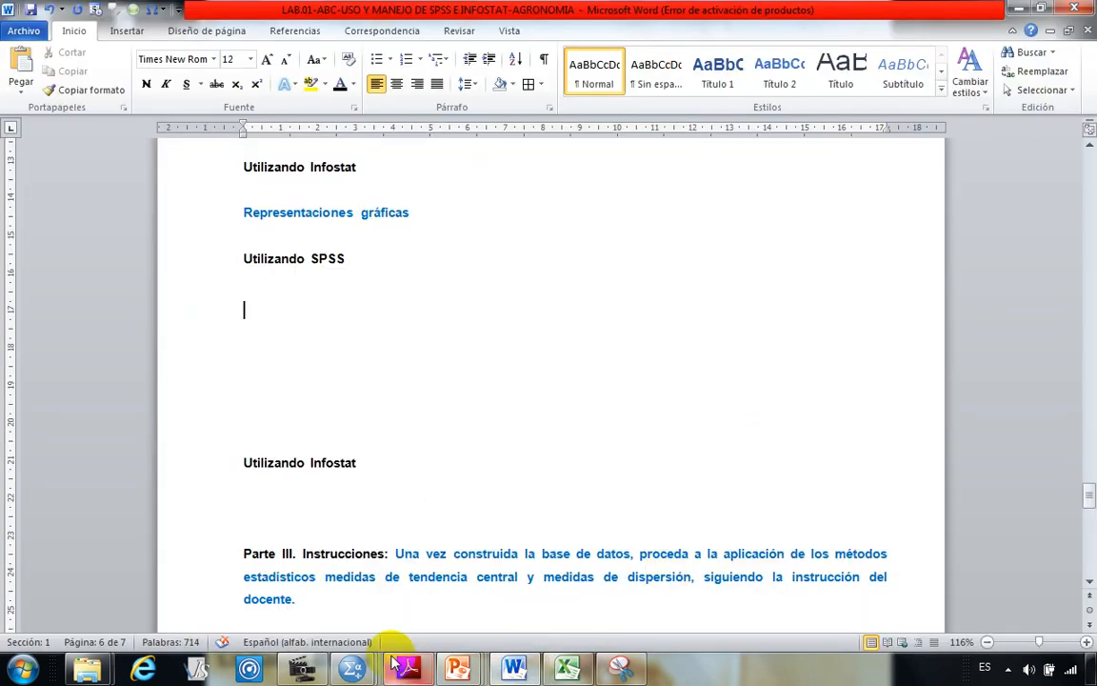
mouse_move(353, 667)
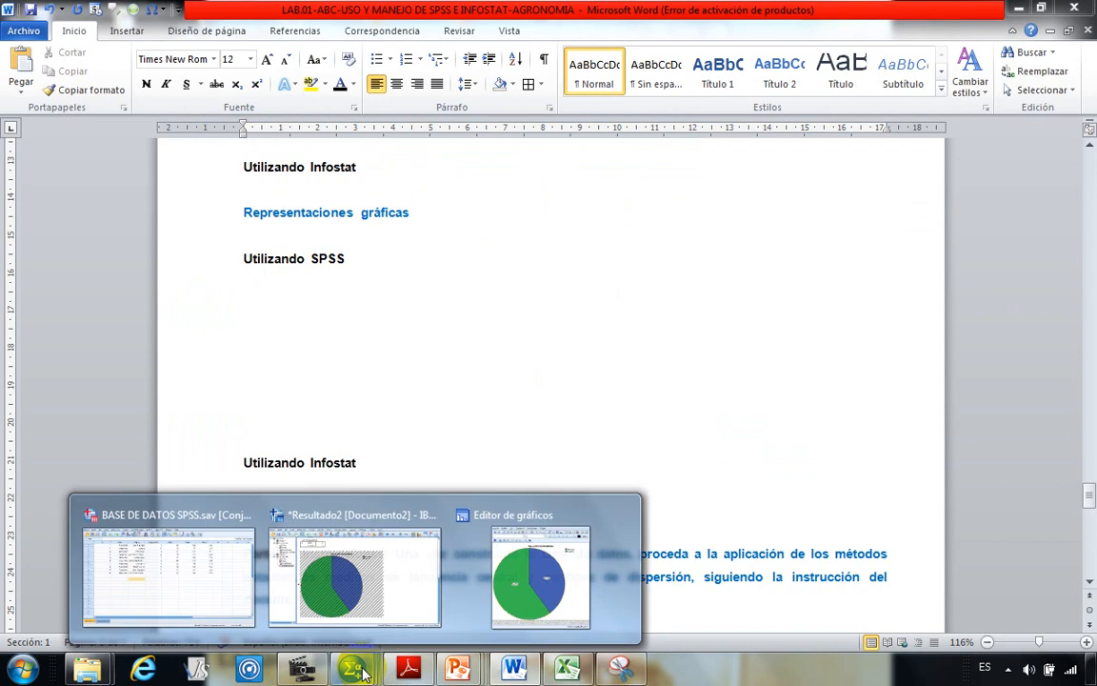
click(565, 569)
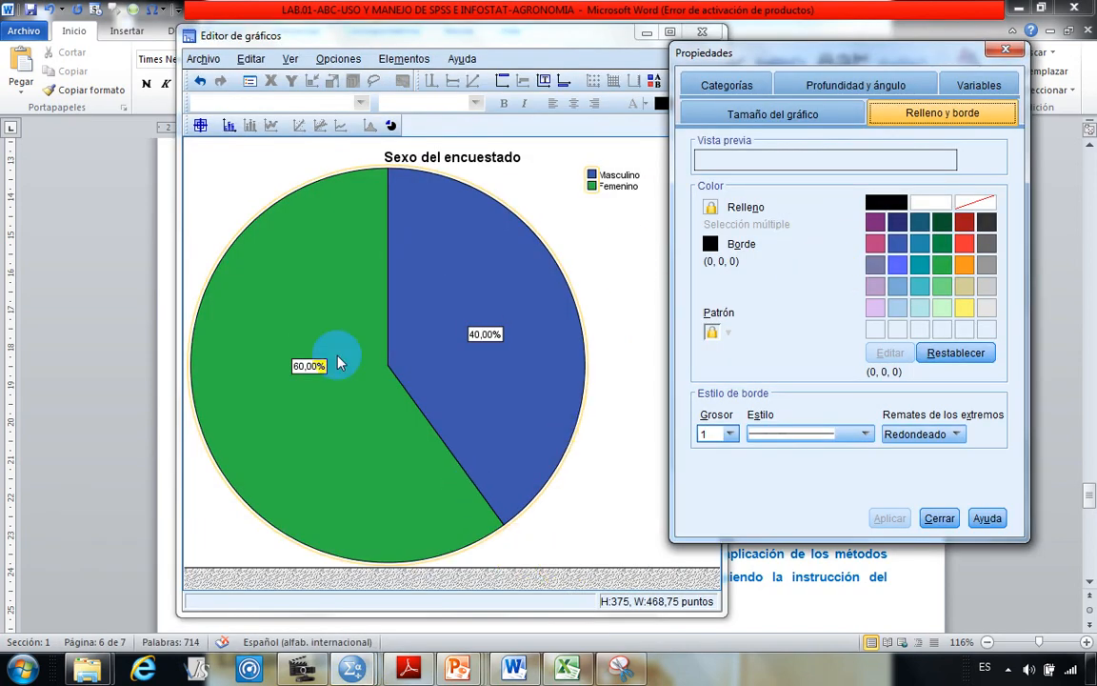
Step: Try to recolour the Femenino slice of the pie chart dark red (162, 22, 25)
double_click(335, 279)
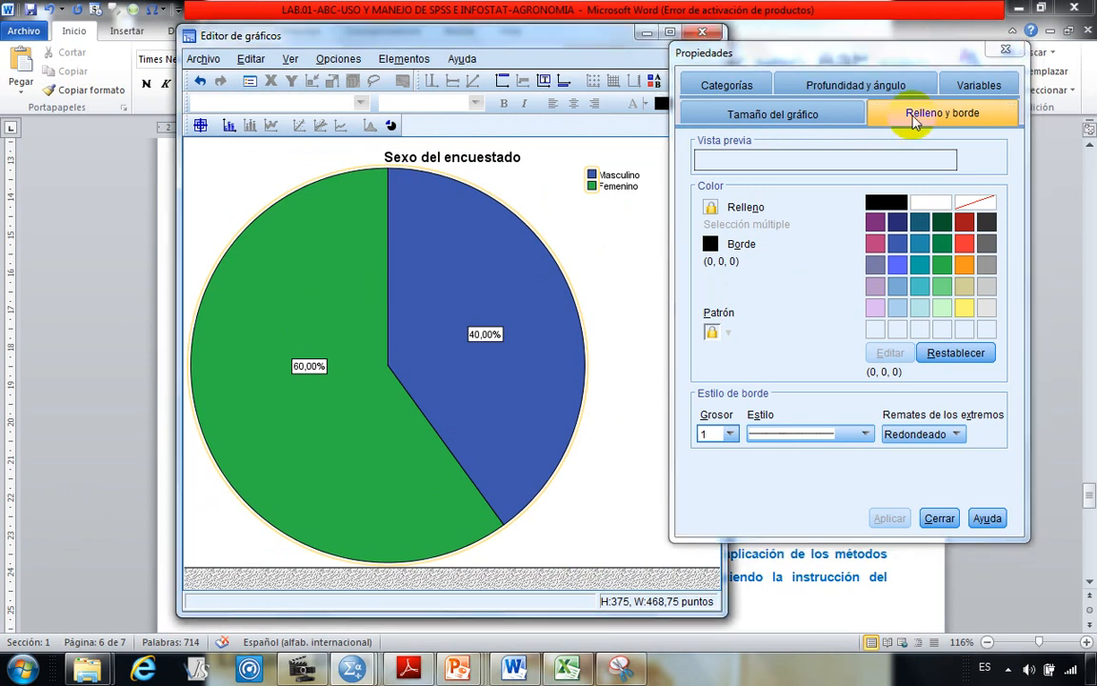
click(917, 115)
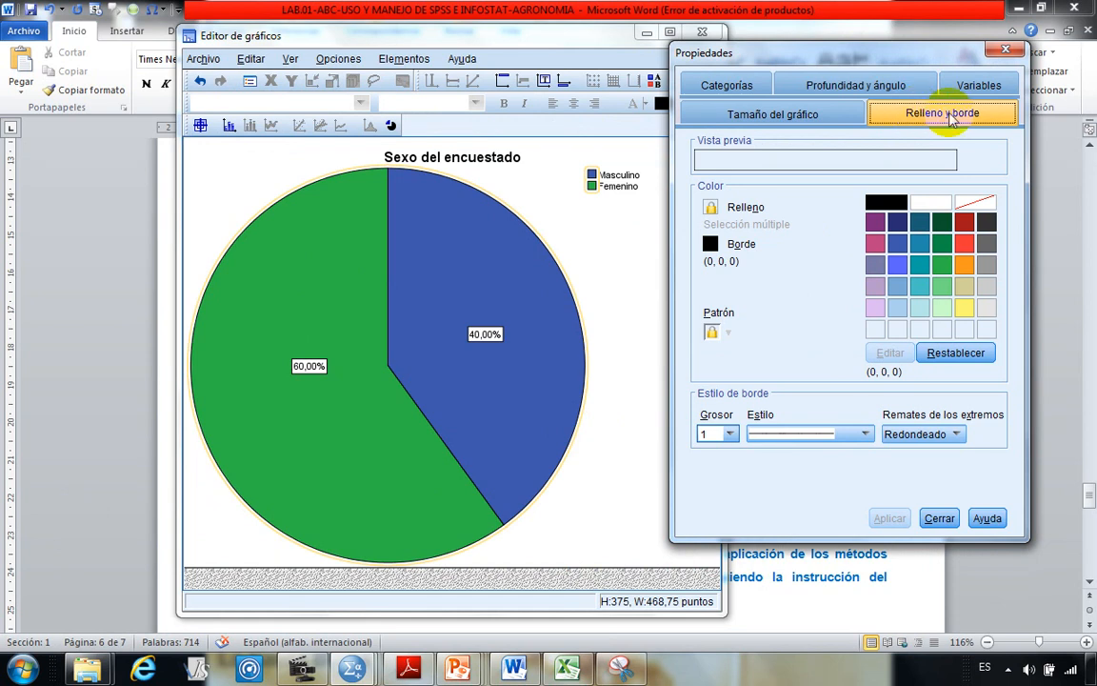
double_click(346, 276)
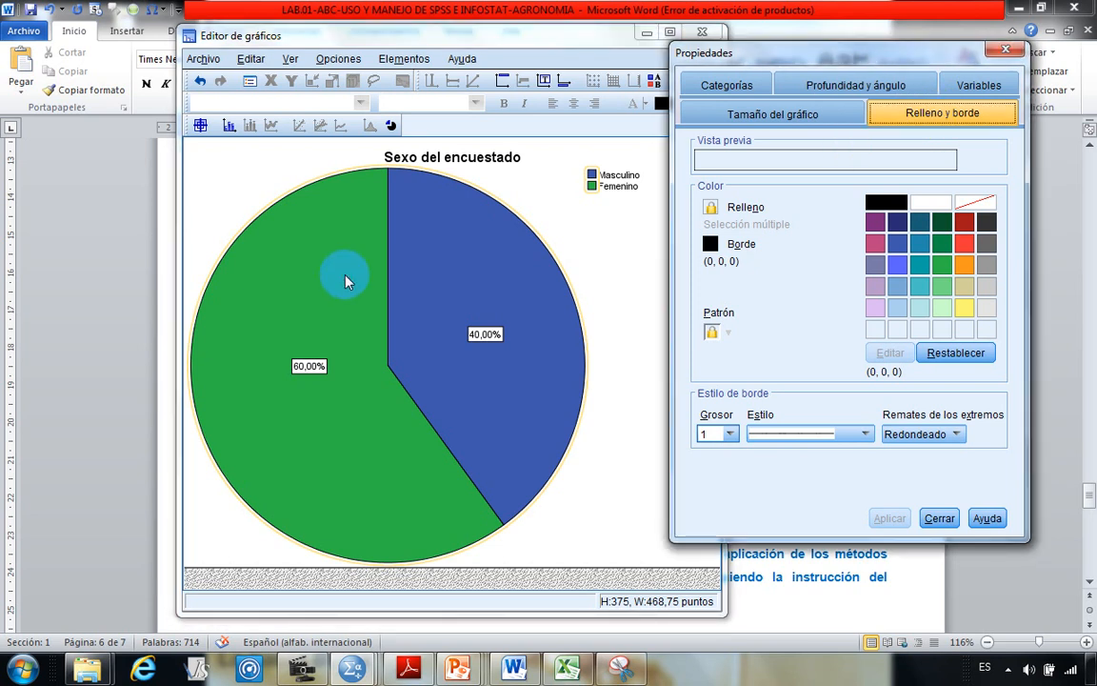
drag(529, 35, 468, 44)
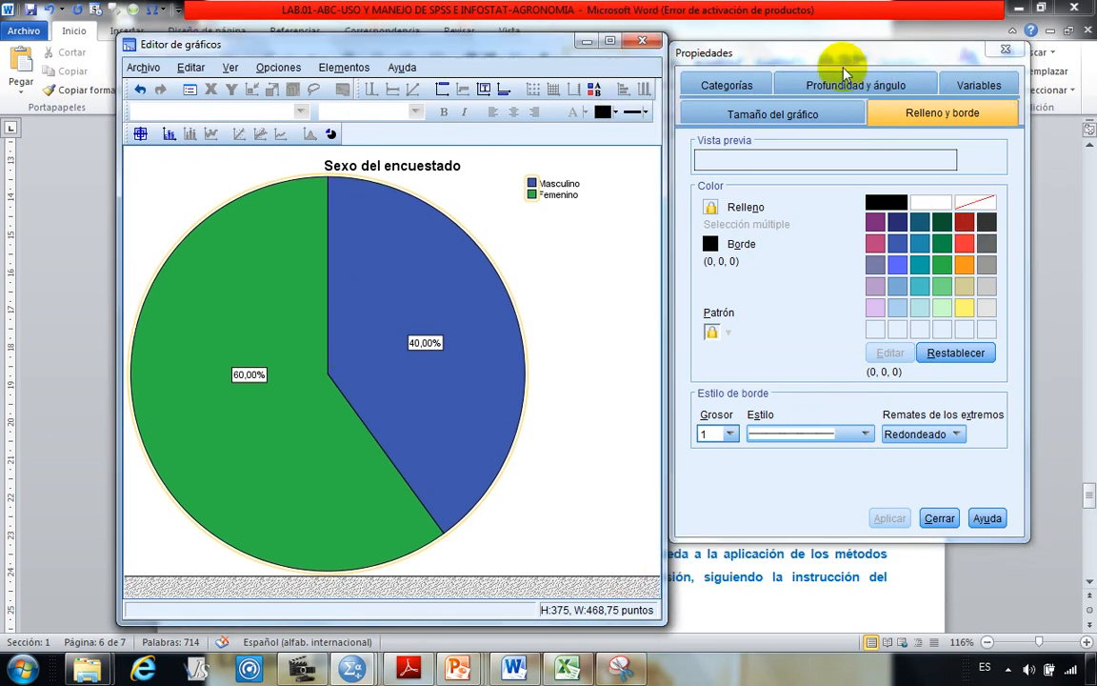
drag(857, 56, 889, 65)
click(266, 296)
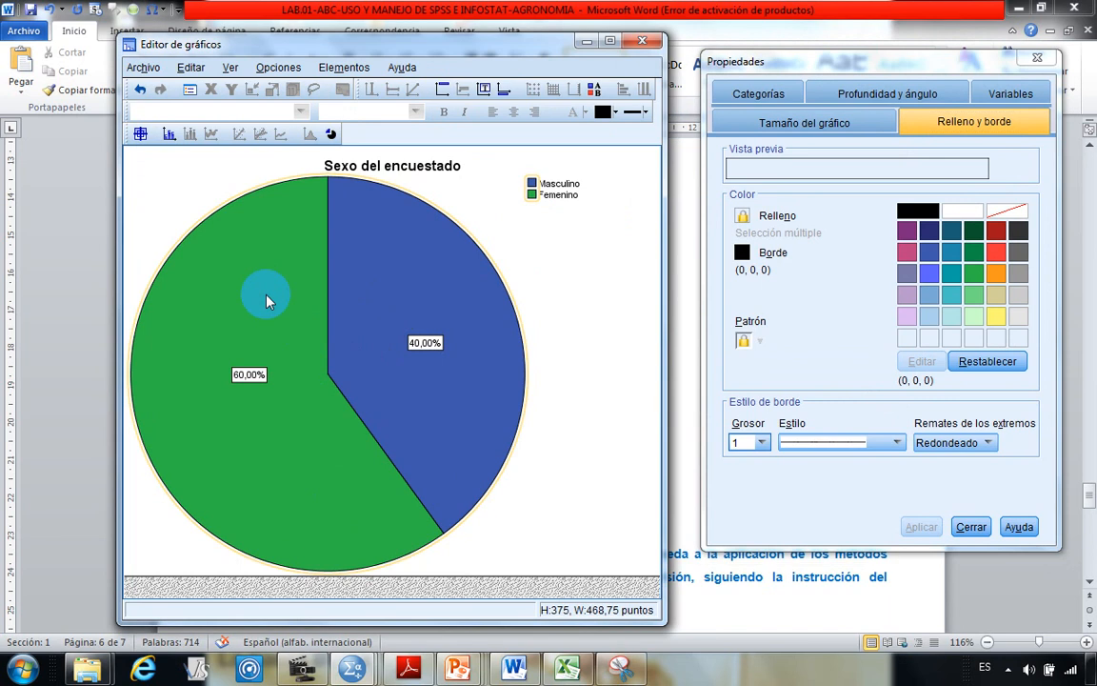
click(997, 249)
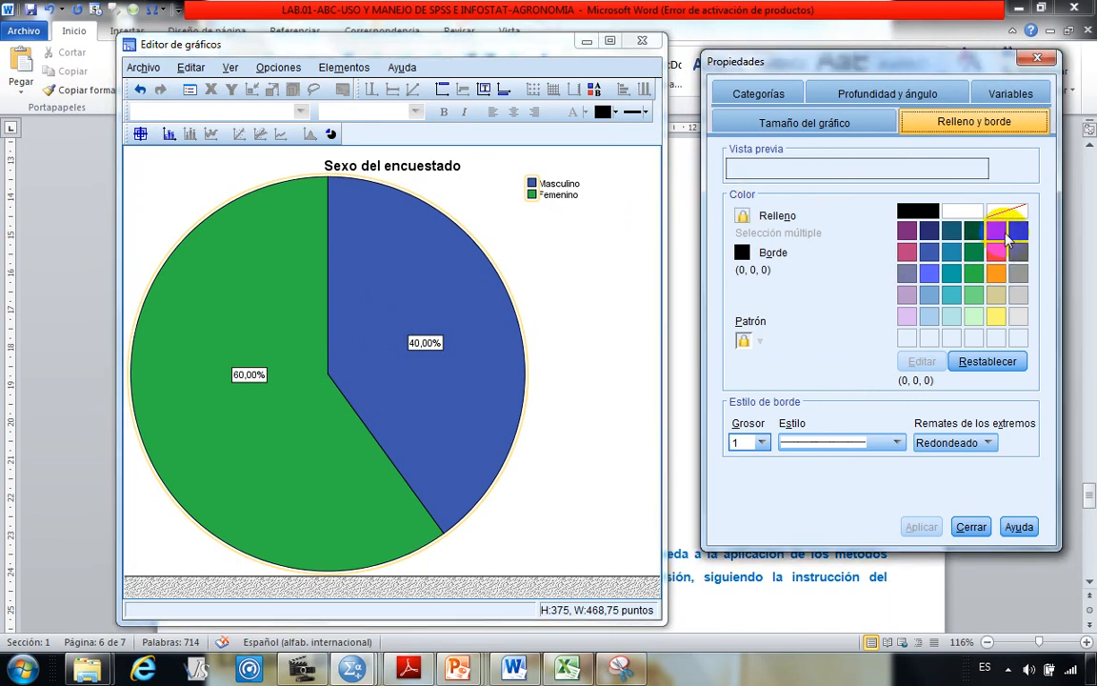
click(998, 238)
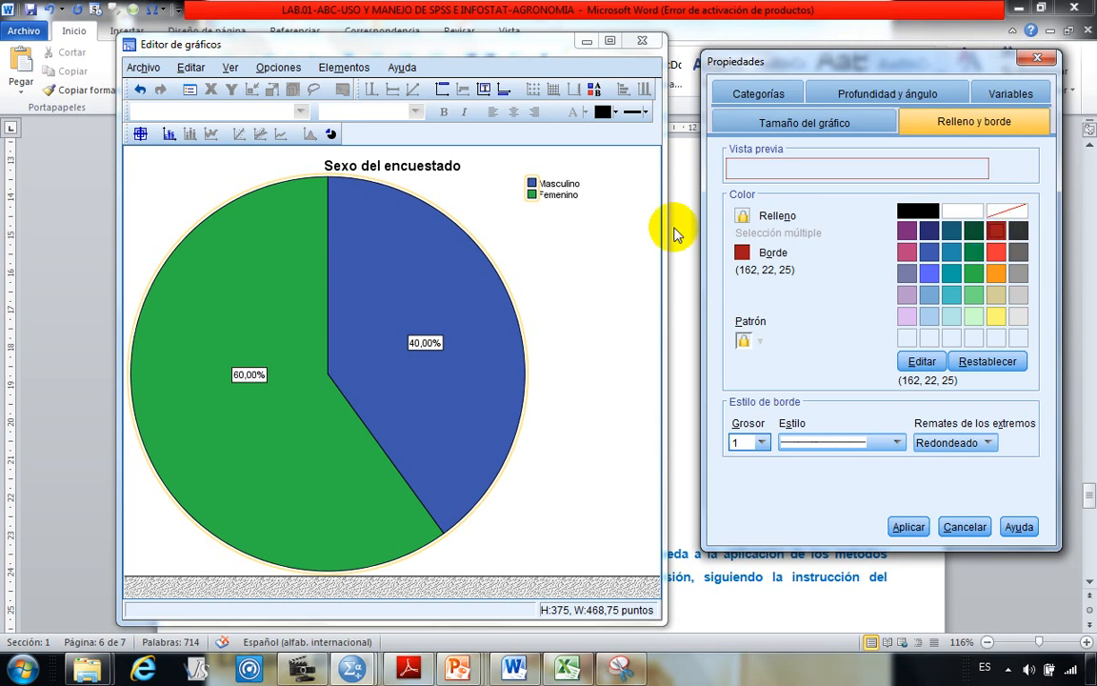
click(952, 126)
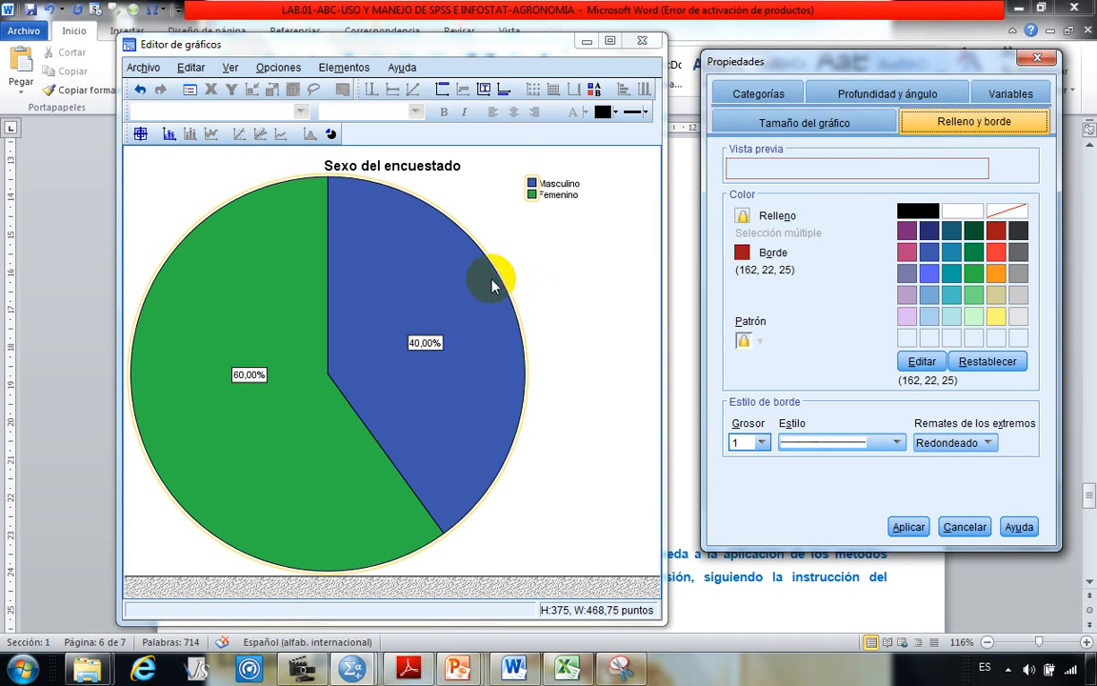
click(253, 276)
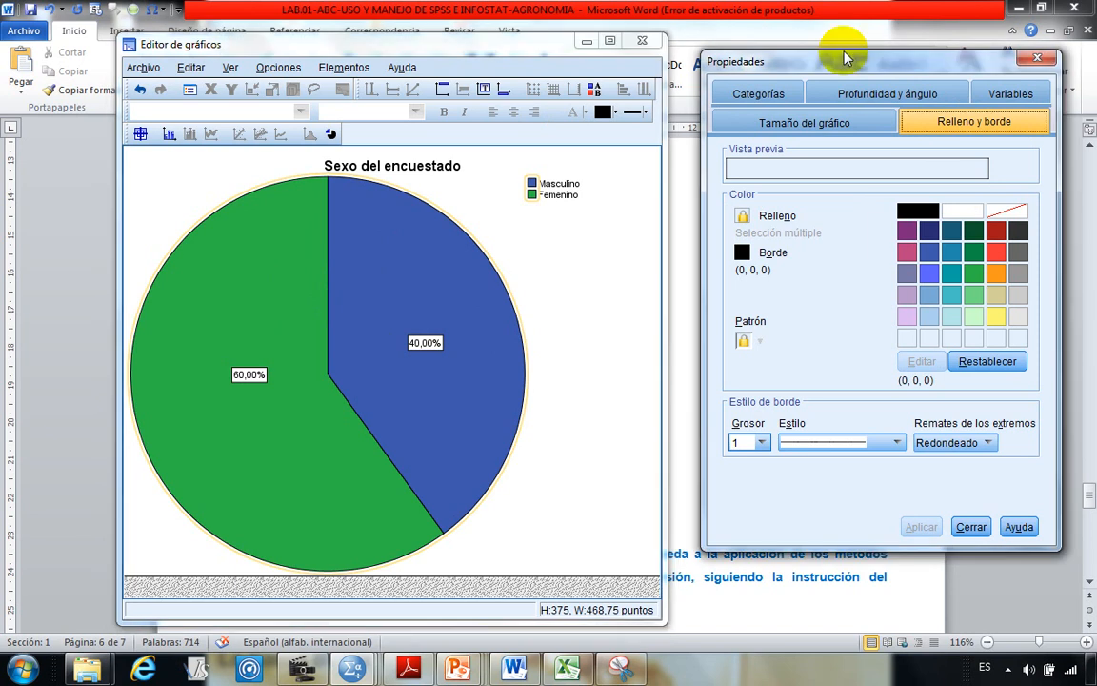
Step: Close the properties window and reopen the fill and border settings from the Femenino slice
drag(844, 57, 805, 70)
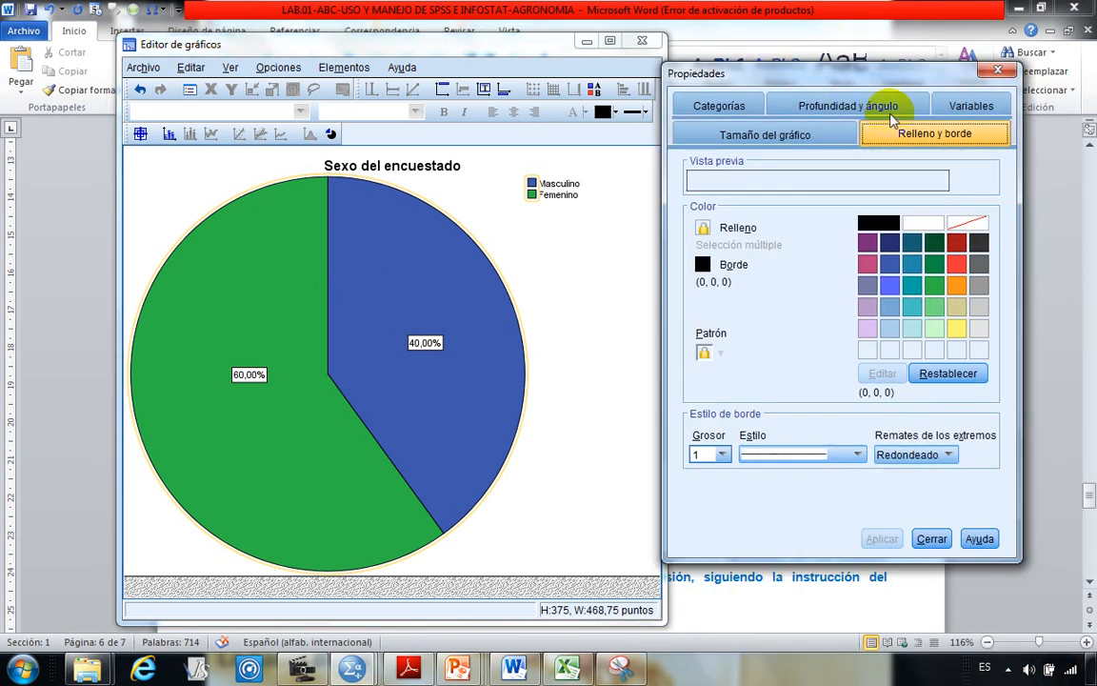
click(385, 345)
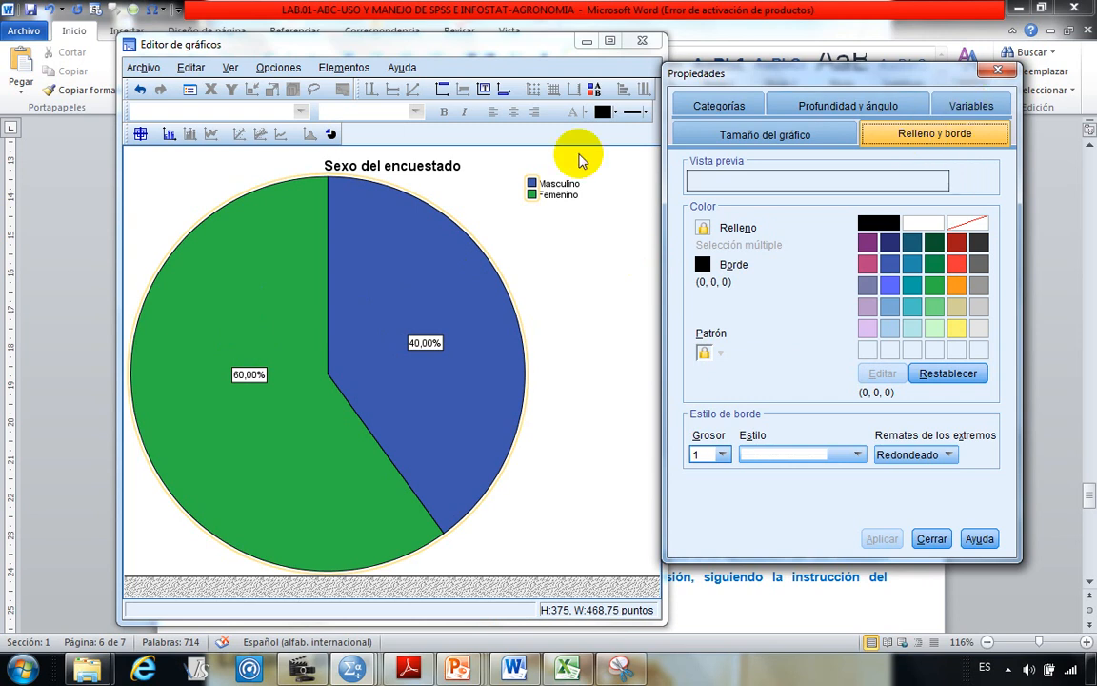
click(1003, 71)
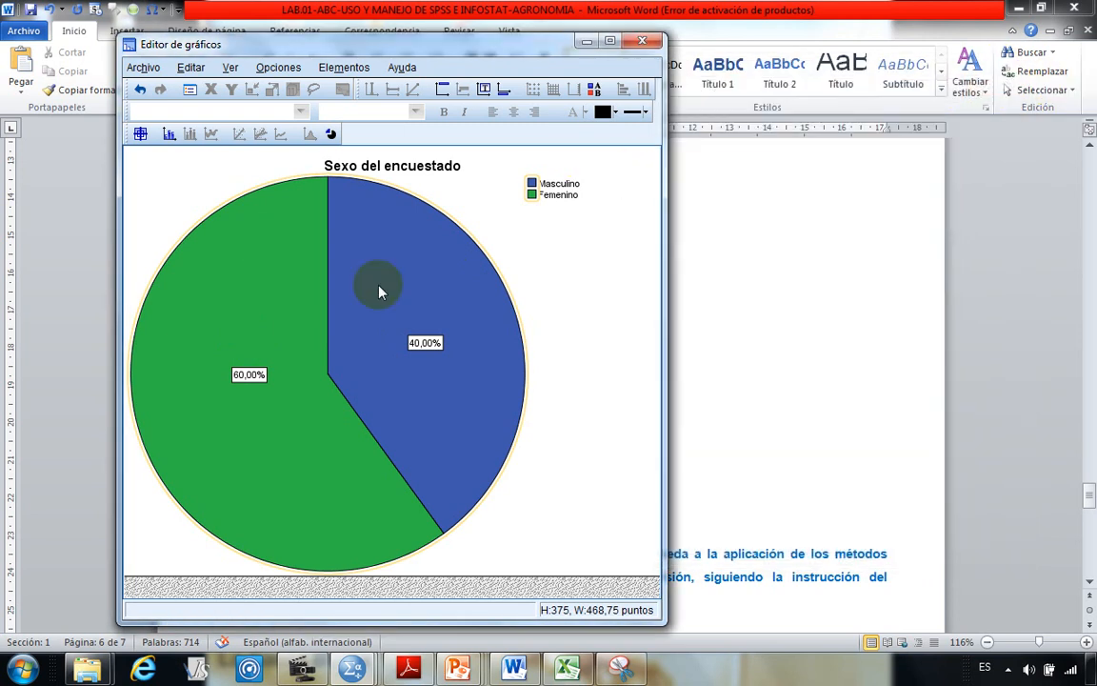
double_click(235, 285)
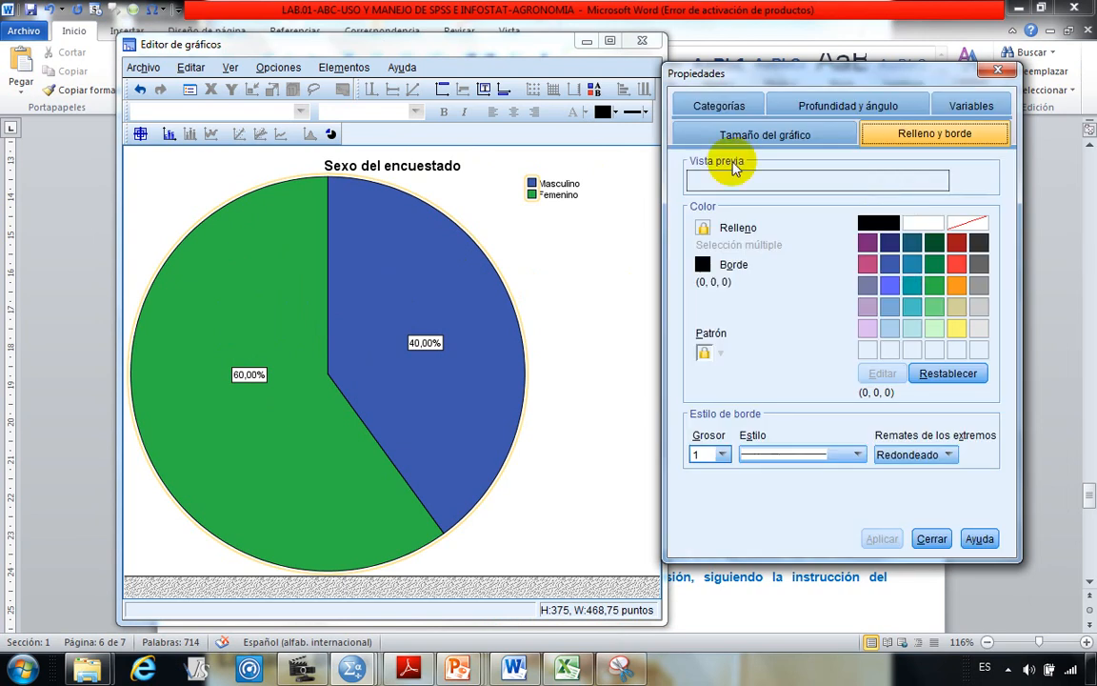
click(918, 136)
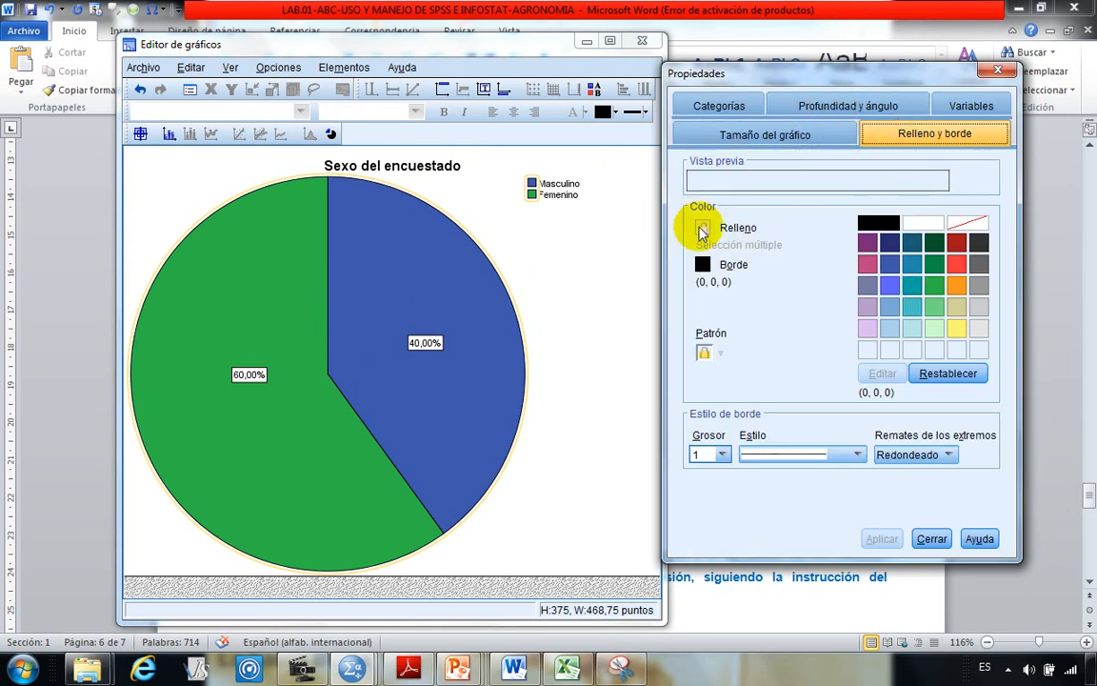
Step: Try the 3D effect on the pie chart and check its category and fill settings
click(831, 103)
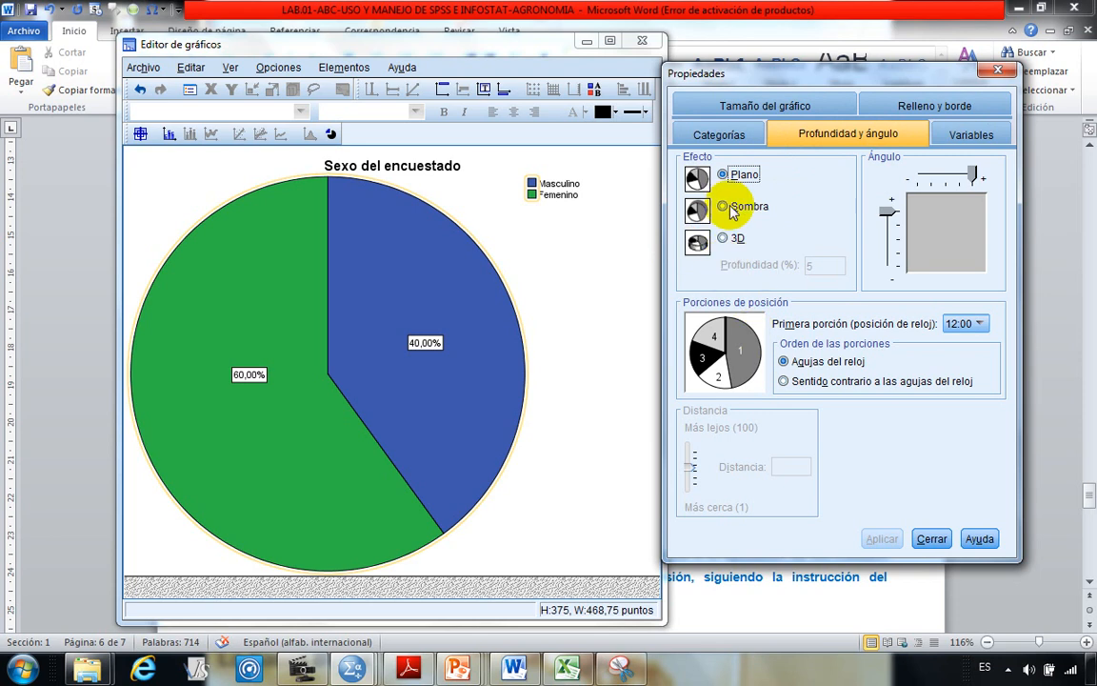
click(723, 238)
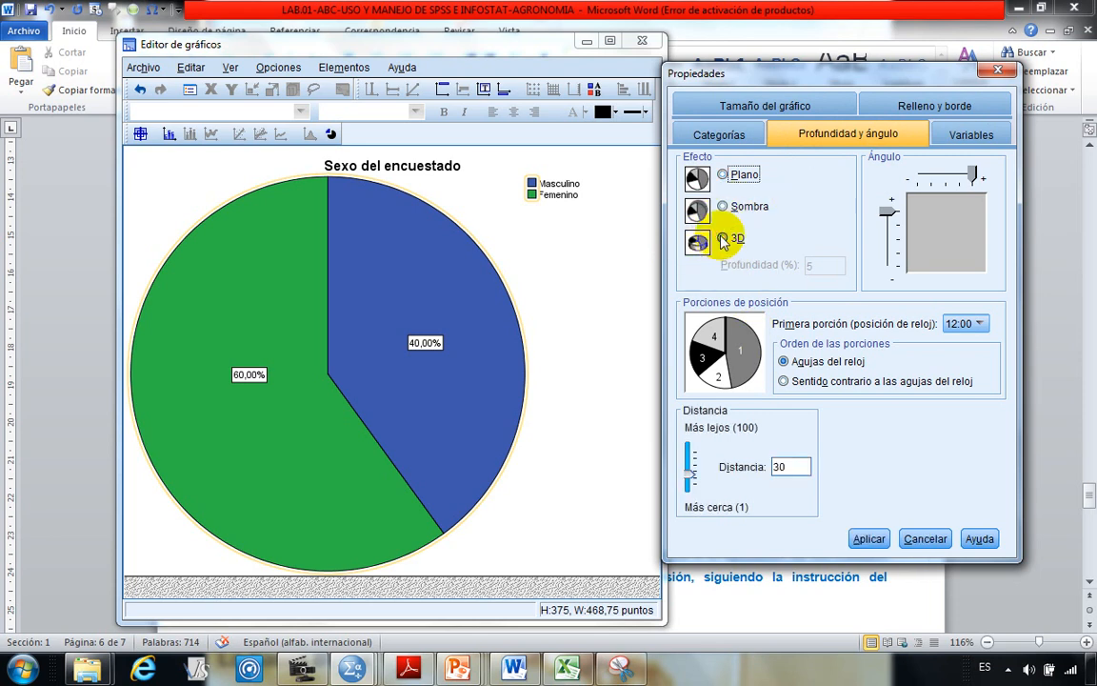
click(722, 238)
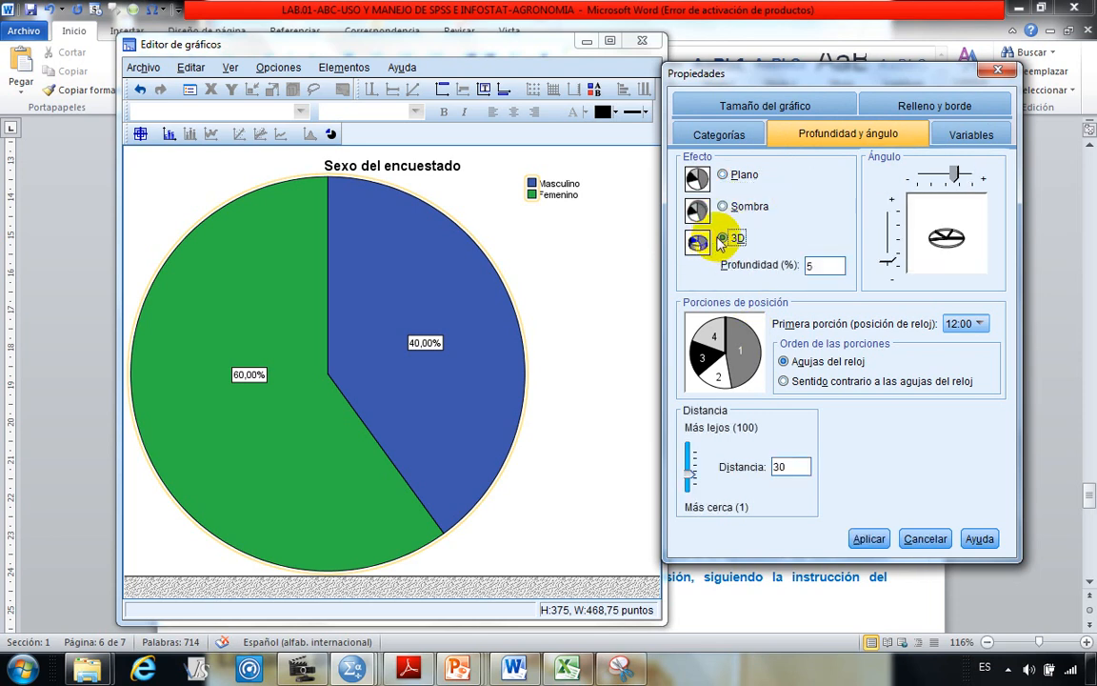
click(716, 136)
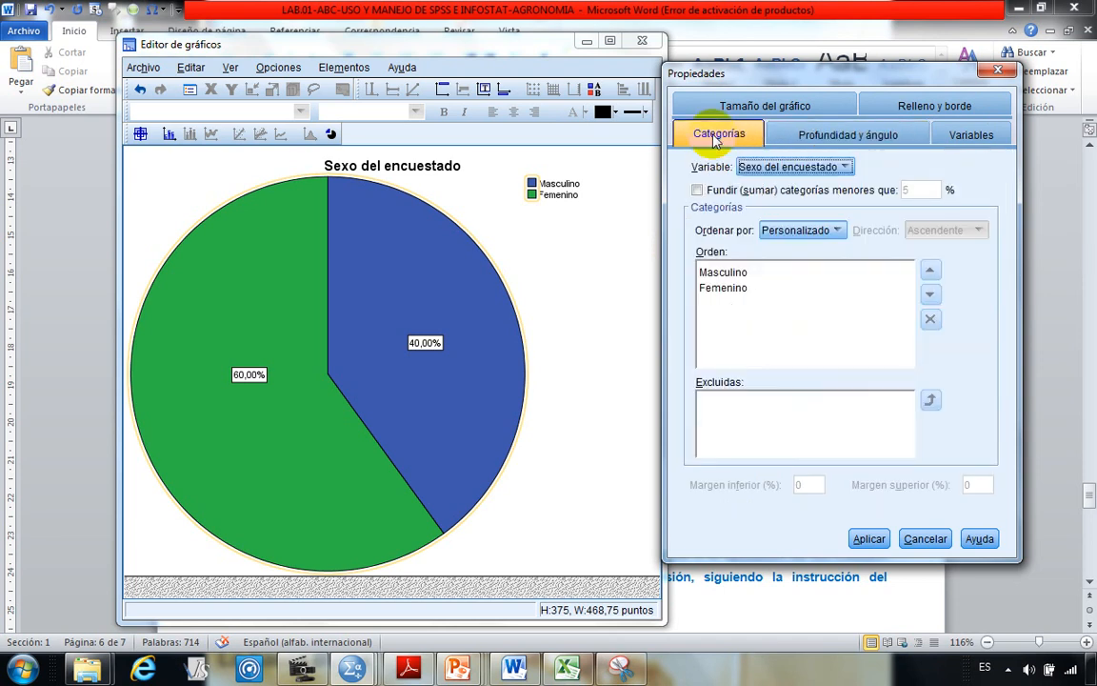
click(879, 111)
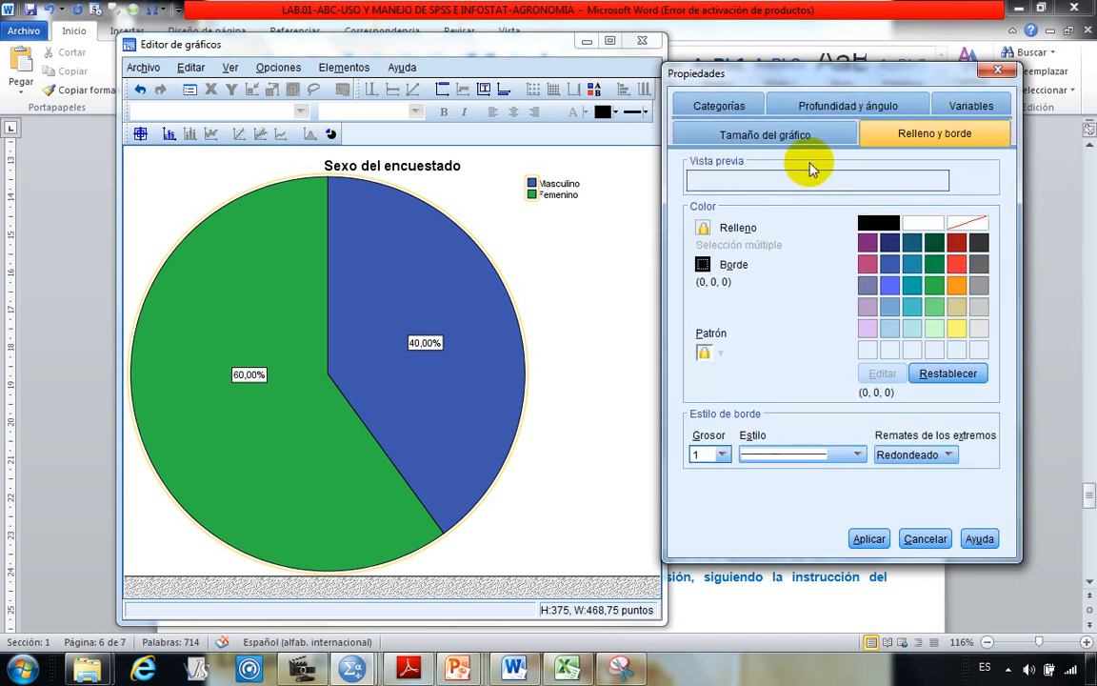
click(702, 229)
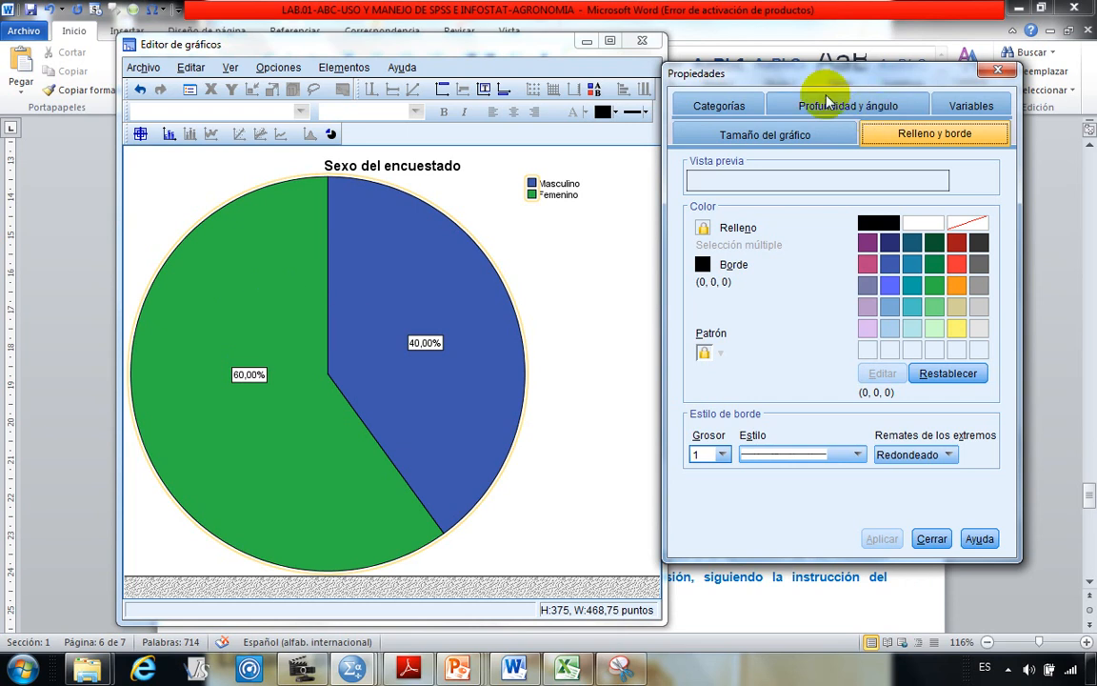
drag(837, 79, 869, 55)
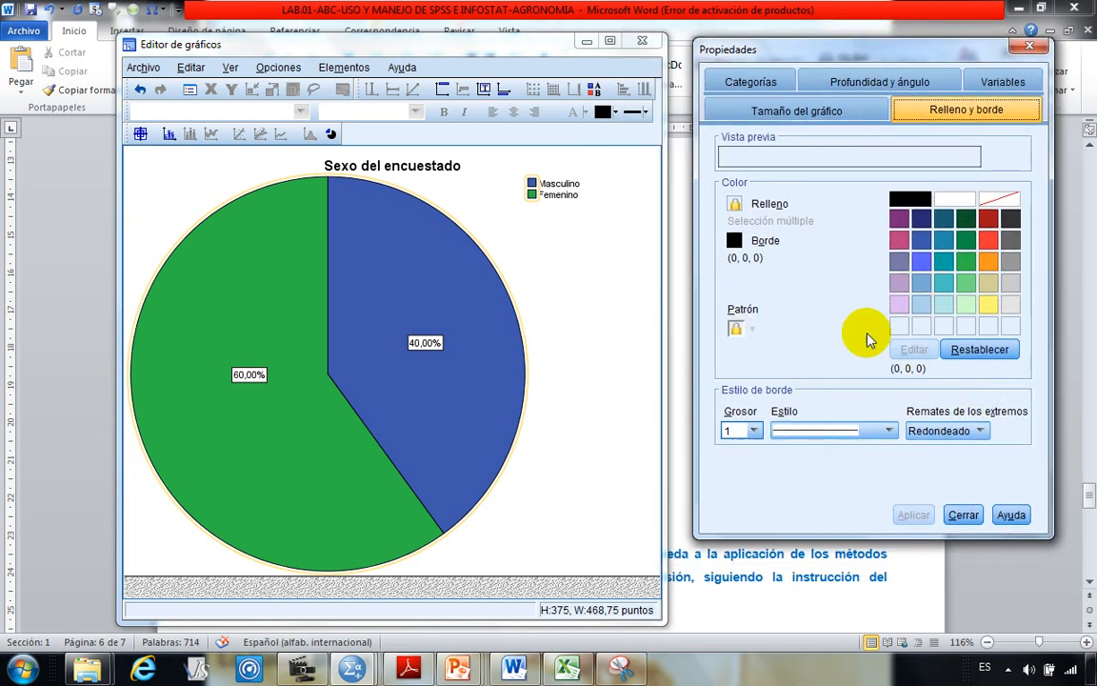
click(737, 204)
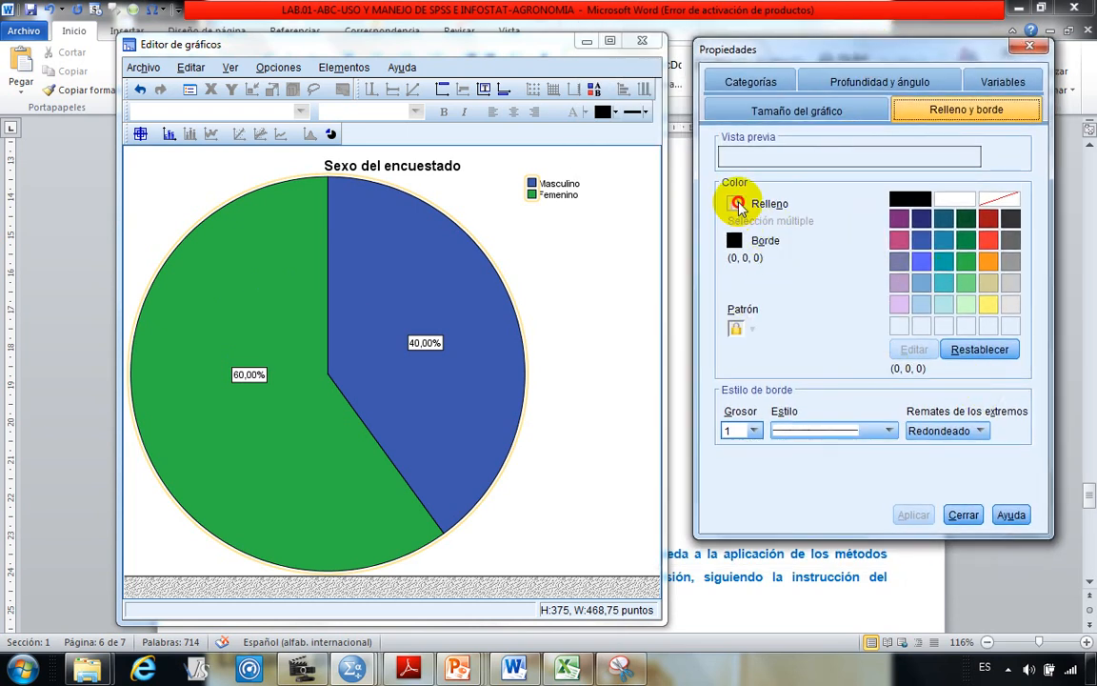
click(990, 218)
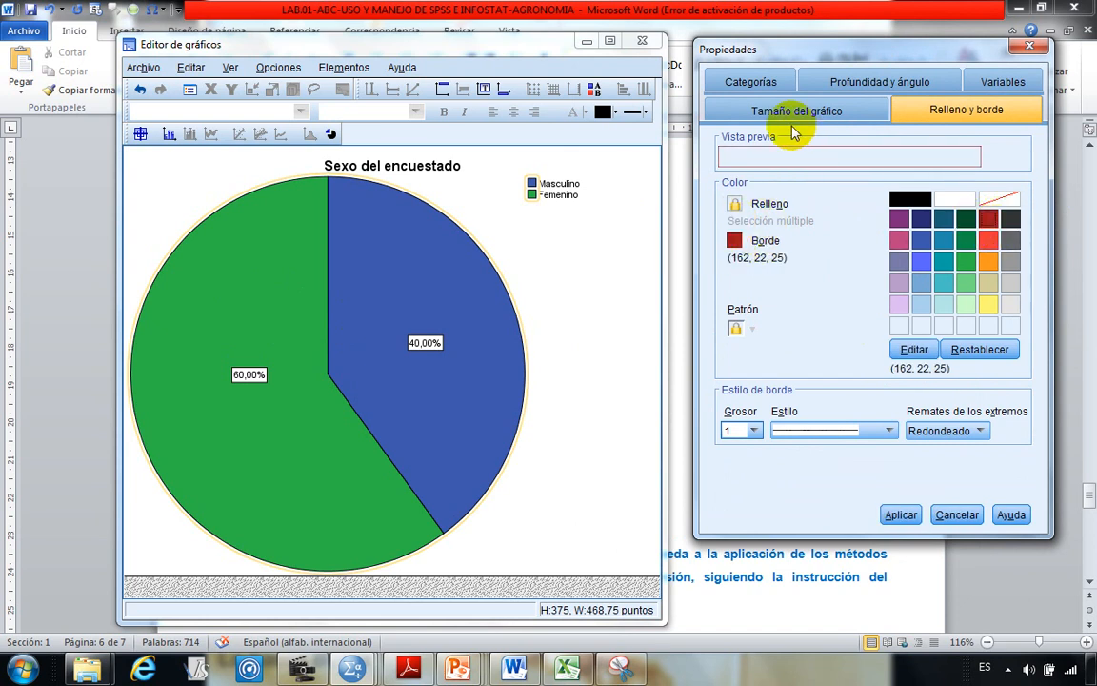
click(738, 81)
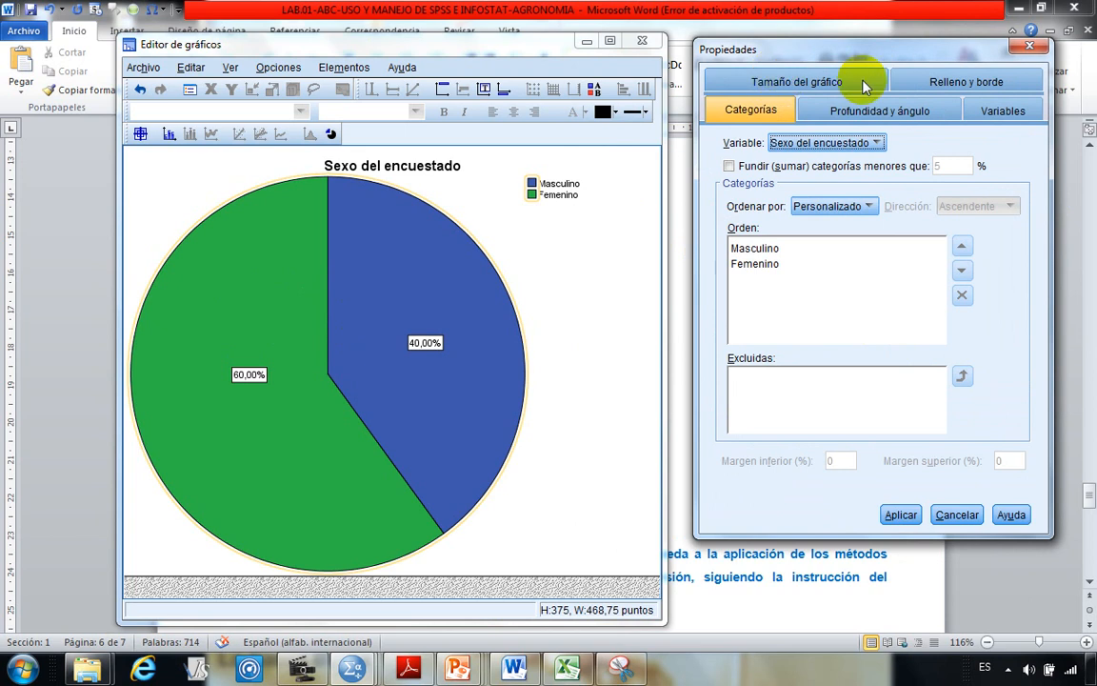
click(976, 80)
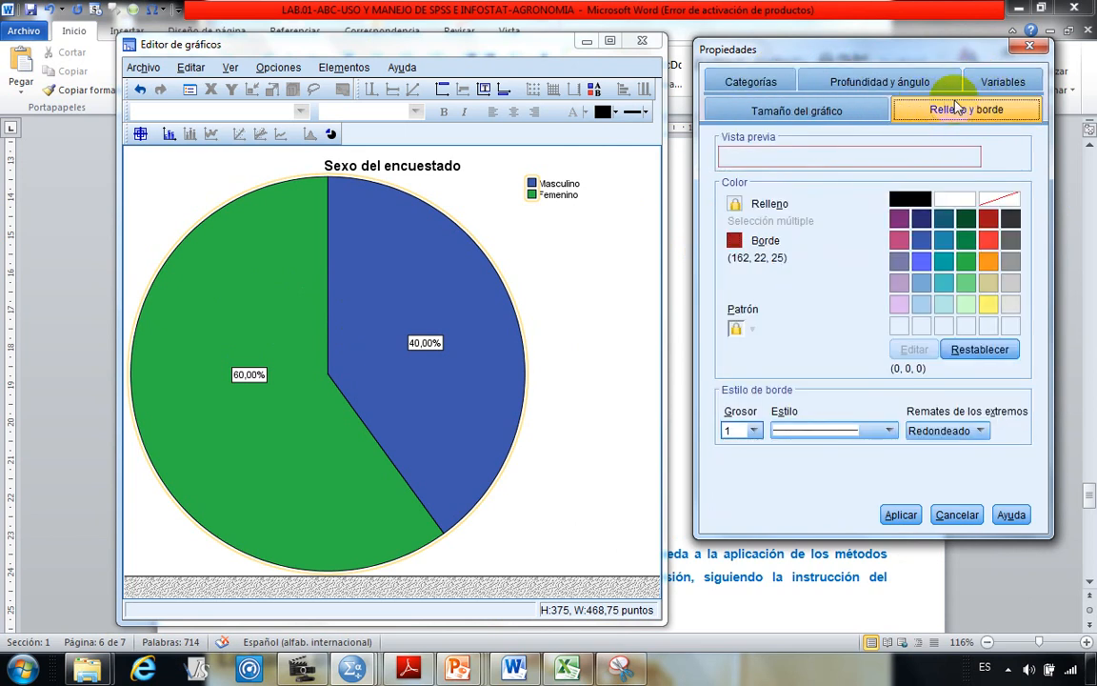
Step: Select only the Femenino slice of the pie chart and apply a dark red fill (162, 22, 25)
click(261, 284)
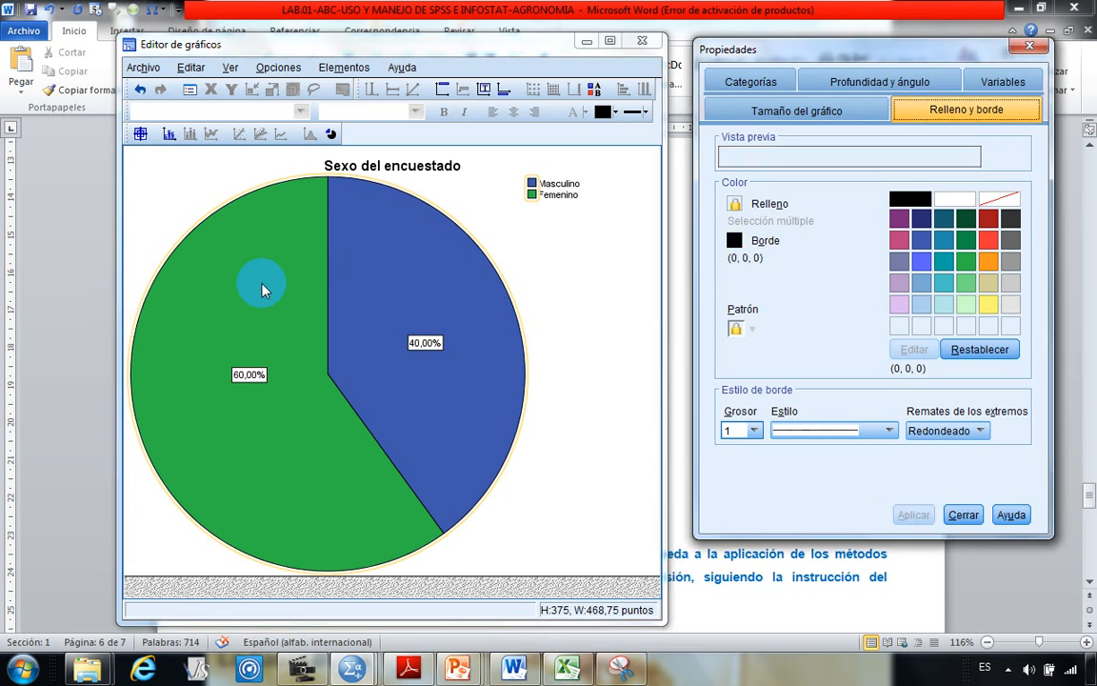
double_click(262, 285)
double_click(262, 285)
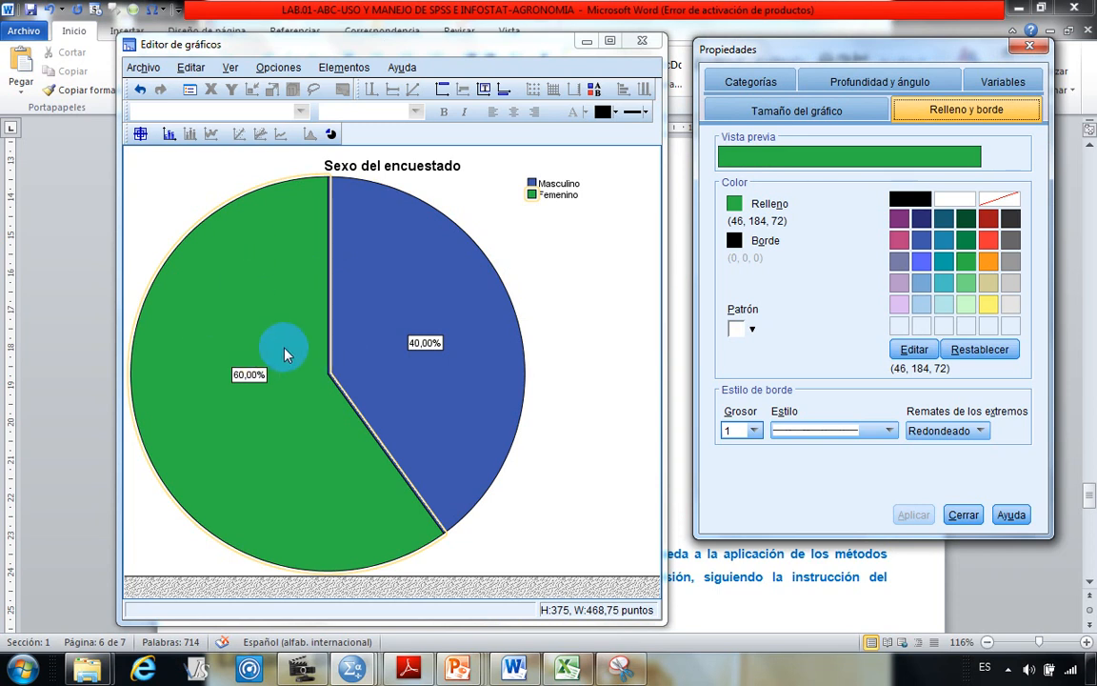
click(988, 218)
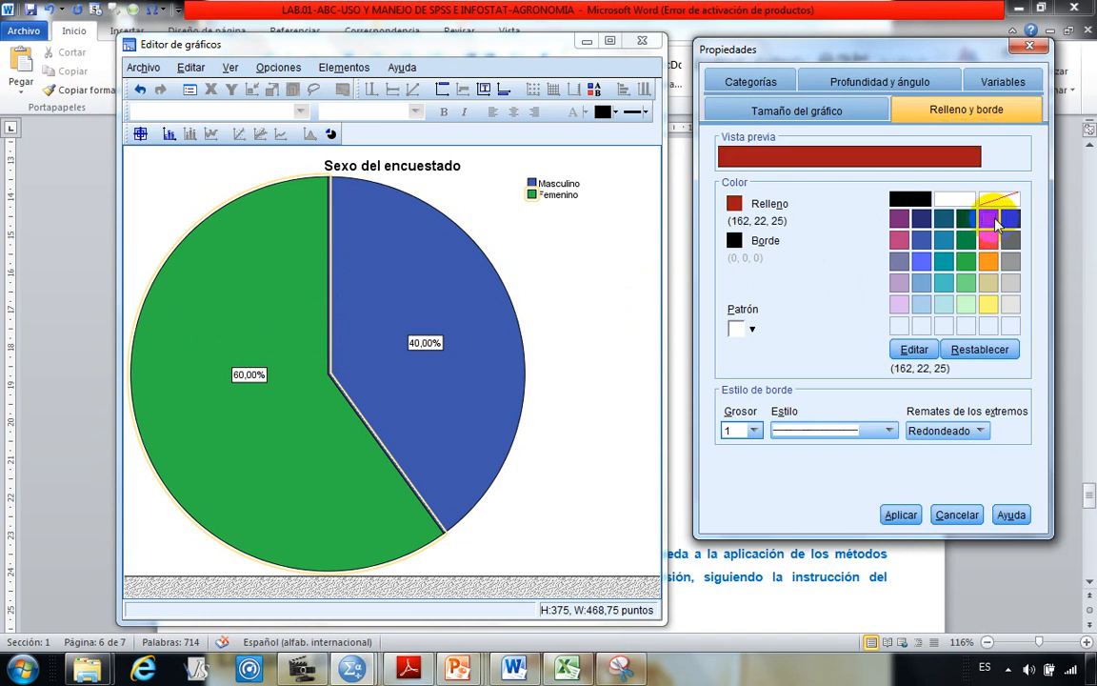
click(901, 515)
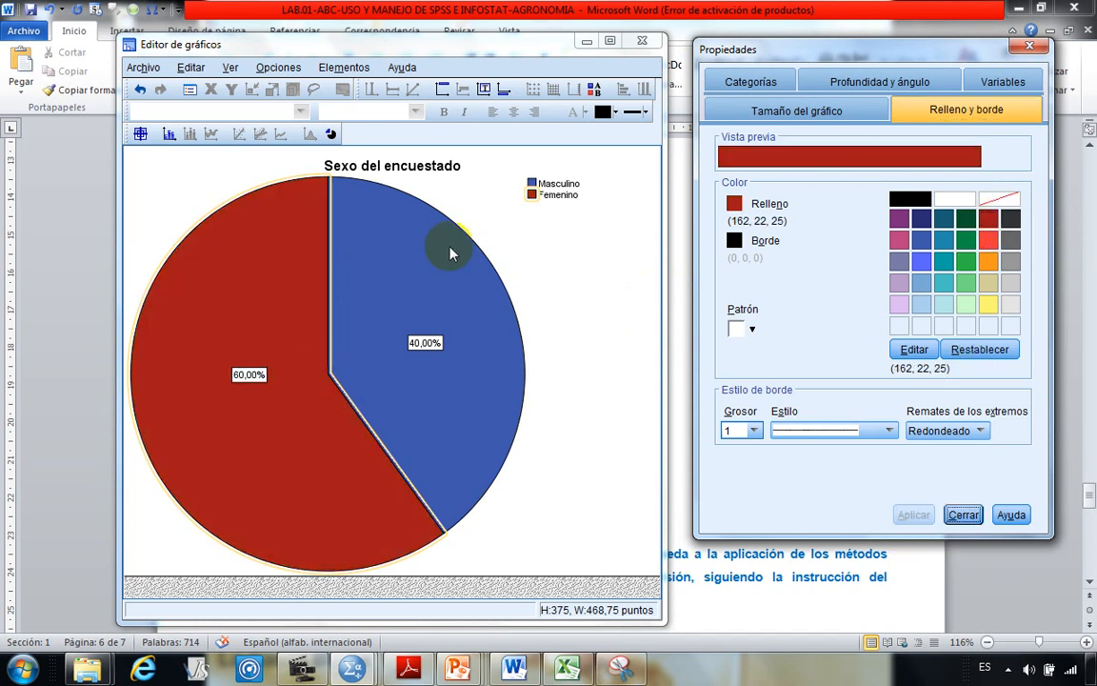
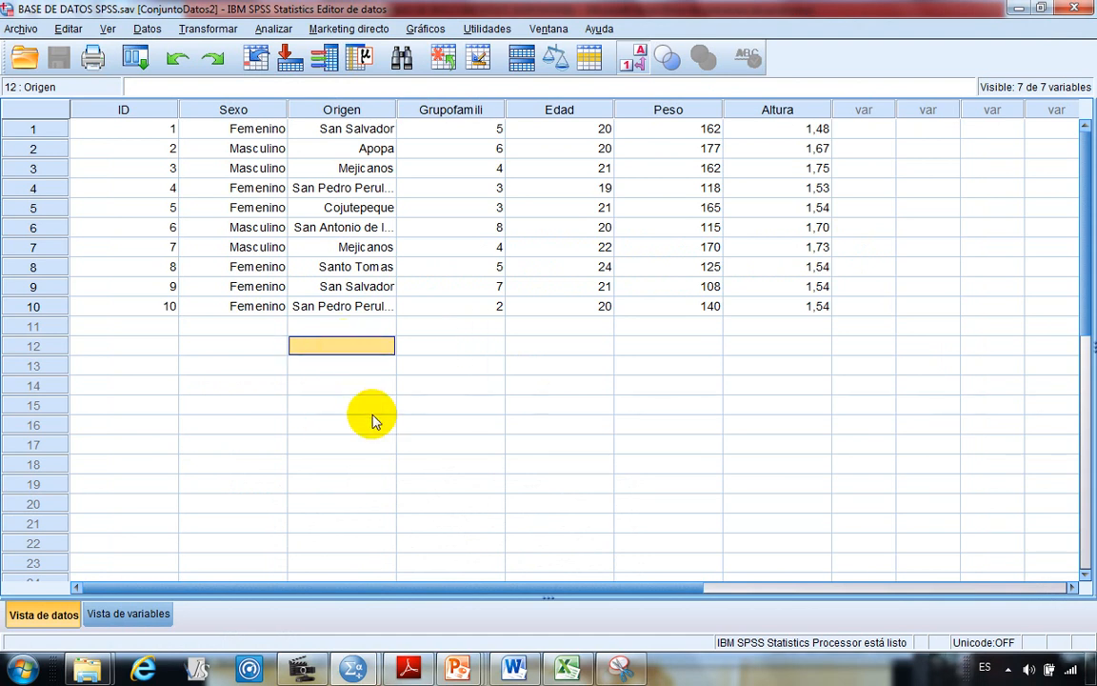
Step: Open the Frequencies analysis and replace Sexo del encuestado with Peso del encuestado (libras) as the analysed variable
click(271, 28)
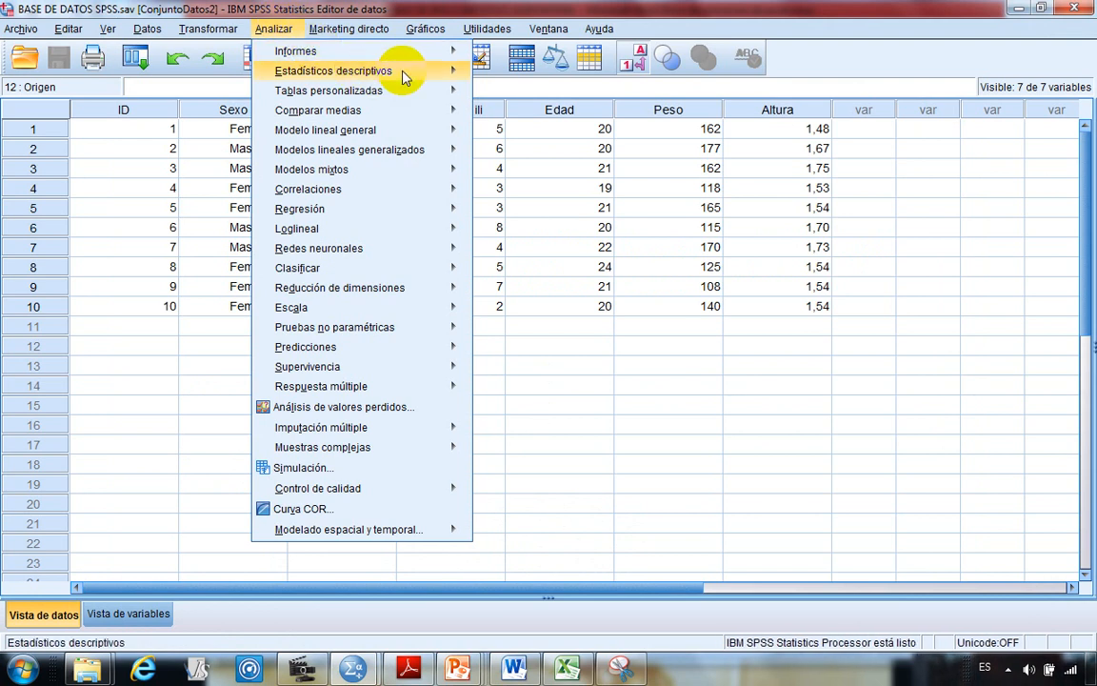
mouse_move(410, 72)
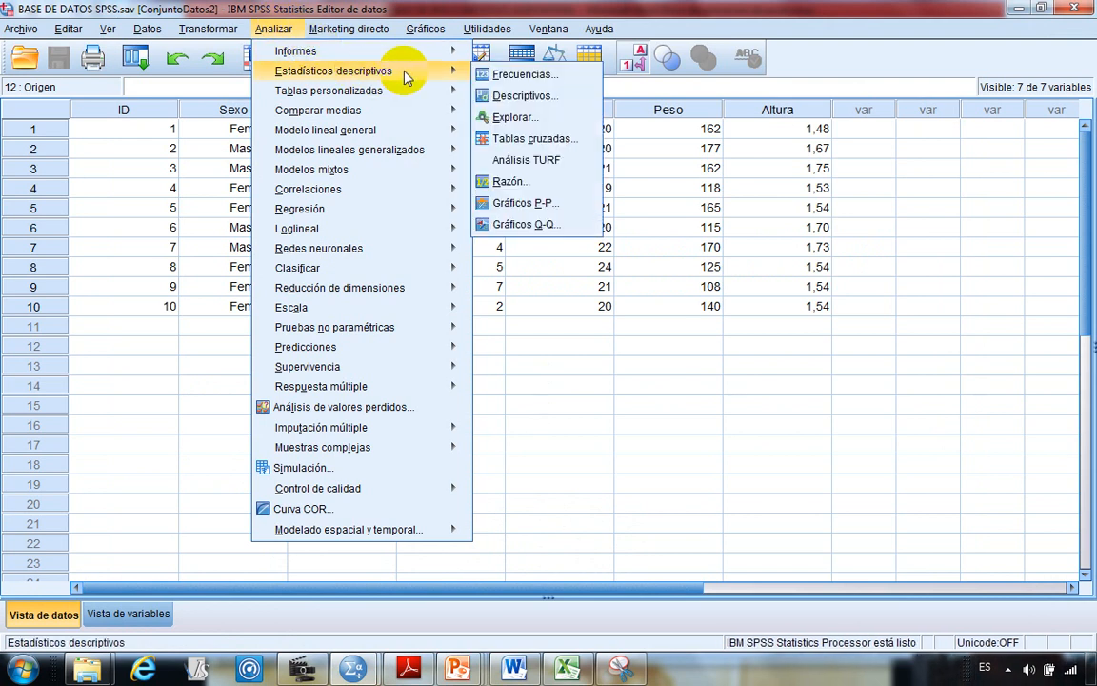
click(561, 76)
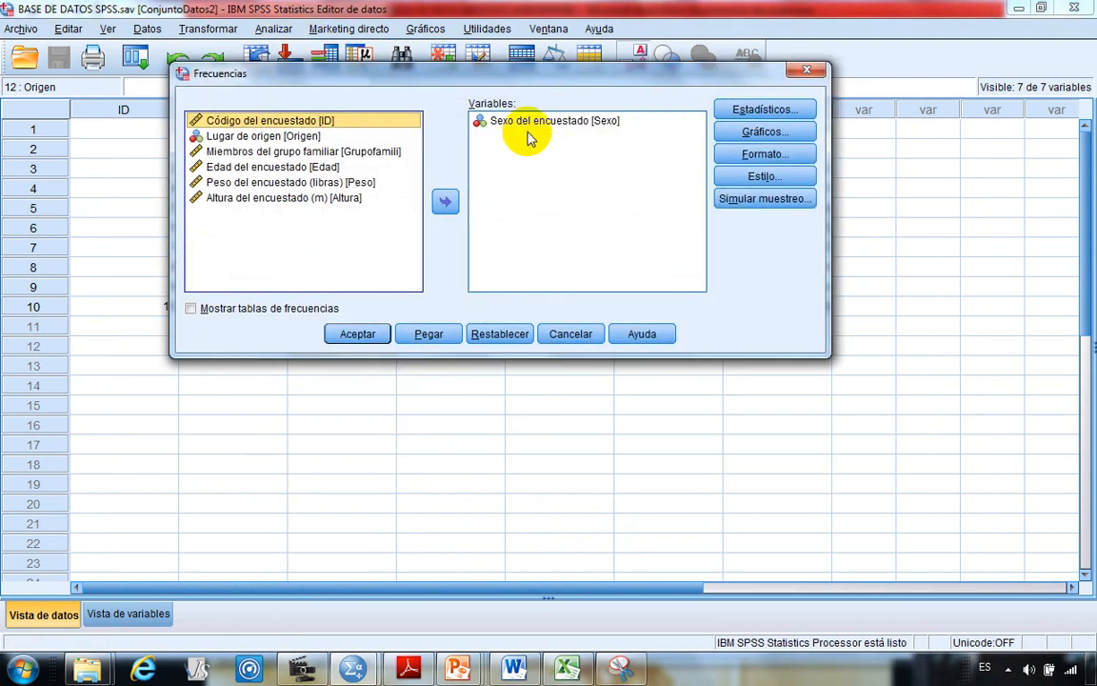
click(542, 121)
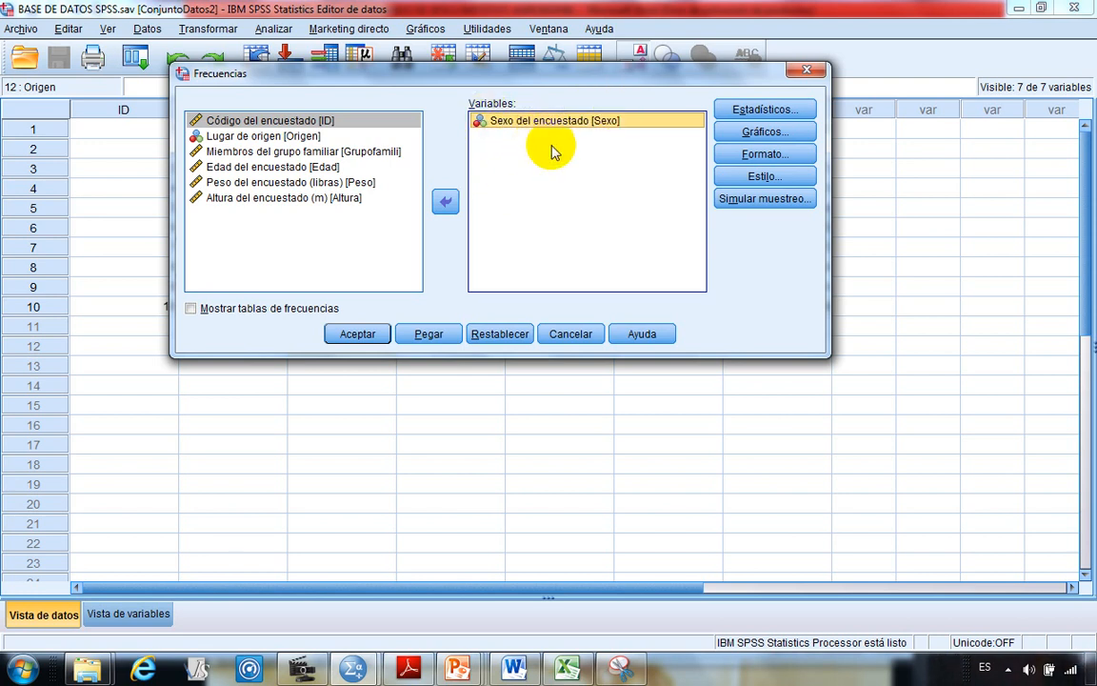
click(445, 200)
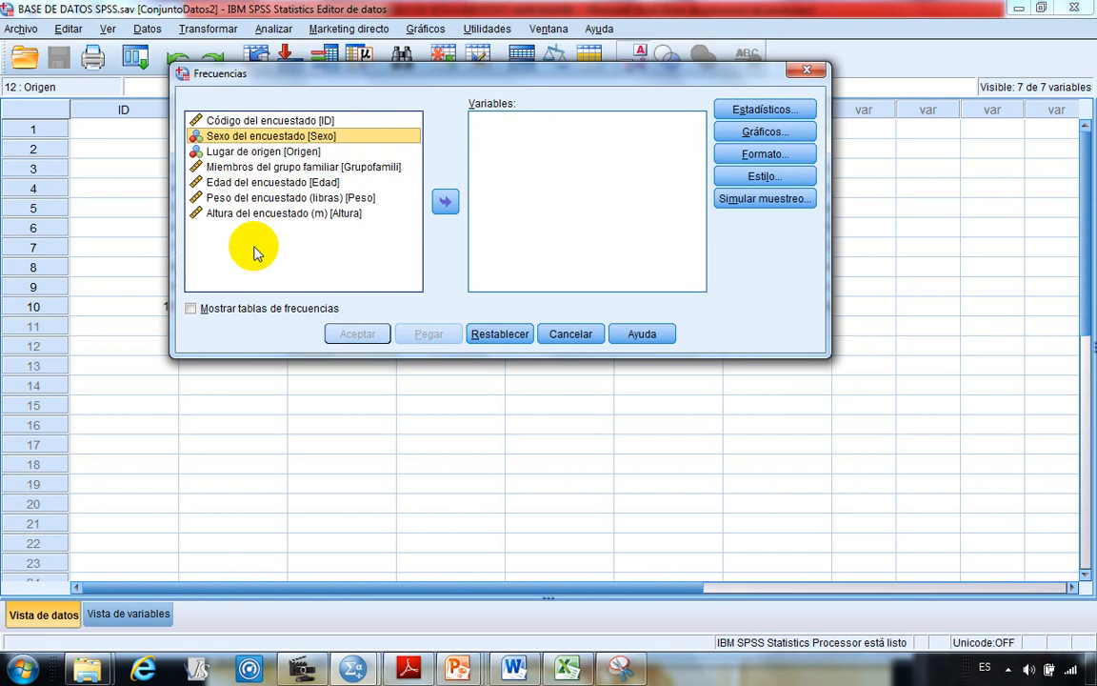
click(273, 199)
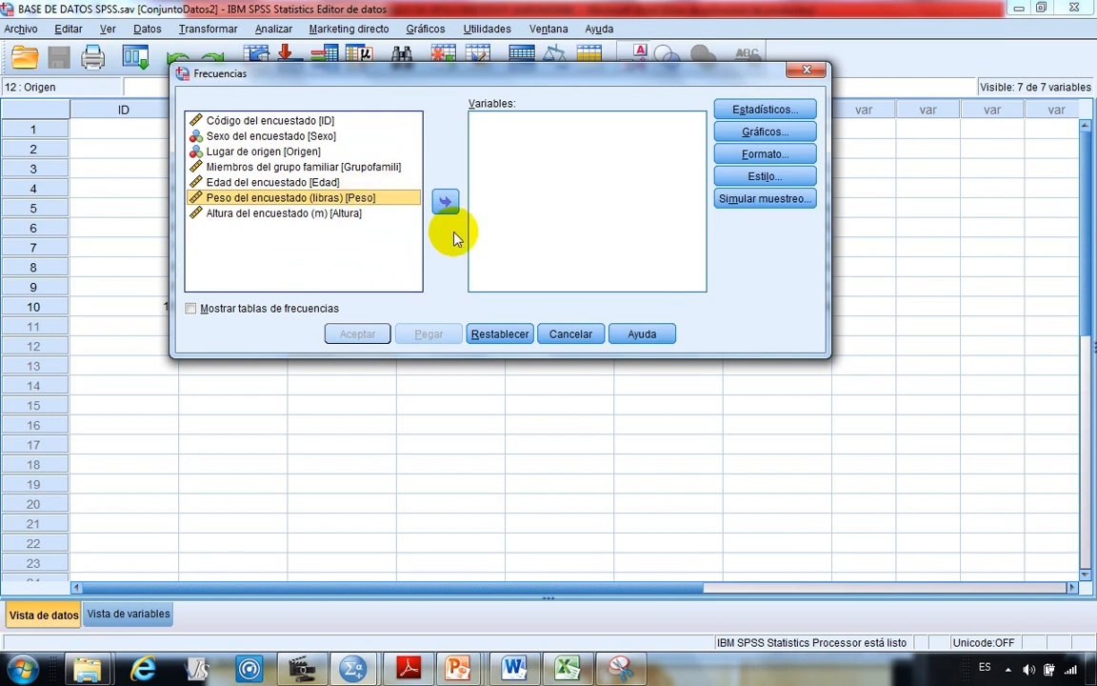
click(446, 202)
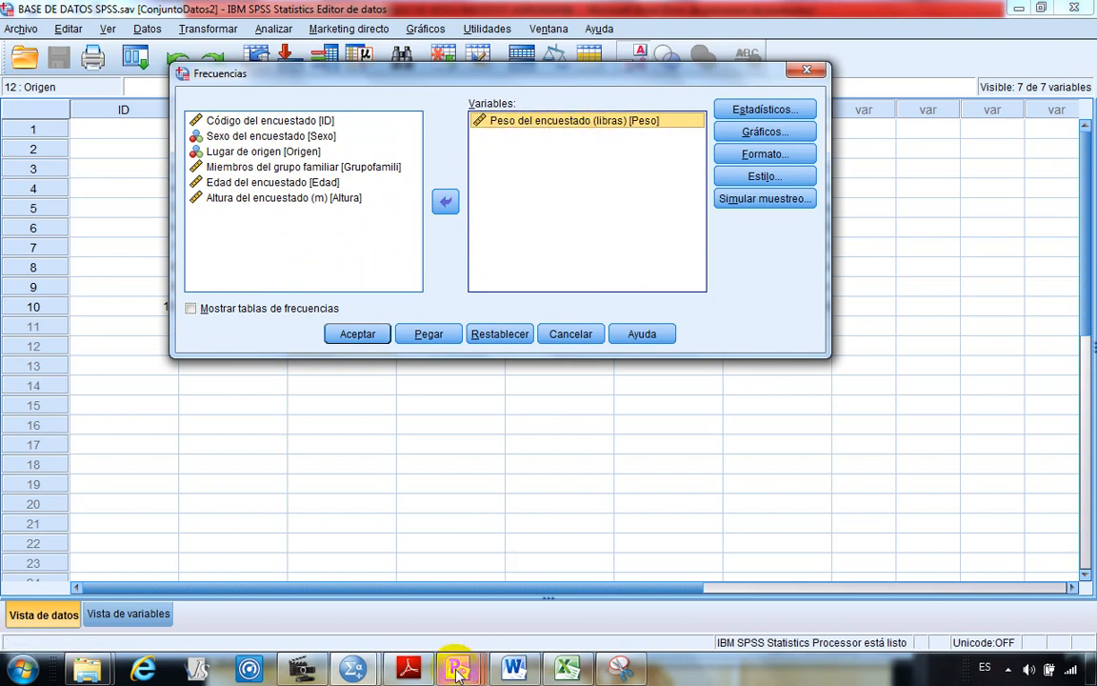
Step: Switch to the PowerPoint slide on categorical and numerical variables, examine its descriptive measures, and return to the SPSS data
mouse_move(457, 670)
click(313, 586)
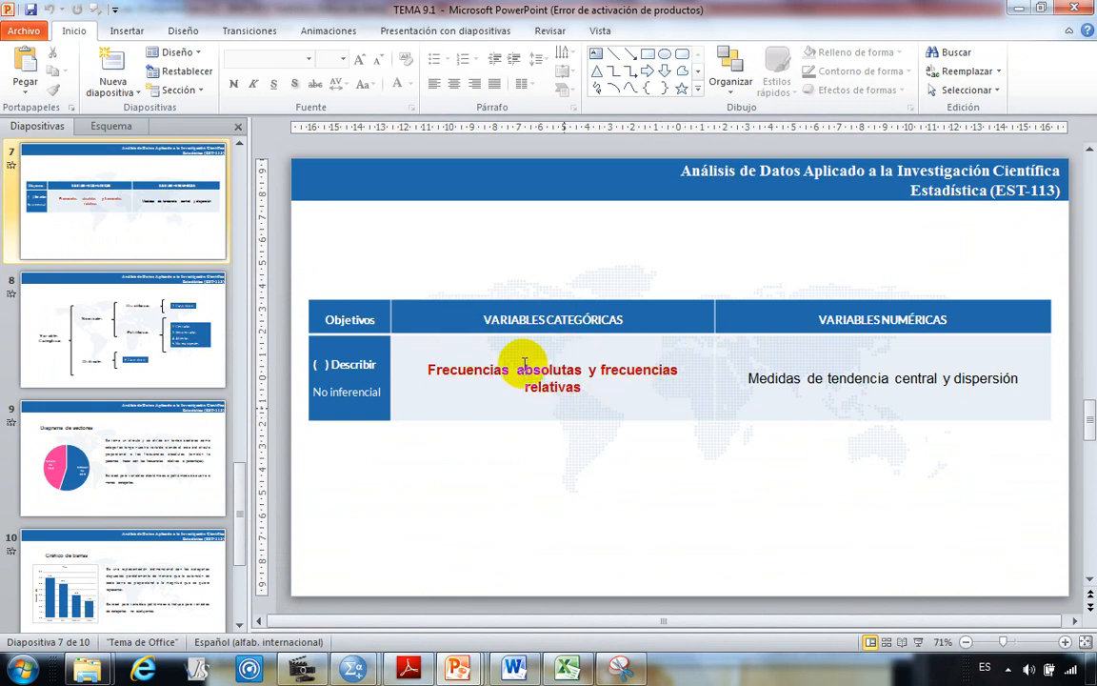
drag(820, 321, 948, 320)
click(878, 465)
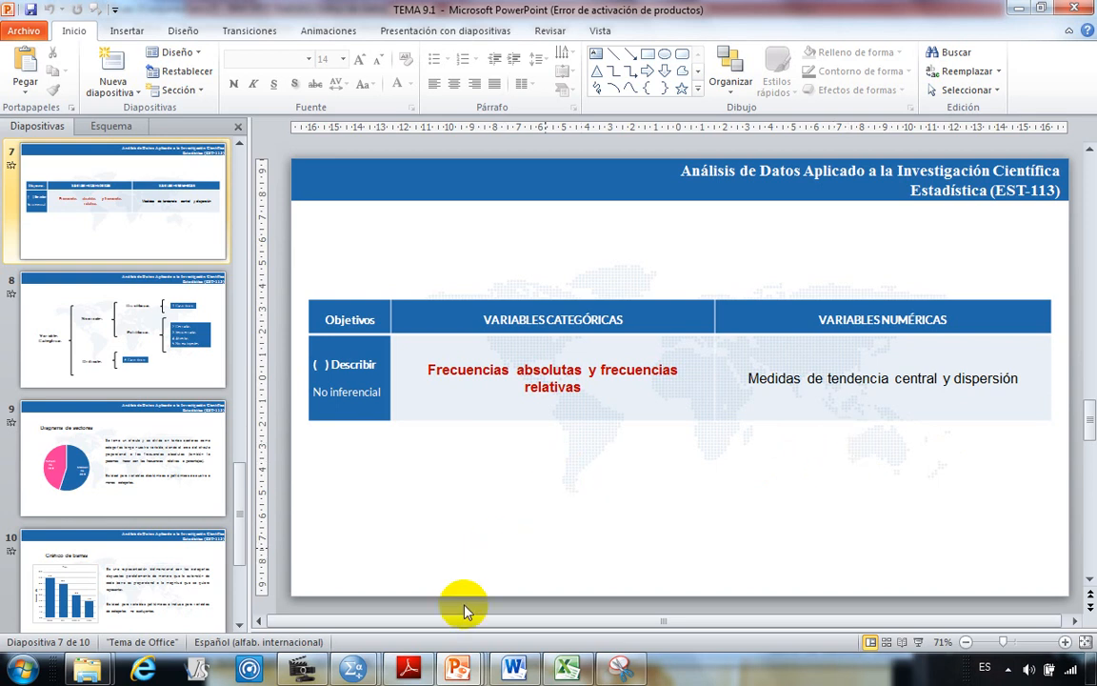
mouse_move(354, 671)
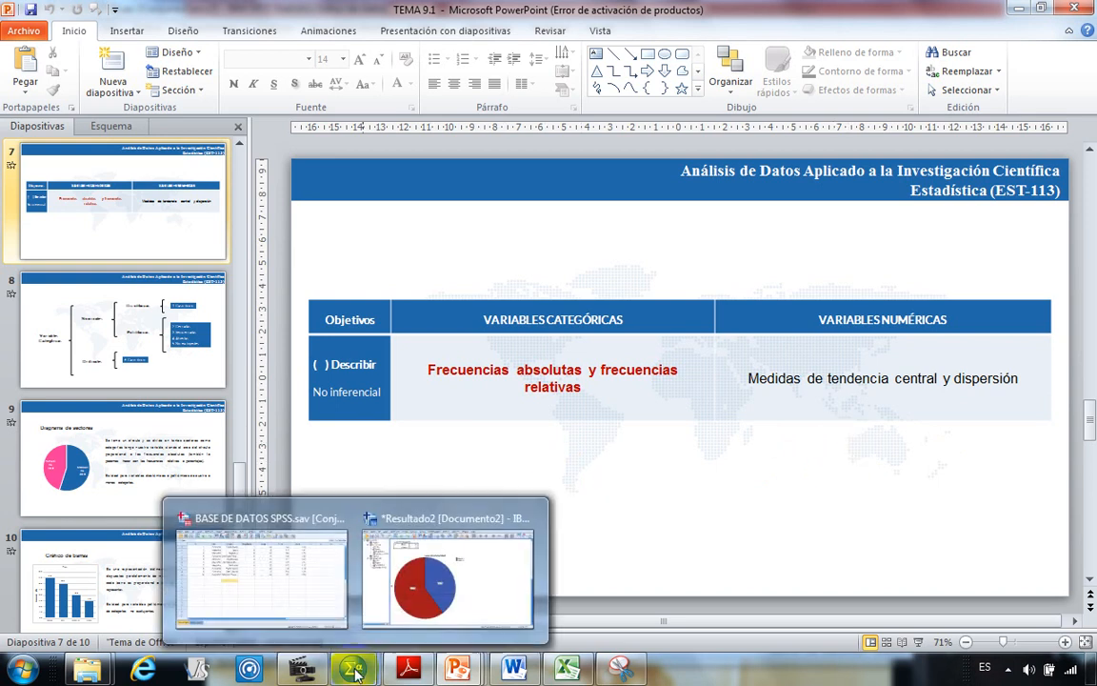
click(311, 598)
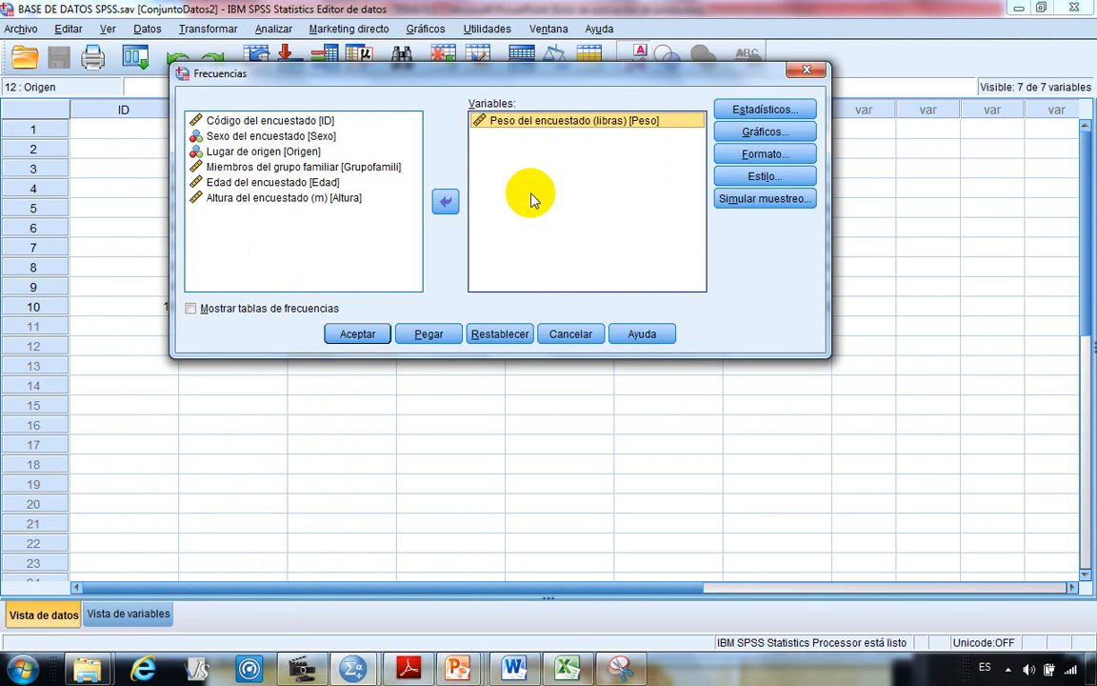
Step: Request Media, Mediana and Moda for the weight variable, run the Frequencies analysis and review its output
click(777, 110)
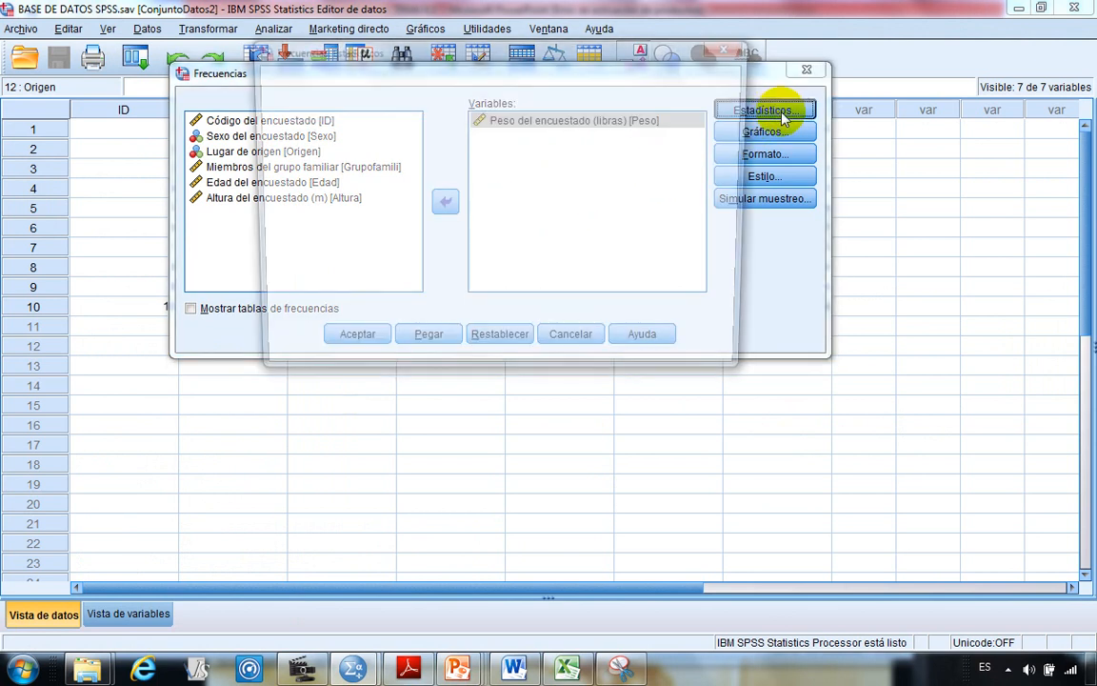
drag(645, 105, 684, 97)
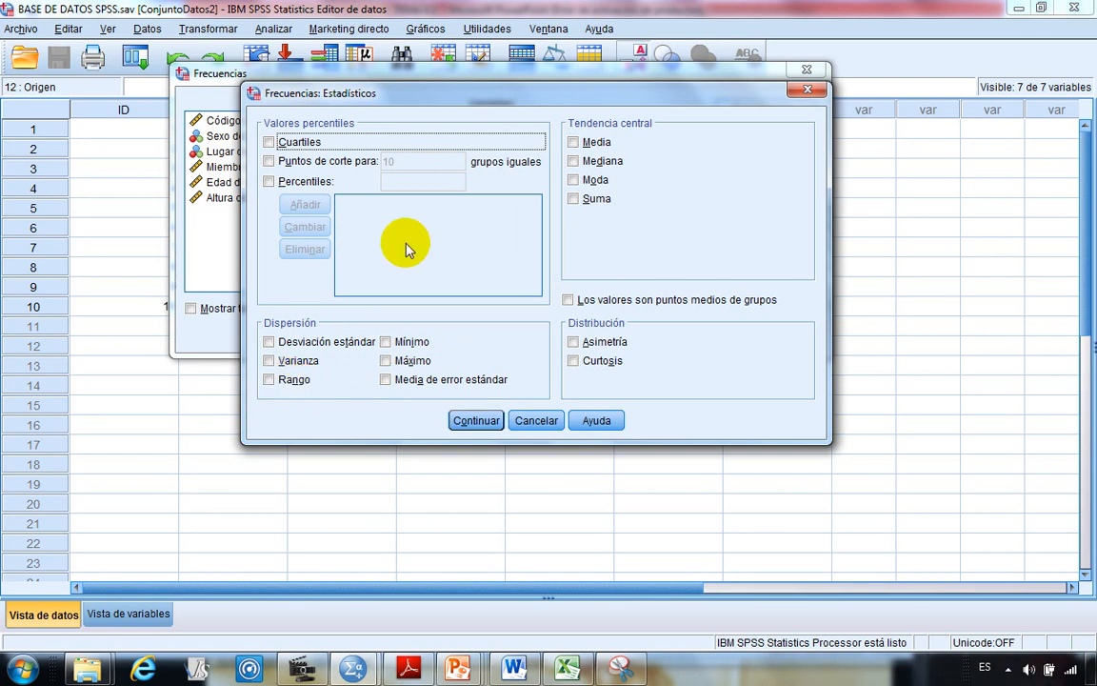
drag(502, 107, 471, 121)
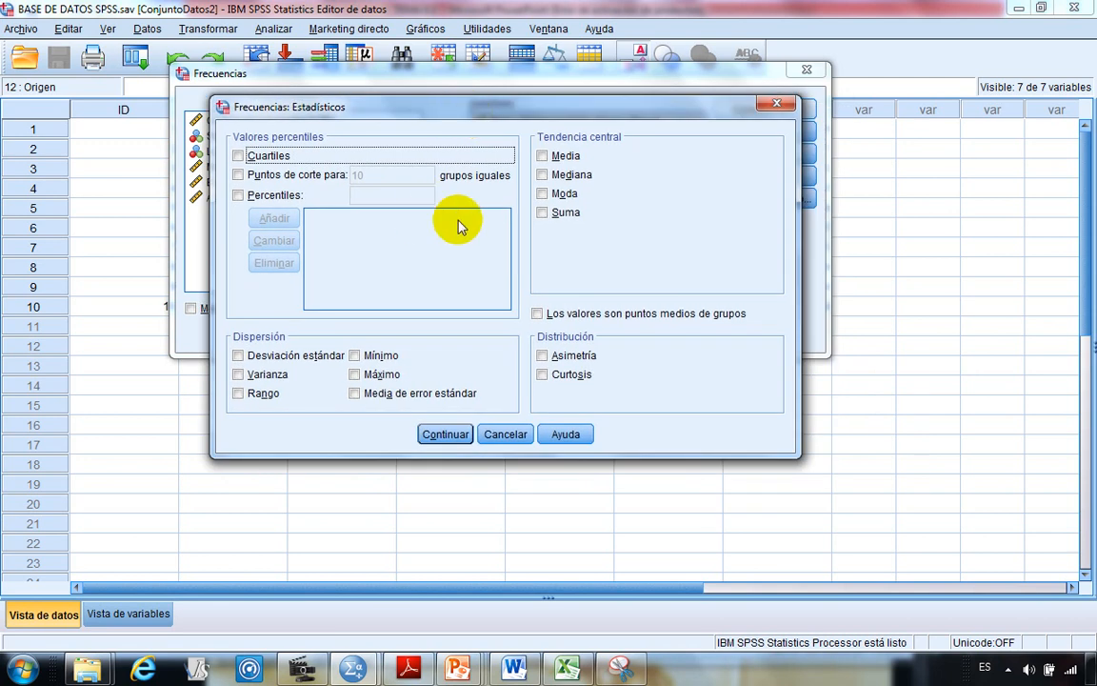
click(542, 156)
click(542, 175)
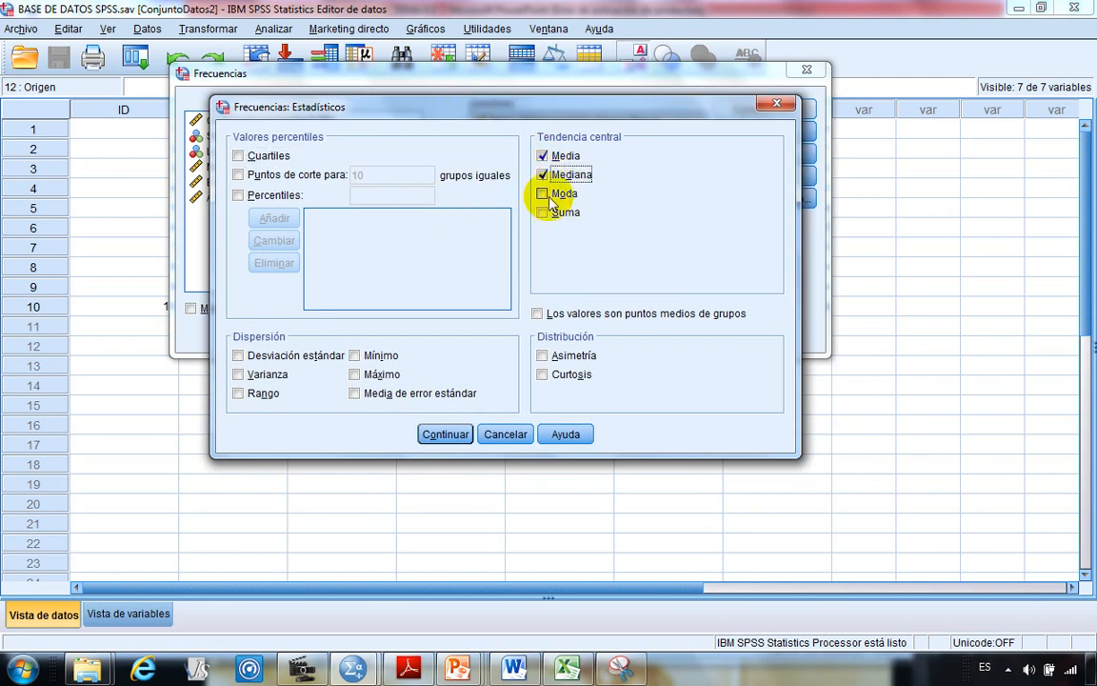
mouse_move(652, 108)
mouse_down()
mouse_move(667, 126)
mouse_move(665, 94)
mouse_up()
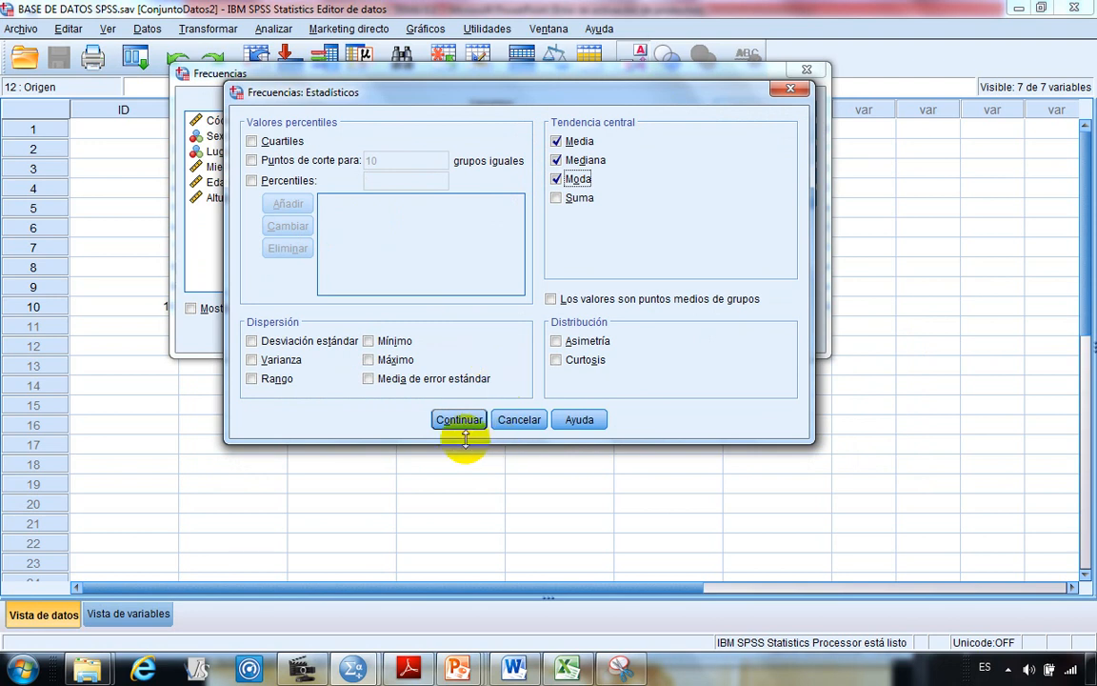
click(461, 420)
click(355, 333)
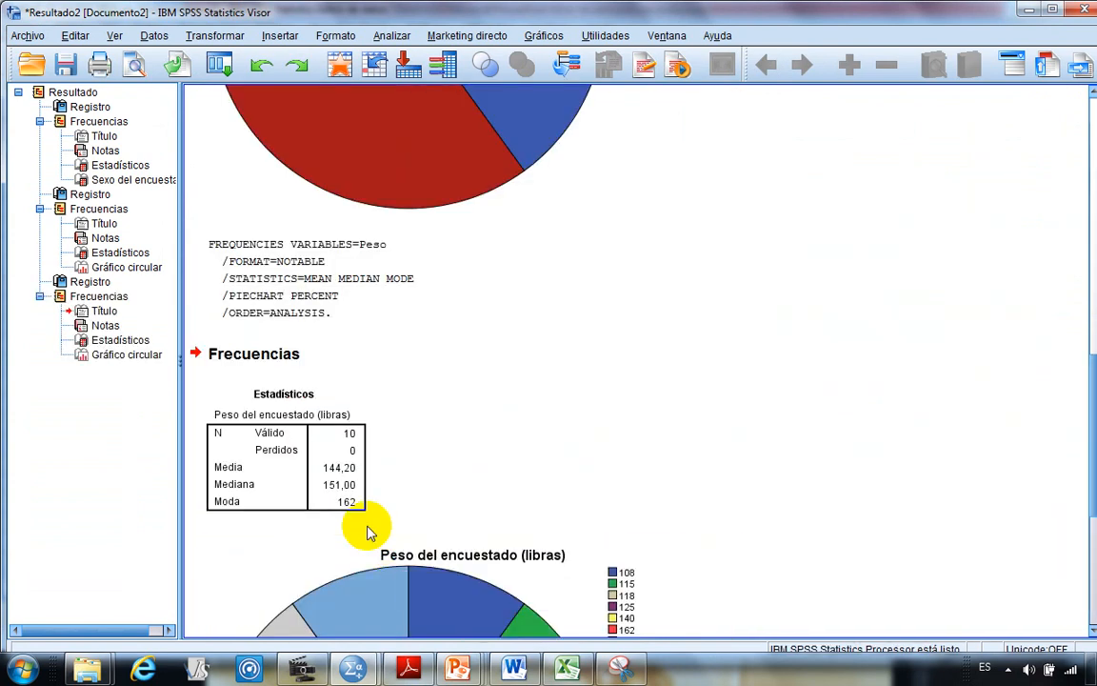
scroll(369, 531, down, 5)
scroll(366, 519, down, 2)
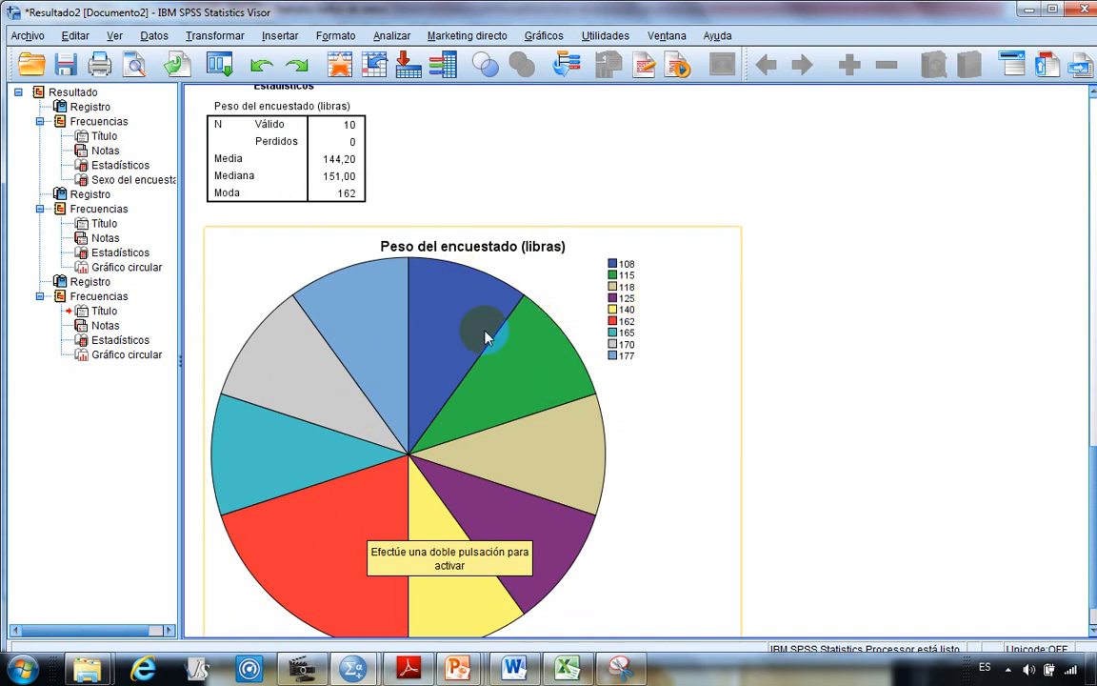
Step: Return to the data editor, reopen the Frequencies analysis for Peso and set its chart type to Ninguno
click(360, 668)
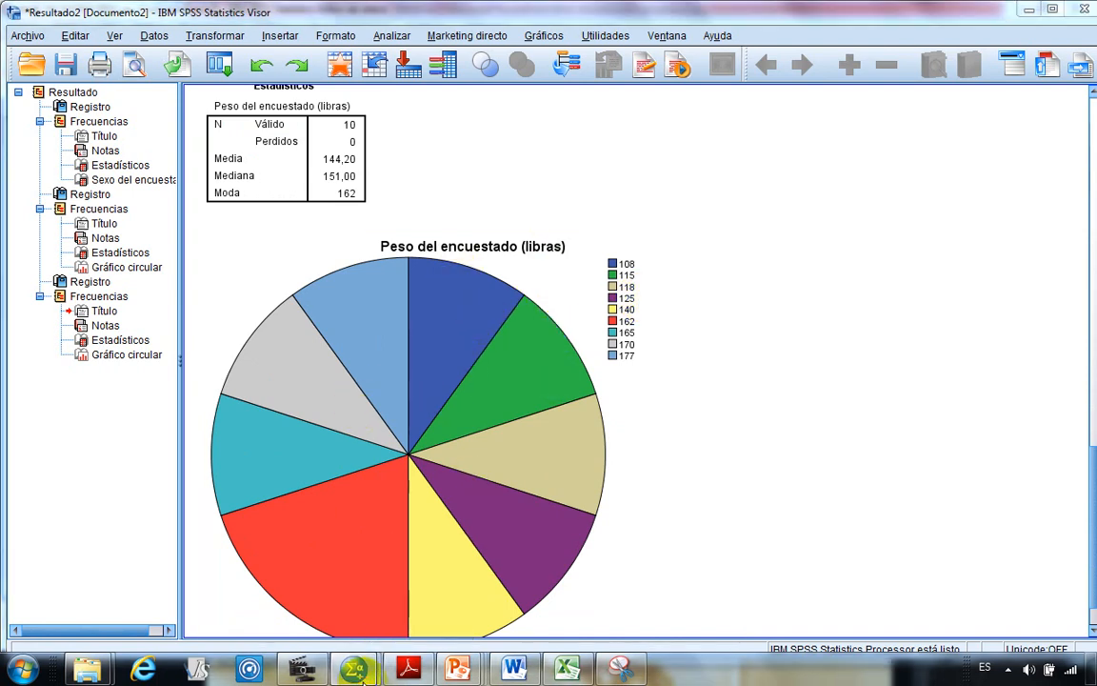
click(269, 592)
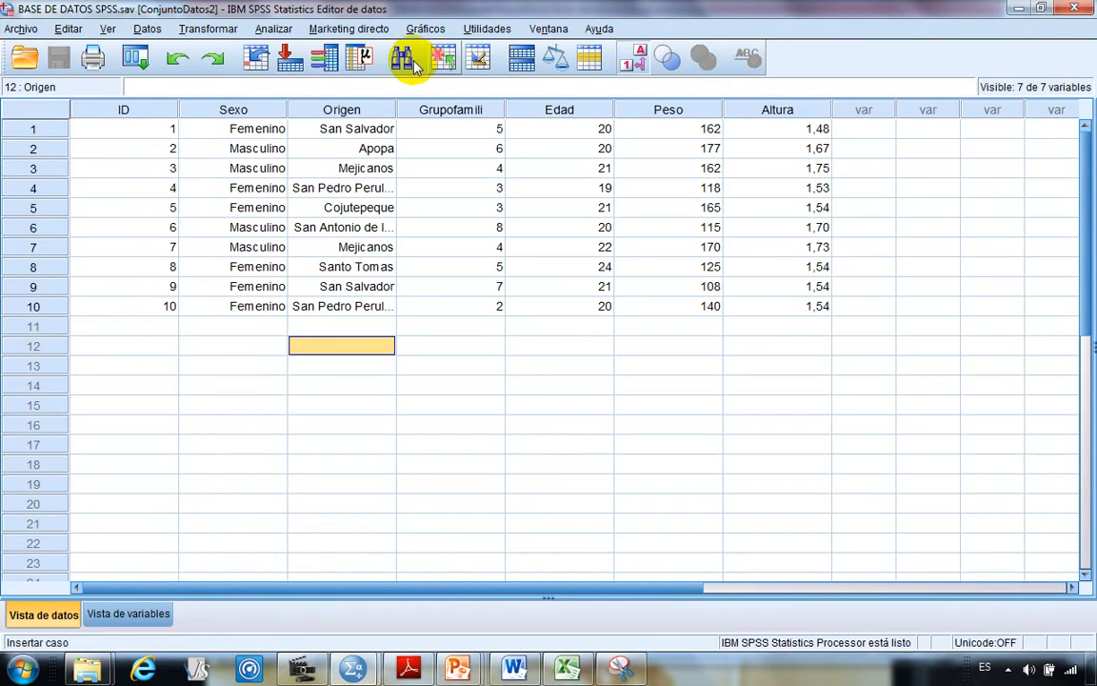
click(274, 28)
mouse_move(340, 72)
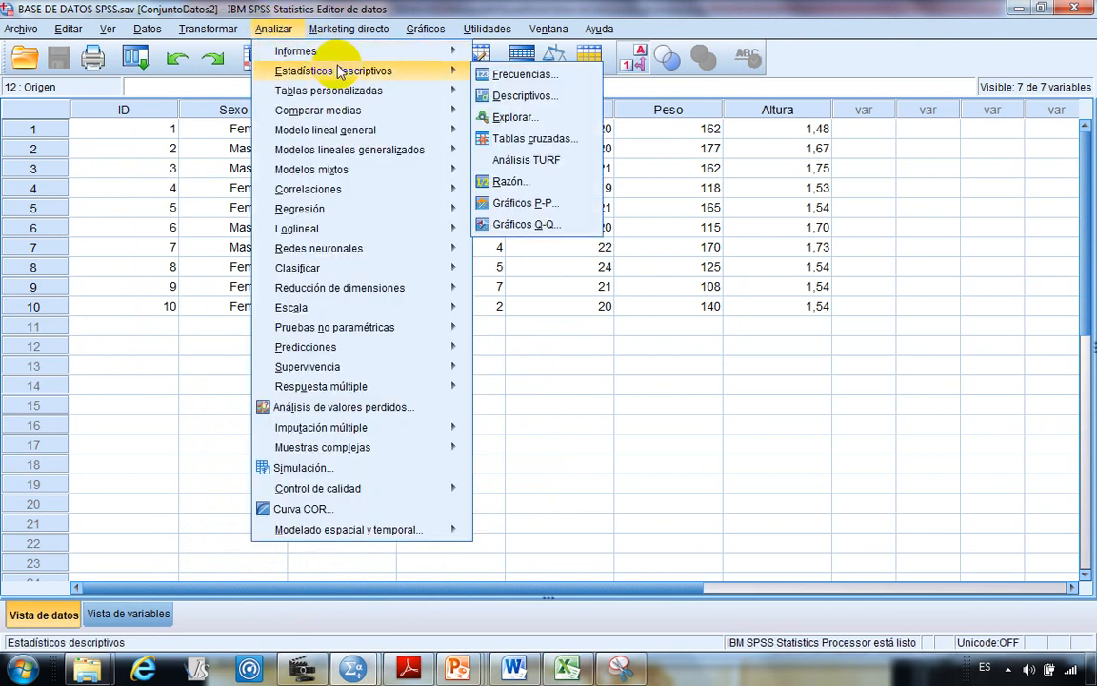
click(514, 77)
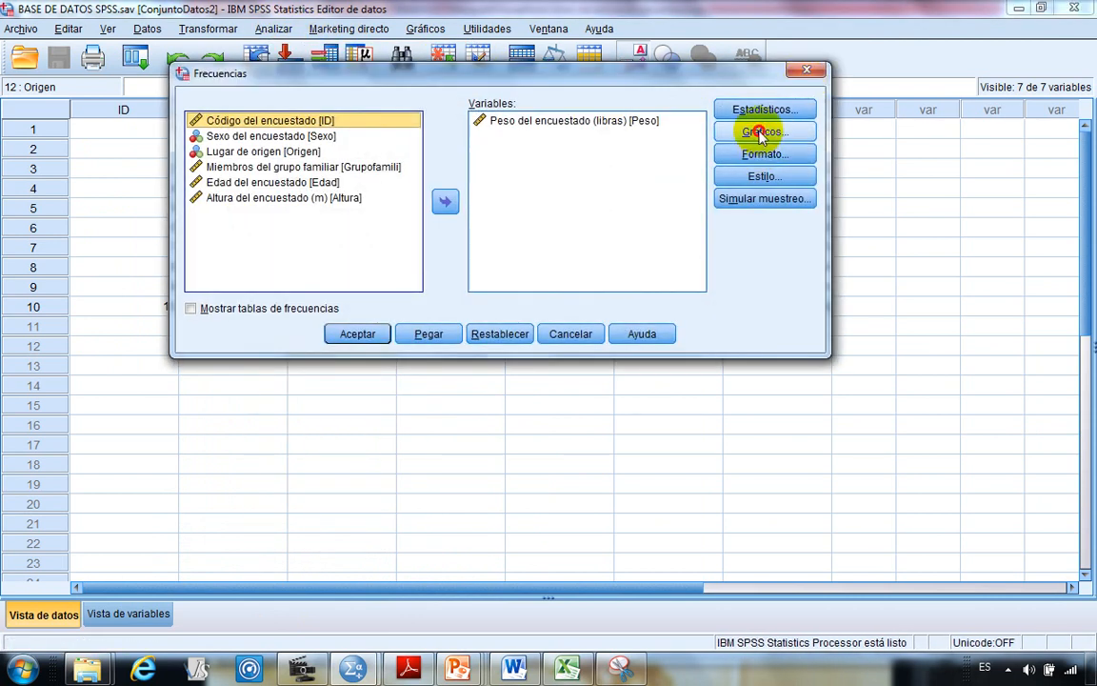
click(762, 132)
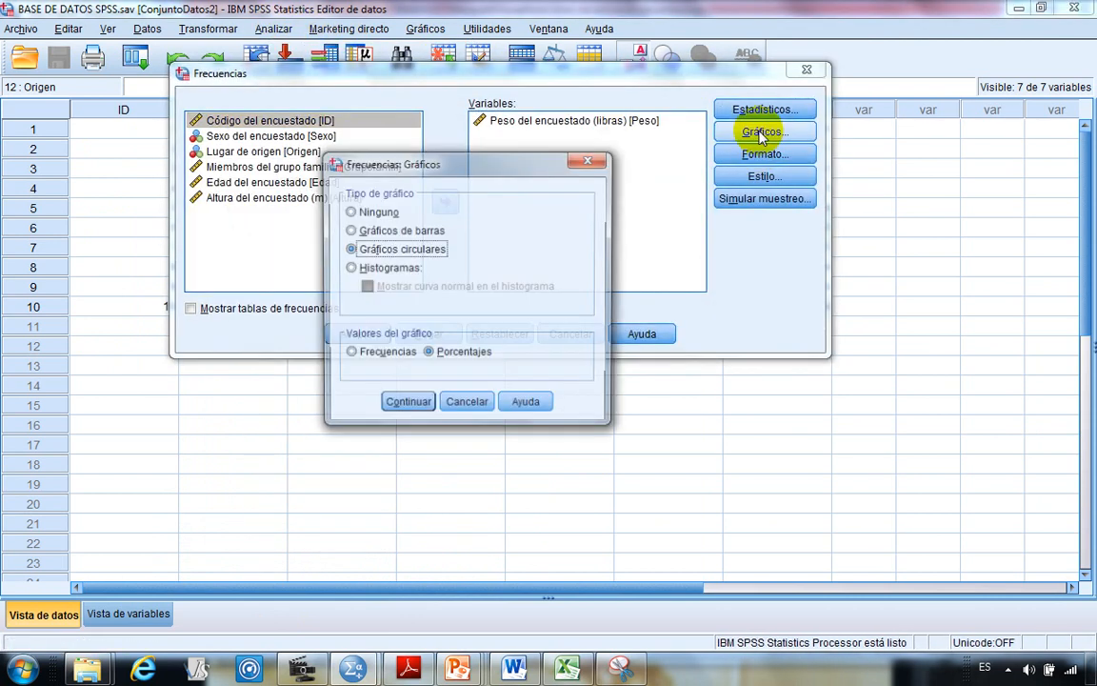
click(349, 211)
click(406, 404)
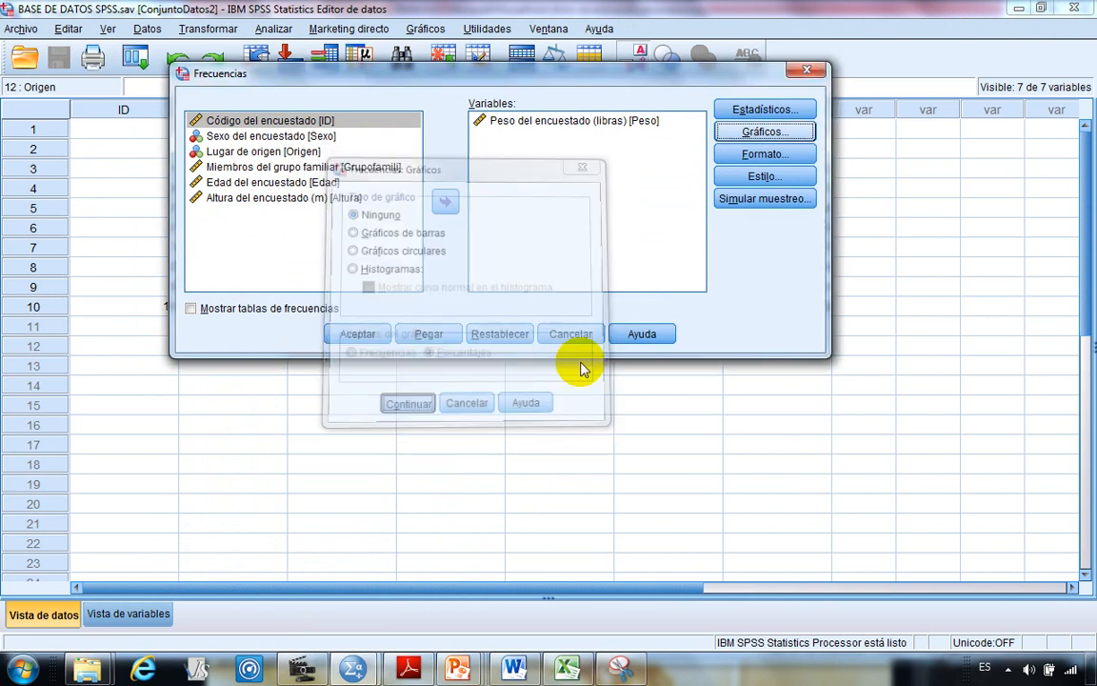
Step: Check that Media, Mediana and Moda are requested for Peso and run the Frequencies analysis
click(751, 112)
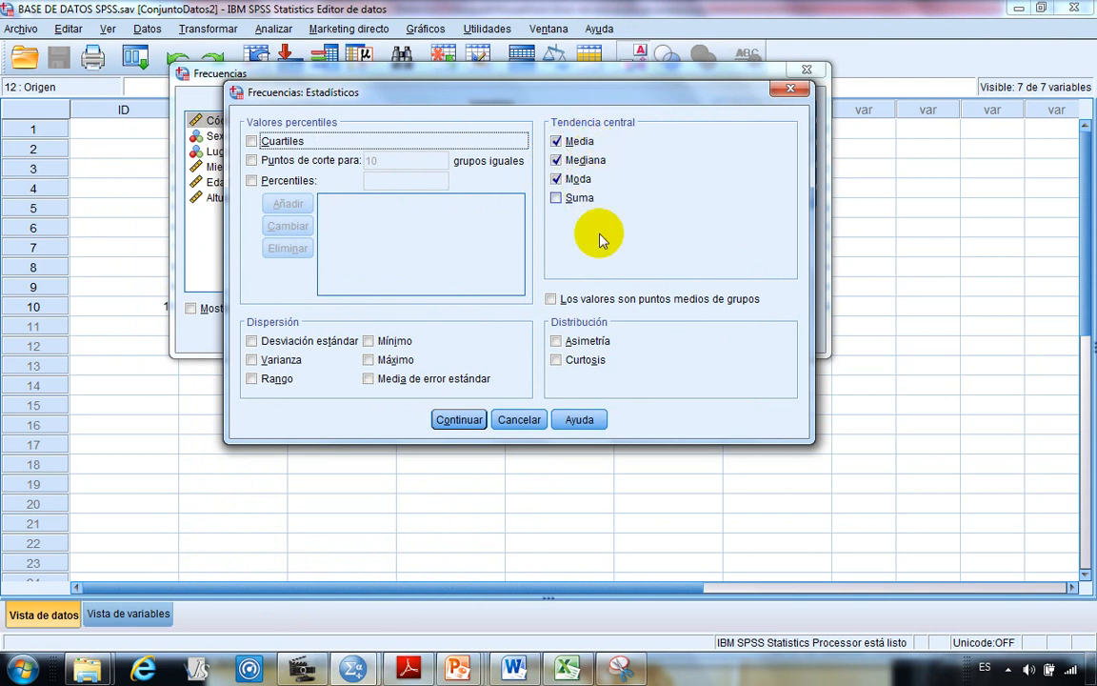
click(459, 424)
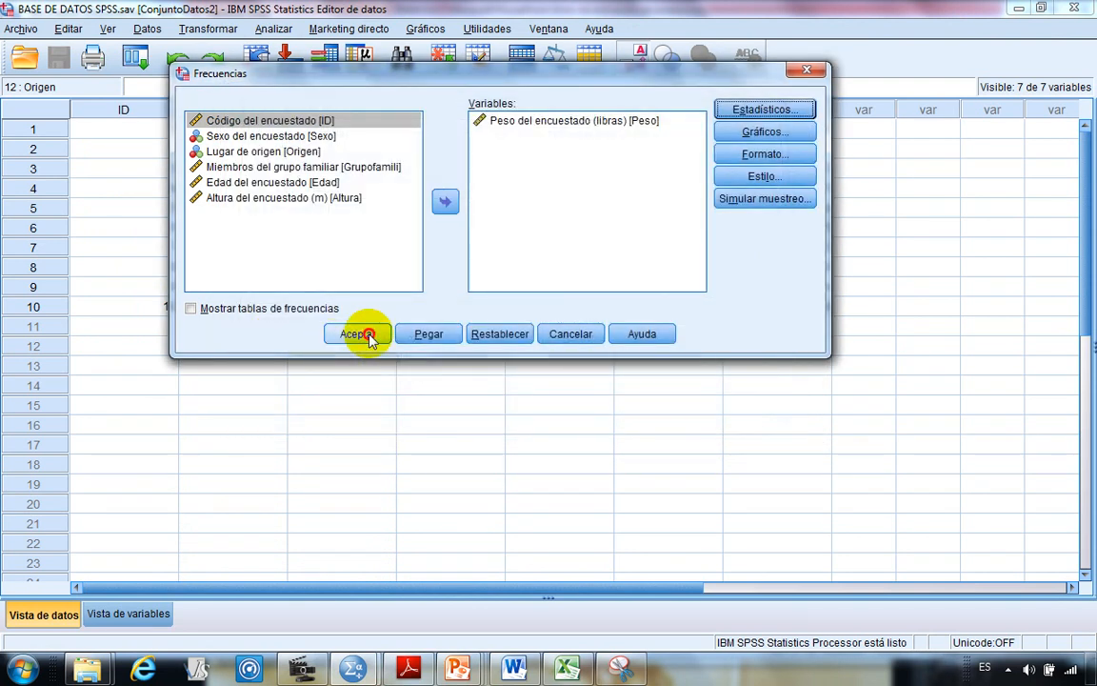
click(368, 336)
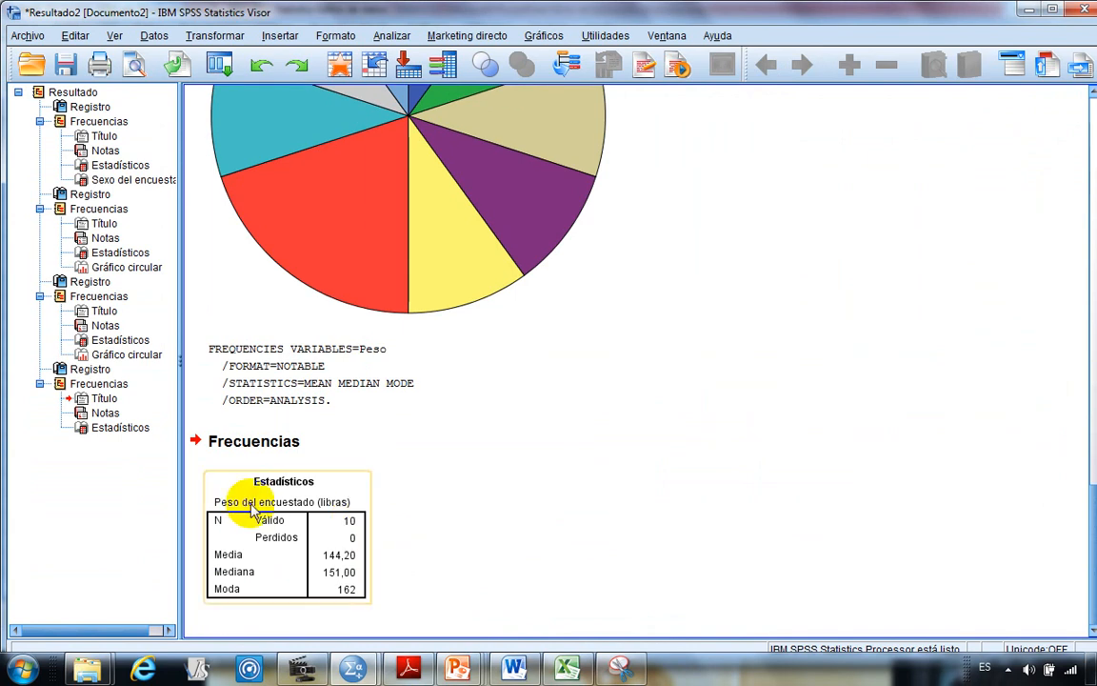
Step: Copy the Estadísticos table for Peso from the SPSS output and paste it into the Word guide under Utilizando SPSS in Parte III
click(225, 491)
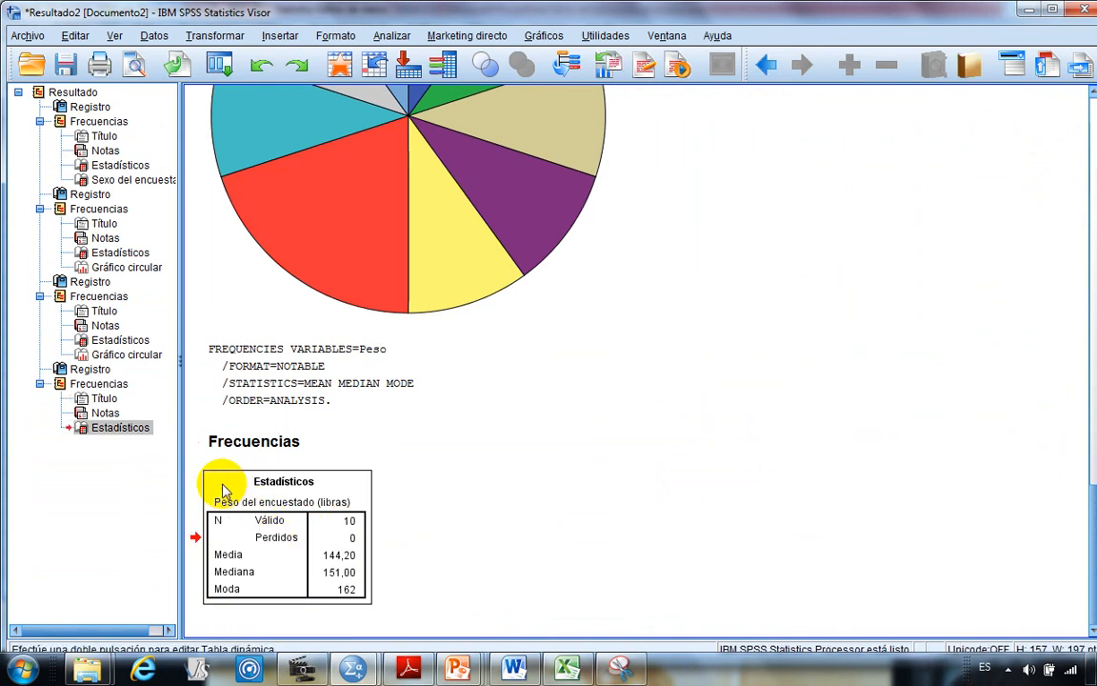
right_click(223, 485)
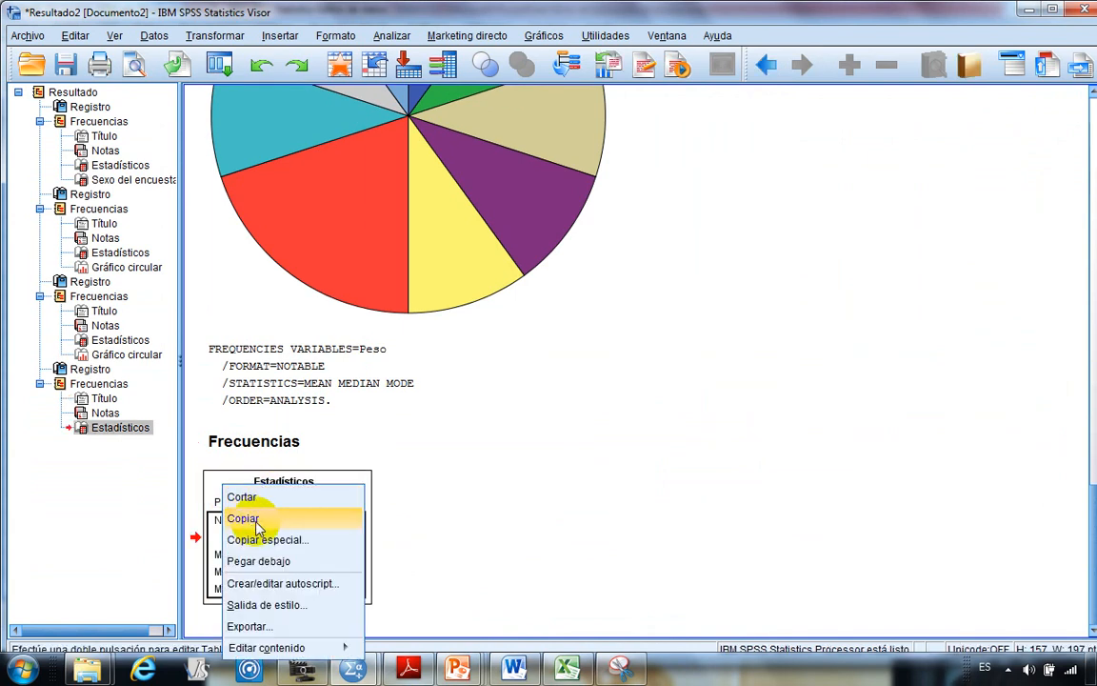
click(244, 519)
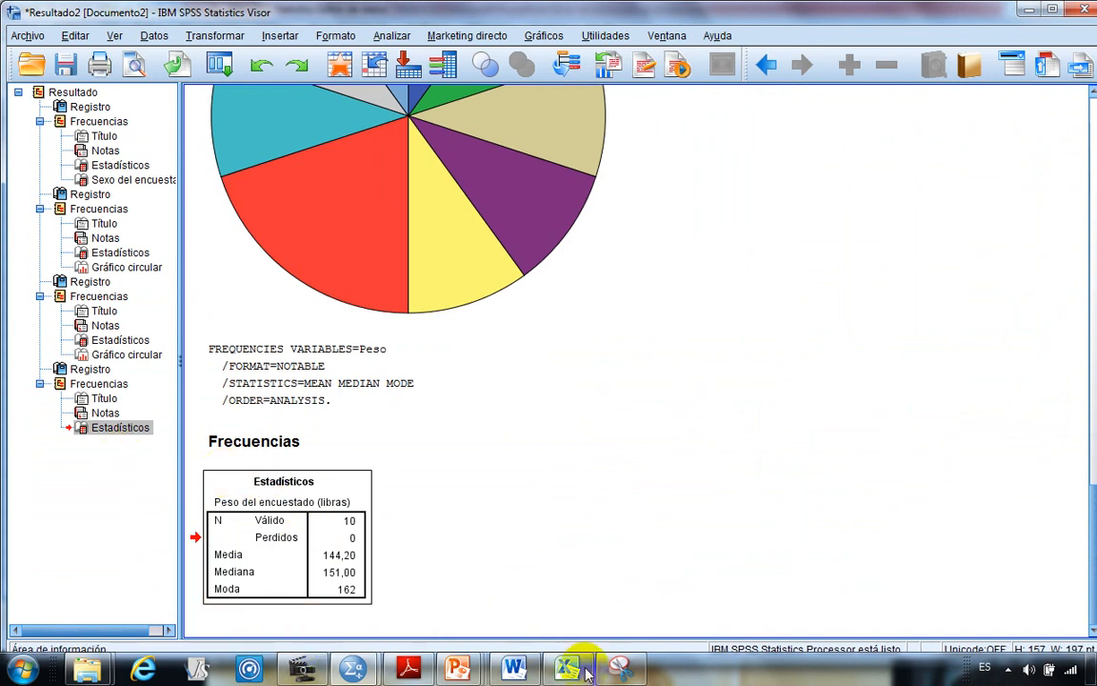
click(513, 668)
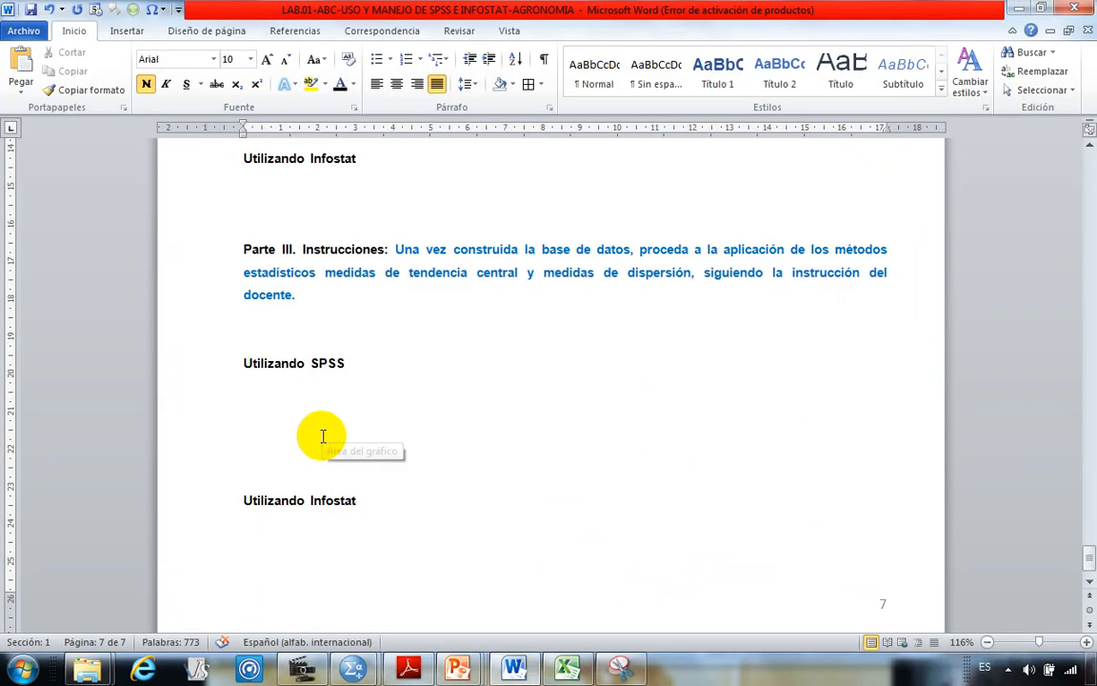
text(Estadísticos Peso del encuestado (libras) N	Válido	10 	Perdidos	0 Media		144,20 Mediana		151,00 Moda		162)
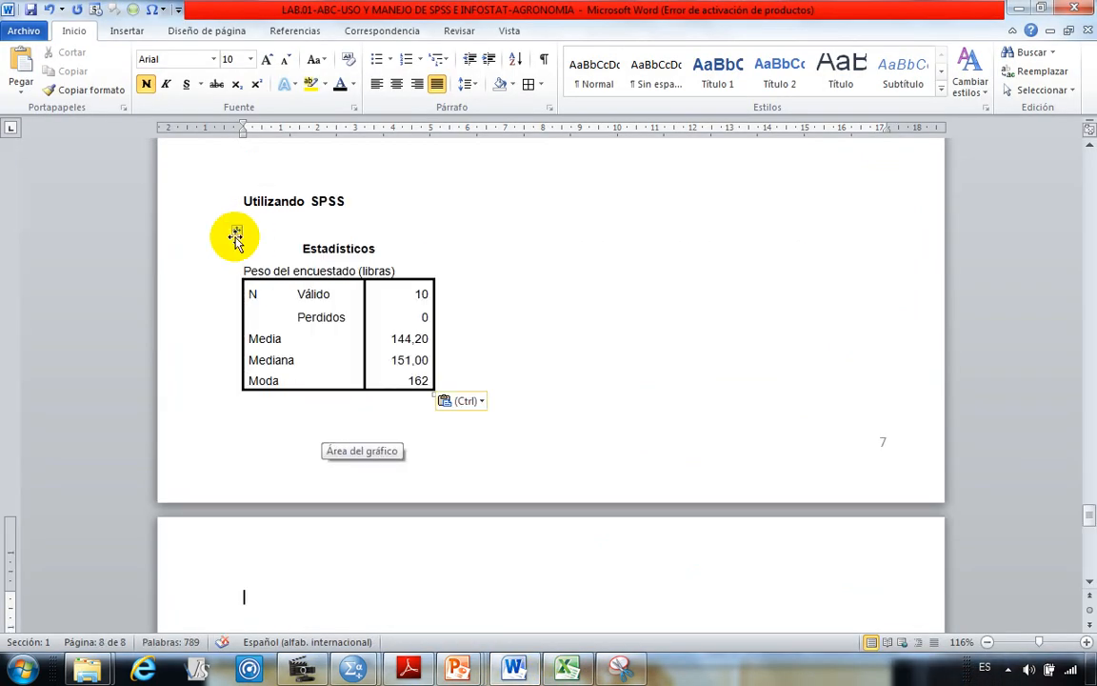
Step: Center the pasted Estadísticos table on the page and apply borders to all its cells
click(237, 231)
click(398, 83)
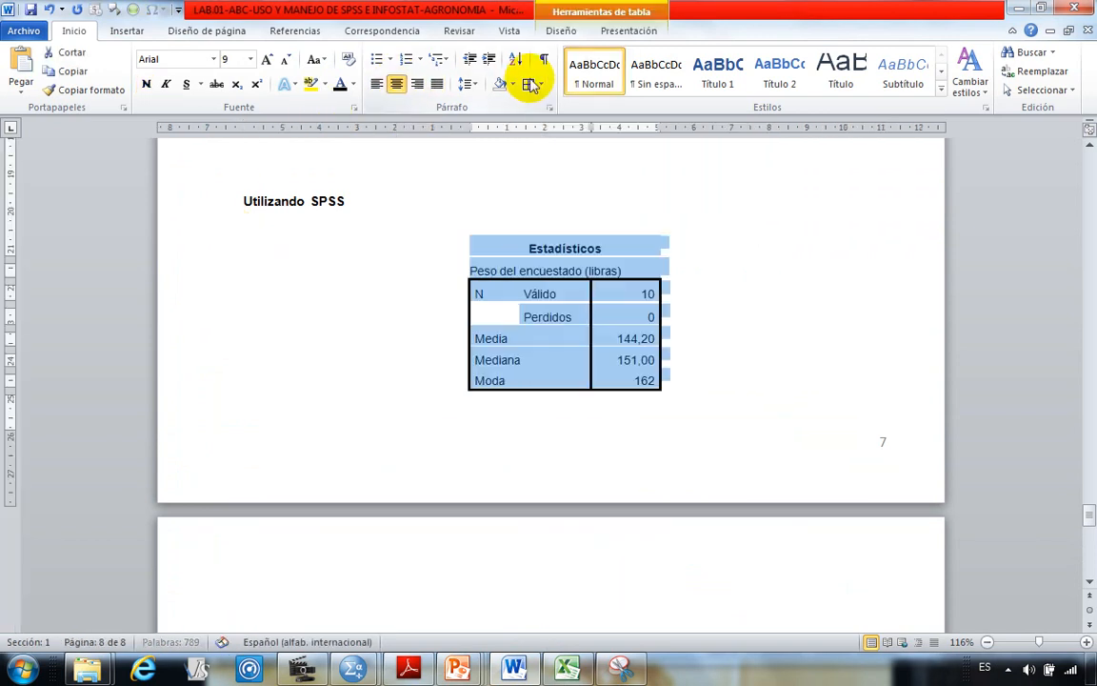
click(528, 84)
click(362, 363)
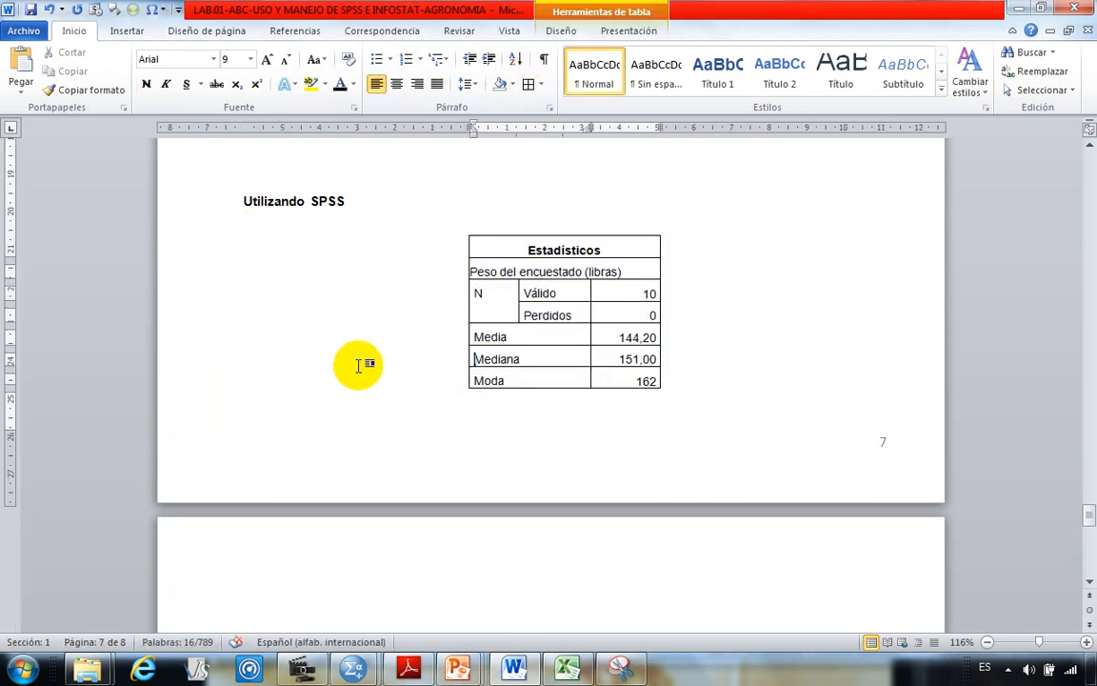
Step: Examine the Media, Mediana and Moda values in the Estadísticos table against the Parte III instructions
scroll(238, 388, down, 1)
scroll(265, 376, up, 1)
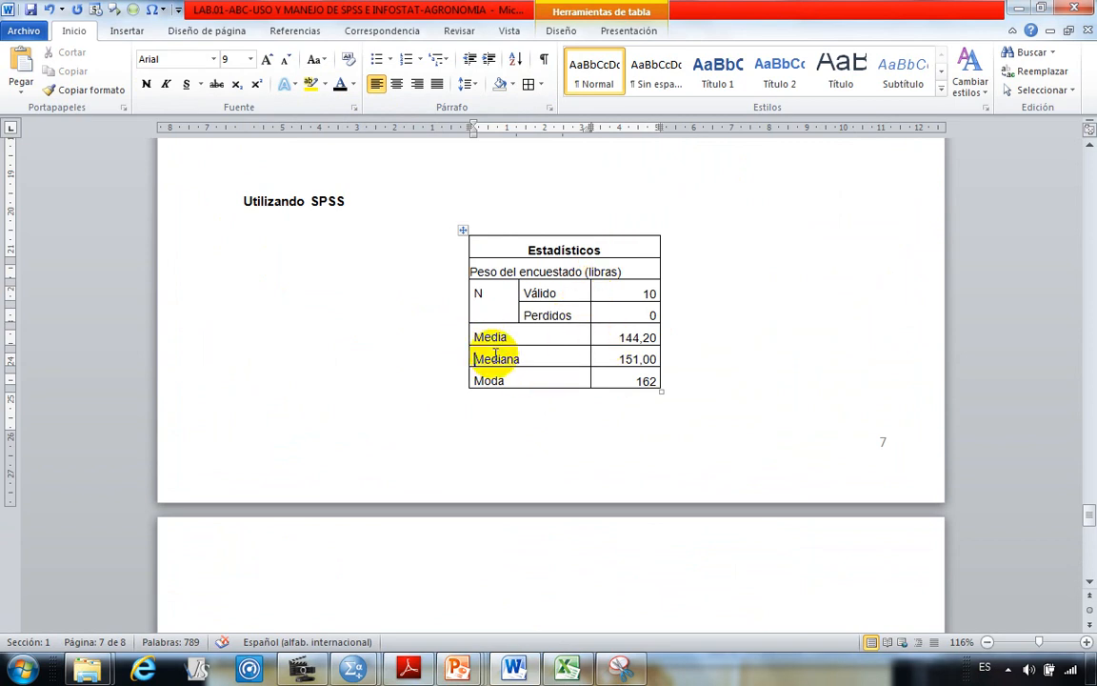
click(529, 381)
click(689, 336)
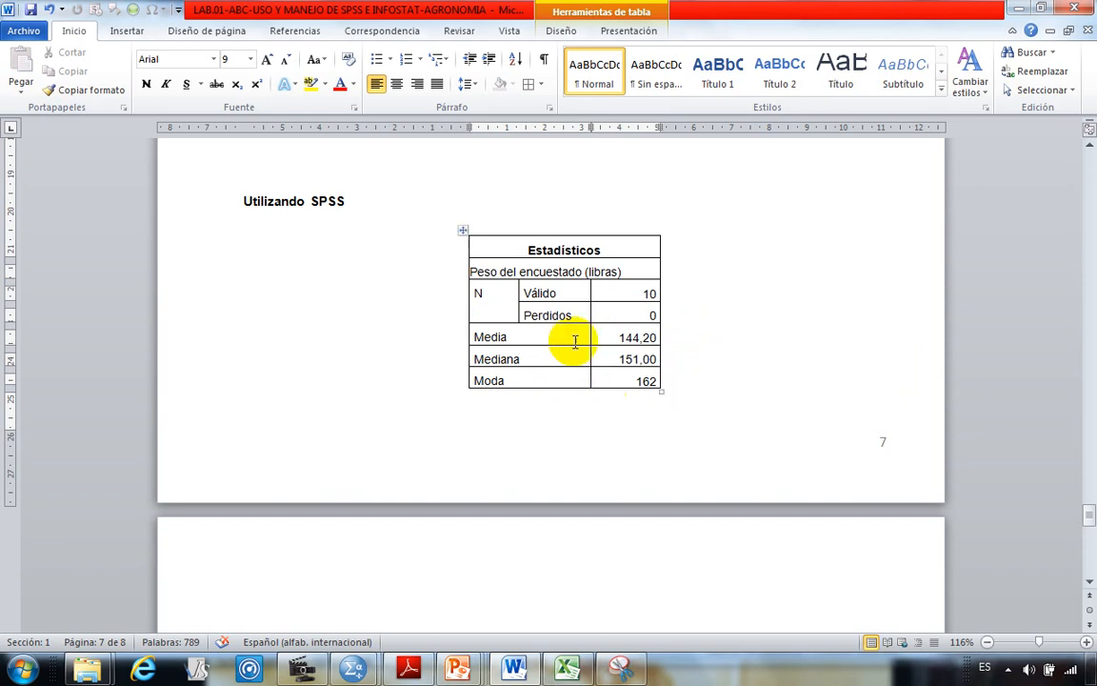
scroll(458, 366, up, 3)
scroll(565, 396, down, 2)
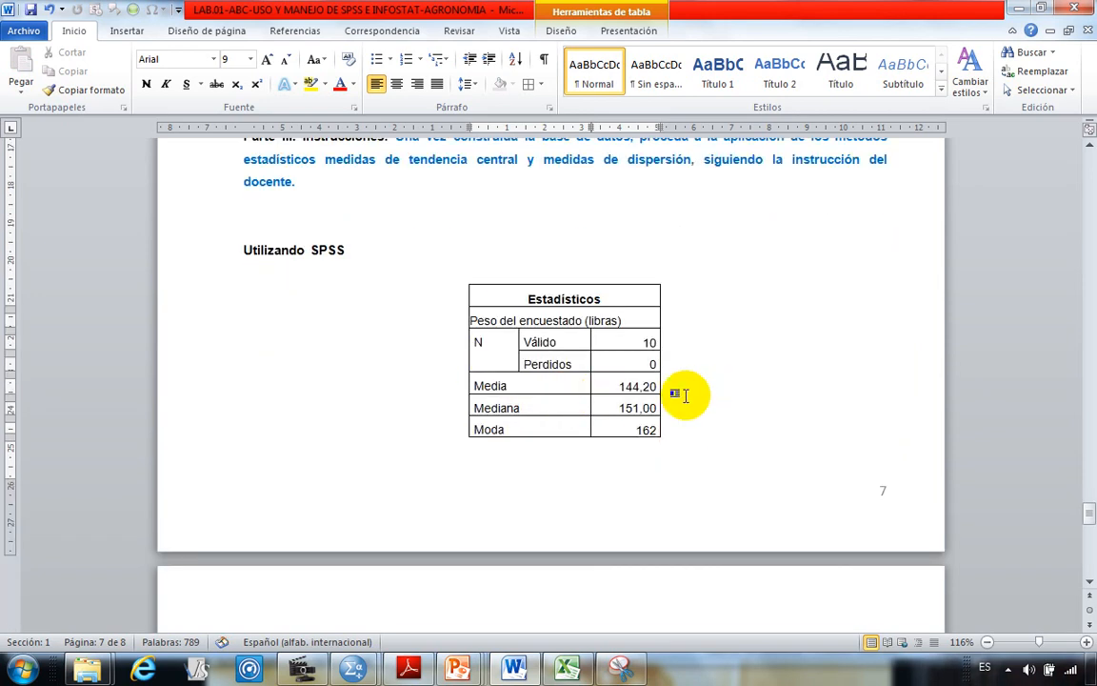
drag(621, 386, 650, 384)
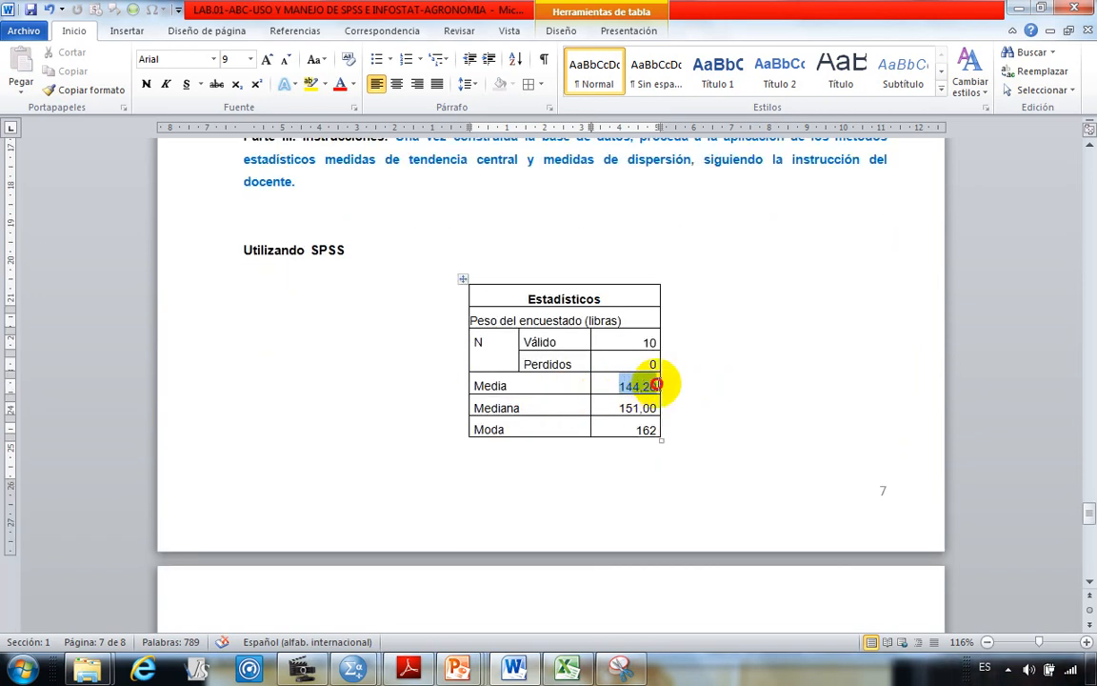
click(678, 388)
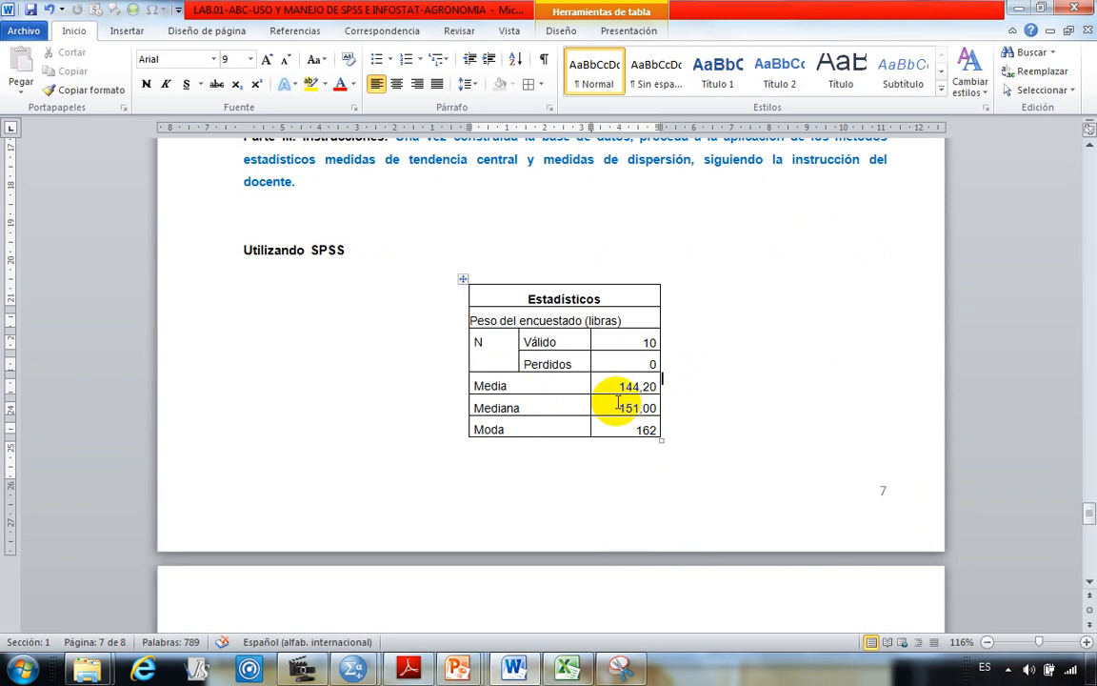
scroll(538, 415, down, 1)
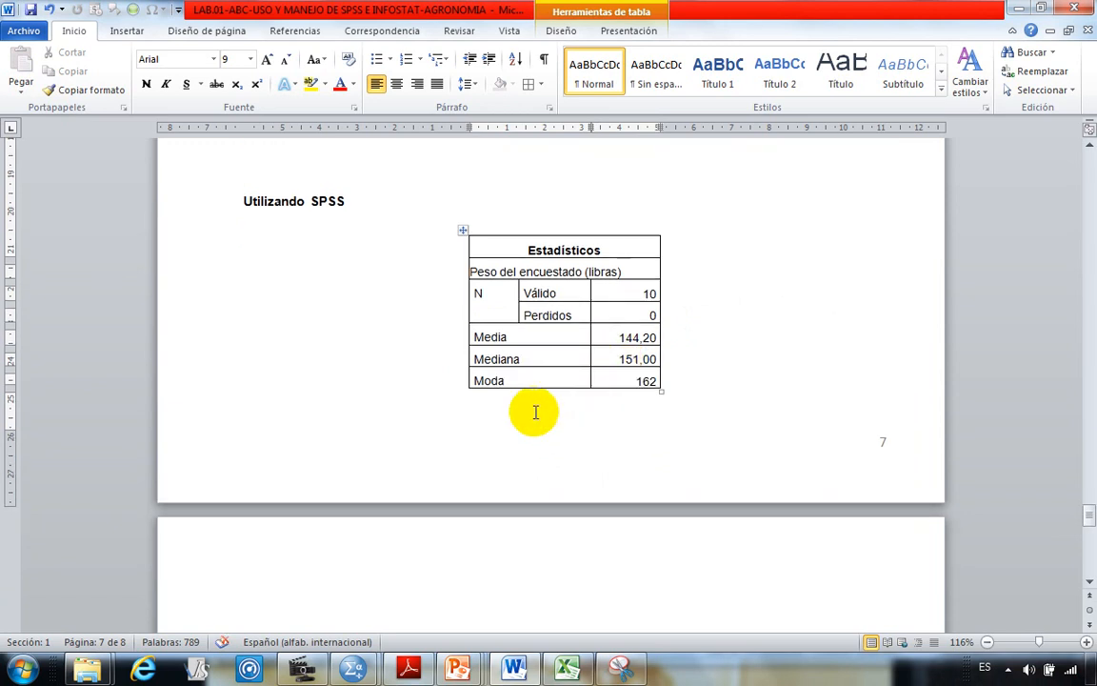
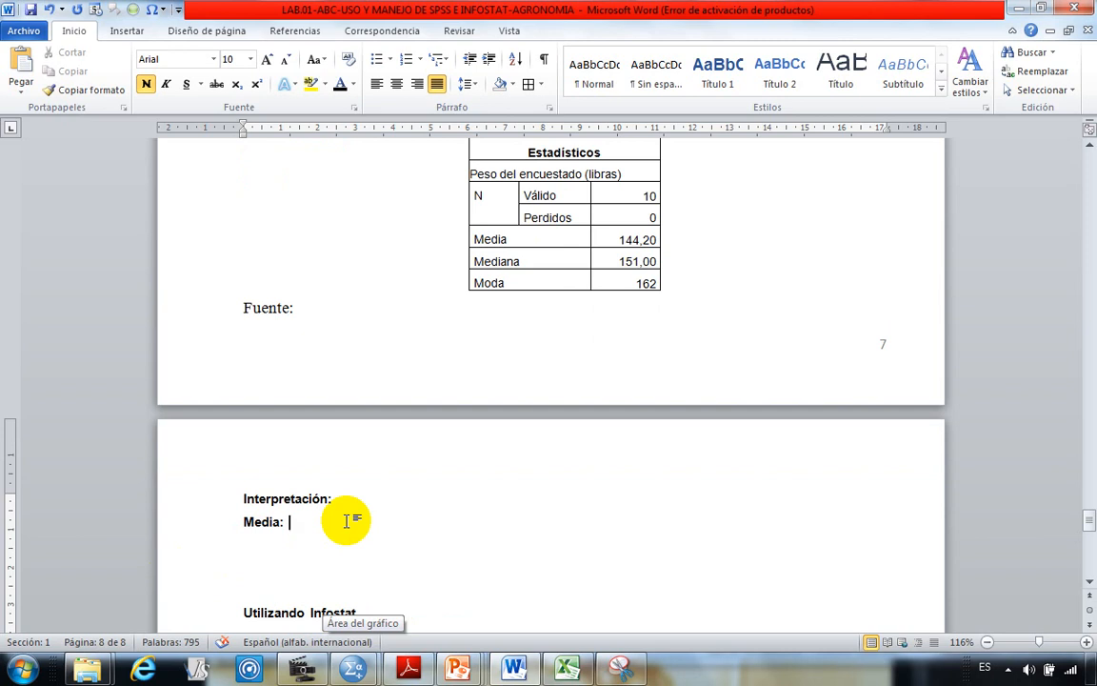
Step: Copy the earlier Interpretación paragraph about the sexo variable that begins "De los 10 estudiantes"
scroll(348, 521, up, 15)
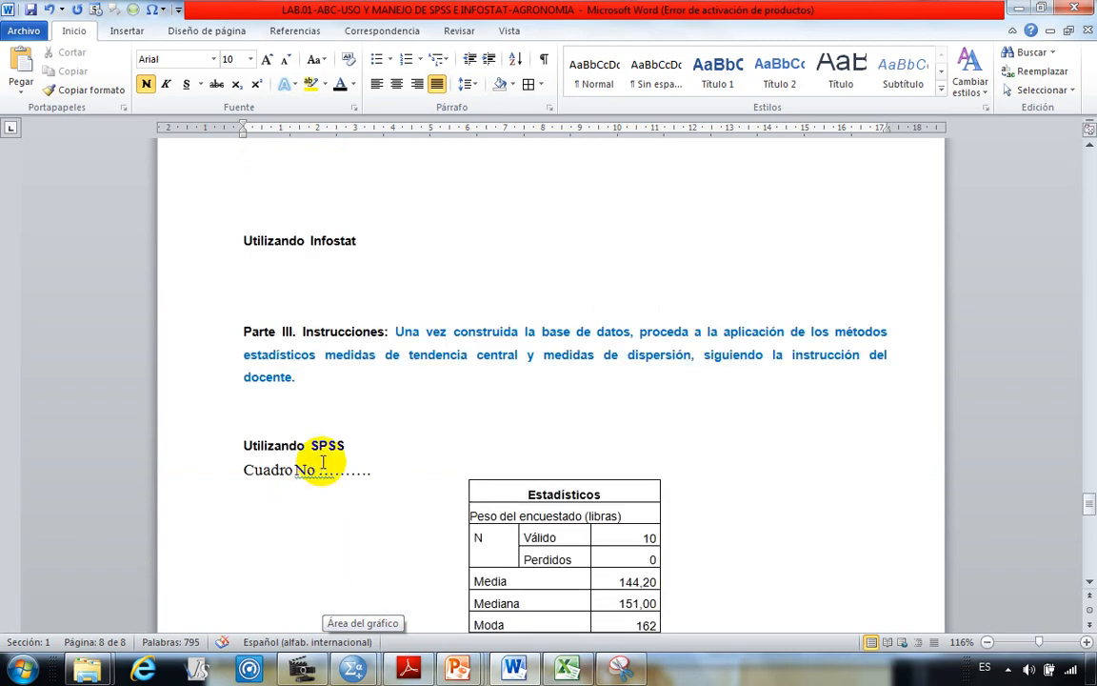
scroll(320, 460, up, 3)
scroll(324, 447, down, 3)
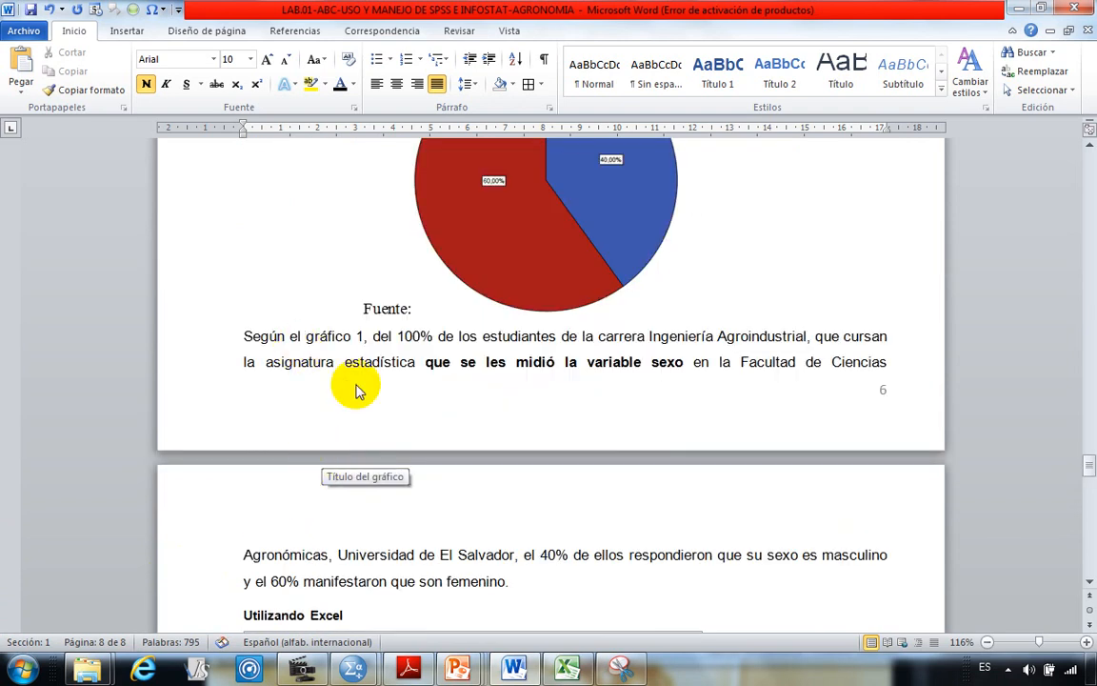
scroll(371, 305, down, 1)
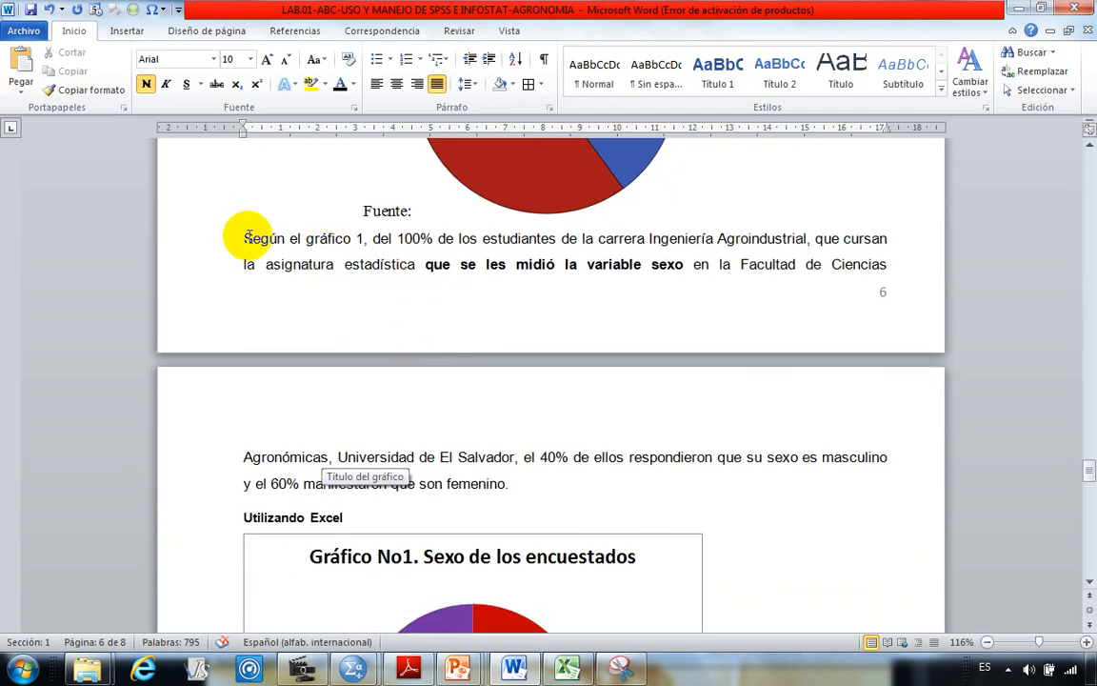
scroll(323, 312, up, 4)
scroll(330, 320, up, 5)
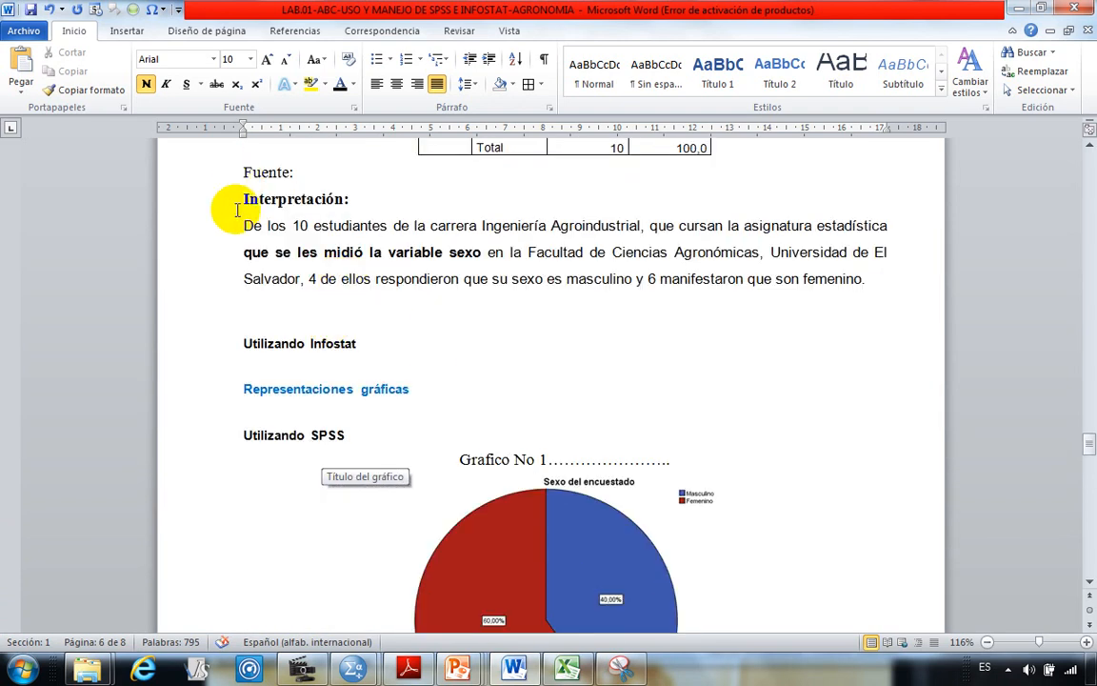
drag(243, 221, 827, 298)
key(ctrl+c)
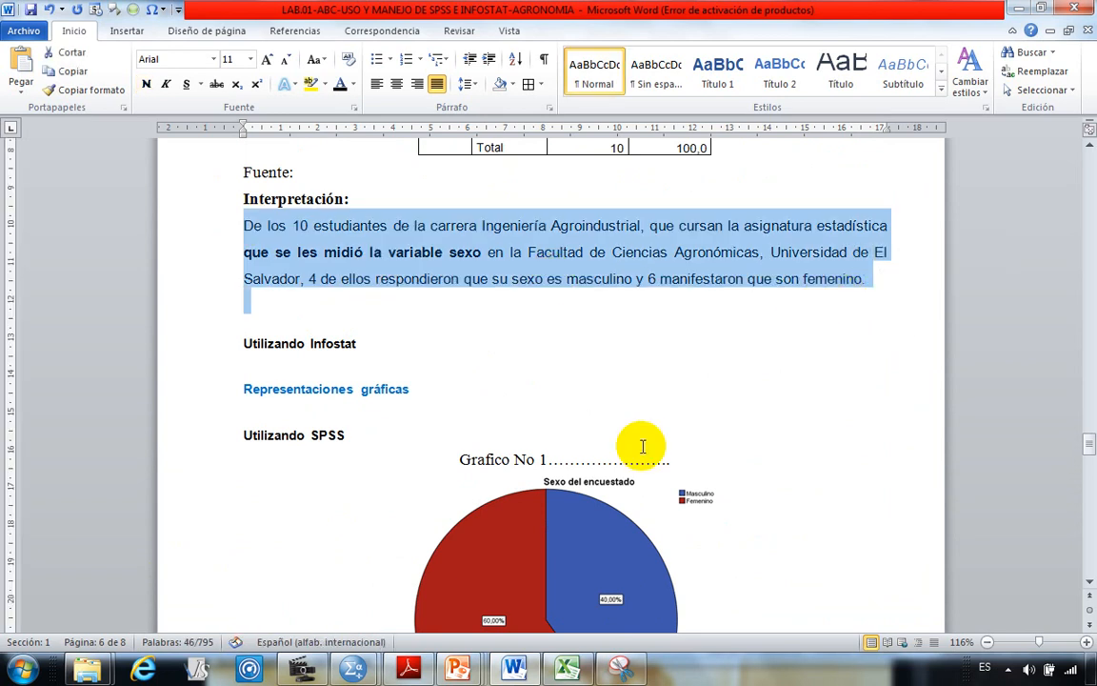
Step: Paste the copied paragraph after "Media:" in the Interpretación below the Peso table
scroll(429, 458, down, 10)
scroll(381, 462, down, 18)
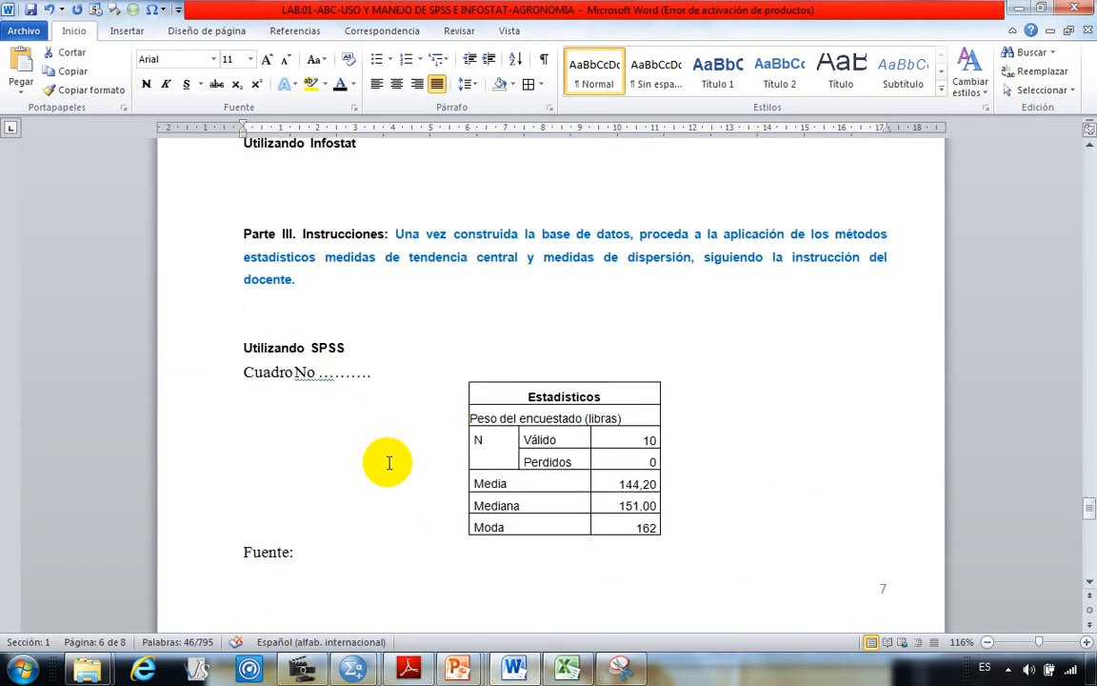
click(326, 381)
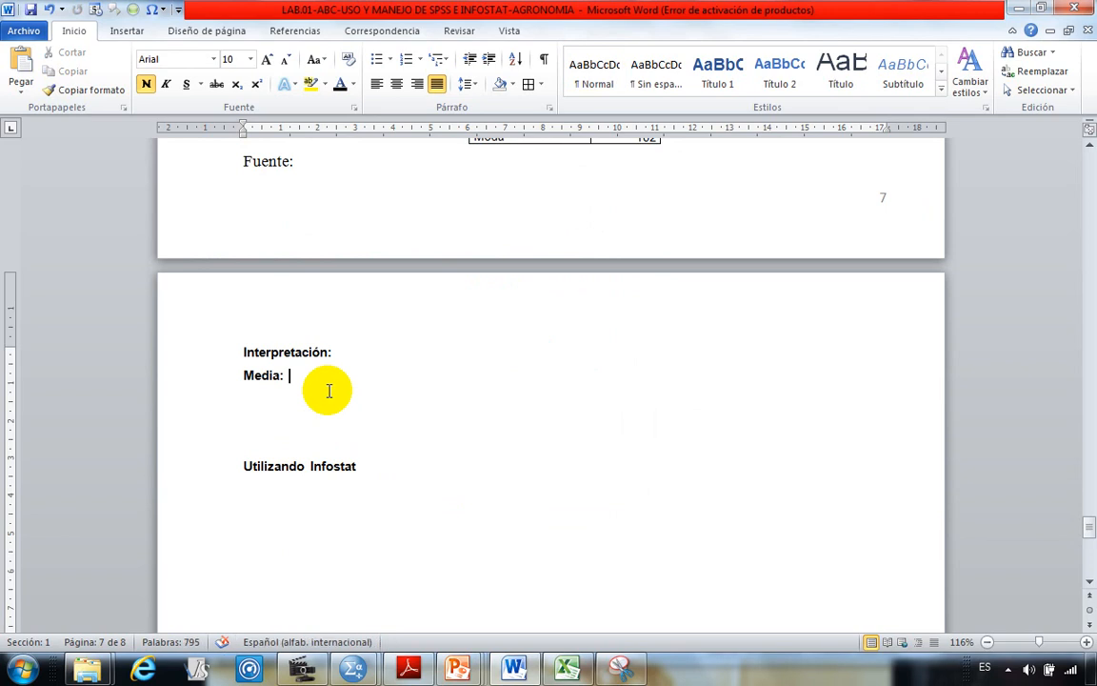
key(ctrl+v)
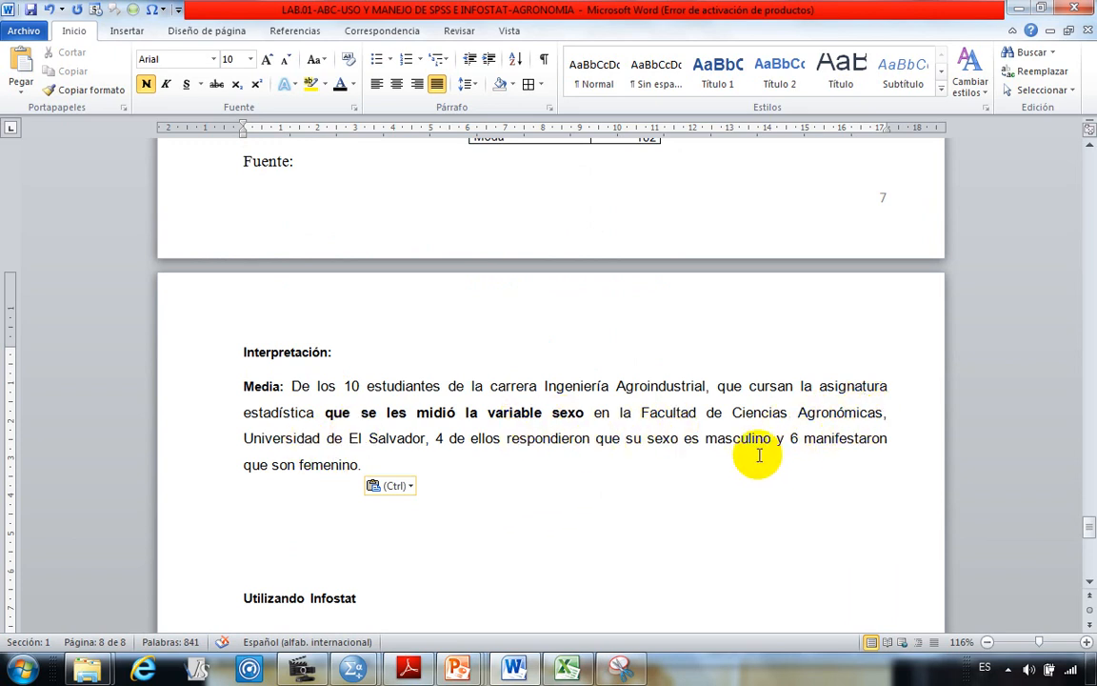
Step: Move "4 de ellos respondieron…" to a separate paragraph with a blank line above and continue the Media sentence with "el peso promedio fue de"
click(435, 439)
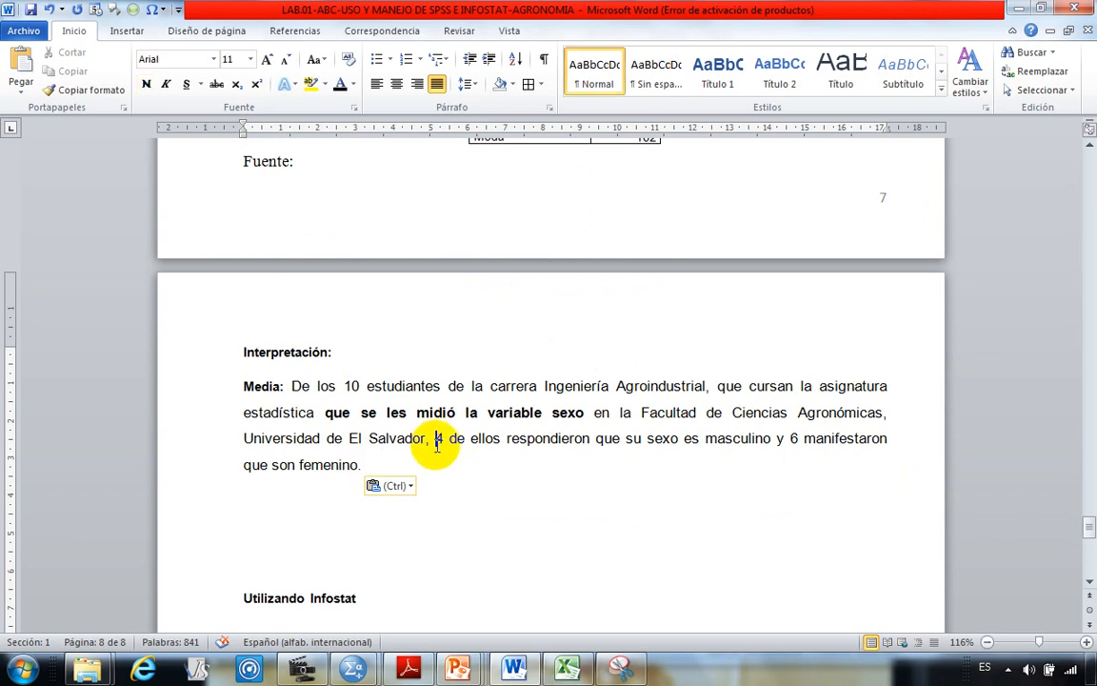
key(Return)
click(455, 437)
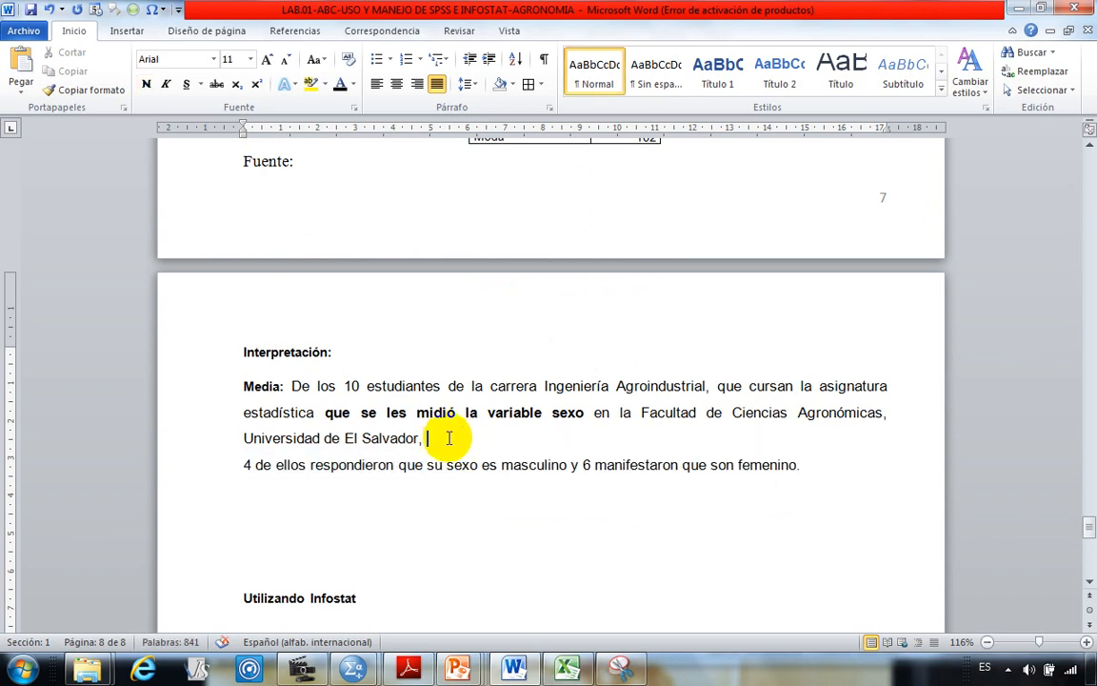
key(Return)
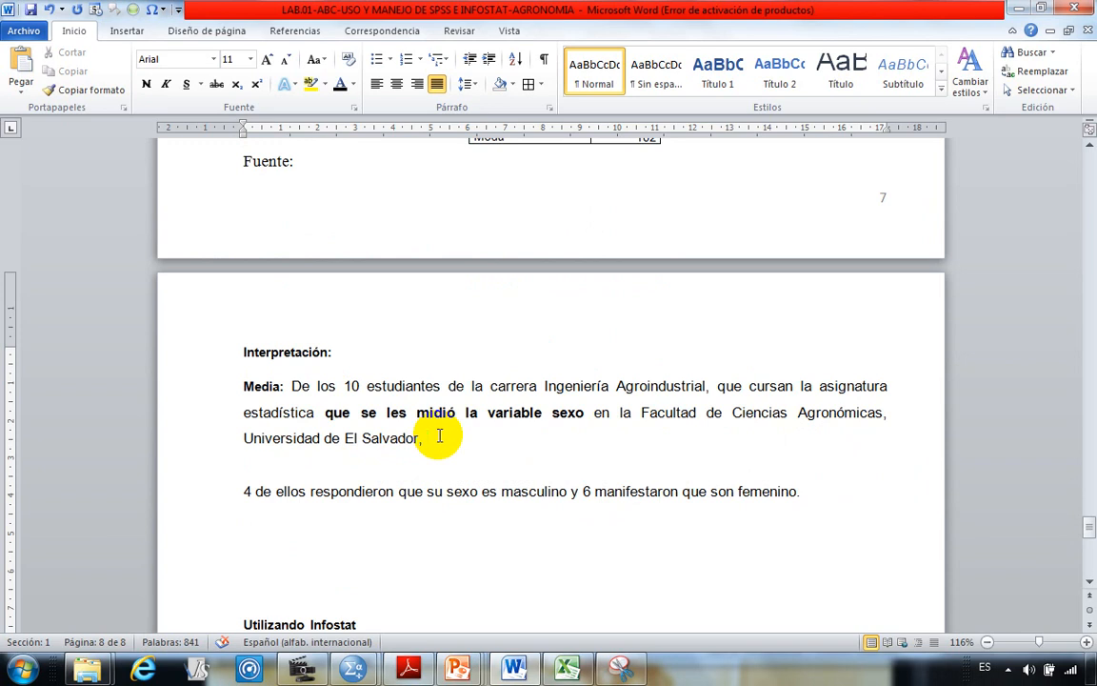
text(el peso)
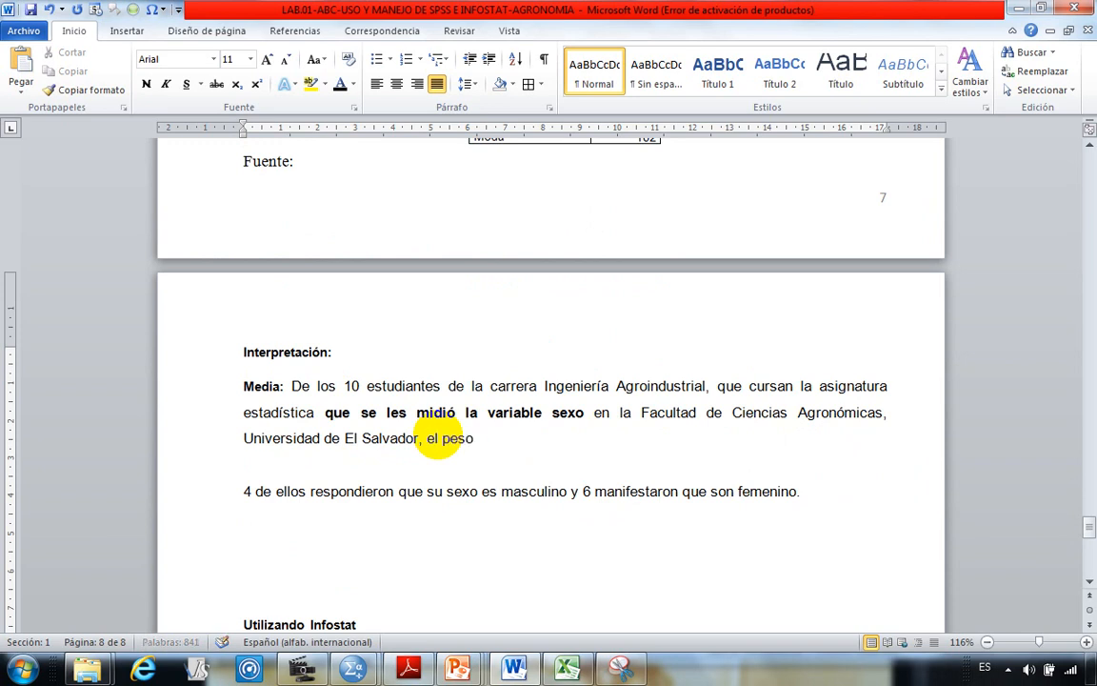
text( promedio)
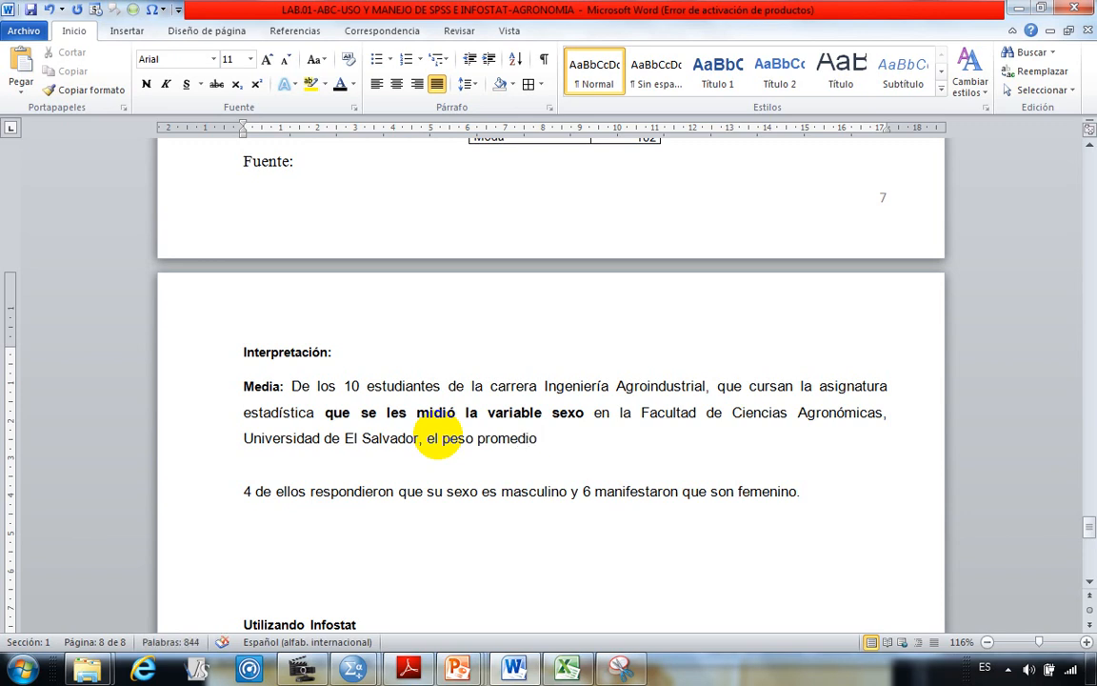
text( fue de)
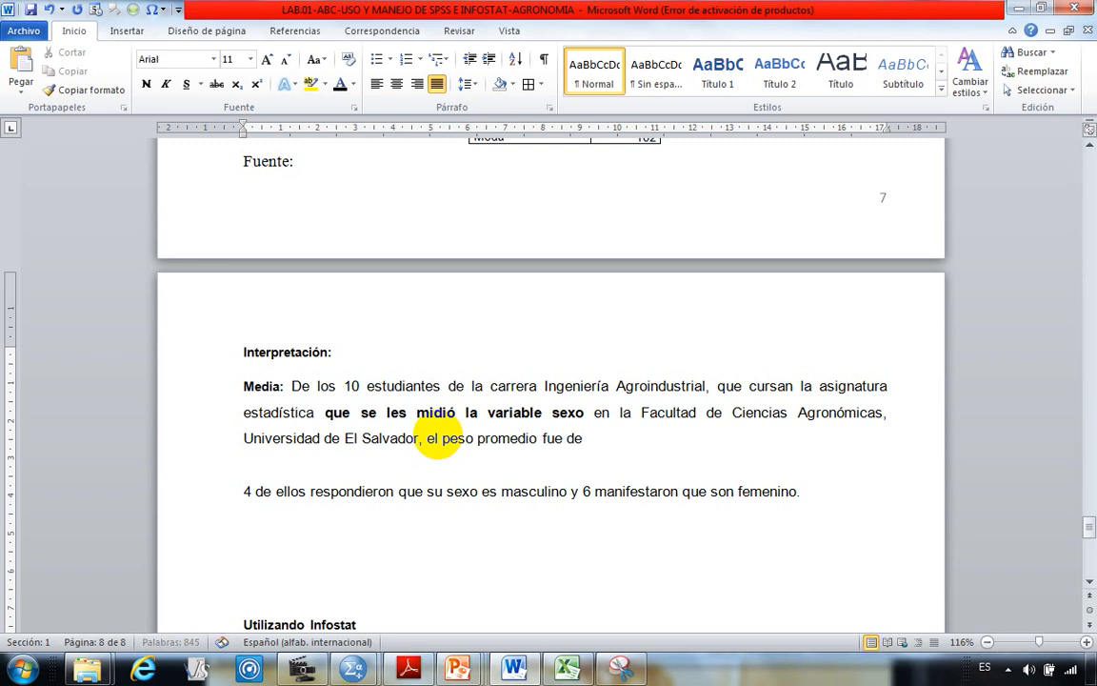
Step: Complete the average weight in the Media sentence with "144.20 libras," using the Media value from the Estadísticos table
scroll(440, 438, up, 3)
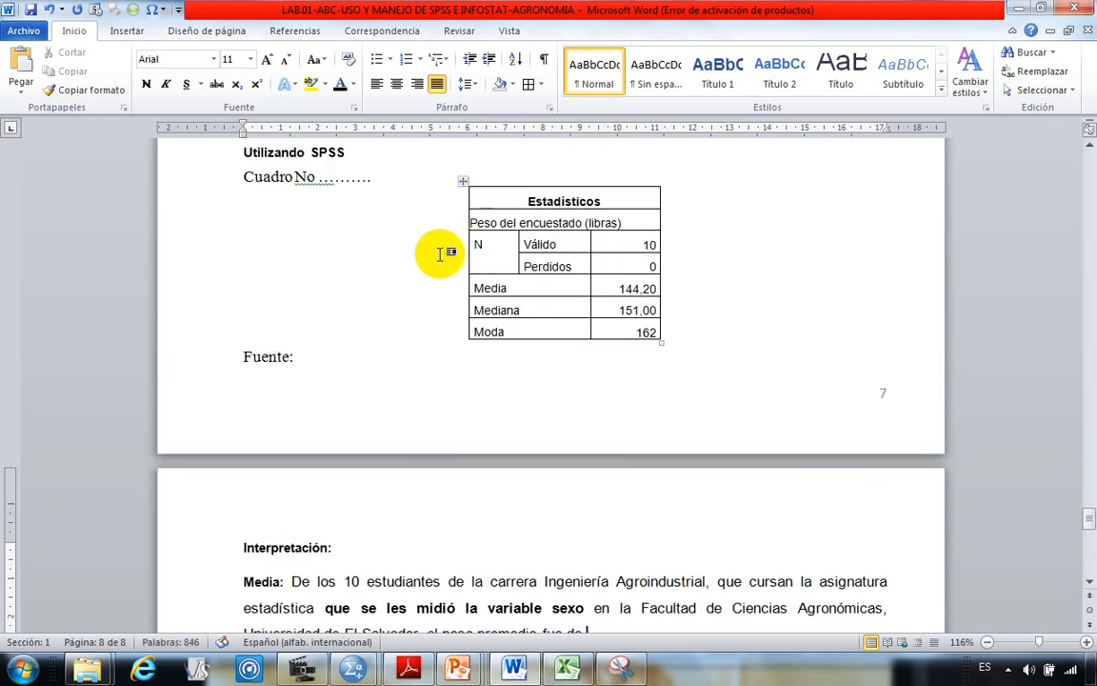
drag(484, 291, 644, 288)
click(640, 289)
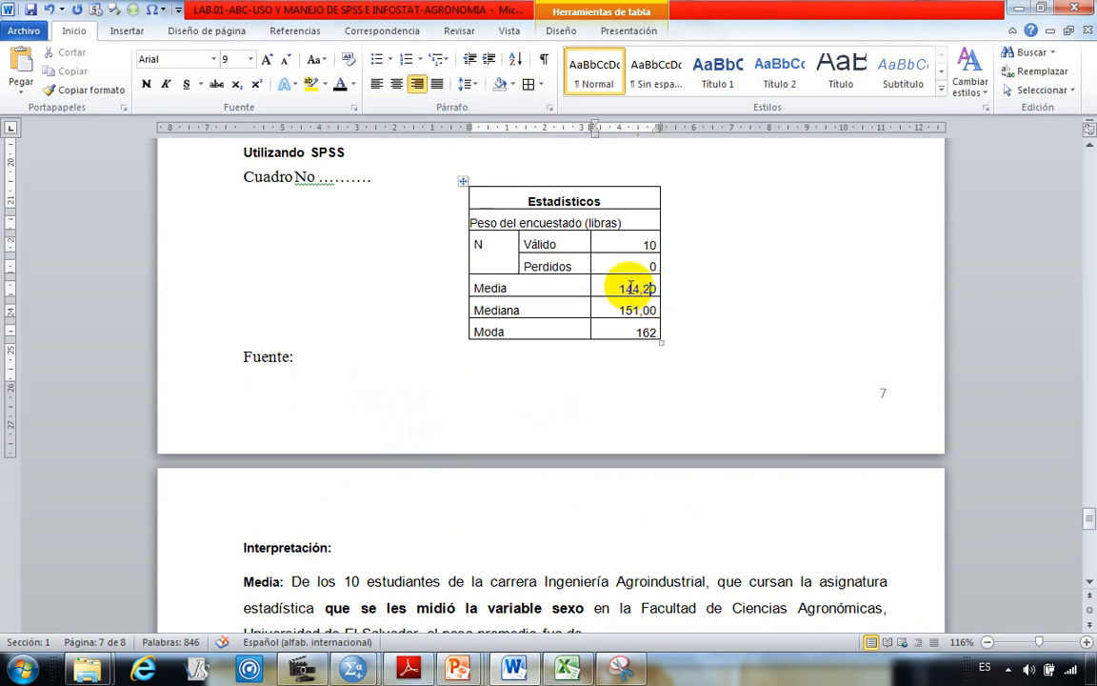
scroll(595, 398, down, 5)
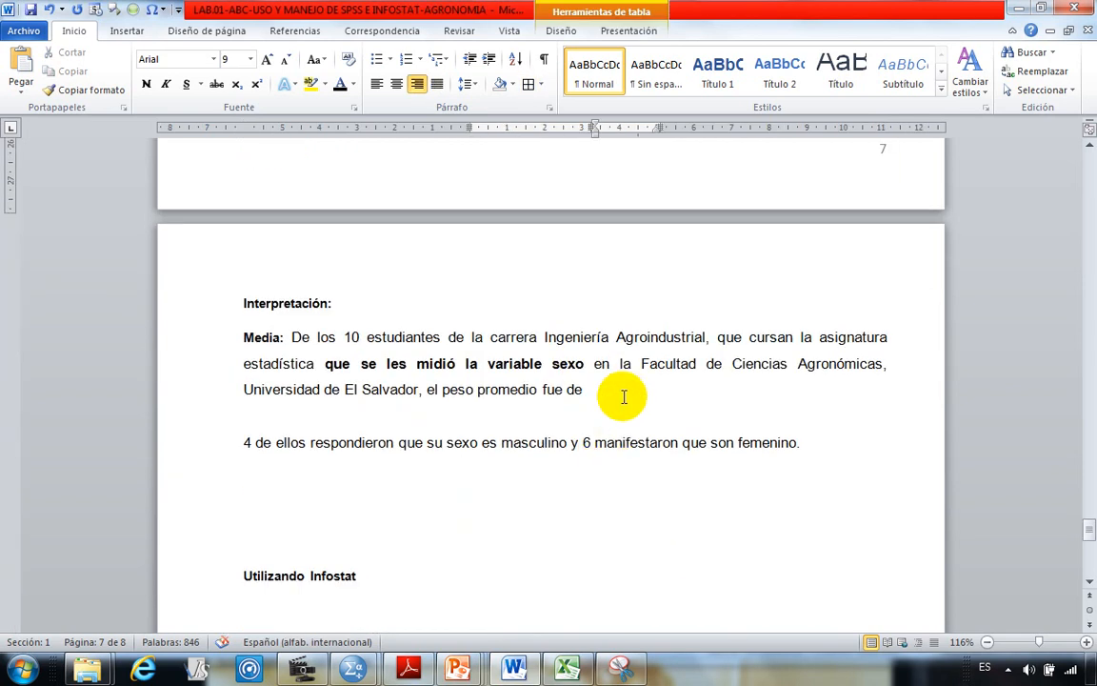
click(623, 393)
text(144)
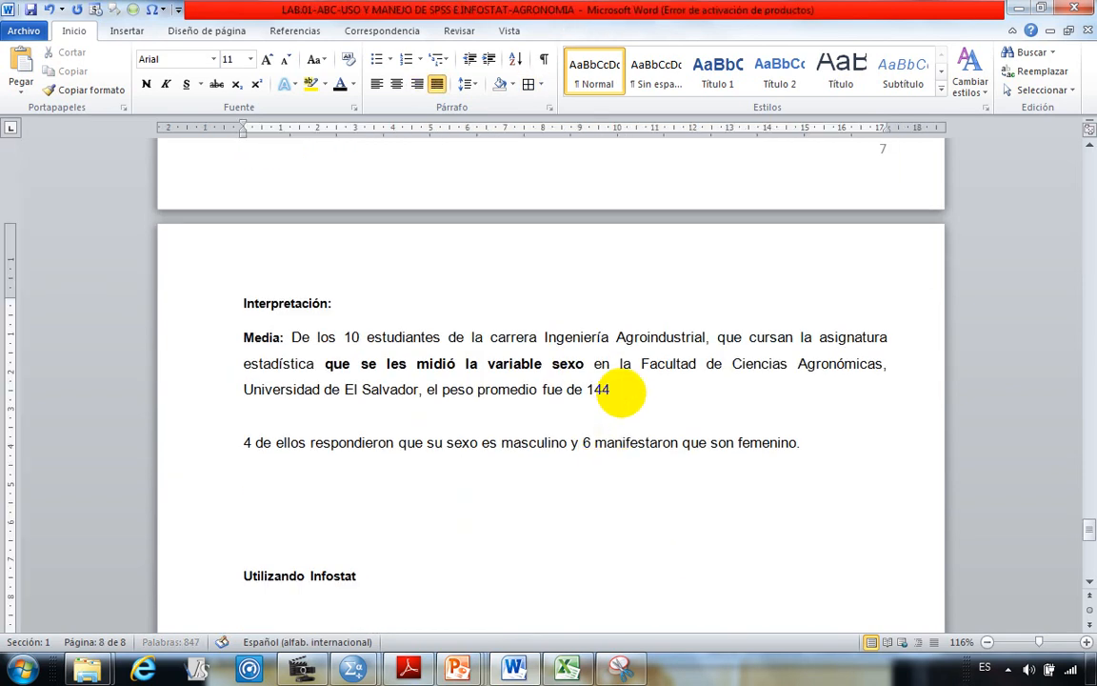
text(.20 libras,)
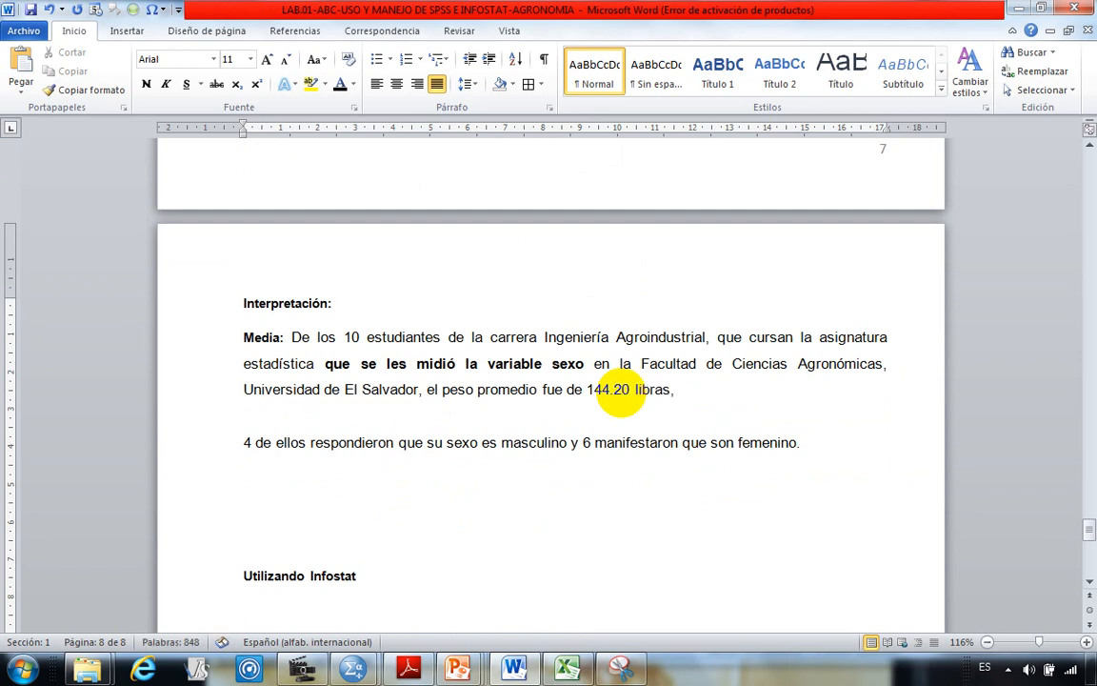
Step: Finish the Media interpretation with the words "siendo este el dato que mejor los representa."
text(sin)
text(ndo est)
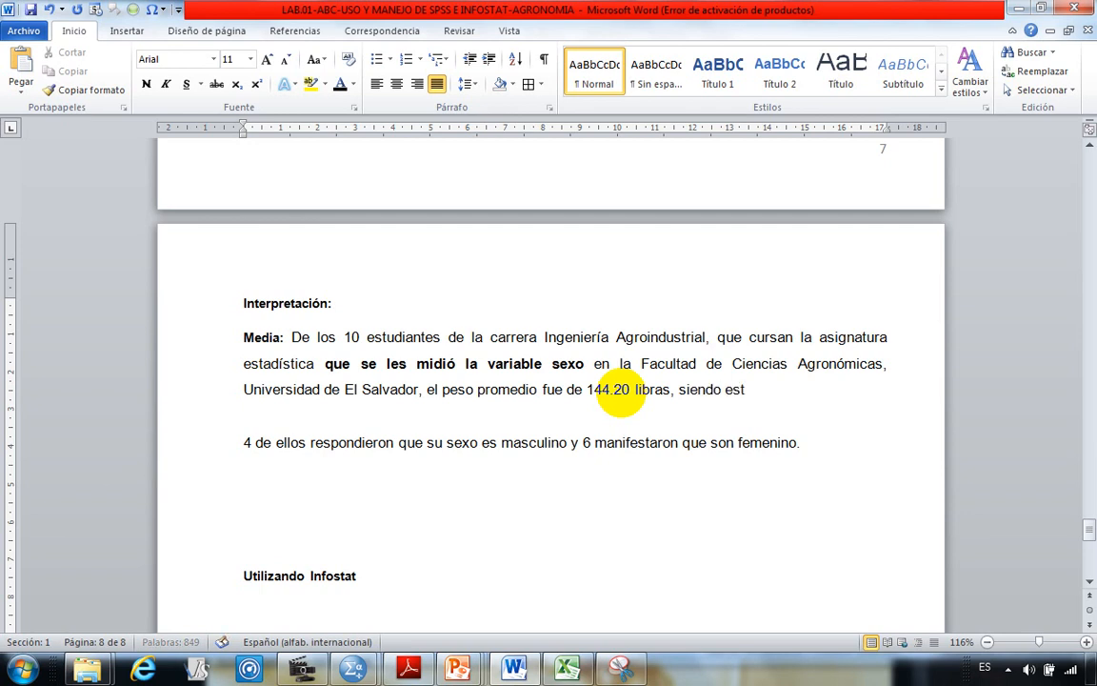
text(e el dato )
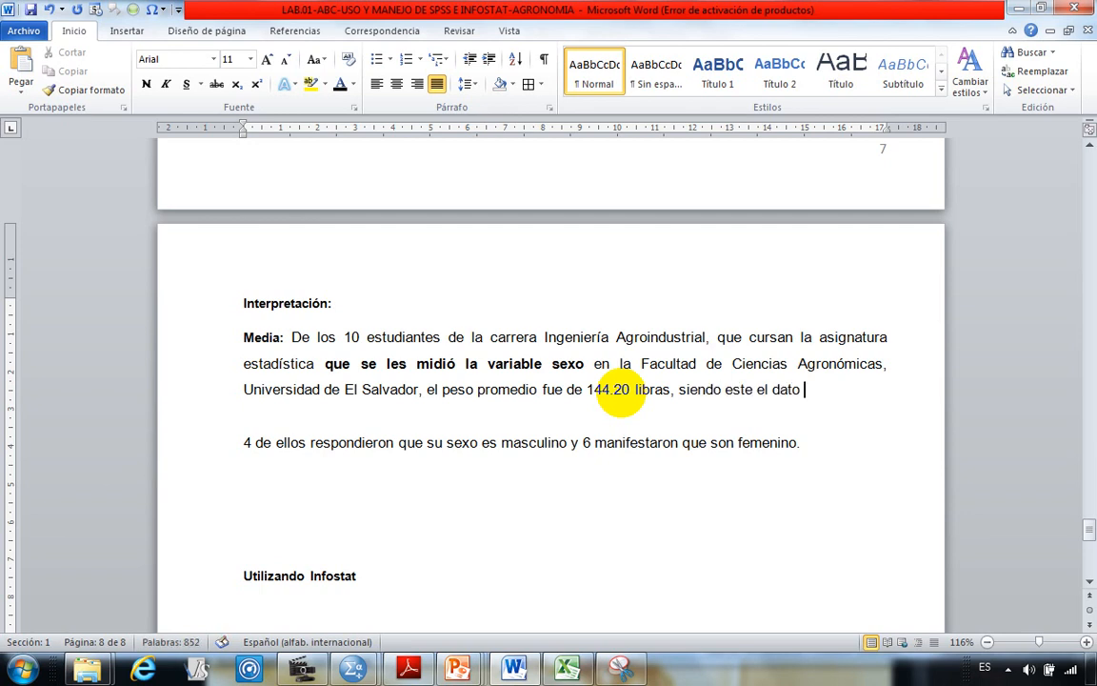
text(que mejor)
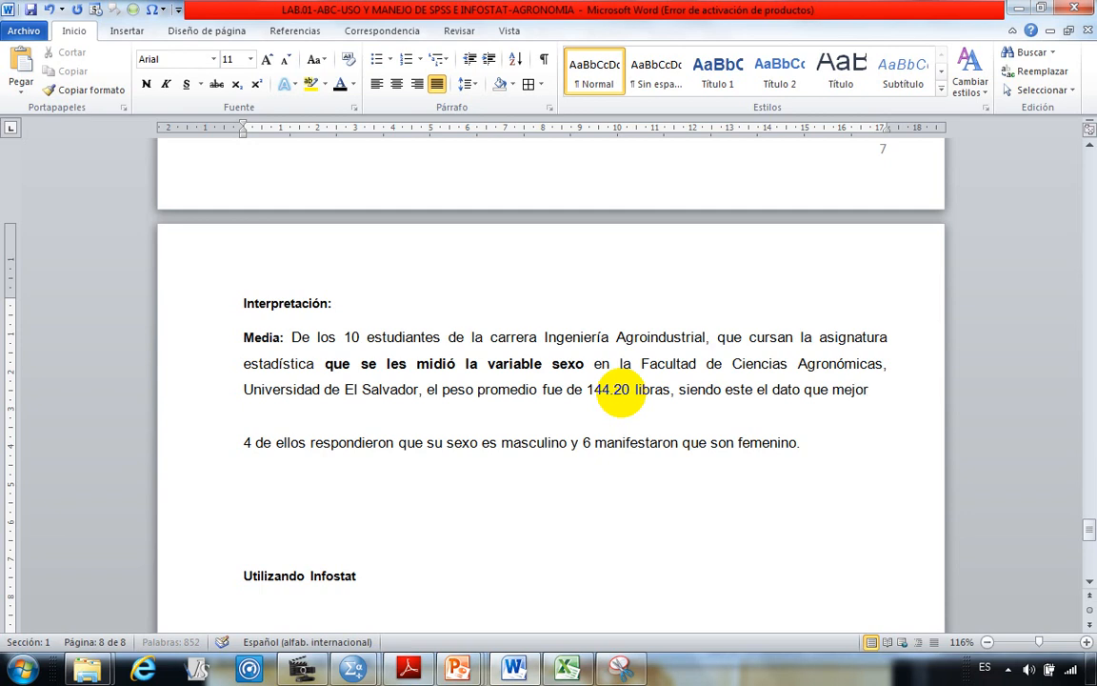
text( los representa.)
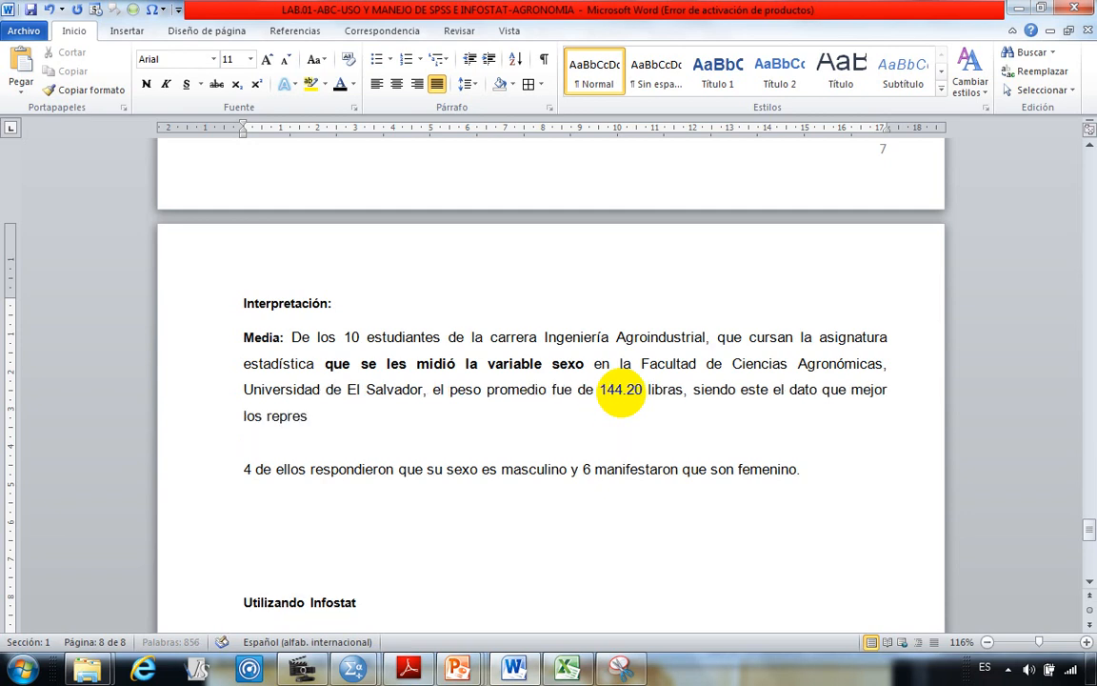
Step: Delete the leftover sentence "4 de ellos respondieron que su sexo es masculino y 6 manifestaron que son femenino." below the Media paragraph
click(374, 436)
double_click(406, 365)
click(502, 433)
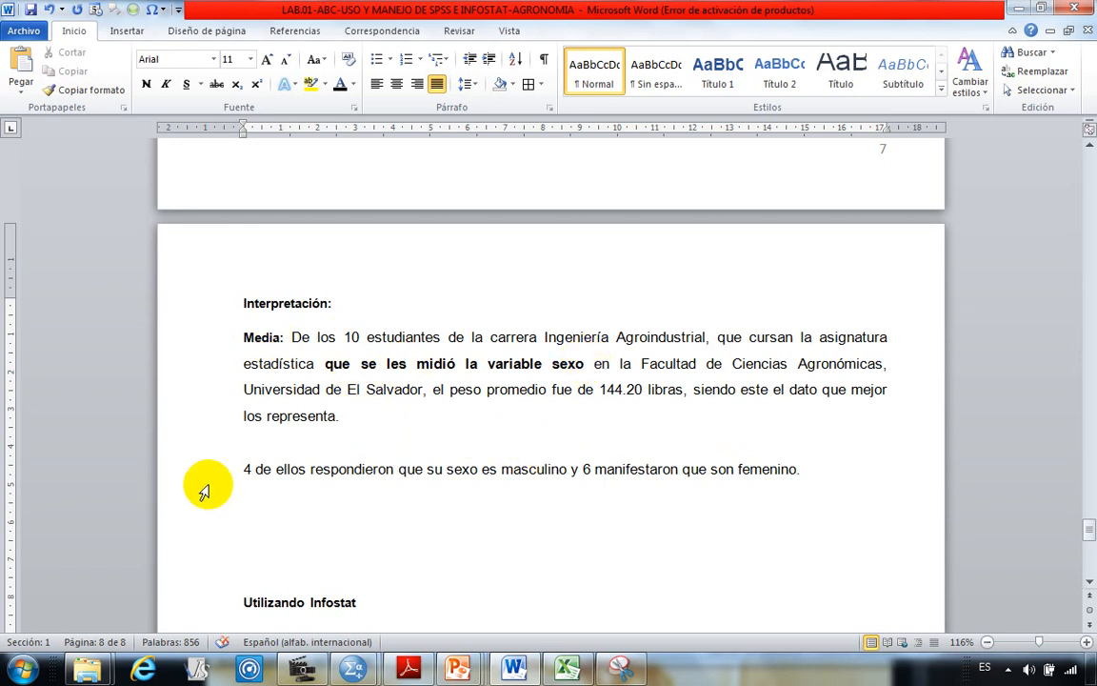
drag(244, 469, 845, 465)
key(Delete)
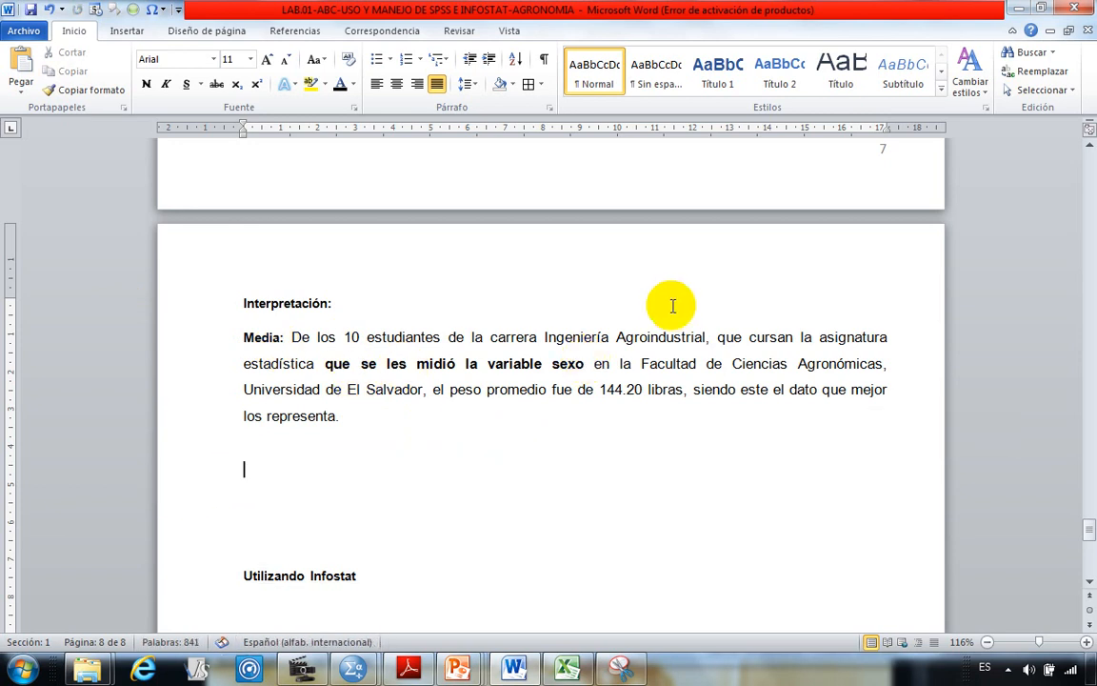
Step: Copy the whole Media interpretation paragraph, including its "Media:" label
drag(249, 339, 379, 416)
key(ctrl+c)
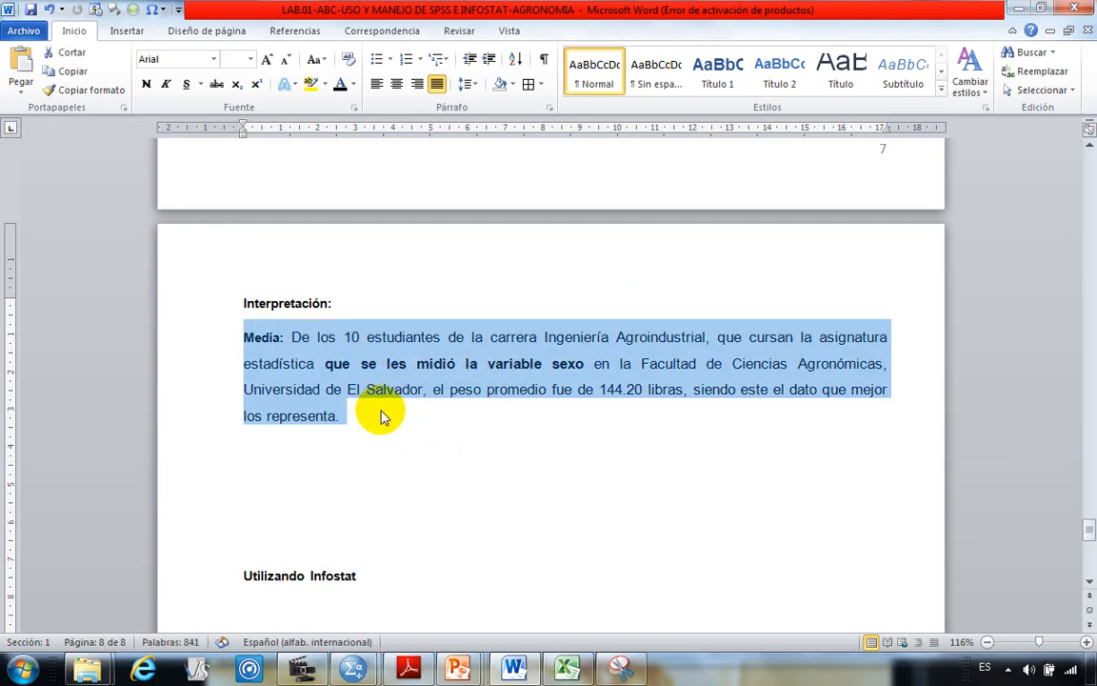
Step: Paste a copy of the Media paragraph below the original and relabel the copy as "Mediana"
click(286, 450)
key(ctrl+v)
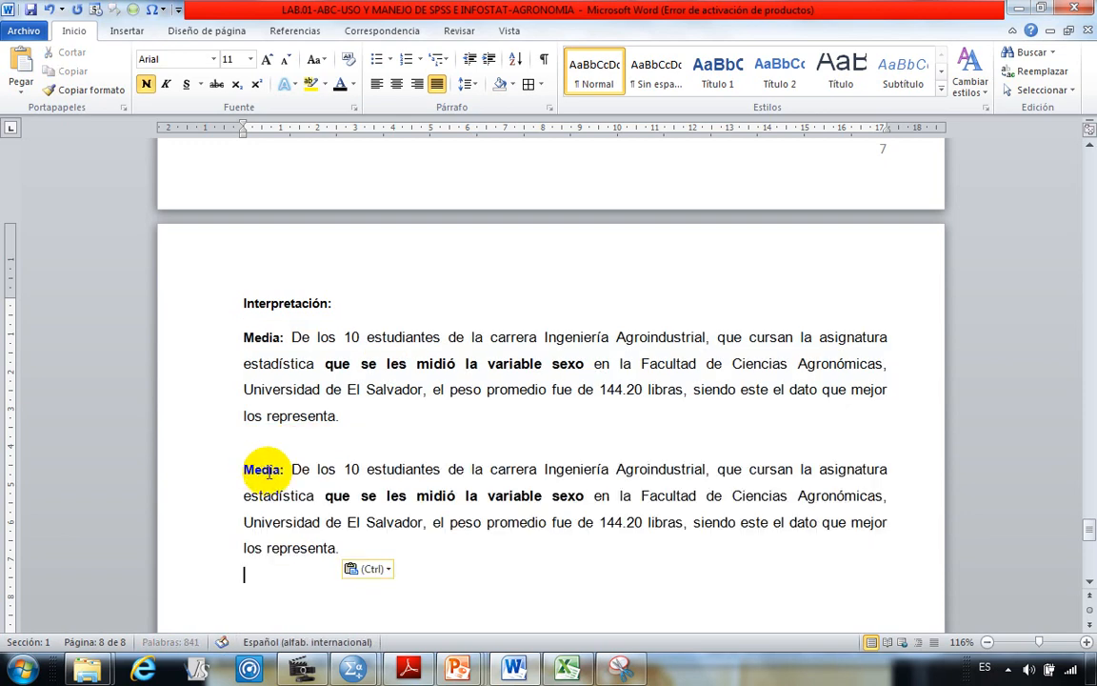
double_click(267, 469)
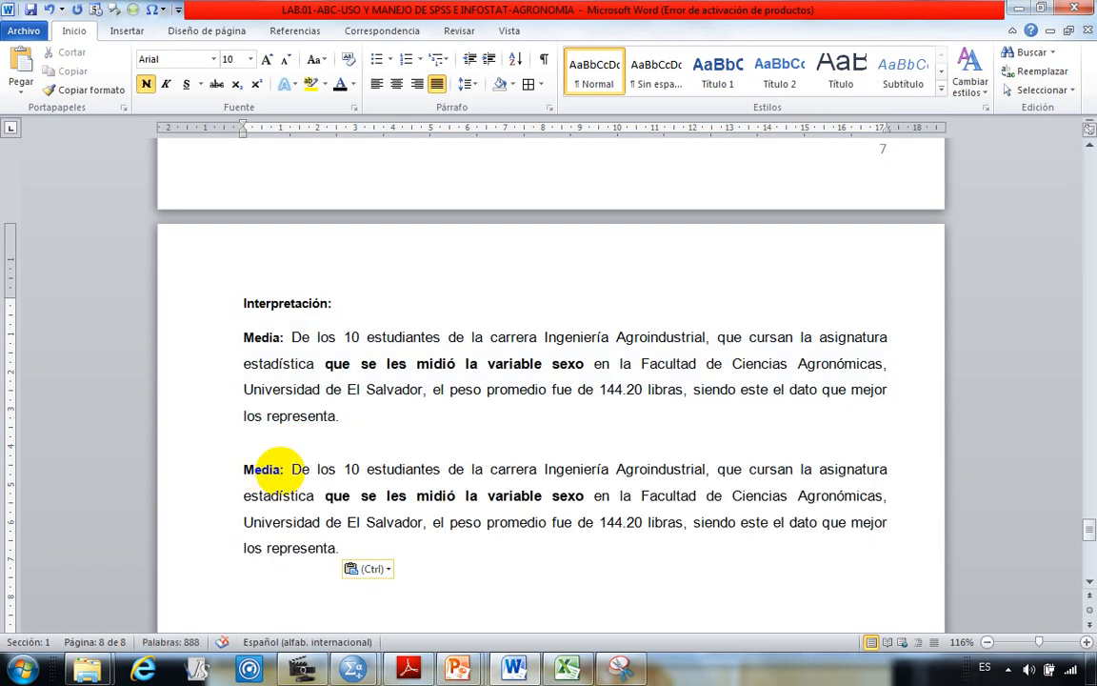
text(Mediana)
click(393, 551)
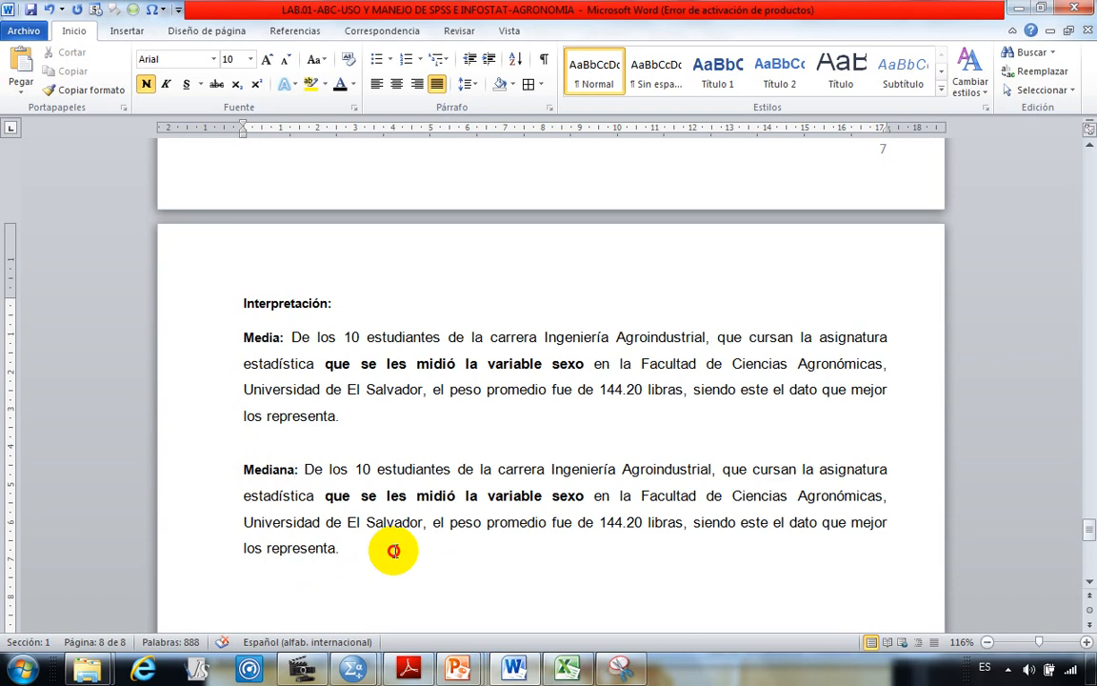
Step: Replace the variable name "sexo" with "peso en libras" in the Media paragraph
scroll(392, 538, down, 2)
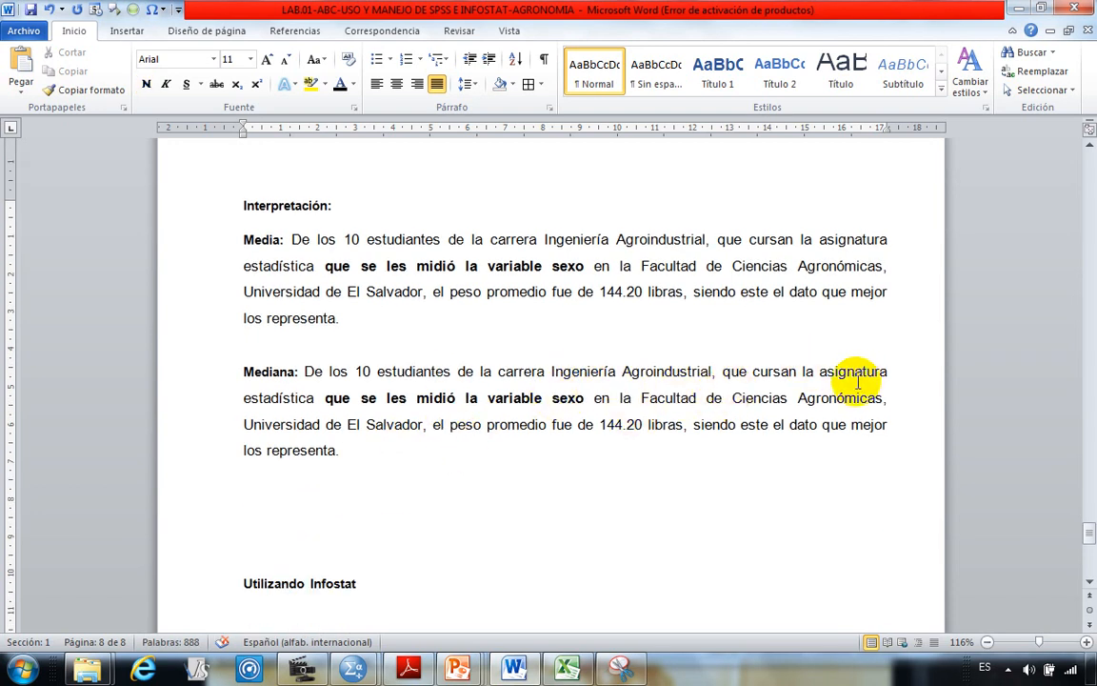
click(334, 400)
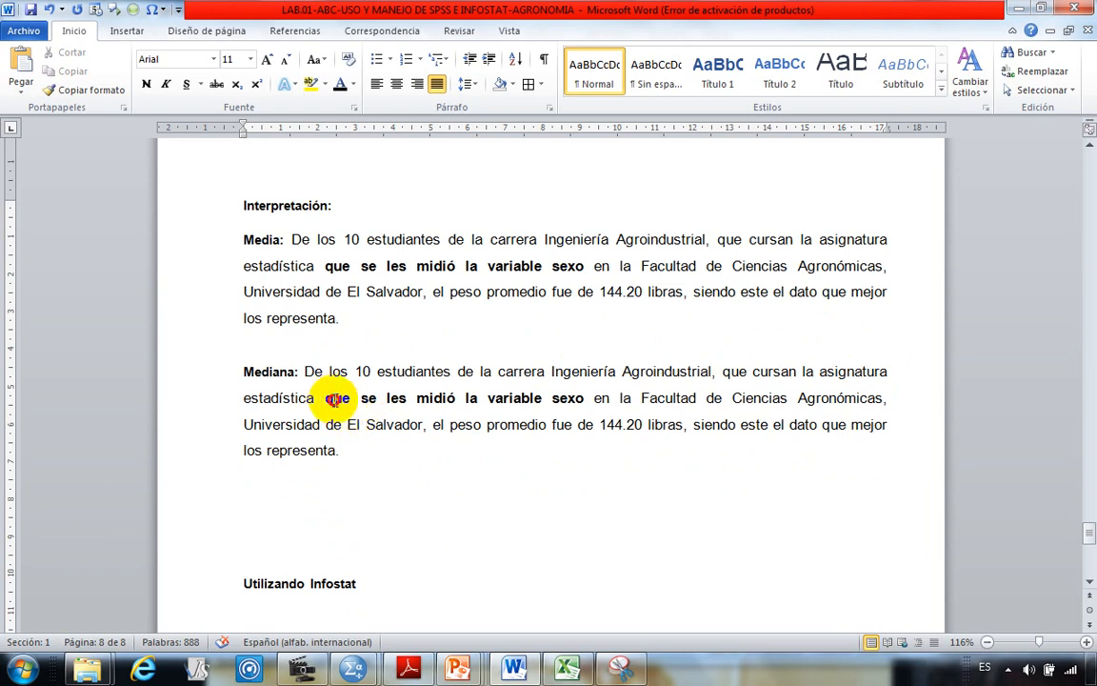
drag(336, 400, 465, 411)
click(515, 482)
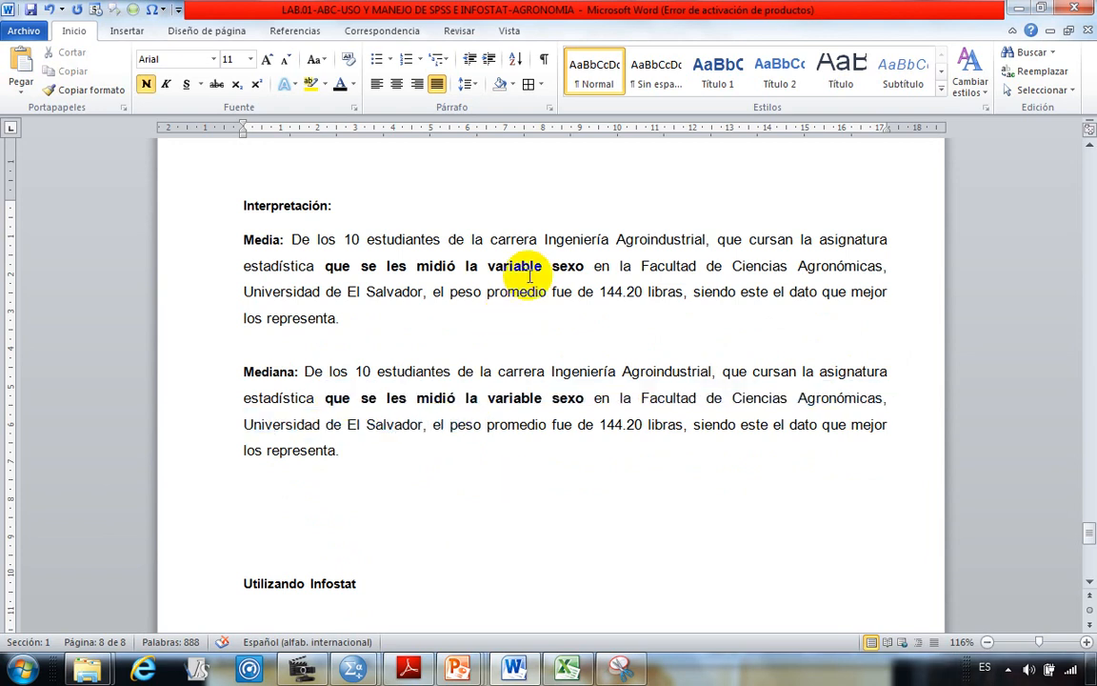
scroll(562, 314, up, 1)
double_click(568, 314)
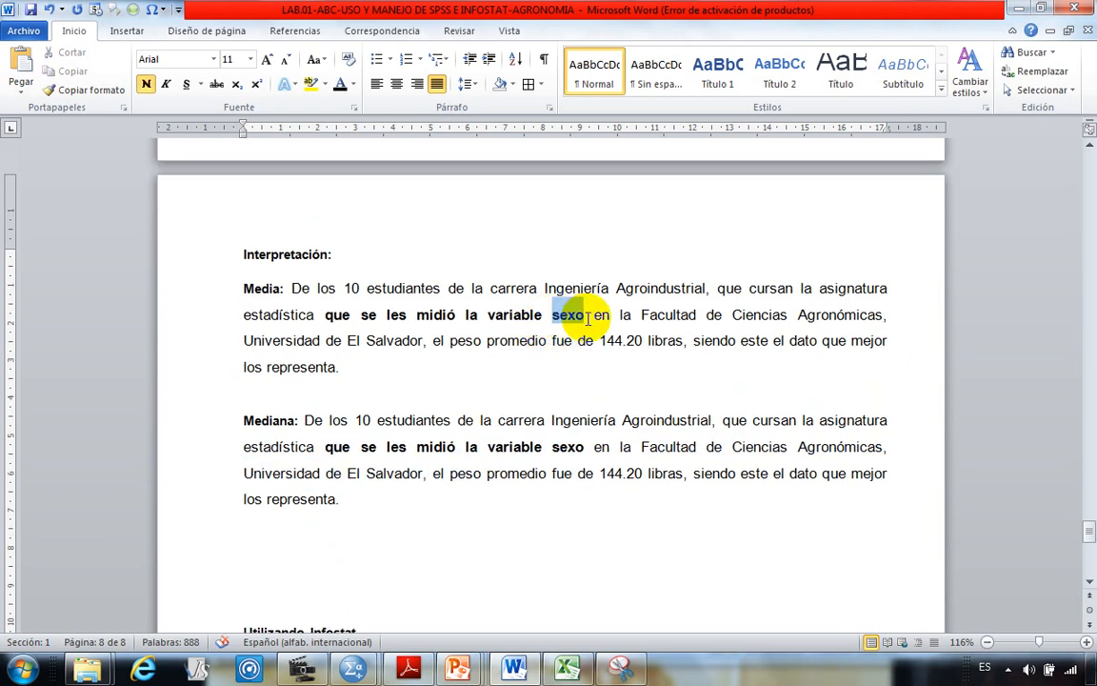
text(peso en libras)
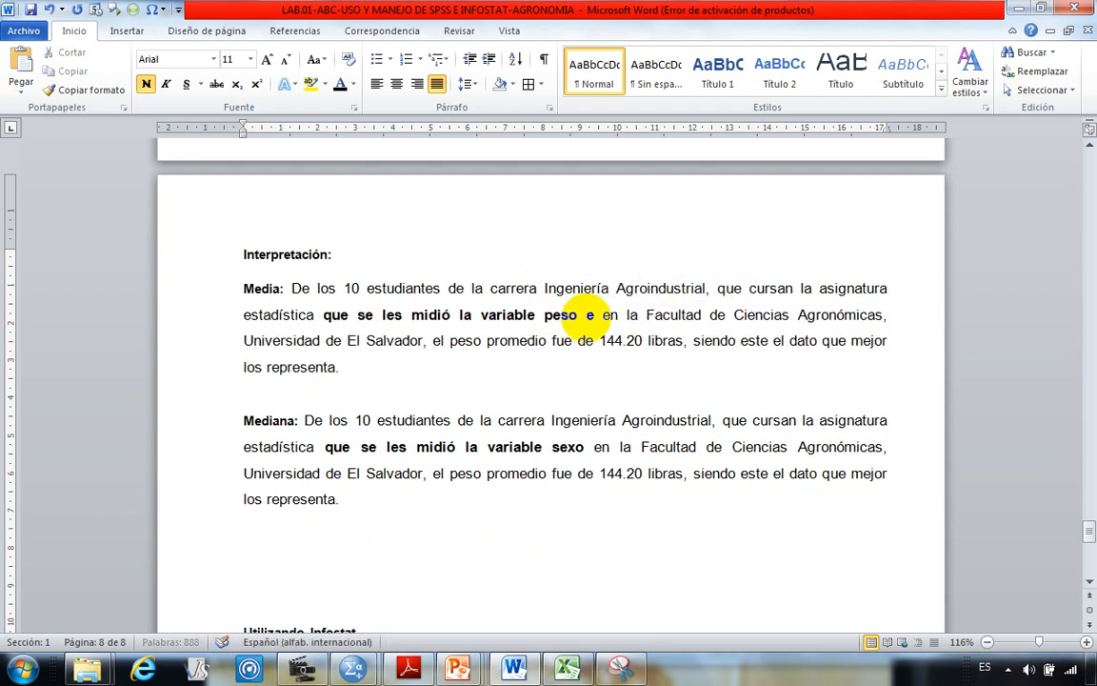
Step: Replace the variable name "sexo" with "peso en libras," in the Mediana paragraph
click(580, 484)
drag(553, 447, 586, 450)
text(peso en lib)
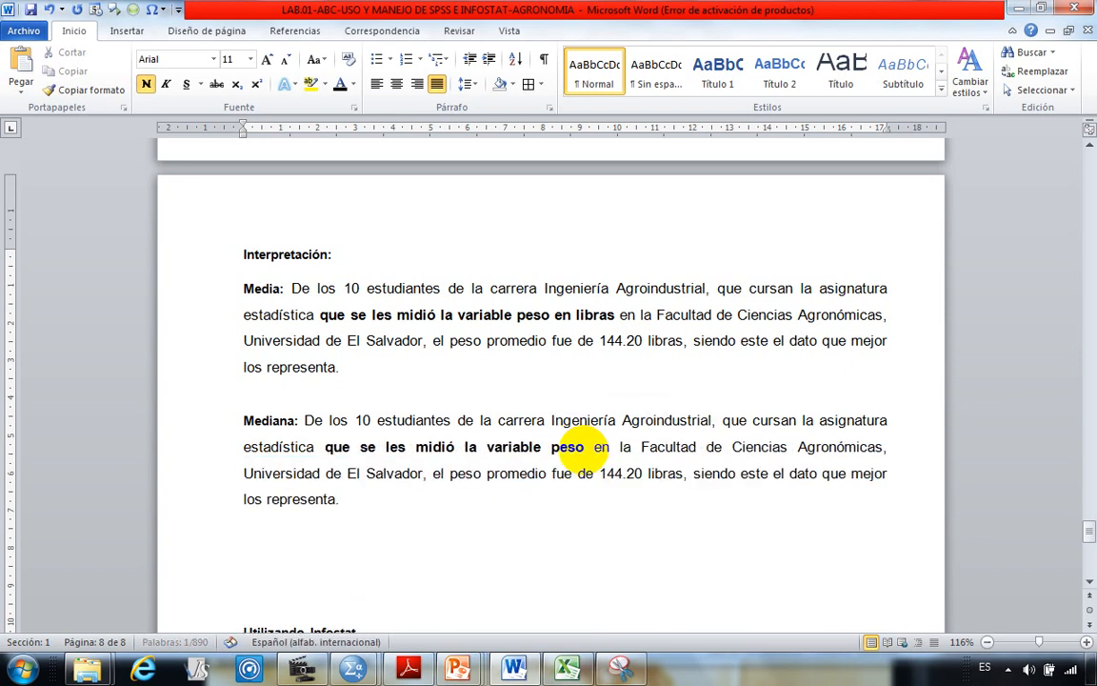
text(ras, en l)
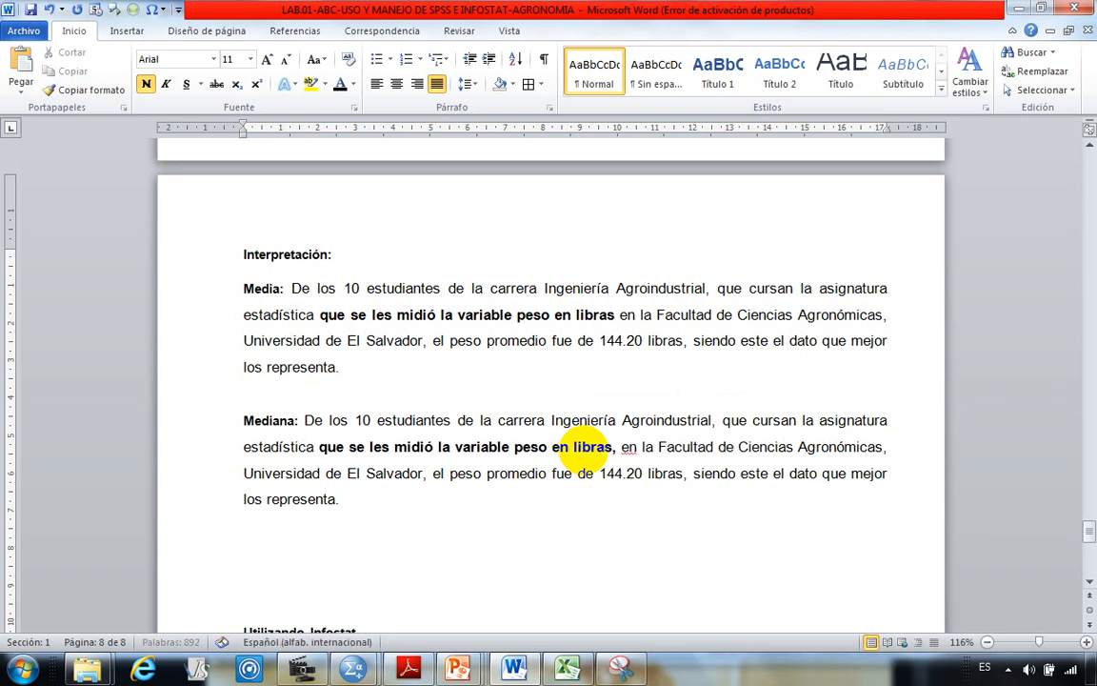
Step: Add a comma after "peso en libras" in the Media paragraph
click(615, 316)
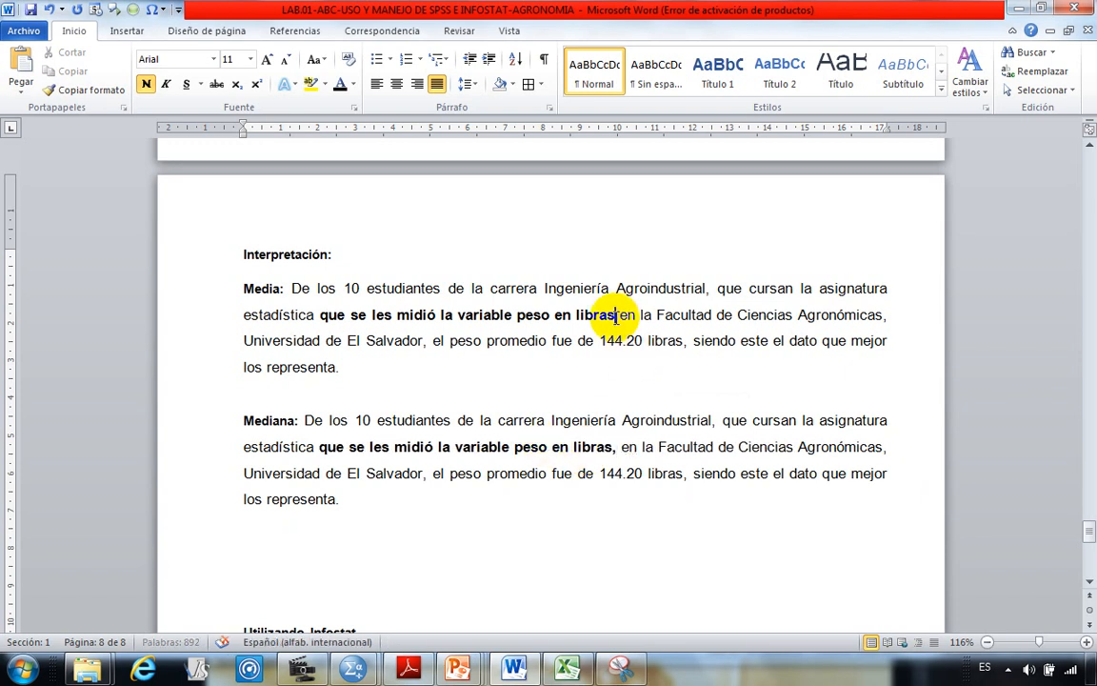
text(,)
click(751, 549)
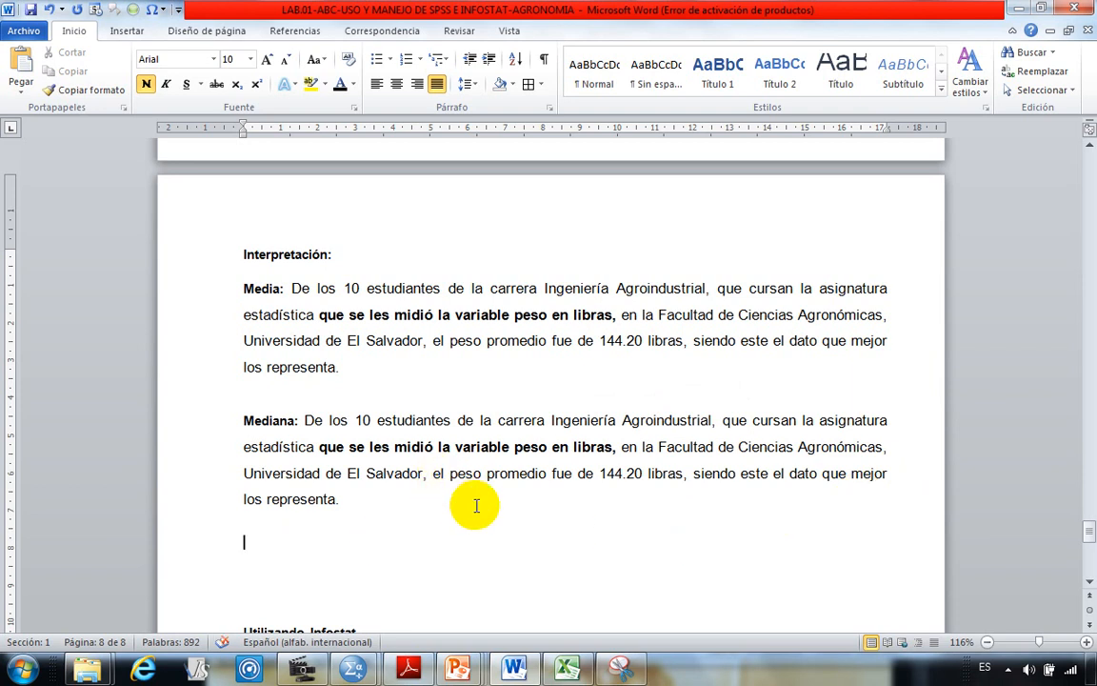
Step: Break the Mediana paragraph after "Universidad de El Salvador," and start a new clause there with "el 50% o la mitad de ellos"
scroll(496, 494, down, 1)
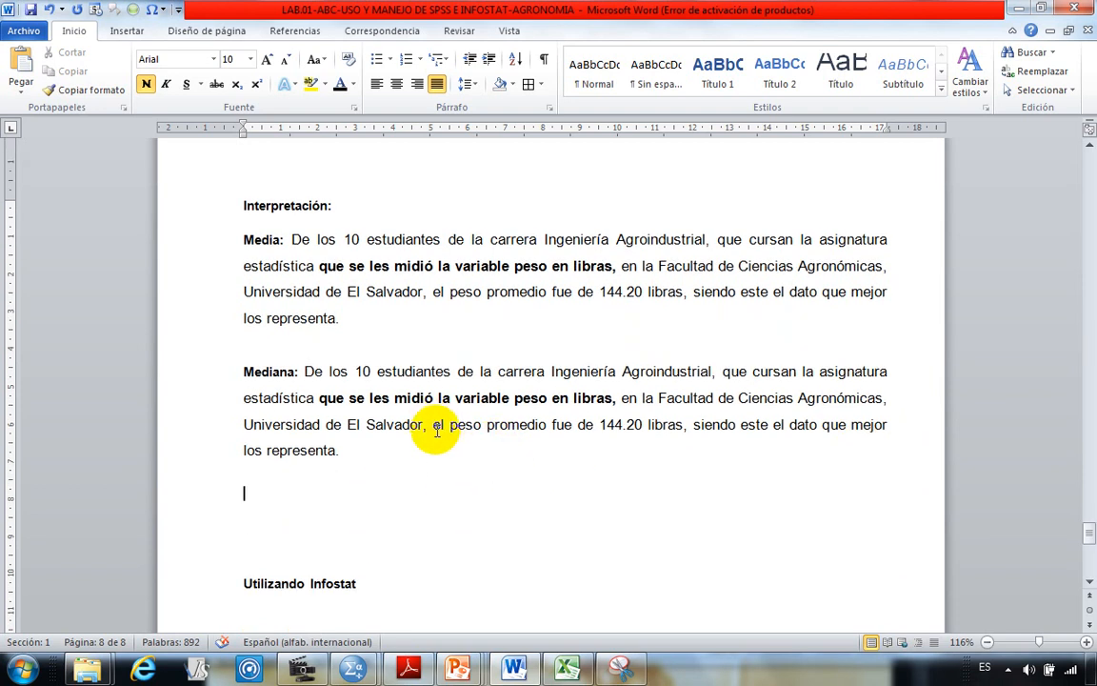
click(433, 426)
key(Return)
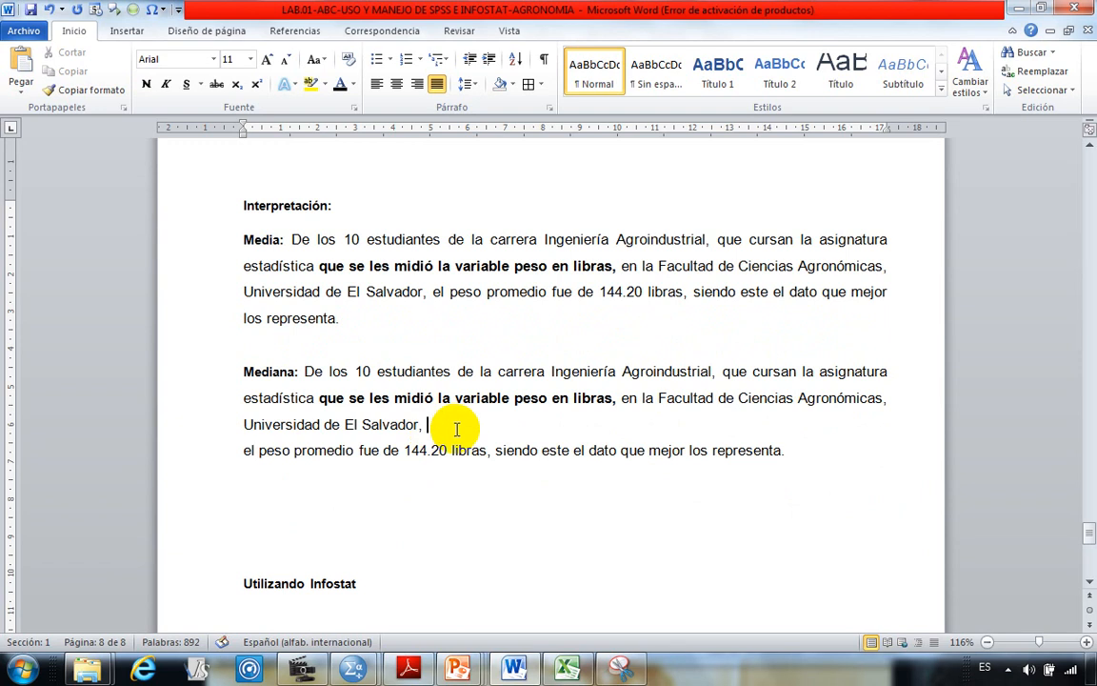
text(el )
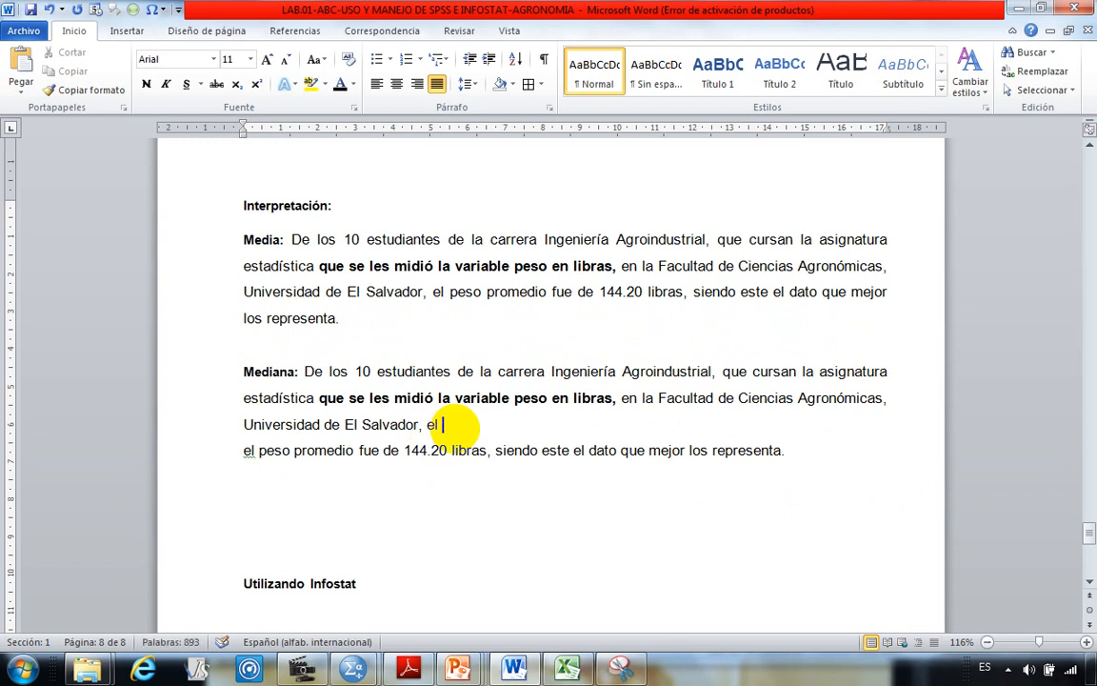
text(50%)
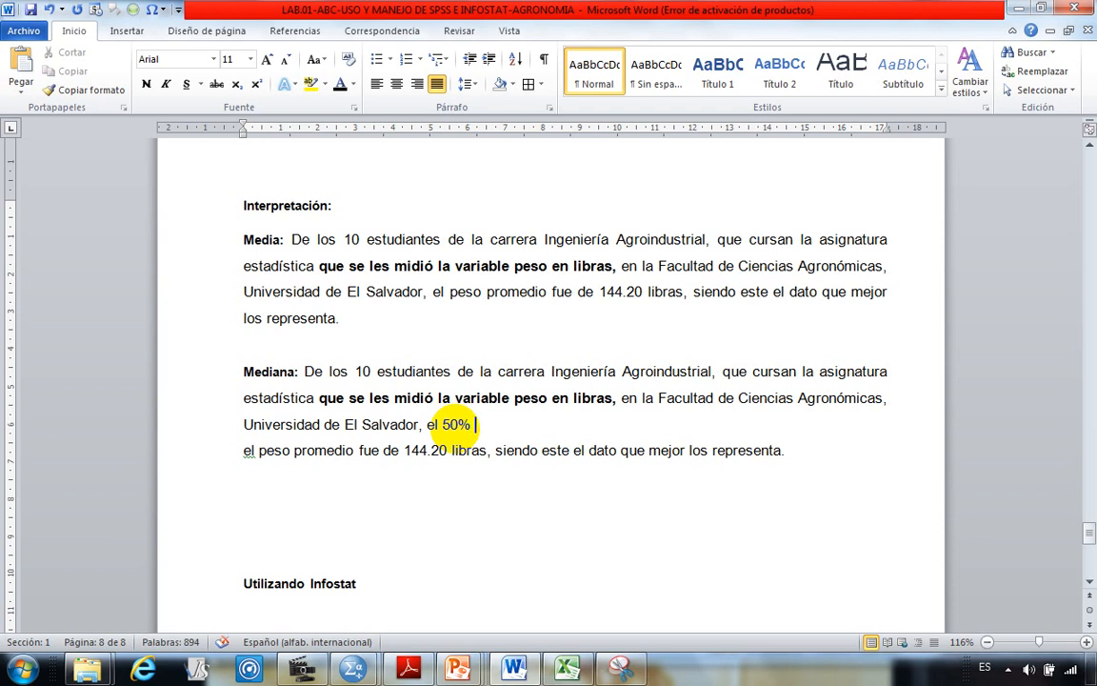
text( o la mita)
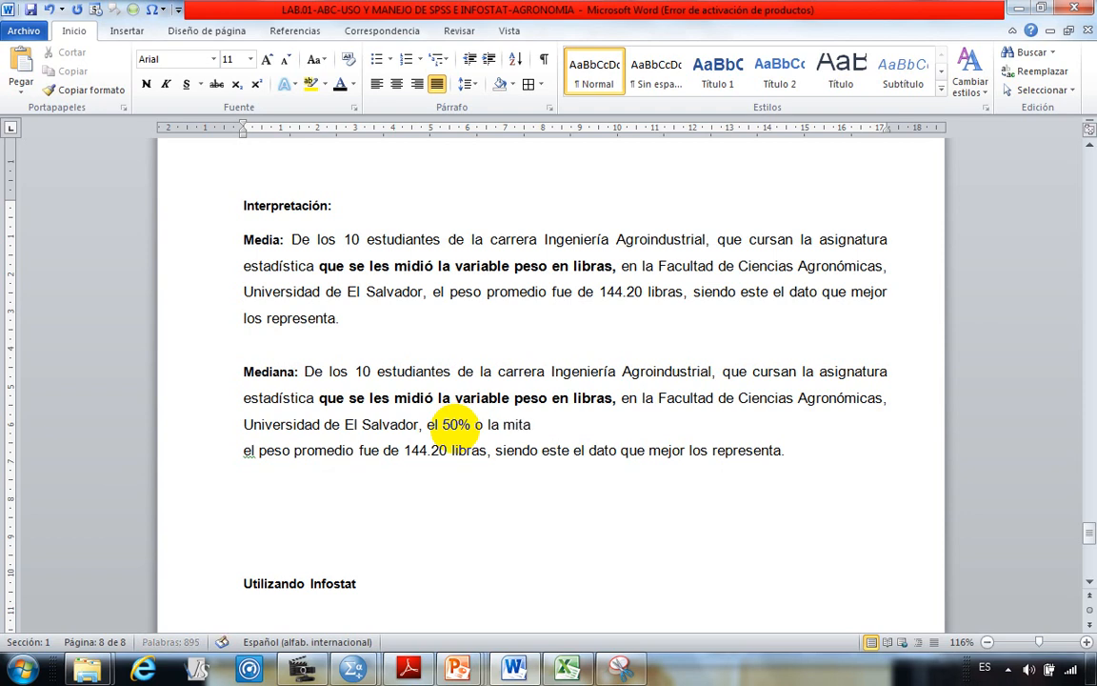
text(d de ellos tien)
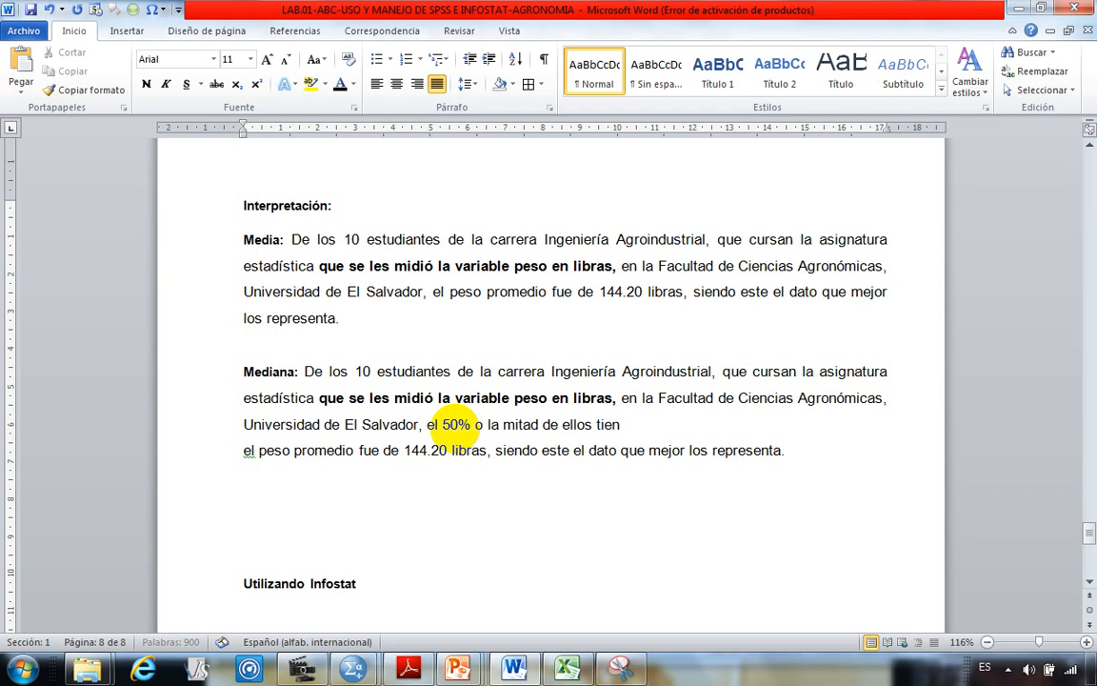
text(en p)
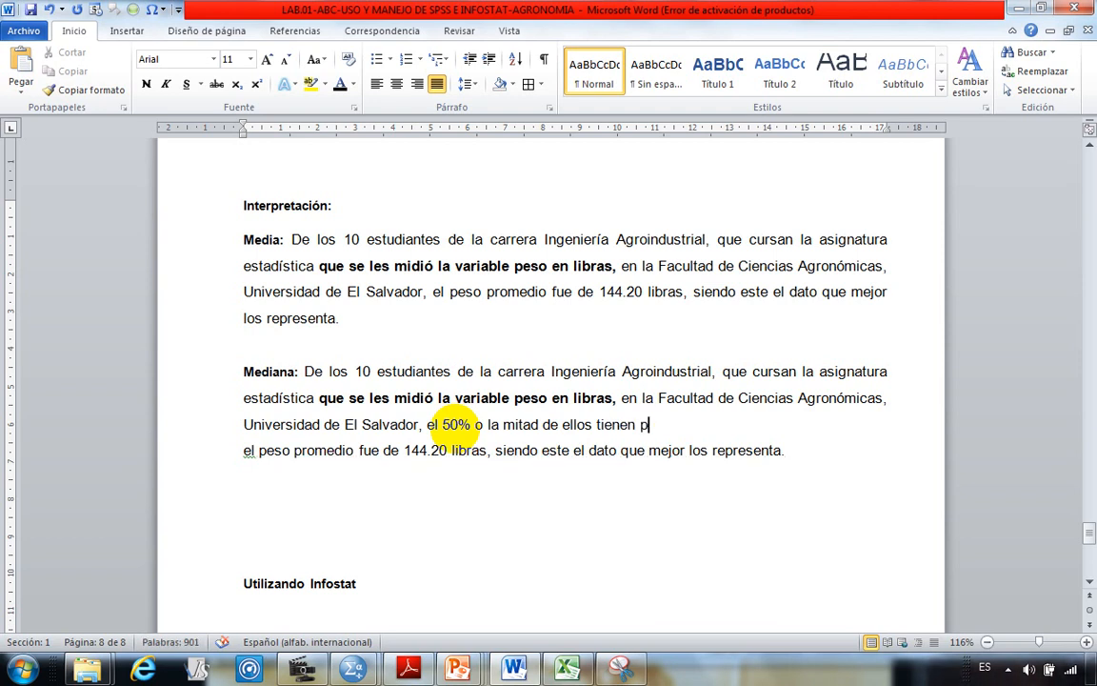
key(BackSpace)
key(BackSpace)
key(BackSpace)
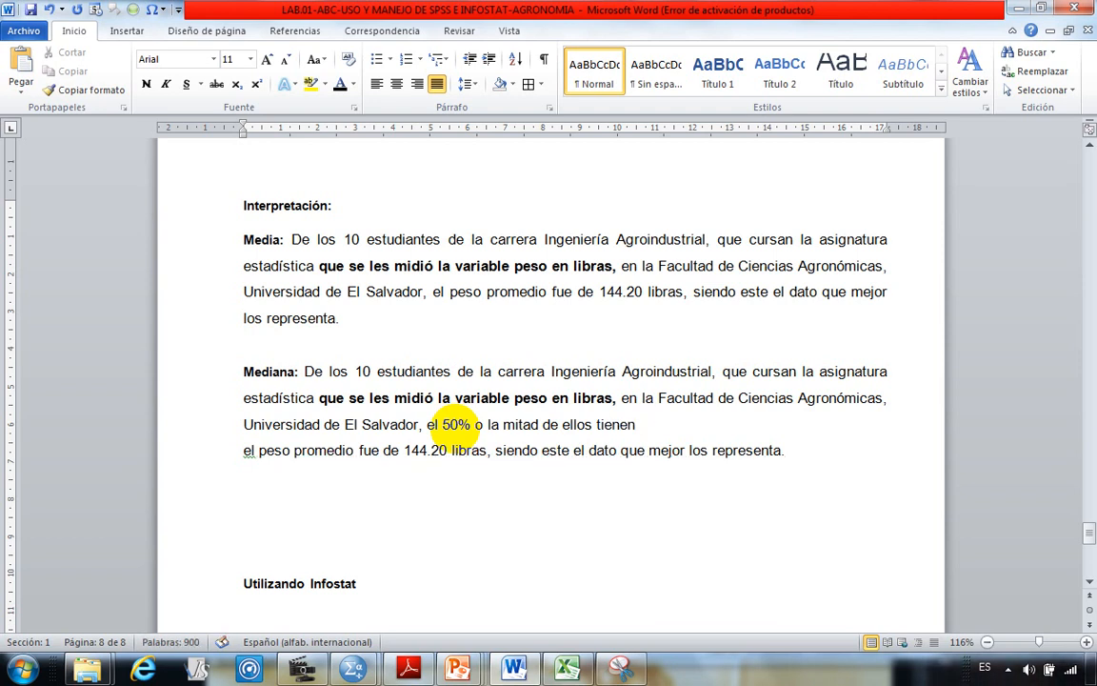
key(BackSpace)
key(BackSpace)
text(pesa)
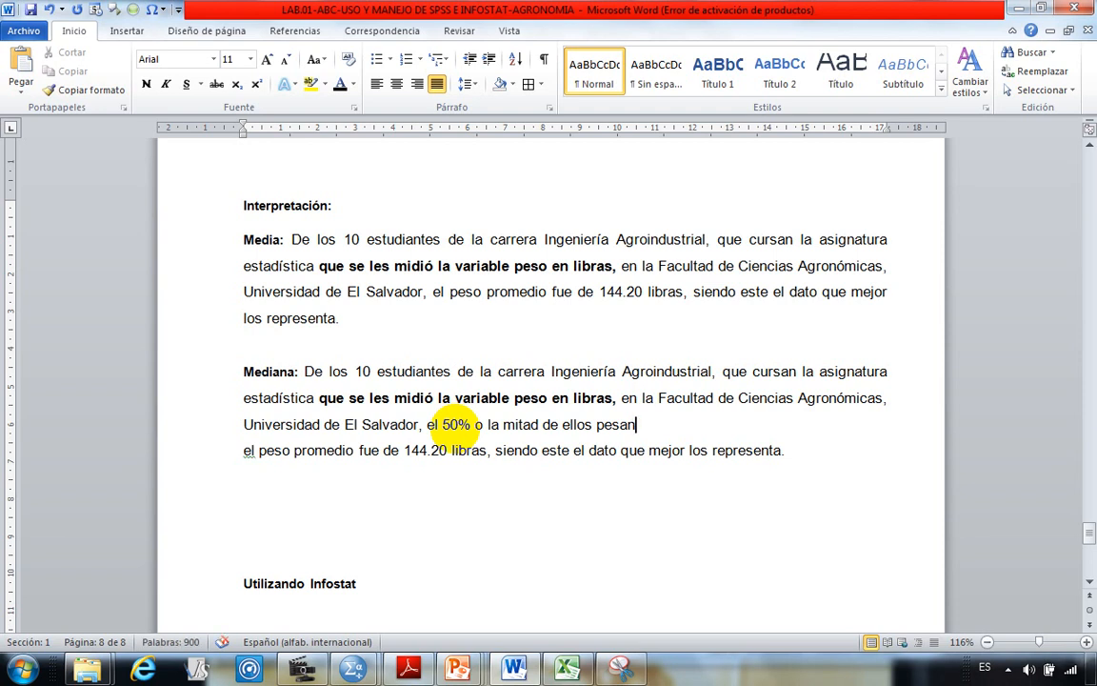
key(BackSpace)
key(BackSpace)
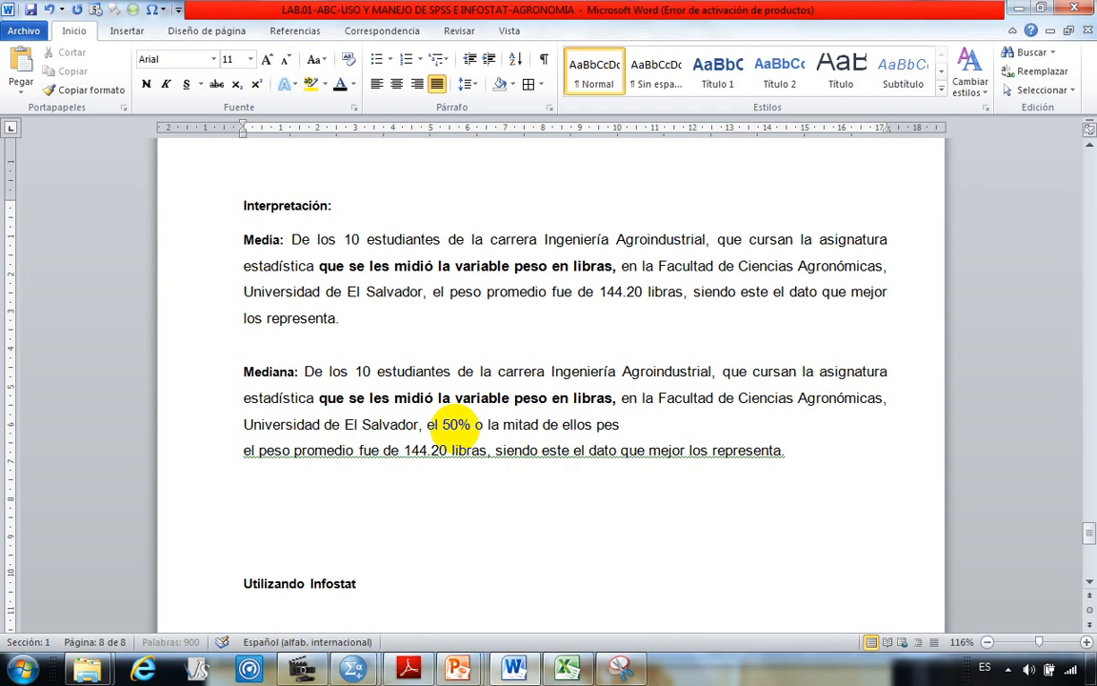
key(BackSpace)
key(BackSpace)
key(BackSpace)
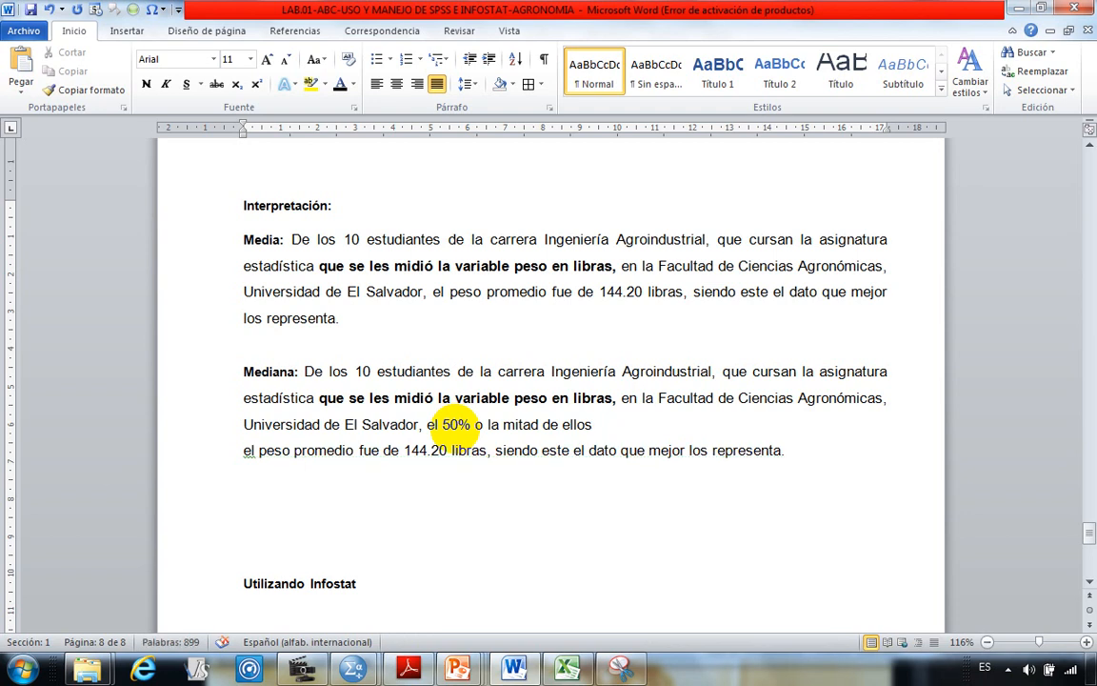
text(t)
key(BackSpace)
Step: Continue the Mediana clause after "ellos" with "presentaron un peso menor o igual a"
text(pres)
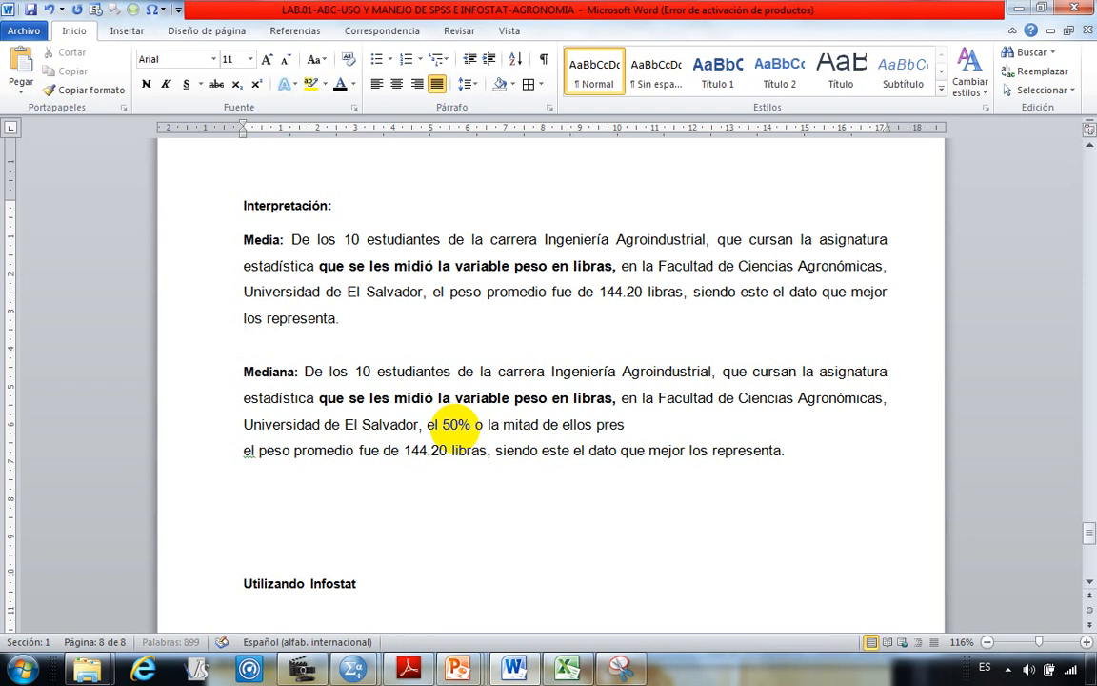
text(entar)
key(BackSpace)
key(BackSpace)
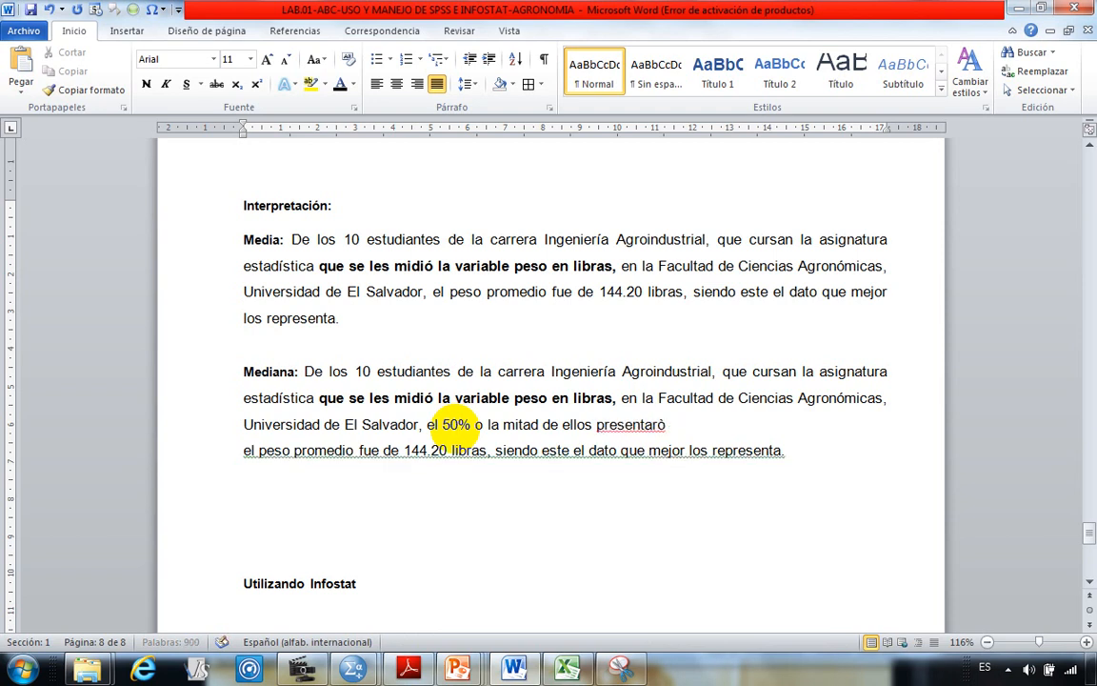
text(on un peso)
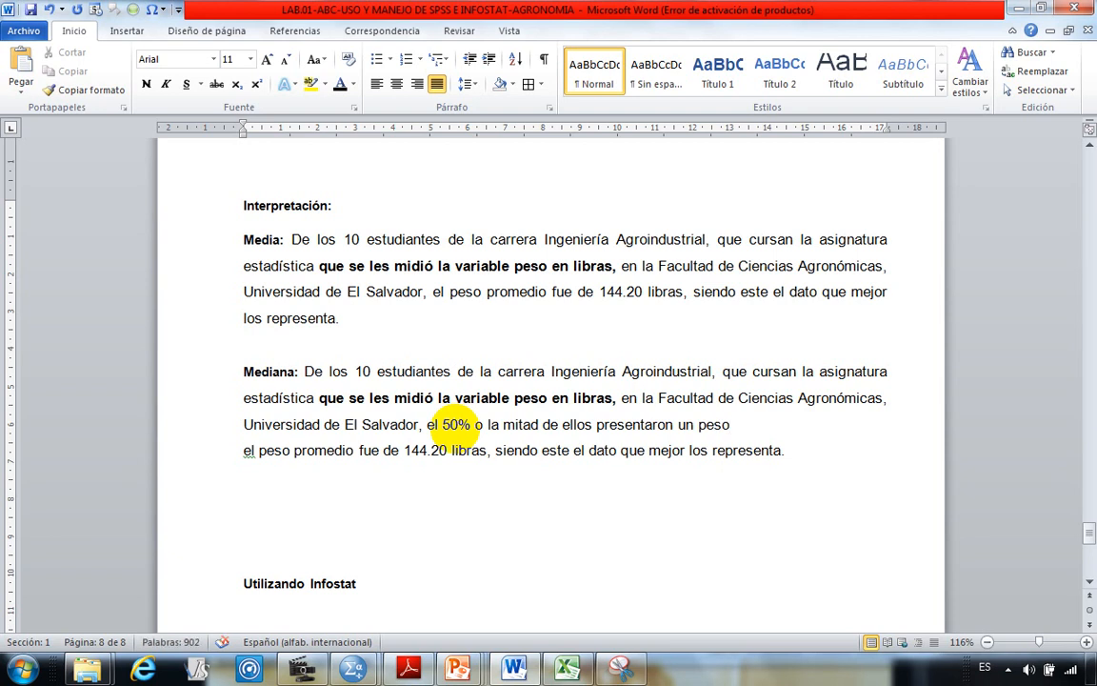
text(menor o)
key(BackSpace)
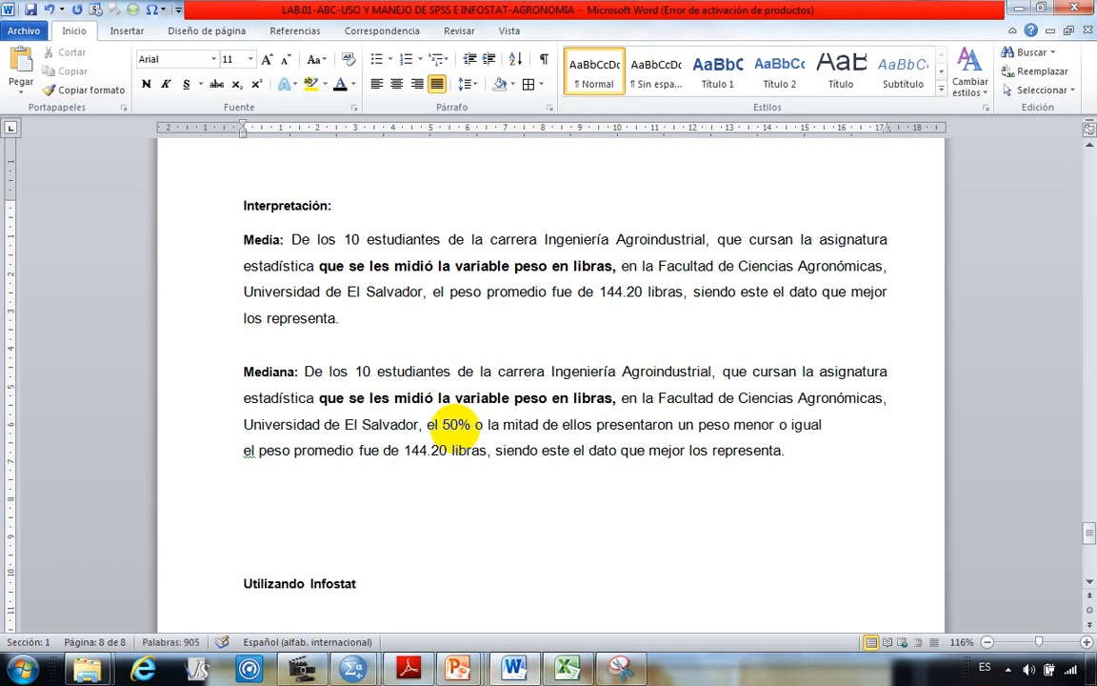
text(igual a)
Step: Delete the leftover copied line in the Mediana paragraph, from "el peso promedio" to "representa."
scroll(291, 508, up, 1)
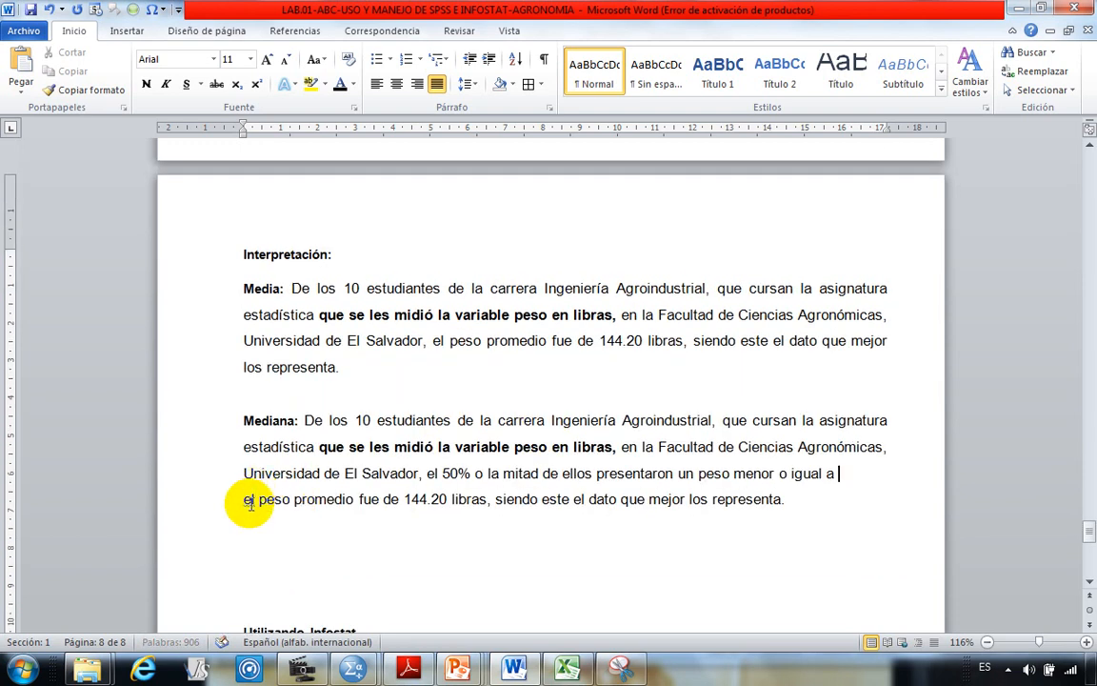
drag(245, 502, 784, 507)
key(Delete)
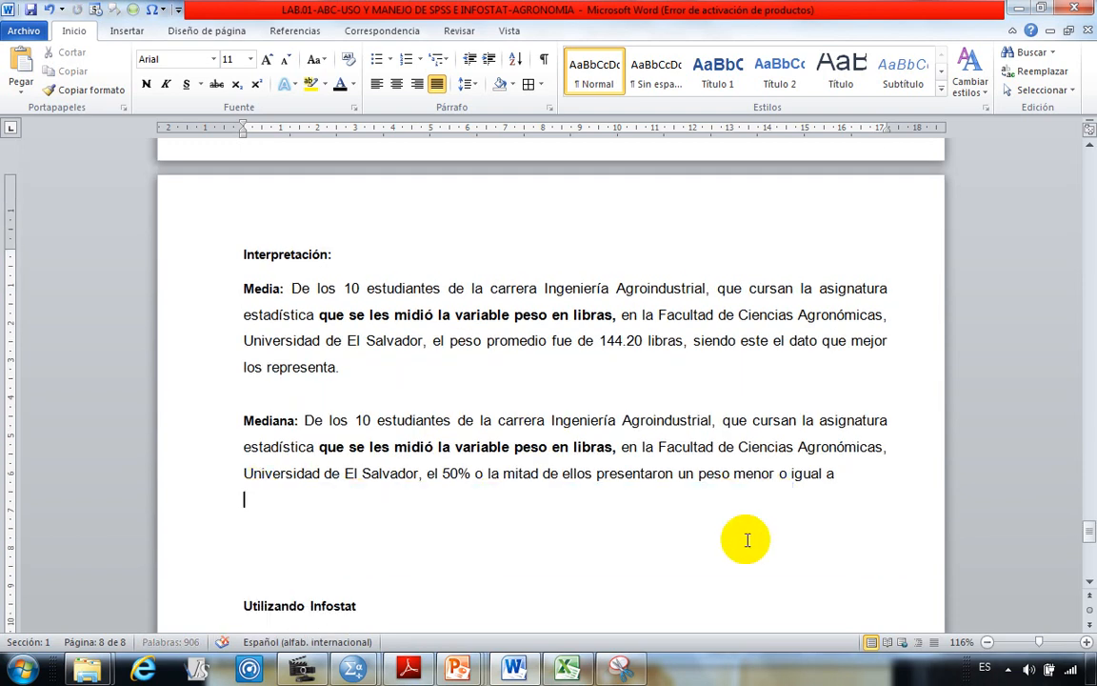
Step: Complete the Mediana paragraph after "igual a" with "151 libras, y el otro 50% de ellos poseen pesos superiores a las 151 libras."
scroll(746, 536, up, 6)
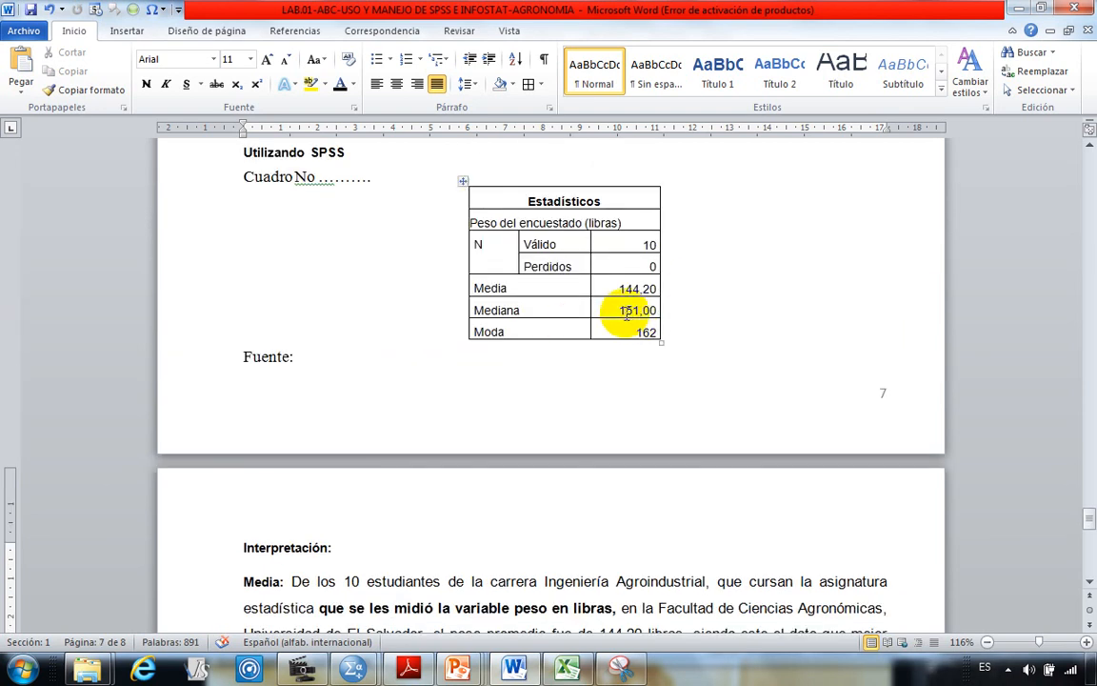
scroll(657, 436, down, 7)
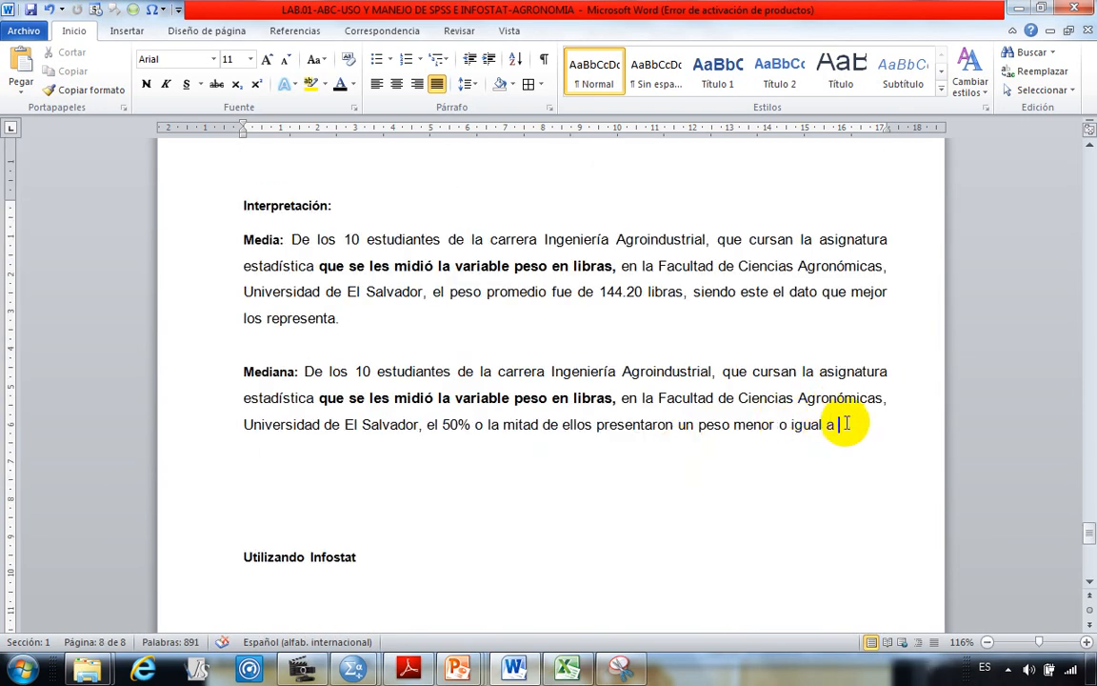
text(151 )
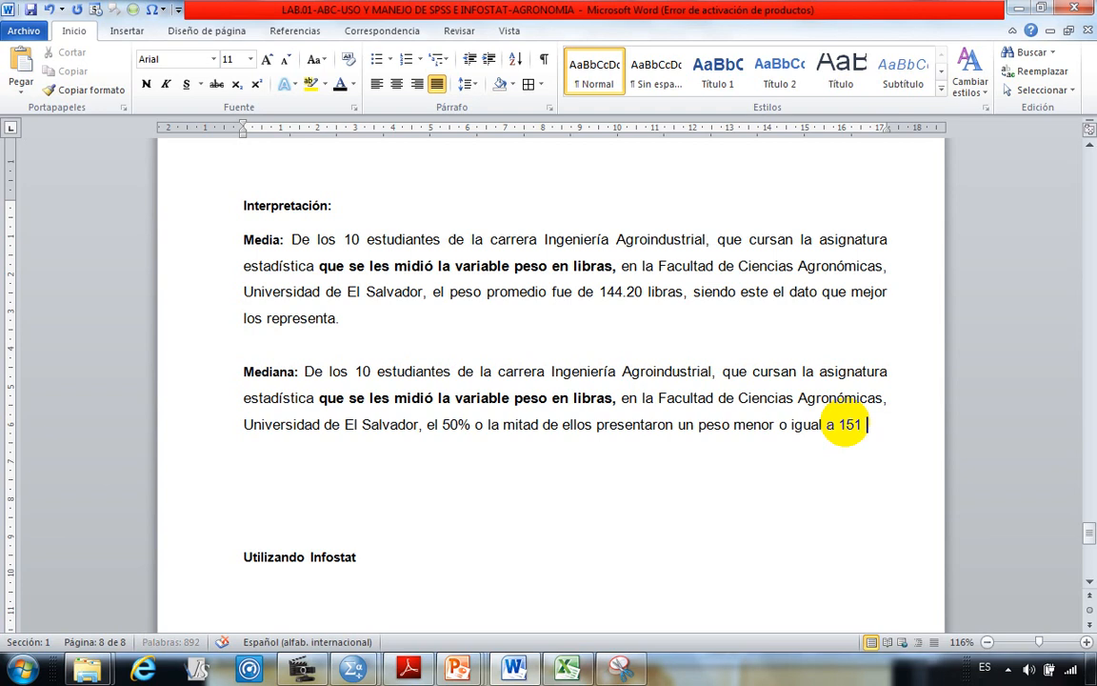
text(libras,)
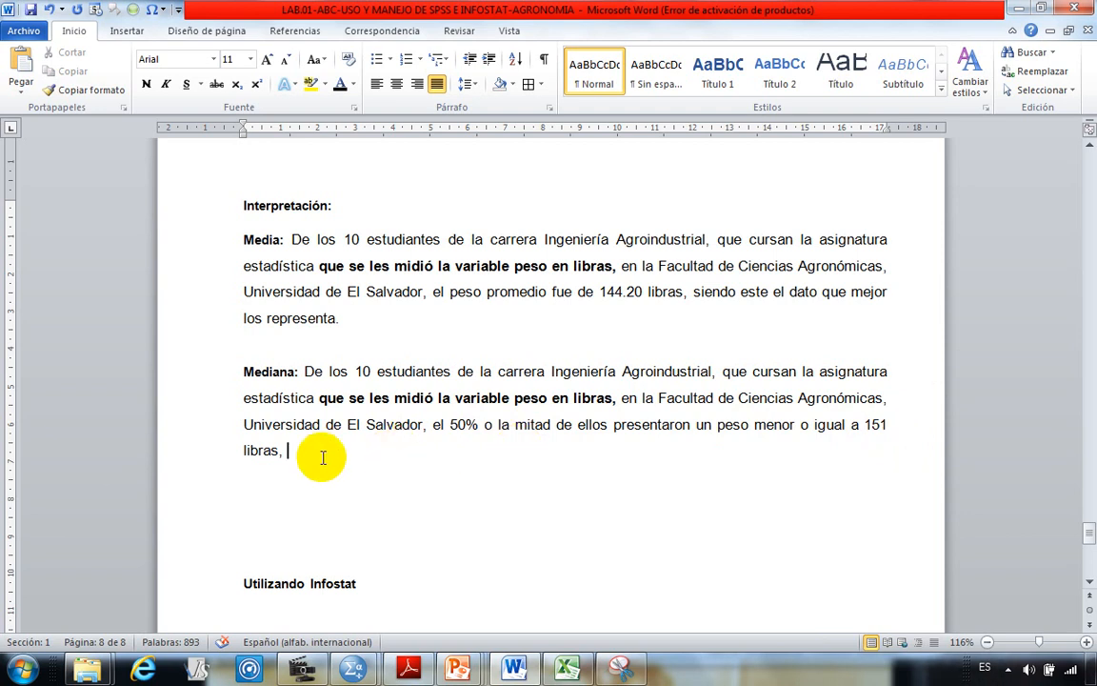
text(y el otro 50% d)
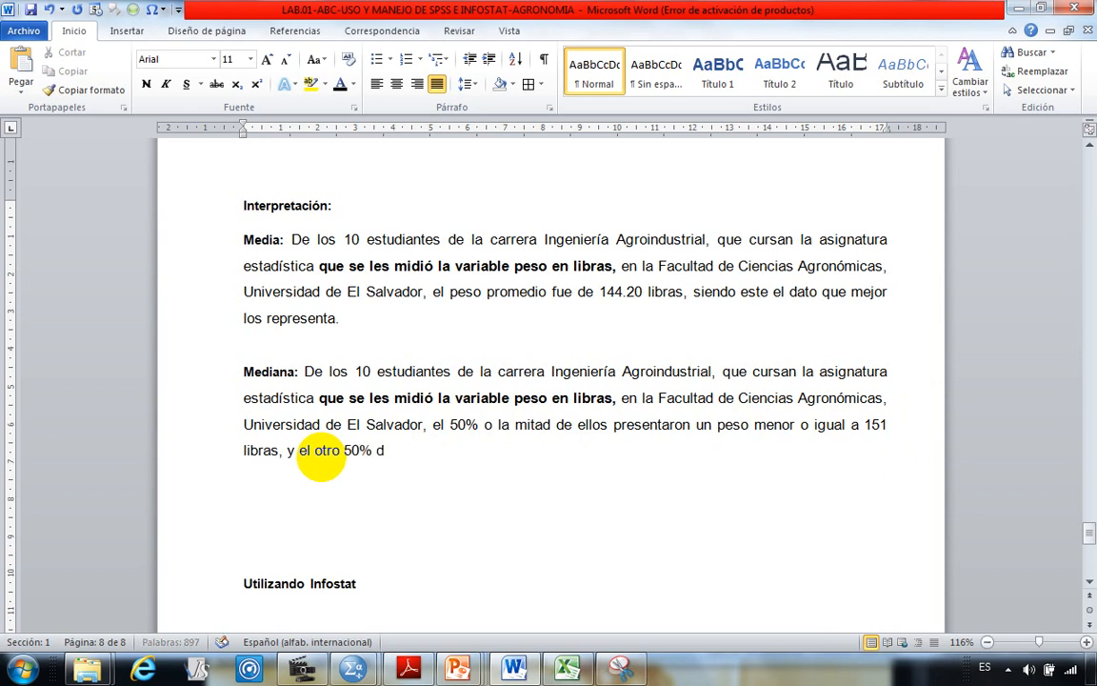
text(e ellos poseen)
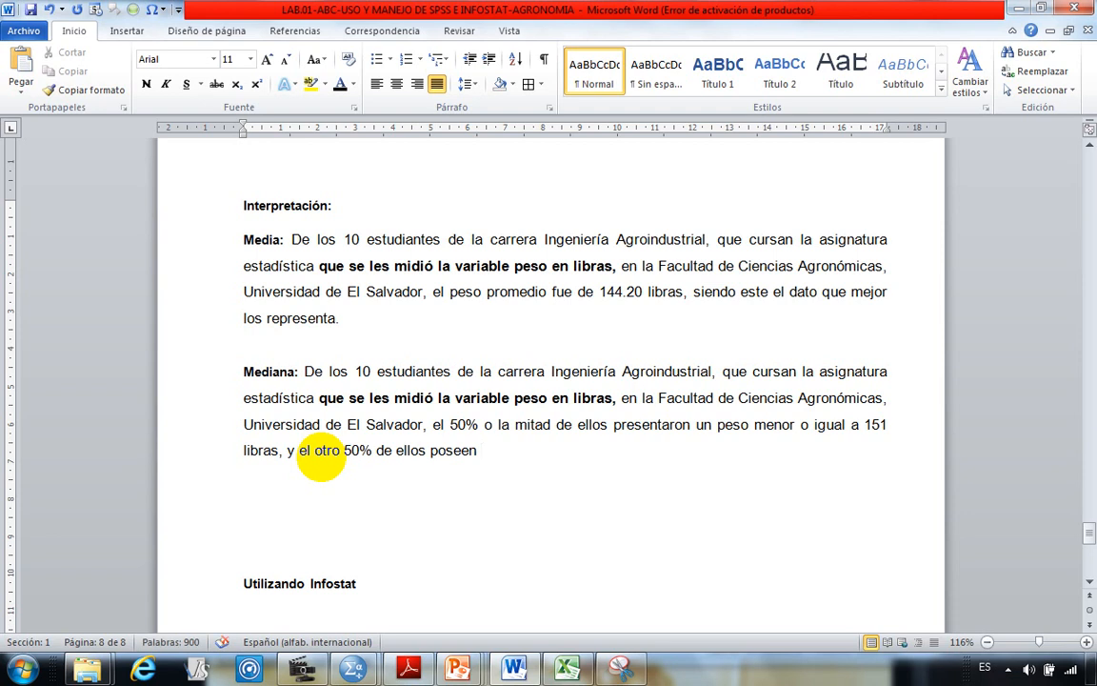
text( p)
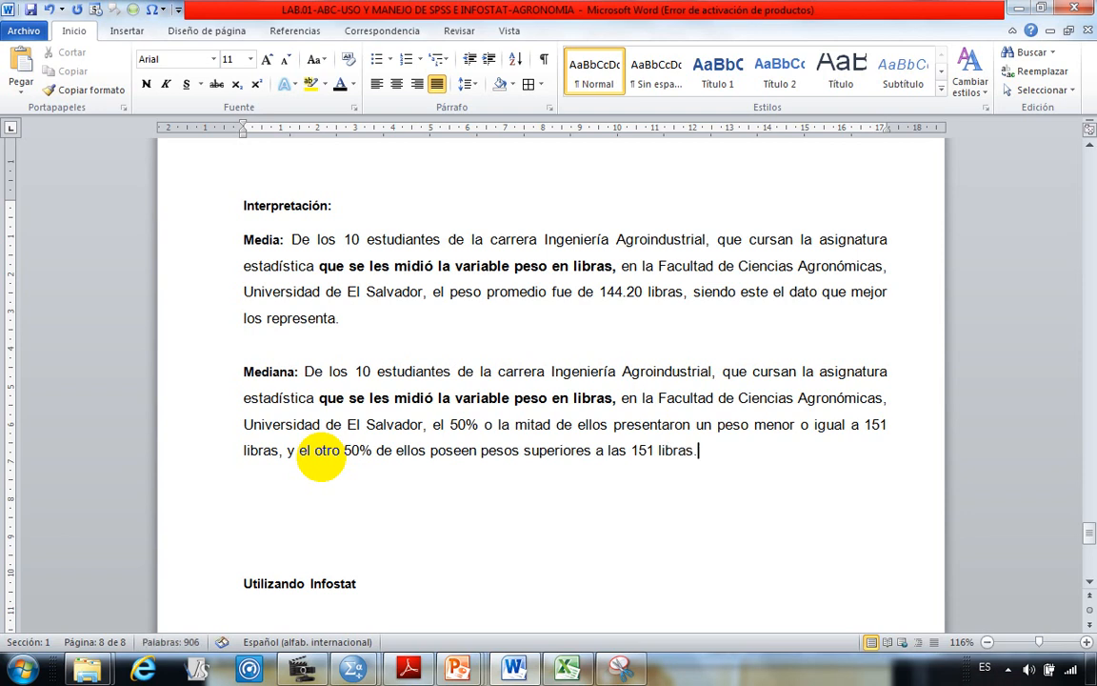
click(428, 515)
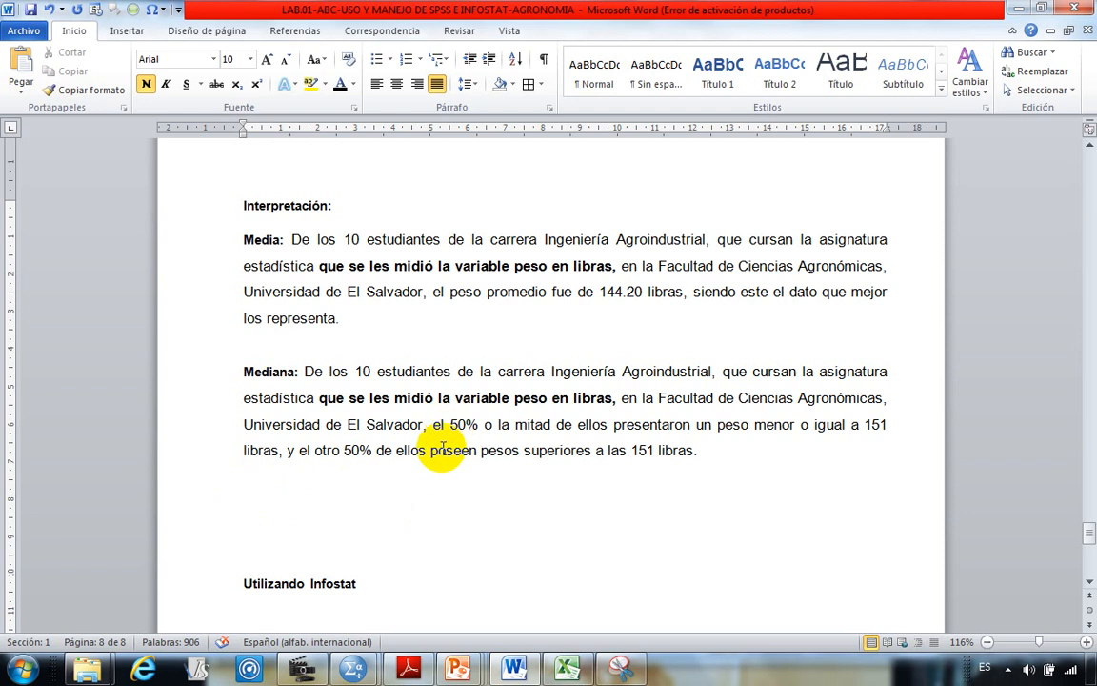
Step: Highlight both occurrences of 151 in the Mediana paragraph in yellow
drag(450, 425, 478, 425)
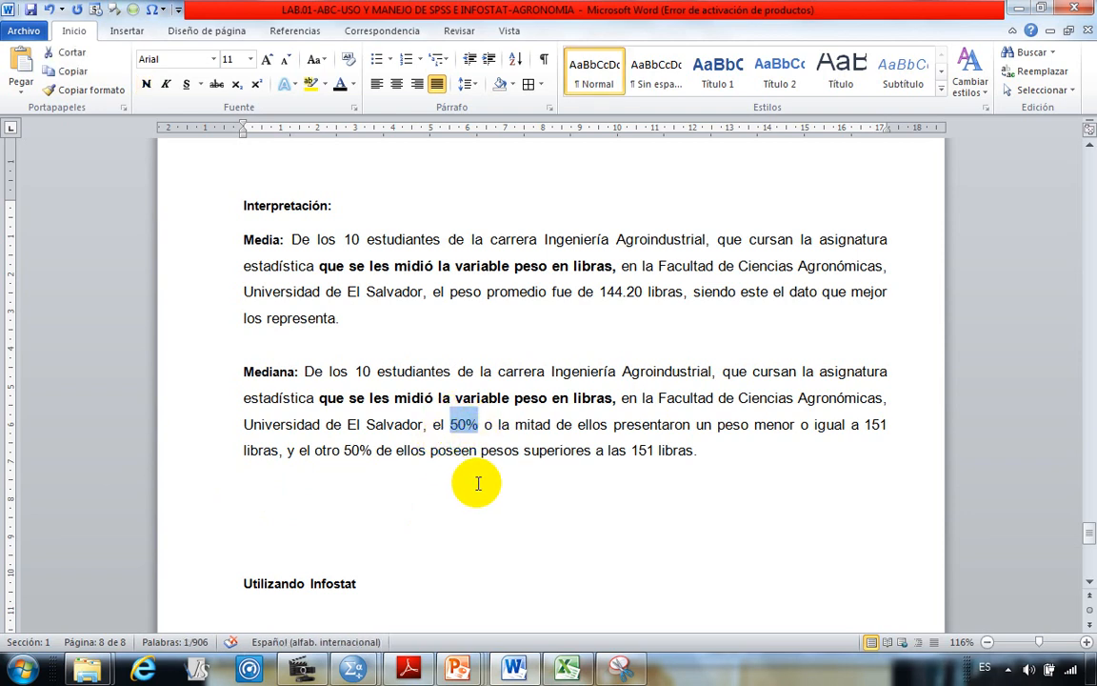
click(478, 483)
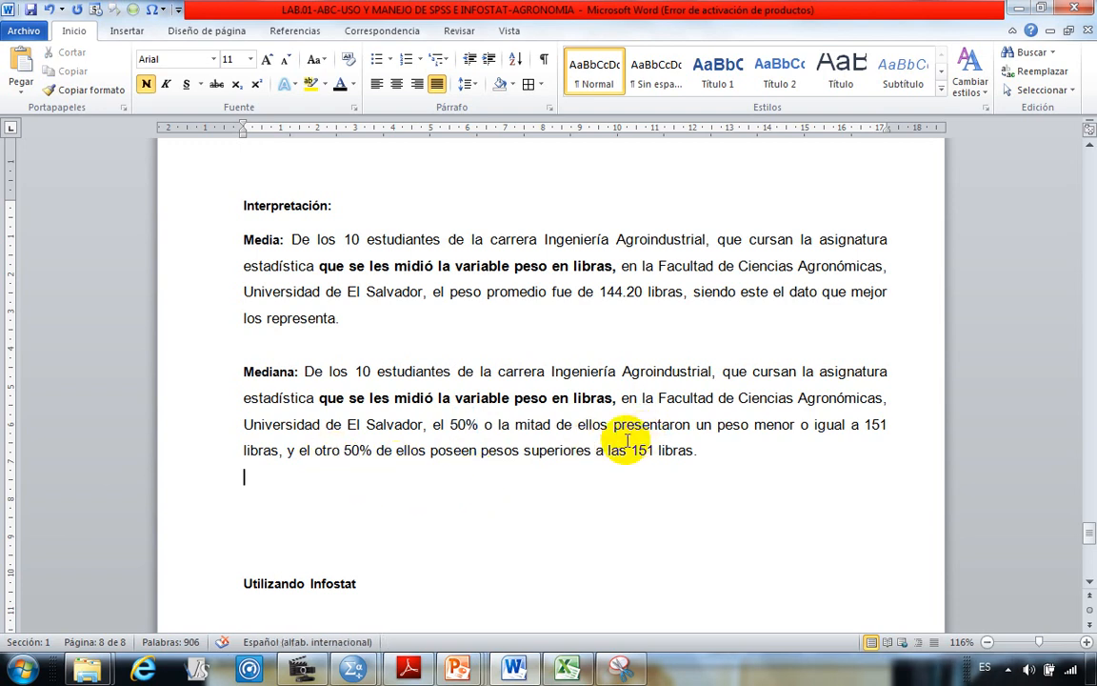
drag(866, 426, 888, 426)
click(309, 84)
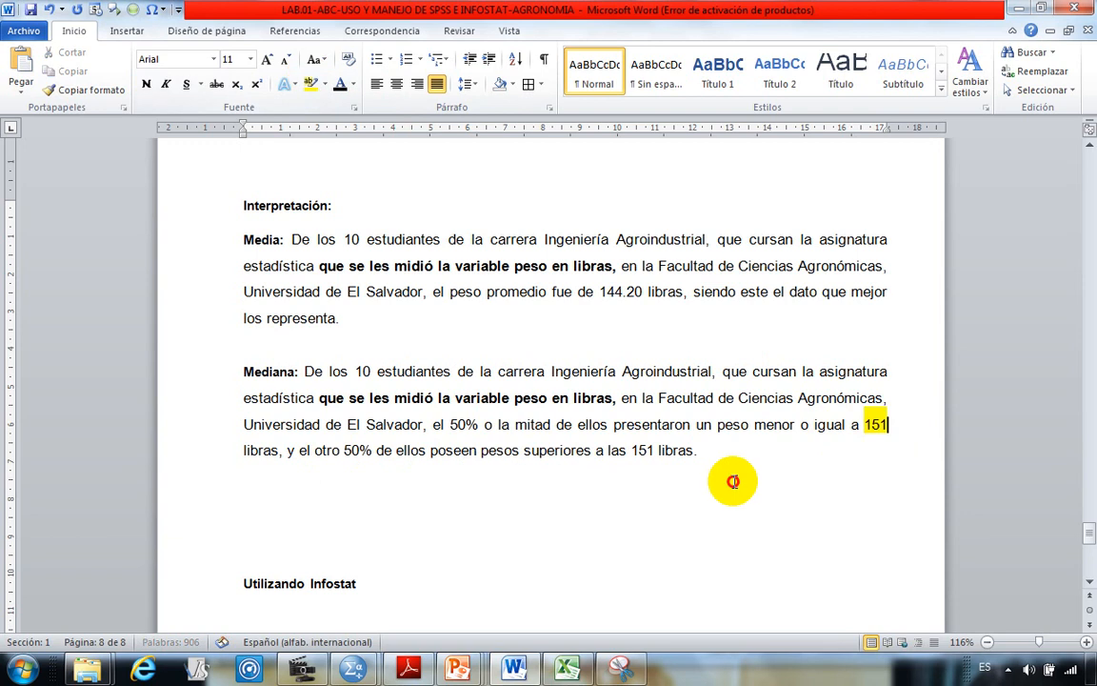
click(732, 481)
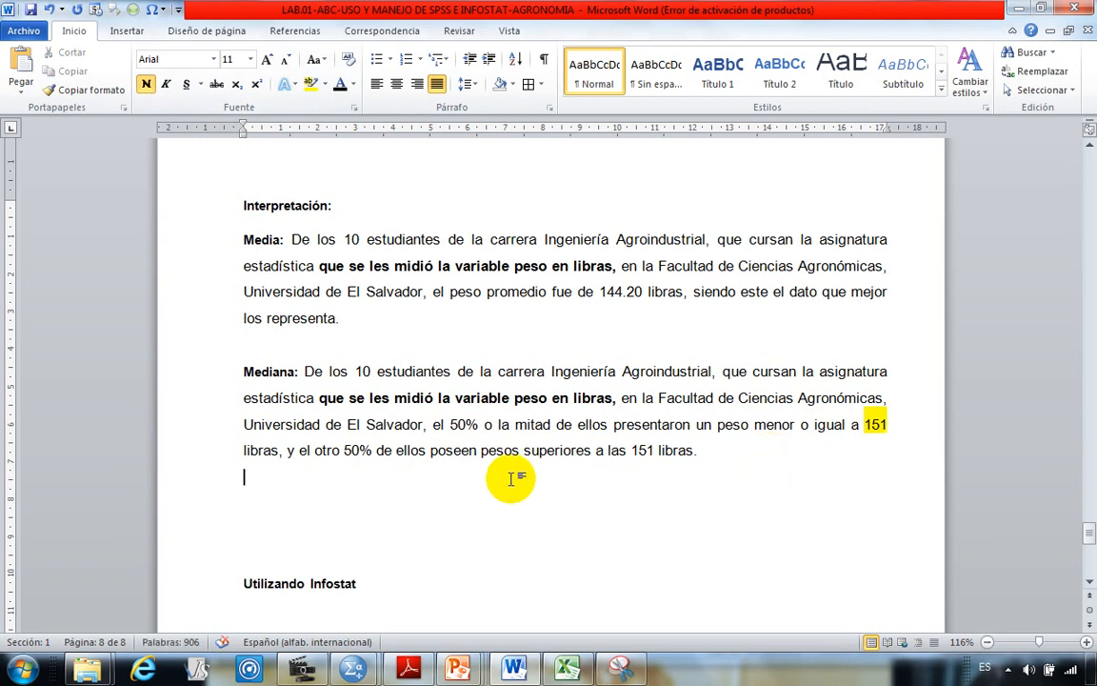
mouse_move(632, 453)
mouse_down()
mouse_move(661, 461)
mouse_move(638, 453)
mouse_up()
click(657, 462)
click(652, 453)
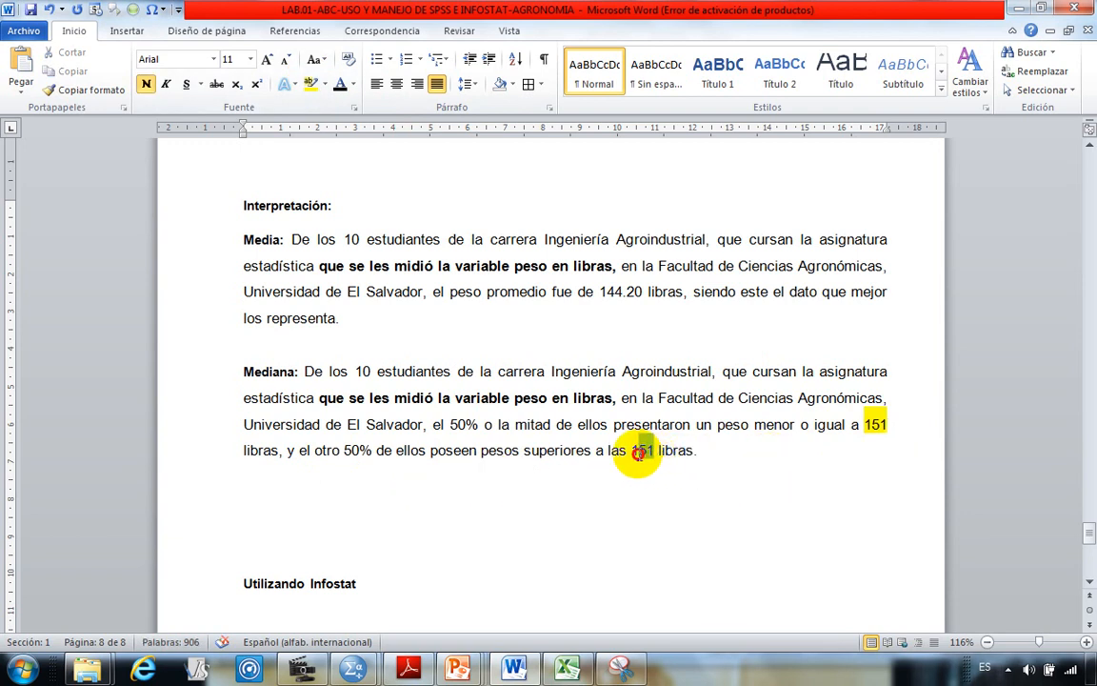
click(310, 84)
click(326, 532)
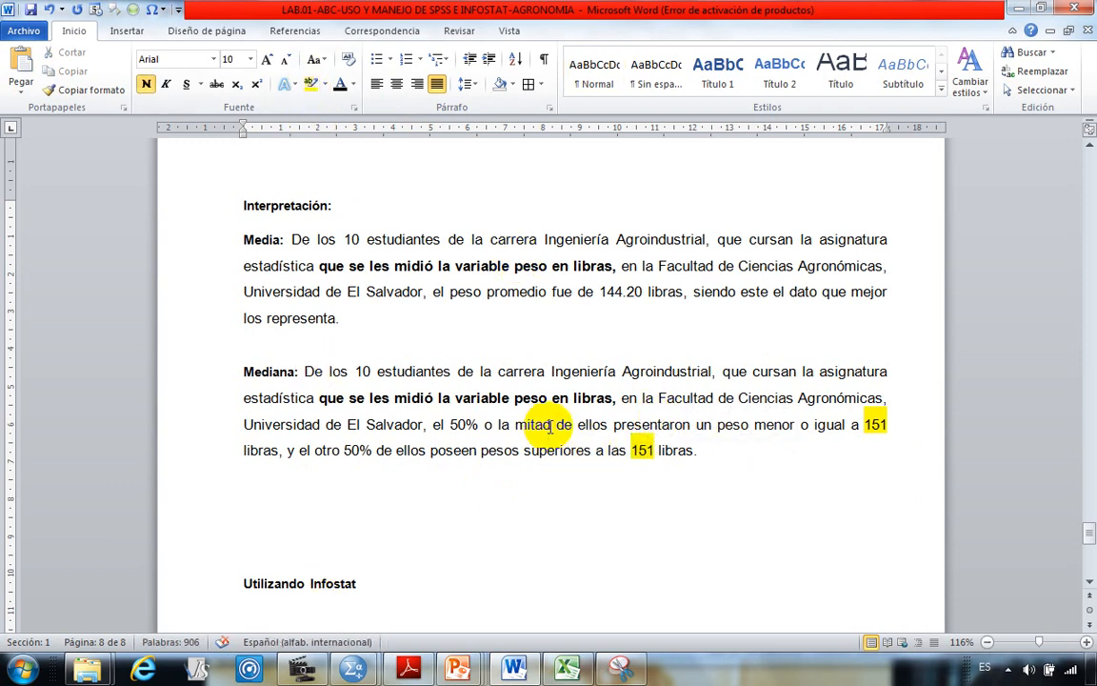
Step: Copy the whole Media paragraph and paste it below the Mediana paragraph
drag(256, 371, 246, 364)
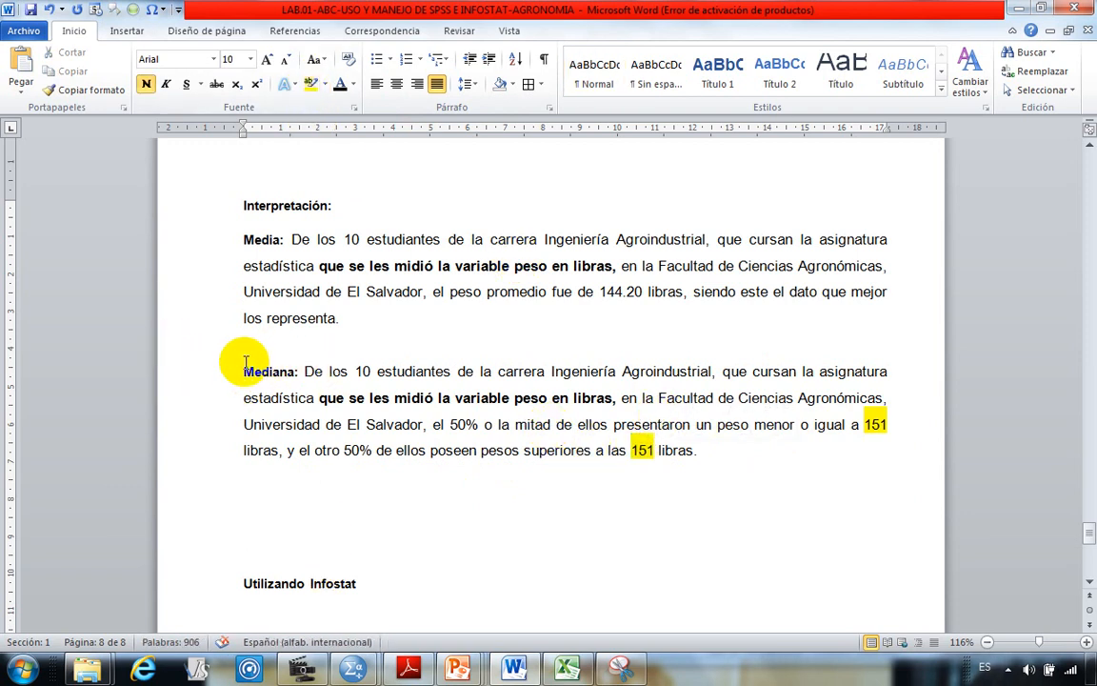
shift+click(703, 451)
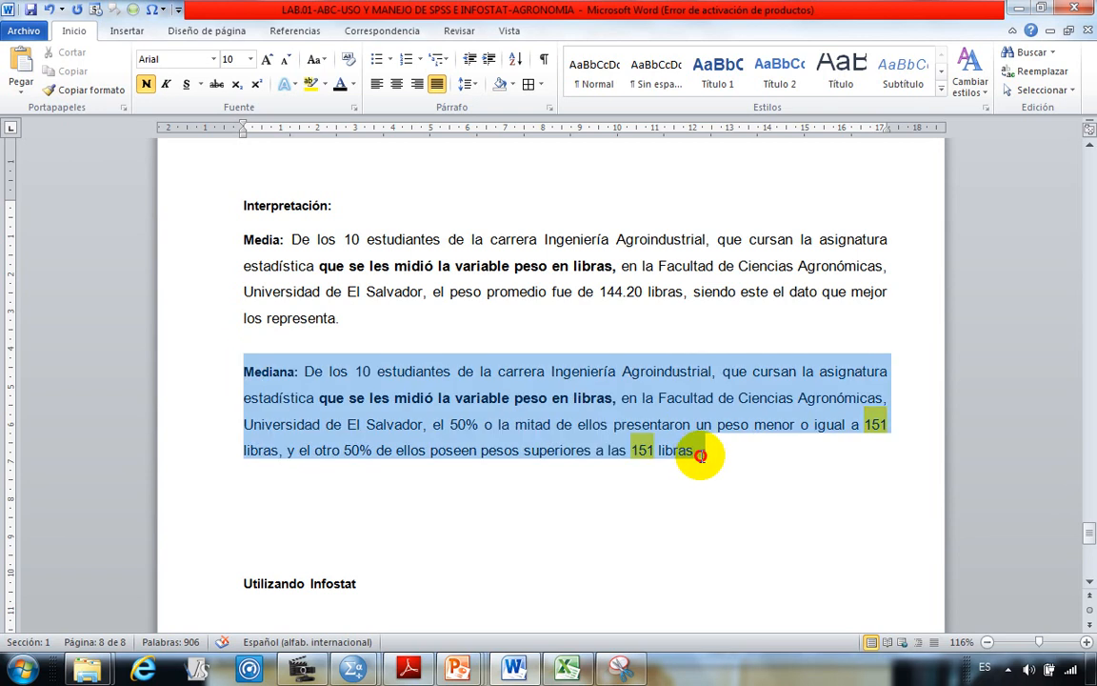
click(380, 330)
shift+click(246, 240)
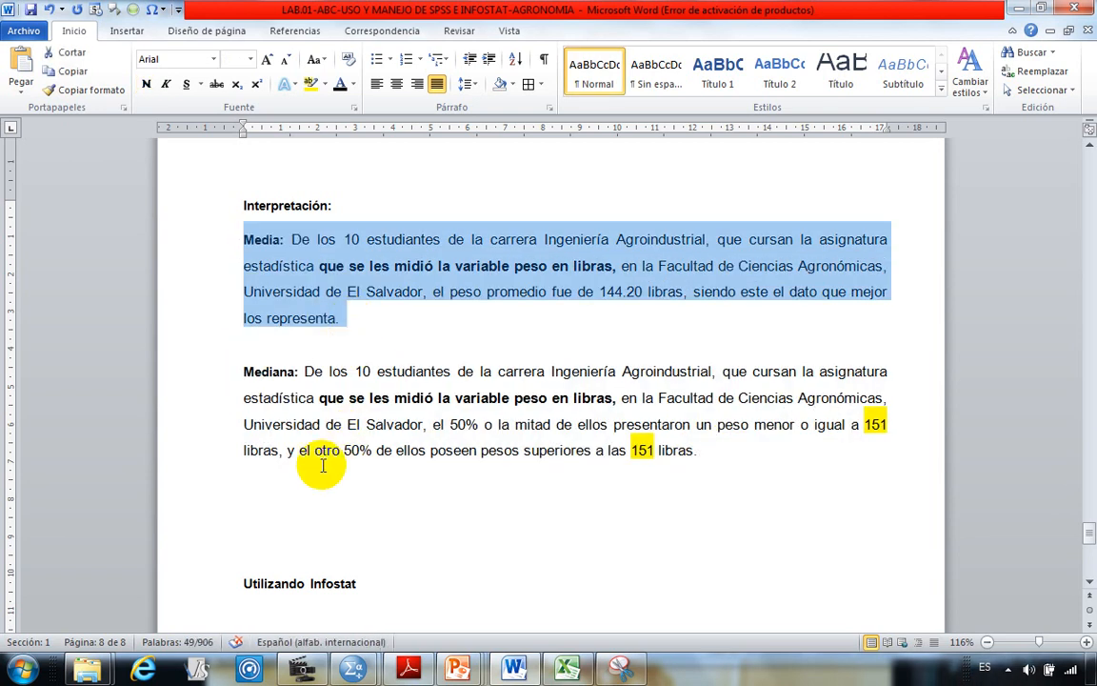
key(ctrl+c)
click(277, 483)
key(ctrl+v)
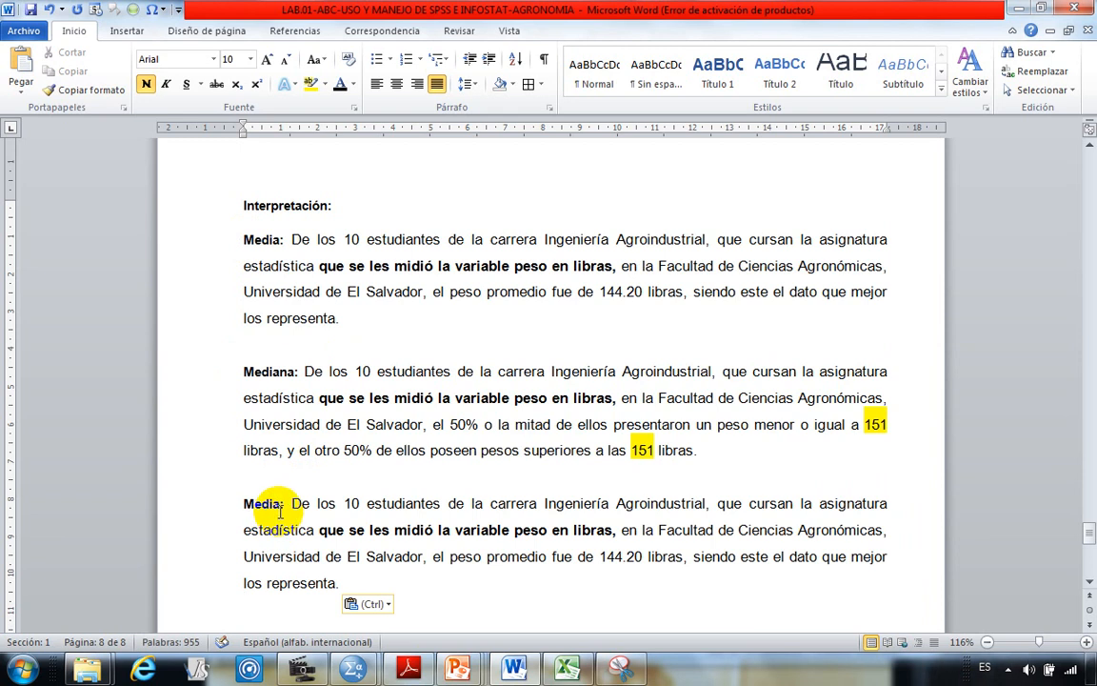
Step: Change the bold label of the pasted paragraph from "Media" to "Moda"
scroll(279, 514, down, 2)
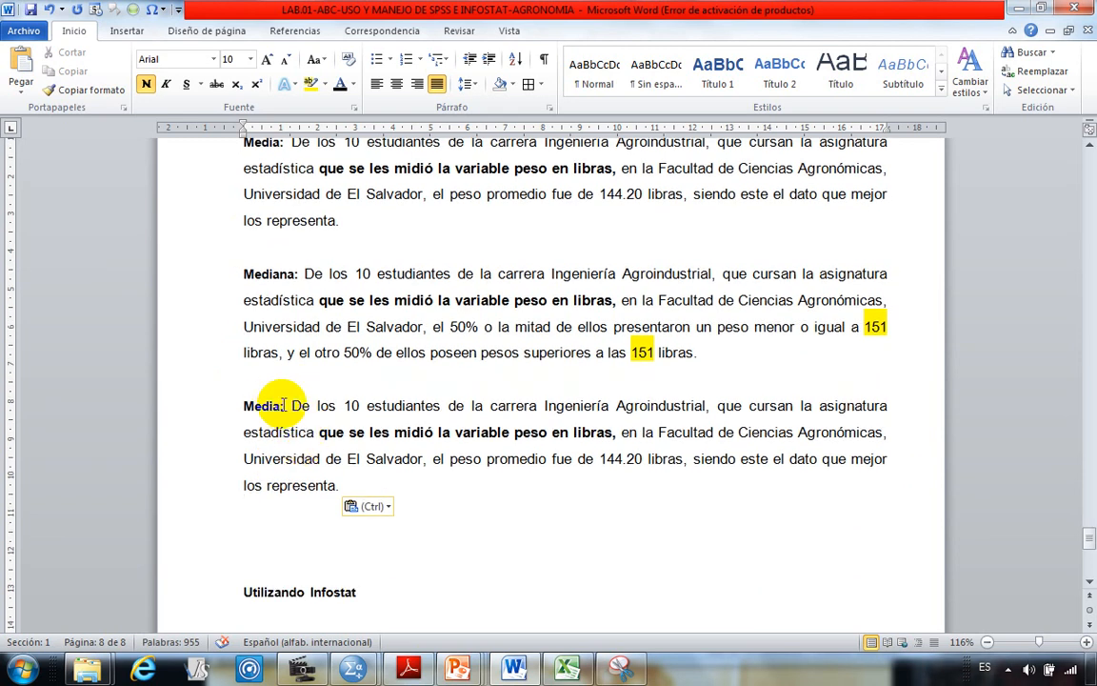
click(282, 405)
key(BackSpace)
key(BackSpace)
key(BackSpace)
key(BackSpace)
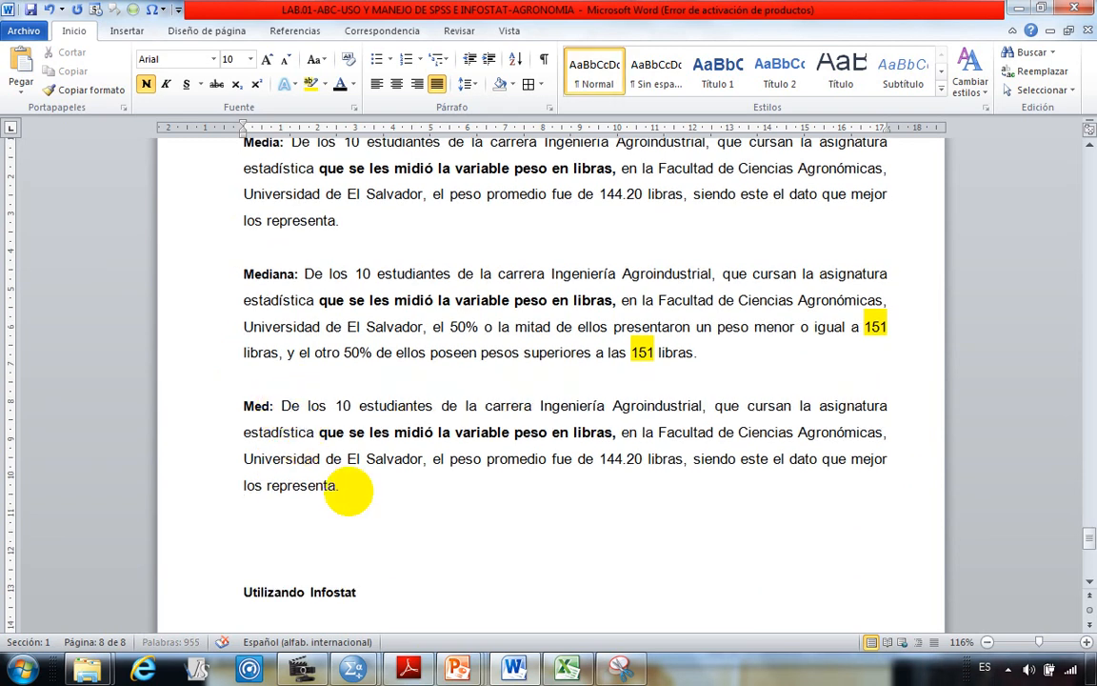
text(oda)
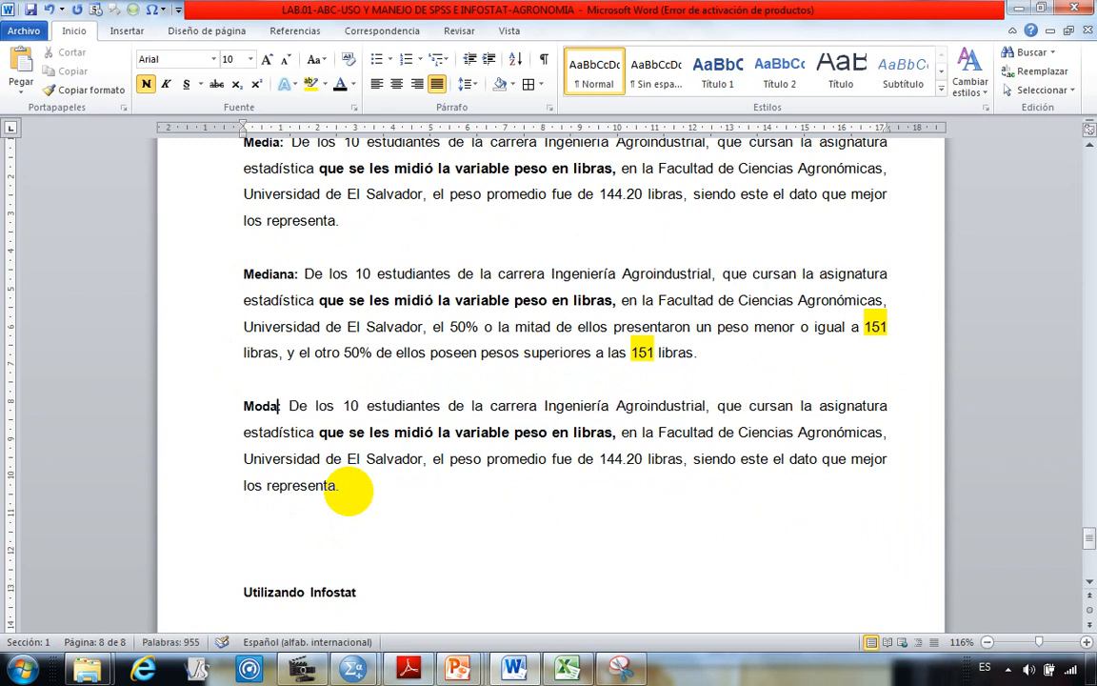
click(439, 517)
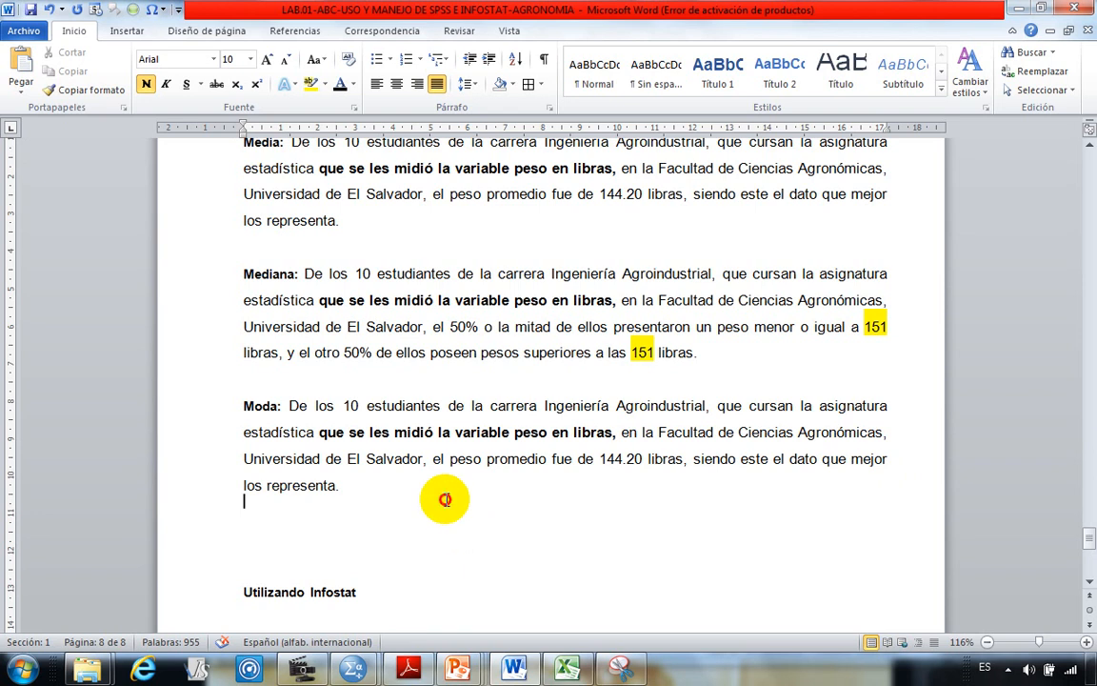
Step: Break the Moda paragraph after "el peso" and continue it there with "más común o frecuente es igual a 162 libras."
click(486, 461)
key(Return)
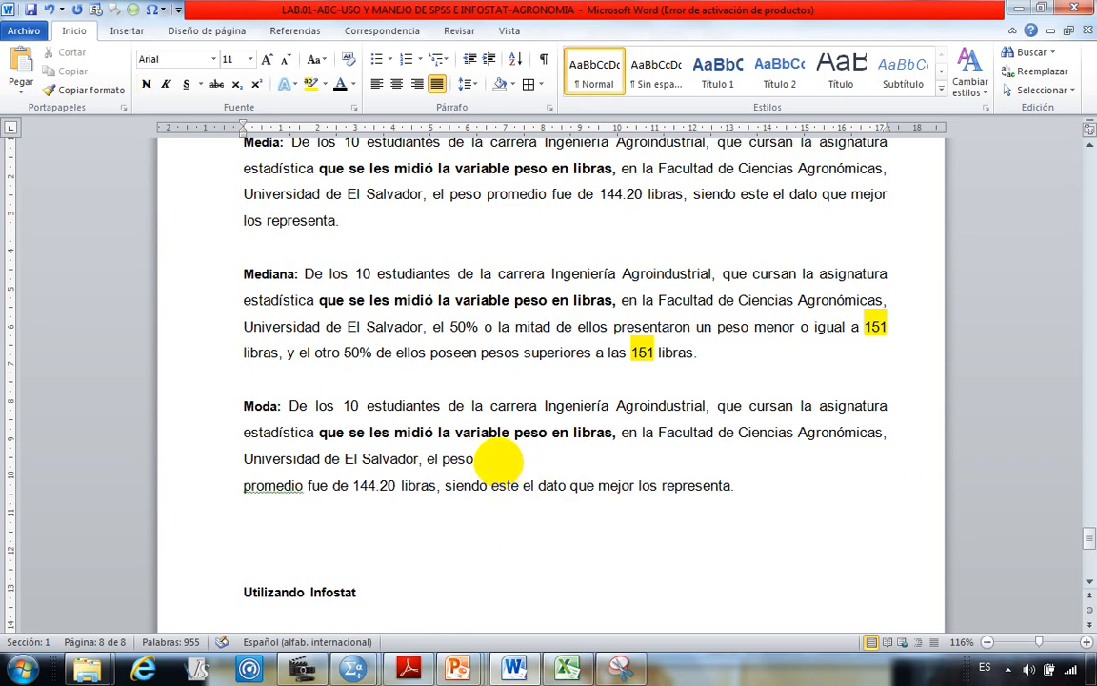
key(Return)
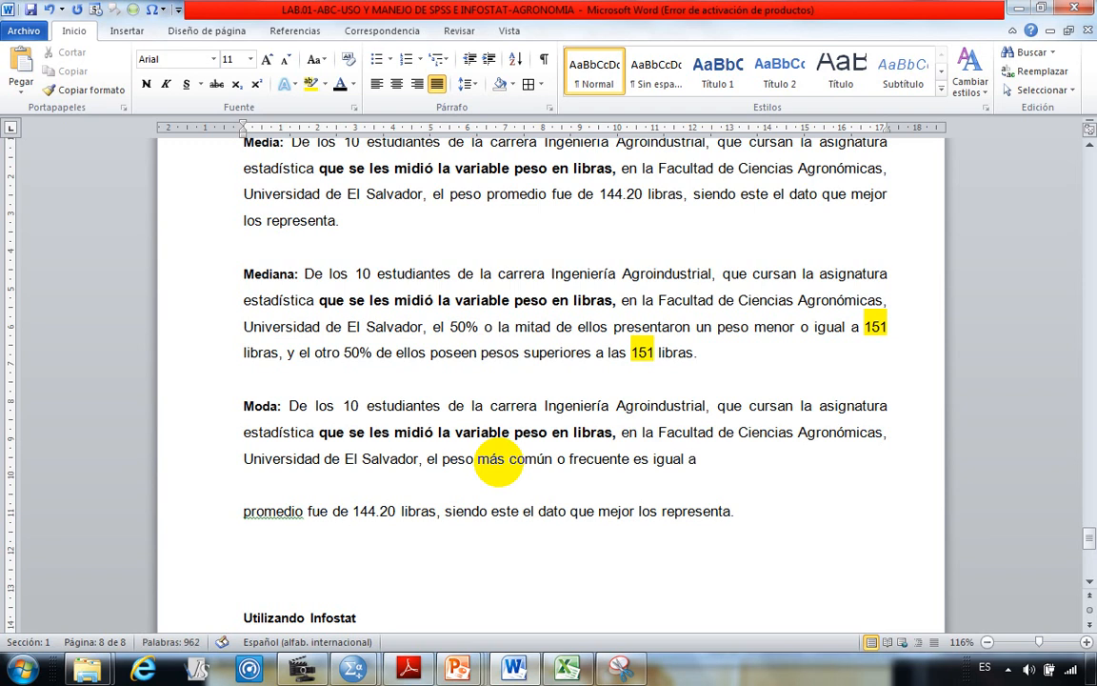
scroll(499, 464, up, 8)
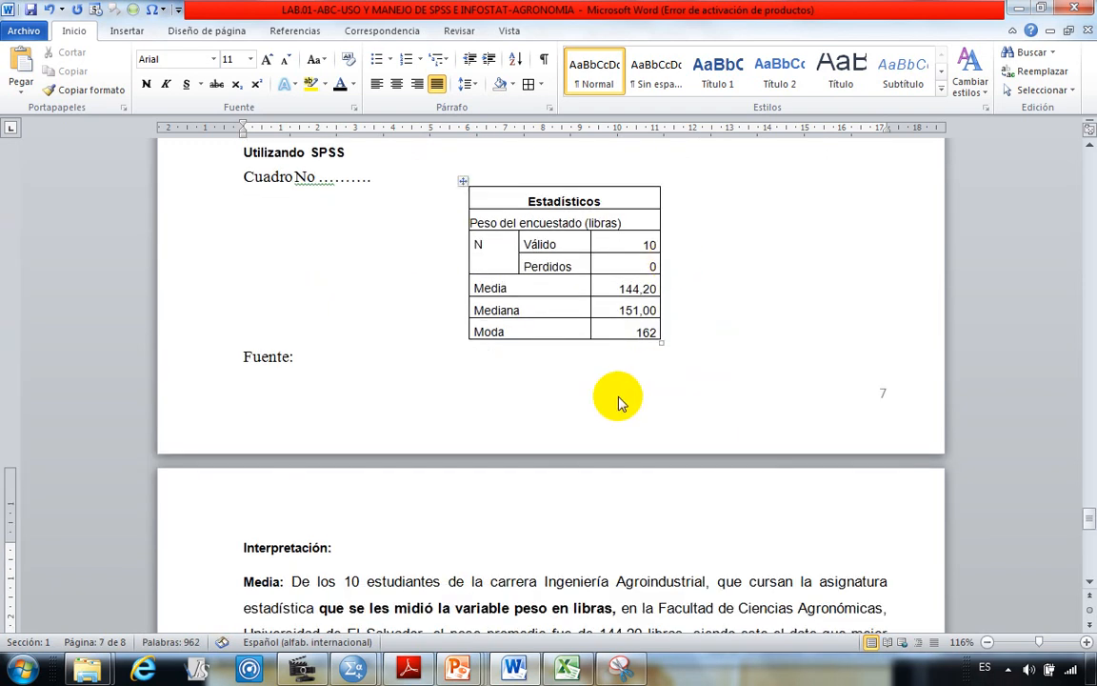
scroll(617, 402, down, 4)
scroll(571, 243, up, 2)
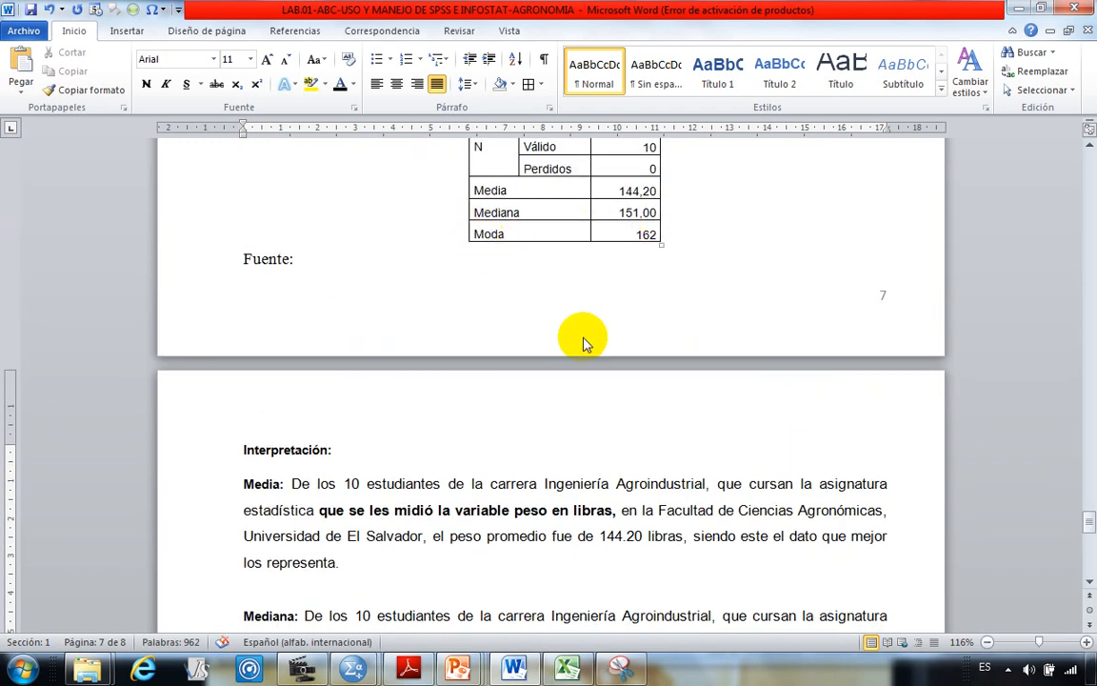
scroll(576, 347, down, 5)
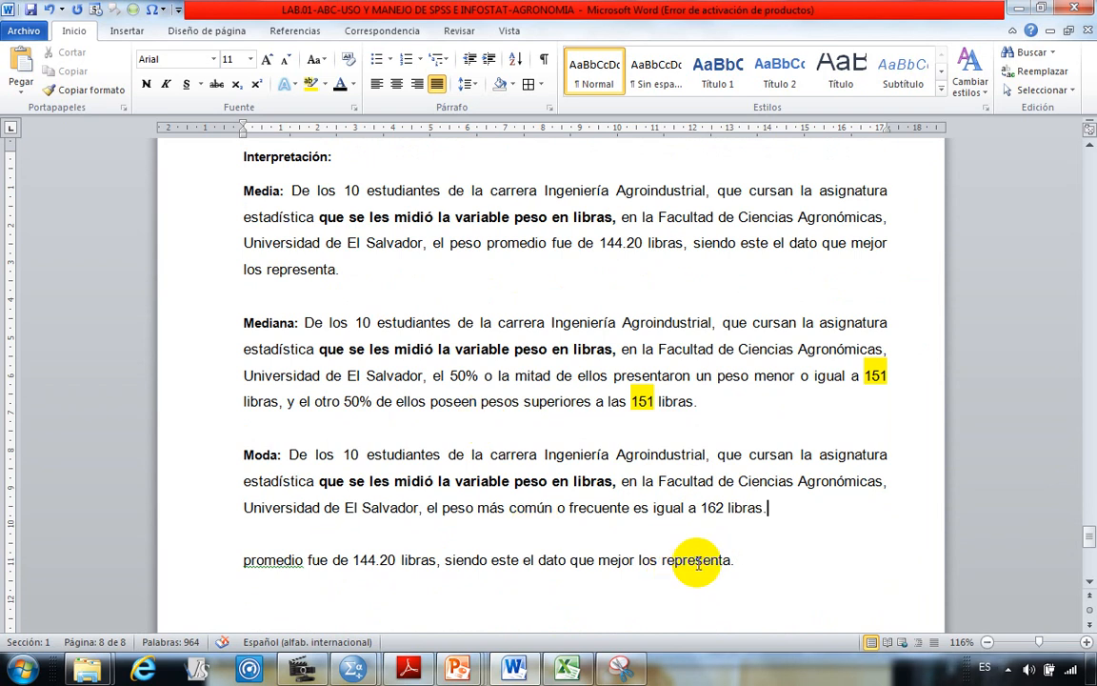
Step: Delete the leftover line starting with "promedio fue de" below the Moda paragraph and the extra blank lines before "Utilizando Infostat"
drag(735, 561, 257, 552)
key(Delete)
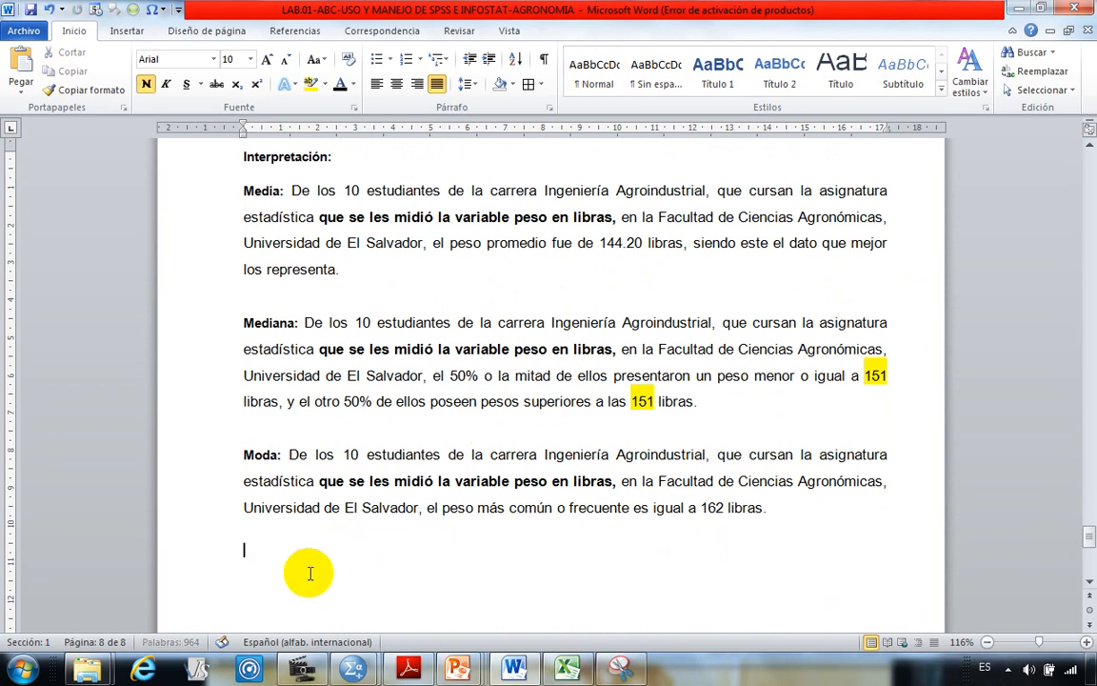
scroll(297, 569, up, 2)
scroll(297, 573, down, 2)
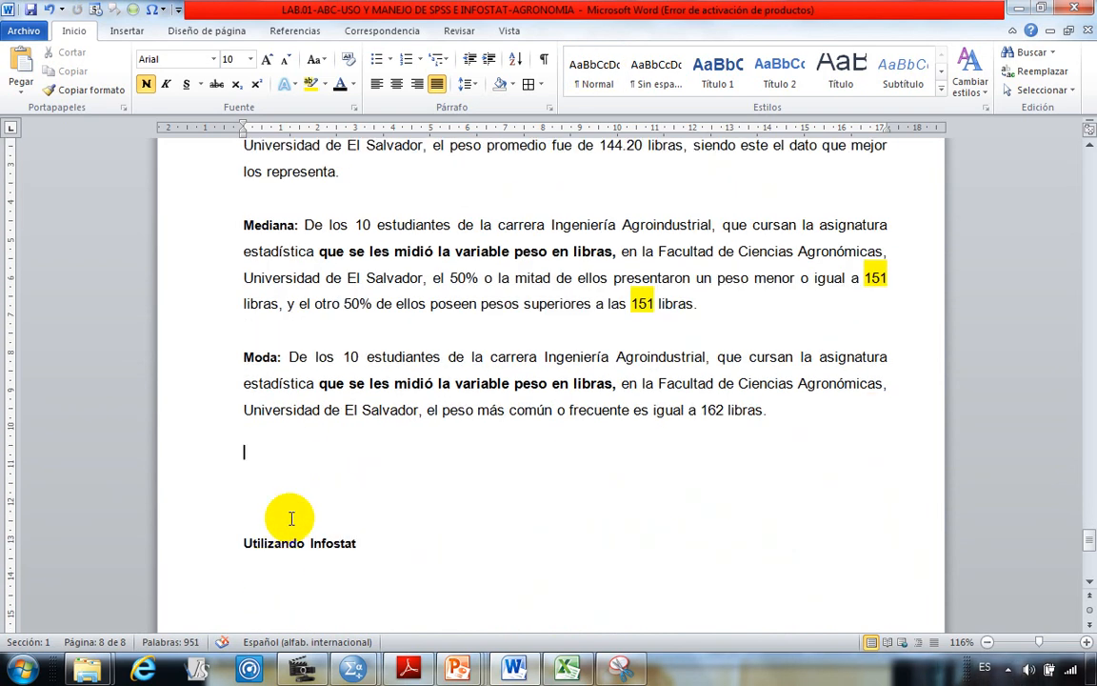
click(291, 519)
key(BackSpace)
key(BackSpace)
key(BackSpace)
scroll(290, 516, up, 3)
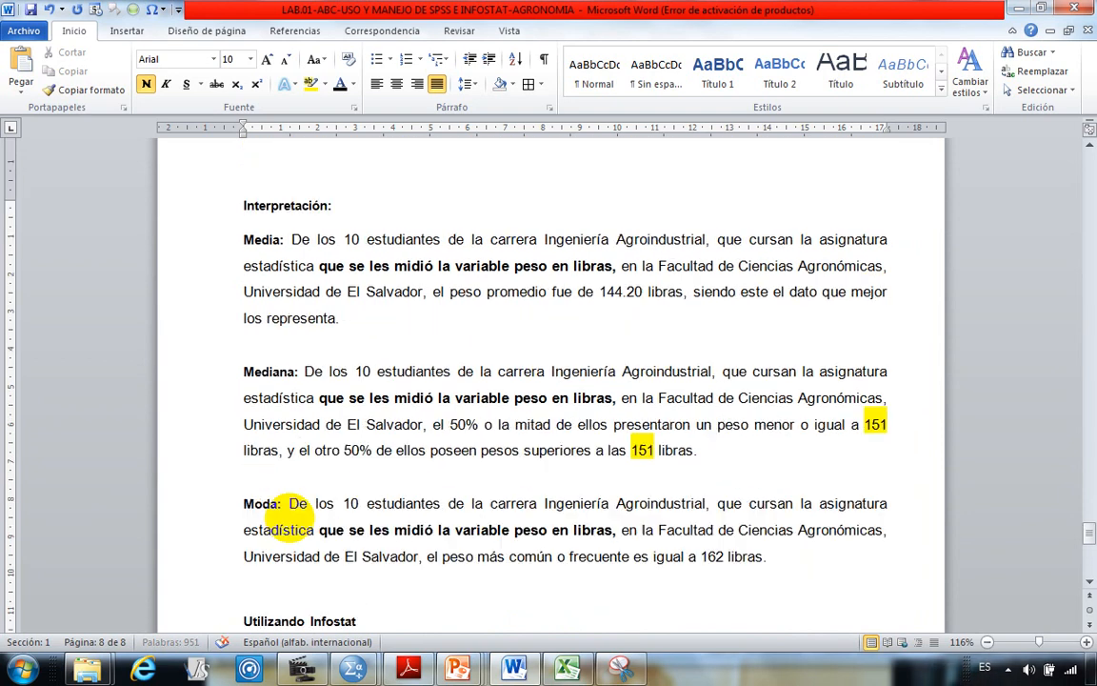
scroll(281, 506, down, 1)
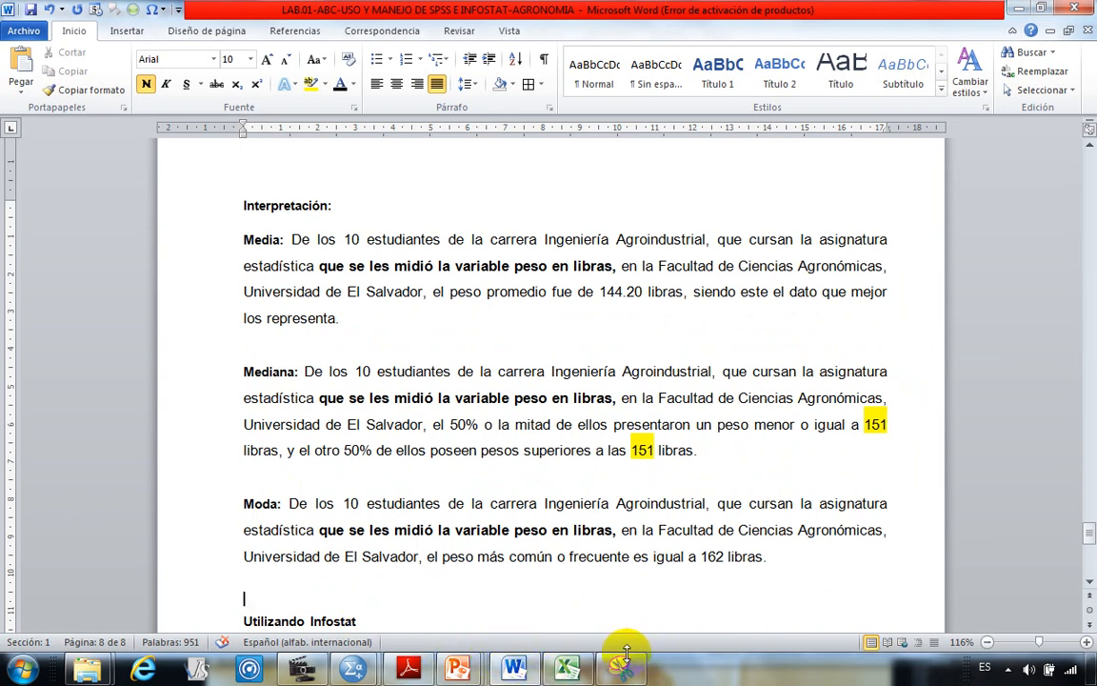
click(317, 673)
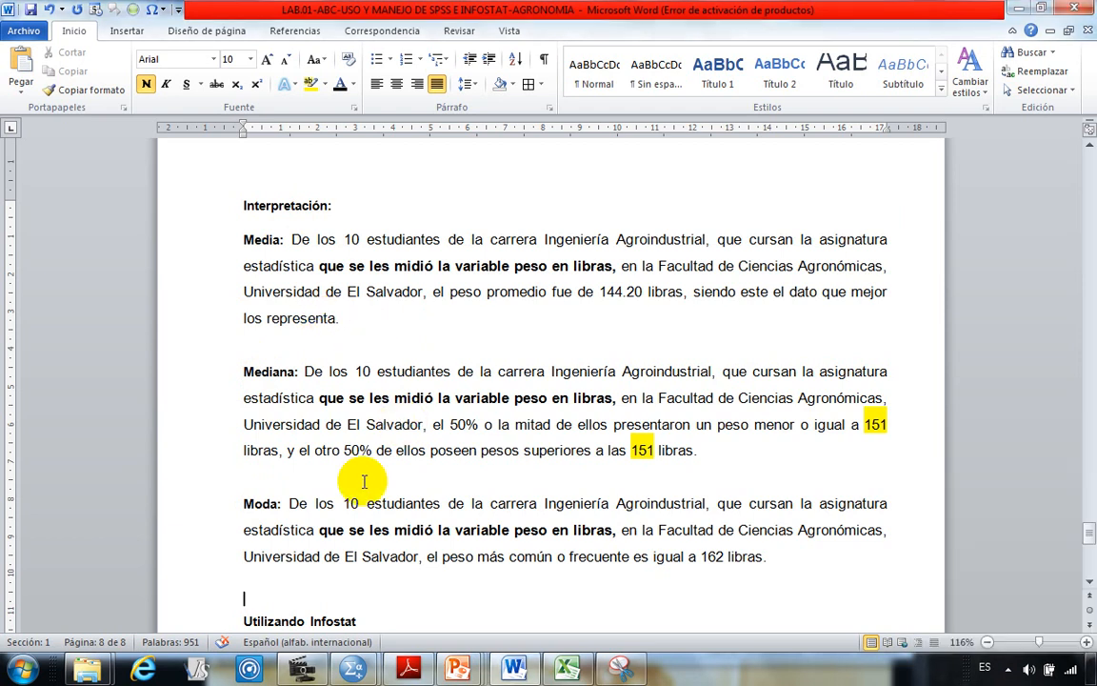
scroll(363, 477, down, 1)
scroll(363, 472, down, 2)
scroll(284, 449, up, 4)
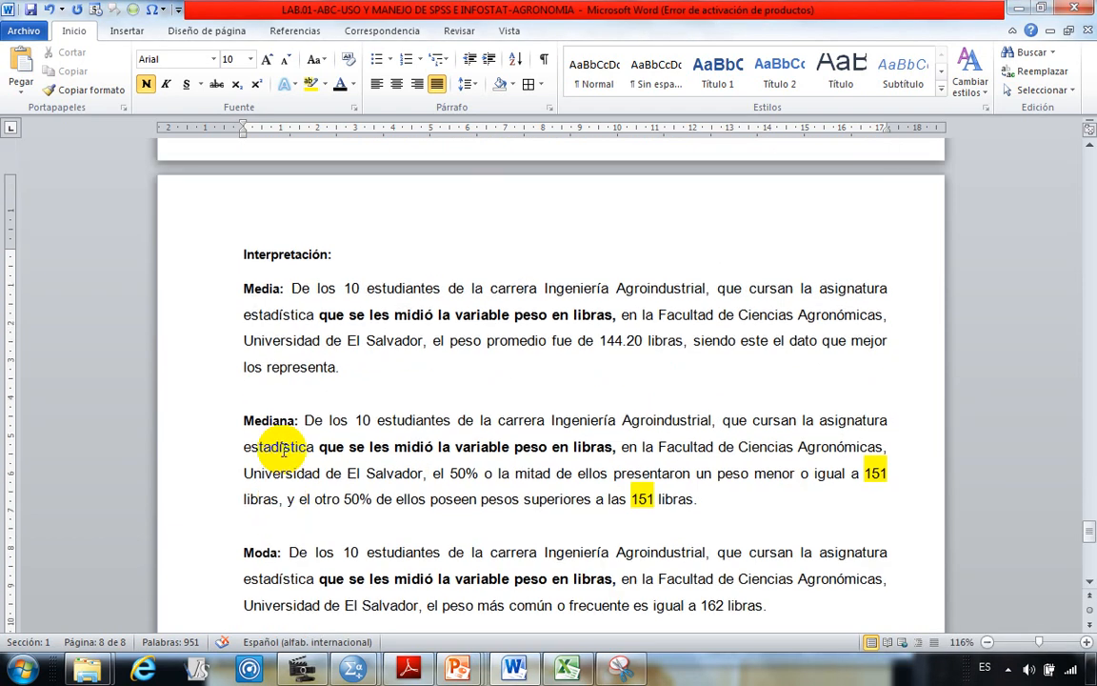
scroll(282, 453, up, 6)
scroll(282, 453, down, 7)
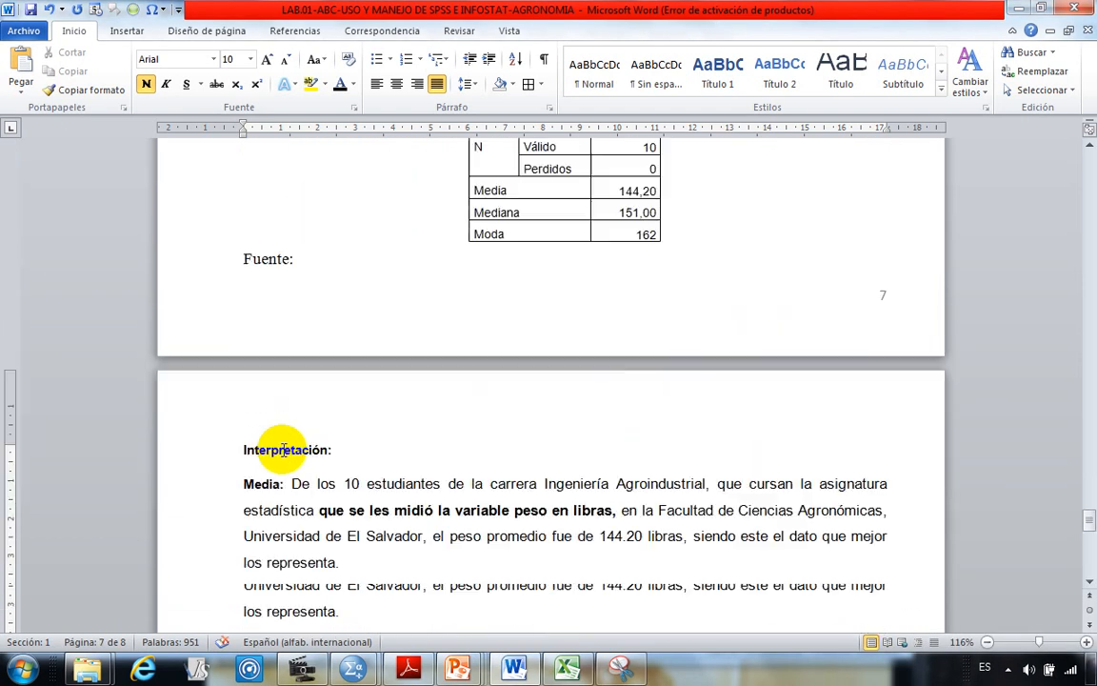
click(350, 213)
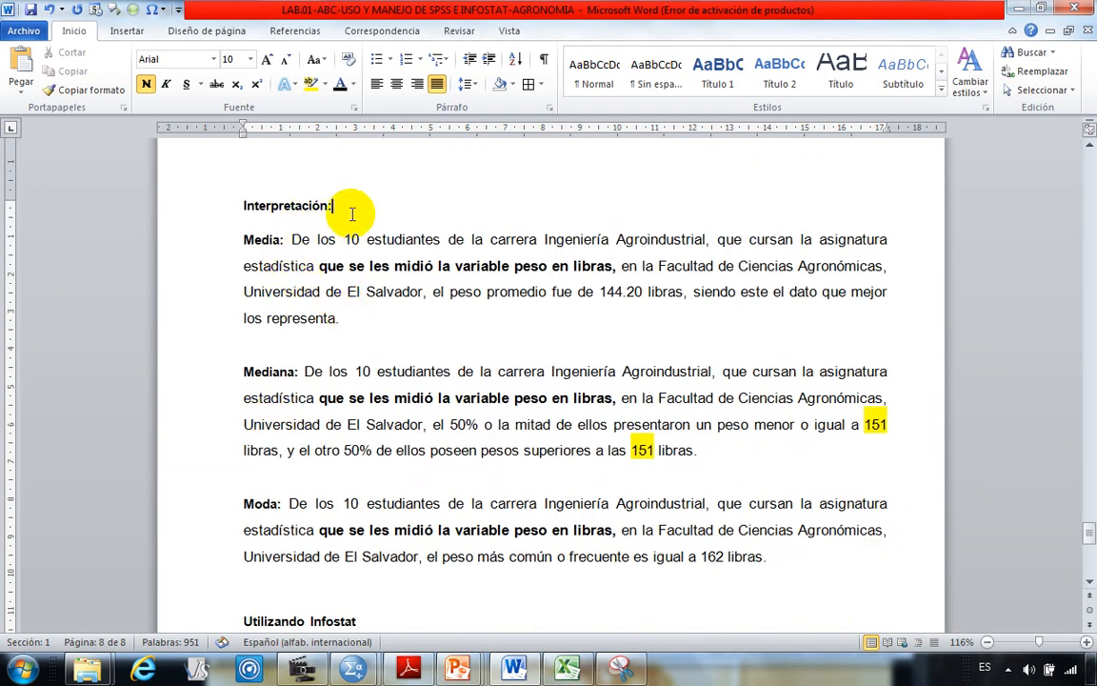
Step: Add the heading "Medidas de tendencia central" below "Interpretación:" and paste a copy of it below the Moda paragraph
key(Return)
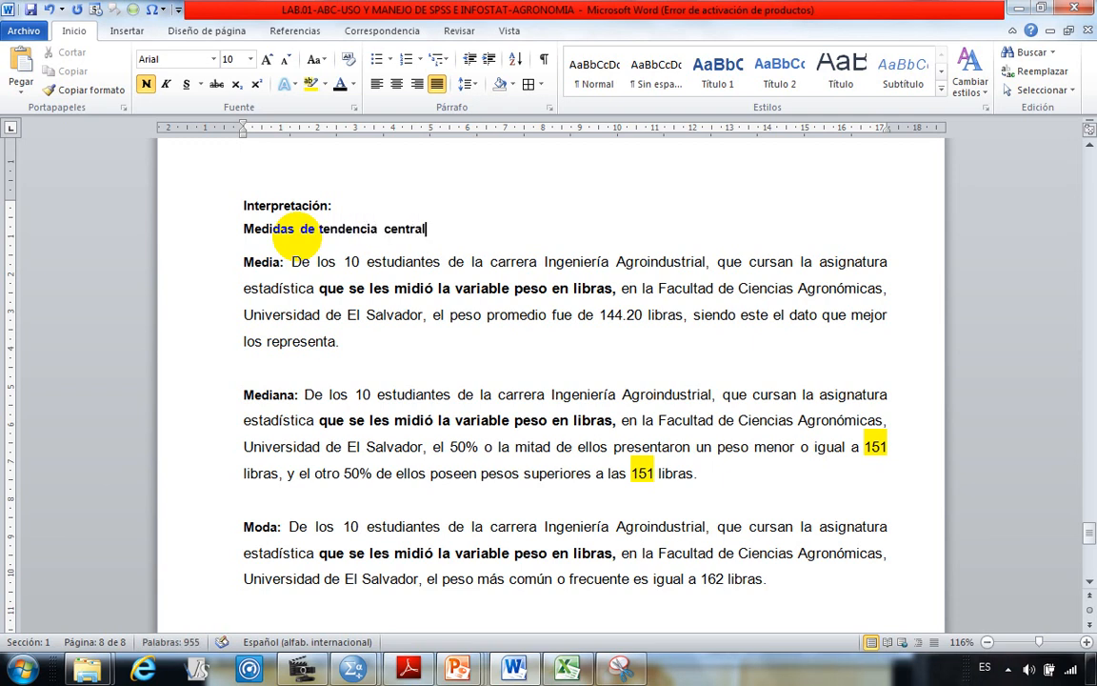
drag(245, 229, 435, 232)
key(ctrl+c)
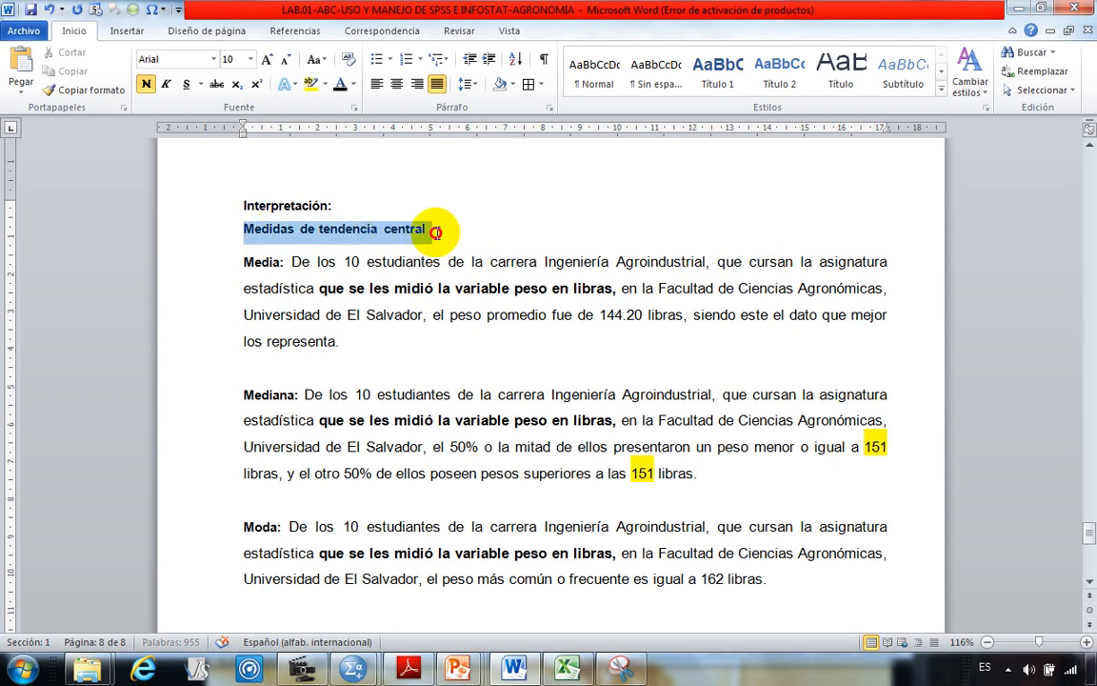
scroll(343, 429, down, 3)
click(259, 407)
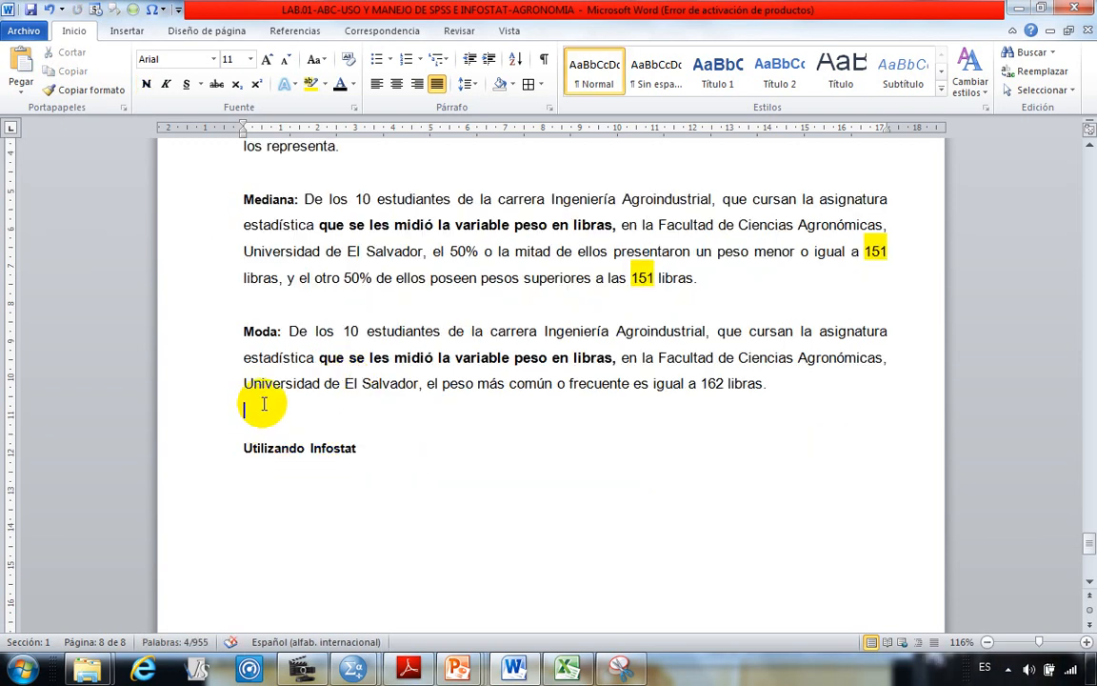
key(ctrl+v)
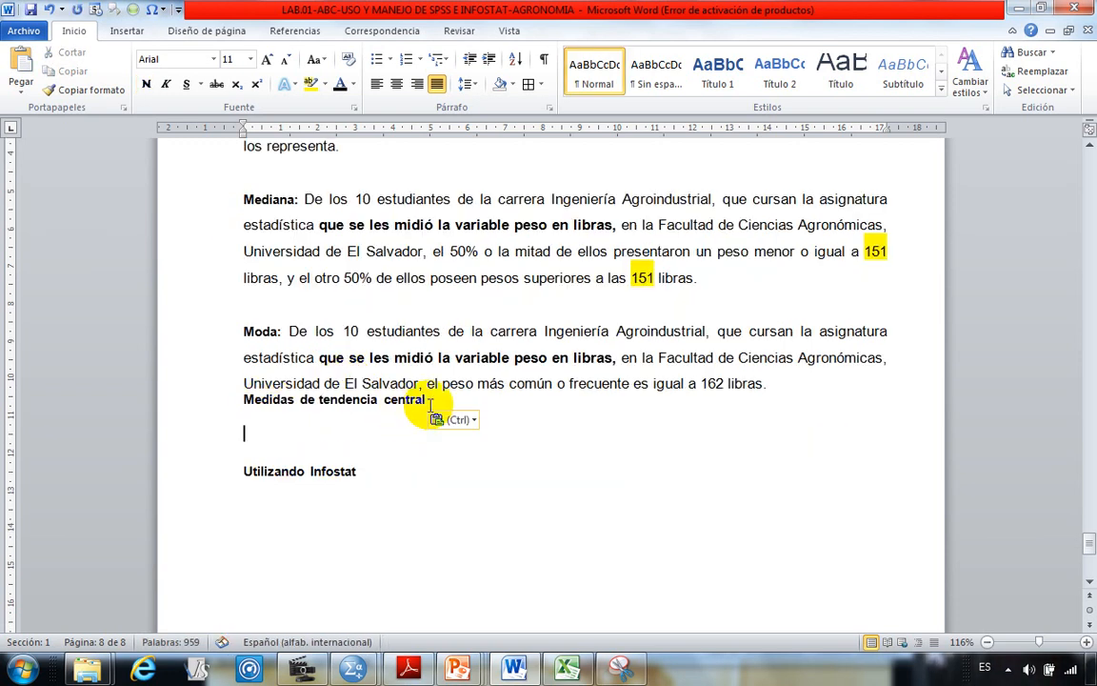
Step: Separate the pasted heading from the Moda paragraph with a blank line and change its text to "Medidas de dispersión"
click(244, 400)
drag(427, 422, 360, 422)
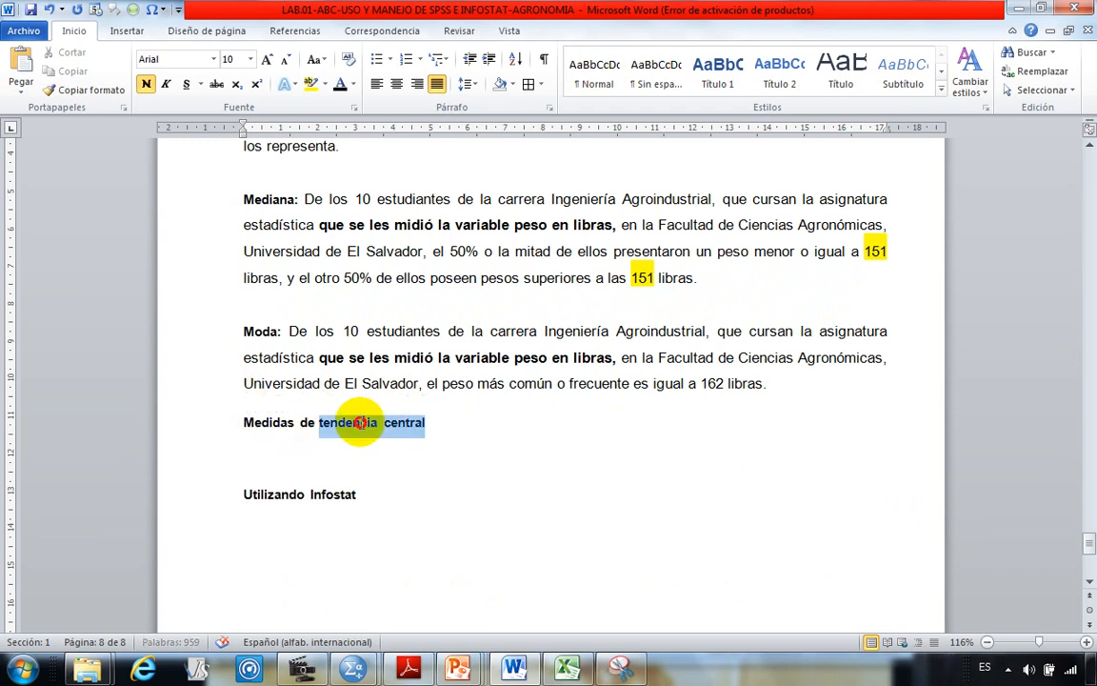
text(disper)
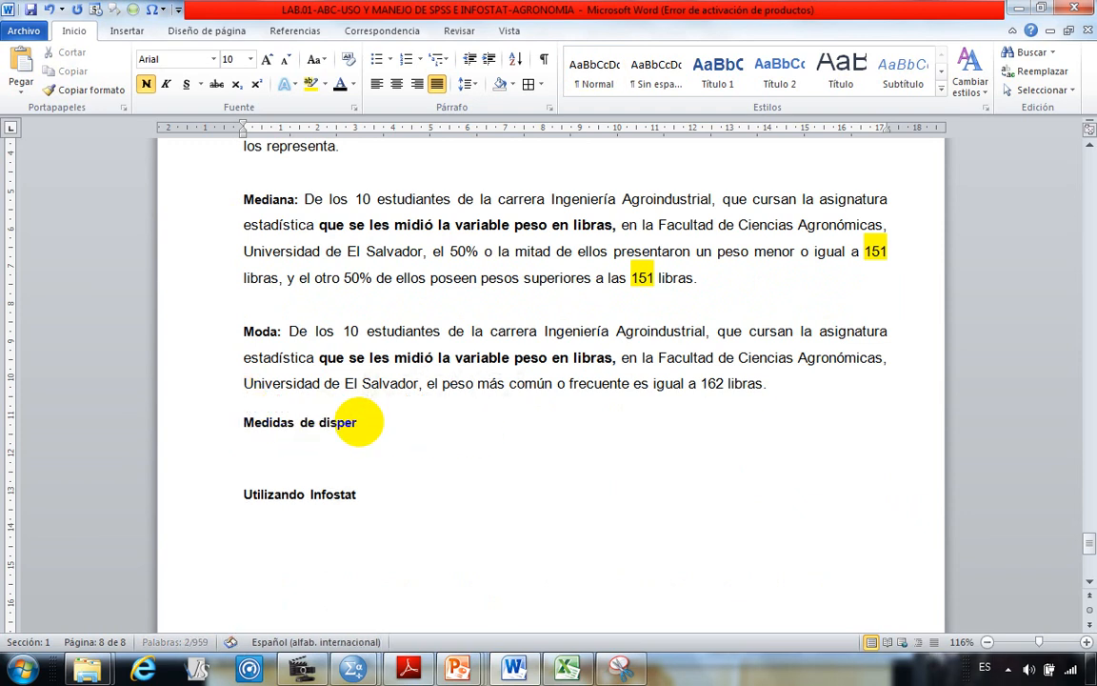
text(sión)
Step: Insert several blank lines below and above the "Medidas de dispersión" heading
key(Return)
key(Return)
key(Return)
key(Return)
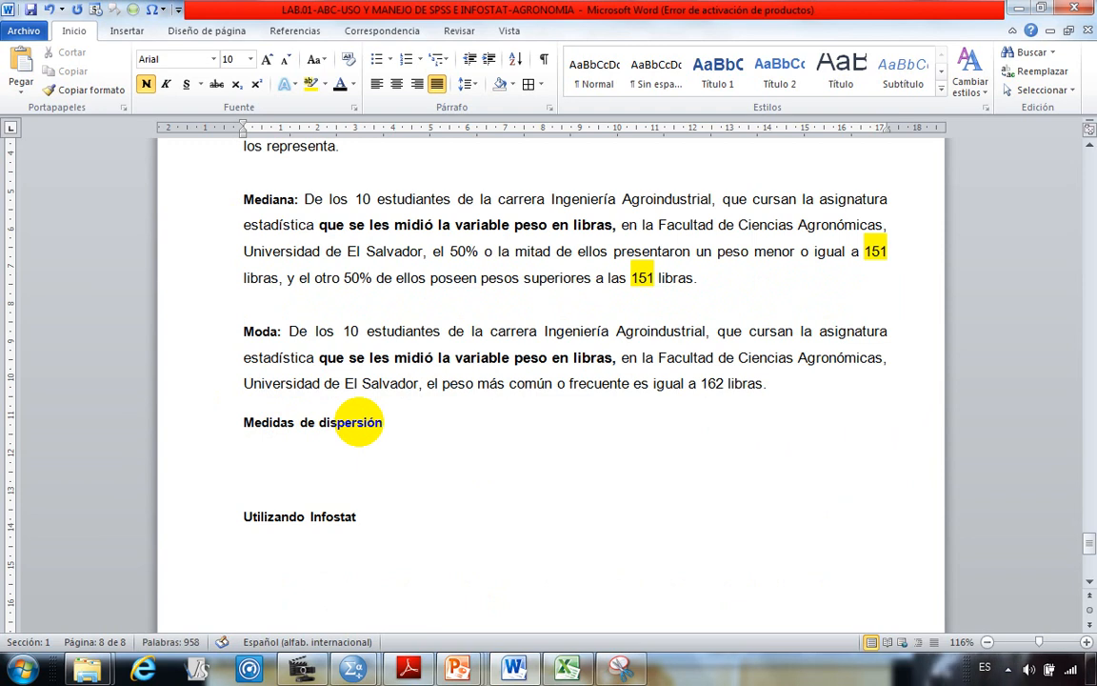
key(Return)
key(Return)
key(Return)
click(270, 439)
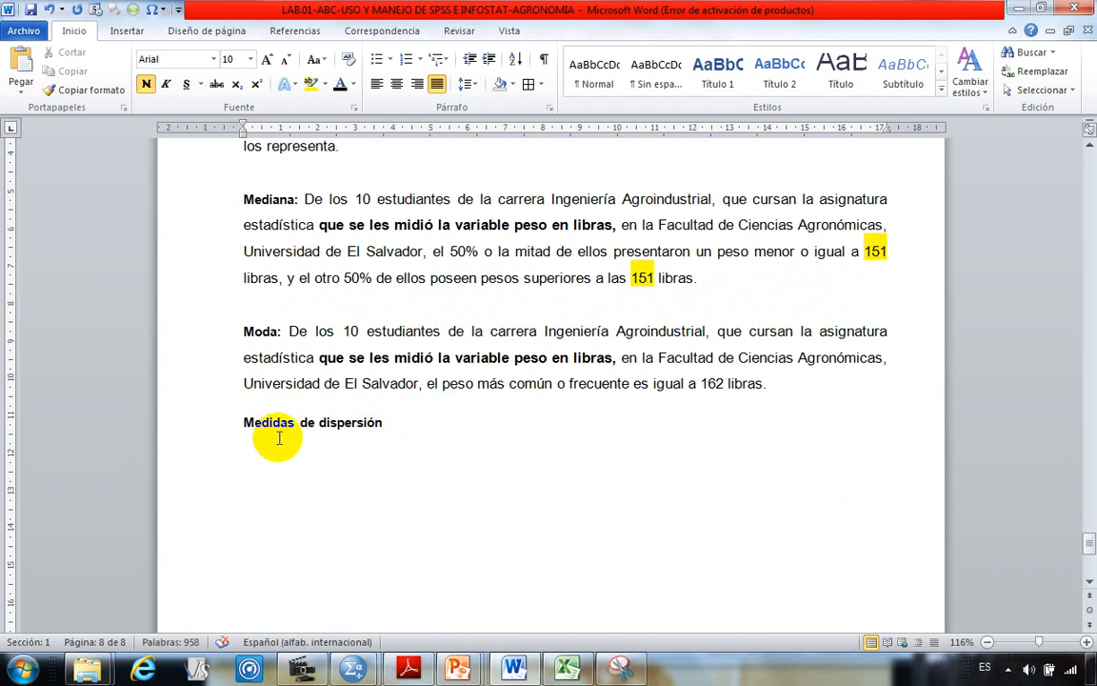
click(241, 422)
key(Return)
key(Return)
key(Return)
key(Return)
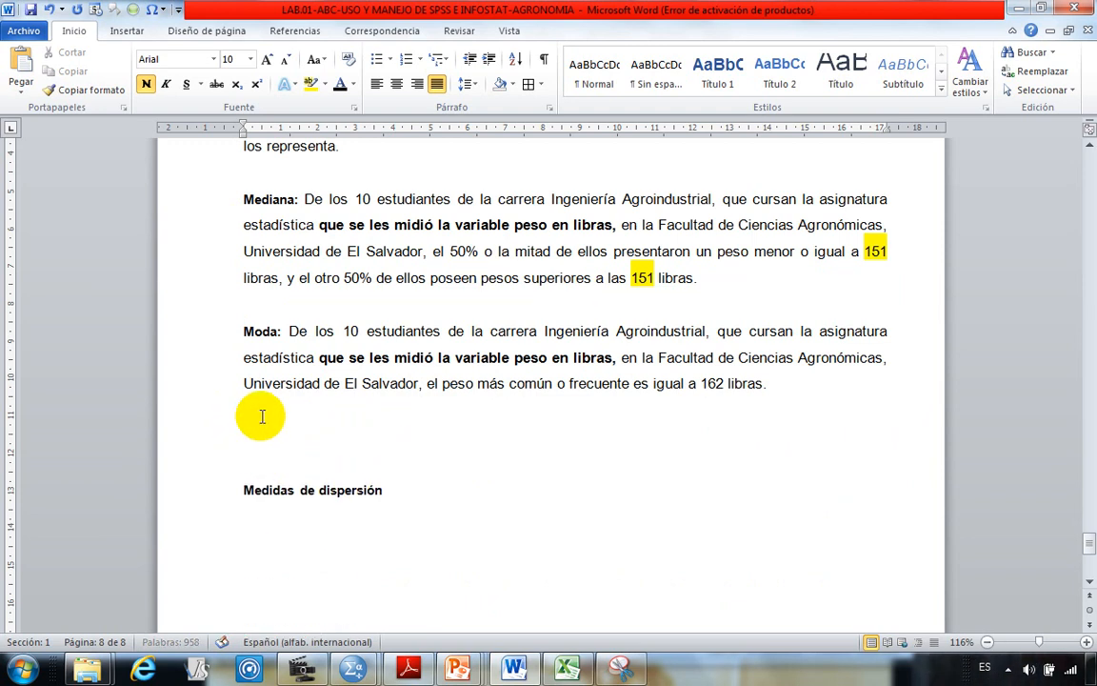
key(Return)
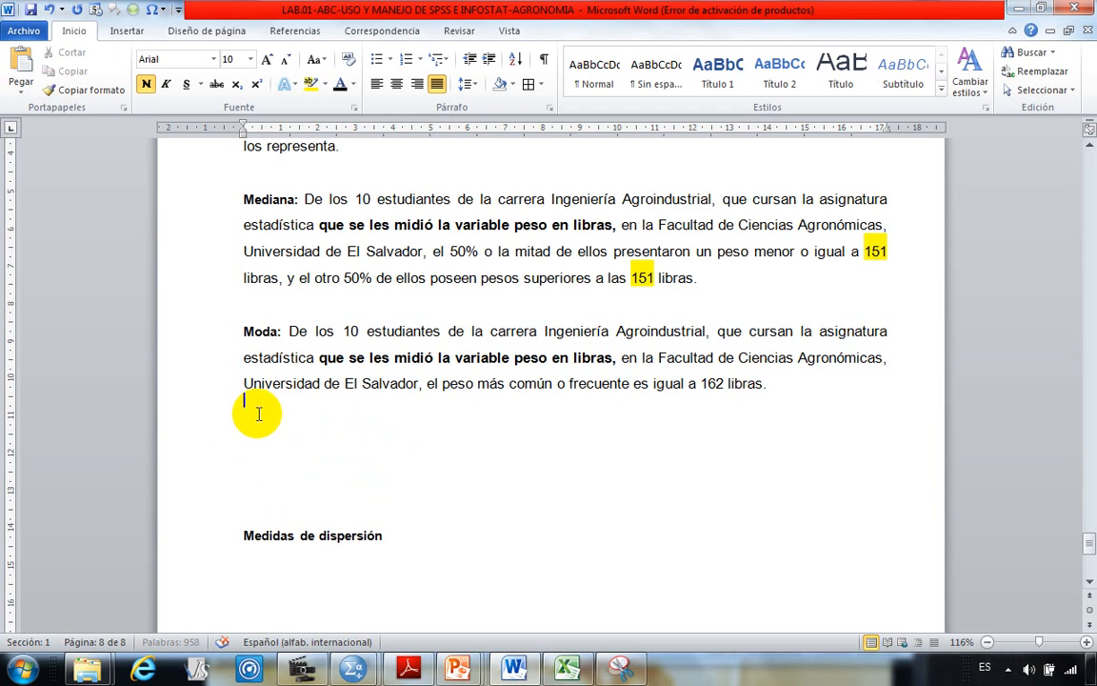
Step: Copy the "Medidas de tendencia central" heading and paste it between the Moda paragraph and "Medidas de dispersión"
scroll(252, 362, up, 3)
drag(244, 229, 444, 228)
key(ctrl+c)
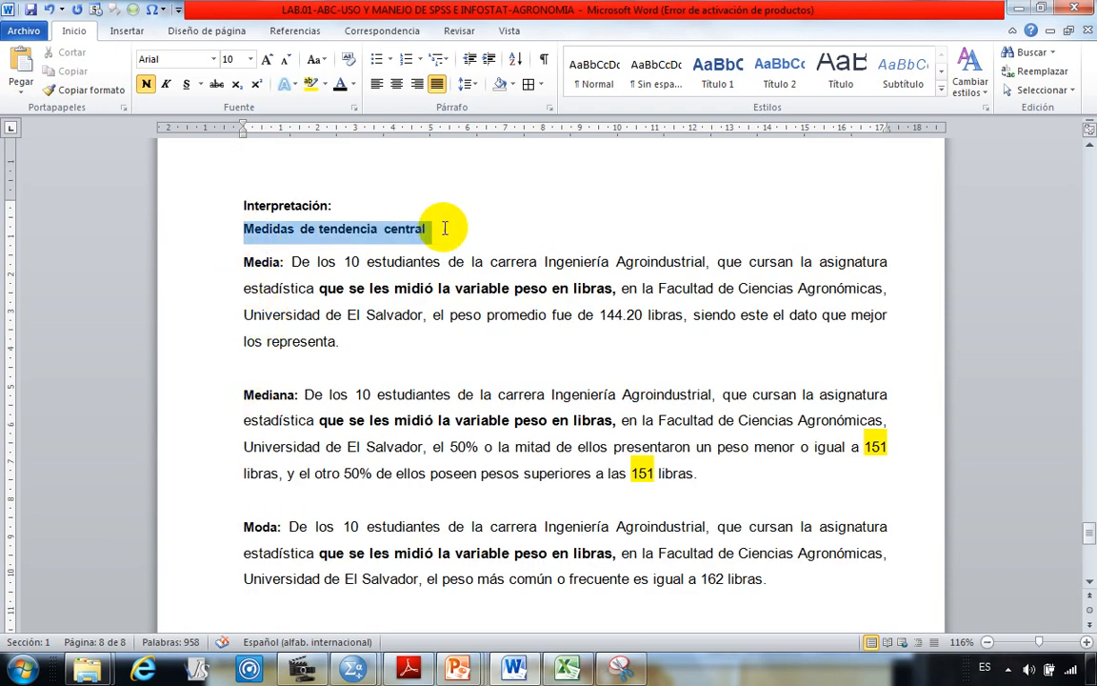
scroll(314, 371, down, 3)
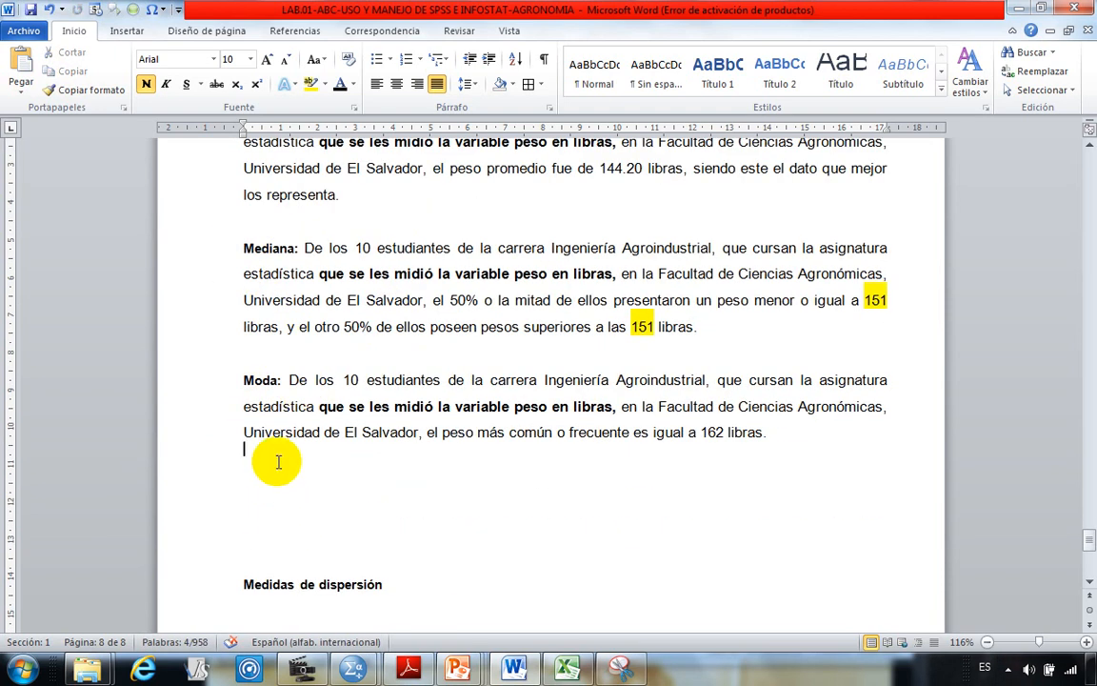
key(Return)
key(ctrl+v)
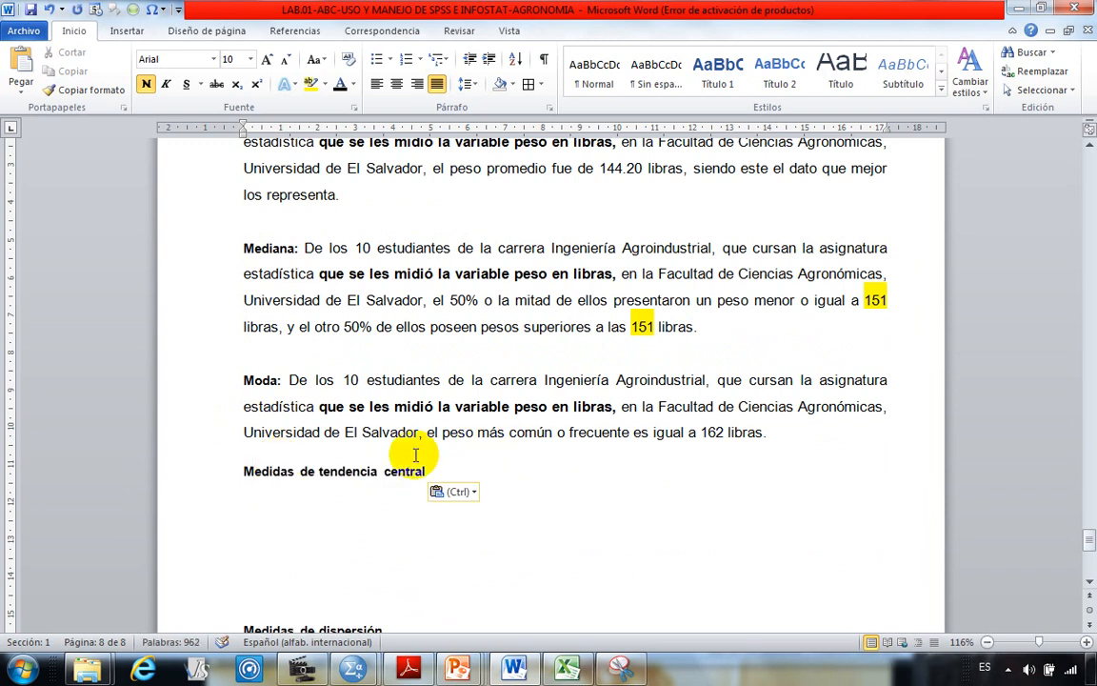
Step: Change the newly pasted heading to "Medidas de localización u posición"
shift+click(320, 471)
text(l)
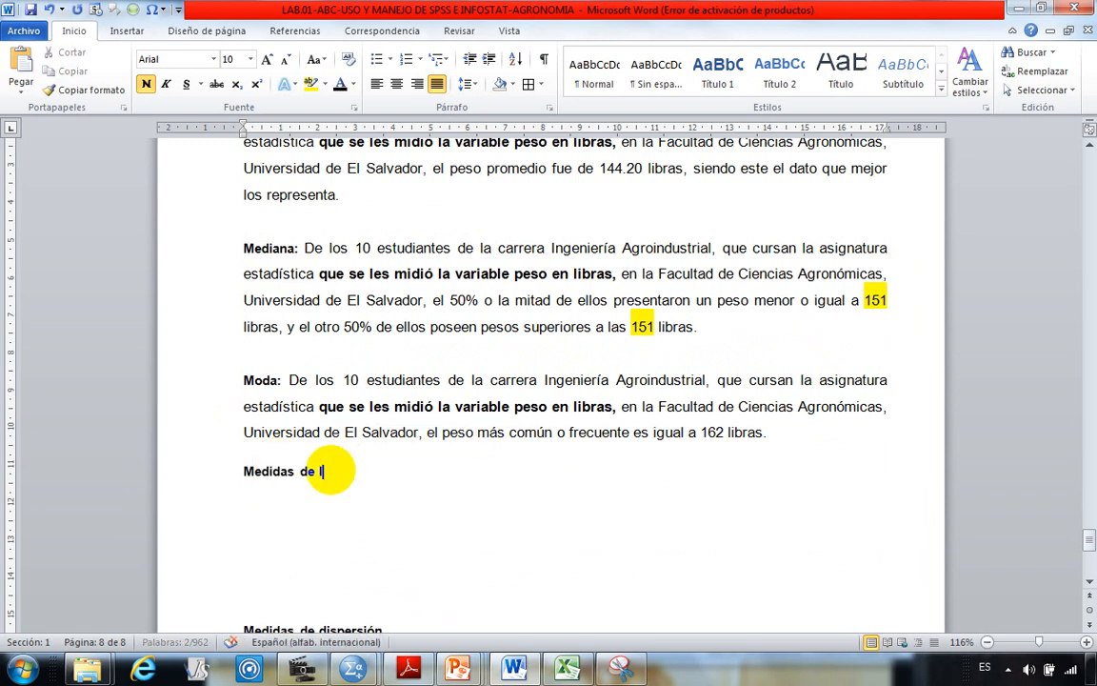
text(ocalización  u posición)
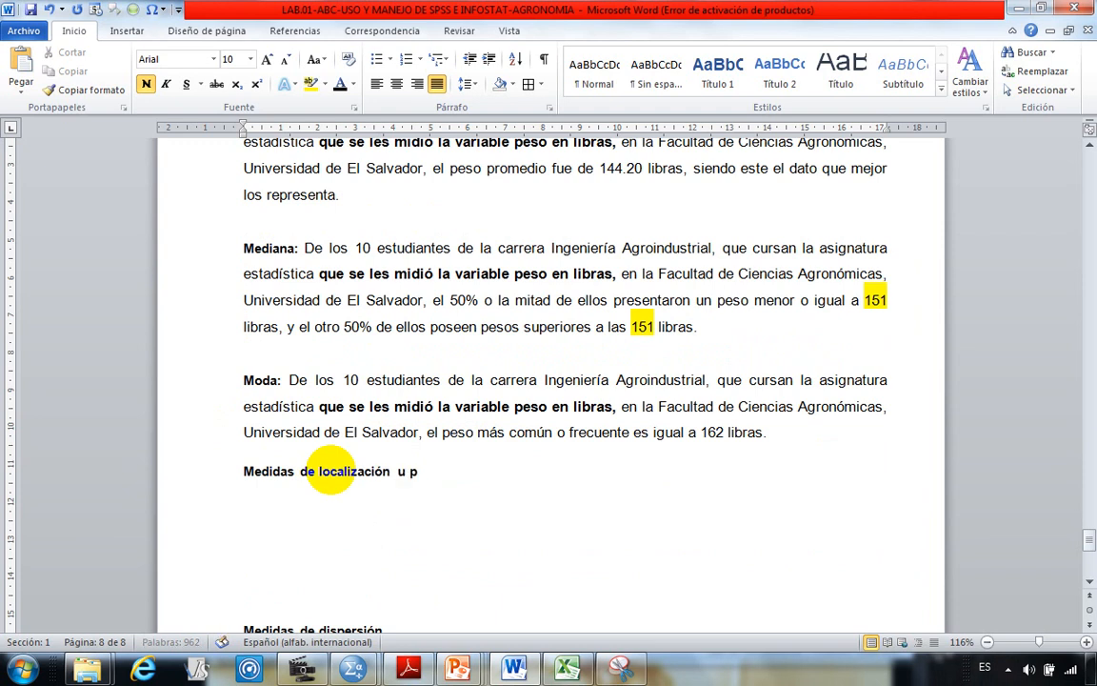
click(287, 503)
Step: Switch to the BASE DE DATOS SPSS data file and enable Cuartiles in the statistics options of the Frecuencias analysis
mouse_move(348, 672)
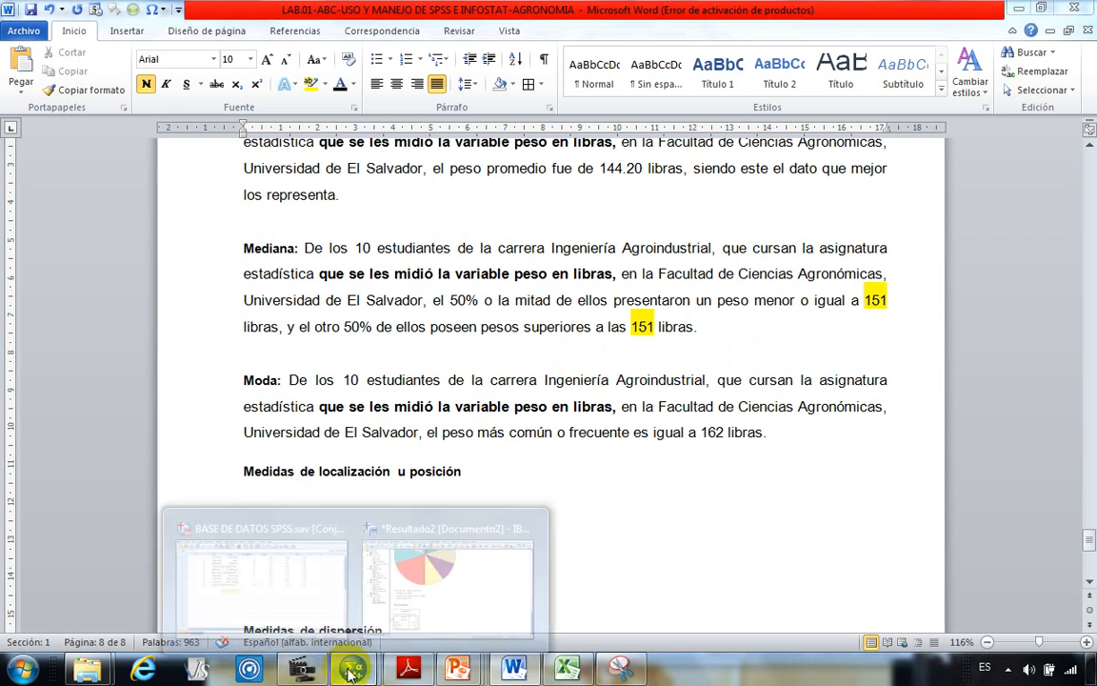
click(289, 590)
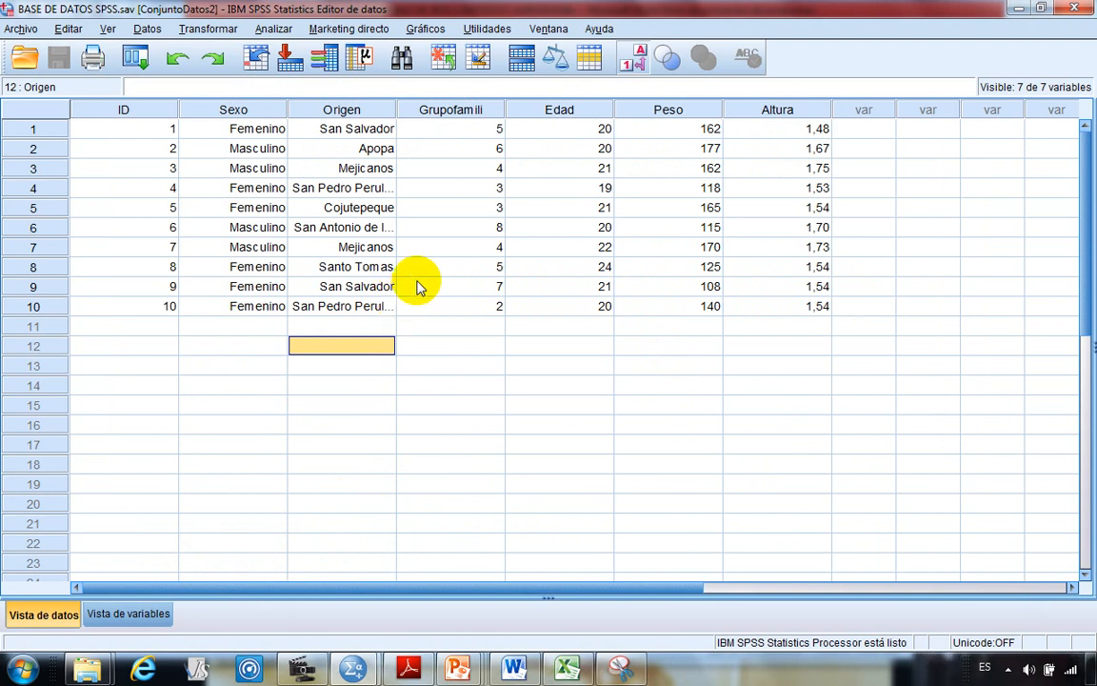
click(273, 28)
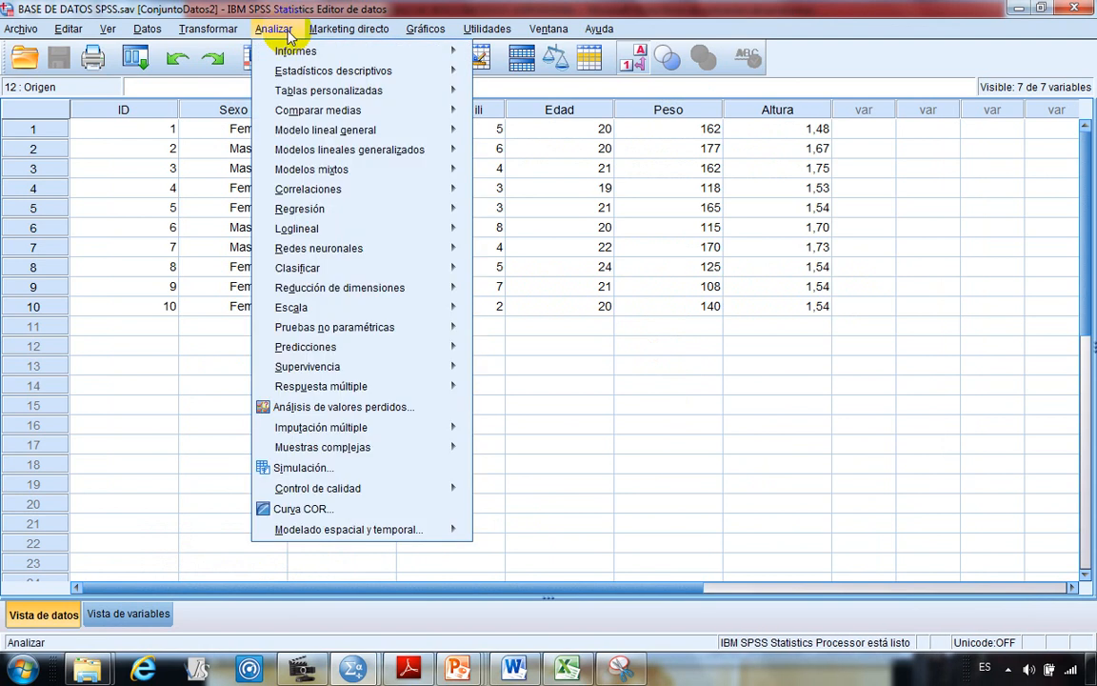
mouse_move(426, 76)
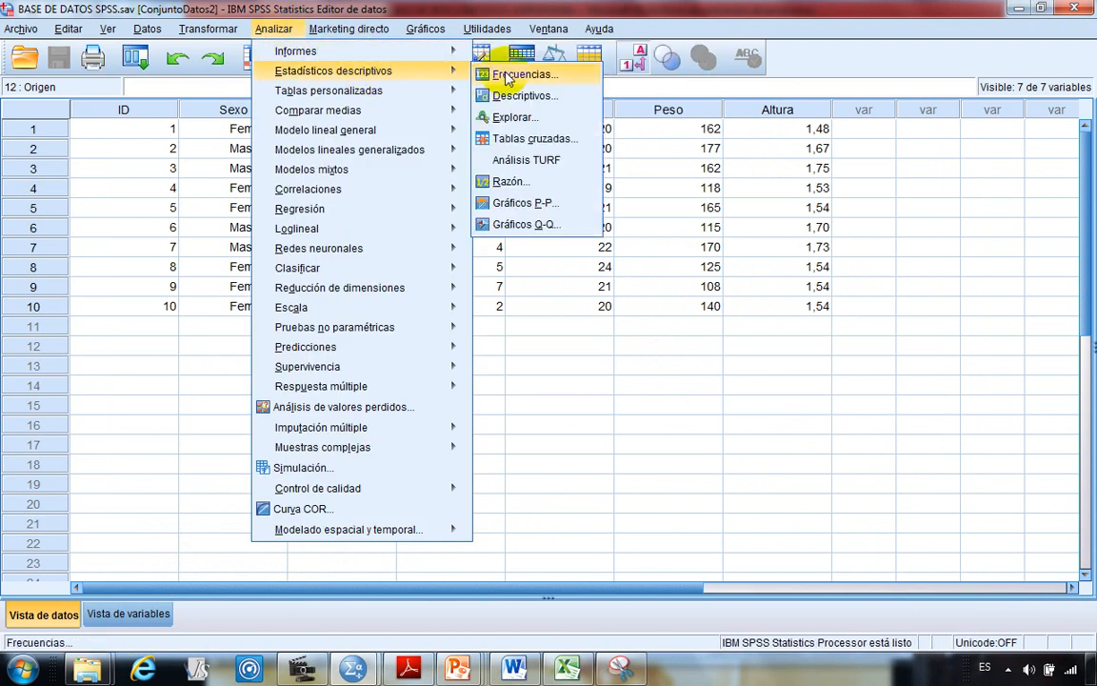
click(481, 73)
drag(514, 71, 531, 103)
click(776, 143)
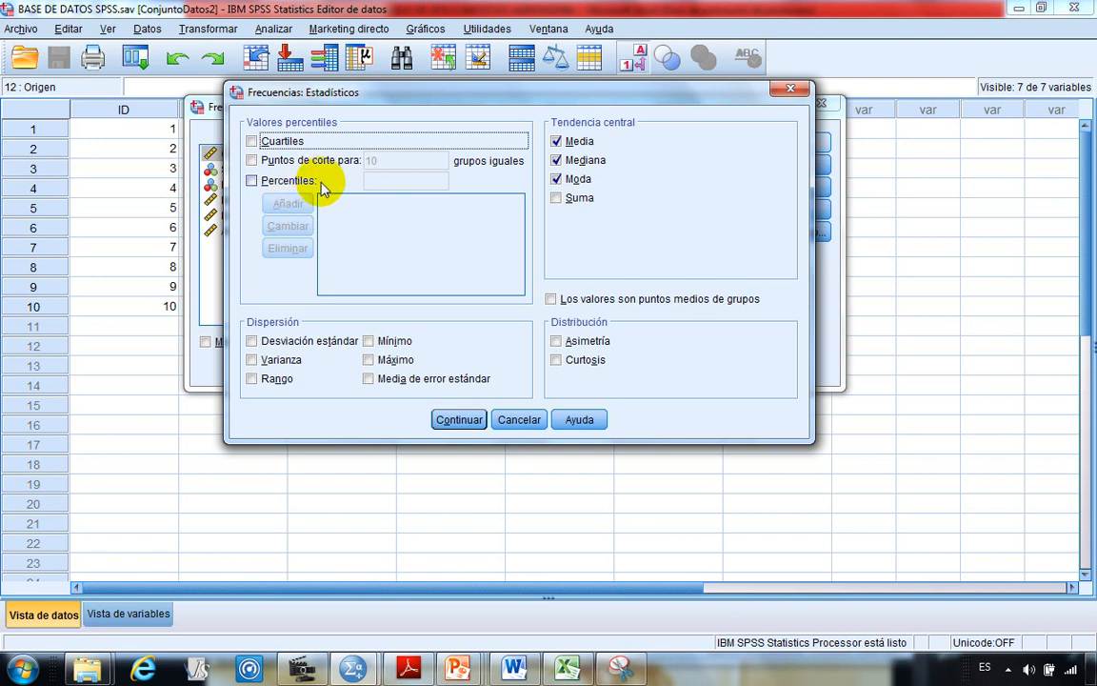
click(253, 142)
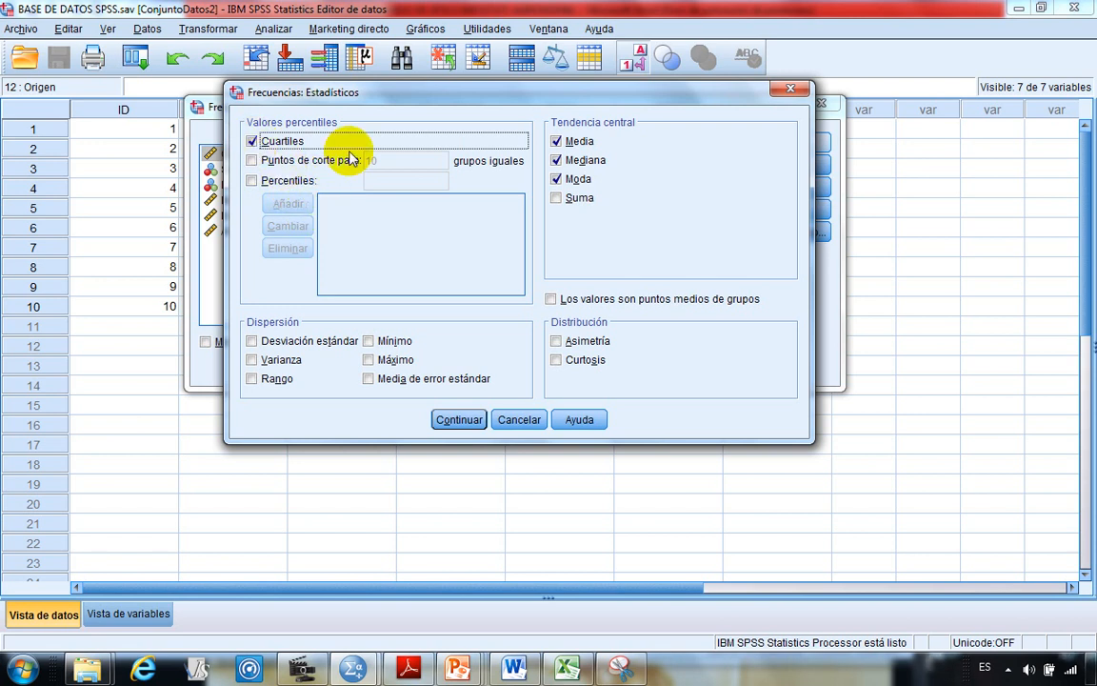
click(253, 160)
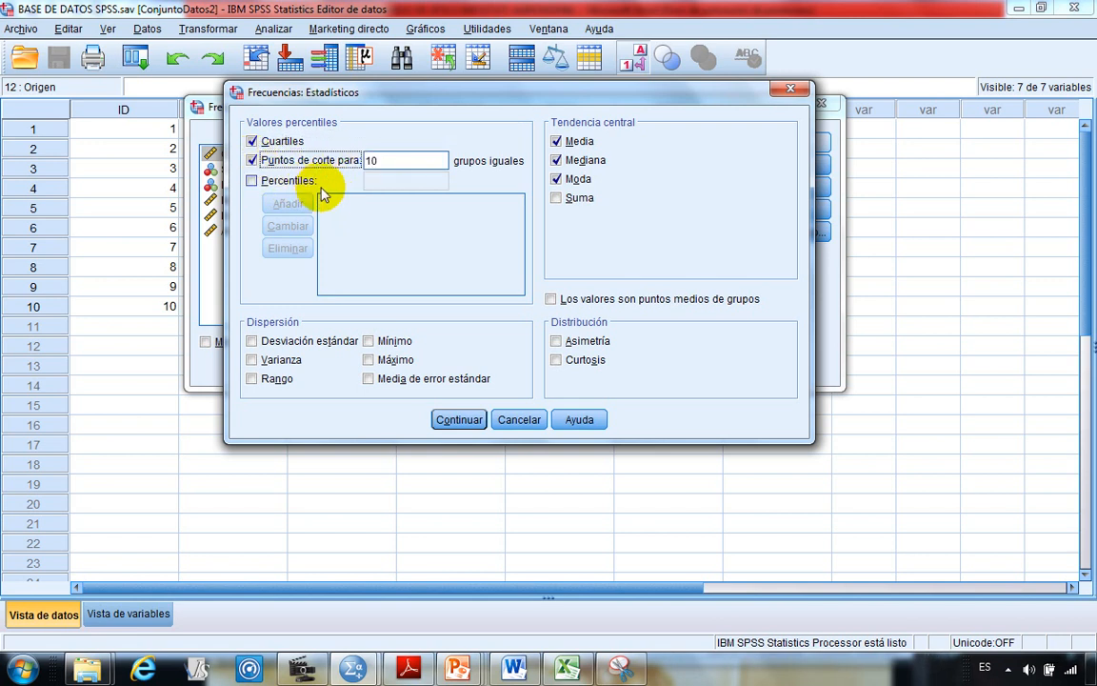
click(388, 160)
key(BackSpace)
key(BackSpace)
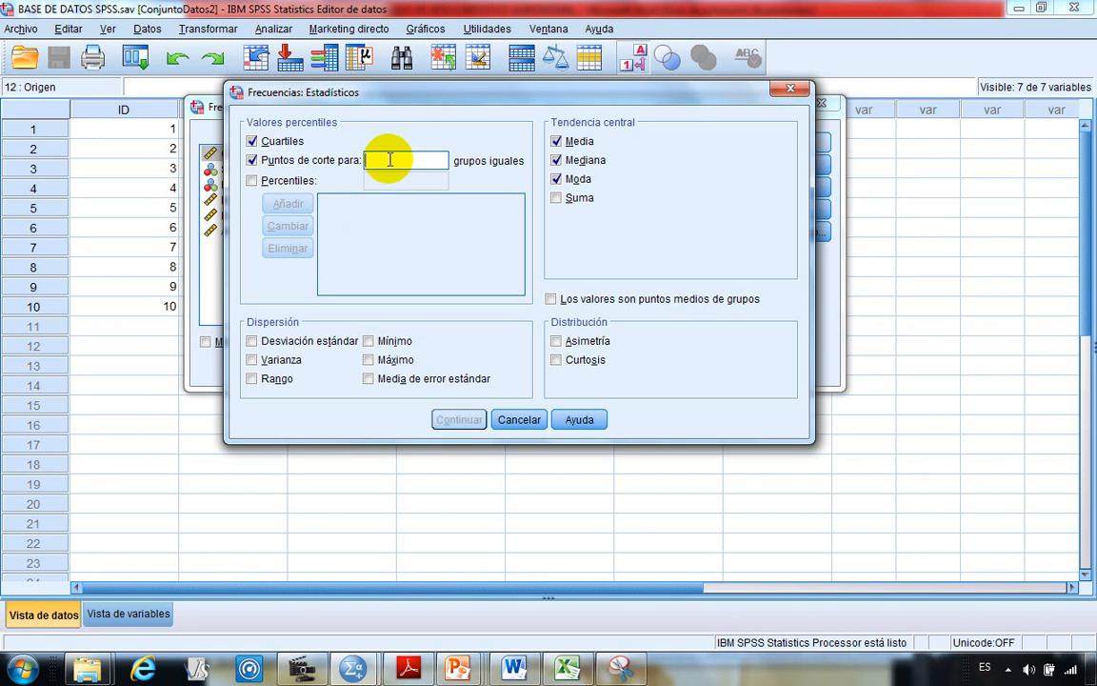
text(1)
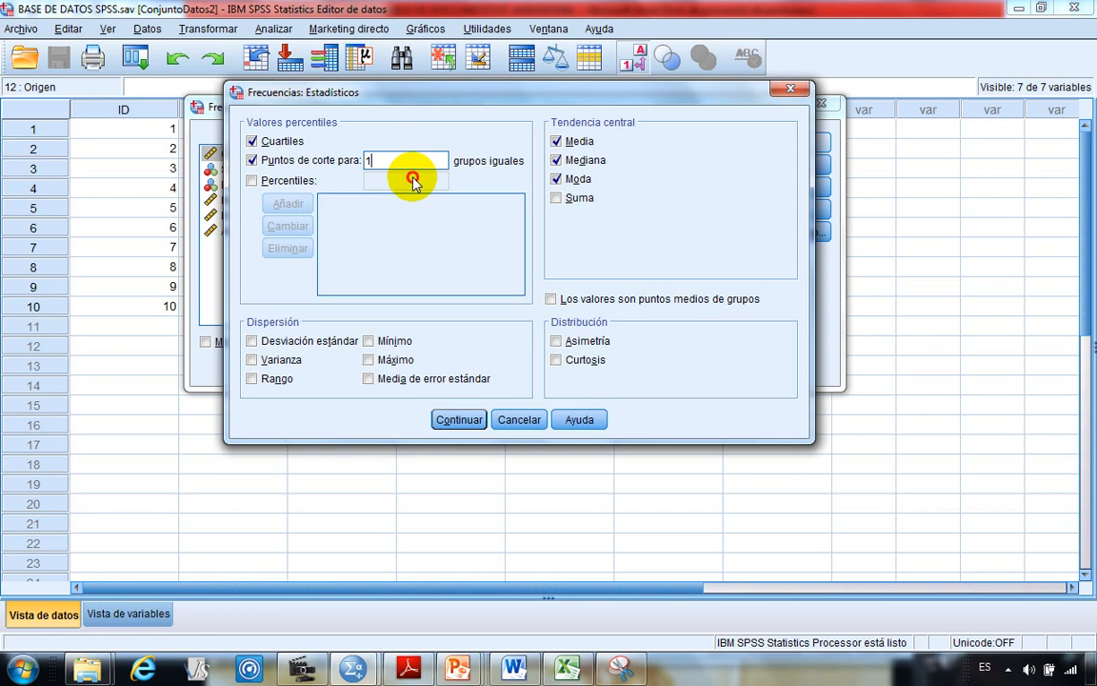
click(253, 182)
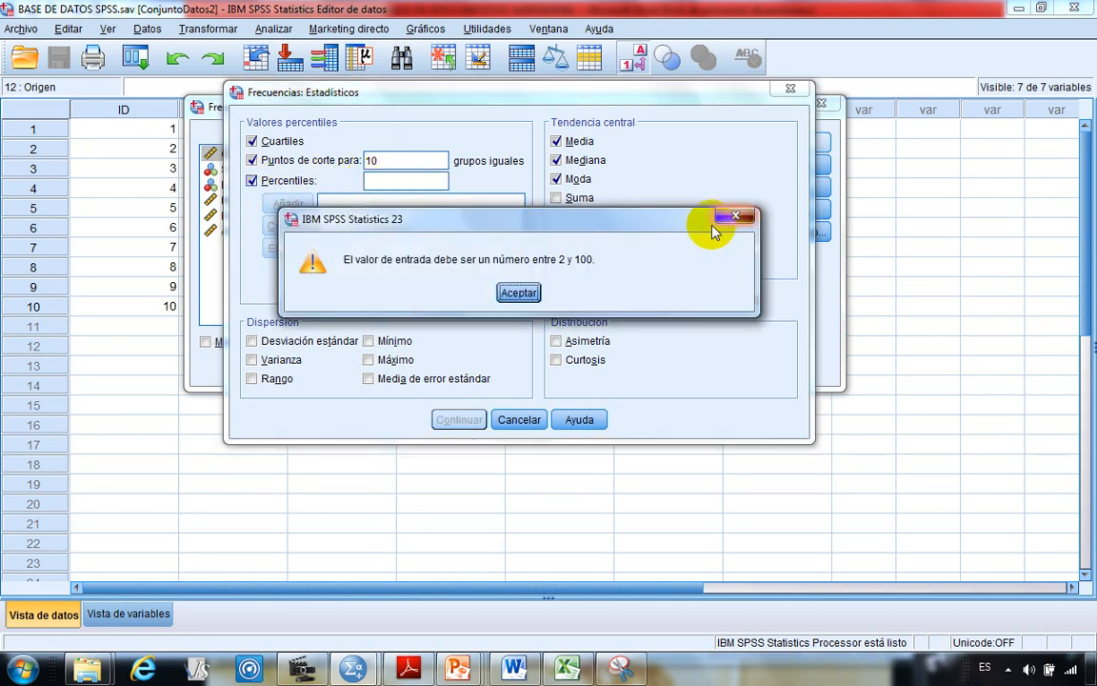
click(734, 216)
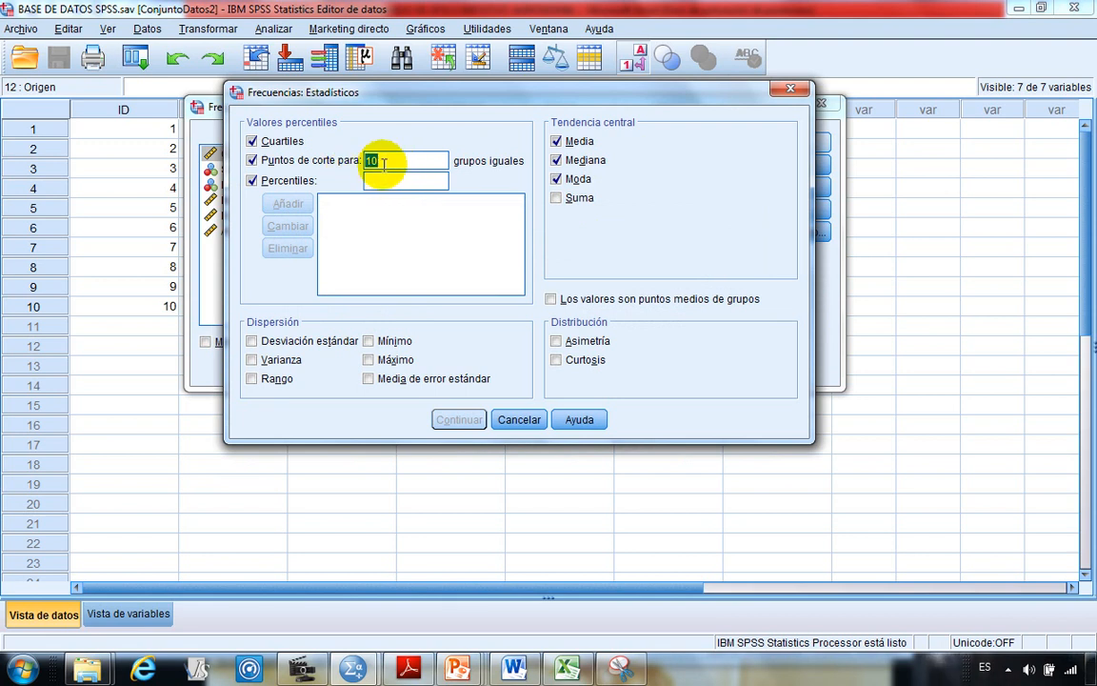
key(BackSpace)
click(254, 161)
click(252, 181)
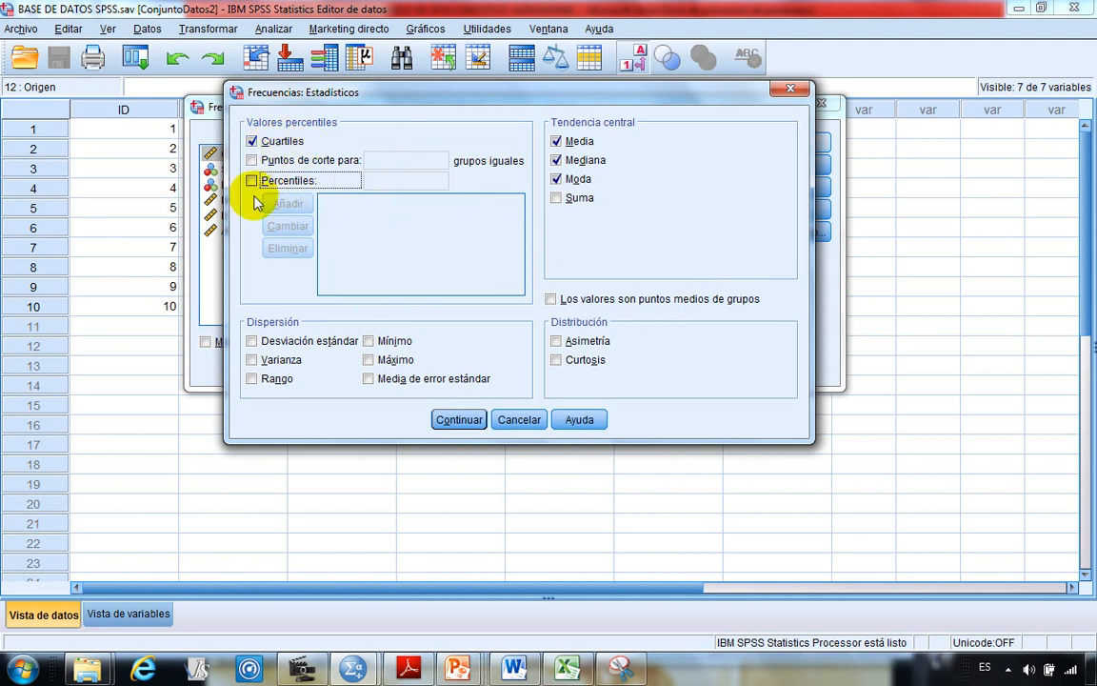
Step: Add percentile 50 to the requested statistics and run the Frecuencias analysis for the weight variable
click(254, 183)
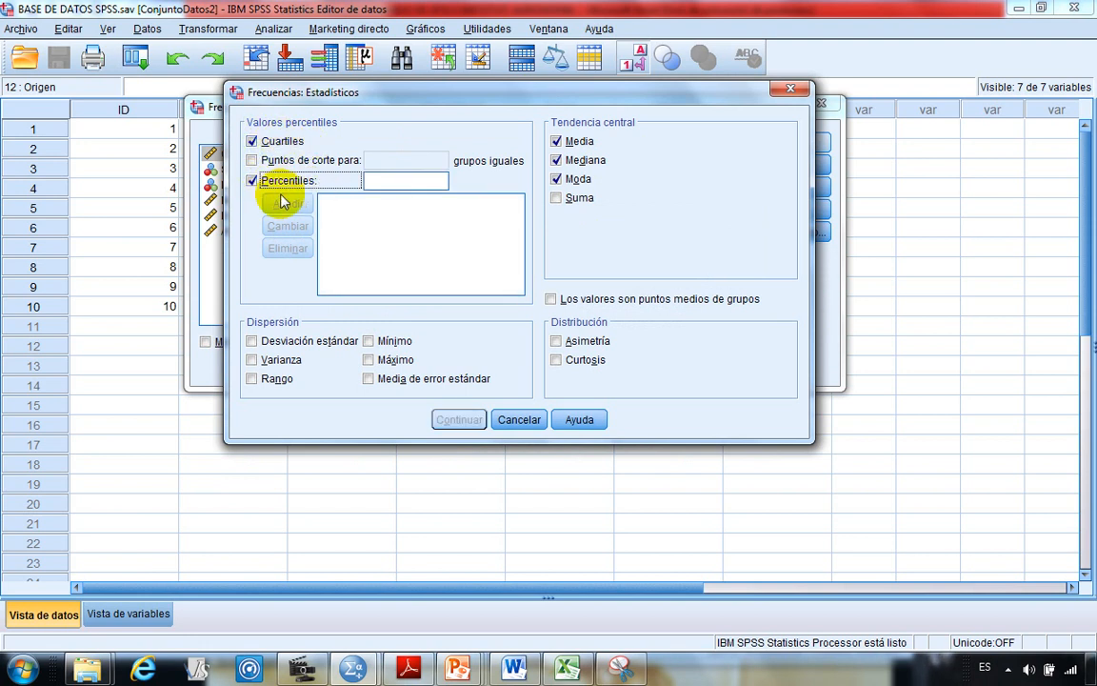
click(399, 177)
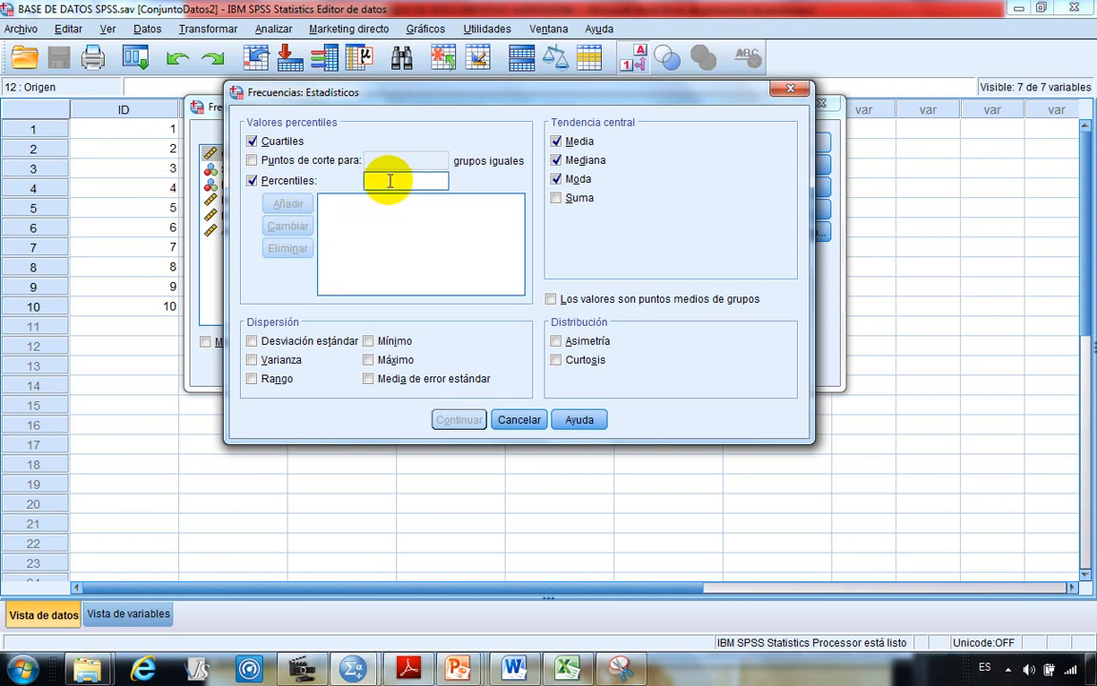
text(7)
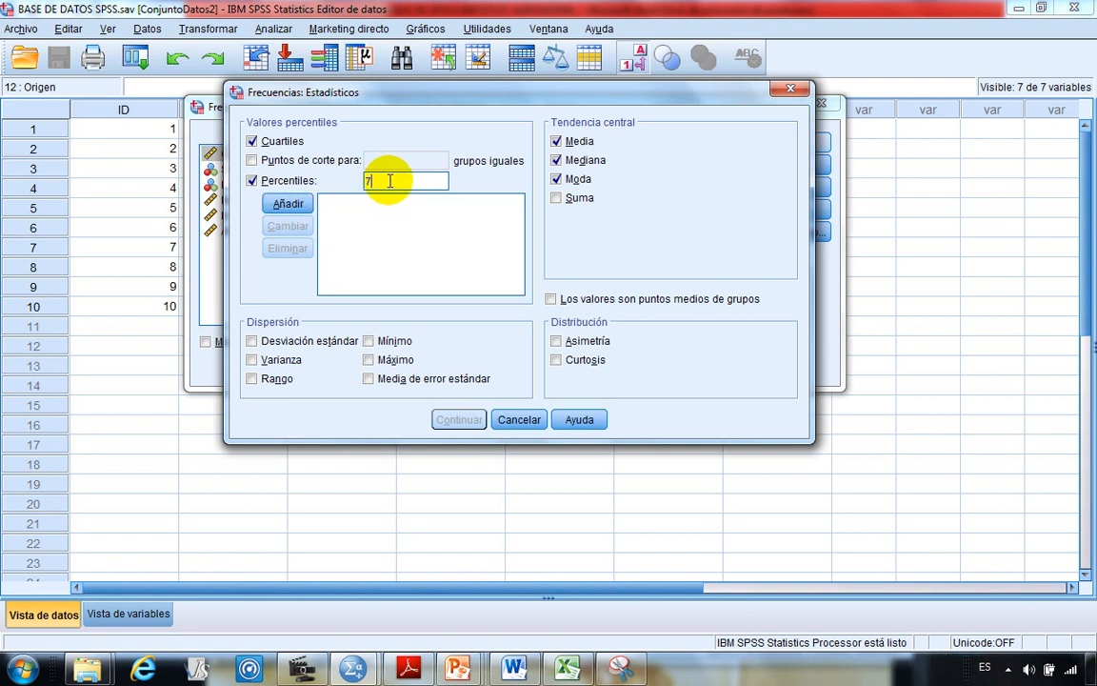
key(BackSpace)
text(50)
double_click(385, 180)
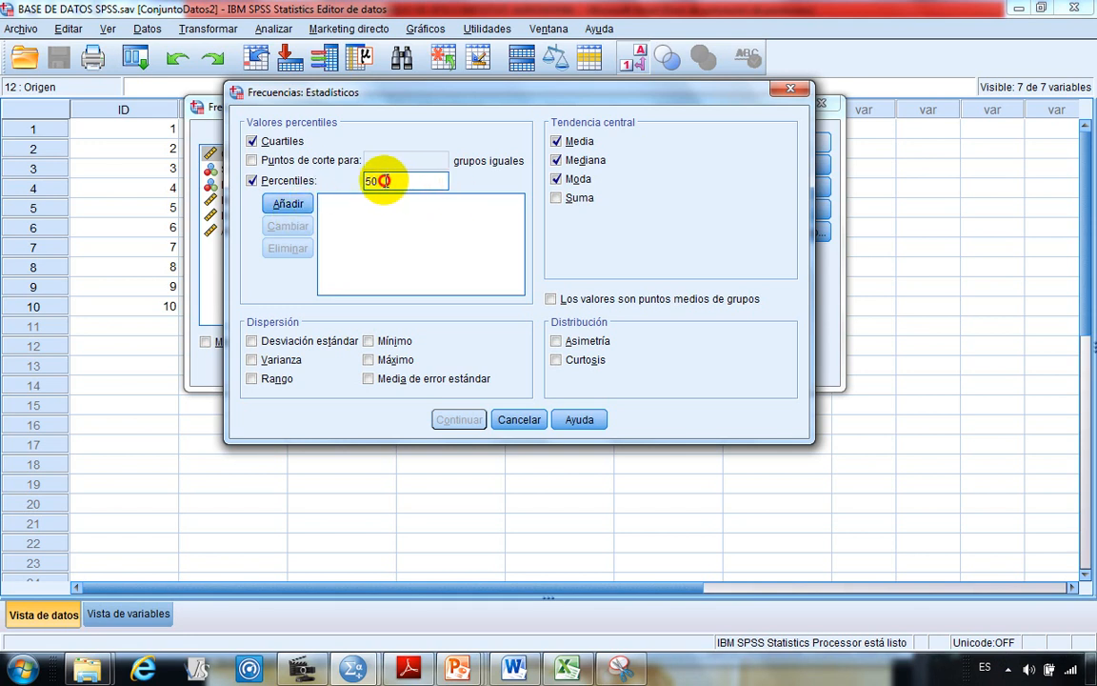
click(386, 187)
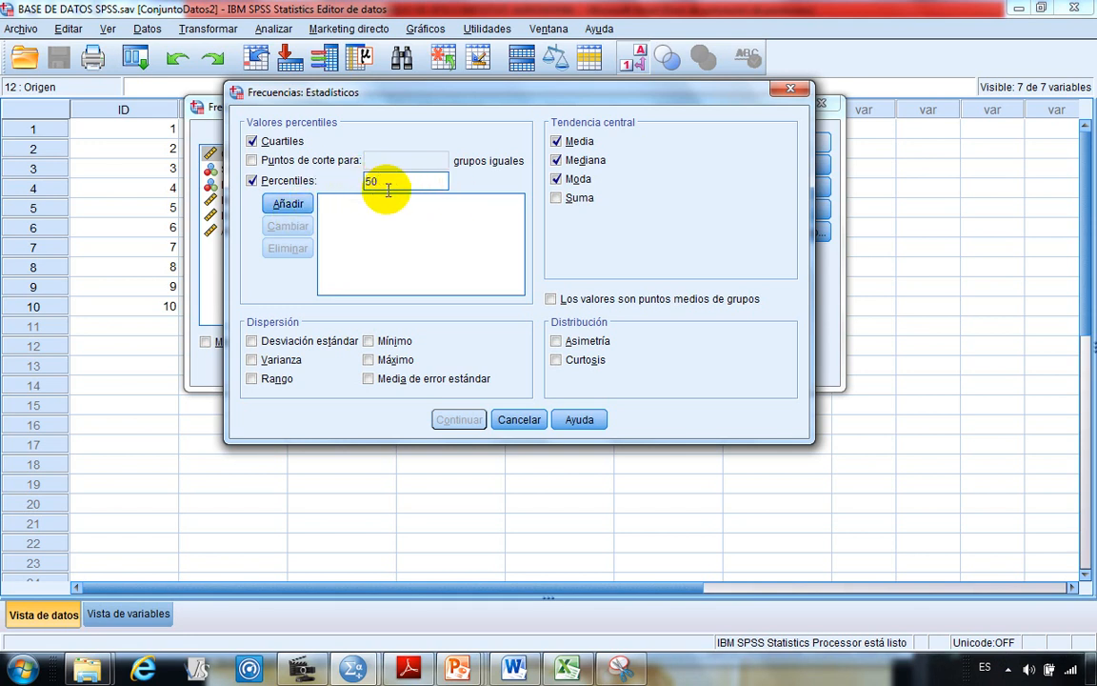
click(301, 205)
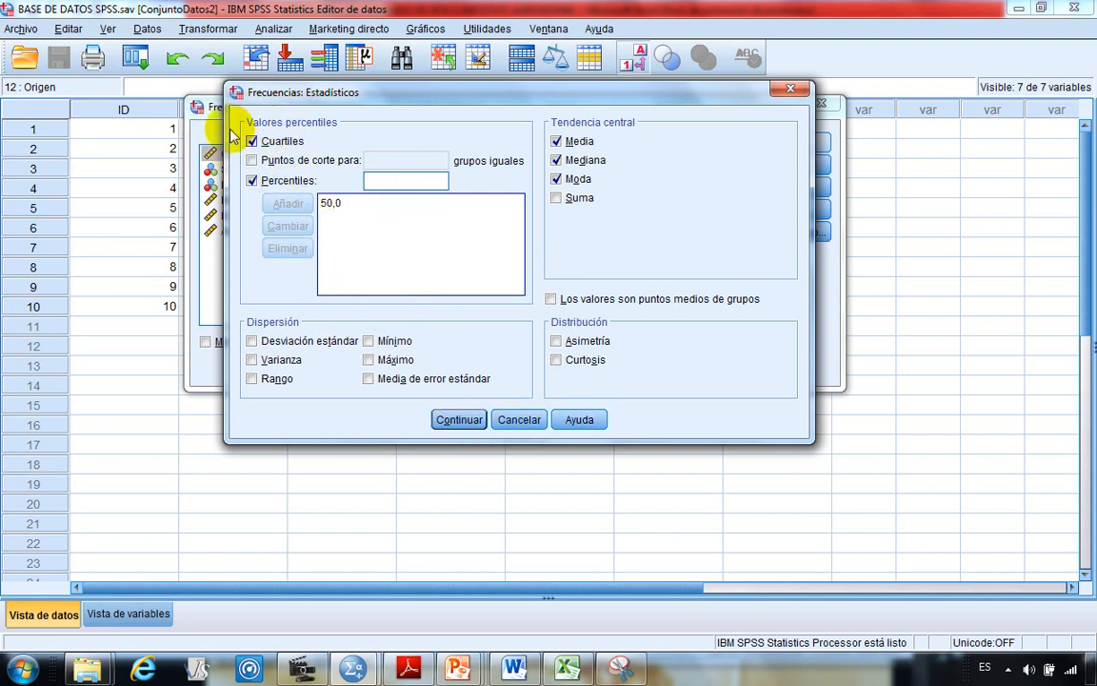
click(460, 420)
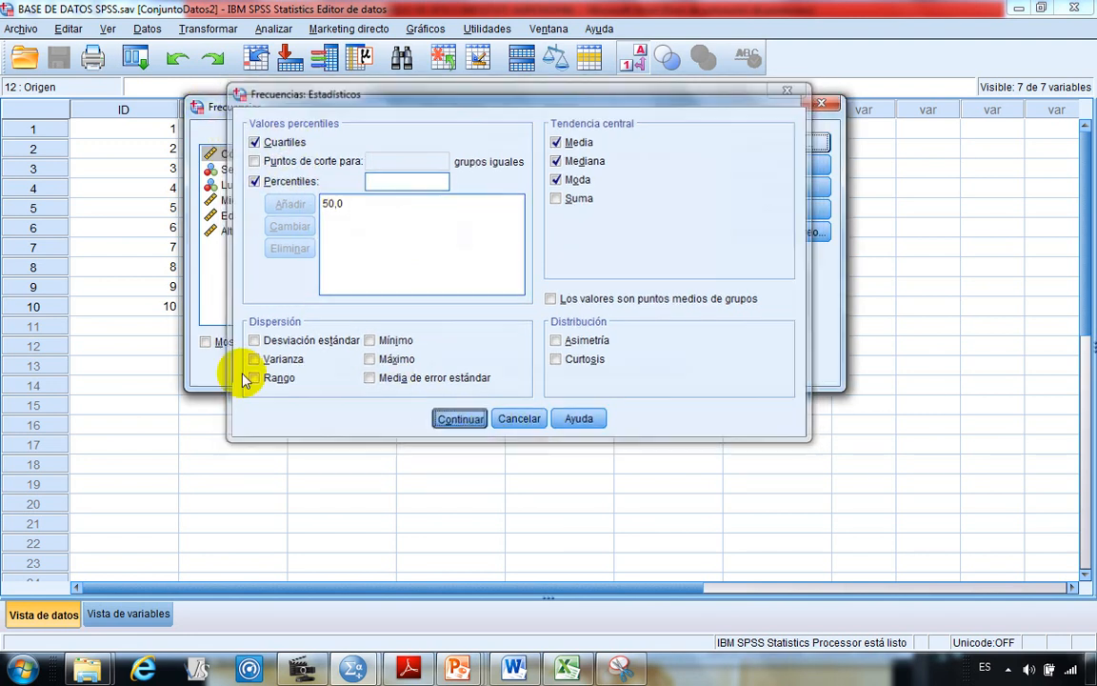
click(366, 369)
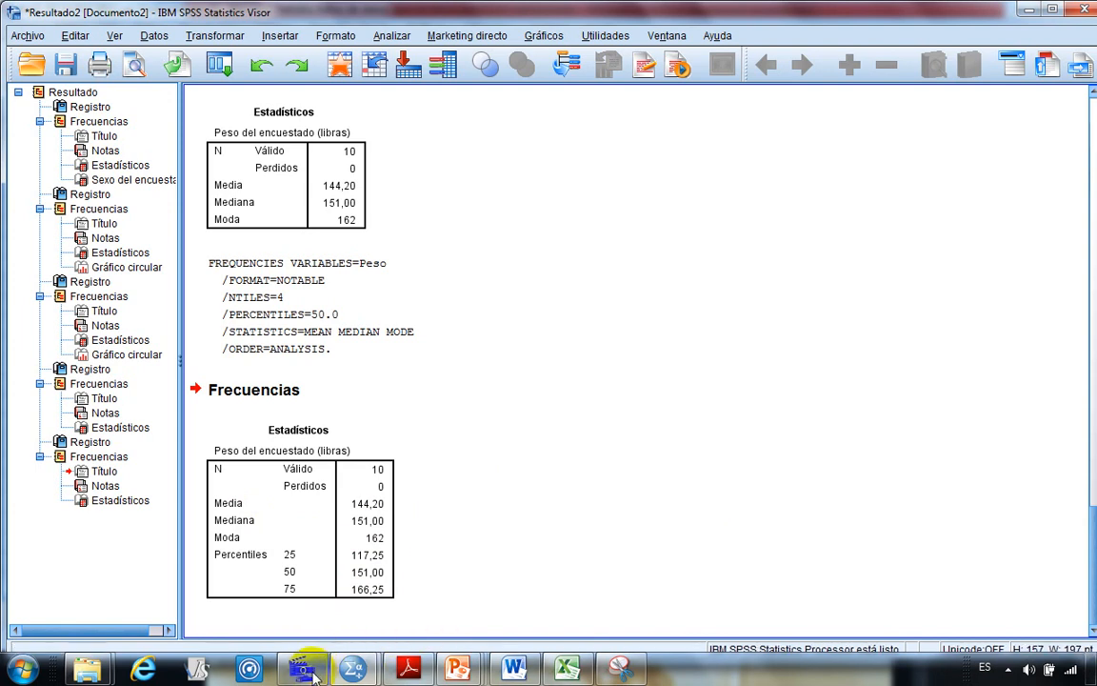
Step: Copy the latest Estadísticos table with percentiles from the SPSS output and paste it under "Medidas de localización u posición" in the Word document
click(352, 670)
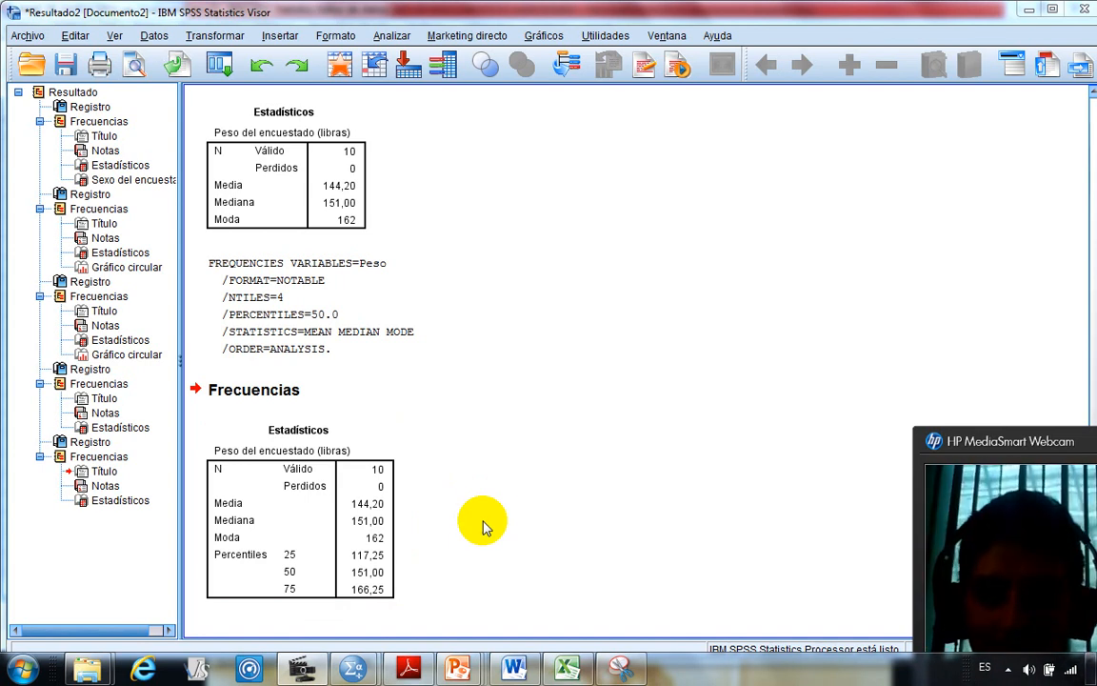
click(286, 500)
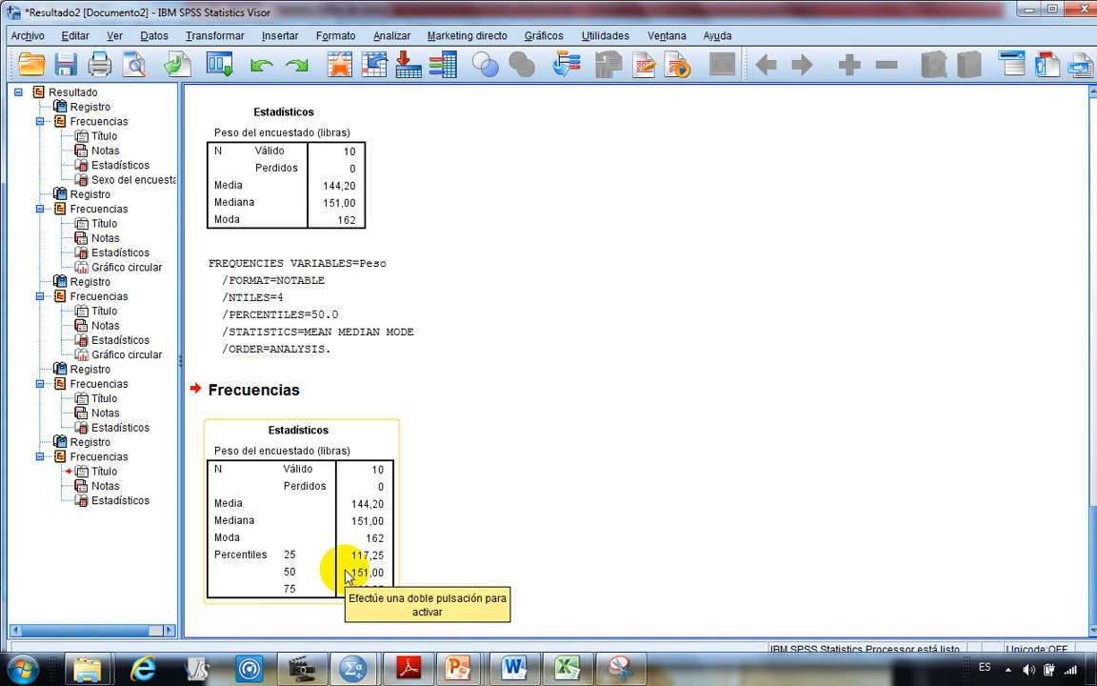
click(256, 479)
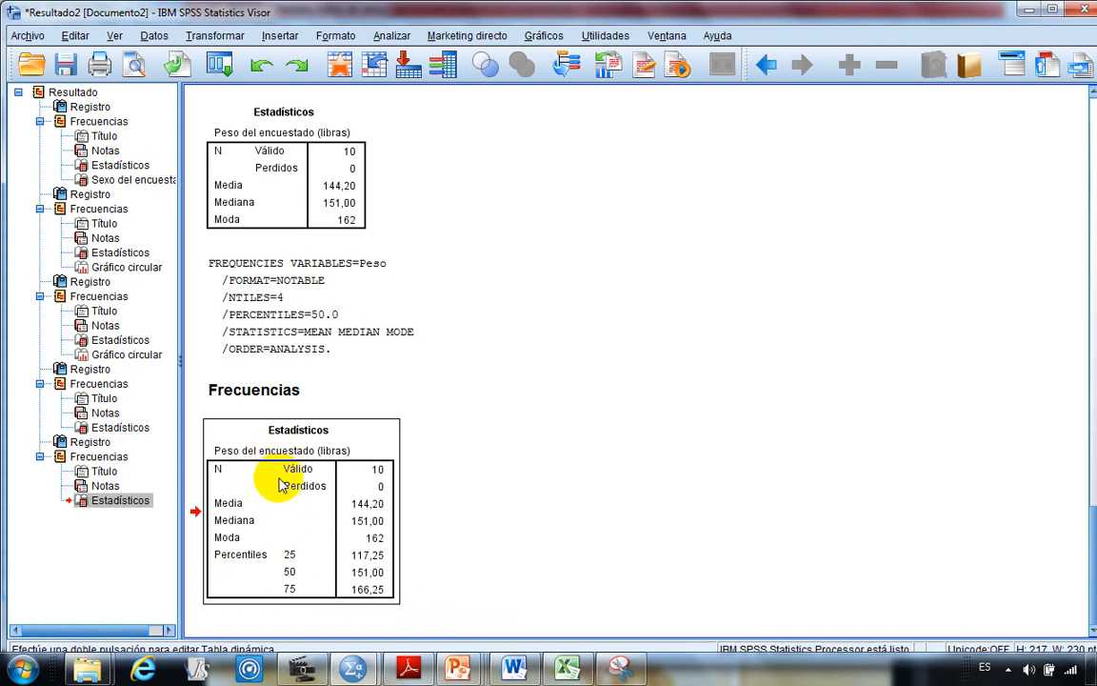
right_click(238, 446)
click(276, 468)
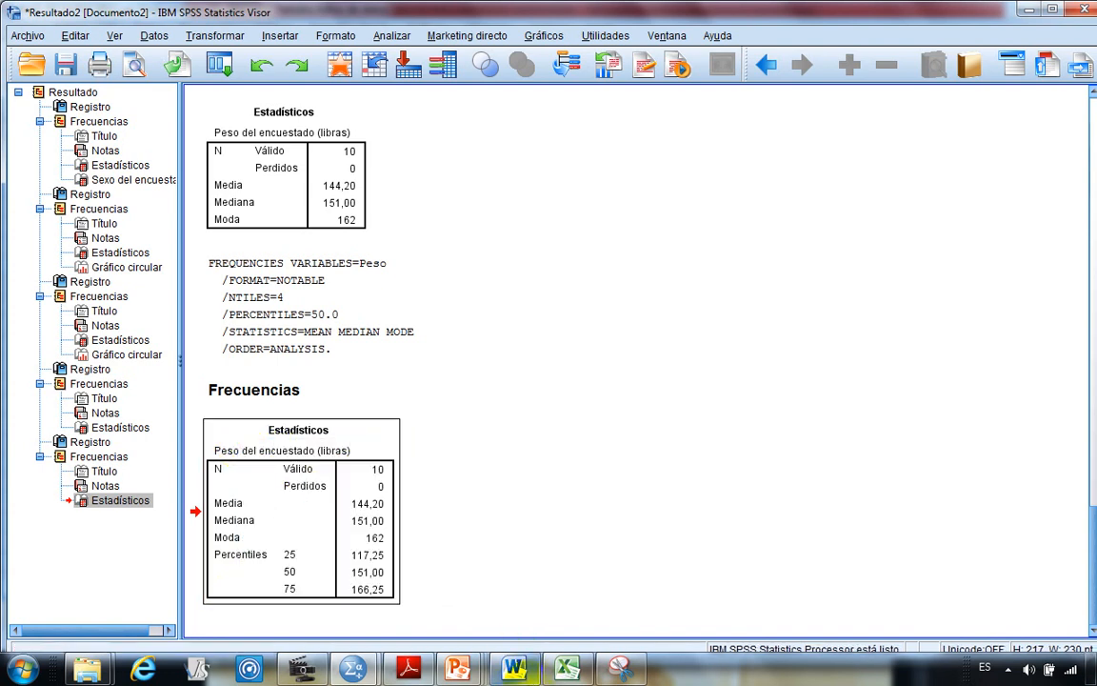
click(521, 675)
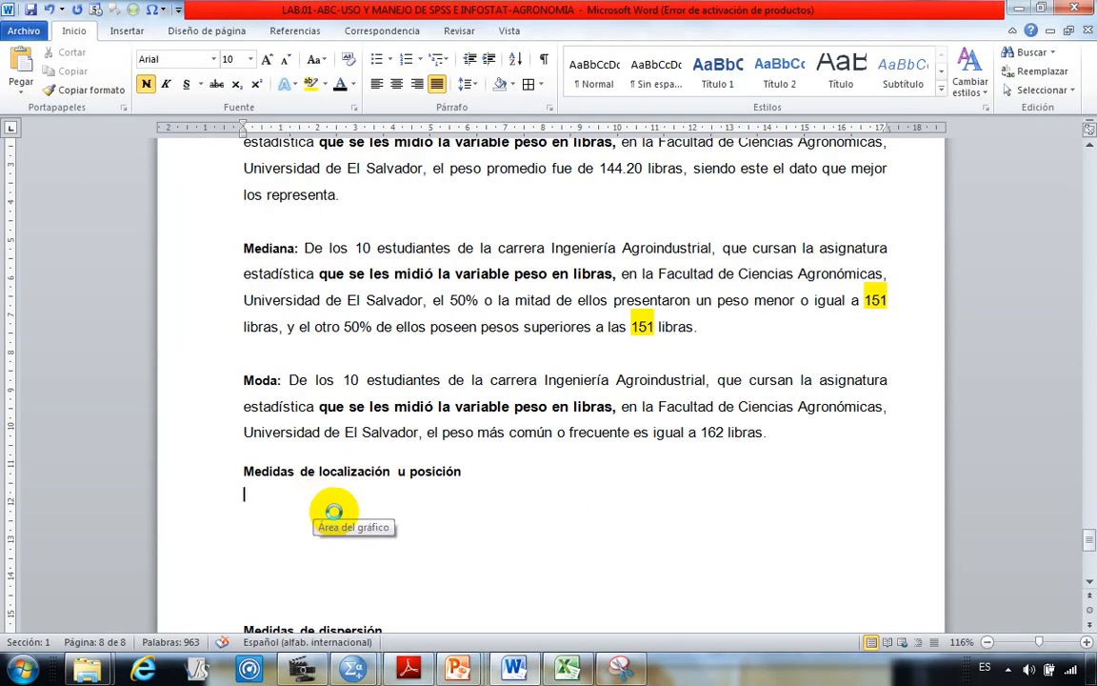
text(Estadísticos Peso del encuestado (libras) N	Válido	10 	Perdidos	0 Media		144,20 Mediana		151,00 Moda		162 Percentiles	25	117,25 	50	151,00 	75	166,25)
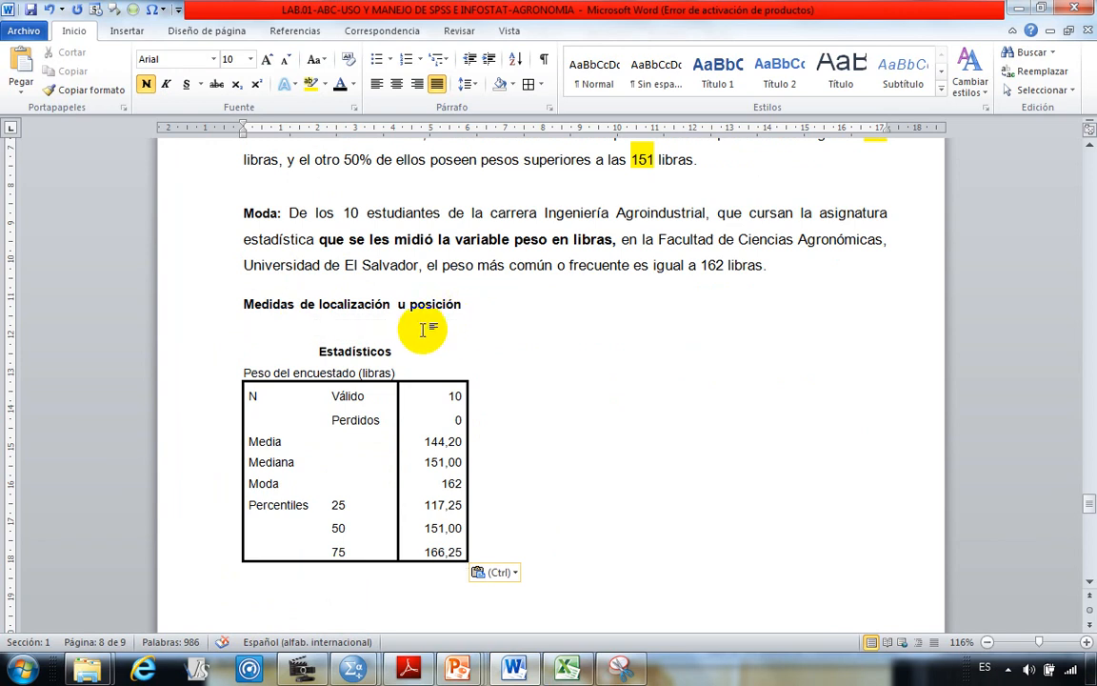
Step: Add the label "Percentil 25:" between the "Medidas de localización u posición" heading and the pasted table
key(Return)
key(Return)
click(277, 336)
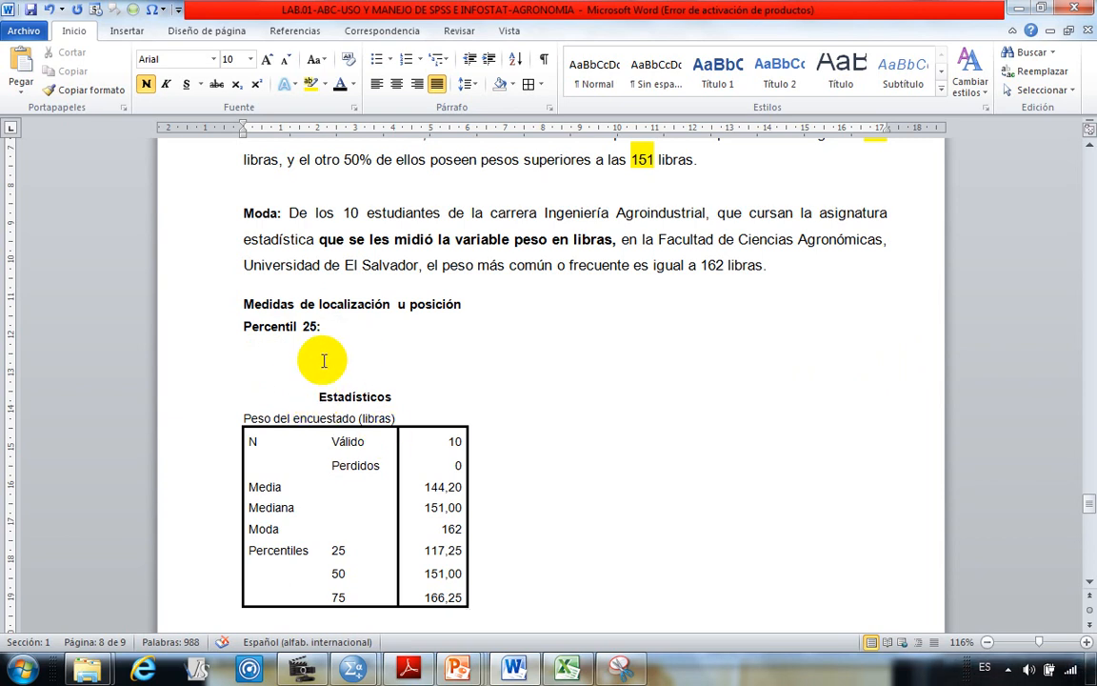
Step: Copy the Mediana interpretation text without its label and paste it after "Percentil 25:"
scroll(321, 361, up, 3)
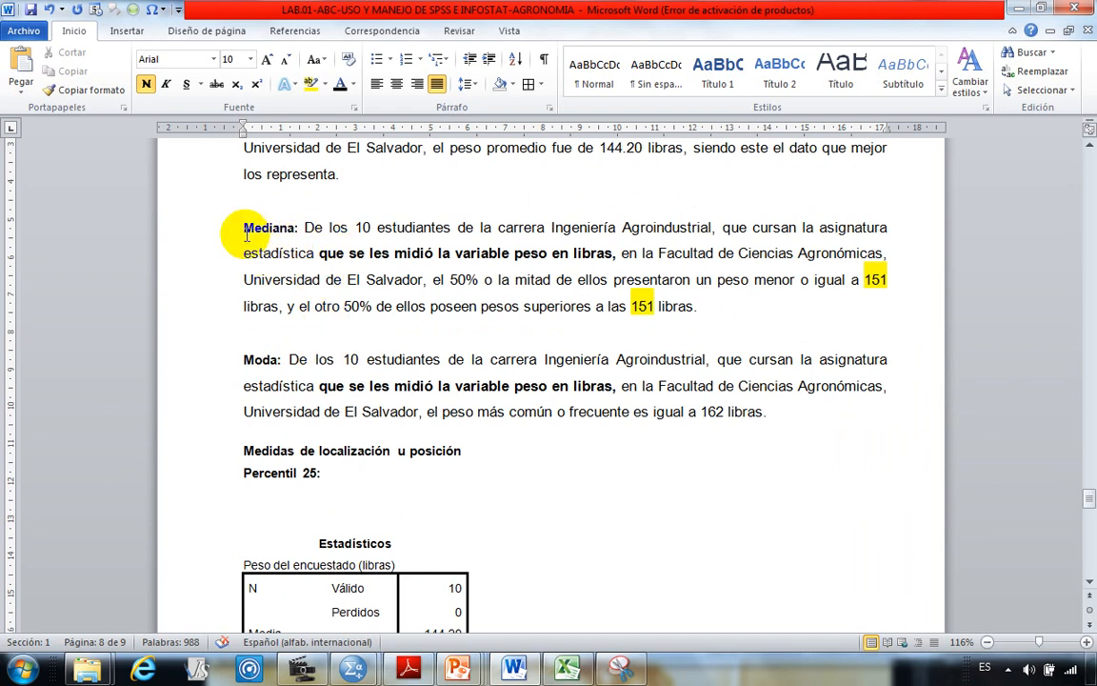
drag(236, 227, 759, 321)
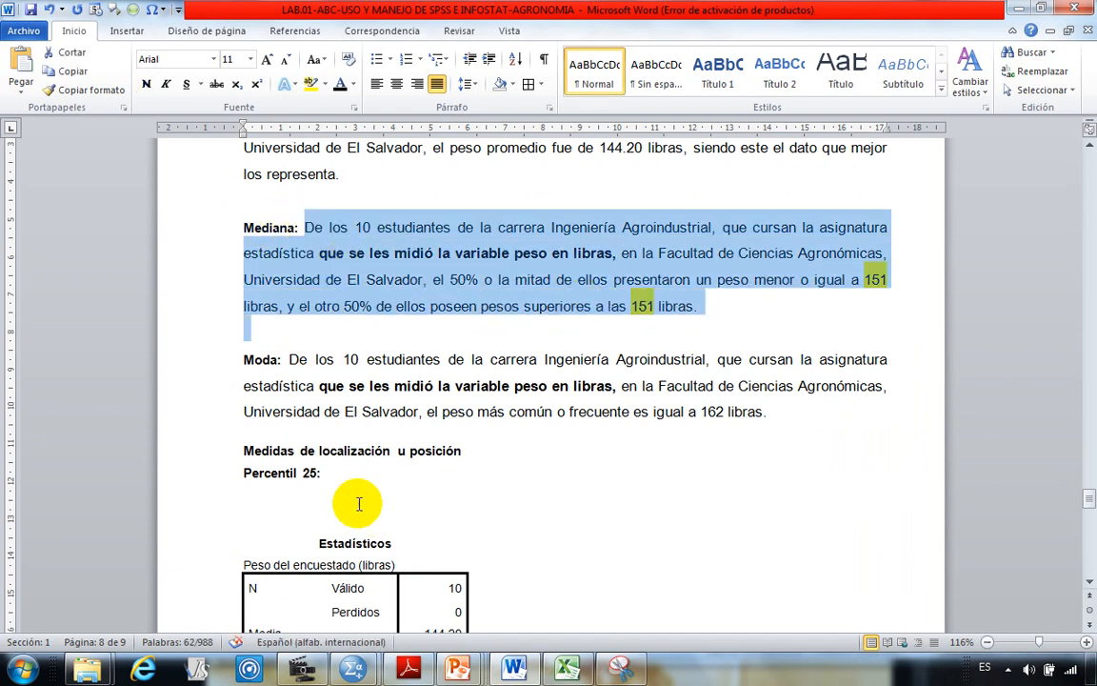
key(ctrl+c)
scroll(352, 477, down, 2)
click(354, 381)
key(ctrl+v)
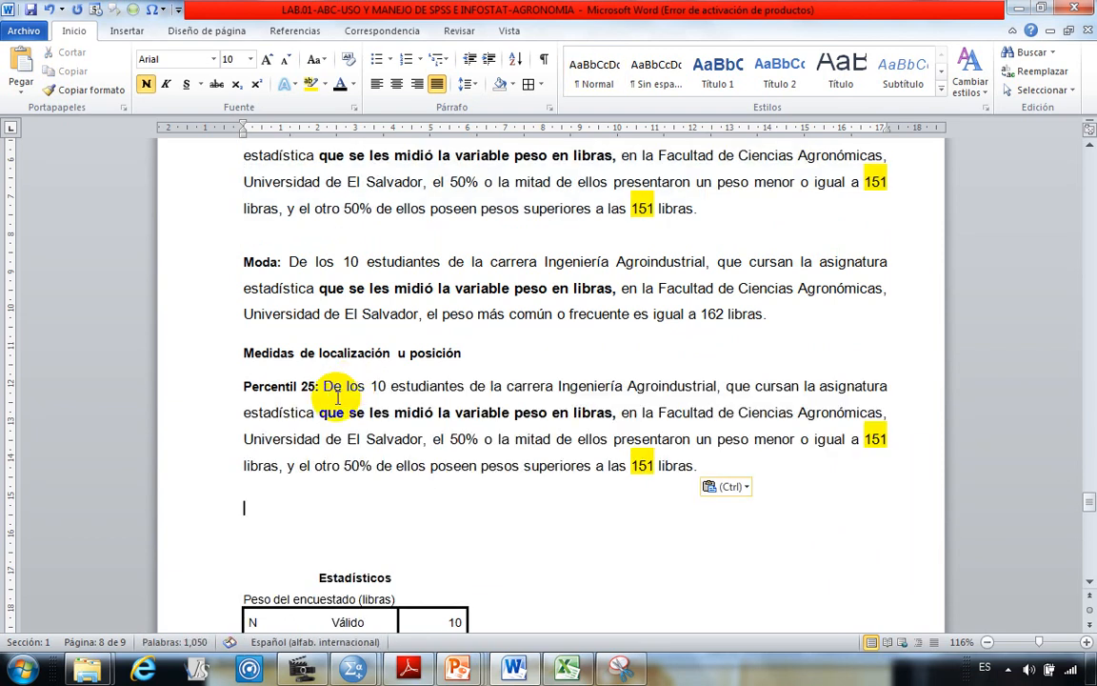
Step: In the Percentil 25 paragraph, change the first percentage to 25% and delete the words "o la mitad"
scroll(336, 398, down, 1)
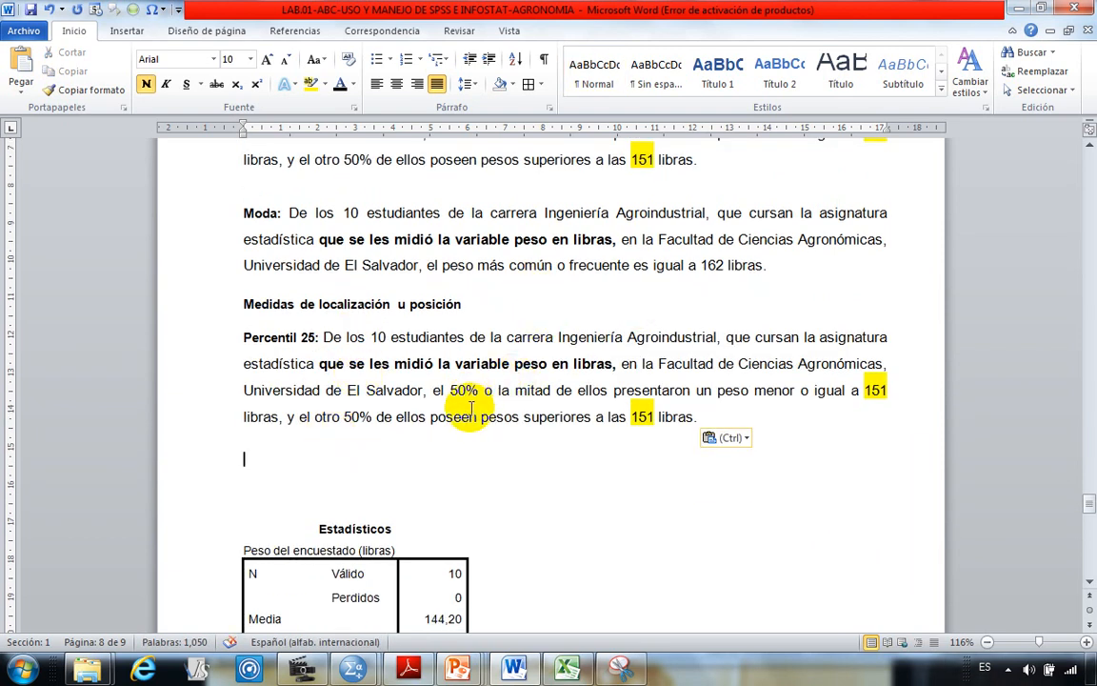
scroll(447, 410, down, 1)
scroll(400, 371, up, 1)
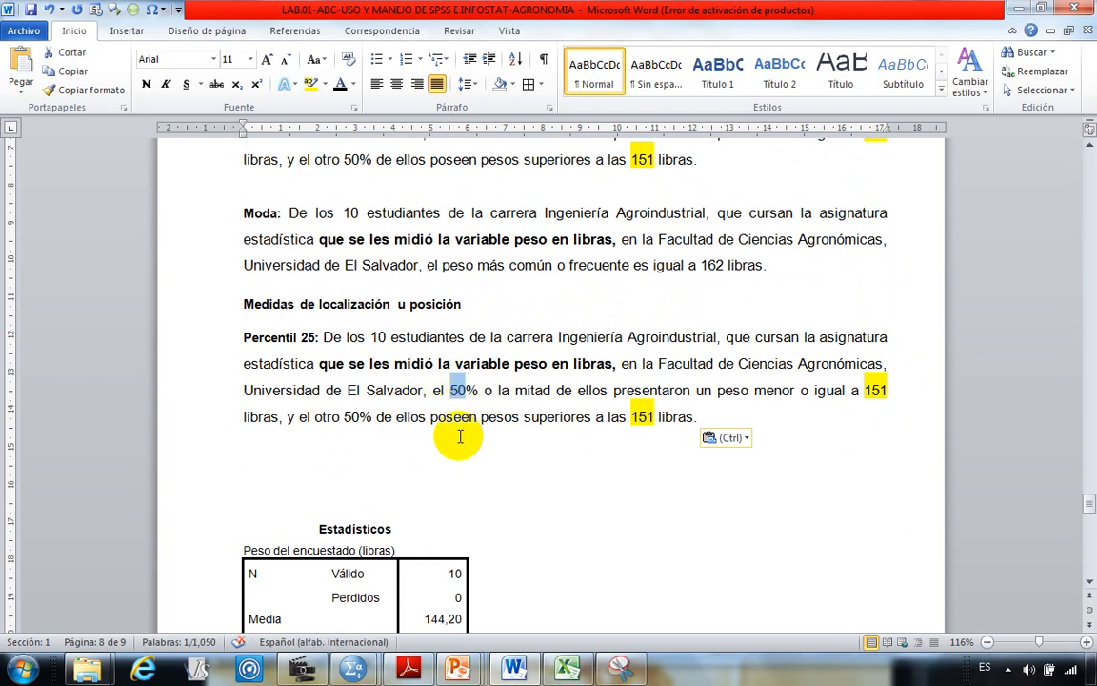
text(25)
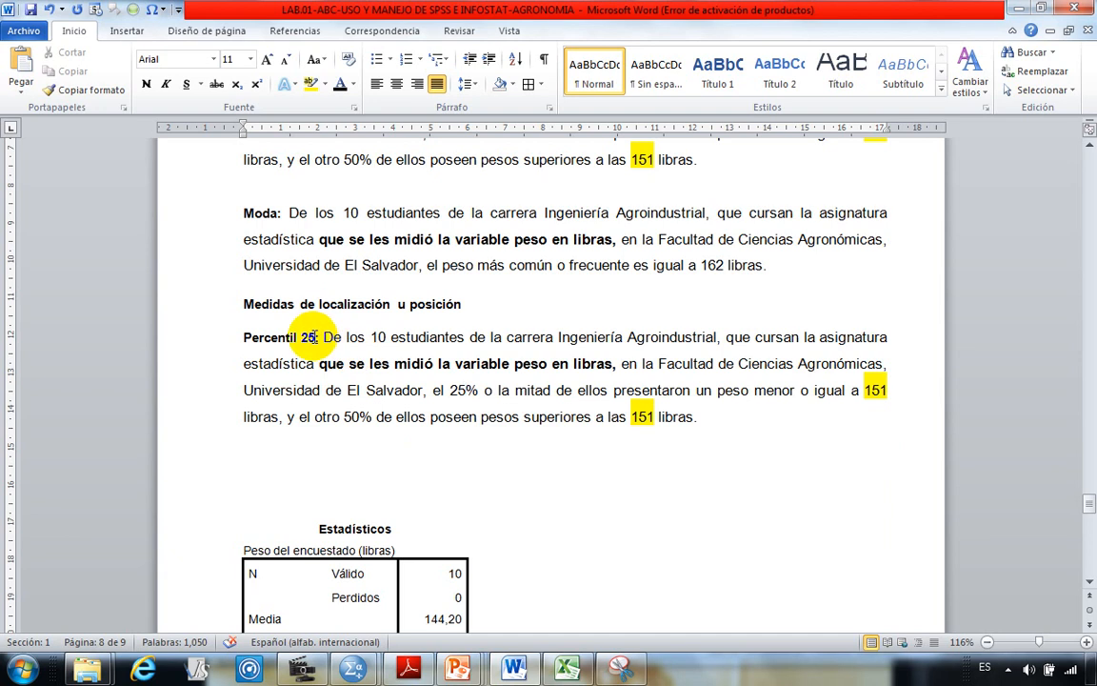
double_click(307, 337)
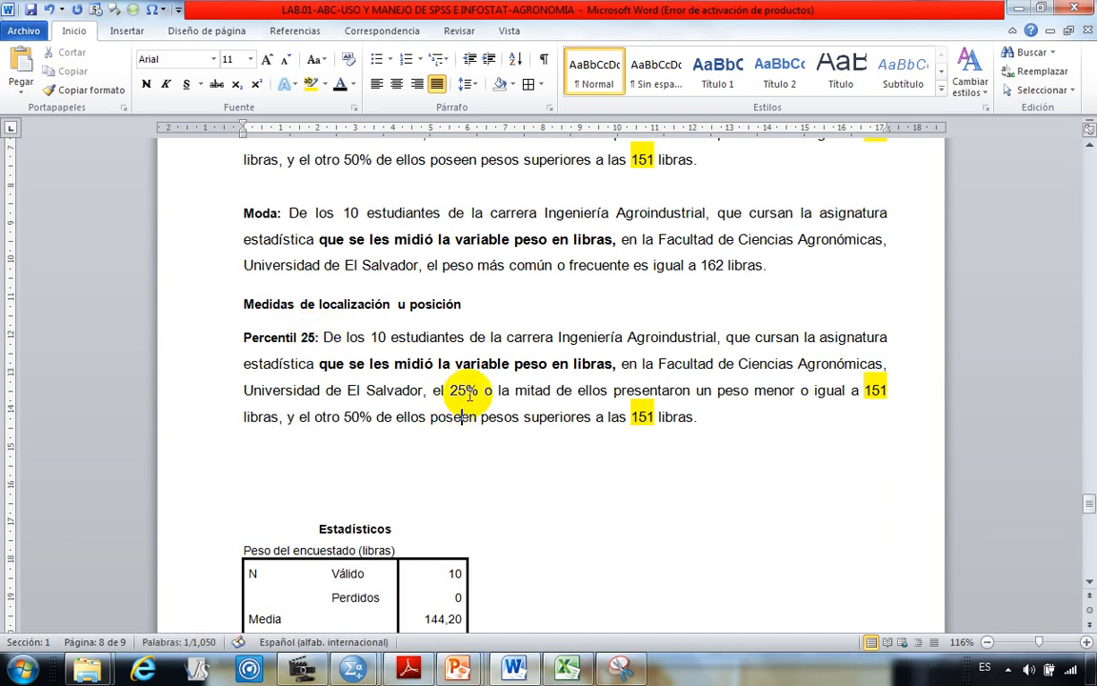
click(505, 416)
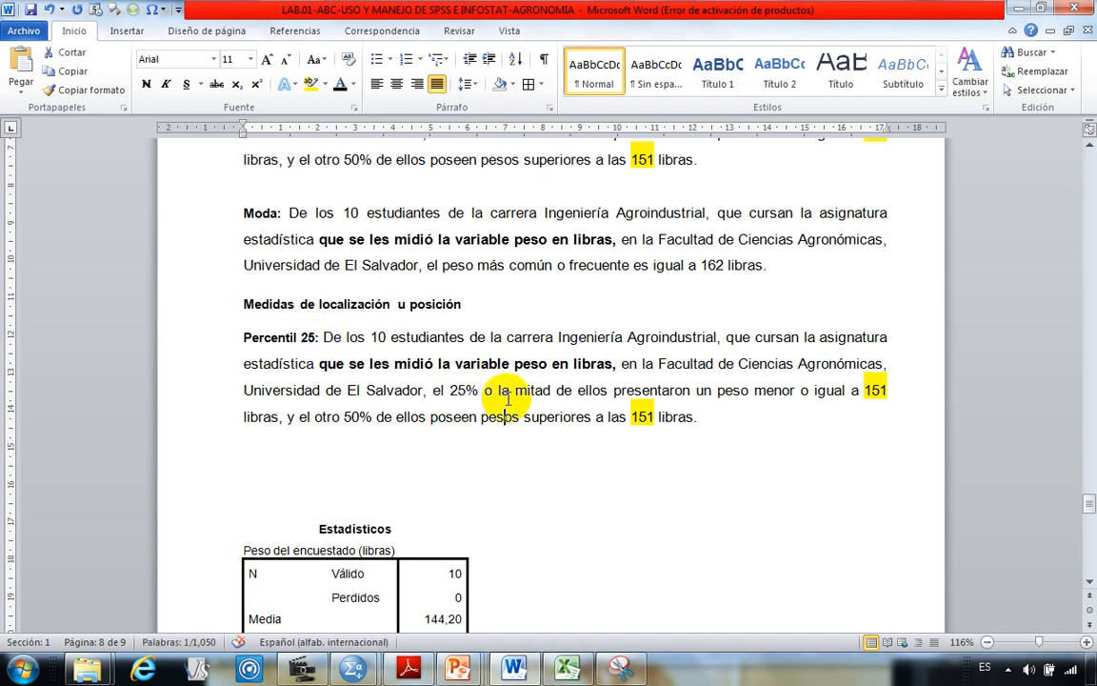
drag(512, 392, 479, 394)
key(Delete)
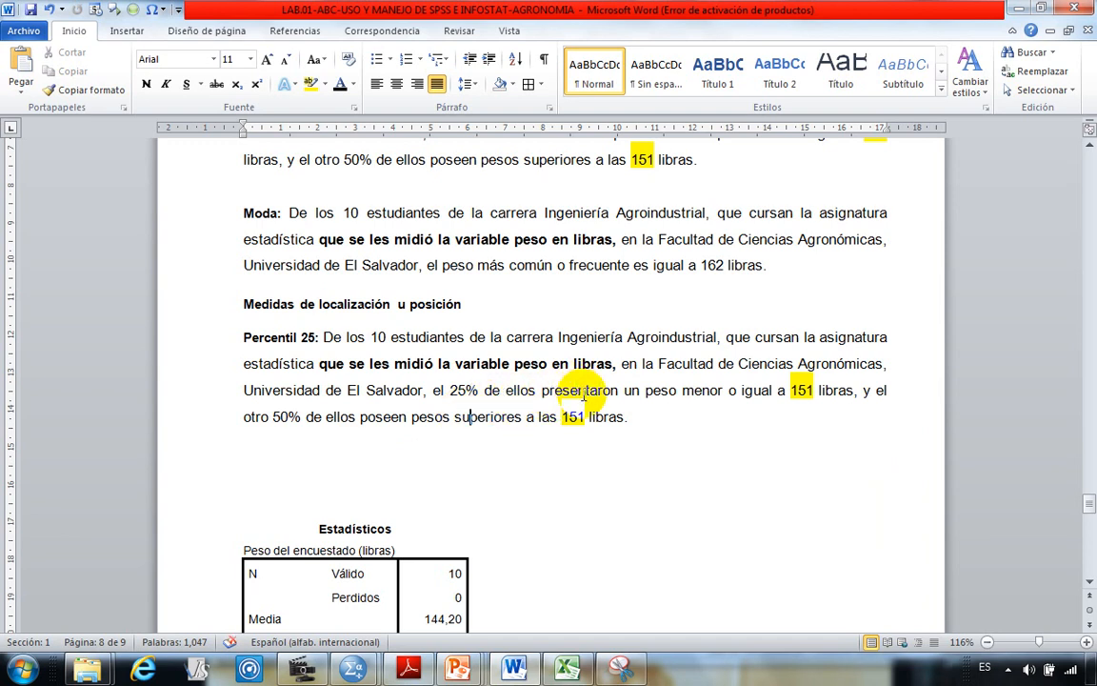
Step: Replace the first 151 in the Percentil 25 paragraph with 117,25 copied from the table and highlight it in yellow
click(791, 391)
scroll(405, 497, down, 4)
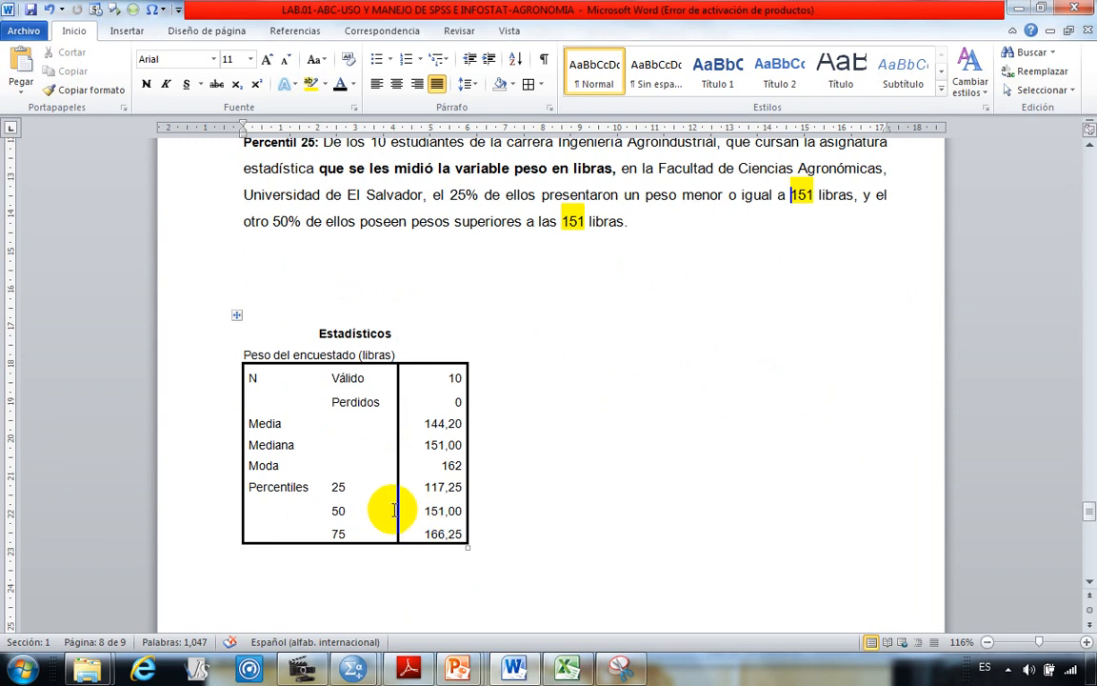
drag(425, 487, 466, 486)
scroll(592, 443, up, 3)
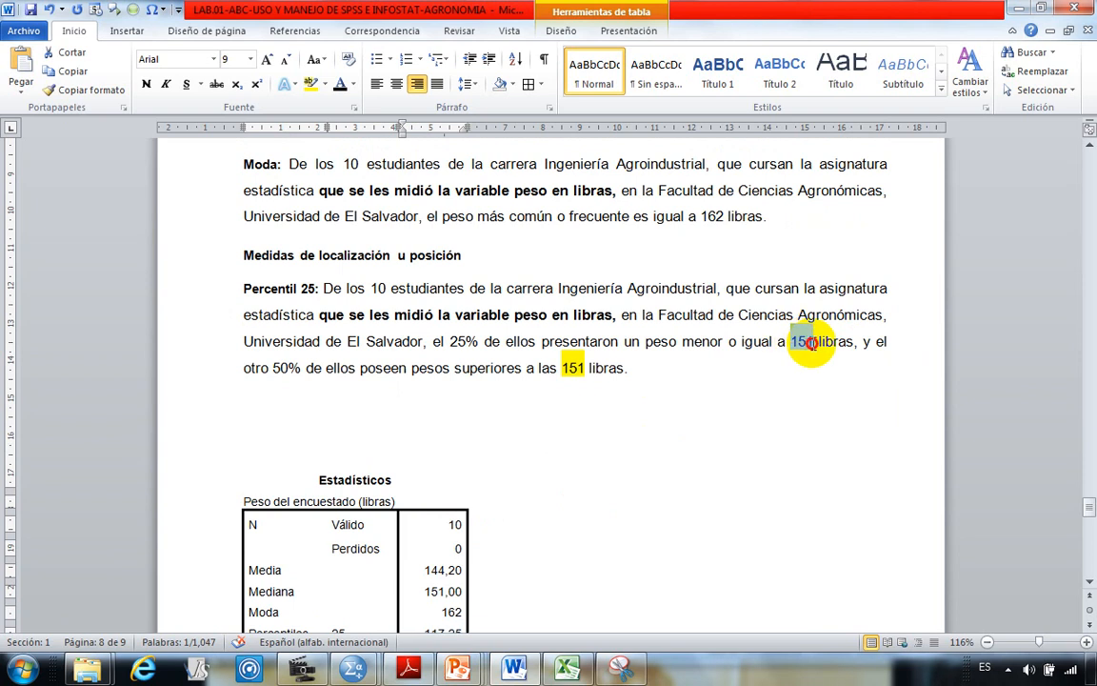
key(ctrl+v)
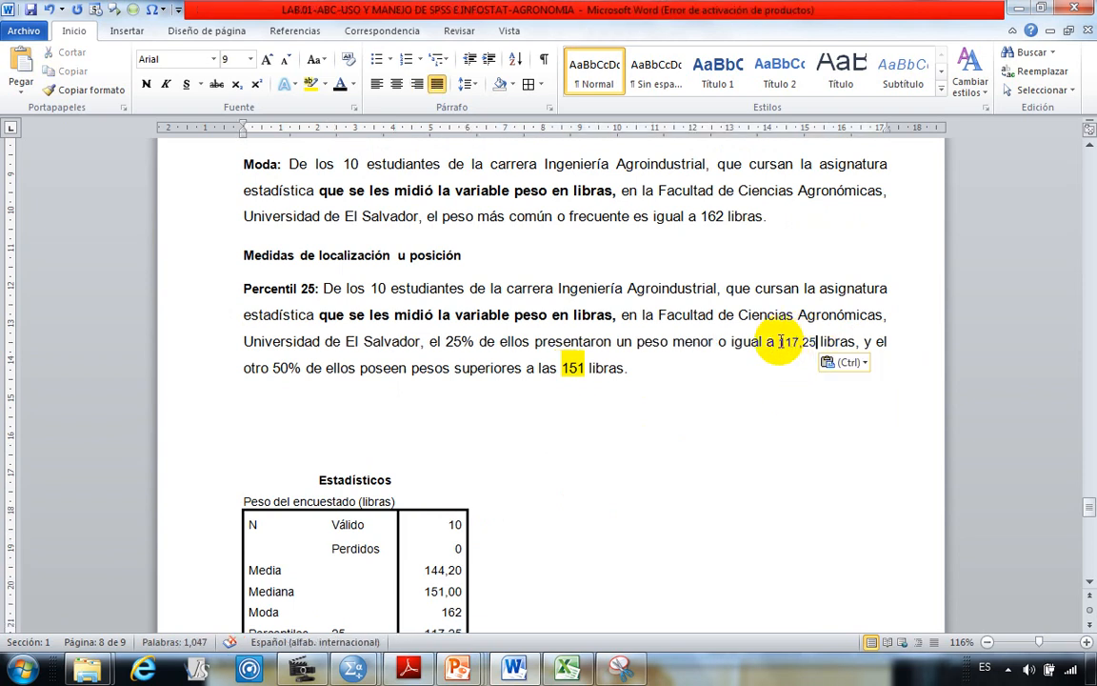
drag(781, 341, 816, 344)
click(311, 84)
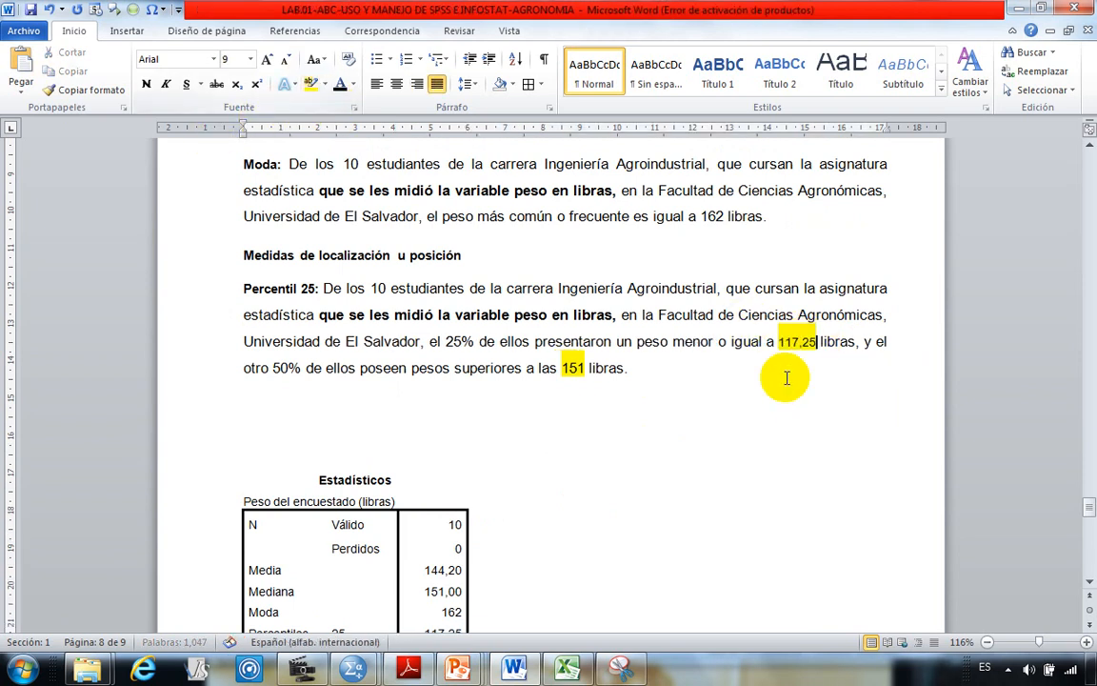
click(787, 379)
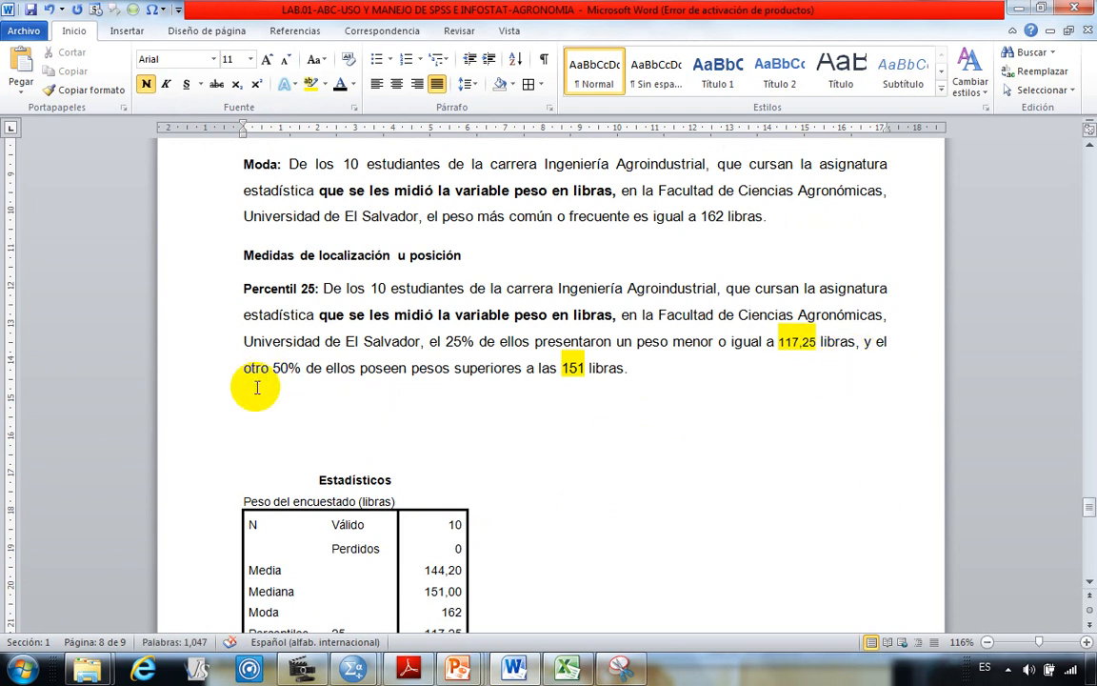
drag(241, 372, 262, 391)
key(Delete)
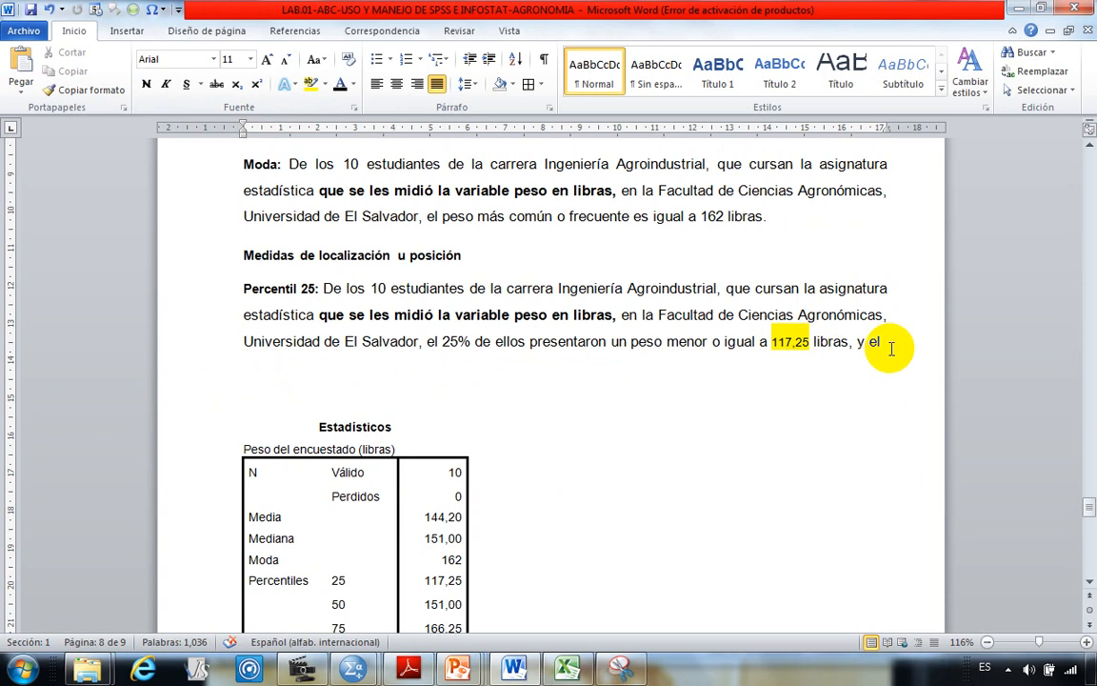
key(ctrl+z)
click(441, 404)
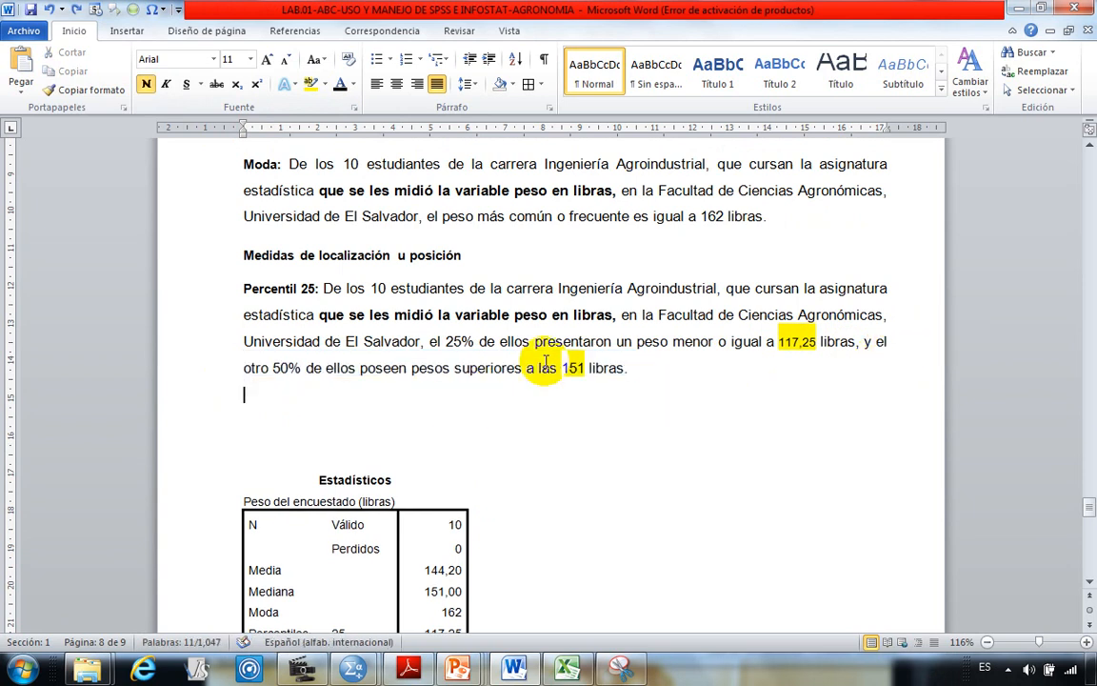
drag(259, 373, 250, 378)
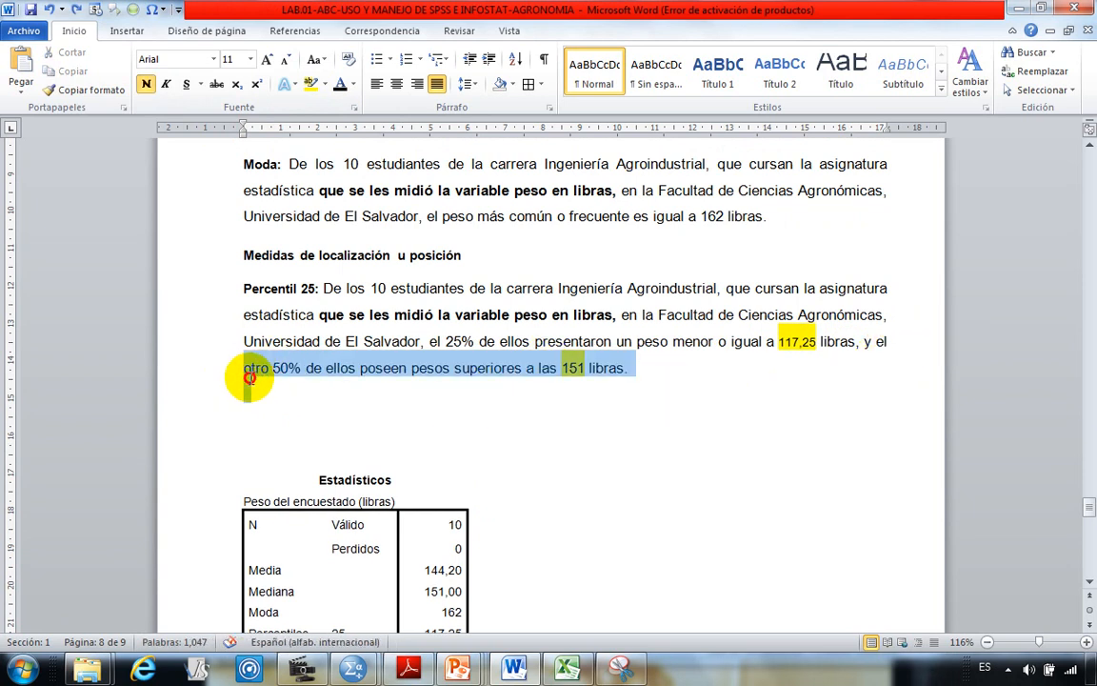
click(266, 378)
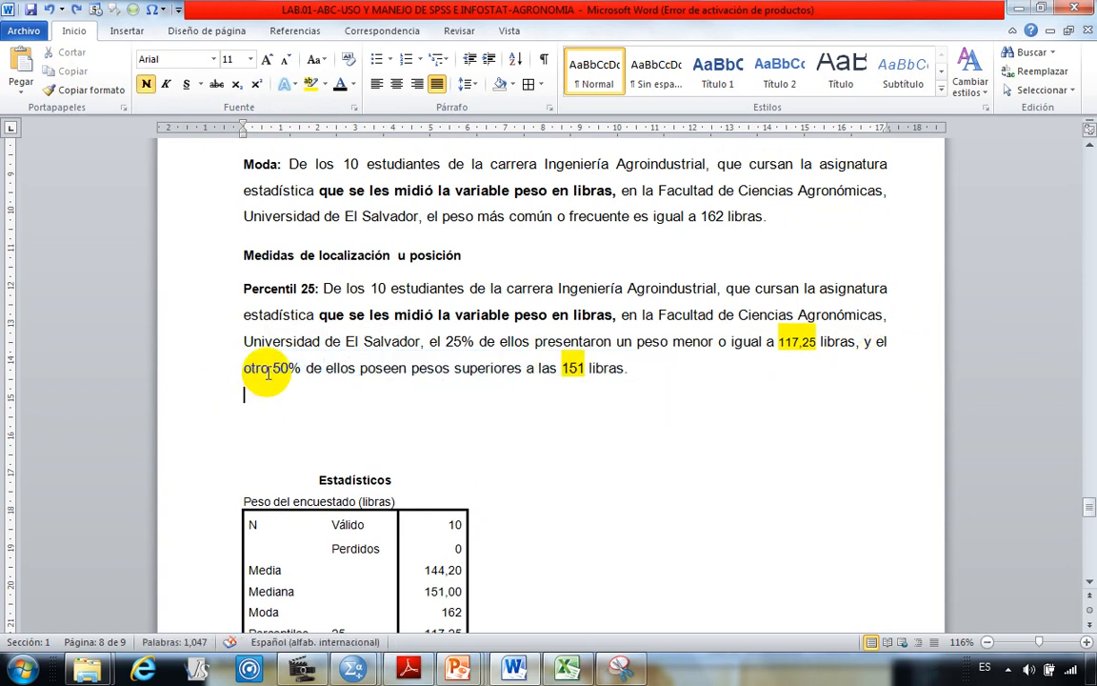
Step: Delete the word "otro" in the Percentil 25 paragraph and change the second percentage to 75%
click(270, 373)
key(BackSpace)
key(BackSpace)
key(BackSpace)
key(BackSpace)
key(BackSpace)
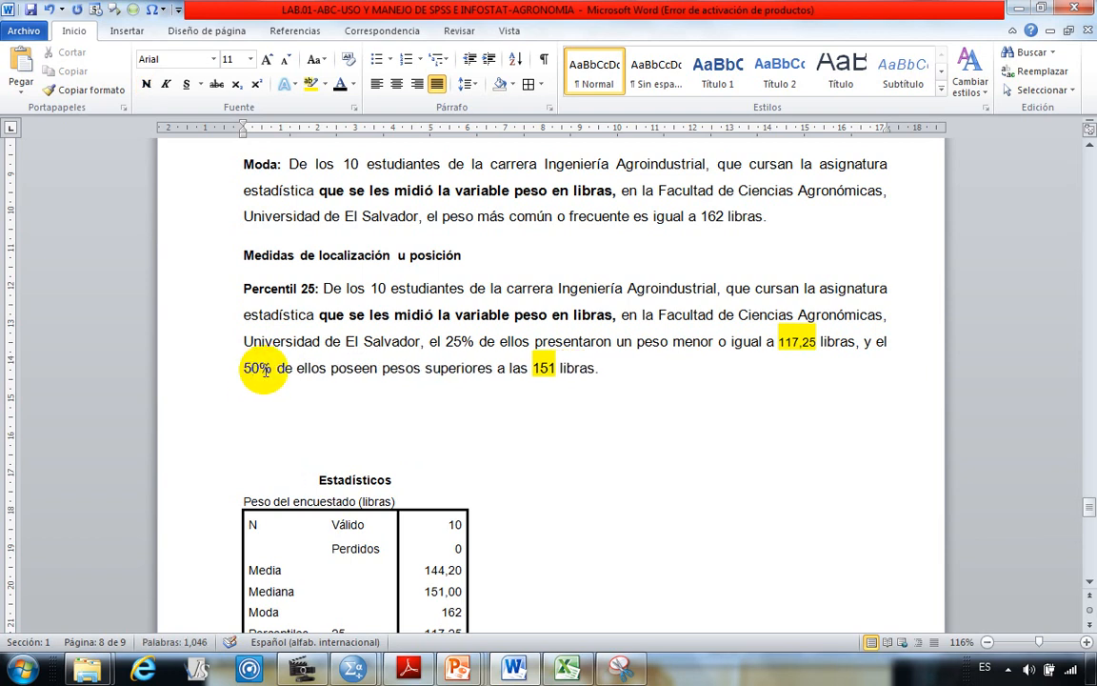
click(259, 368)
key(BackSpace)
key(BackSpace)
text(75)
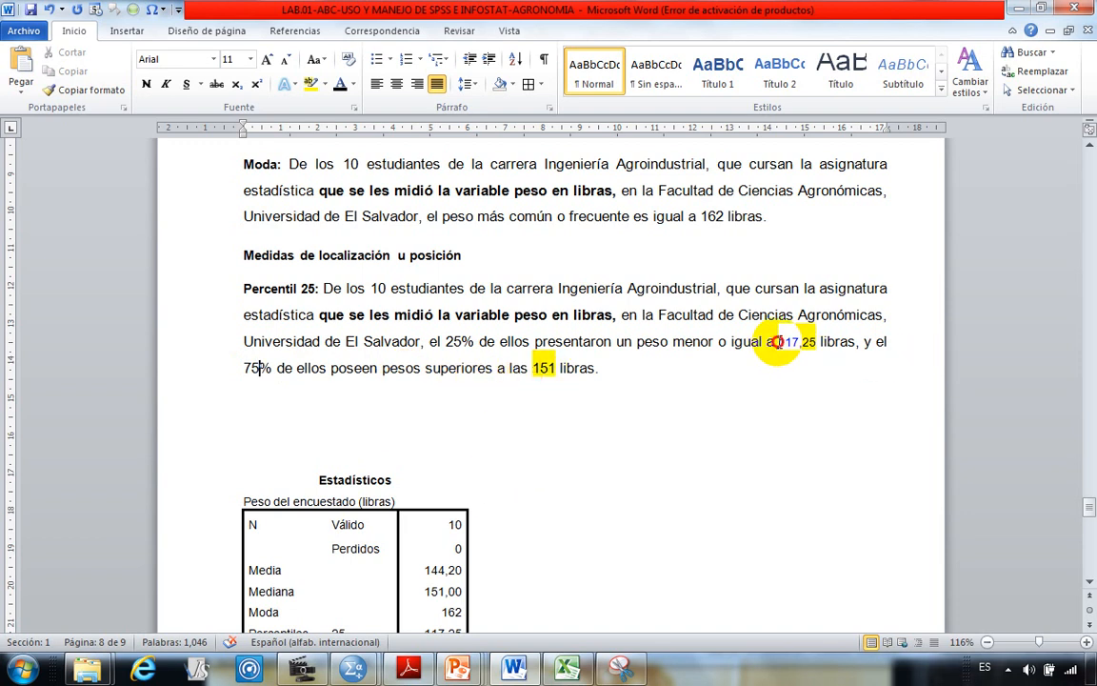
Step: Copy the highlighted 117,25 and paste it over the remaining 151 in the Percentil 25 paragraph
drag(778, 341, 815, 341)
key(ctrl+c)
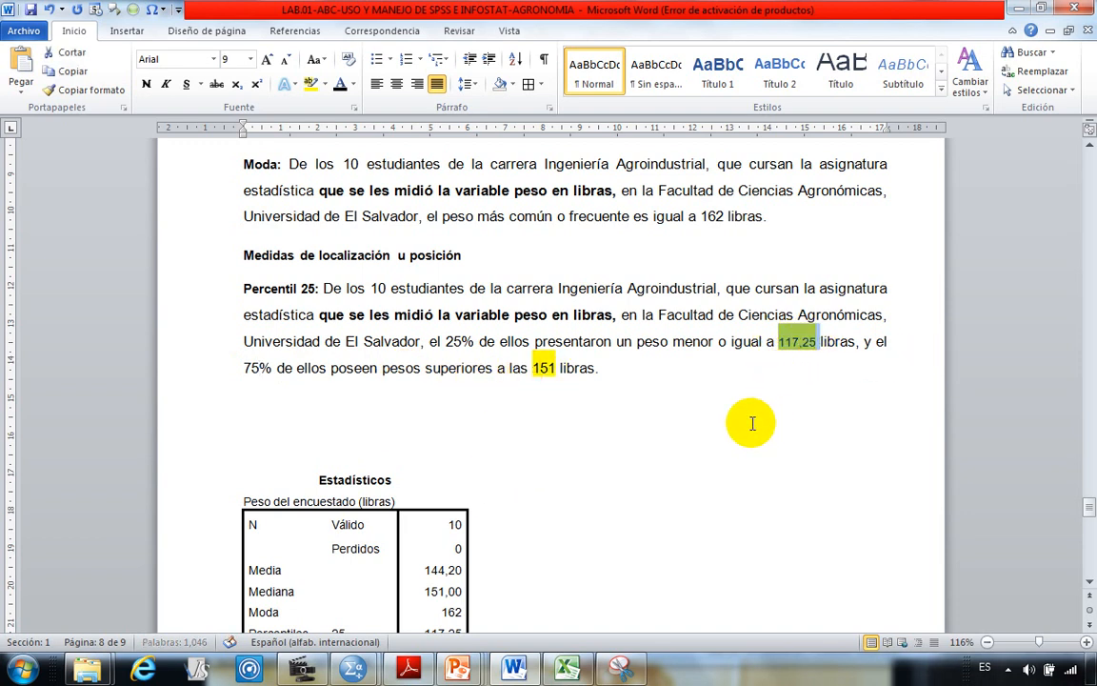
click(576, 455)
drag(535, 368, 559, 367)
key(ctrl+v)
click(538, 437)
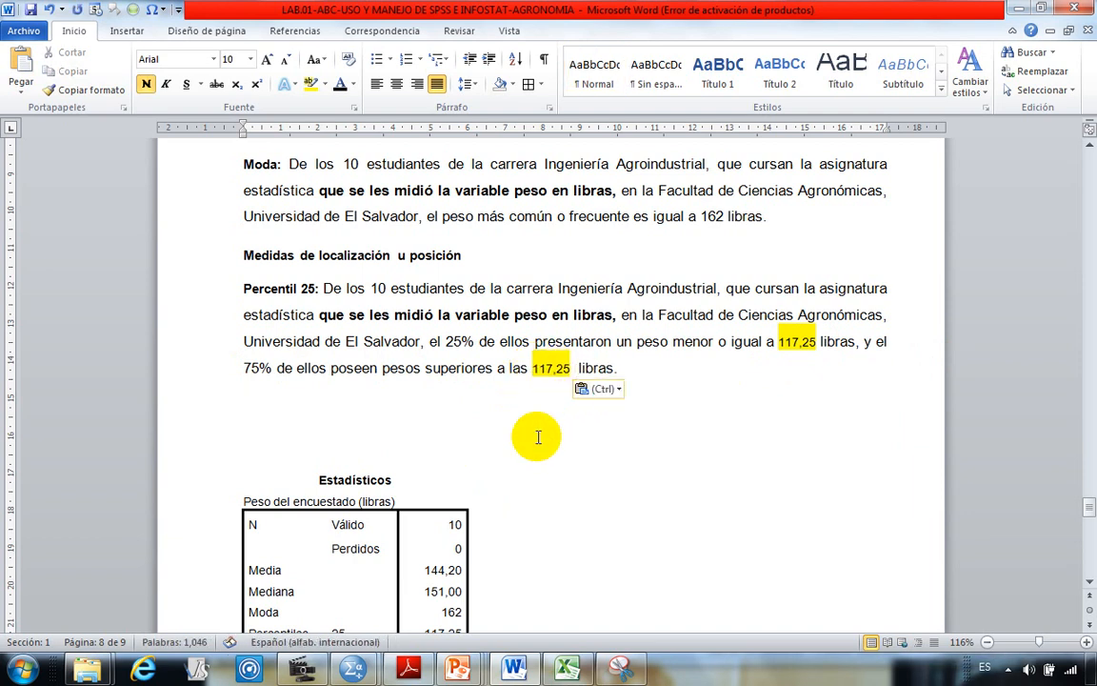
Step: Review the Percentil 25 paragraph and examine the percentile 25 and 75 rows of the Estadísticos table
drag(239, 286, 621, 368)
click(486, 399)
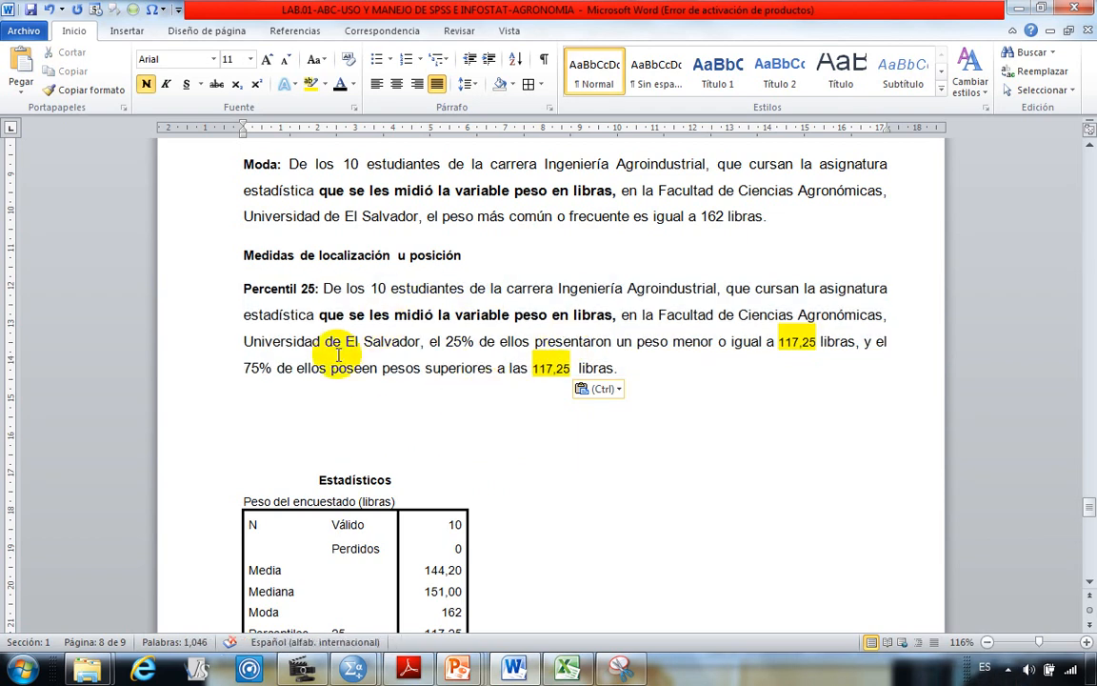
scroll(272, 305, down, 2)
scroll(315, 267, up, 1)
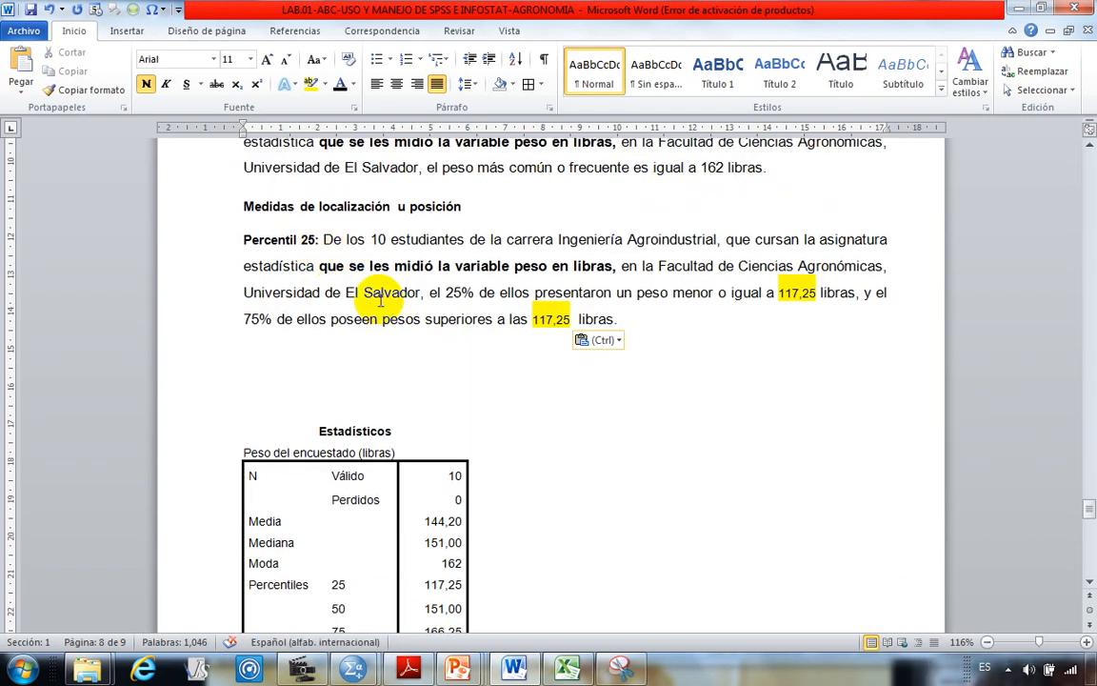
scroll(381, 300, down, 1)
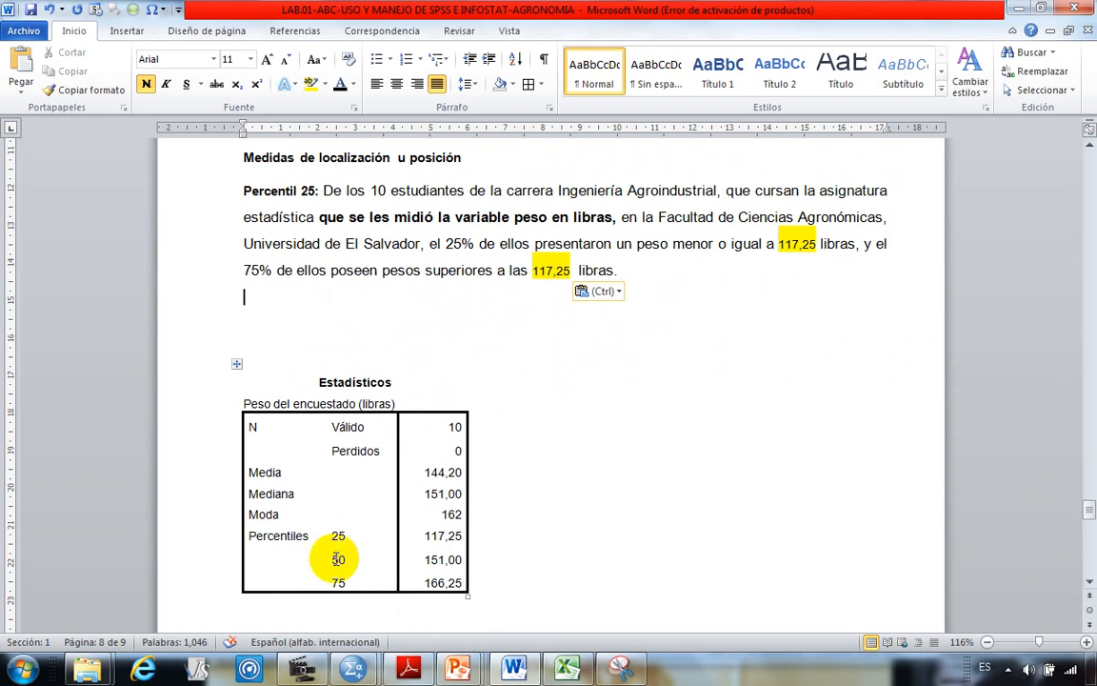
drag(331, 583, 437, 593)
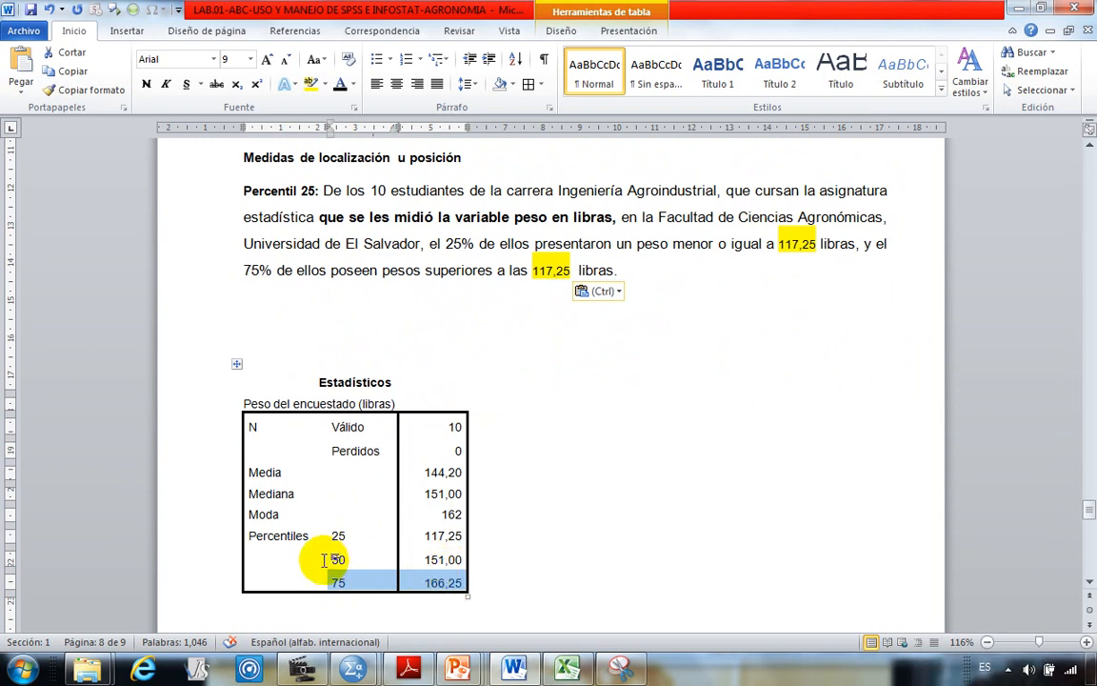
click(591, 541)
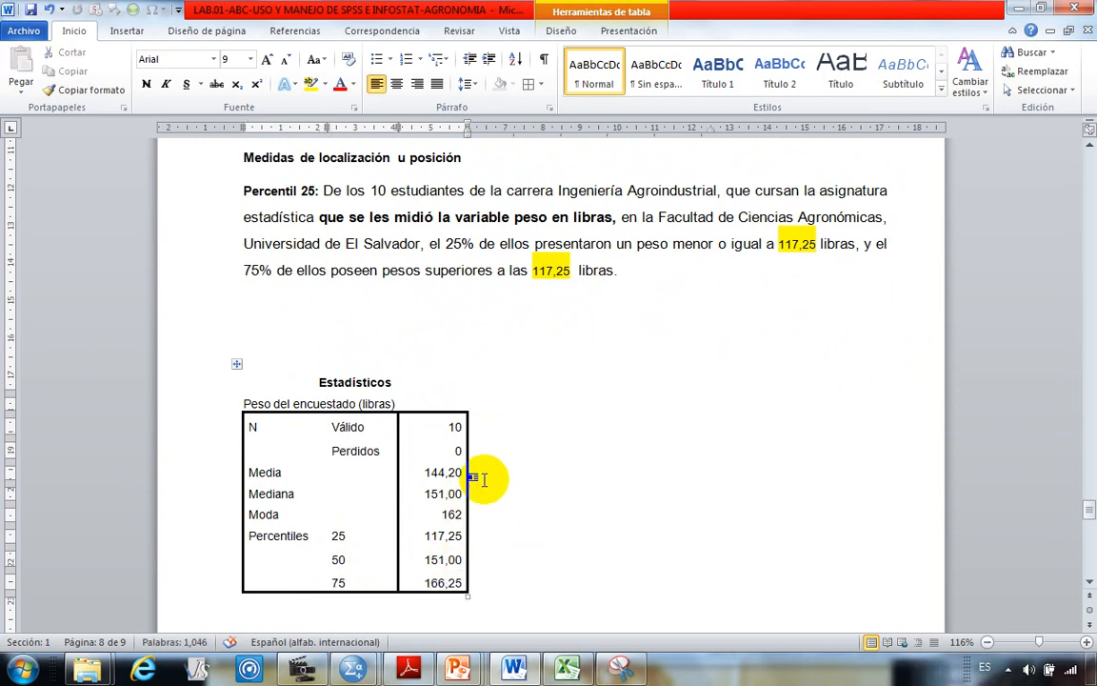
drag(339, 531, 444, 535)
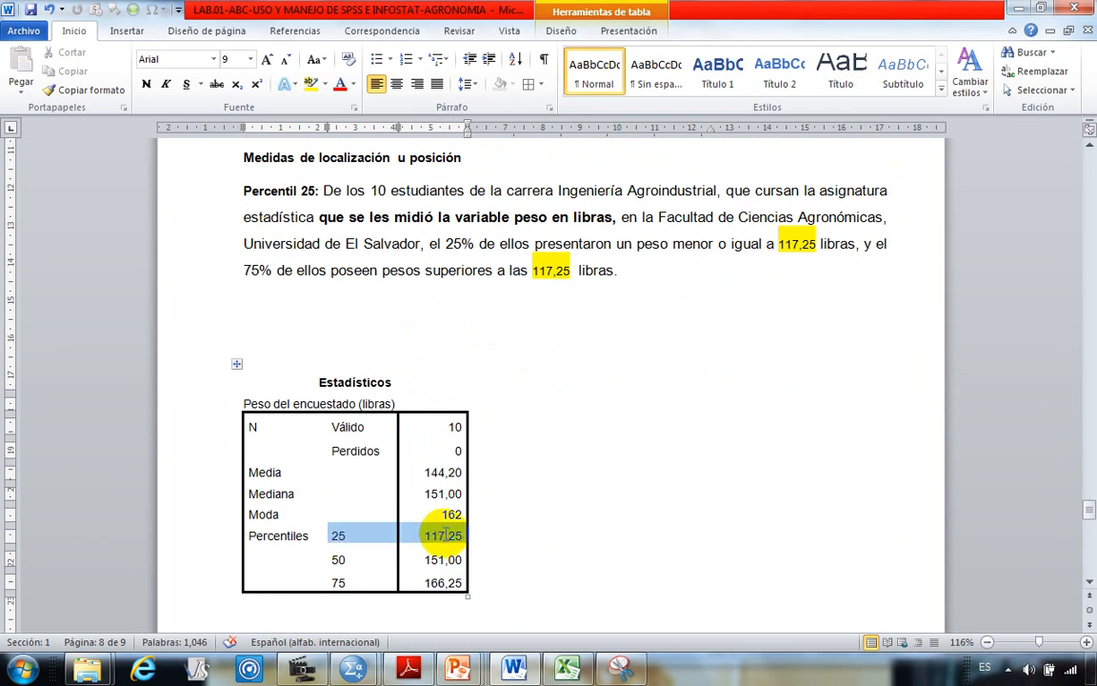
Step: Examine the percentile 50 and 75 rows of the Estadísticos table
drag(334, 562, 482, 560)
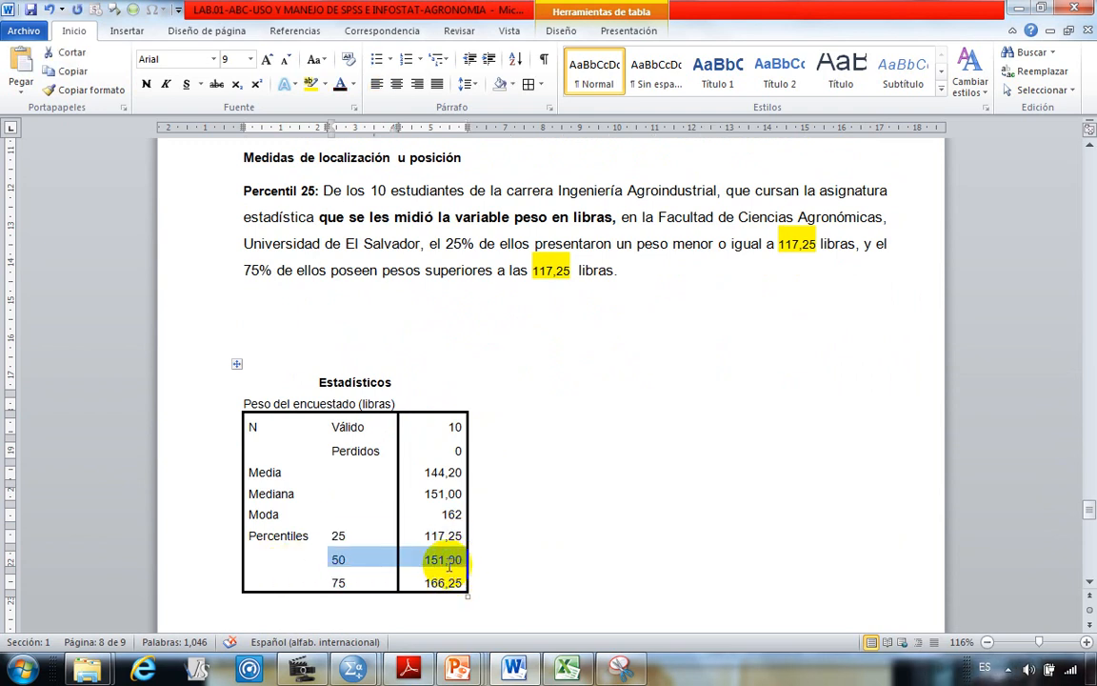
drag(333, 581, 460, 596)
click(558, 477)
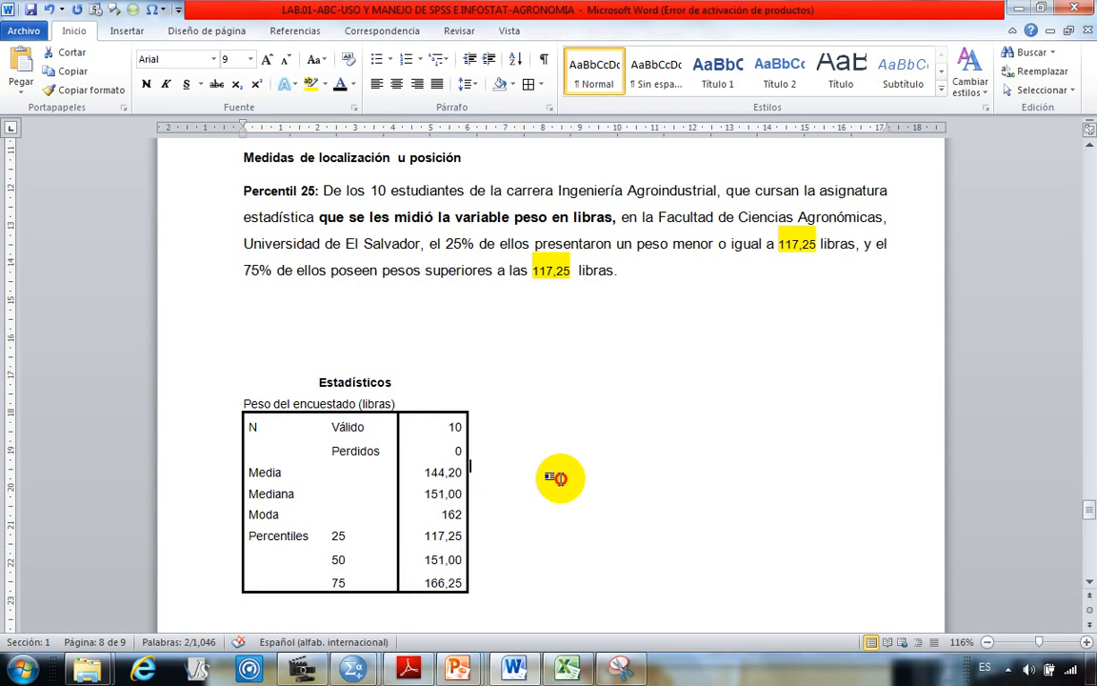
Step: Remove the Estadísticos table located below the Percentil 25 paragraph
scroll(525, 462, up, 2)
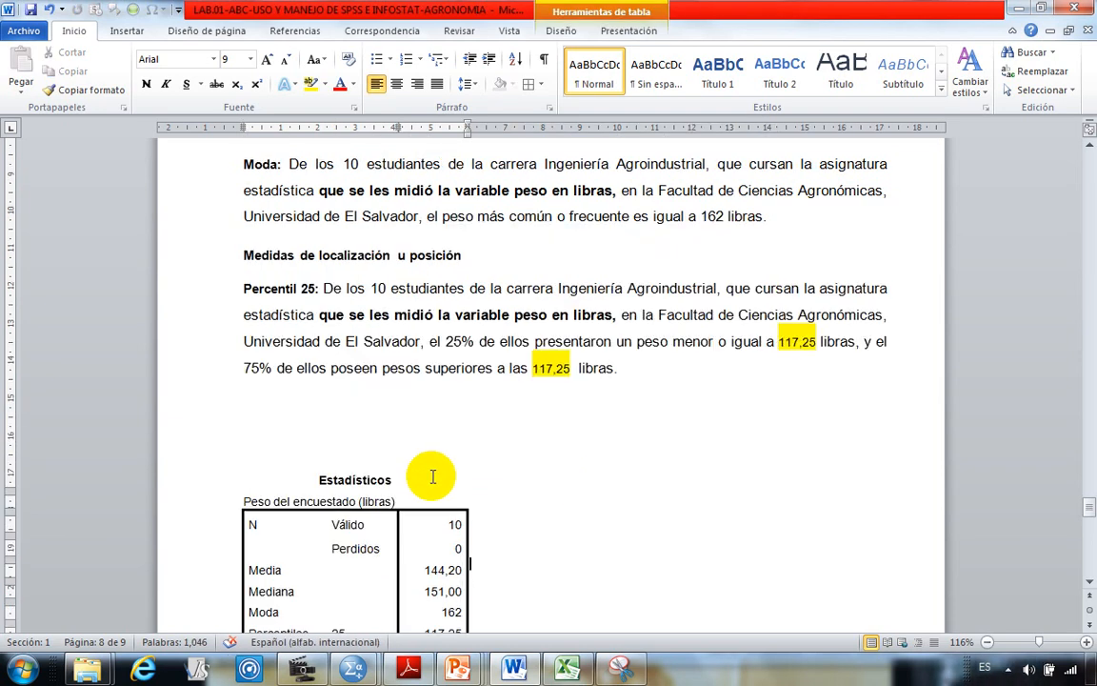
click(238, 461)
key(ctrl+x)
click(265, 399)
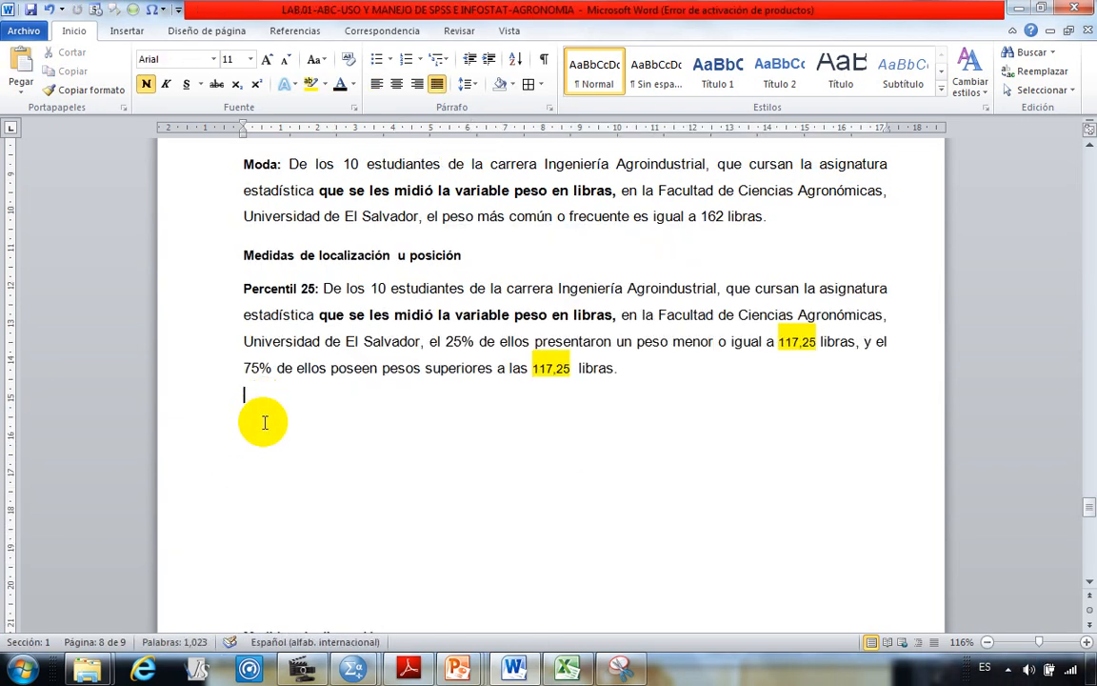
Step: Delete the surplus blank lines between the Percentil 25 paragraph and the Medidas de dispersión heading
scroll(277, 447, down, 3)
click(278, 421)
key(Delete)
key(Delete)
key(Delete)
key(Delete)
key(Delete)
key(Delete)
key(Delete)
key(Delete)
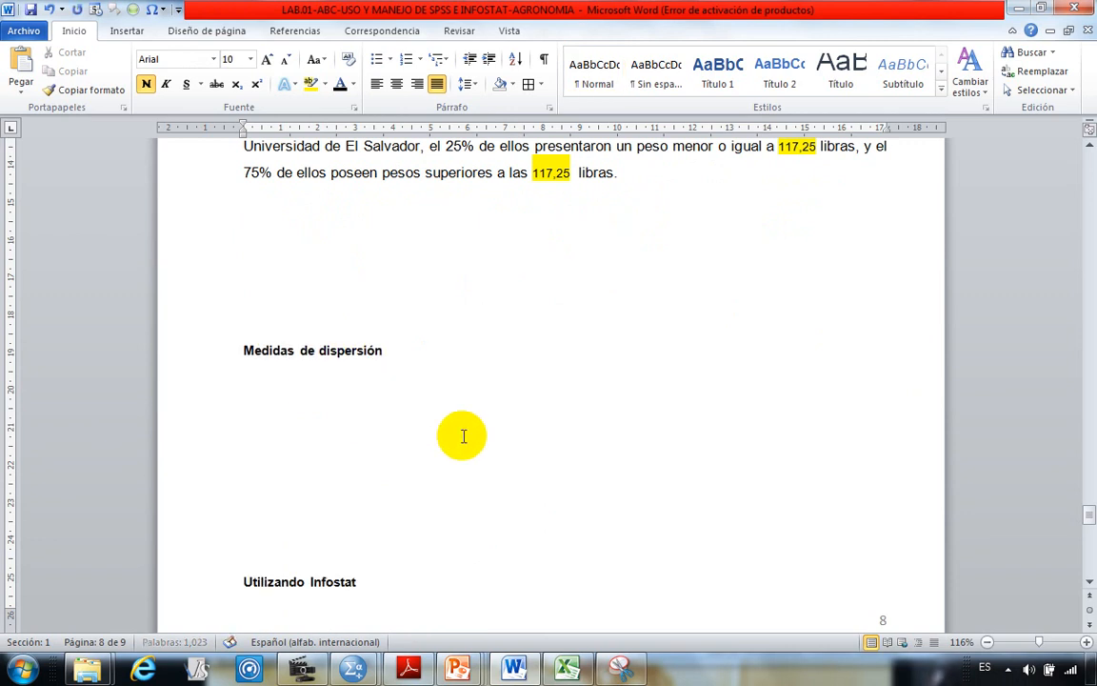
scroll(467, 462, up, 3)
click(290, 424)
key(BackSpace)
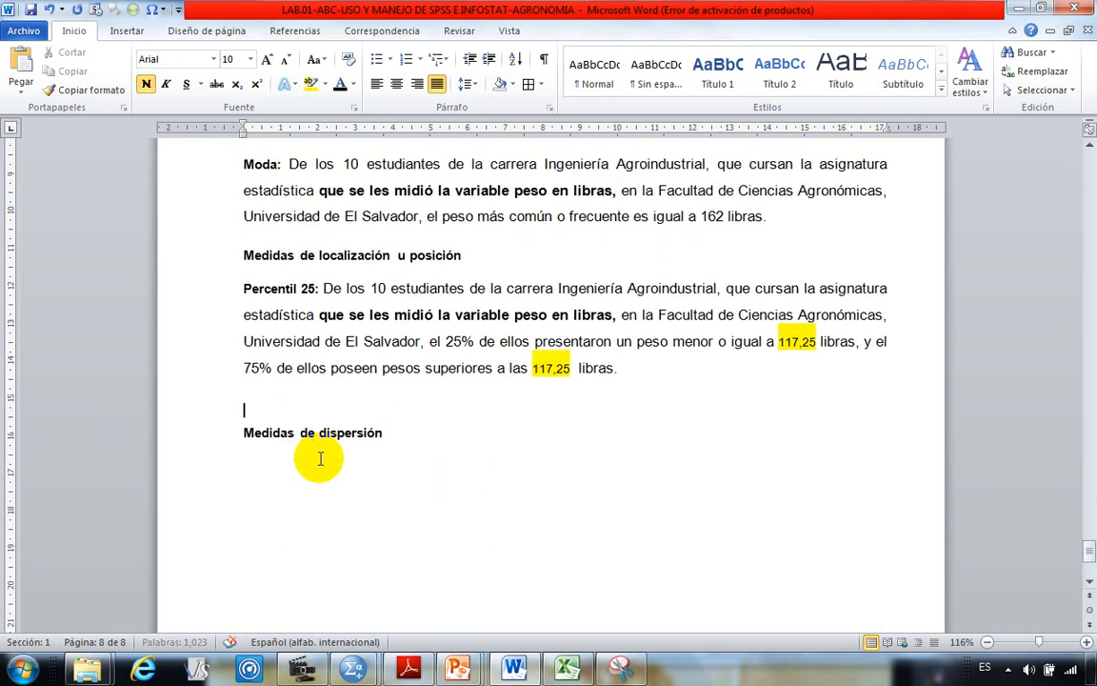
Step: Switch to the BASE DE DATOS SPSS data editor and open the statistics options of the Frecuencias analysis for Peso
scroll(295, 419, down, 1)
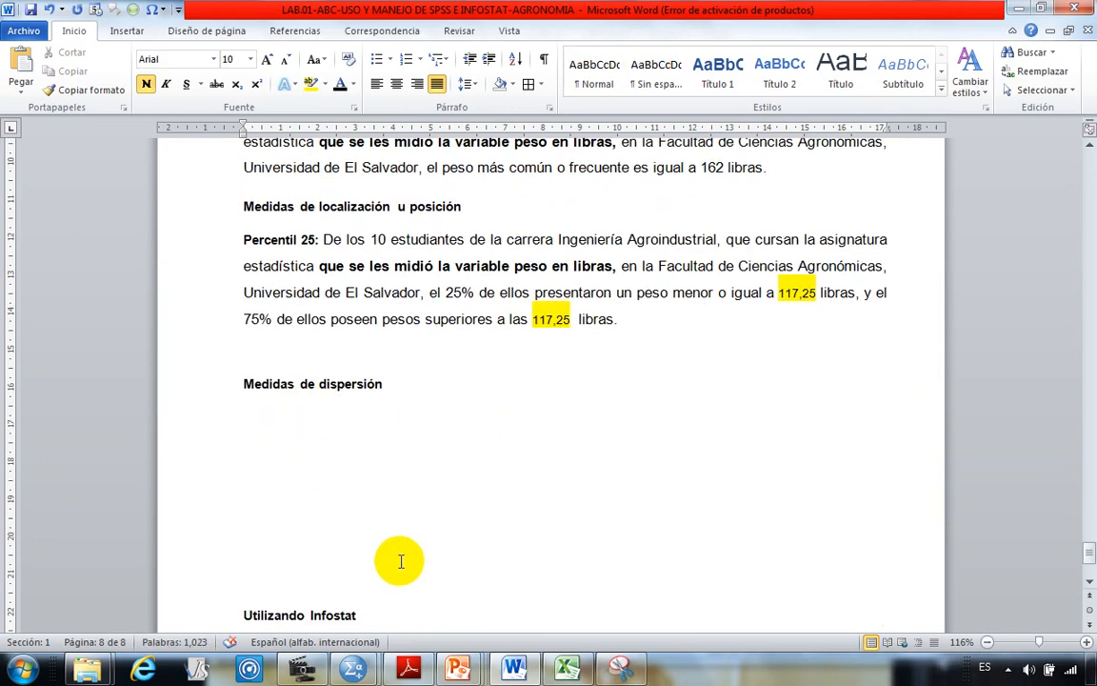
mouse_move(353, 667)
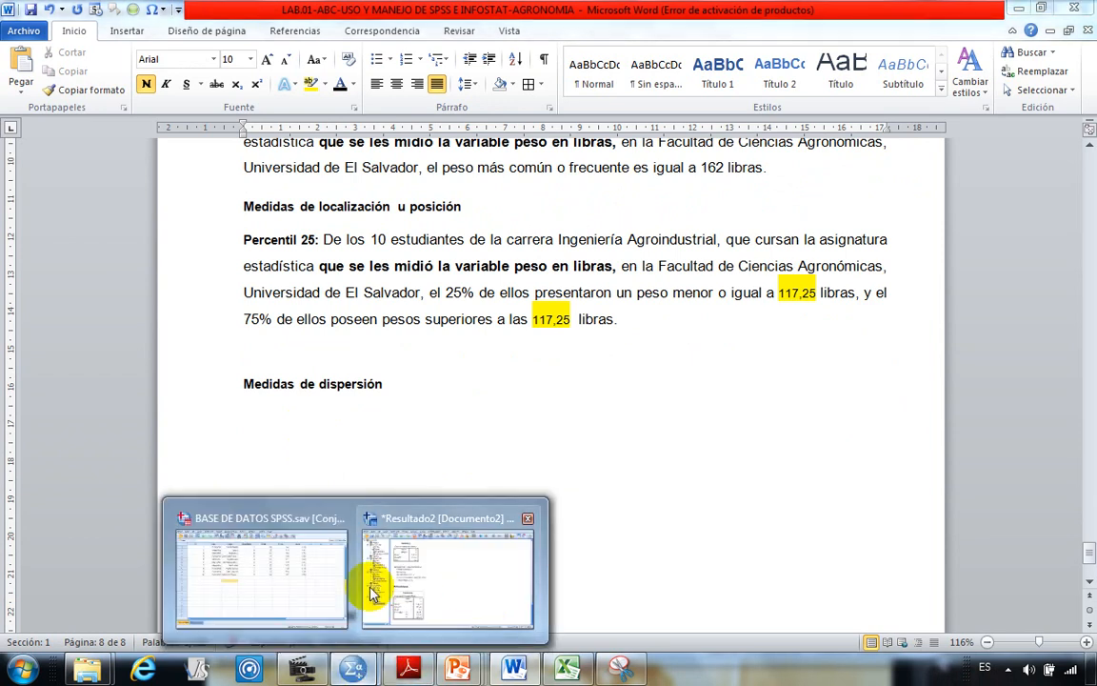
click(286, 578)
click(273, 29)
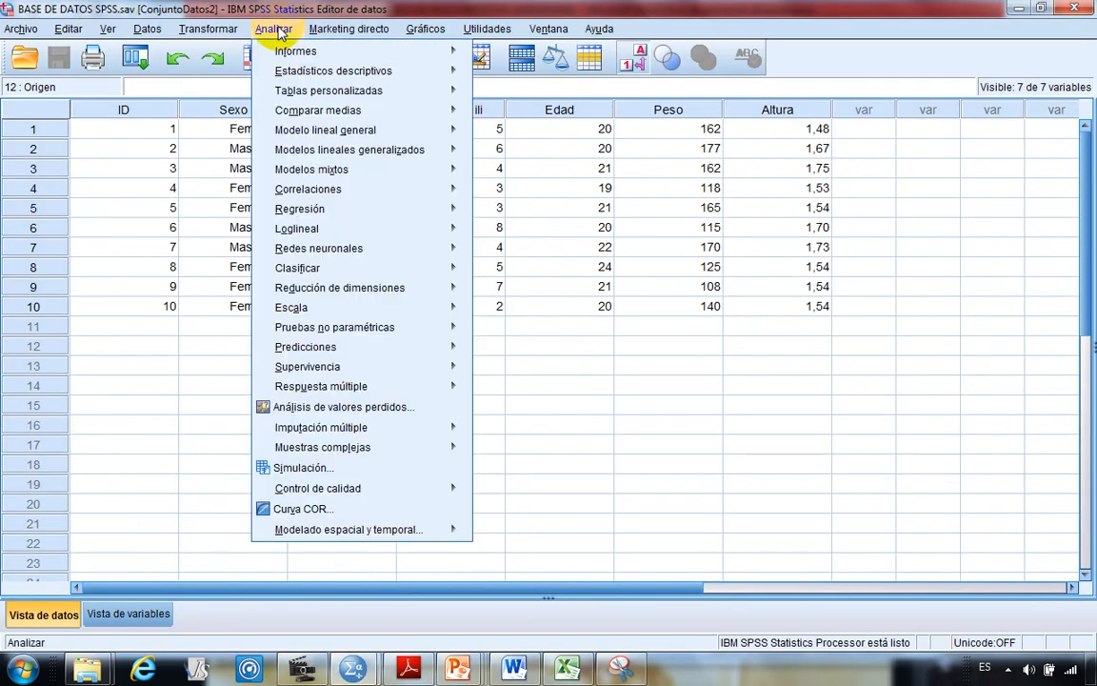
mouse_move(348, 29)
mouse_move(273, 28)
mouse_move(456, 75)
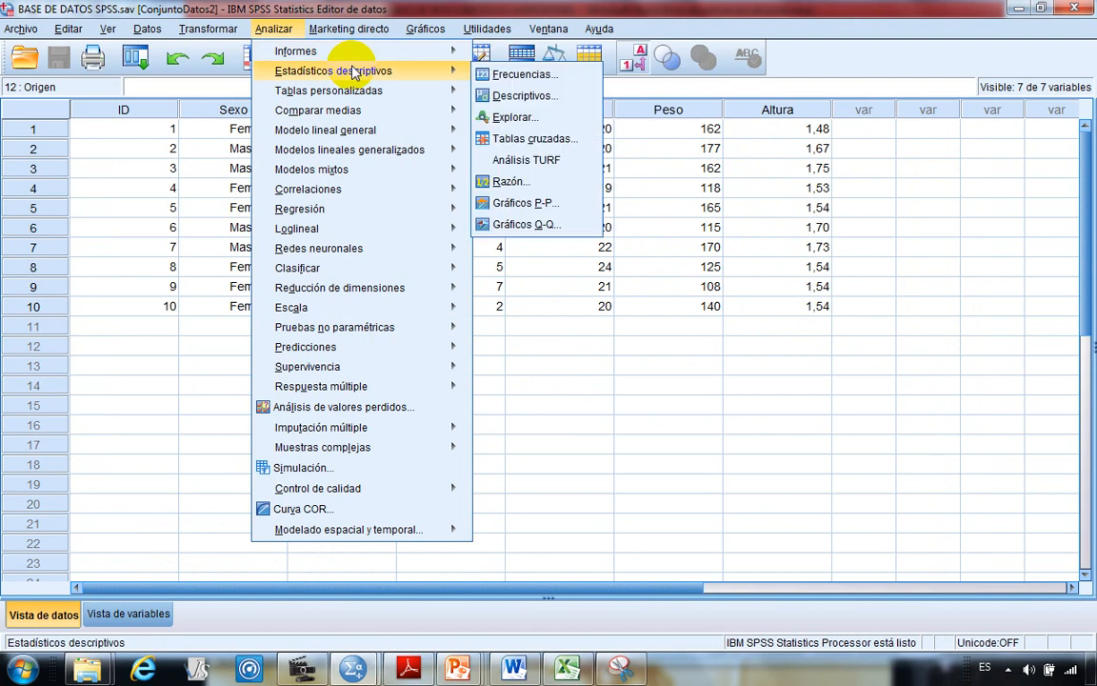
click(524, 76)
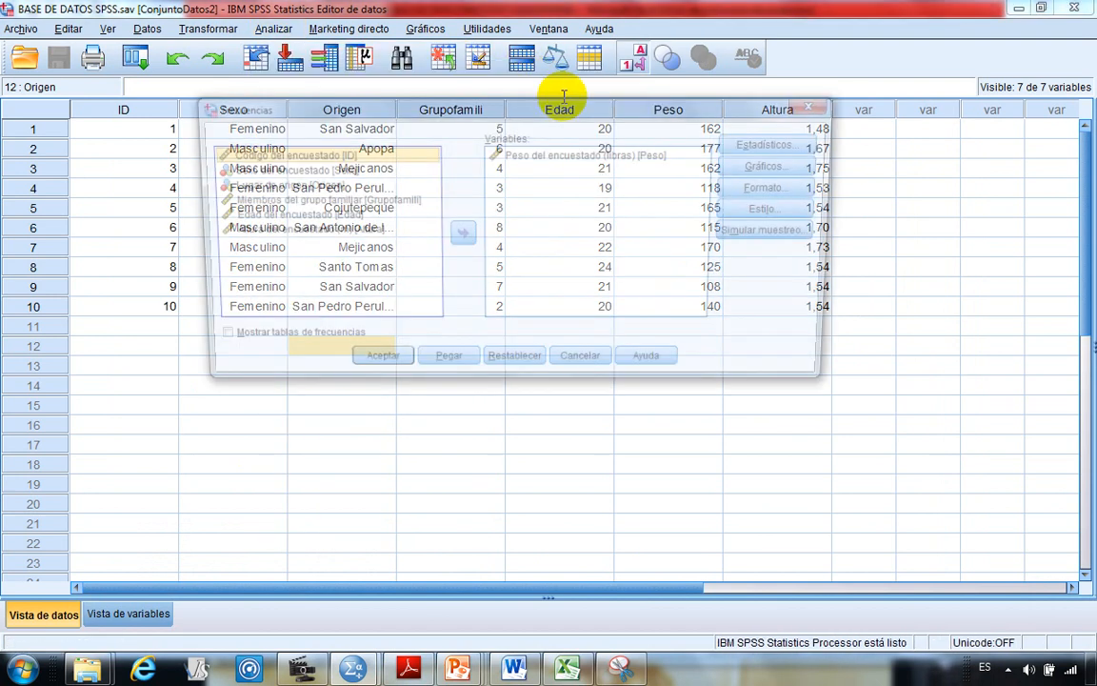
click(757, 107)
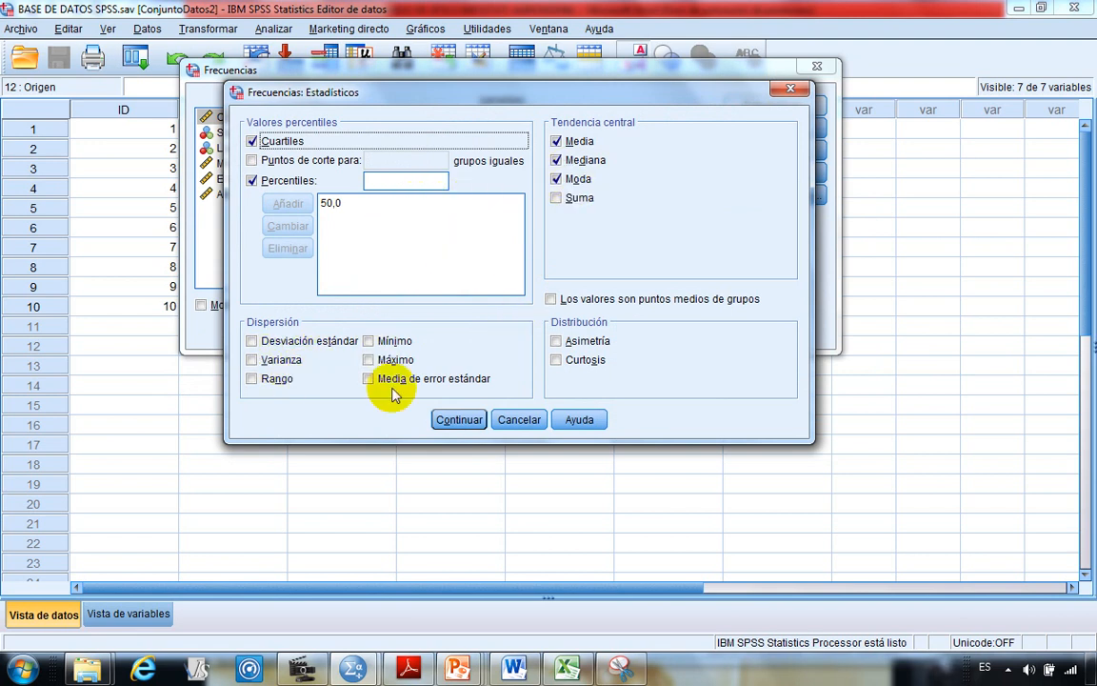
Step: Add Desviación estándar and Rango to the requested statistics and run the Frecuencias analysis
click(252, 341)
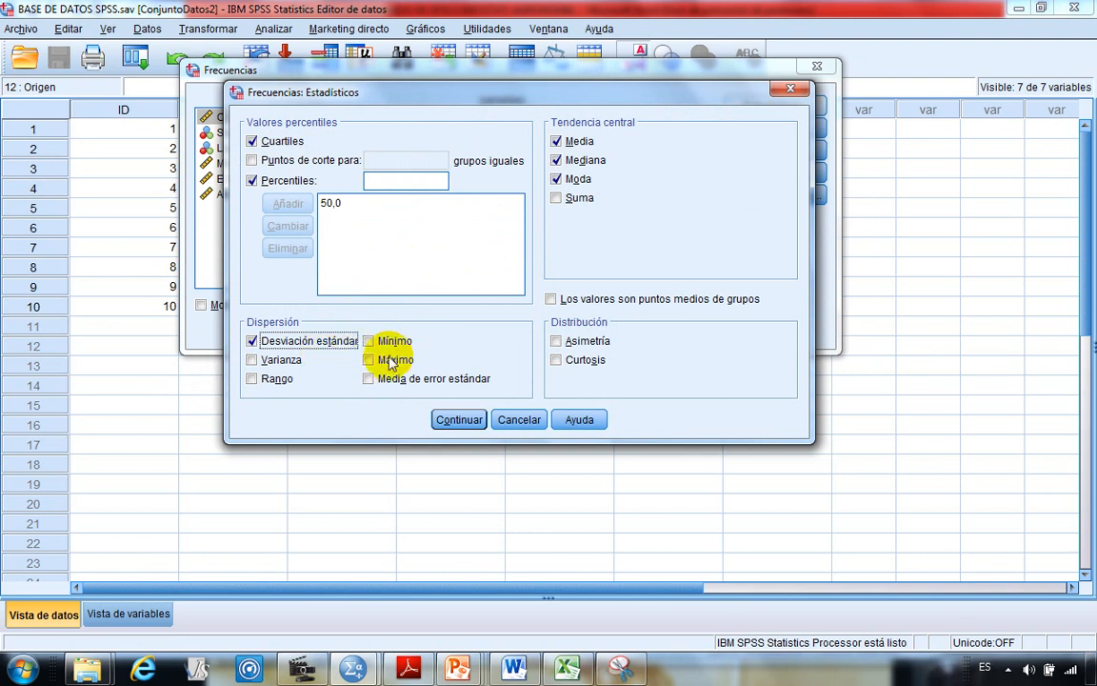
click(250, 380)
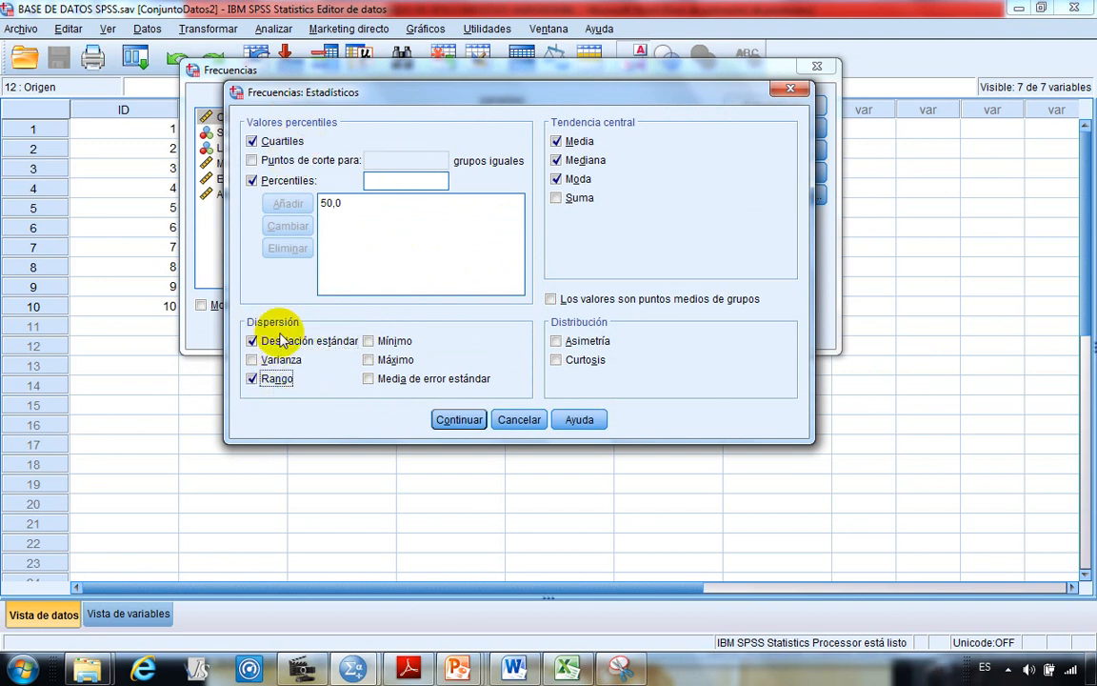
click(460, 420)
click(371, 329)
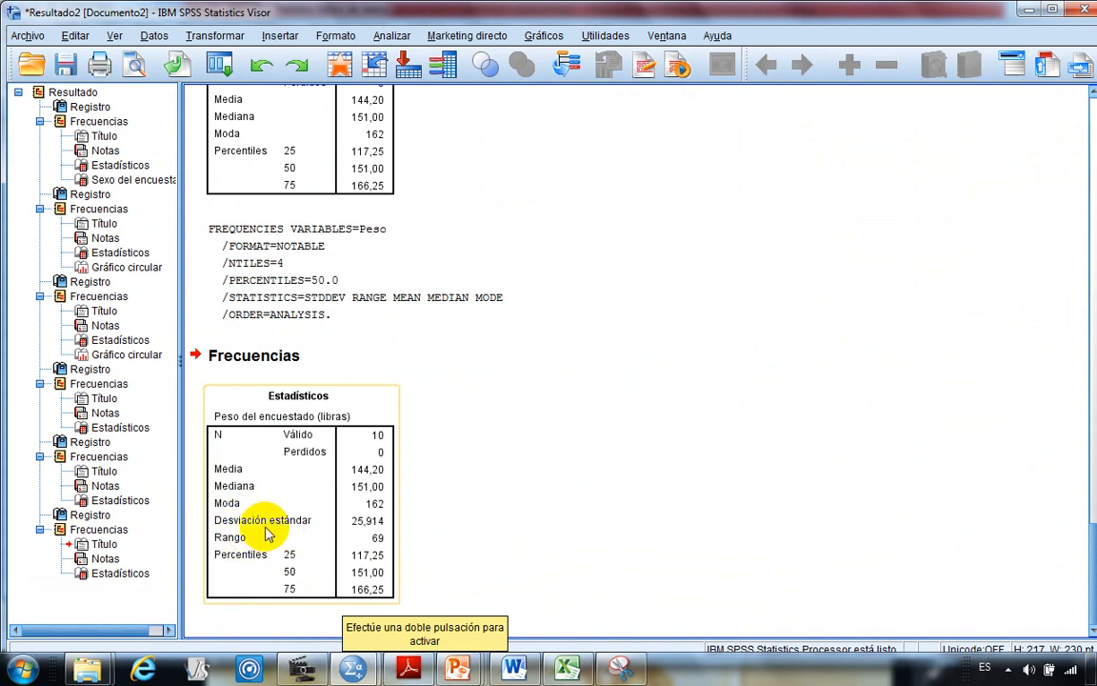
Step: Copy the new Estadísticos table from the SPSS output and paste it below Medidas de dispersión in the Word lab document
click(235, 389)
right_click(235, 390)
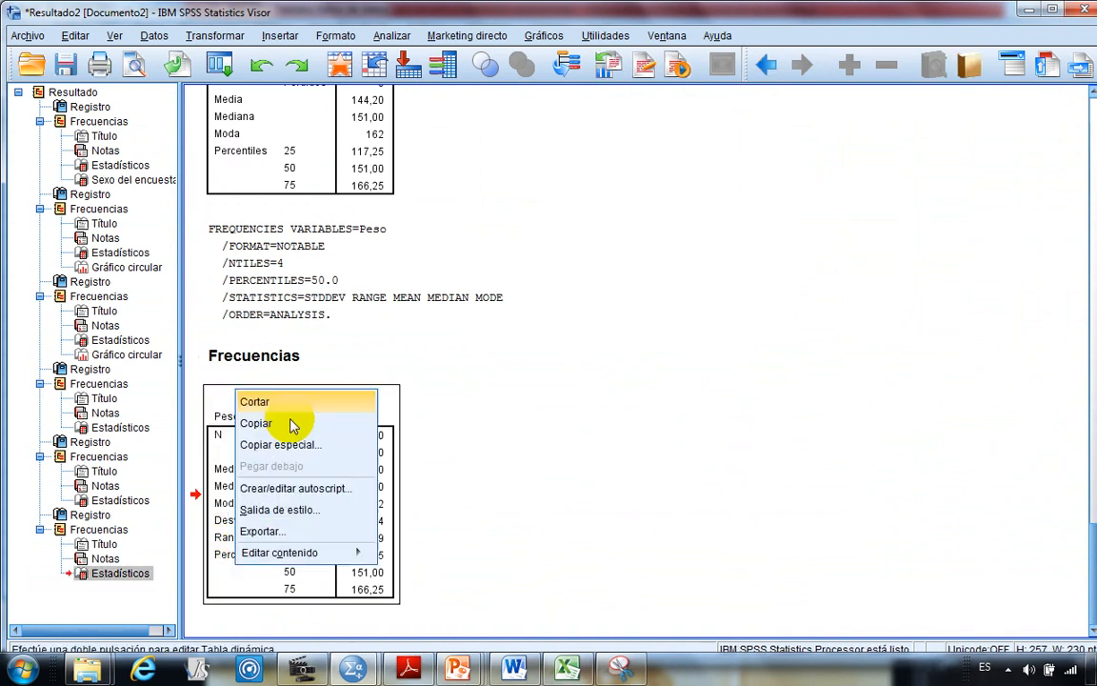
click(286, 424)
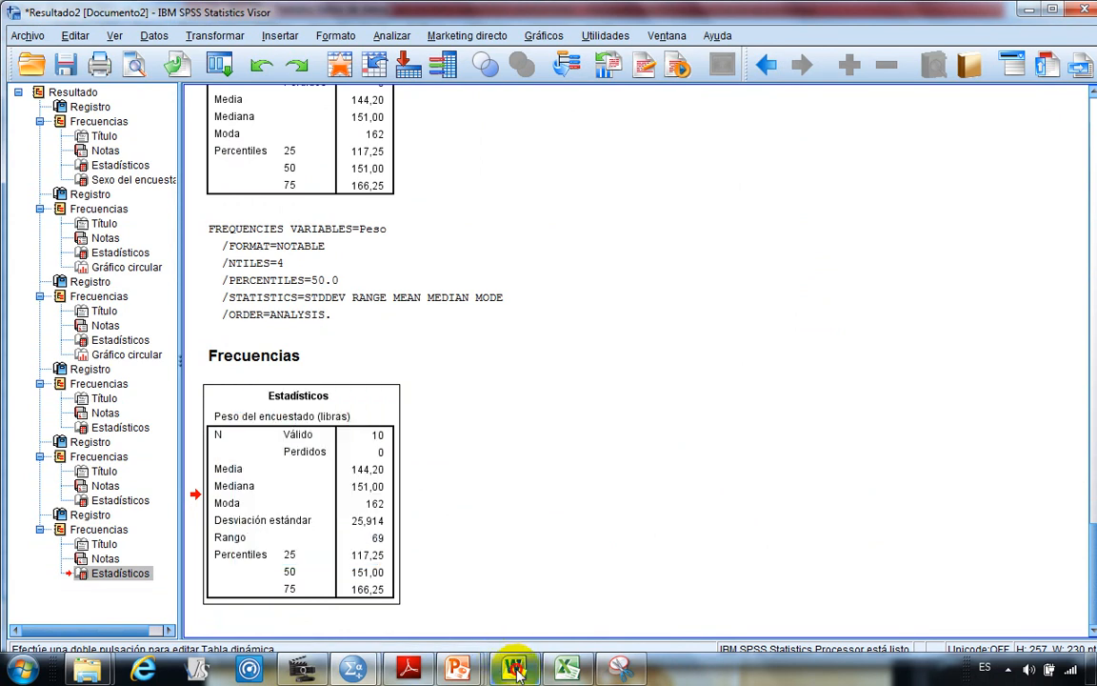
click(514, 671)
key(ctrl+v)
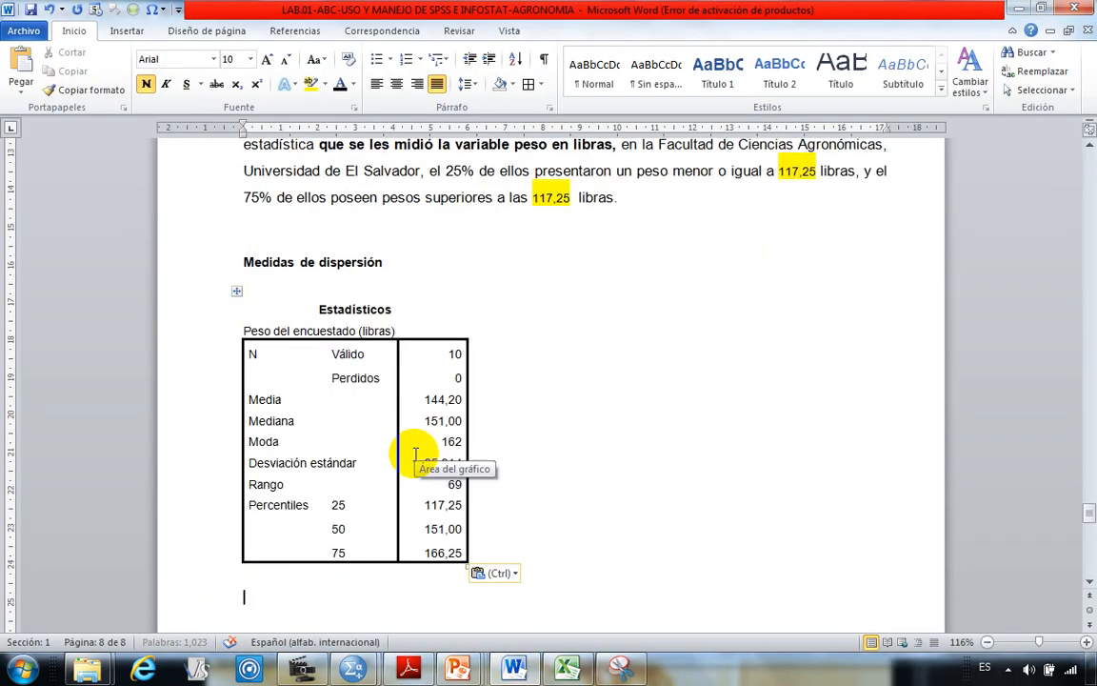
Step: Remove the old Estadísticos table between the Cuadro No and Fuente lines in the Utilizando SPSS section
scroll(402, 381, up, 2)
scroll(371, 391, up, 15)
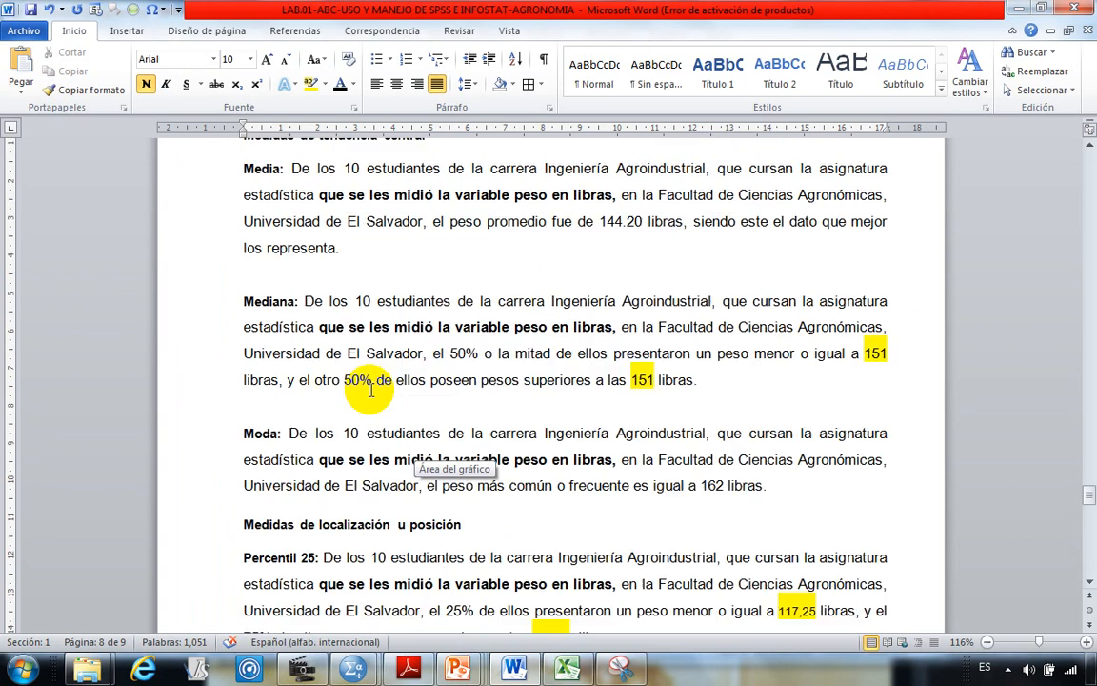
scroll(372, 396, up, 3)
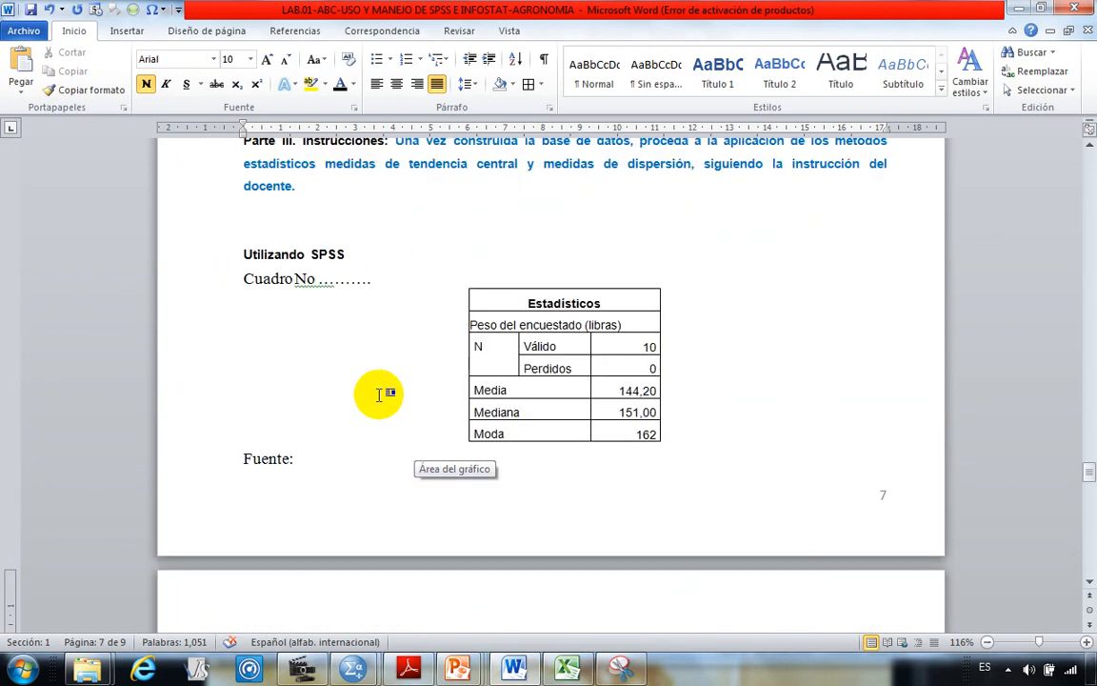
scroll(527, 385, down, 2)
scroll(527, 385, up, 3)
scroll(530, 384, down, 5)
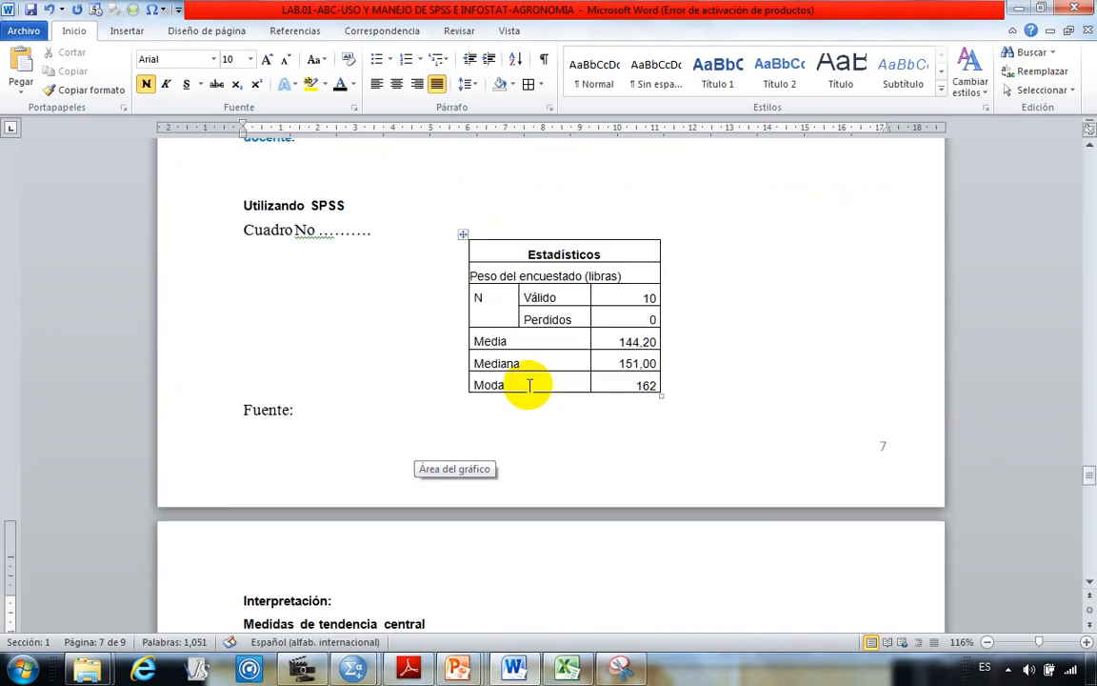
scroll(530, 384, up, 3)
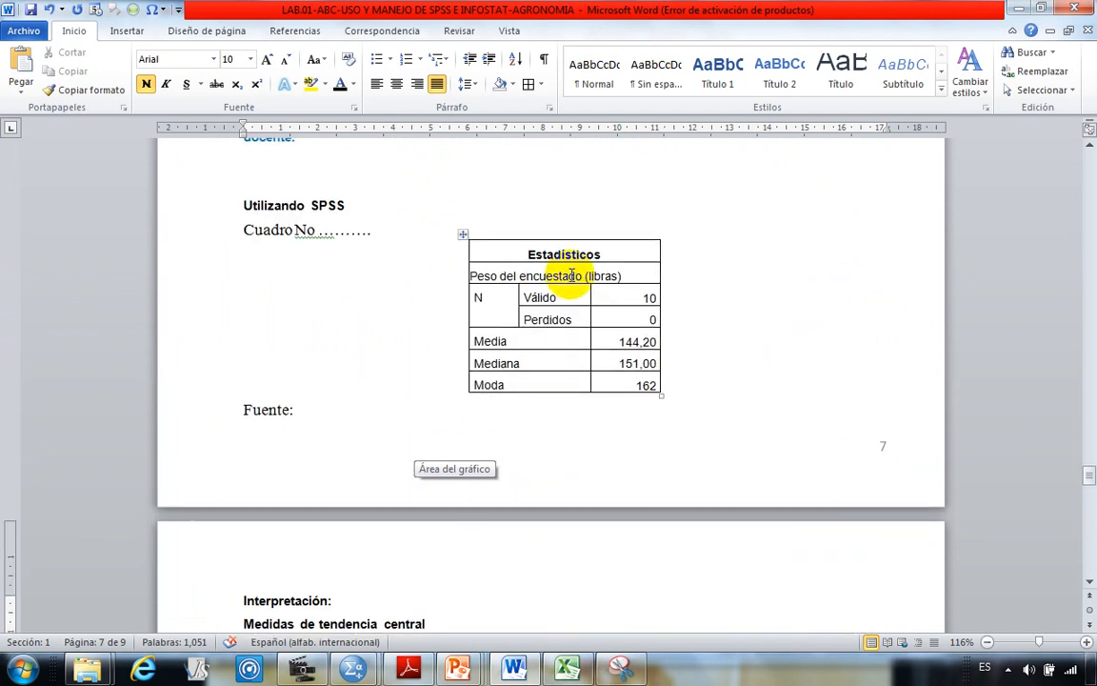
click(463, 234)
key(ctrl+x)
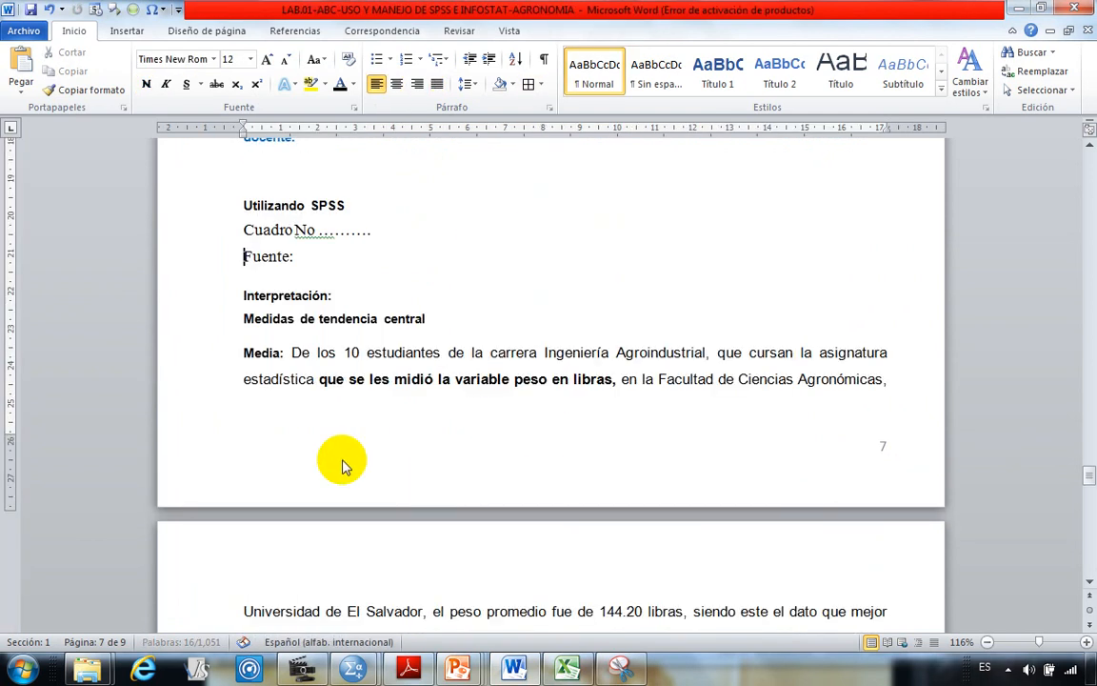
Step: Move the new Estadísticos table from Medidas de dispersión to below the Fuente line in the Utilizando SPSS section
scroll(343, 466, down, 15)
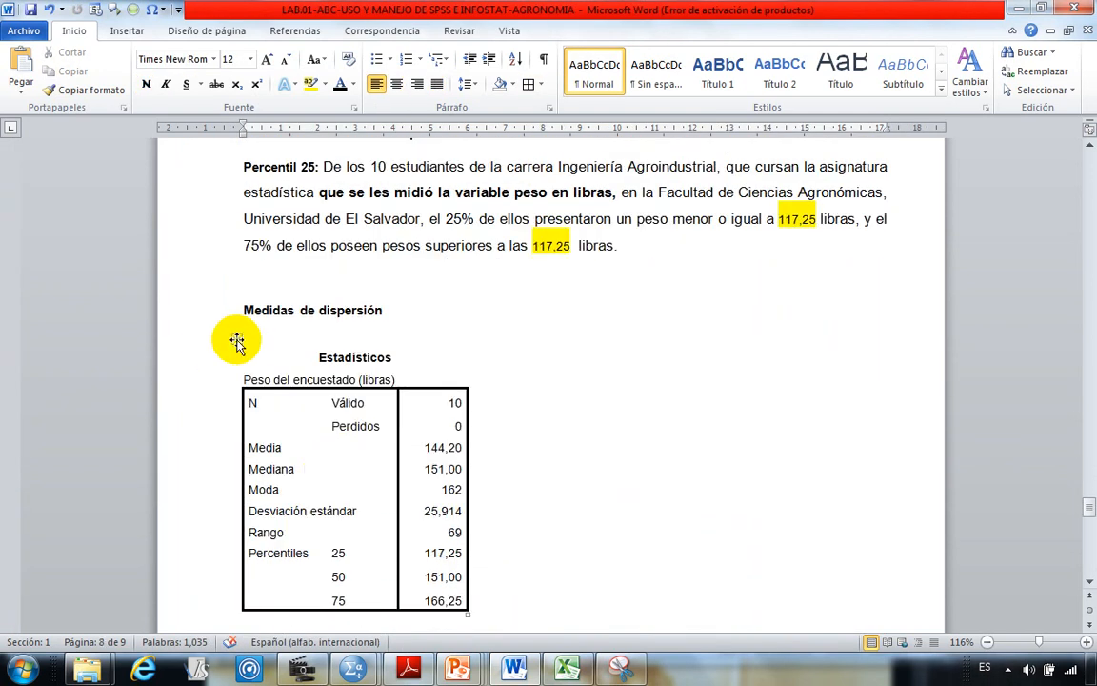
click(237, 339)
key(ctrl+x)
scroll(456, 507, up, 15)
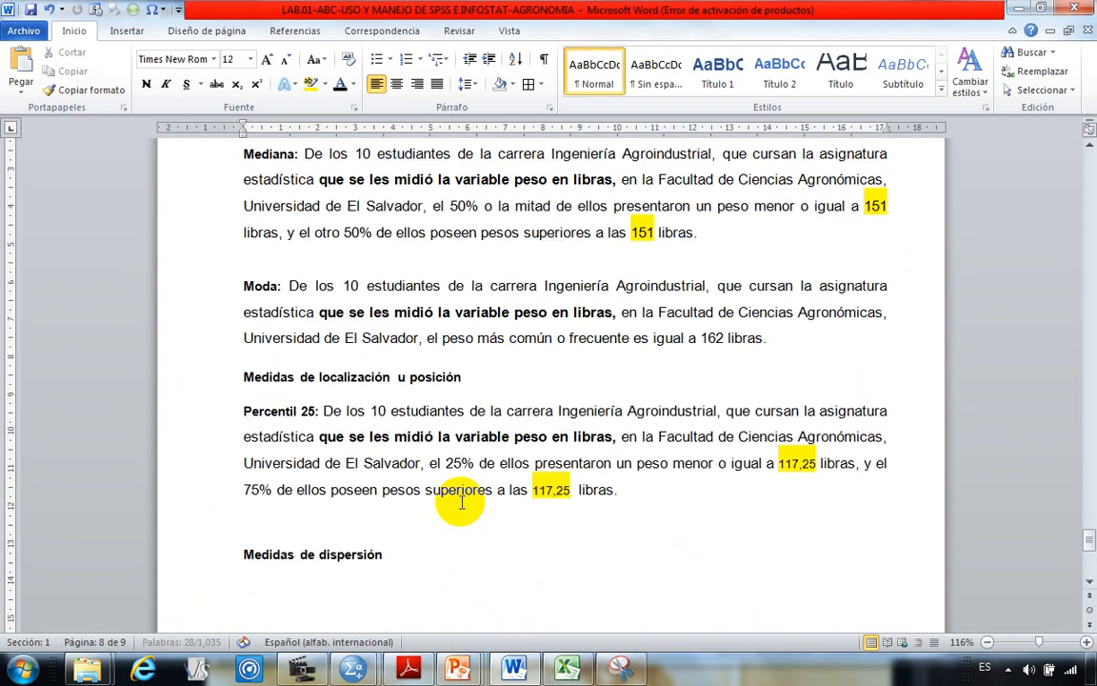
click(485, 305)
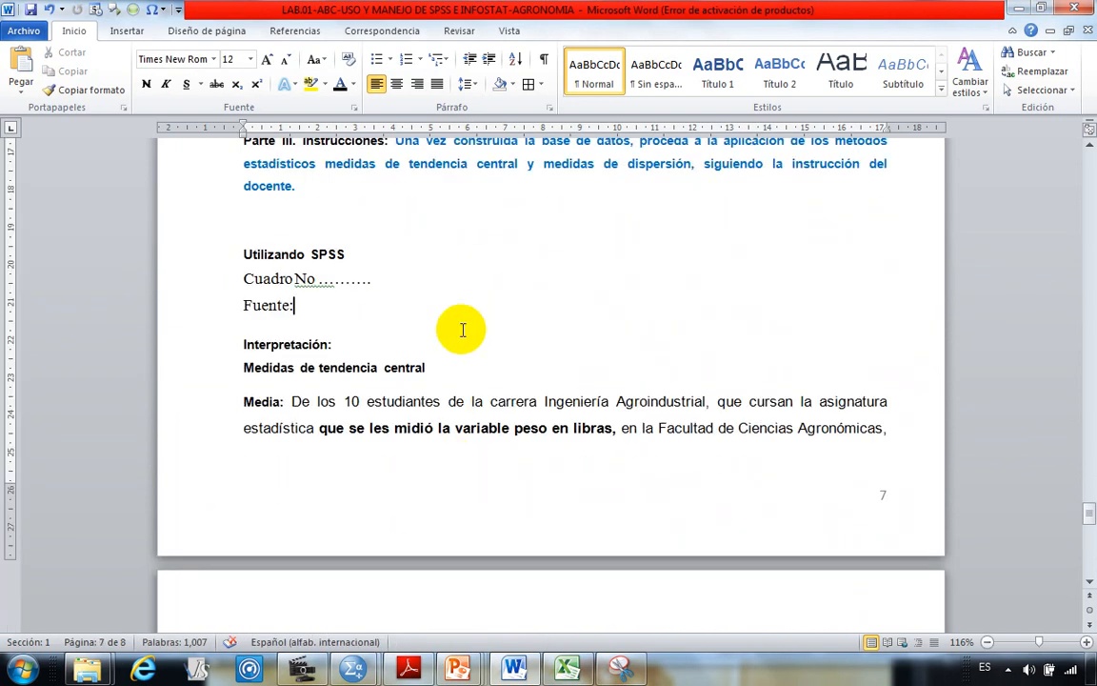
key(Return)
key(Return)
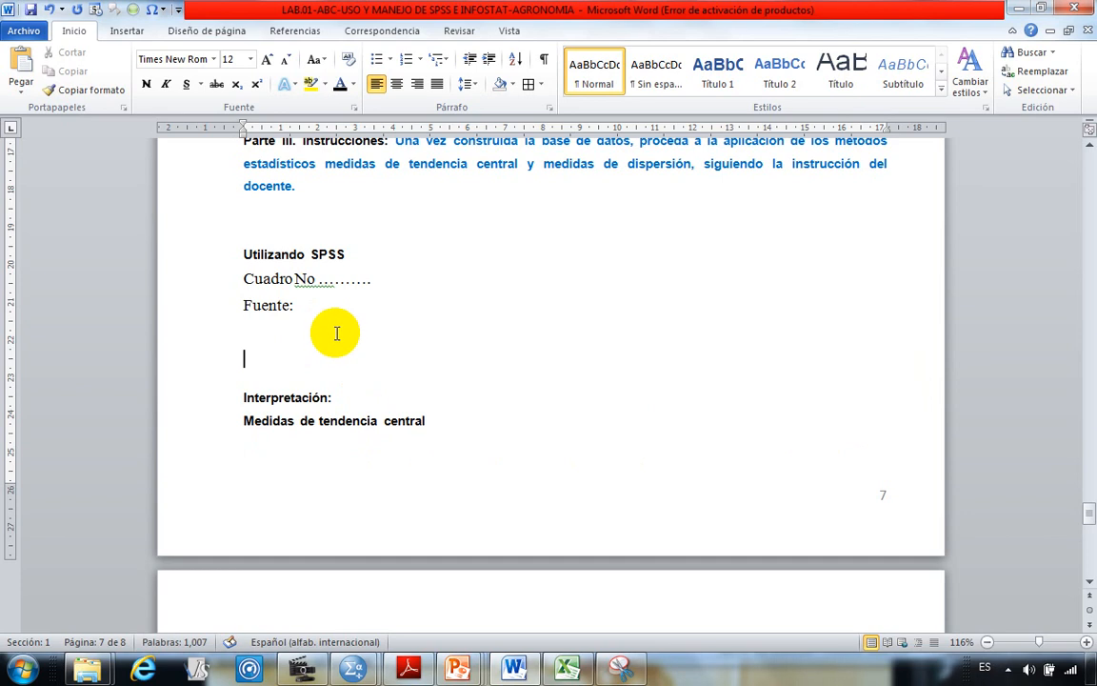
key(ctrl+v)
scroll(286, 287, up, 3)
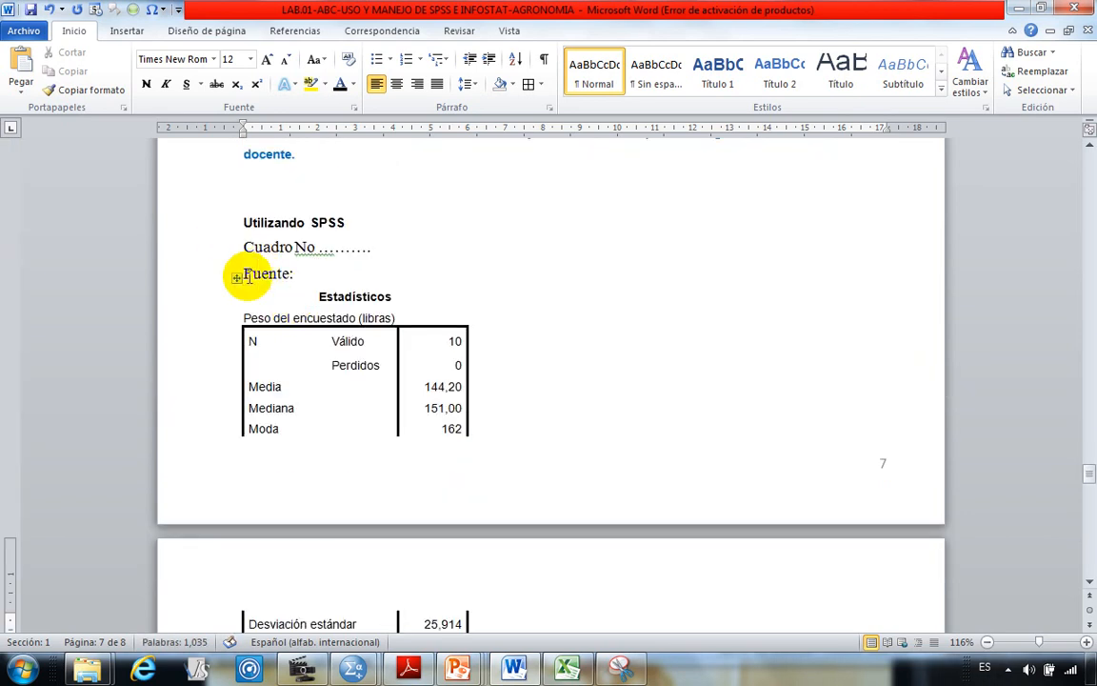
Step: Delete the Cuadro No and Fuente lines above the Estadísticos table
click(323, 273)
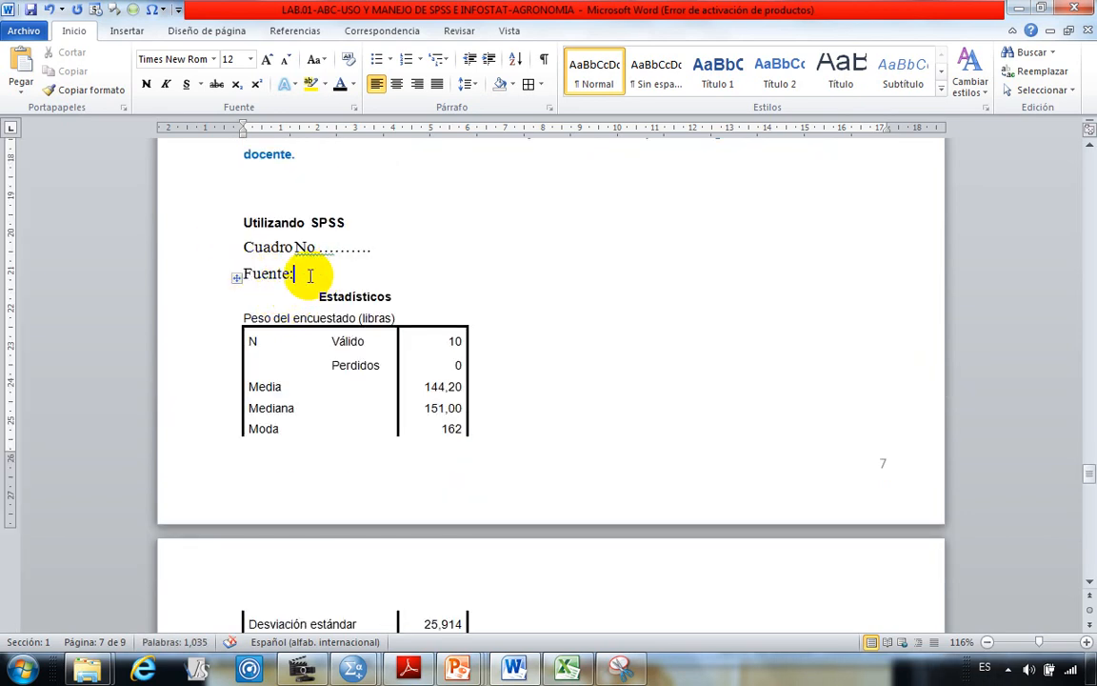
mouse_move(299, 275)
mouse_down()
mouse_move(258, 270)
mouse_move(245, 253)
mouse_move(277, 274)
mouse_move(294, 269)
mouse_up()
click(245, 250)
double_click(275, 254)
click(271, 251)
key(Delete)
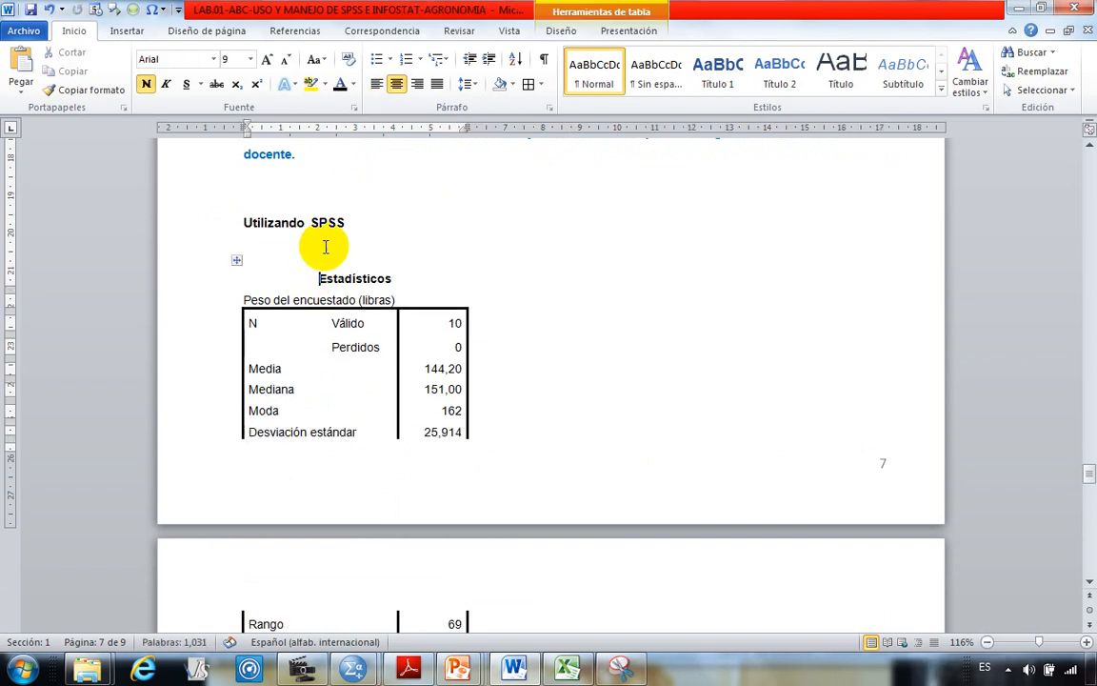
Step: Insert blank lines below the Utilizando SPSS heading to push the whole Estadísticos table onto the next page
key(Return)
key(Return)
key(Return)
key(Return)
key(Return)
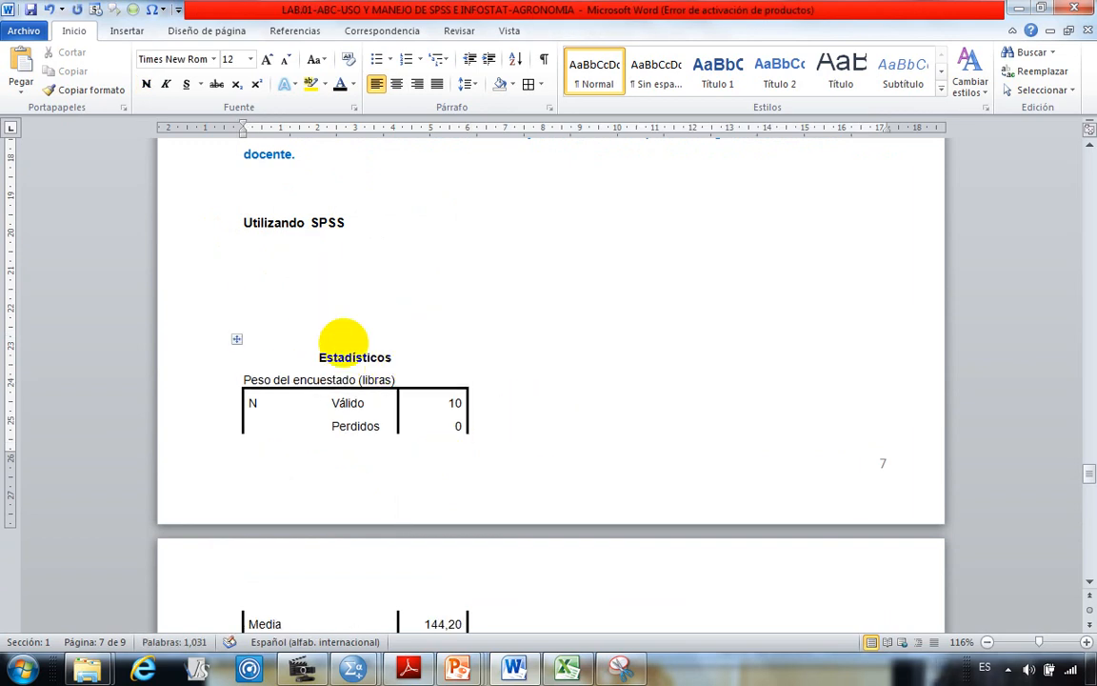
key(Return)
key(Return)
key(Return)
key(Return)
key(Return)
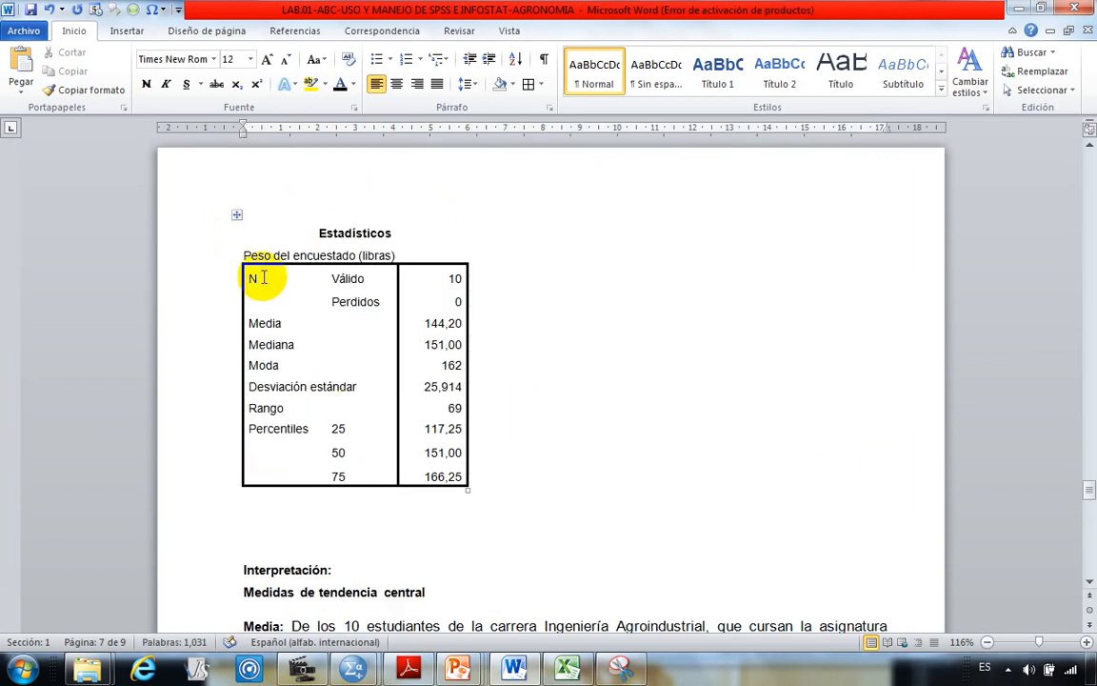
Step: Center the whole Estadísticos table on the page and apply thin borders to all its cells
click(239, 217)
click(246, 229)
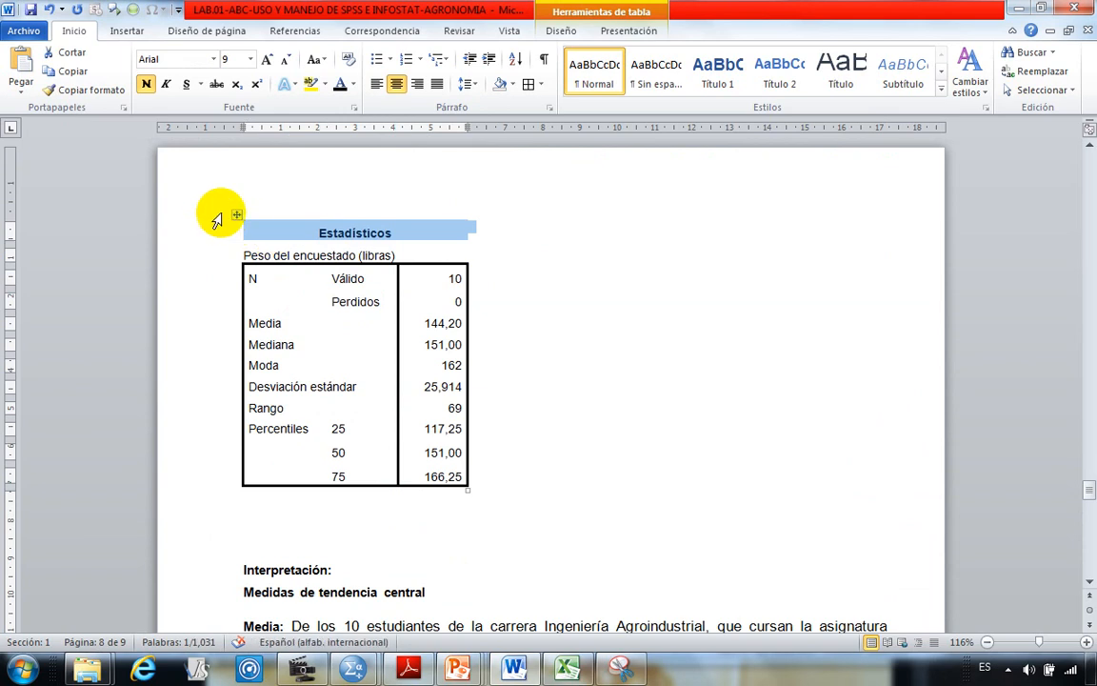
click(236, 215)
click(397, 84)
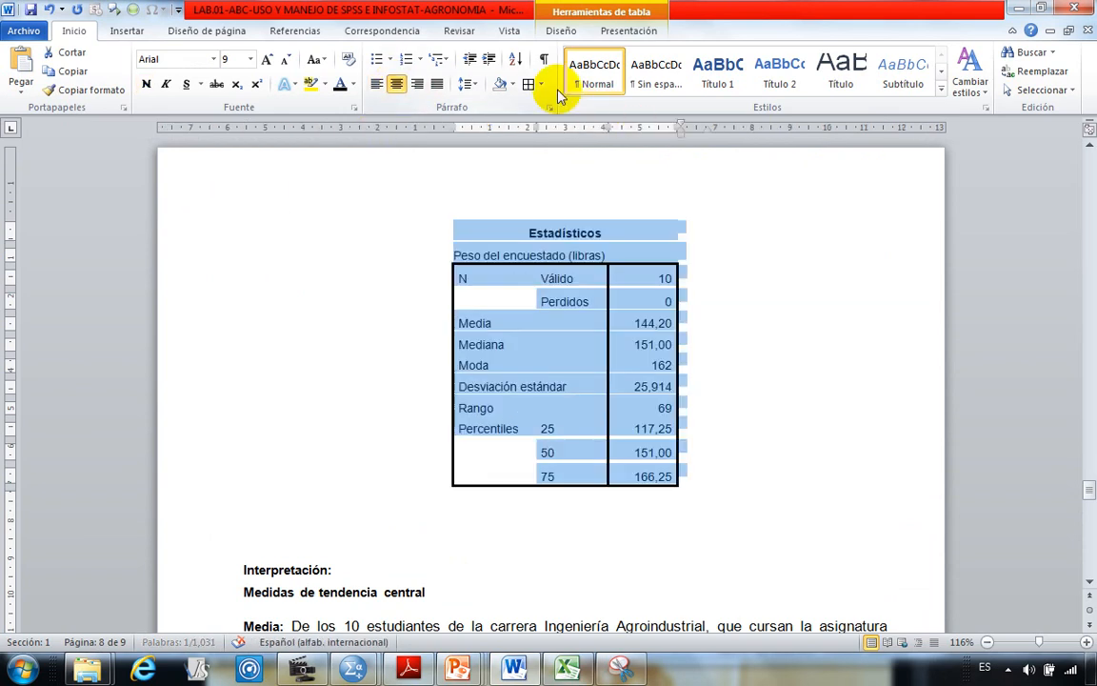
click(525, 82)
click(533, 530)
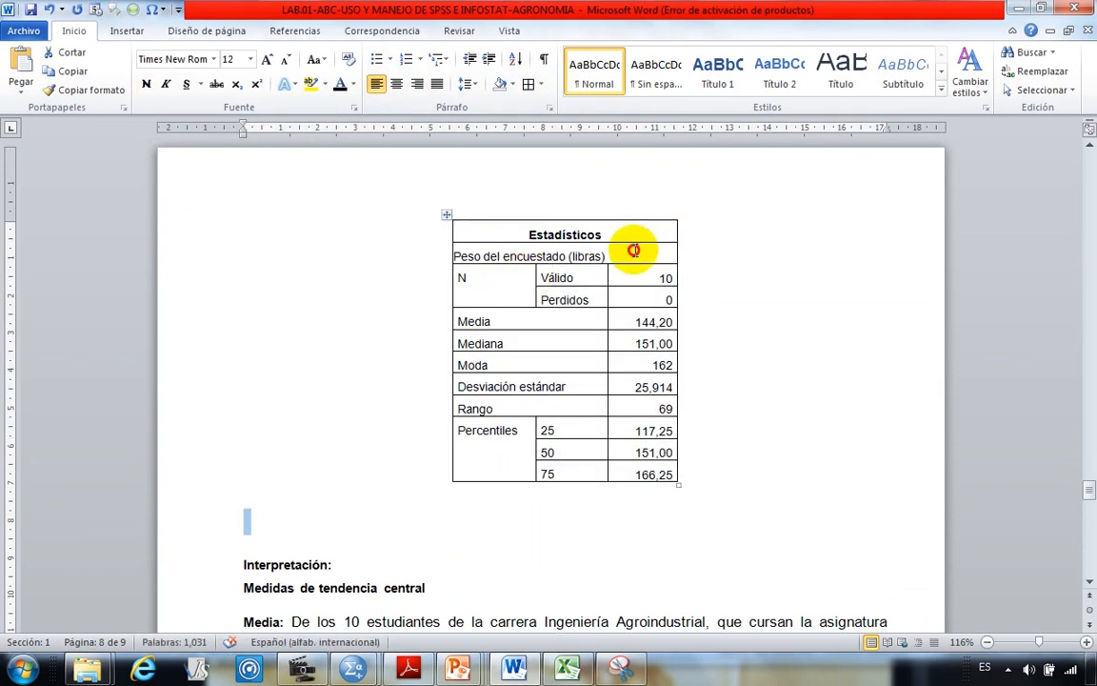
Step: Make the Peso del encuestado (libras) subtitle row of the Estadísticos table bold
drag(631, 249, 466, 255)
click(146, 84)
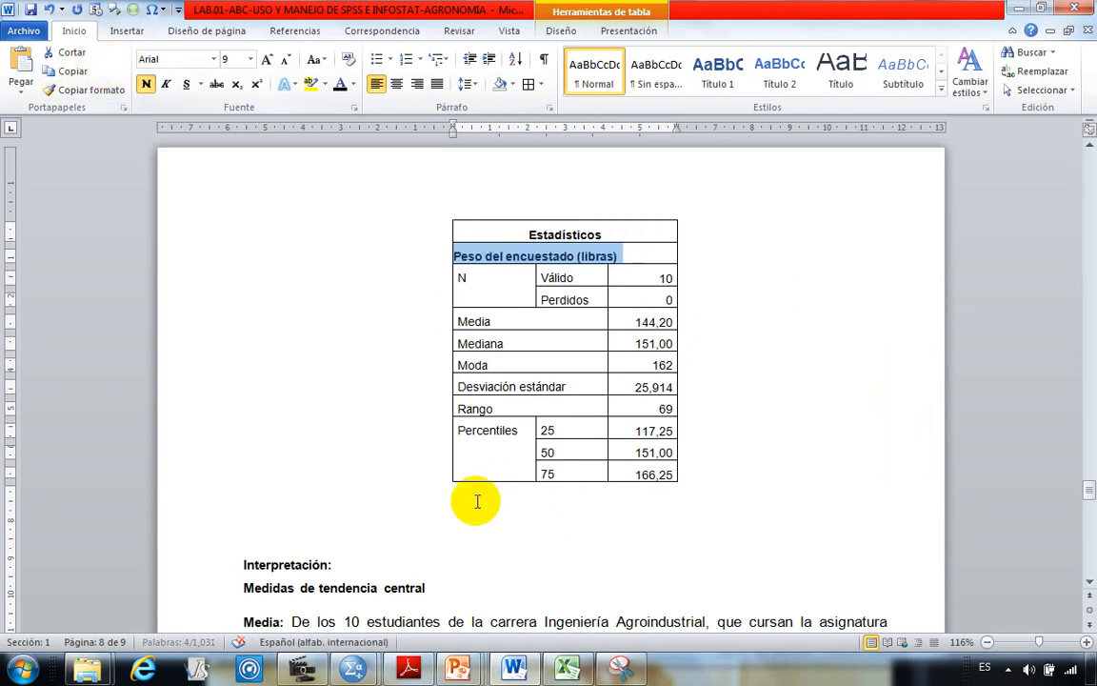
click(484, 497)
scroll(471, 486, down, 2)
scroll(471, 348, up, 1)
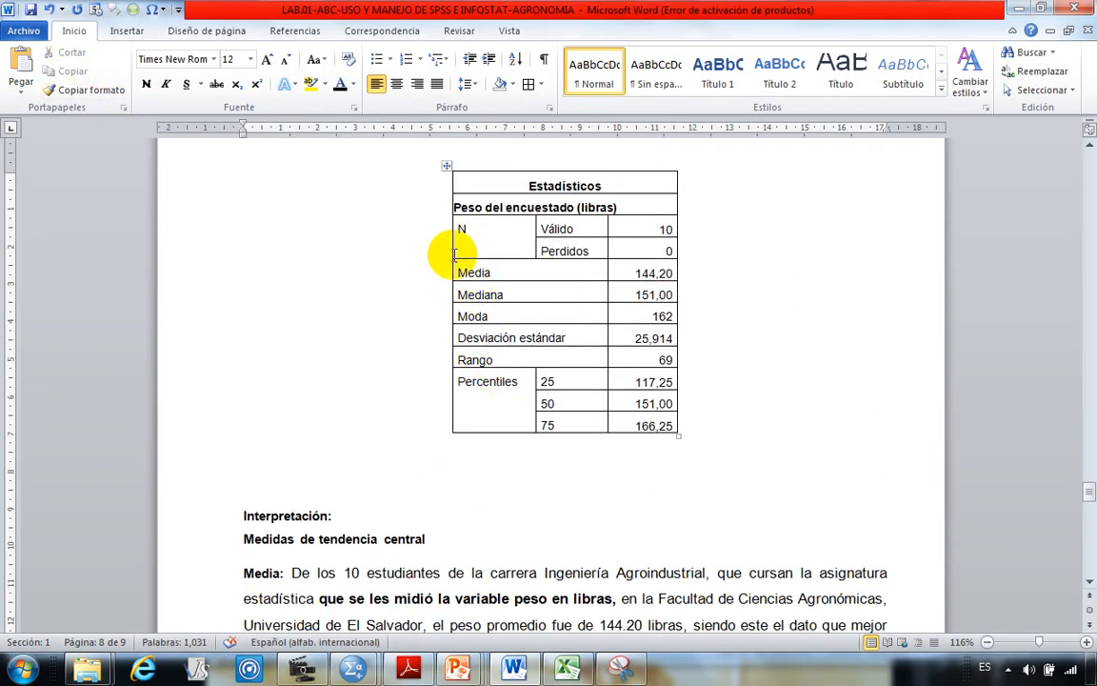
Step: Review the Media, Mediana, Moda and Percentiles rows of the Estadísticos table
scroll(440, 234, down, 1)
drag(461, 221, 666, 226)
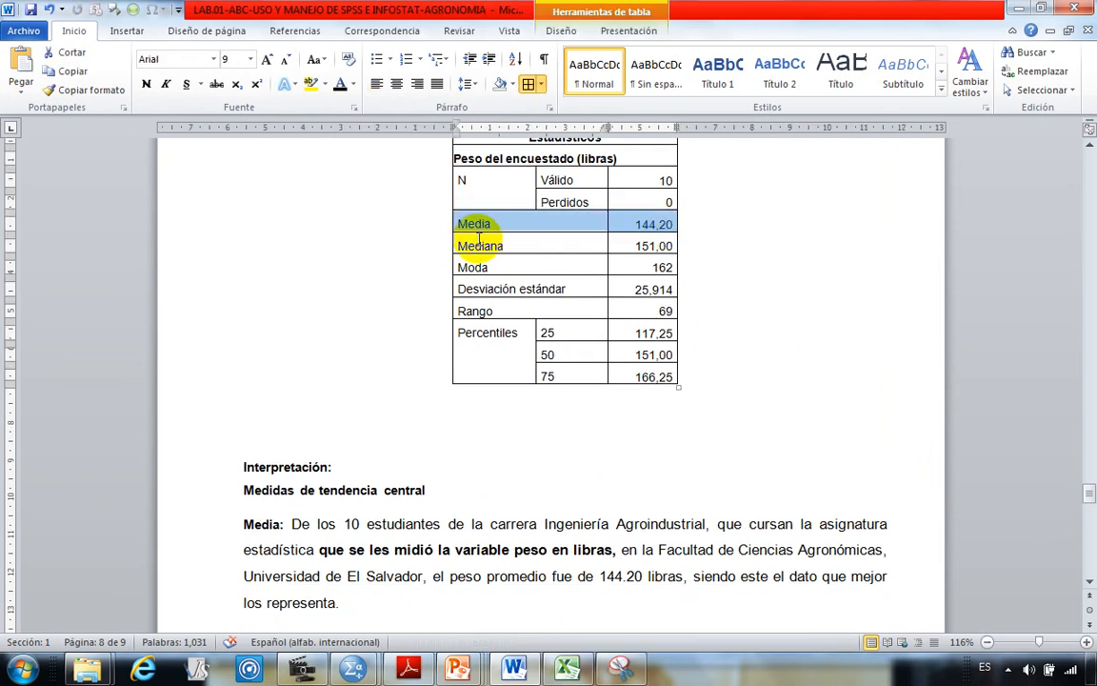
drag(459, 244, 673, 245)
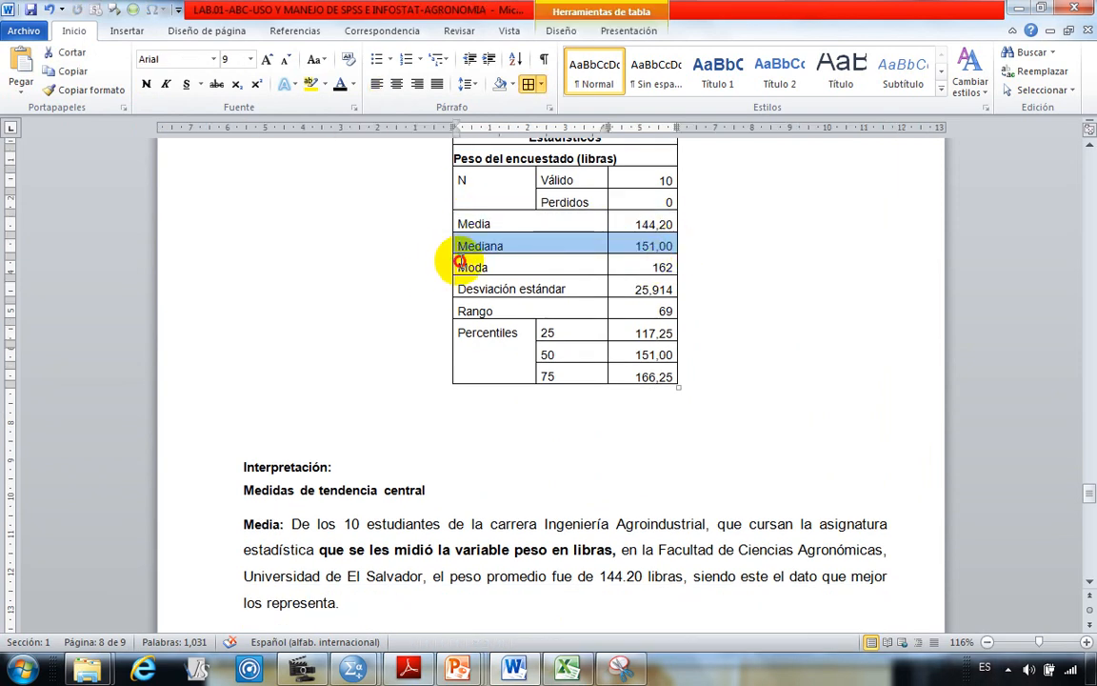
drag(460, 267, 708, 274)
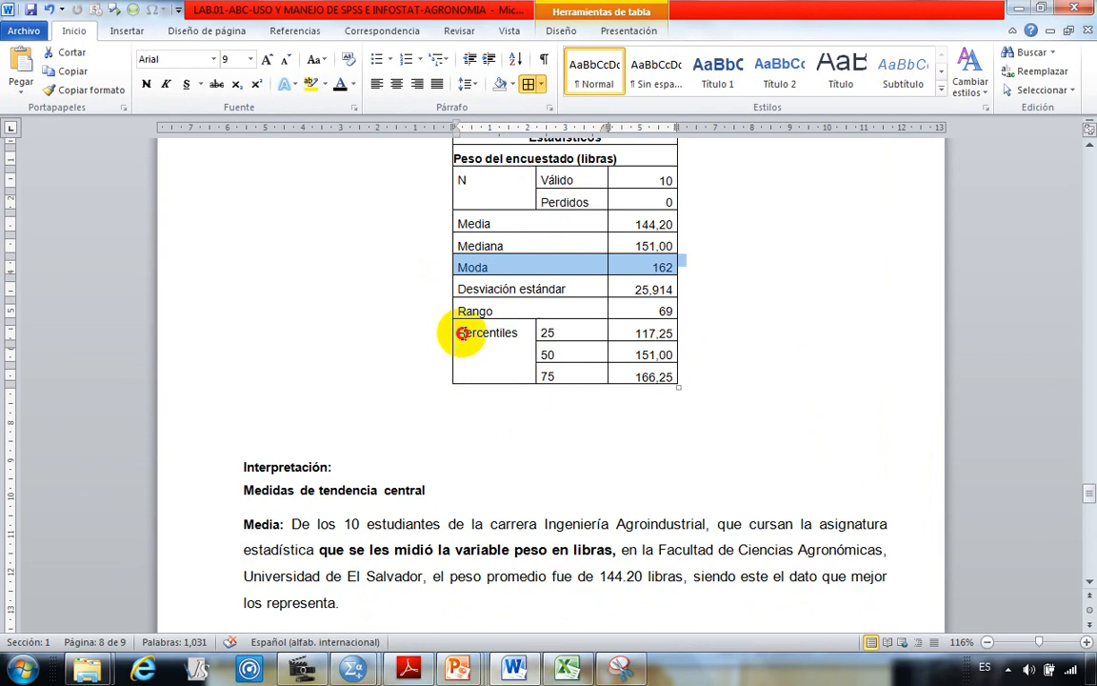
drag(461, 333, 703, 377)
Step: Remove the extra blank space between the Estadísticos table and the Interpretación heading
scroll(362, 379, down, 2)
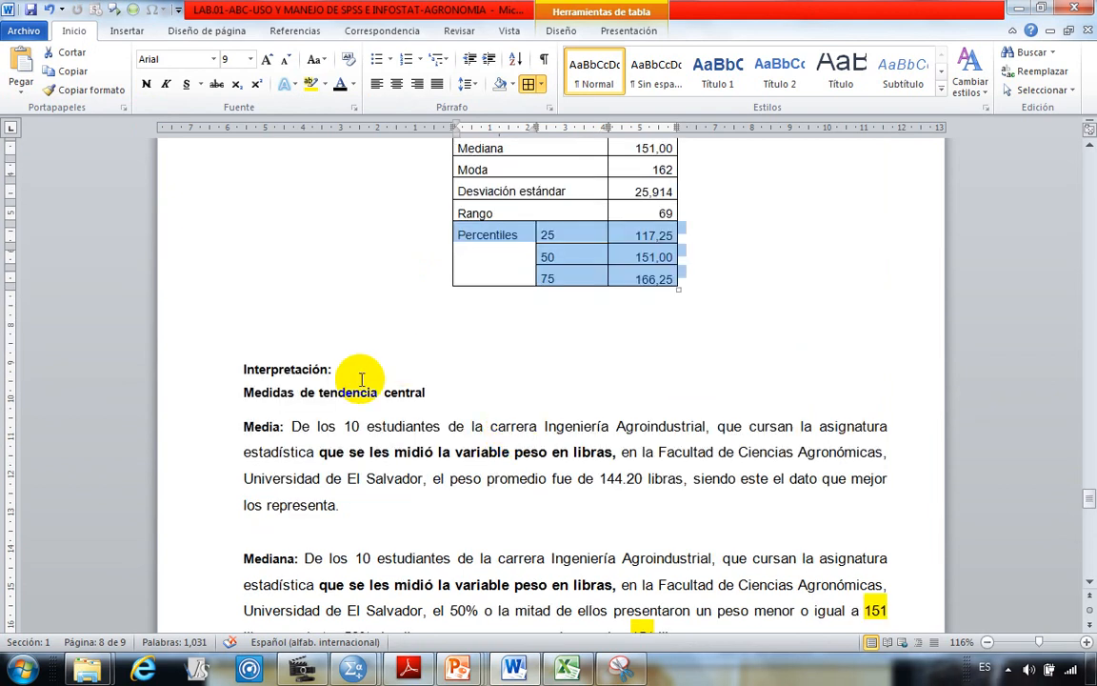
scroll(362, 379, up, 1)
click(312, 399)
scroll(550, 449, down, 1)
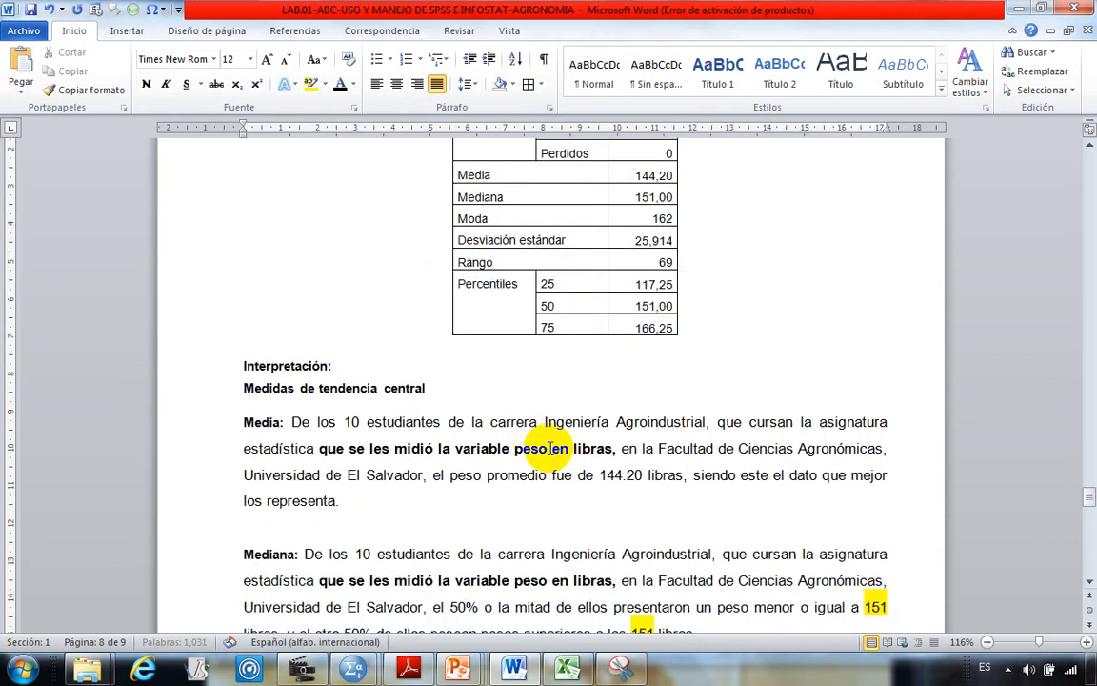
Step: Insert a row below Desviación estándar in the Estadísticos table and label it Coeficiente de variación in bold
scroll(533, 245, up, 1)
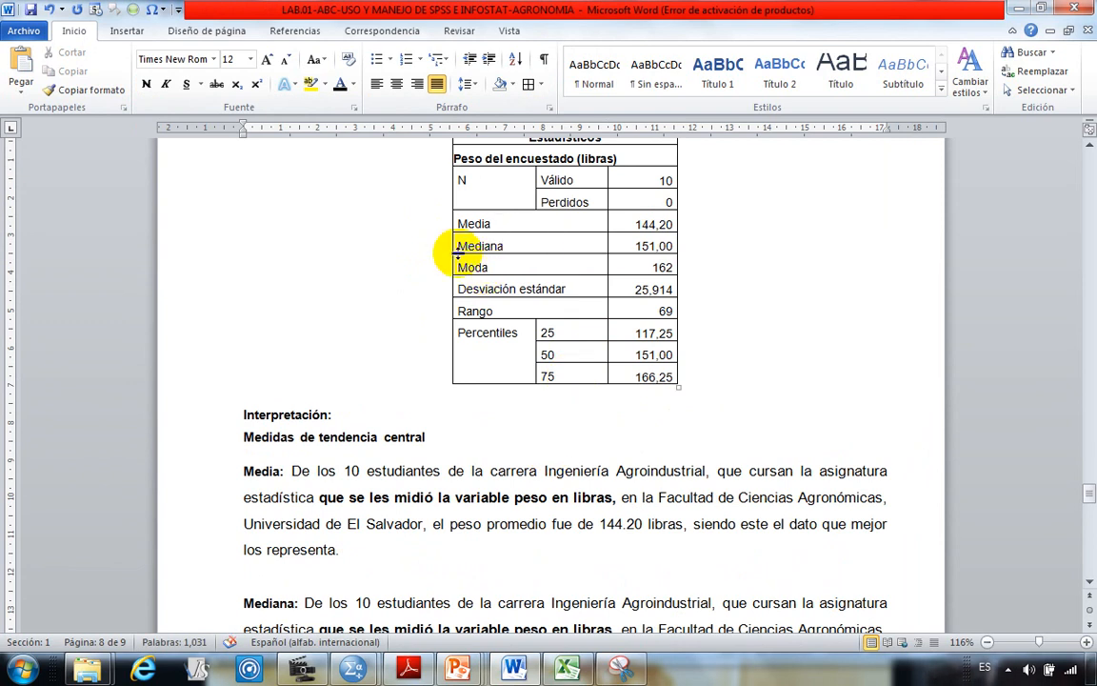
click(508, 246)
scroll(595, 306, up, 2)
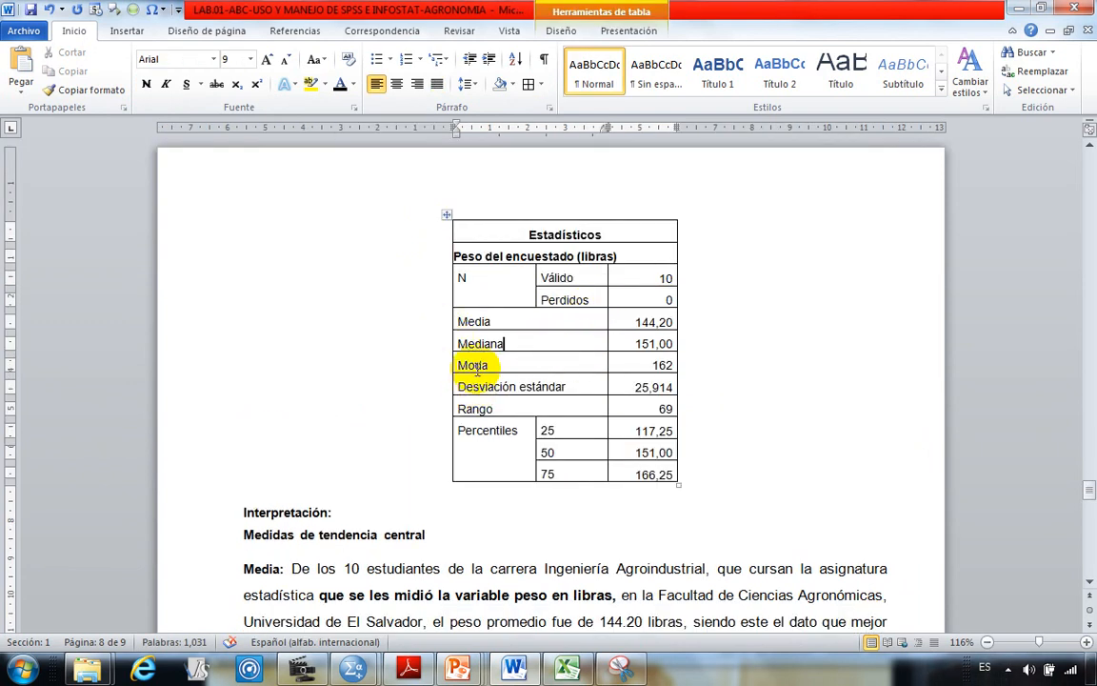
scroll(533, 381, down, 1)
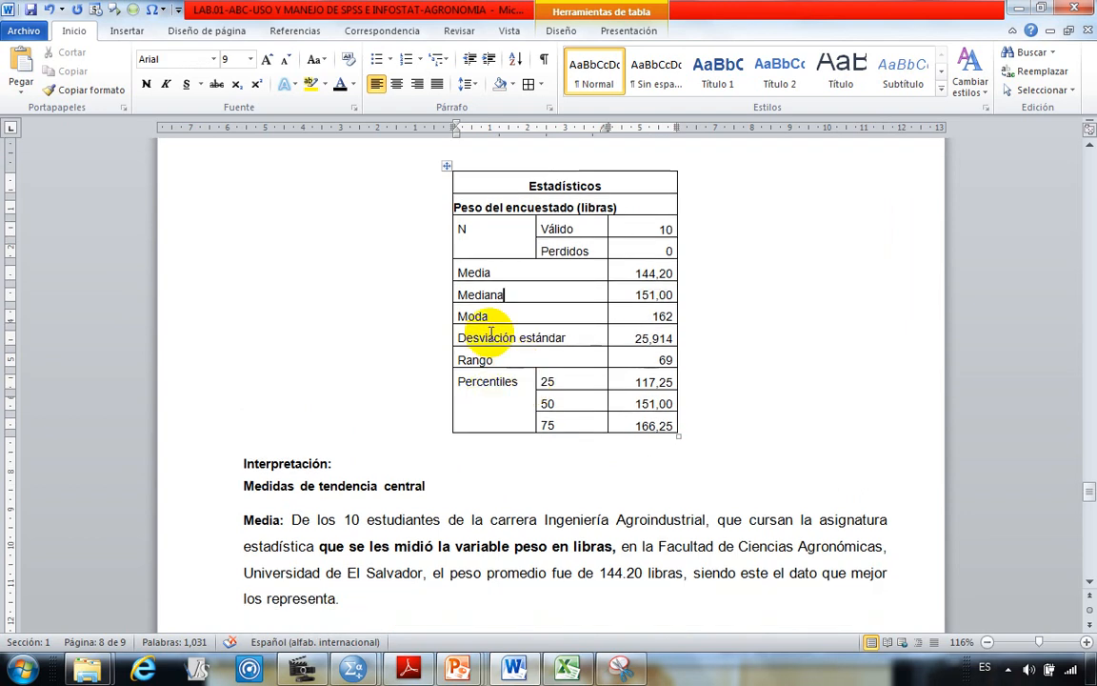
click(571, 338)
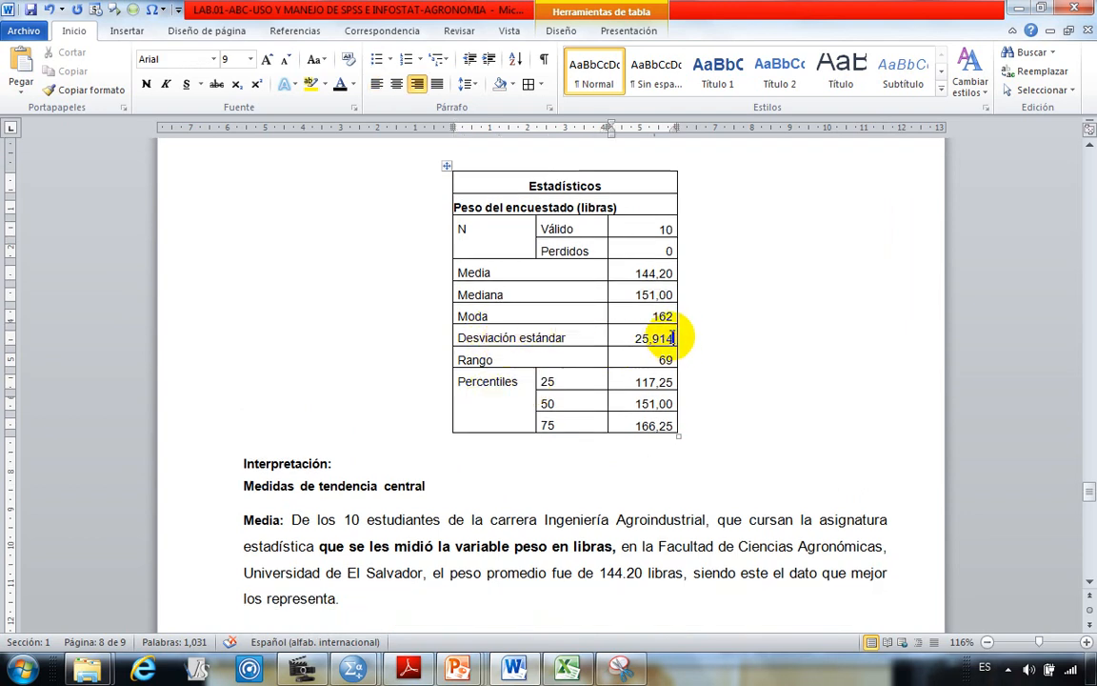
right_click(671, 337)
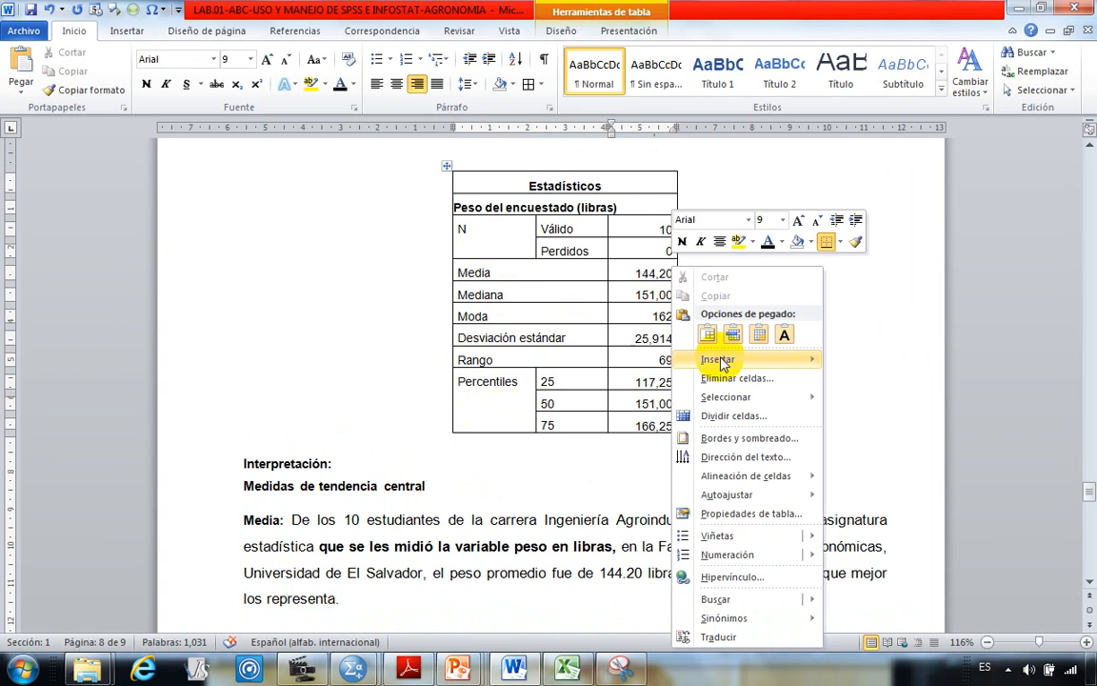
mouse_move(724, 359)
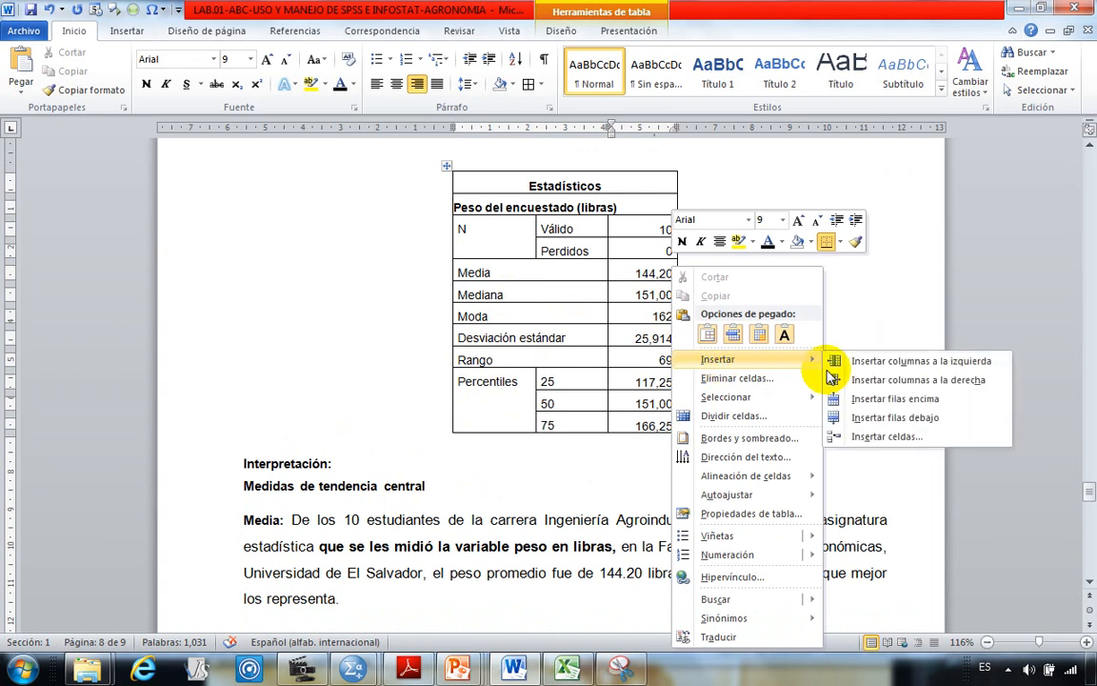
click(914, 423)
click(504, 360)
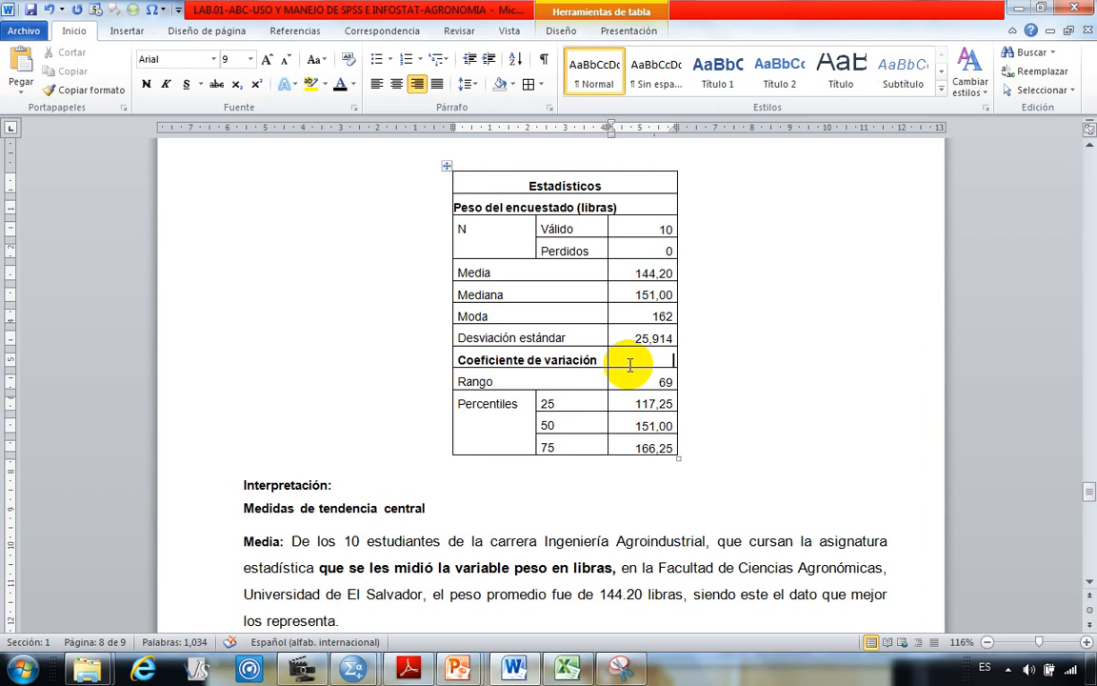
Step: Highlight the Desviación estándar and Media rows in yellow, including their values
drag(634, 340, 678, 341)
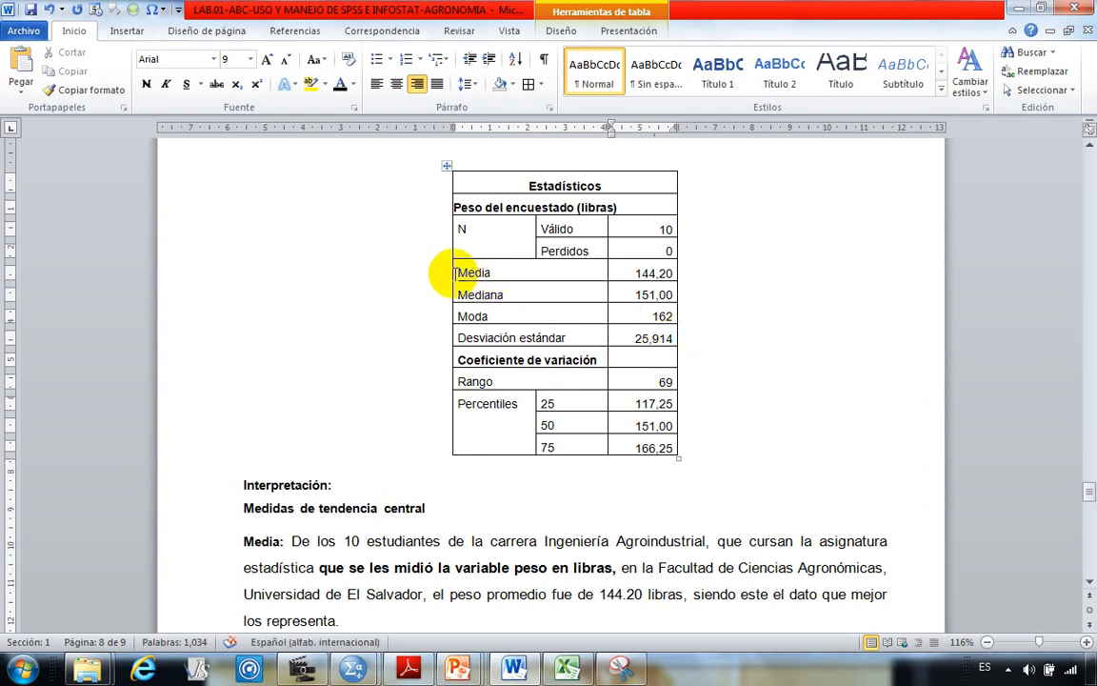
drag(458, 274, 649, 283)
click(613, 341)
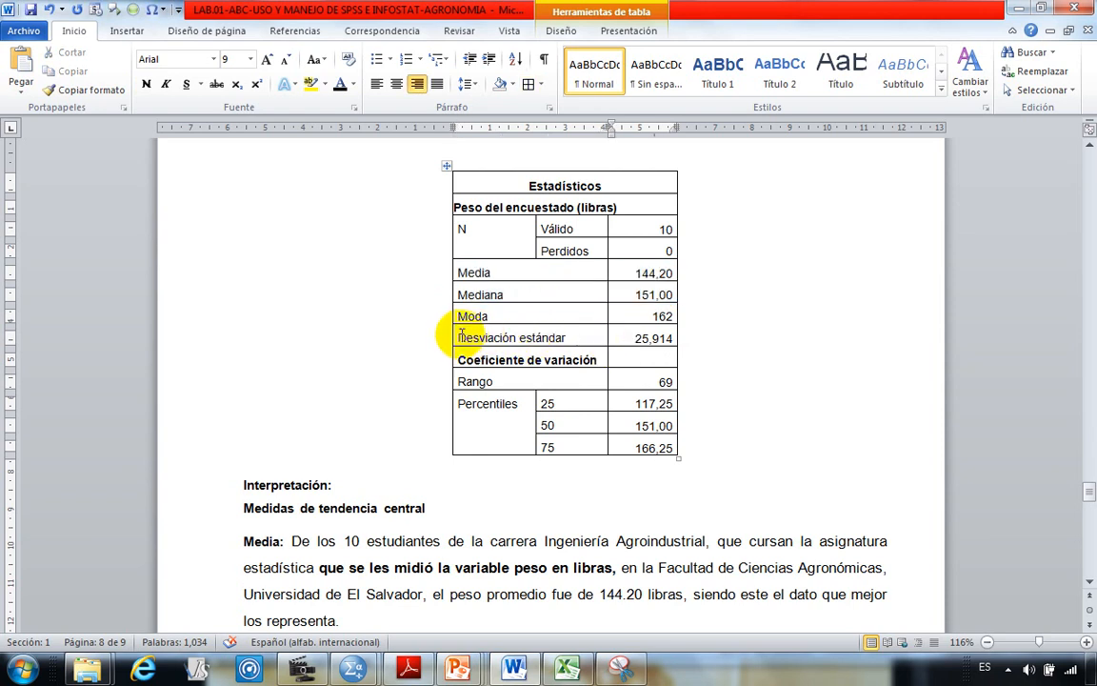
drag(461, 334, 642, 336)
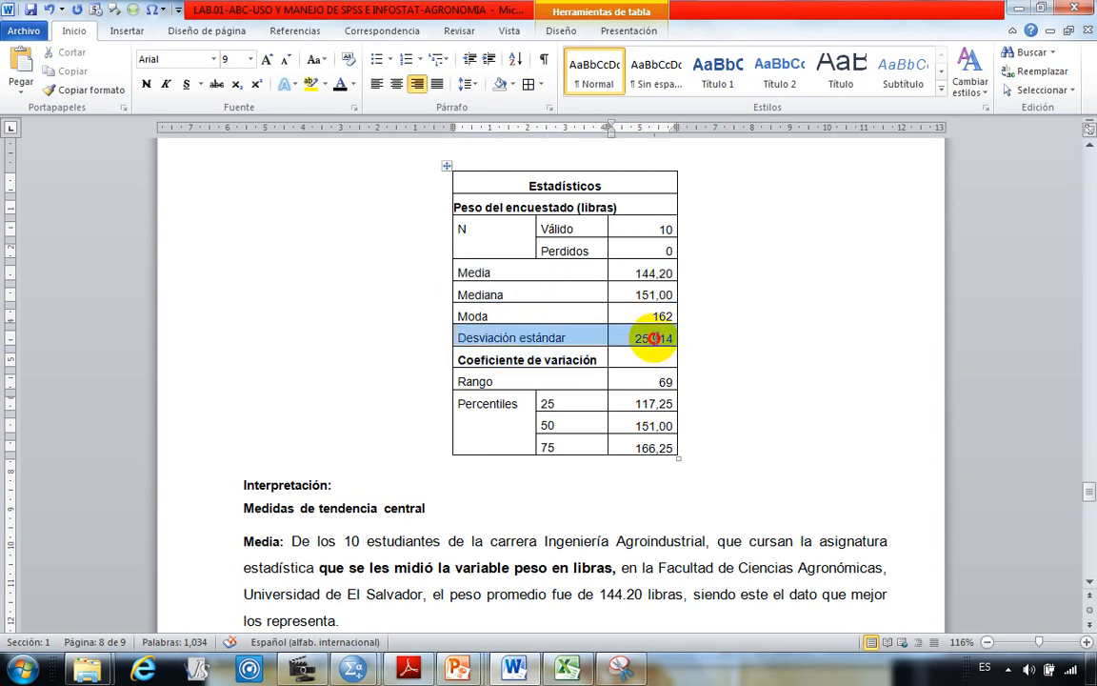
click(310, 84)
click(598, 373)
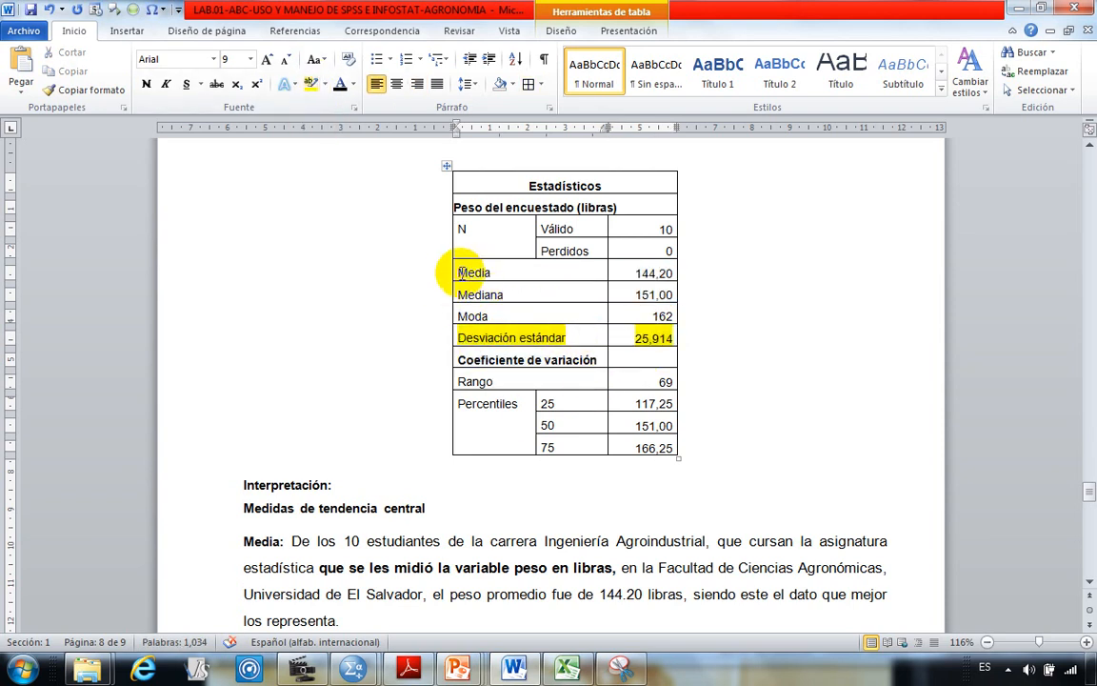
drag(461, 272, 673, 273)
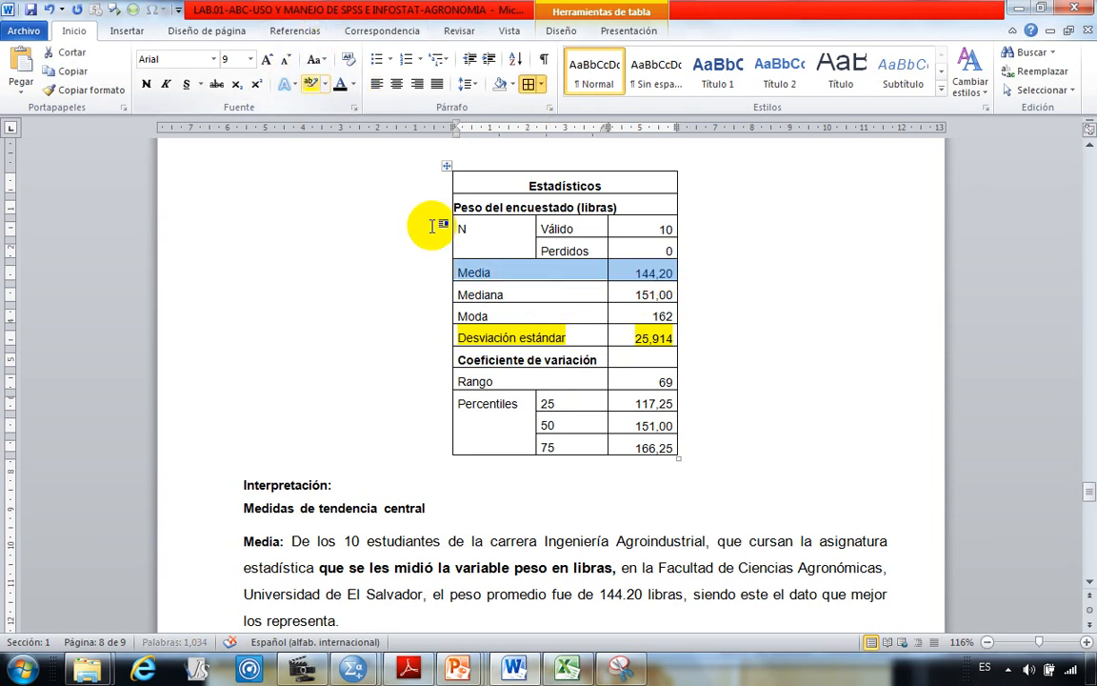
click(640, 362)
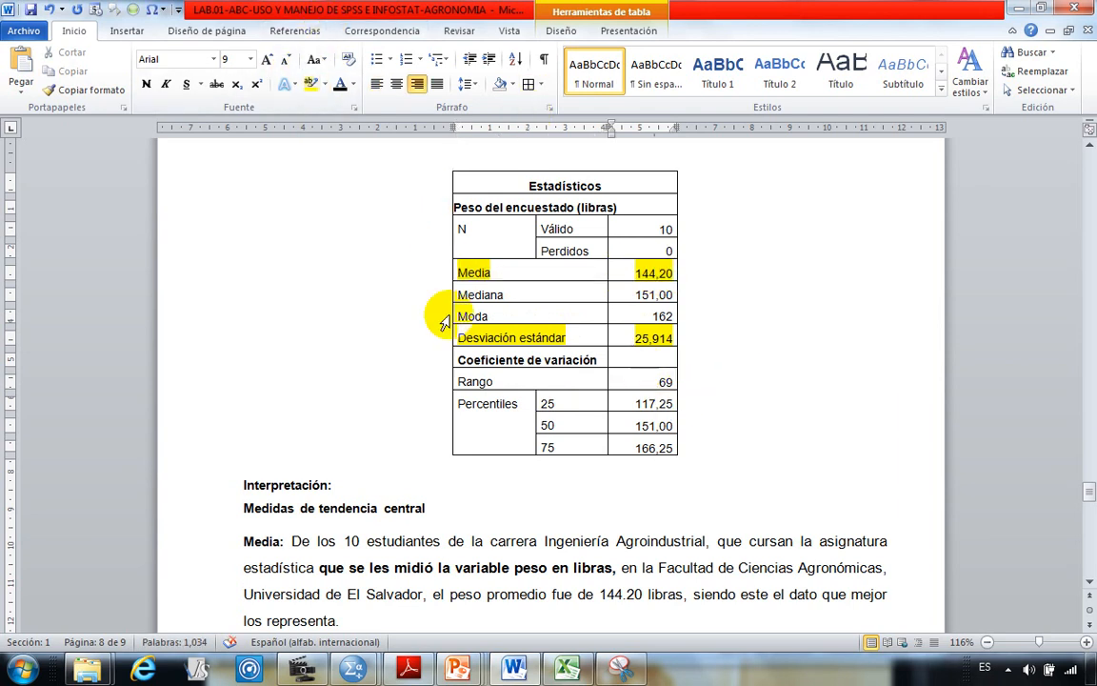
Step: Search the computer for CALCULADORA and EMULA, and try to launch the Casio fx570vn plus calculator
click(38, 657)
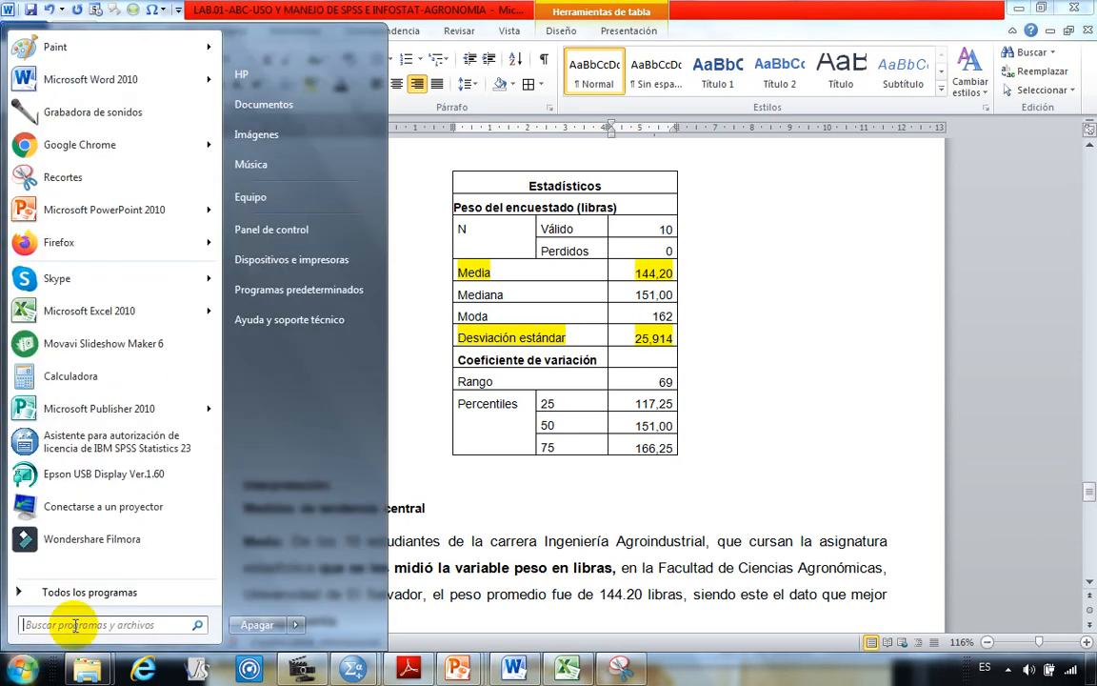
text(CALCULADORA)
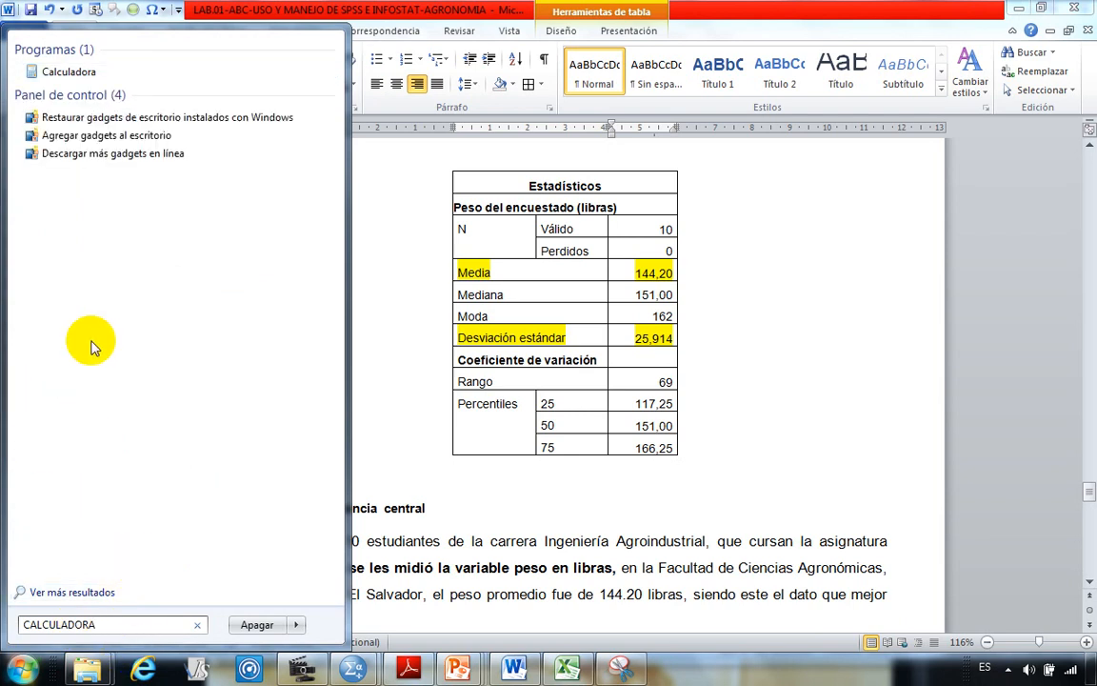
drag(107, 624, 4, 623)
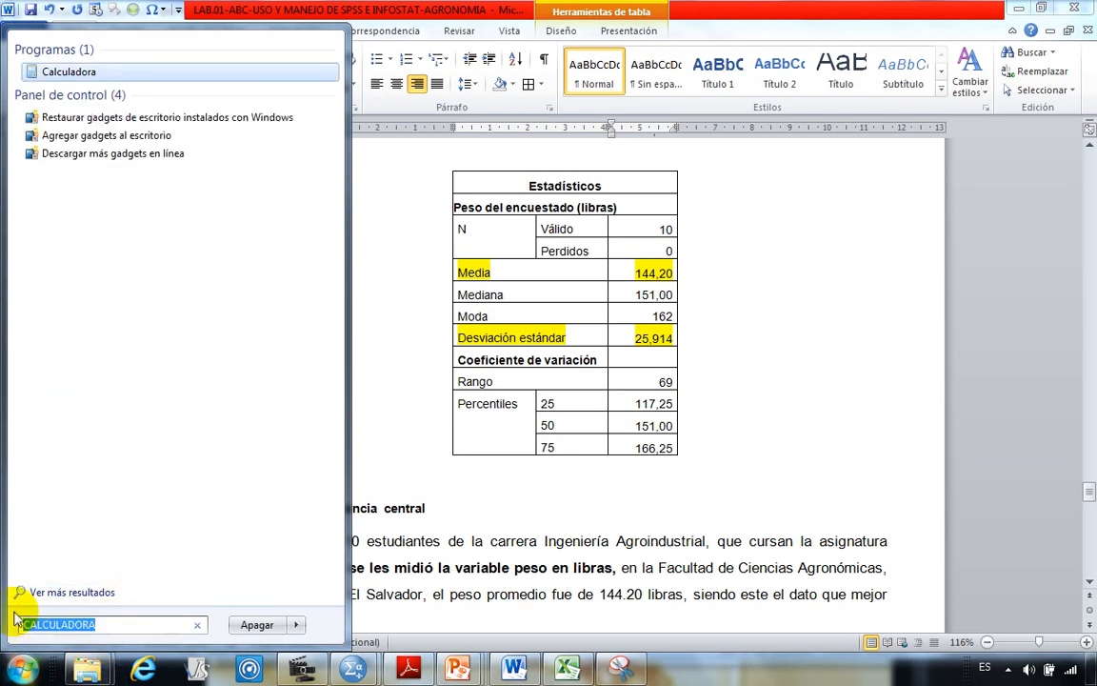
text(EMULA)
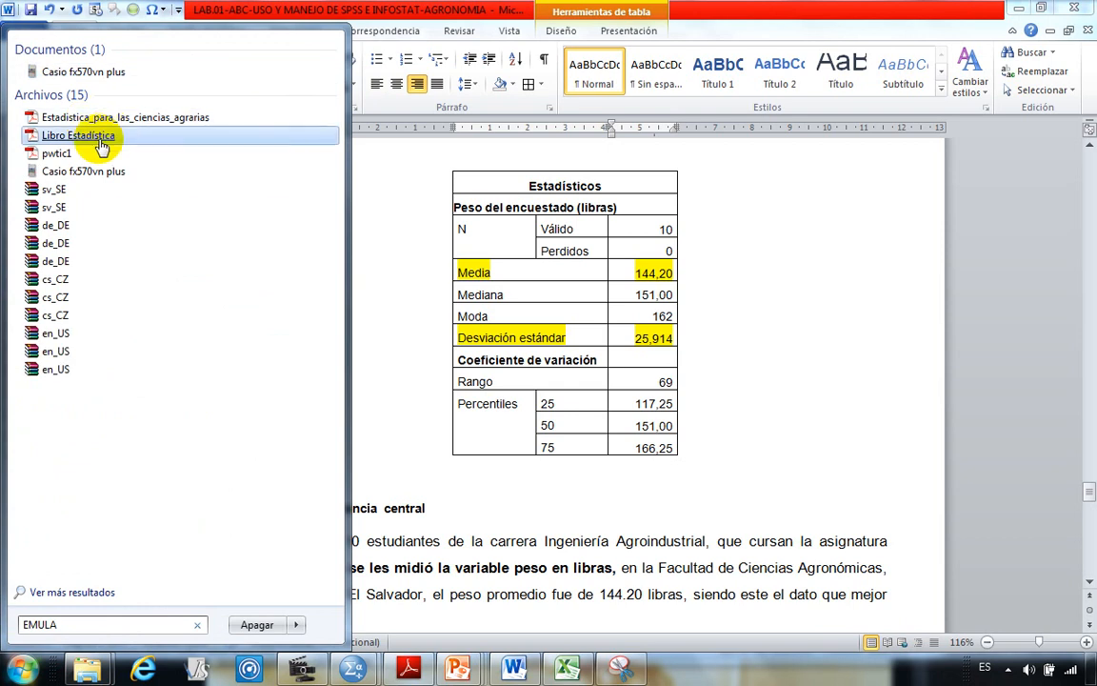
click(78, 71)
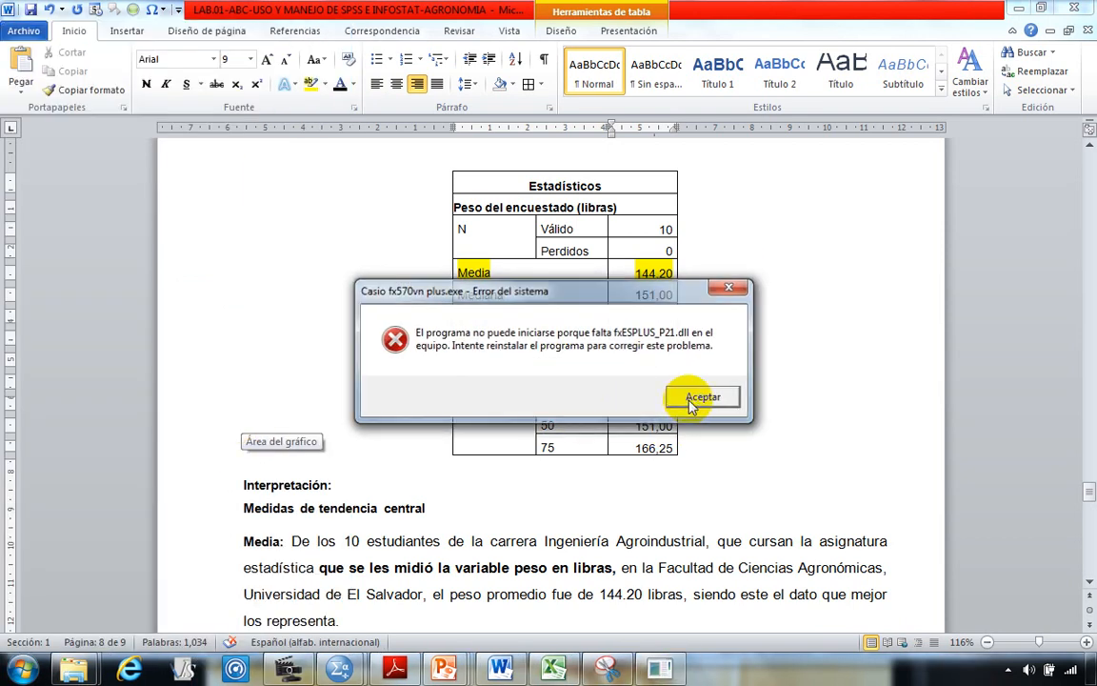
click(692, 404)
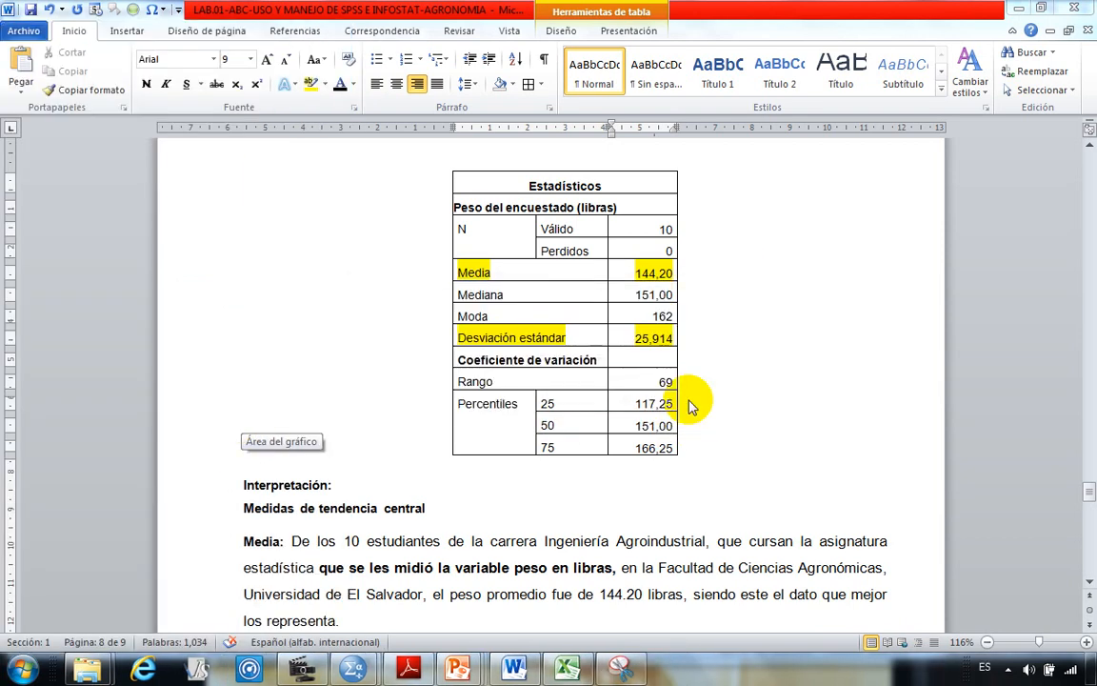
Step: Minimize all the open Word, SPSS, PowerPoint, Excel and folder windows to reach the desktop
click(1018, 11)
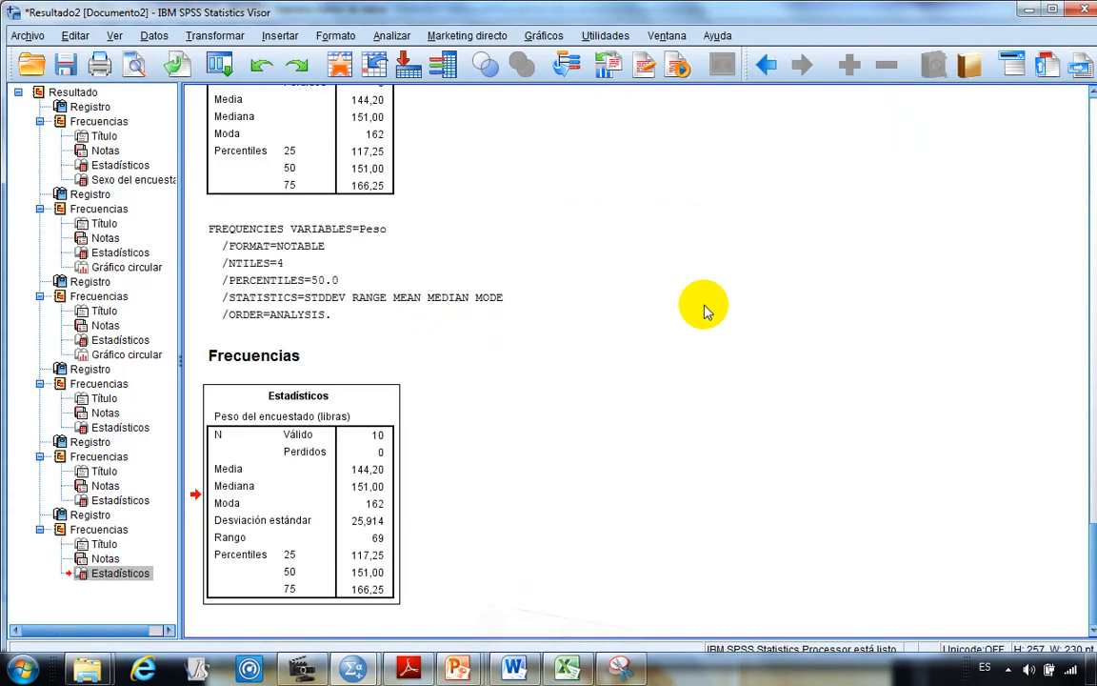
click(1015, 11)
click(1018, 10)
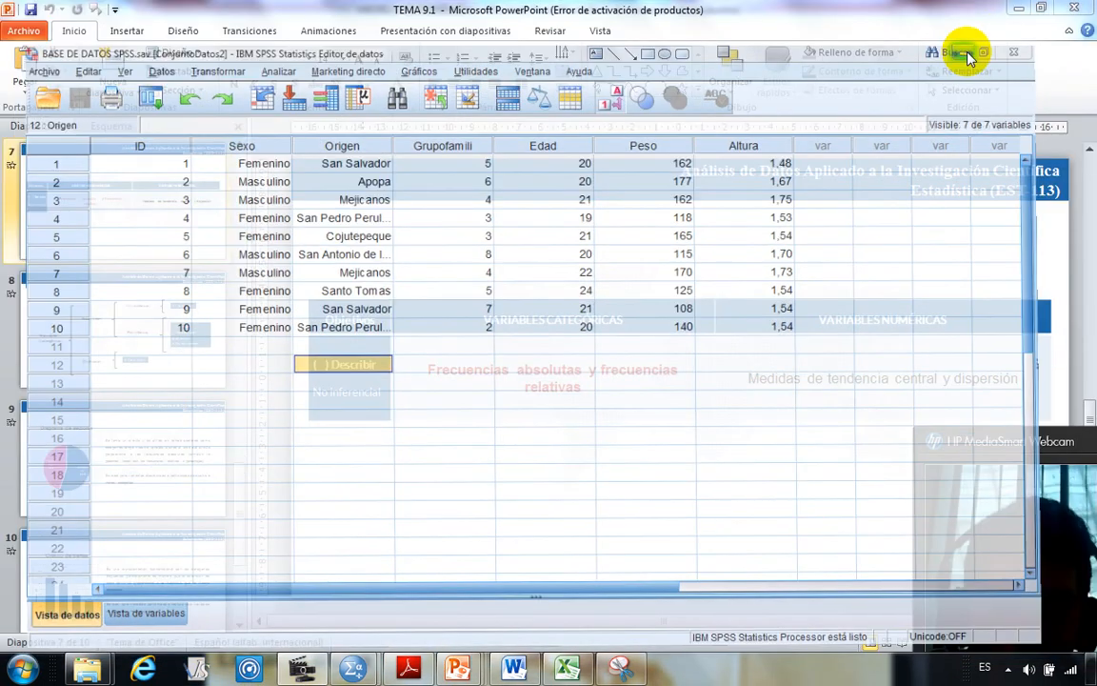
click(1018, 10)
click(1016, 12)
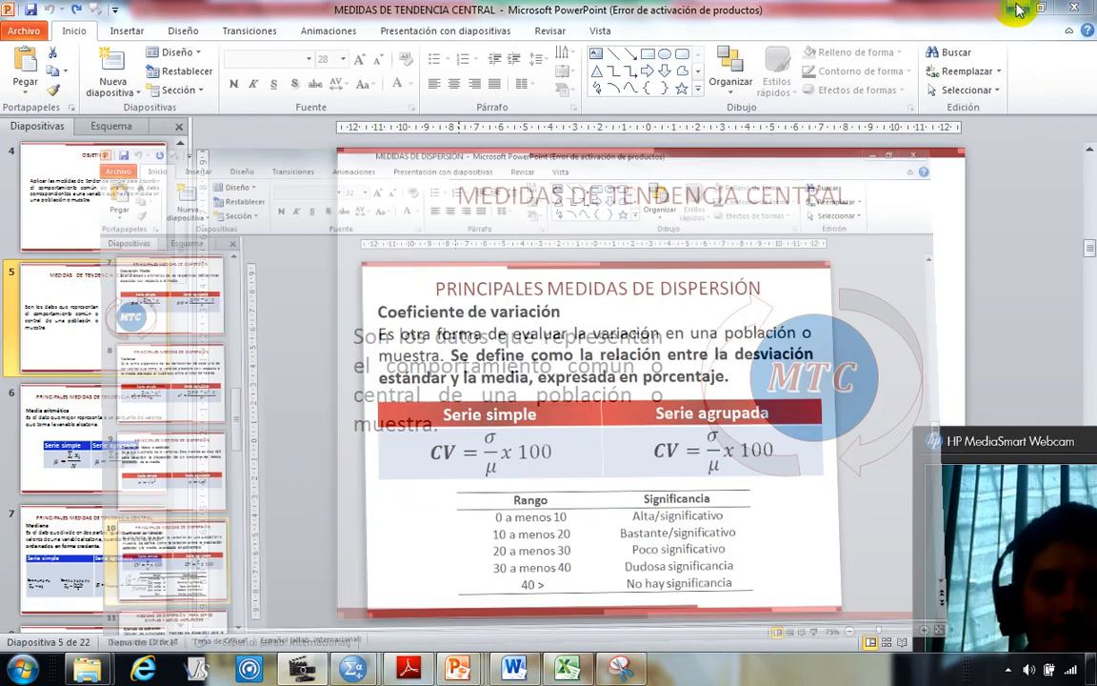
click(1015, 12)
click(1016, 11)
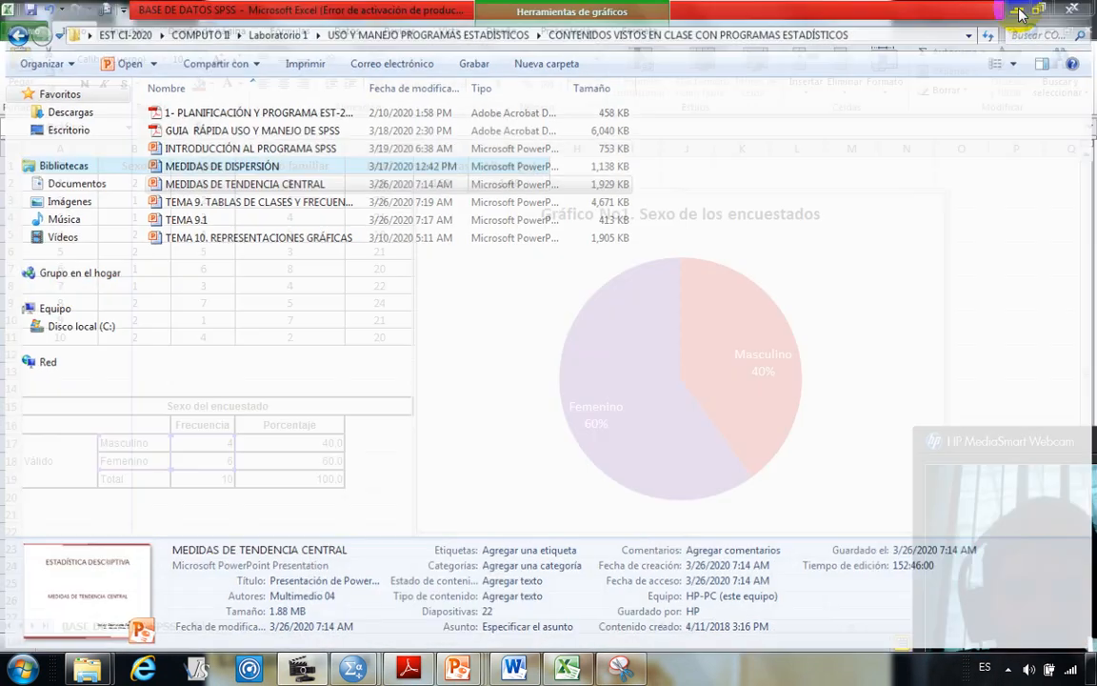
click(1018, 11)
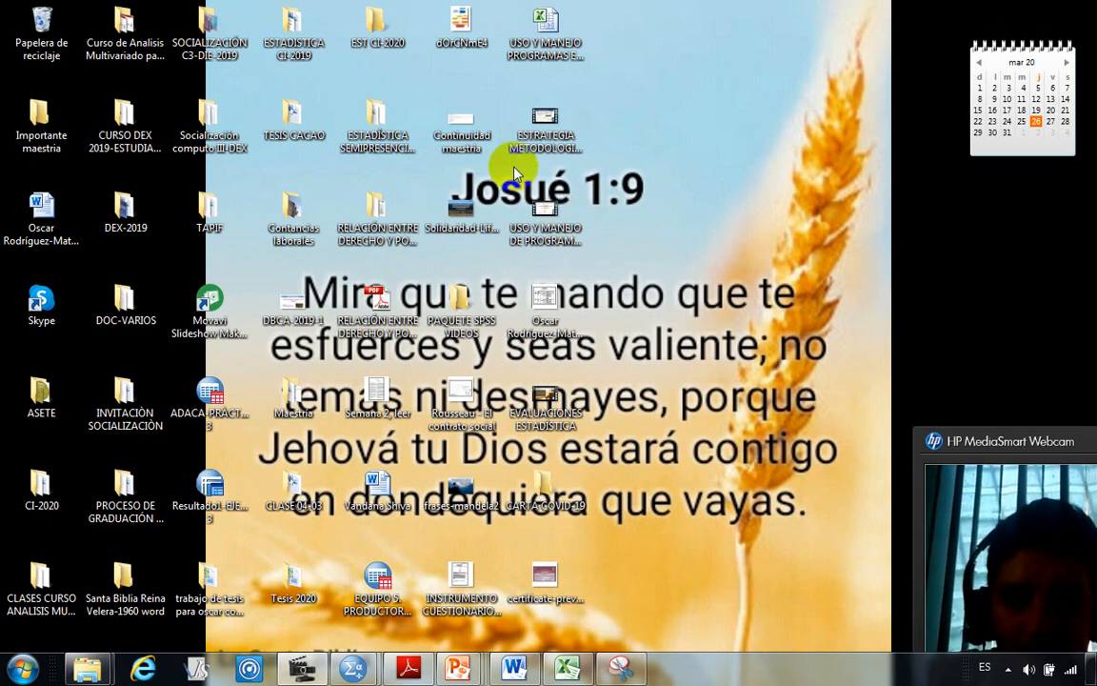
Step: Launch the Vn-570MS(1) calculator from the Contenidos folder of COMPUTO I inside EST CI-2020
double_click(381, 19)
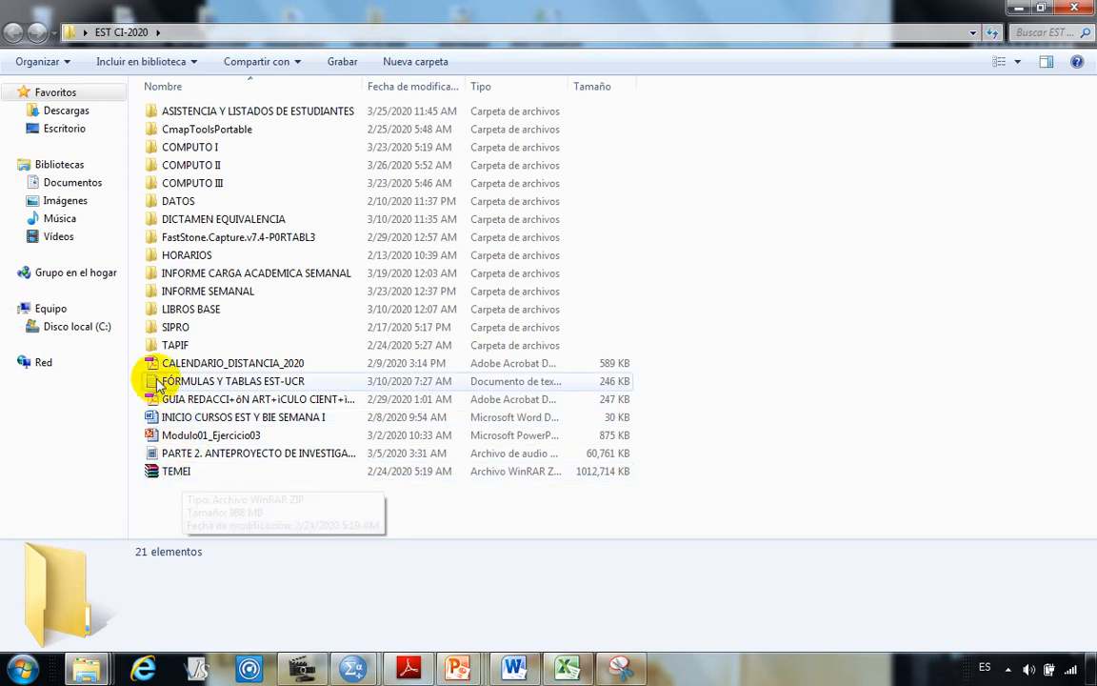
double_click(240, 149)
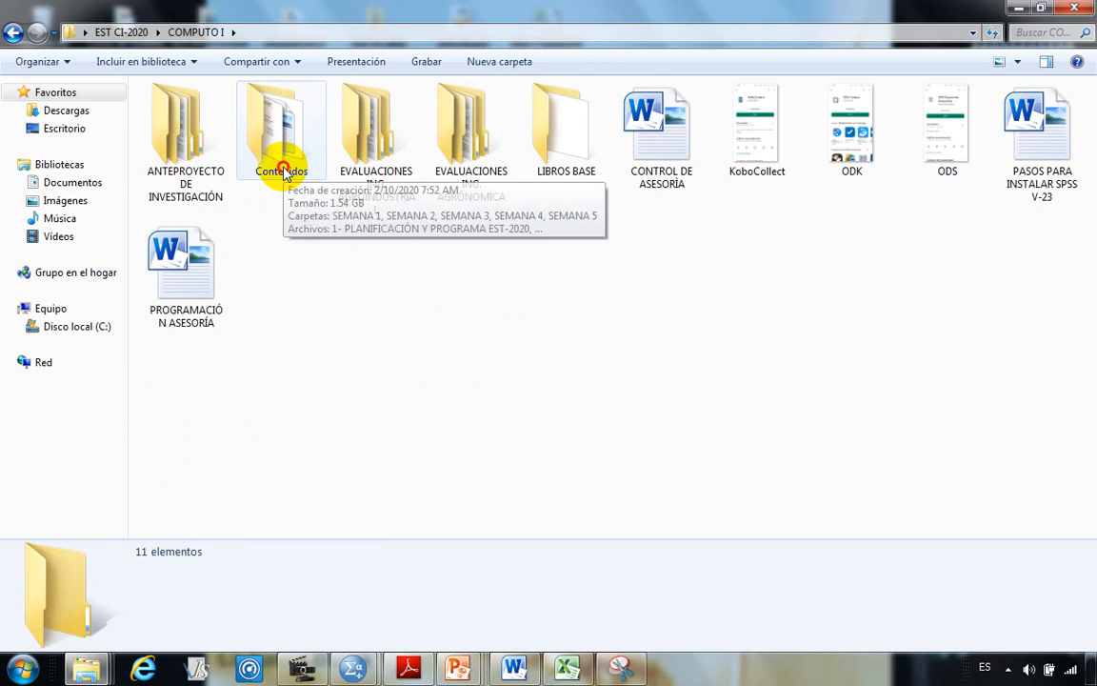
double_click(282, 169)
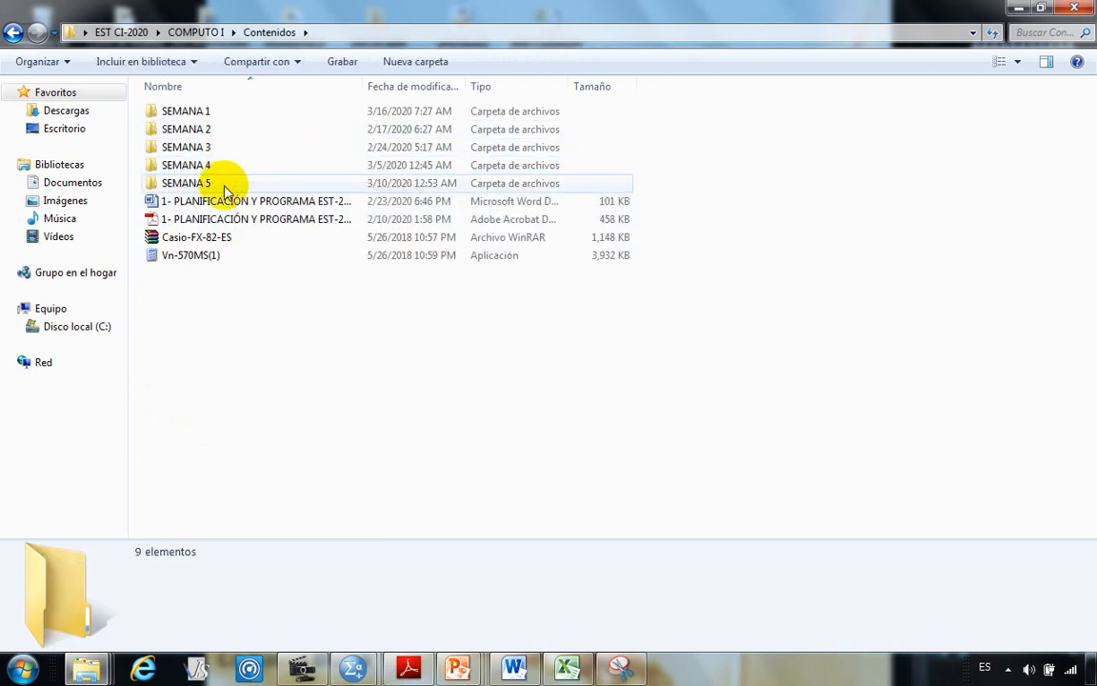
click(211, 254)
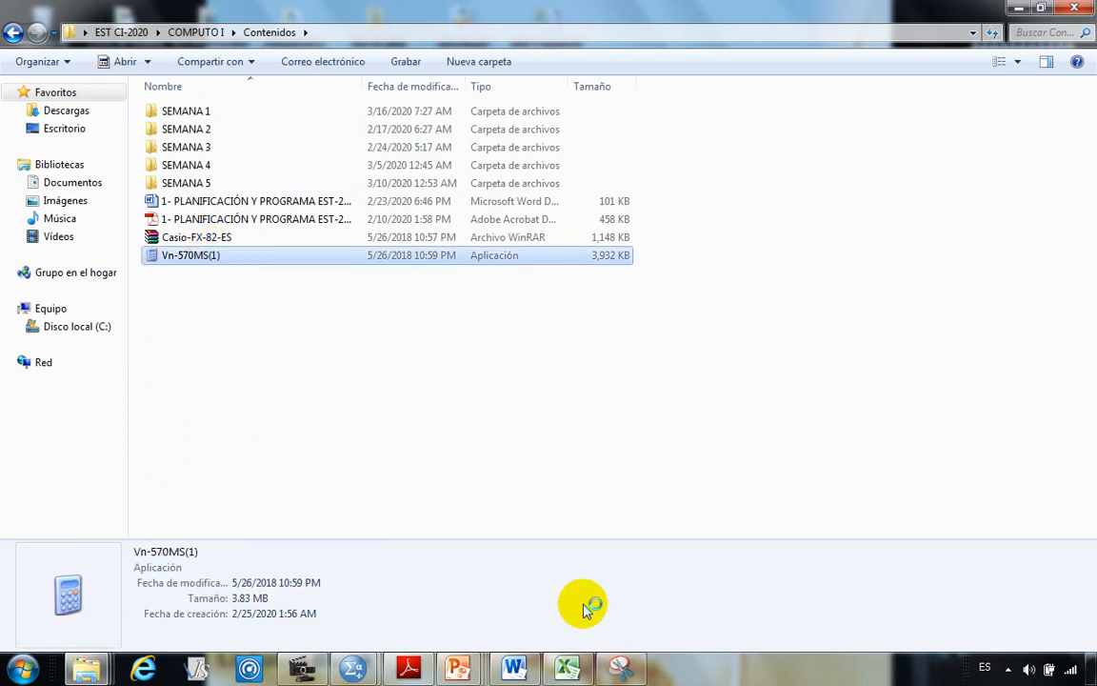
Step: Bring the Word lab document back up and place the Vn-570MS calculator beside the Estadísticos table
click(596, 350)
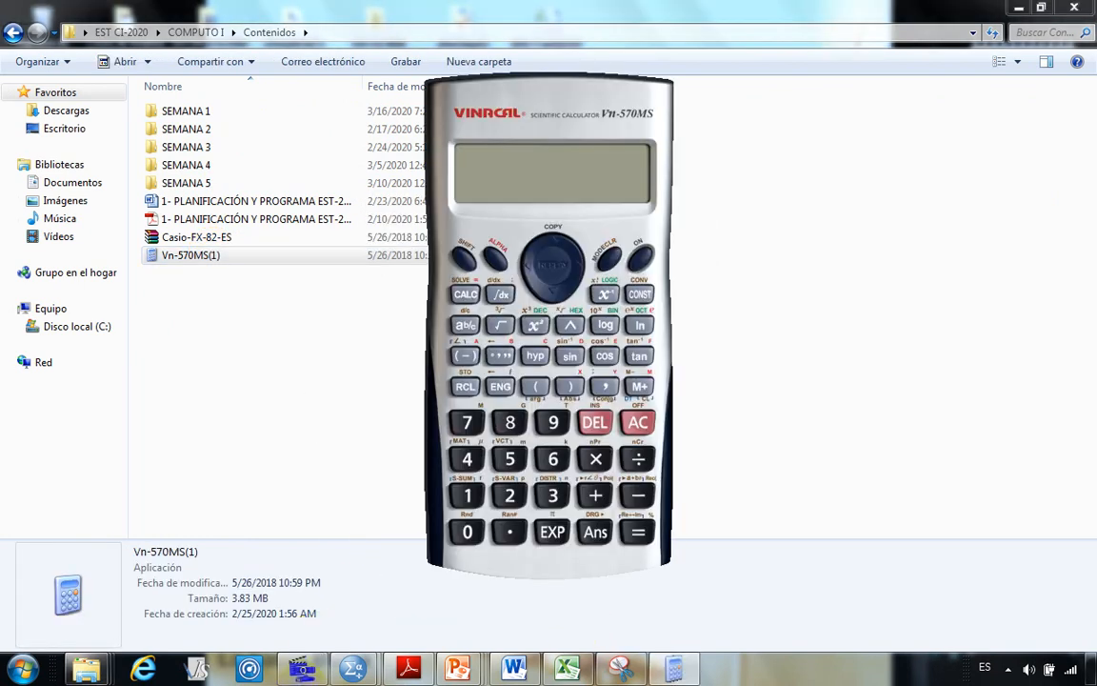
click(515, 674)
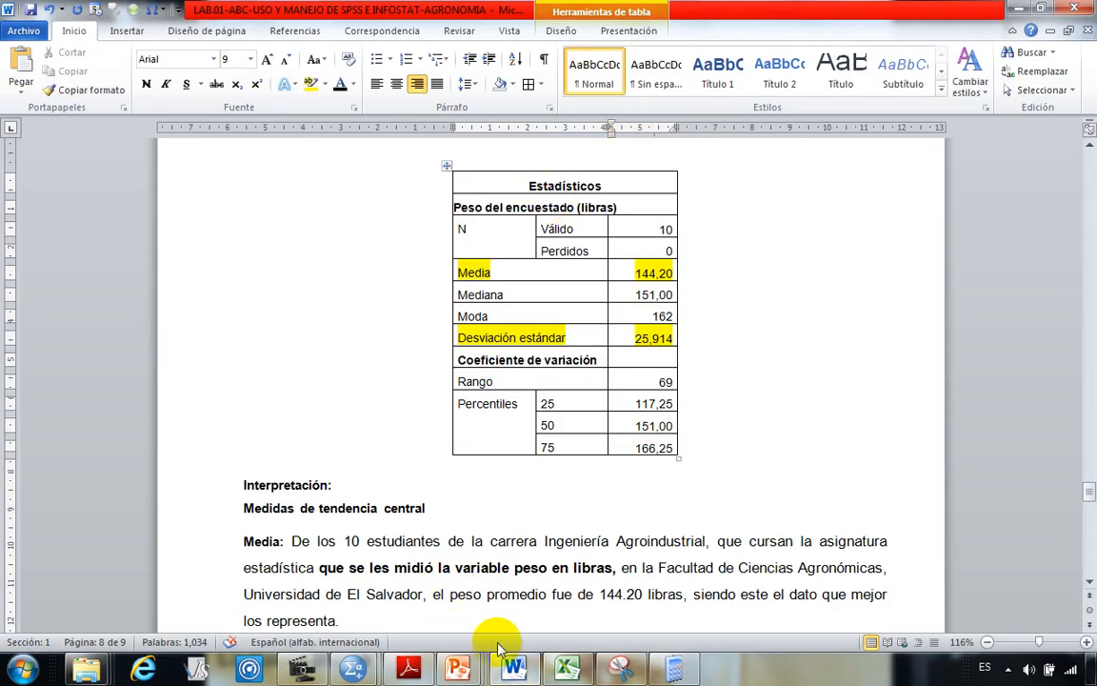
click(661, 656)
drag(592, 128, 180, 112)
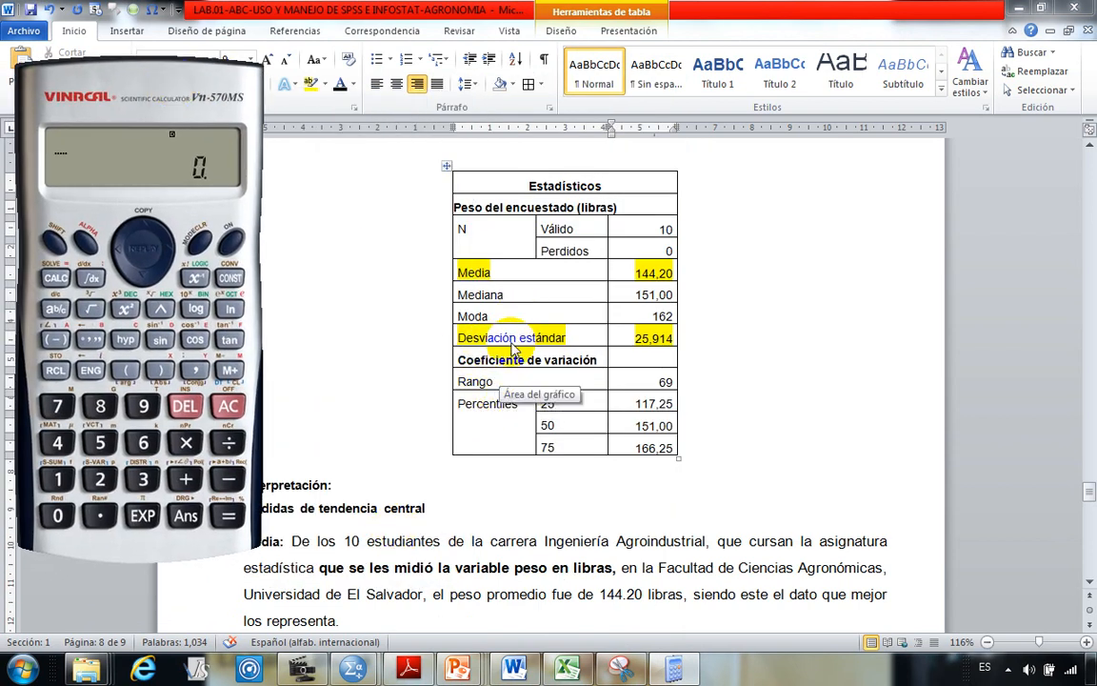
Step: Divide the standard deviation 25.914 by the mean 144.2 on the calculator
click(105, 484)
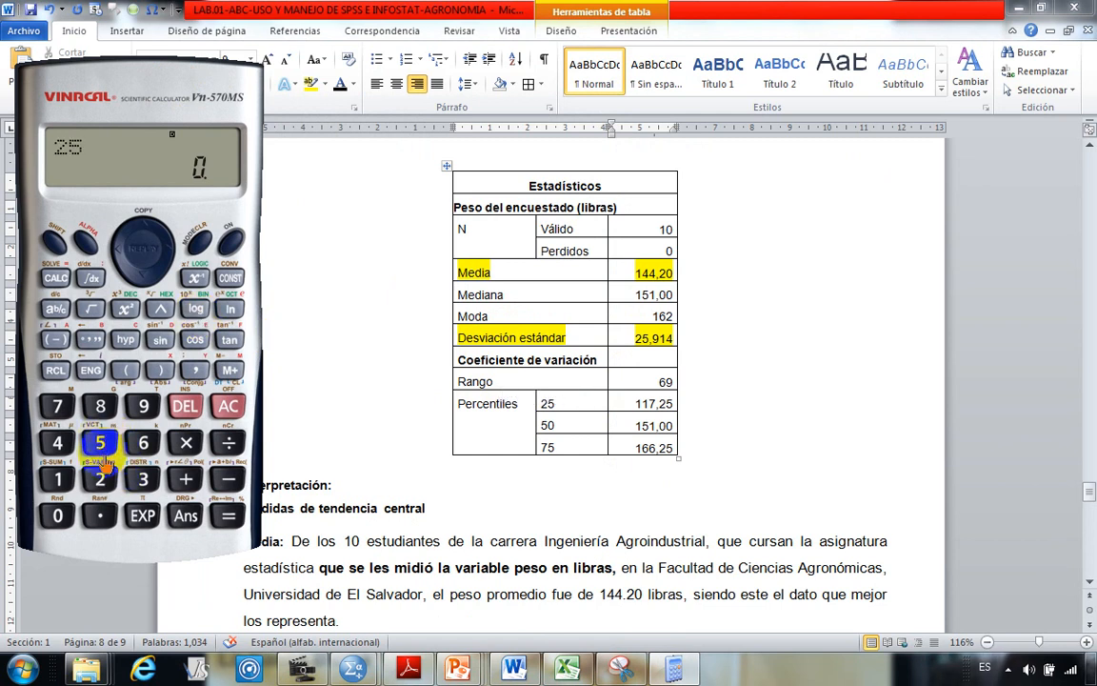
click(100, 519)
click(93, 340)
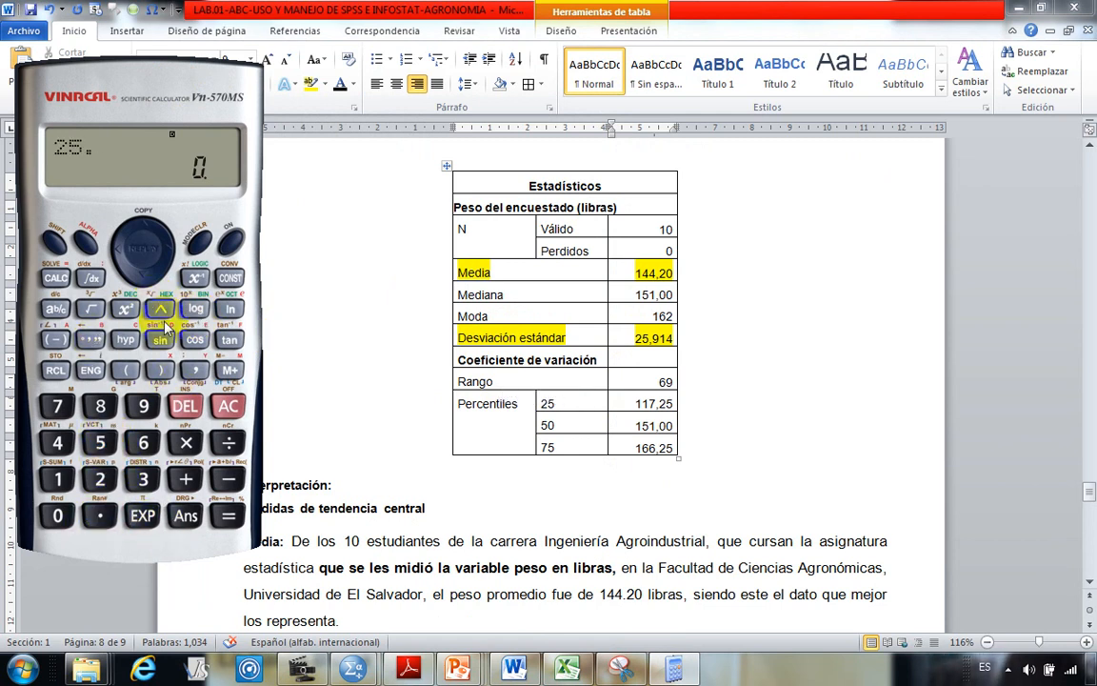
click(143, 407)
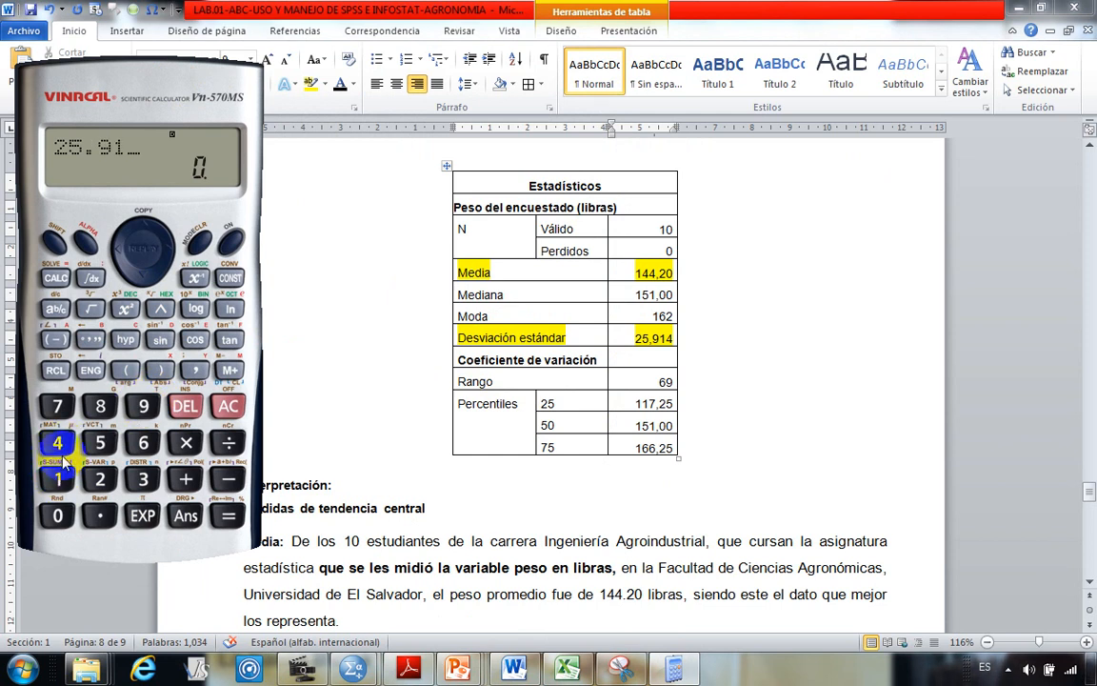
click(57, 444)
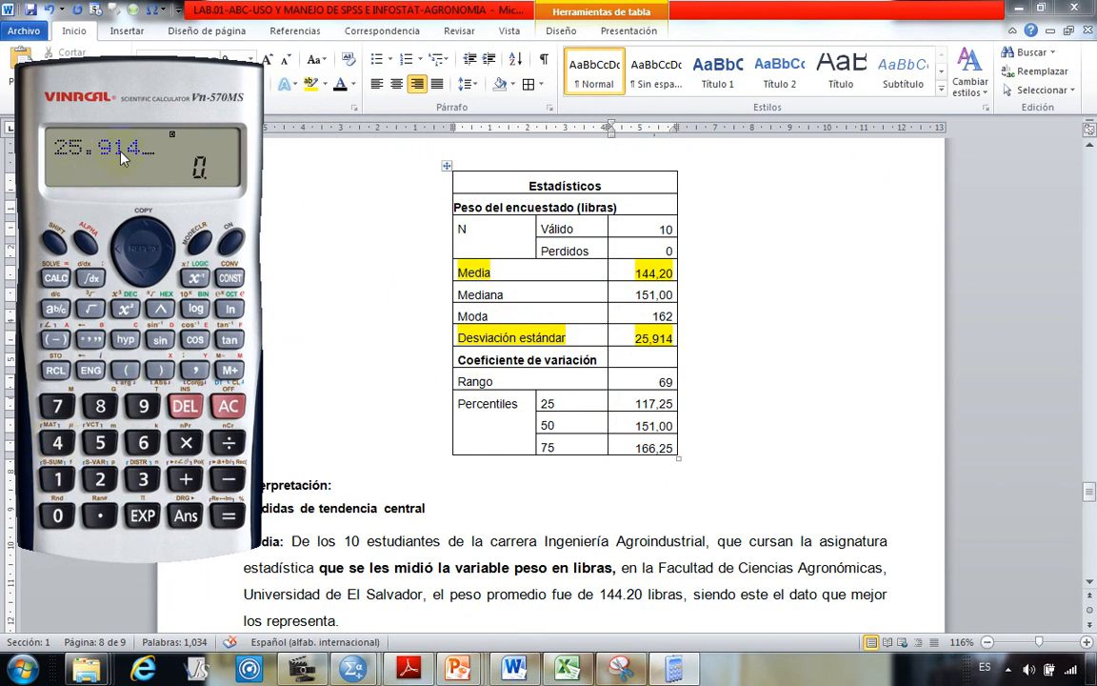
click(227, 443)
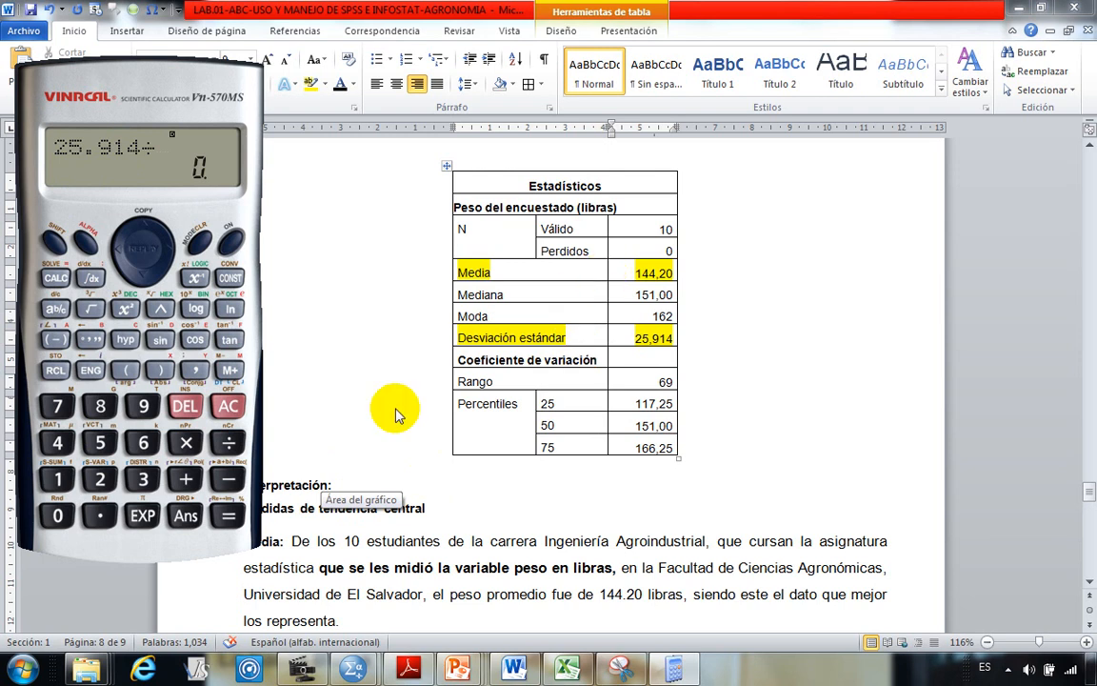
click(54, 483)
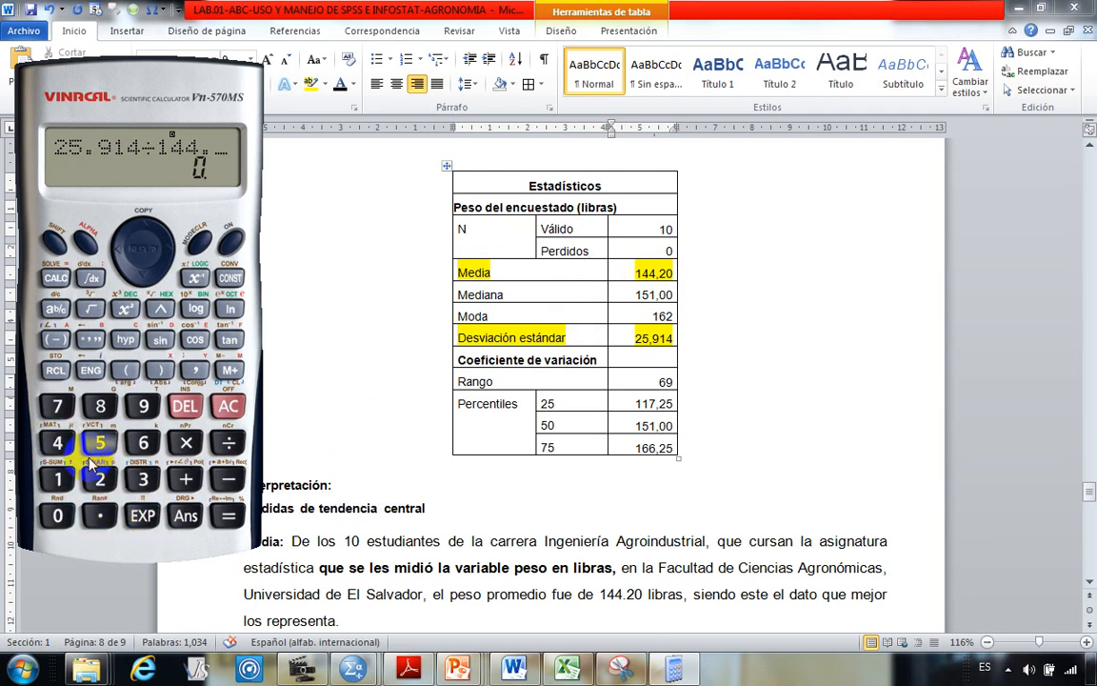
click(98, 481)
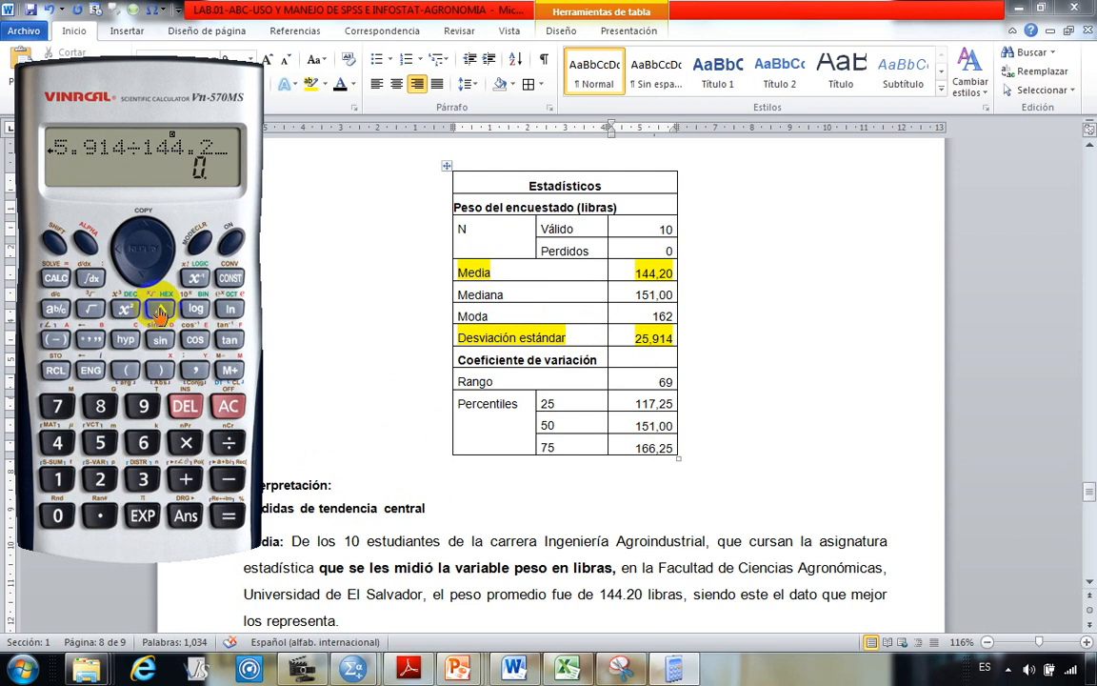
click(228, 519)
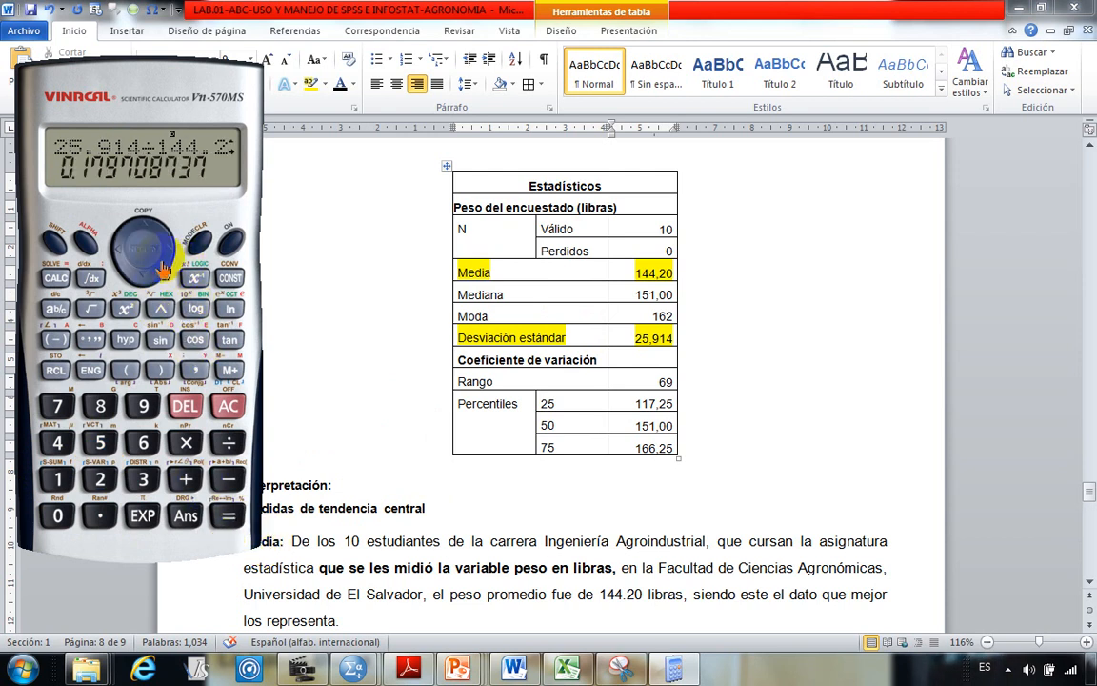
Step: Multiply the quotient by 100 on the calculator to express the coefficient of variation as a percentage
click(186, 443)
click(57, 479)
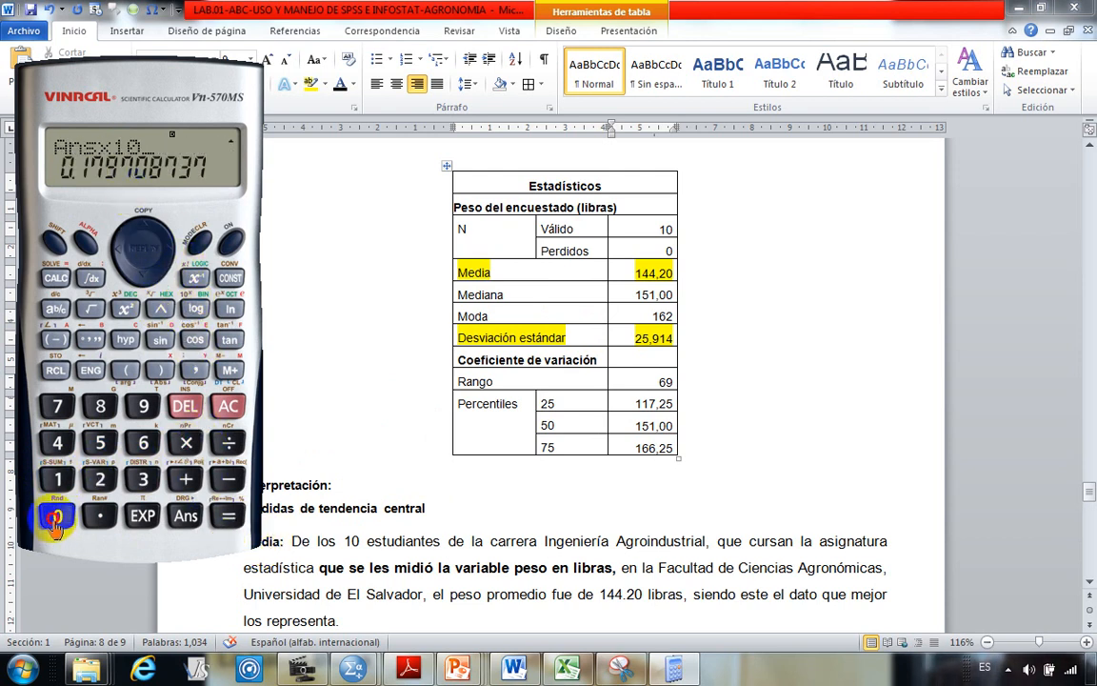
click(55, 519)
click(228, 516)
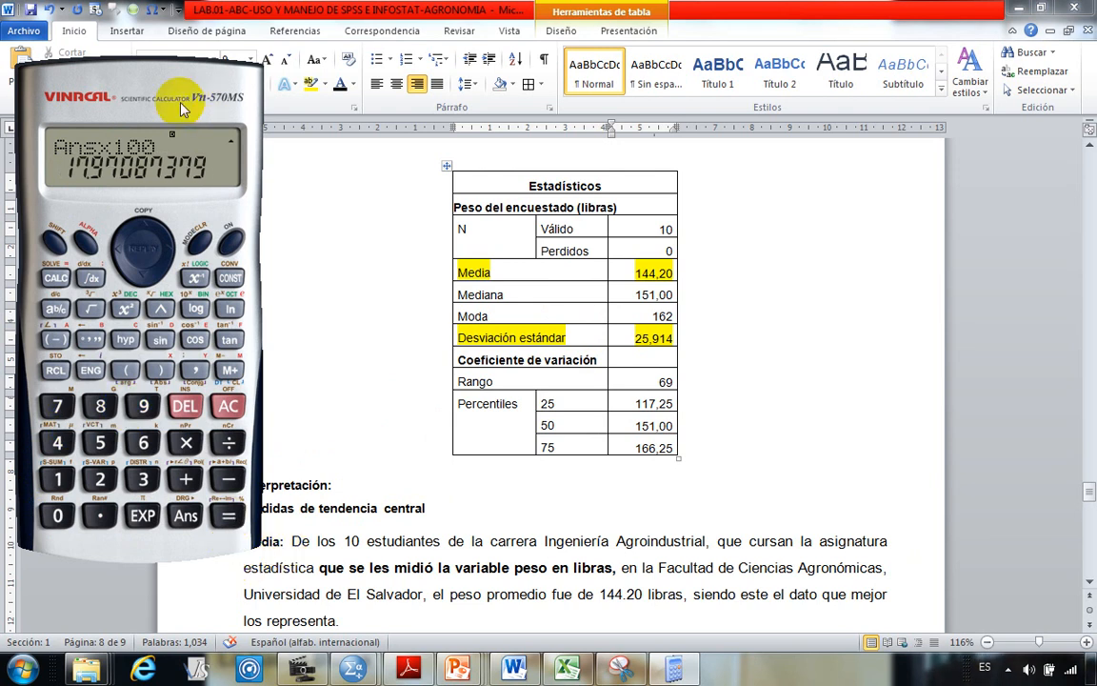
Step: Enter 17.97 as the Coeficiente de variación value, with the Word window reduced beside the relocated calculator
drag(184, 109, 947, 138)
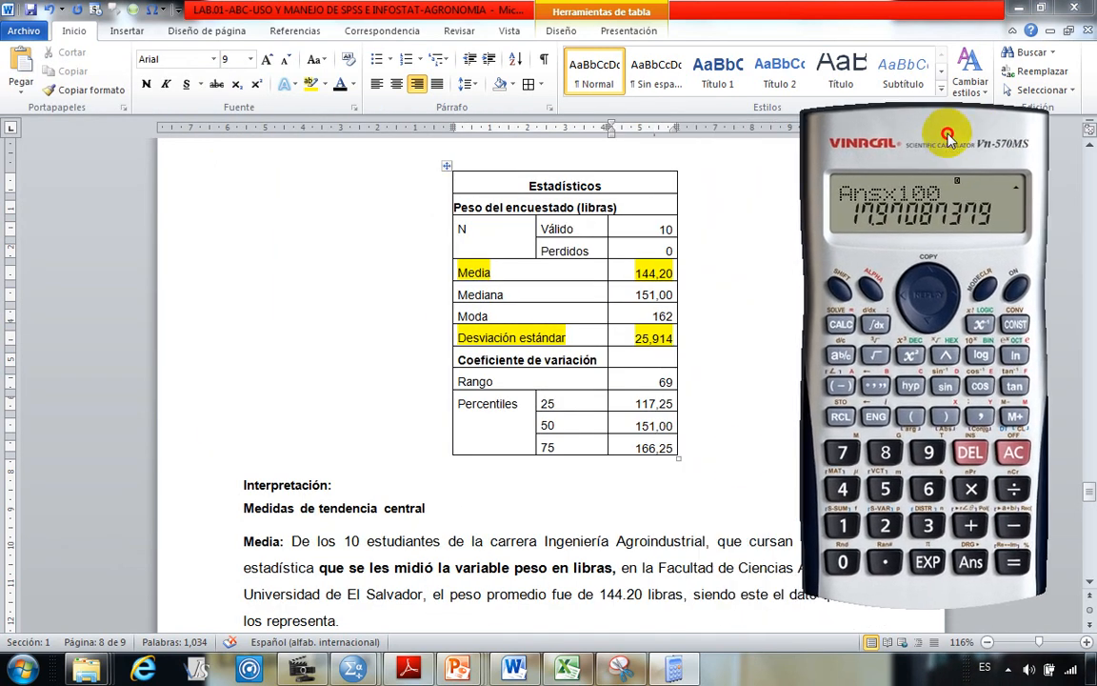
click(647, 367)
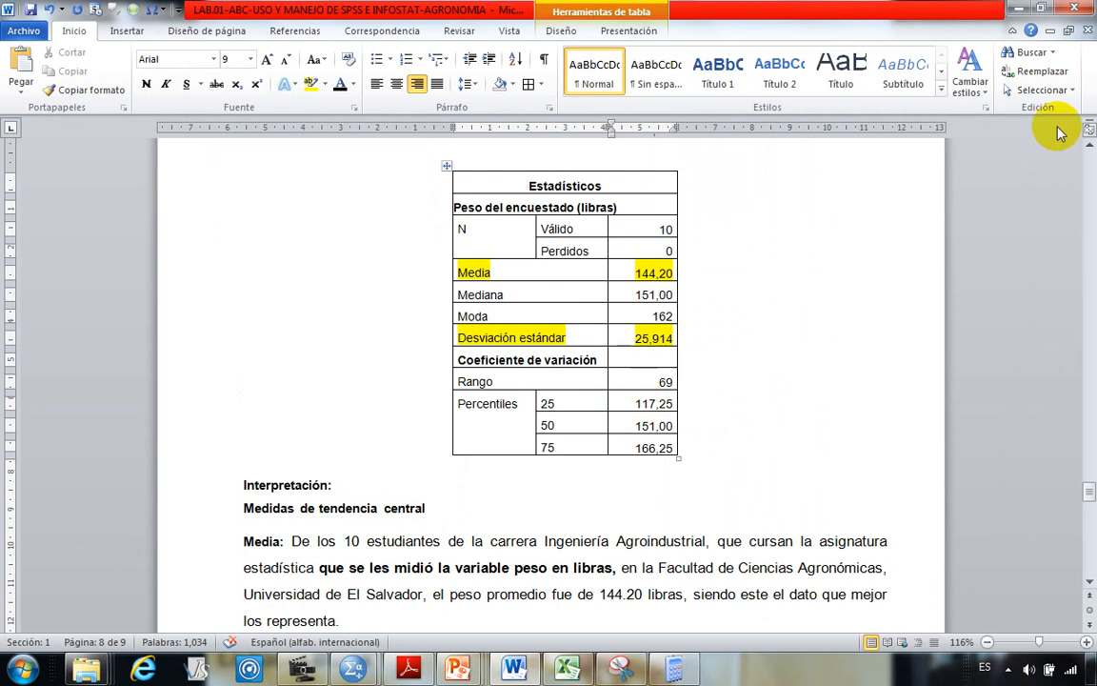
click(1043, 9)
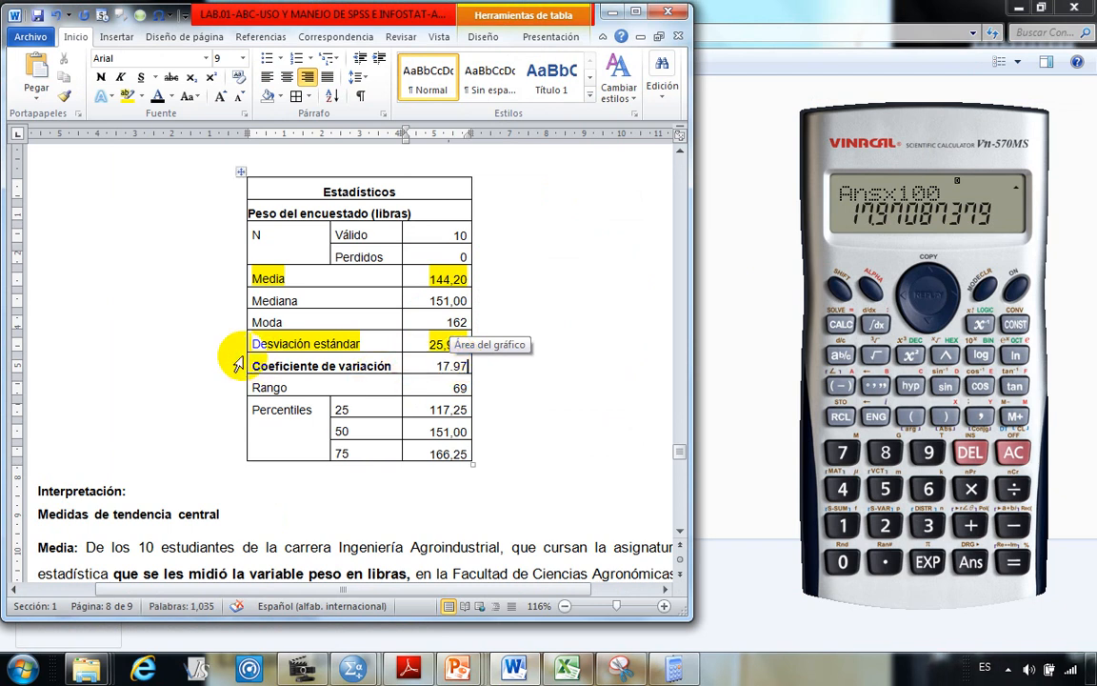
Step: Highlight the Coeficiente de variación row and its value in blue, and return the Word window to full size
drag(245, 362, 497, 357)
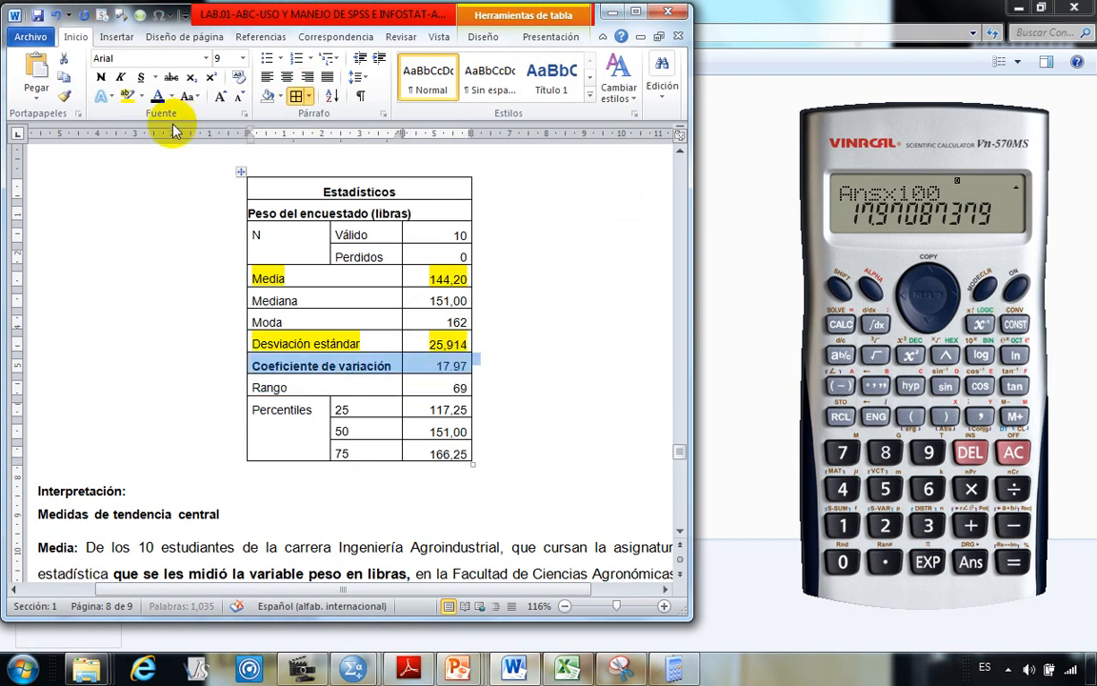
click(141, 97)
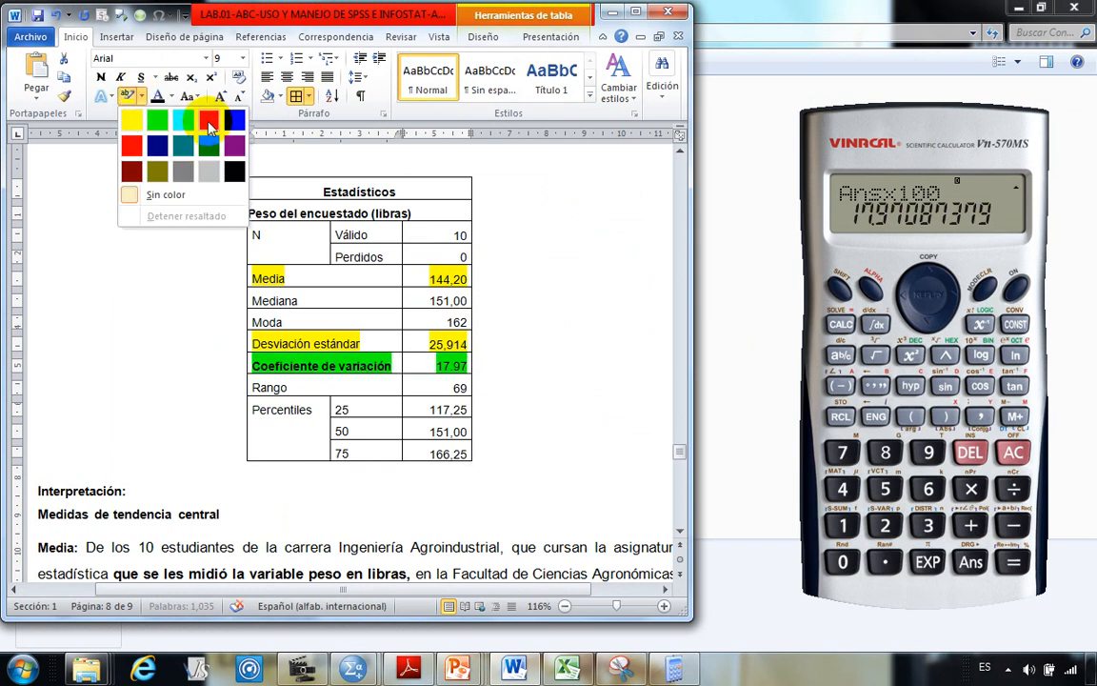
click(218, 155)
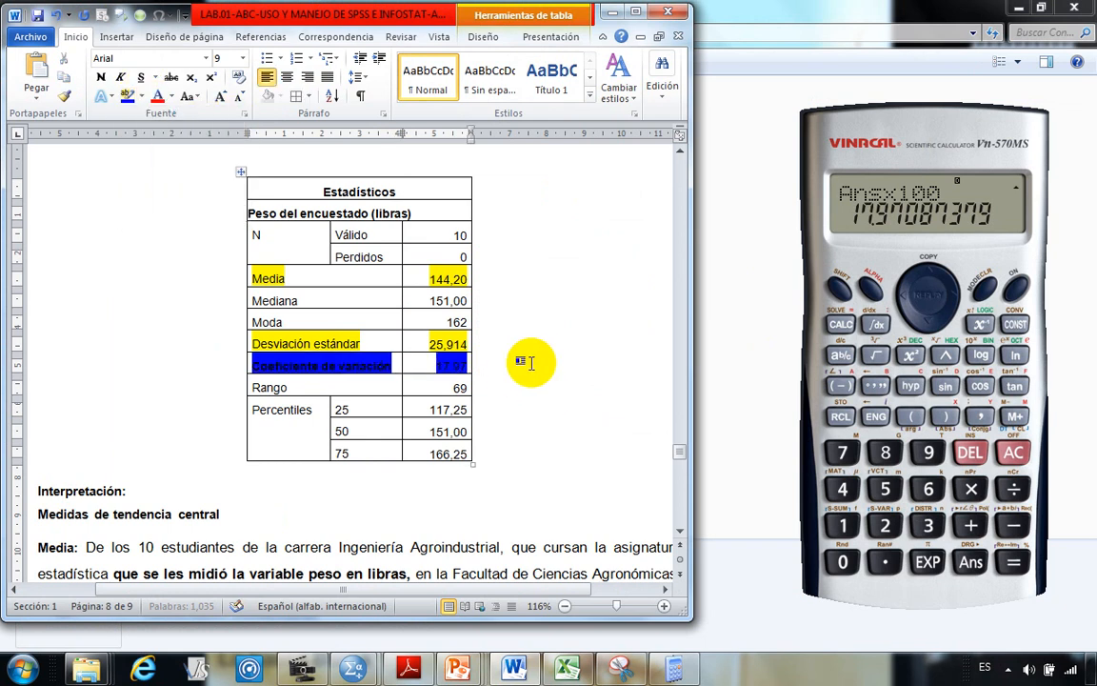
click(534, 360)
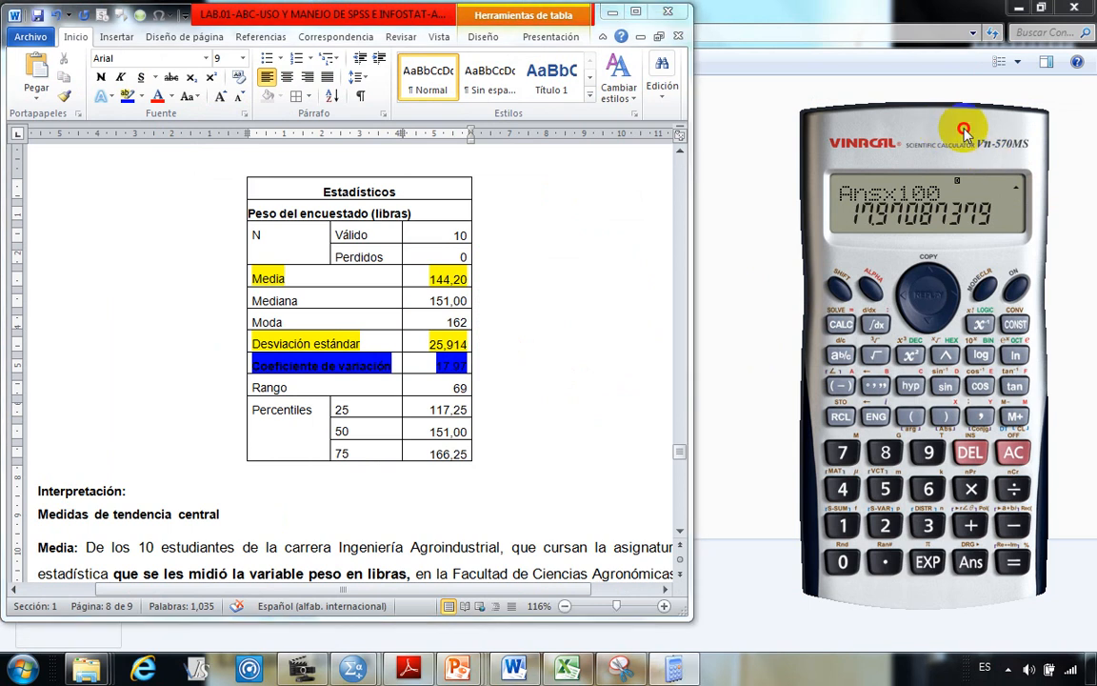
double_click(572, 13)
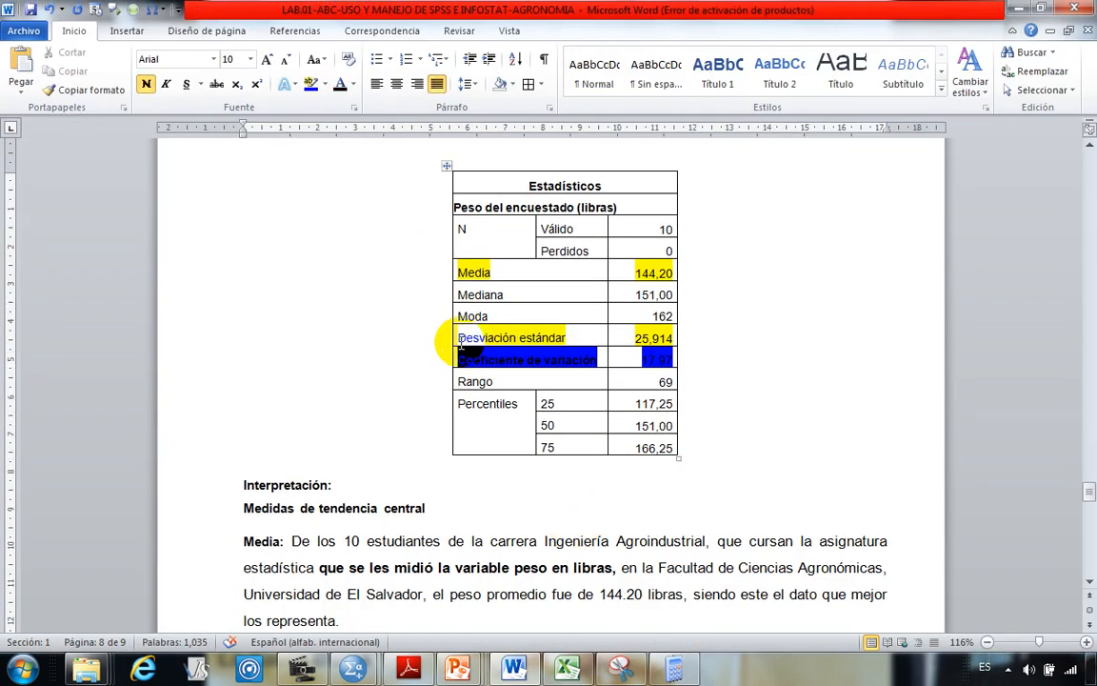
mouse_move(457, 339)
mouse_down()
mouse_move(544, 360)
mouse_move(553, 377)
mouse_move(692, 379)
mouse_up()
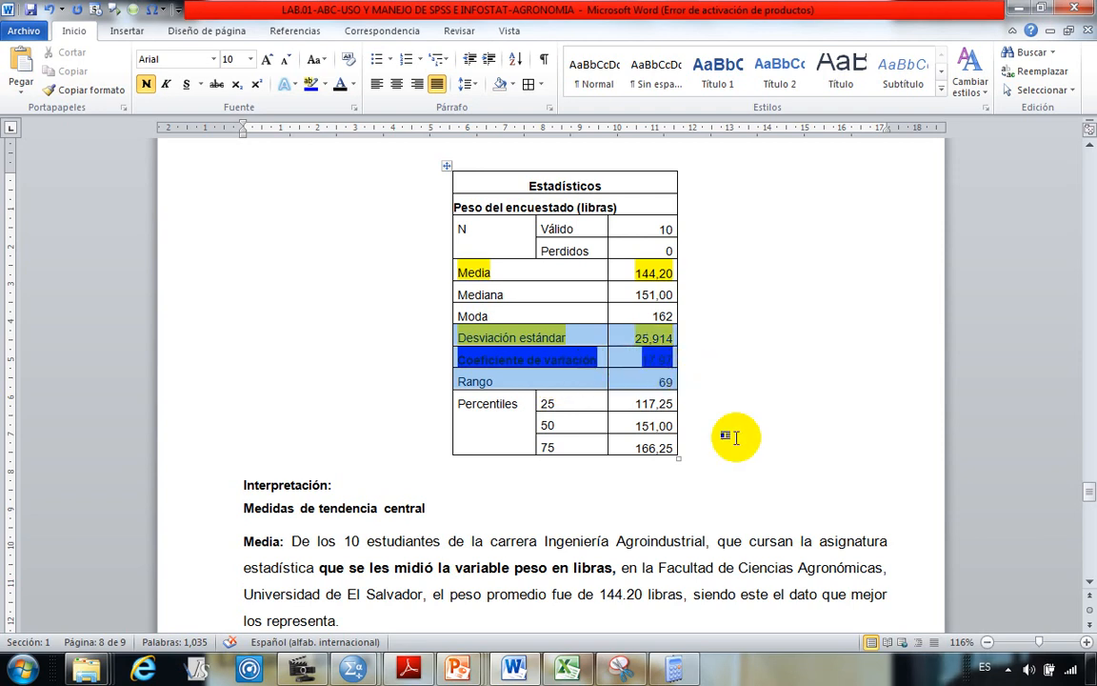
click(735, 439)
click(563, 340)
click(567, 358)
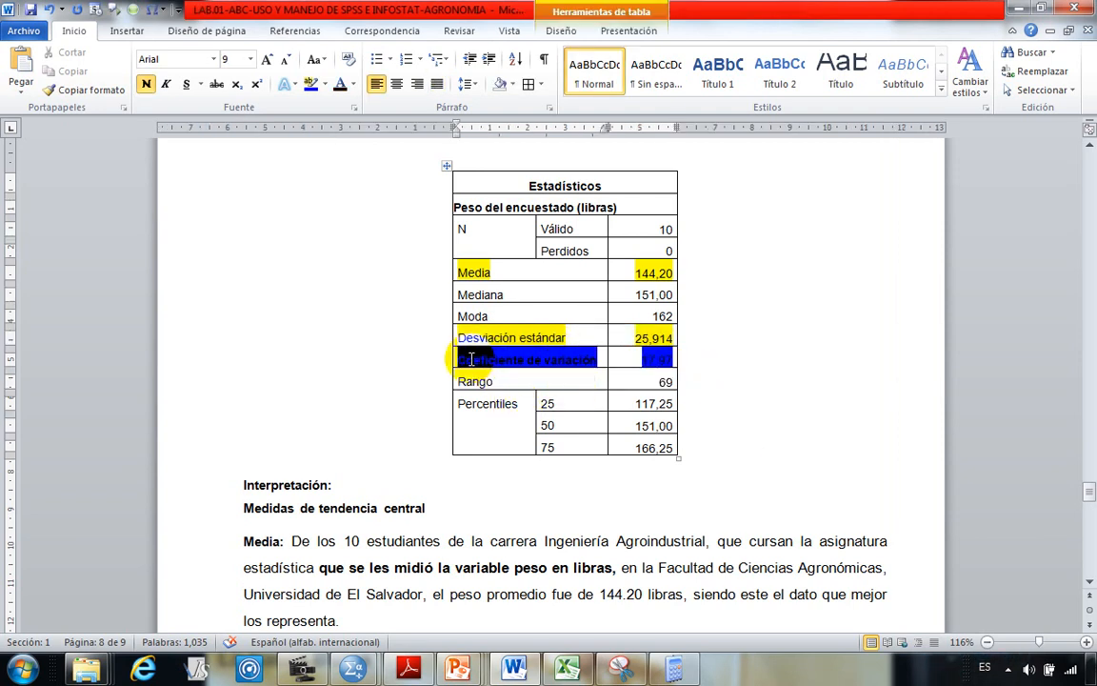
click(250, 462)
Step: Insert blank lines above the Medidas de dispersión heading to push it onto page 9
scroll(264, 464, down, 3)
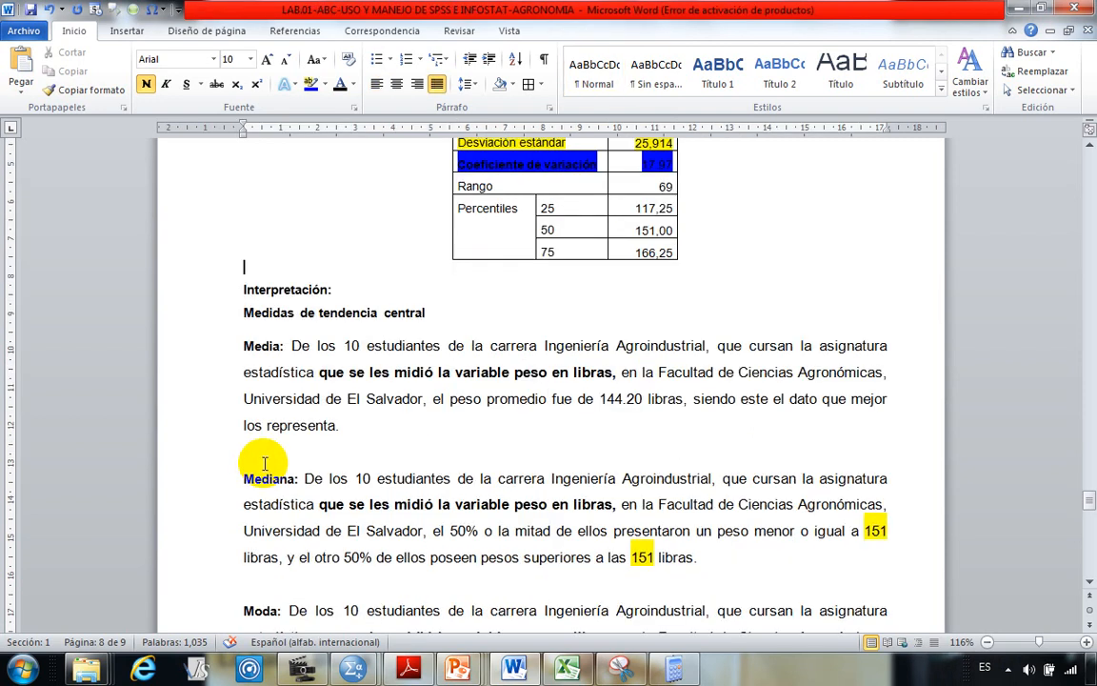
scroll(265, 463, up, 2)
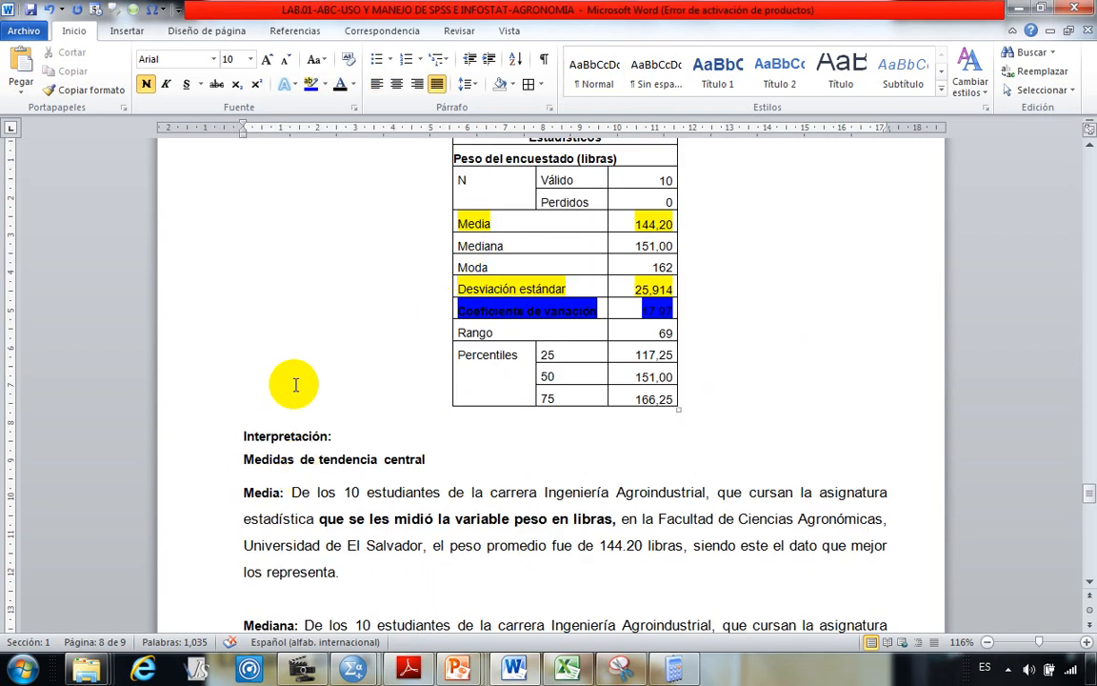
scroll(294, 381, down, 10)
click(283, 316)
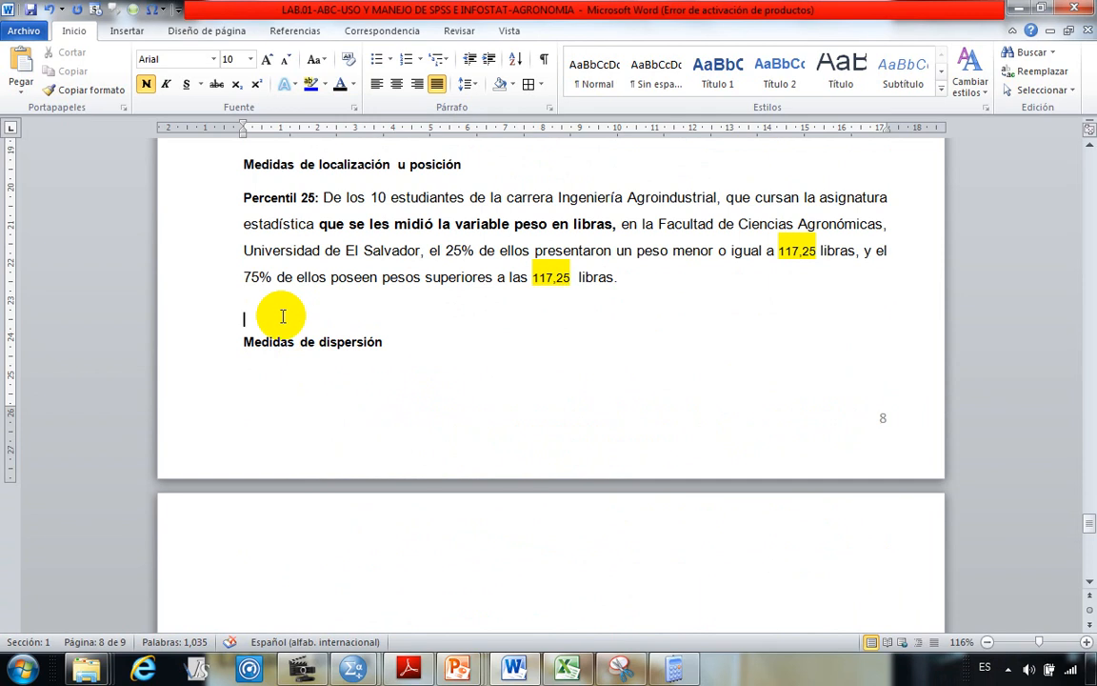
key(Return)
key(Return)
key(Return)
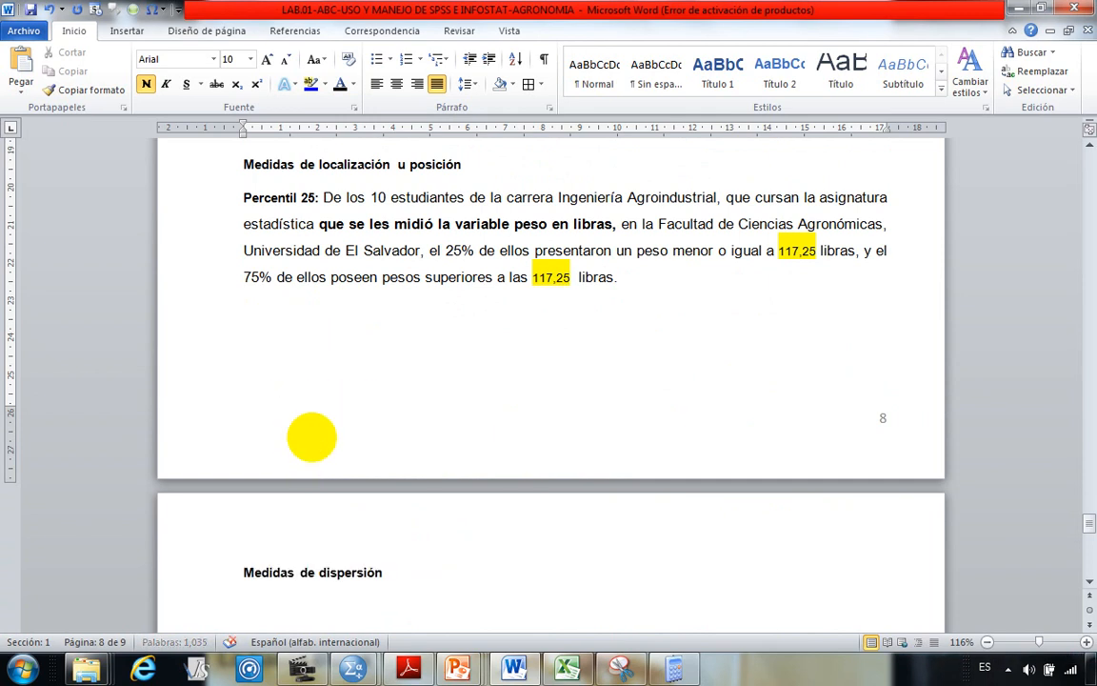
scroll(316, 490, down, 2)
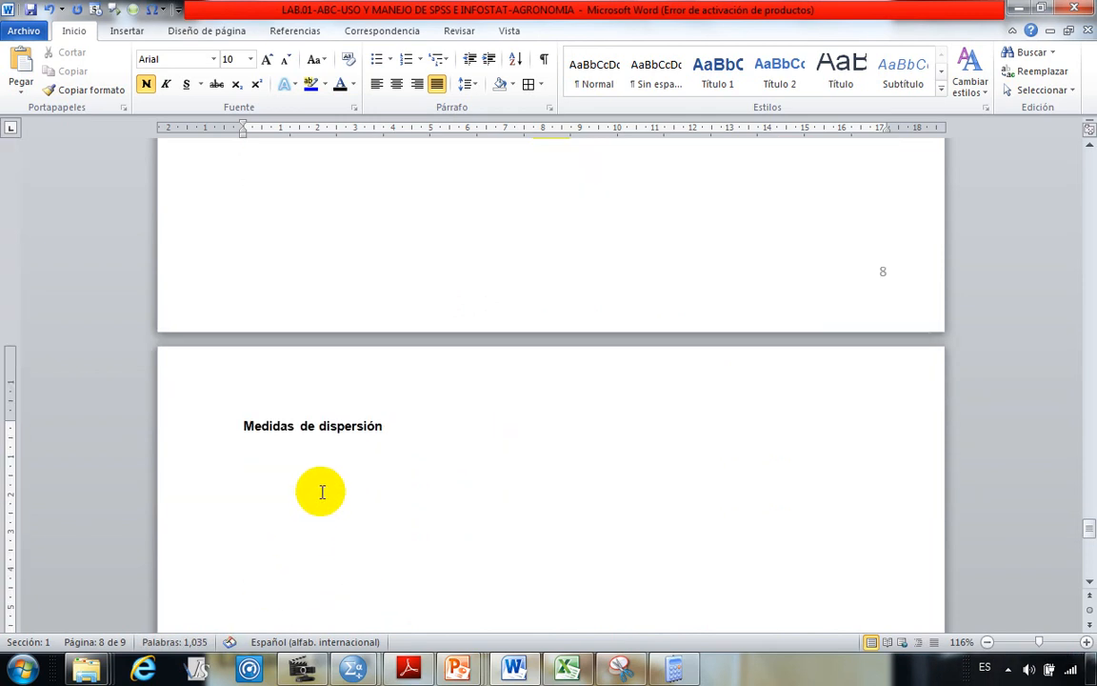
Step: Add the label "Rango:" in bold under the Medidas de dispersión heading
click(284, 460)
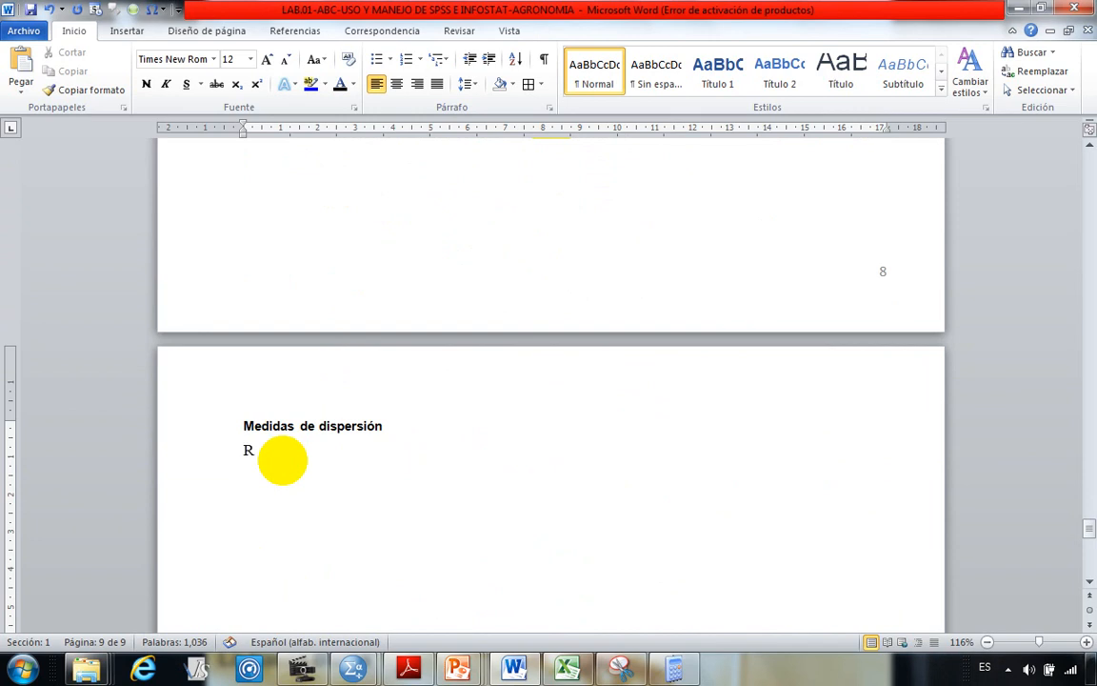
text(Rango:)
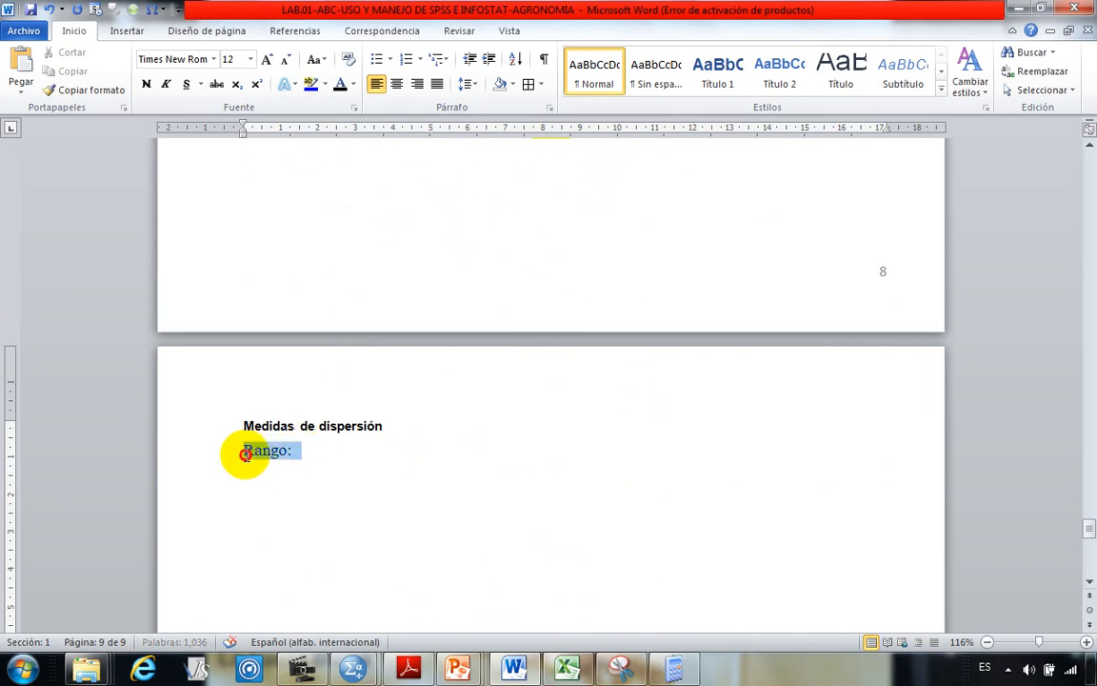
drag(297, 451, 247, 459)
key(ctrl+n)
click(318, 458)
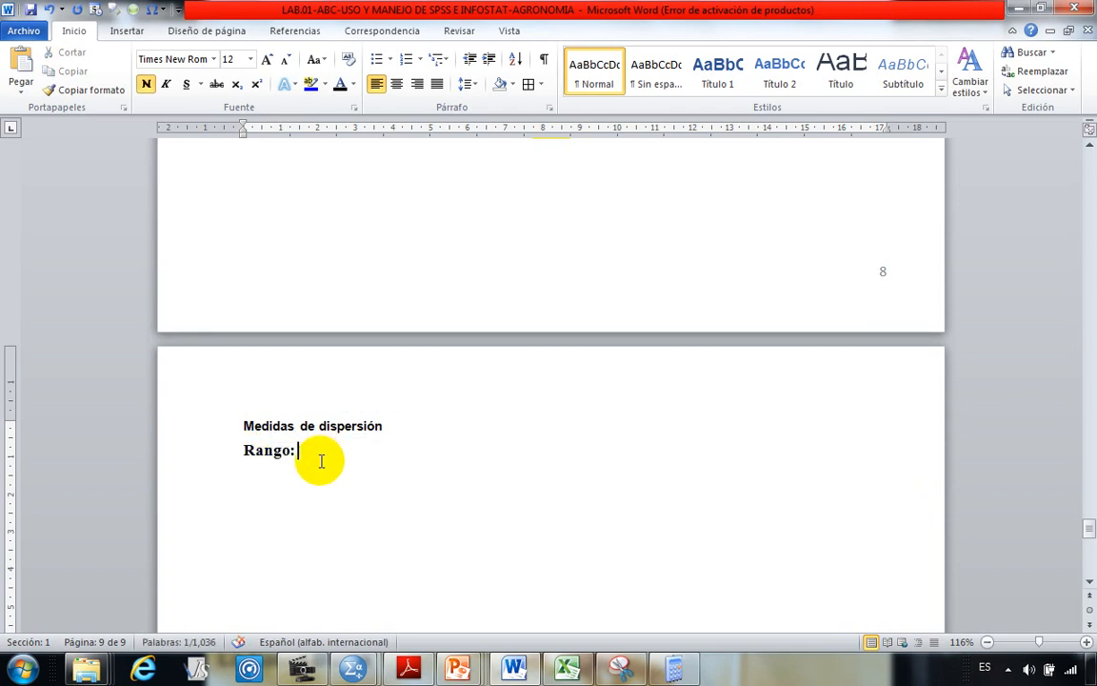
Step: Copy the text of the Media interpretation, without its label, and paste it after "Rango:"
scroll(291, 465, up, 4)
scroll(291, 465, up, 2)
scroll(427, 461, up, 3)
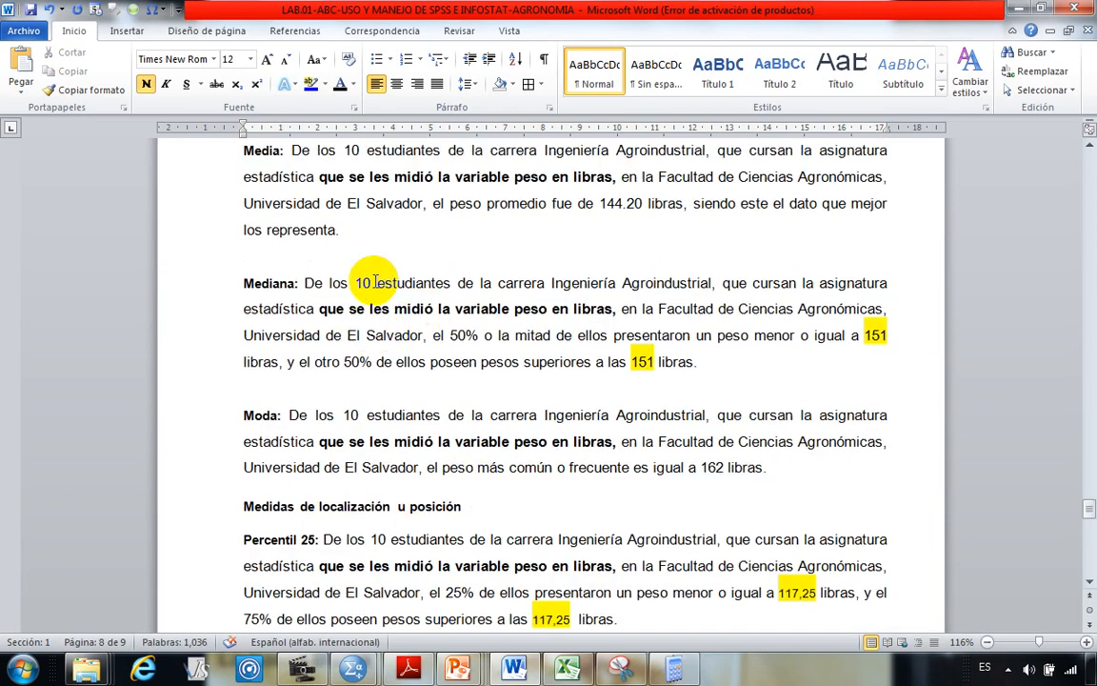
drag(291, 249, 380, 323)
key(ctrl+c)
scroll(362, 377, down, 3)
scroll(367, 374, down, 10)
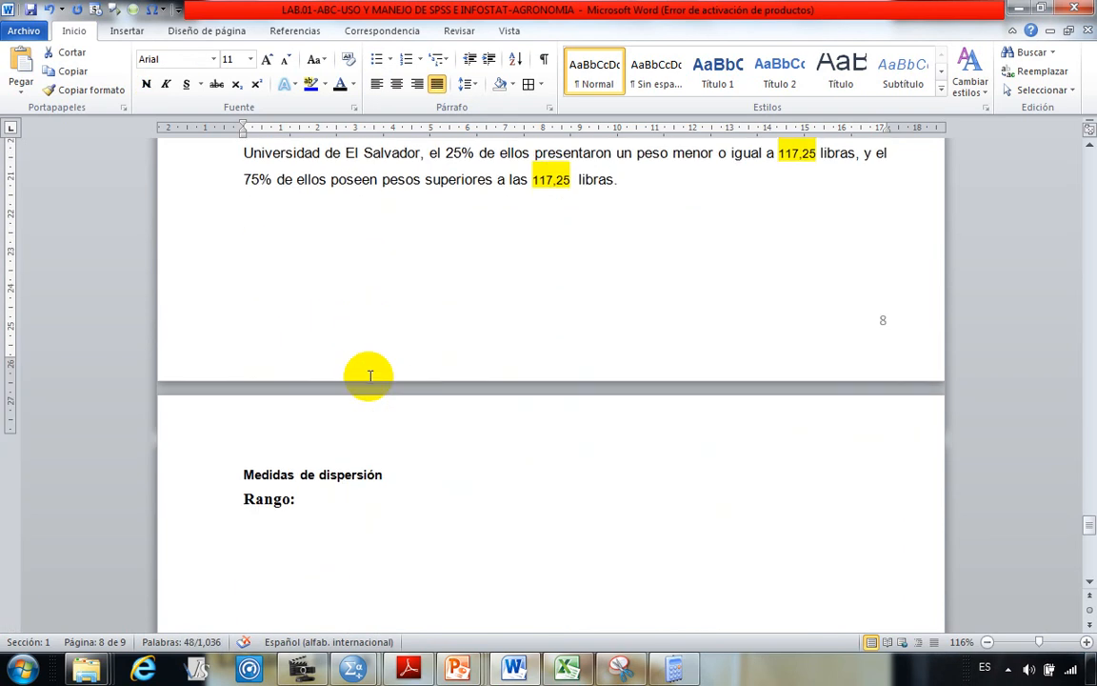
click(335, 366)
key(ctrl+v)
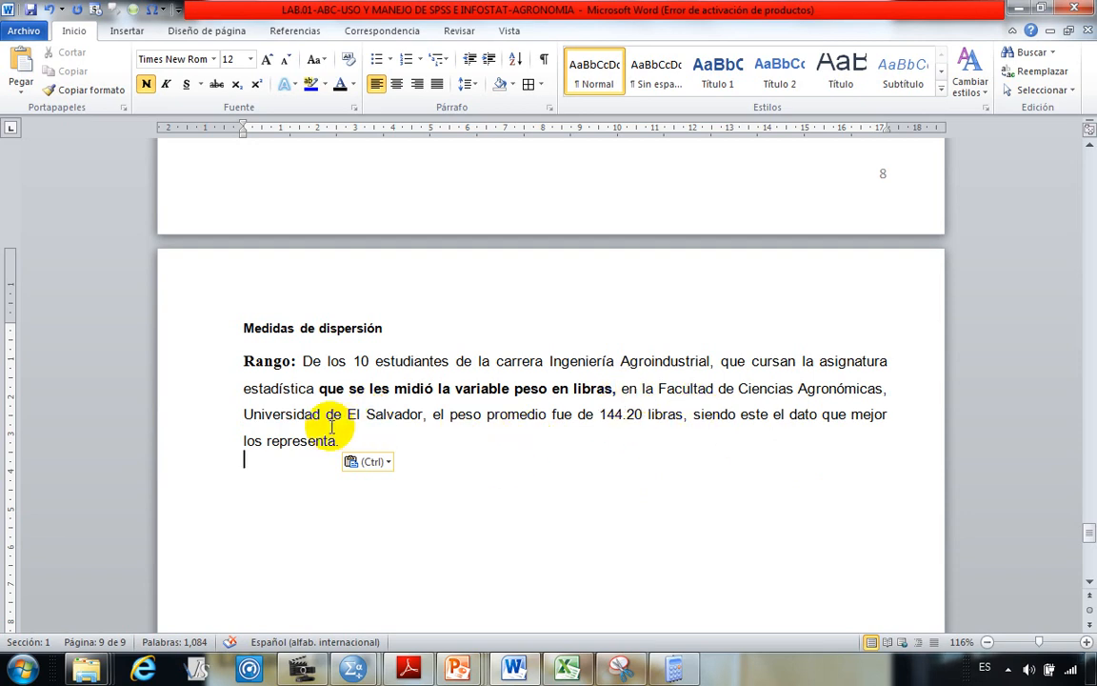
Step: Replace the average-weight ending of the Rango paragraph with "sus pesos se están alejando, desviando o dispersando en", correcting the accent in "están"
drag(433, 416, 450, 441)
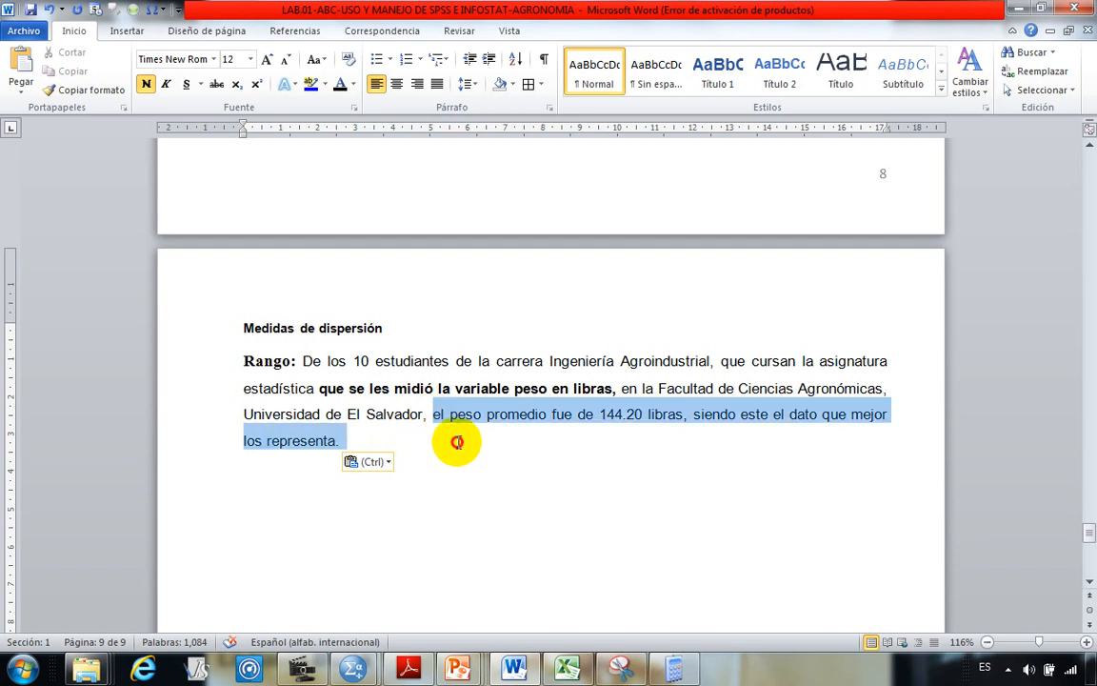
key(Delete)
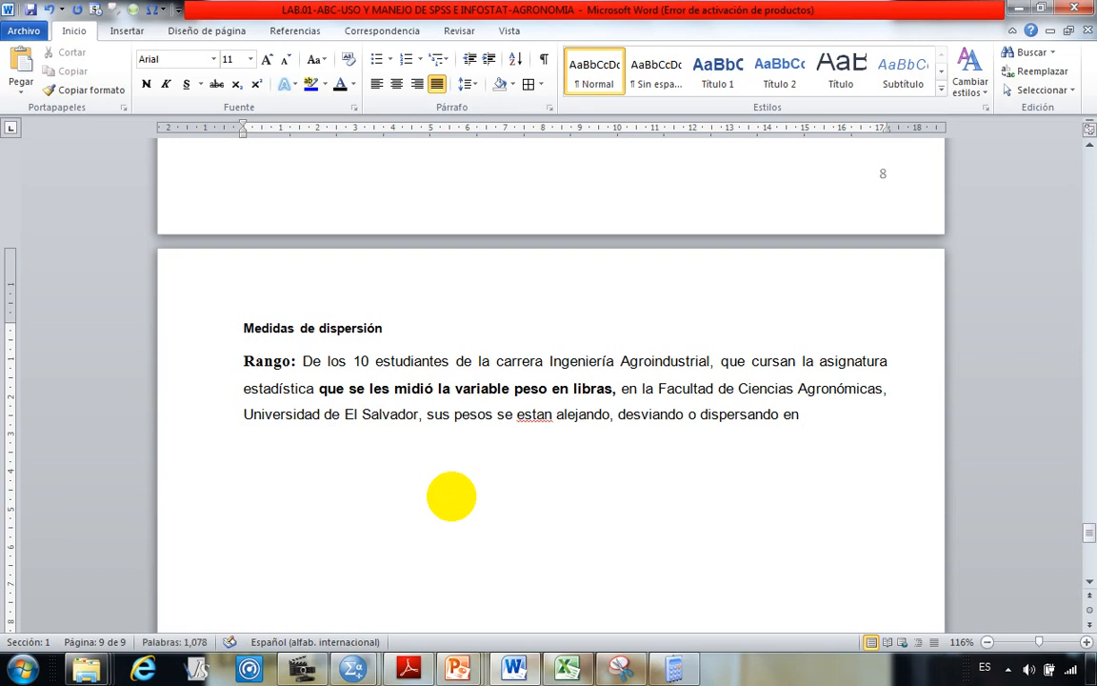
right_click(531, 416)
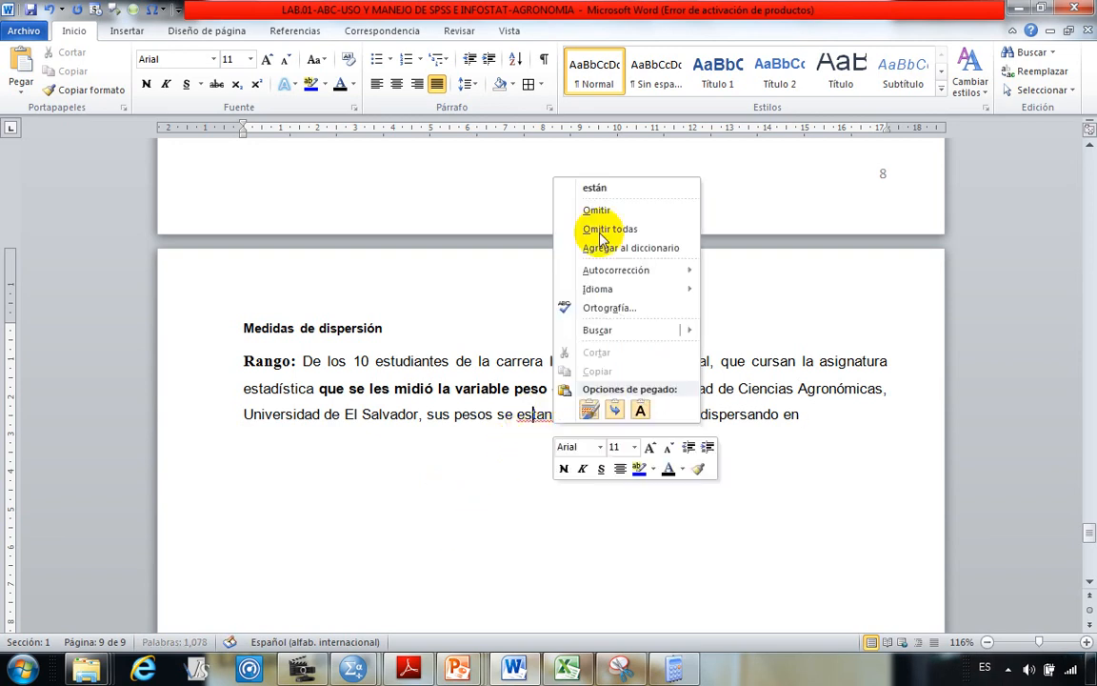
click(614, 187)
Step: Look up the range in the statistics table and finish the Rango interpretation with "69 libras."
scroll(805, 414, up, 15)
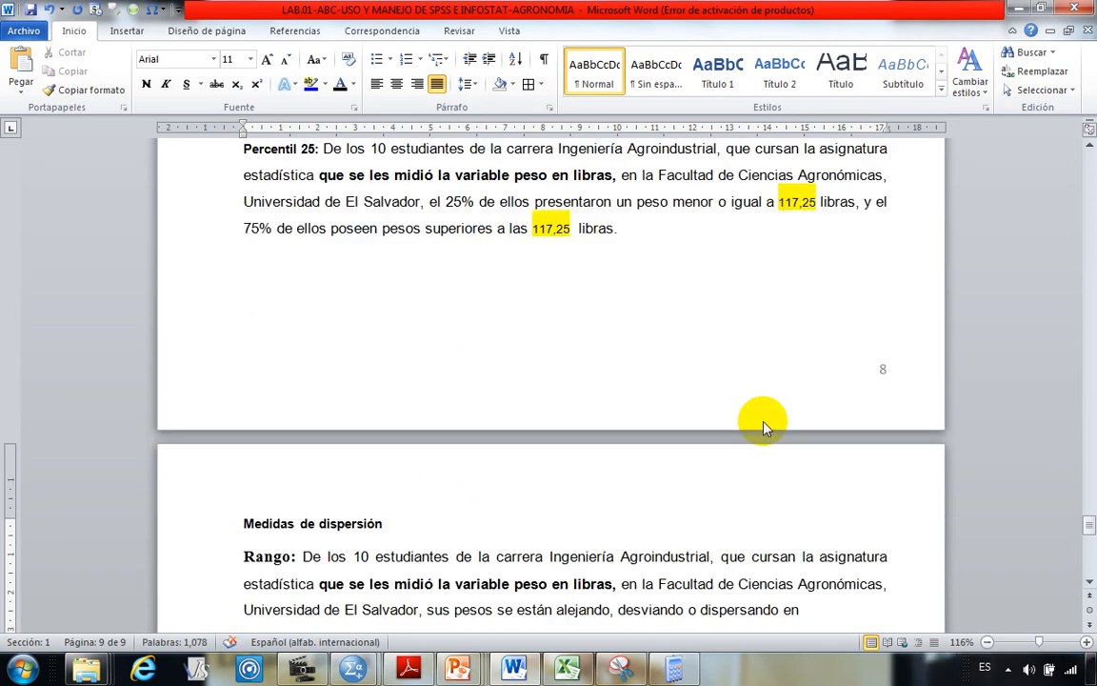
scroll(544, 294, down, 1)
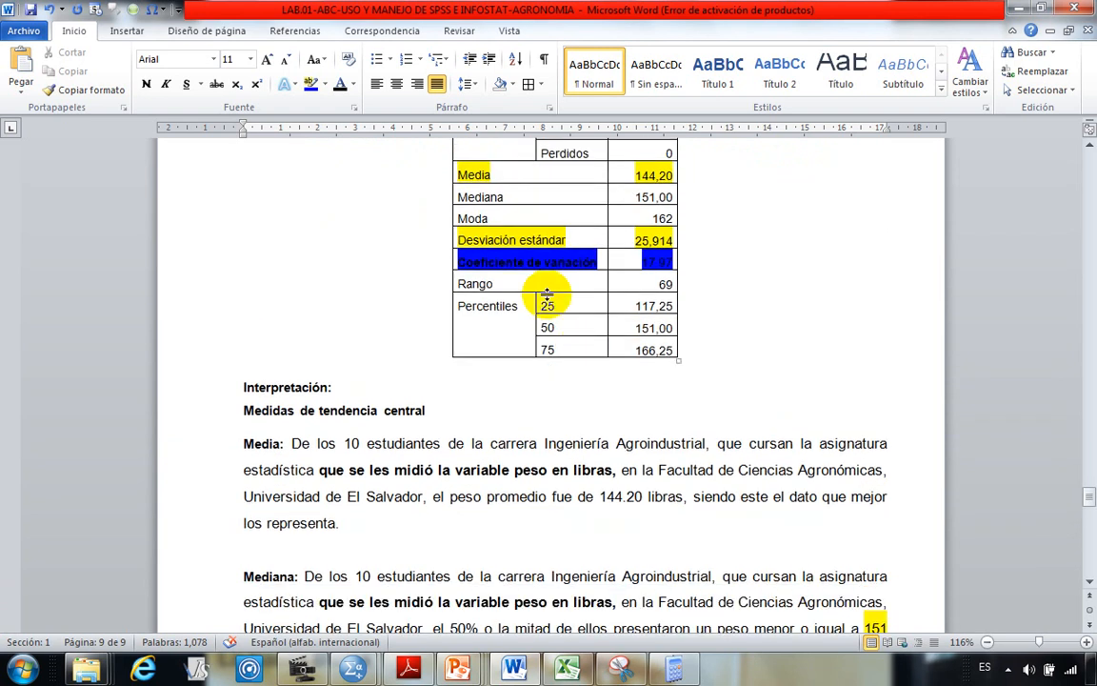
scroll(691, 597, down, 9)
scroll(691, 597, down, 10)
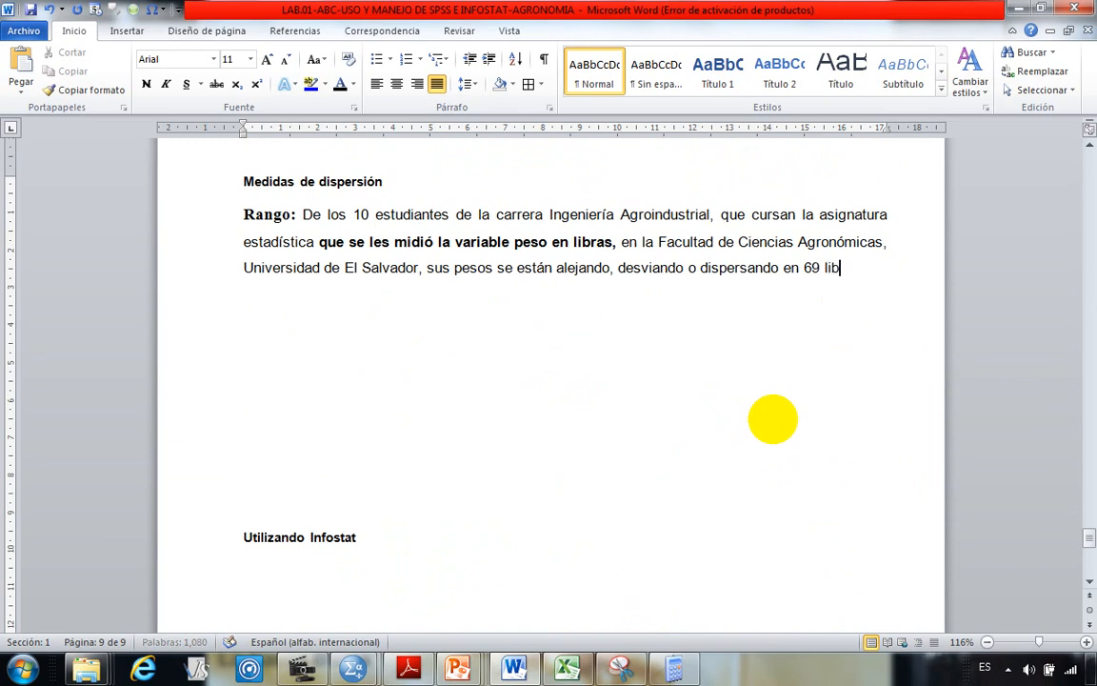
text(.)
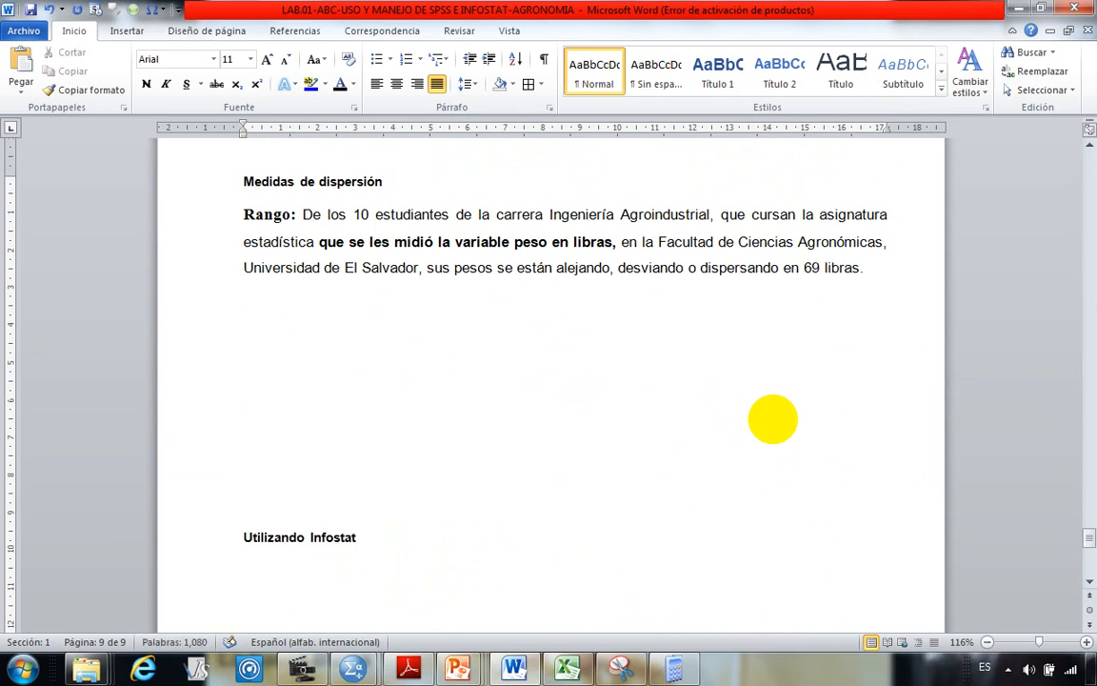
Step: Switch to the MEDIDAS DE DISPERSIÓN presentation in PowerPoint to consult the dispersion measures
click(333, 319)
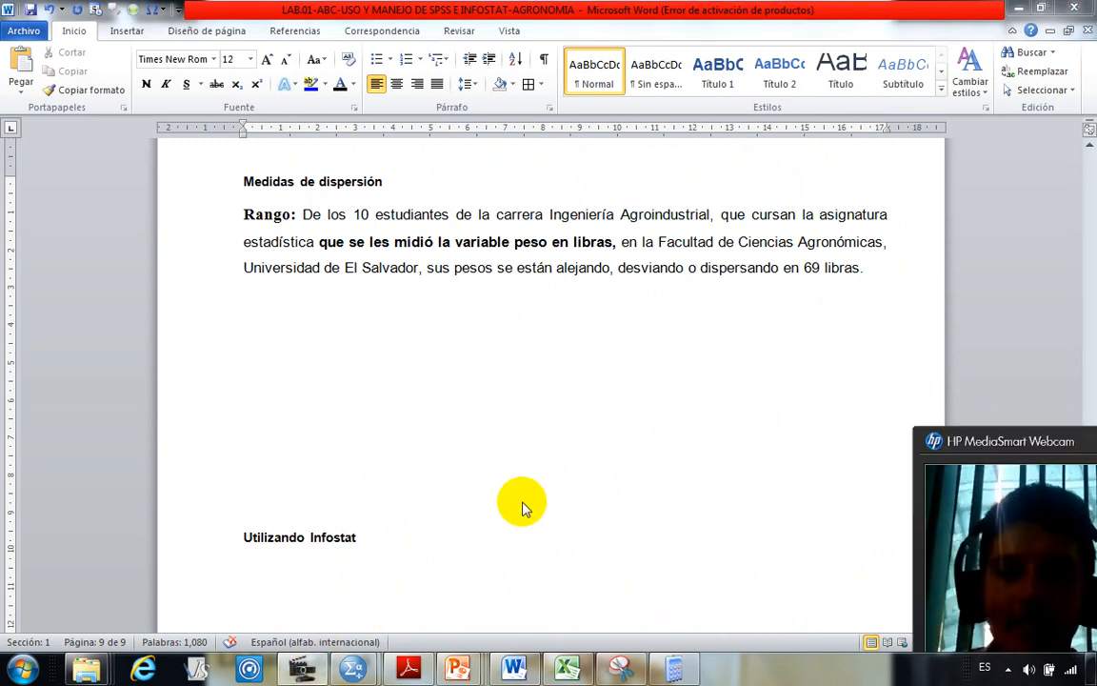
mouse_move(448, 672)
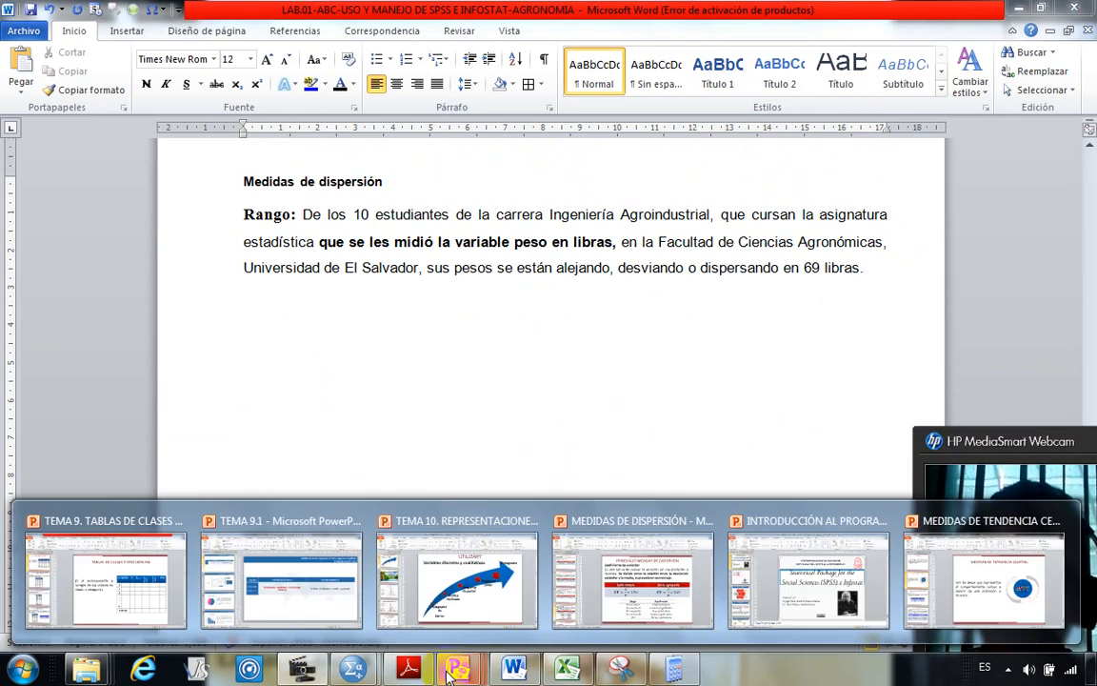
click(655, 583)
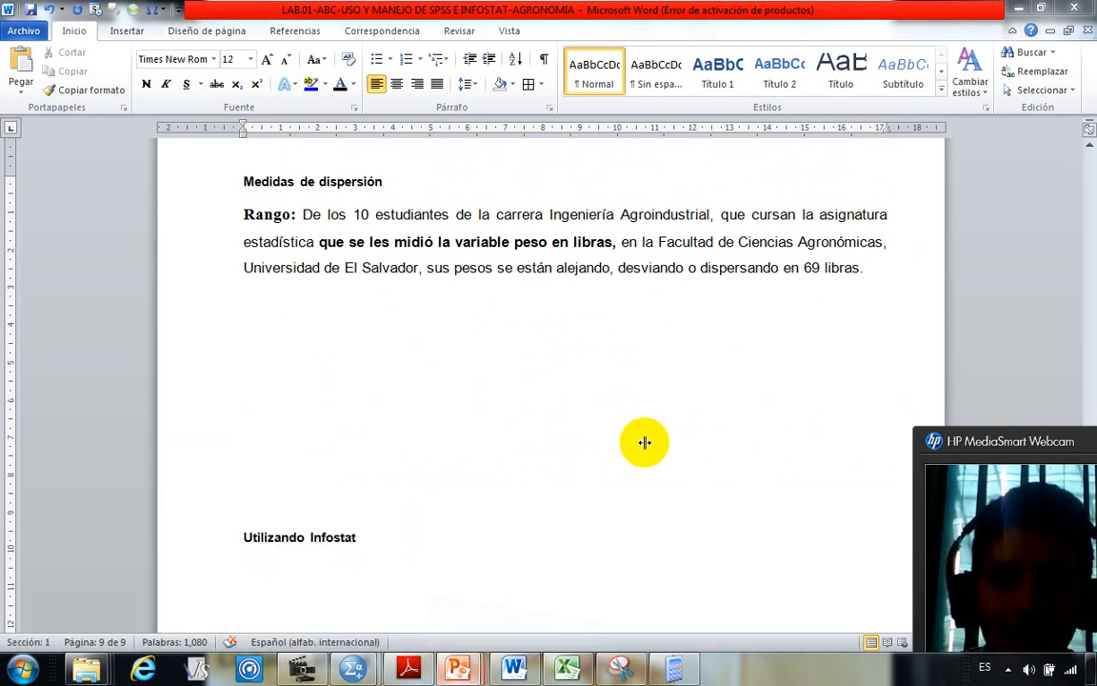
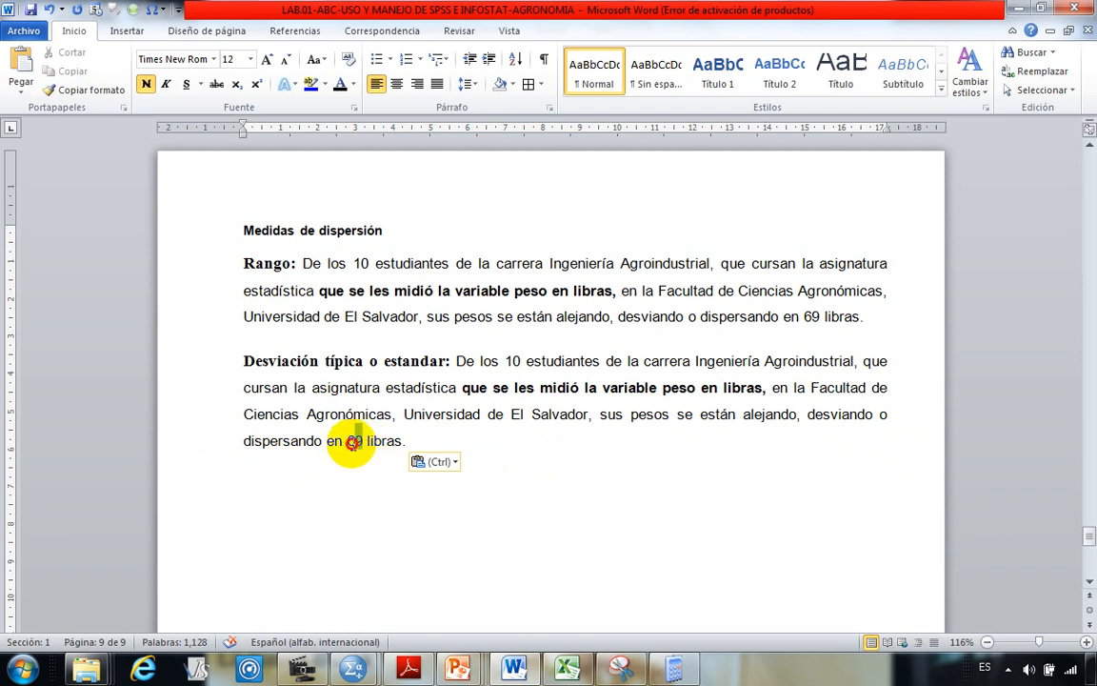
Step: Replace the 69 in the Desviación típica o estandar paragraph with the table's standard deviation, written as 25.914
scroll(416, 442, up, 12)
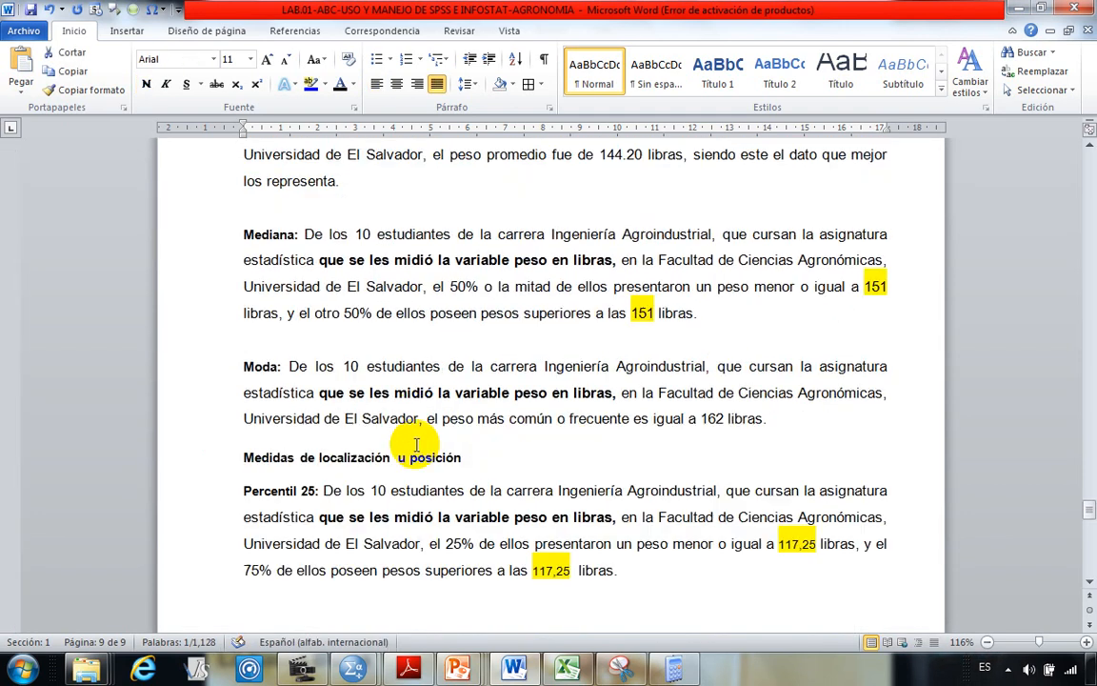
scroll(416, 442, up, 3)
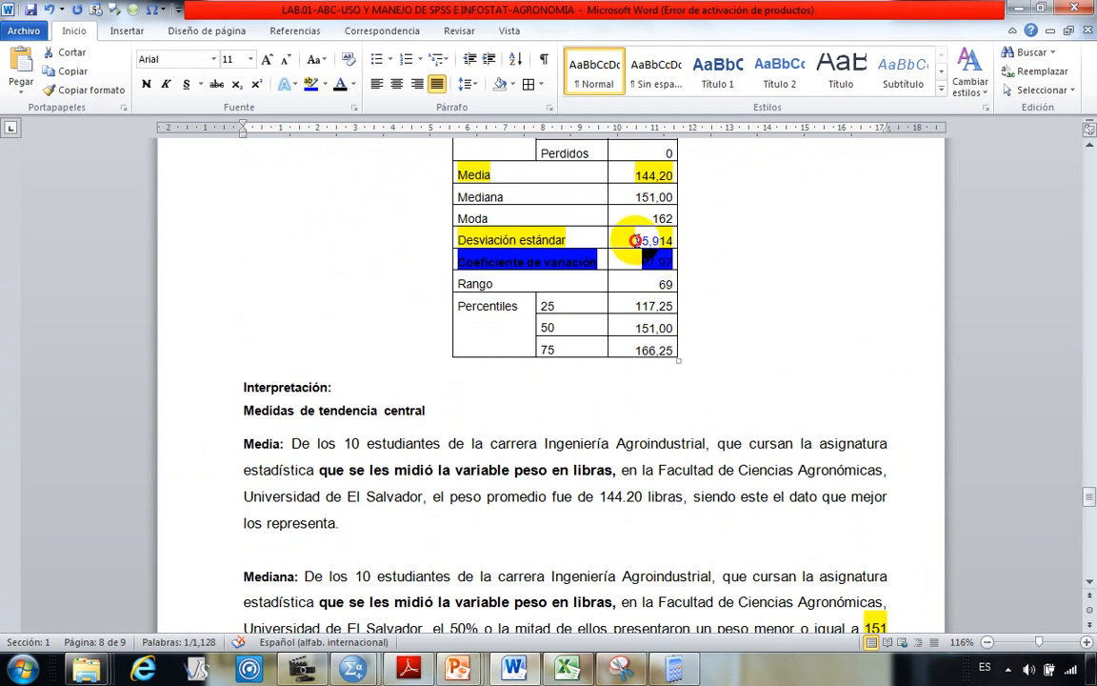
click(657, 241)
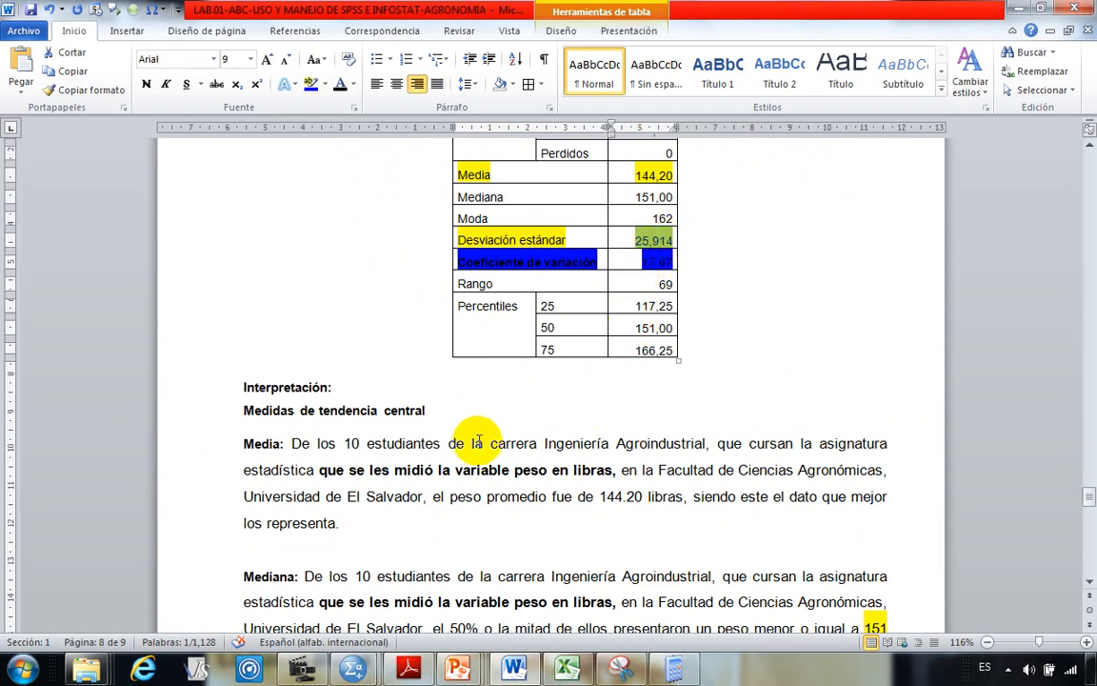
scroll(570, 421, down, 15)
scroll(392, 434, down, 5)
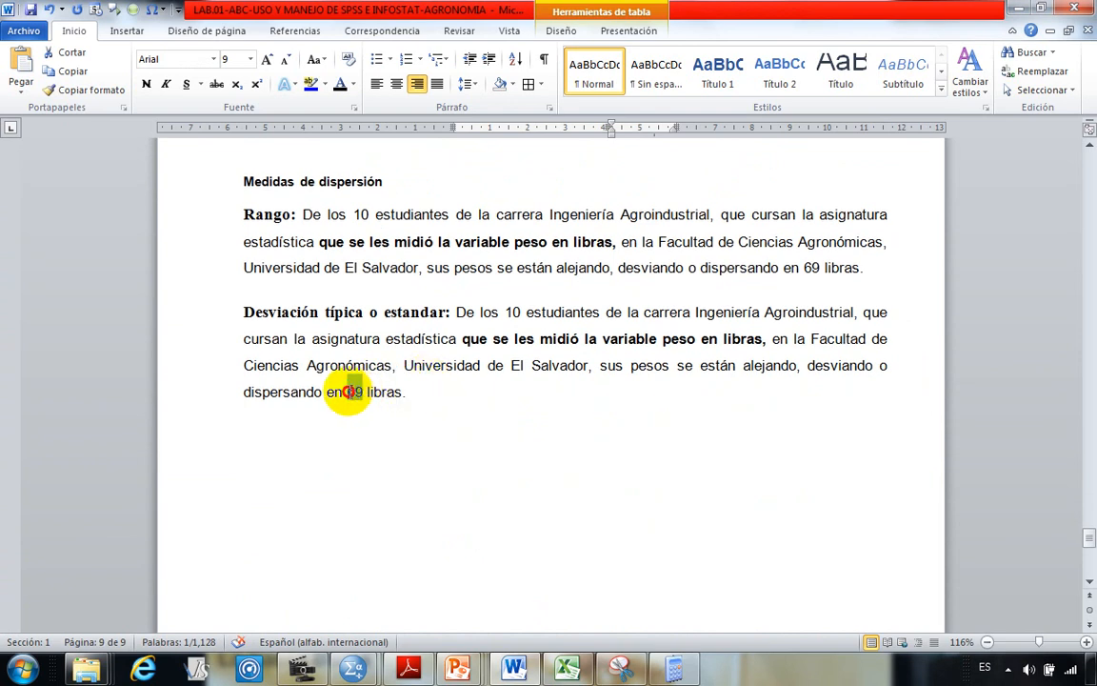
text(25,914)
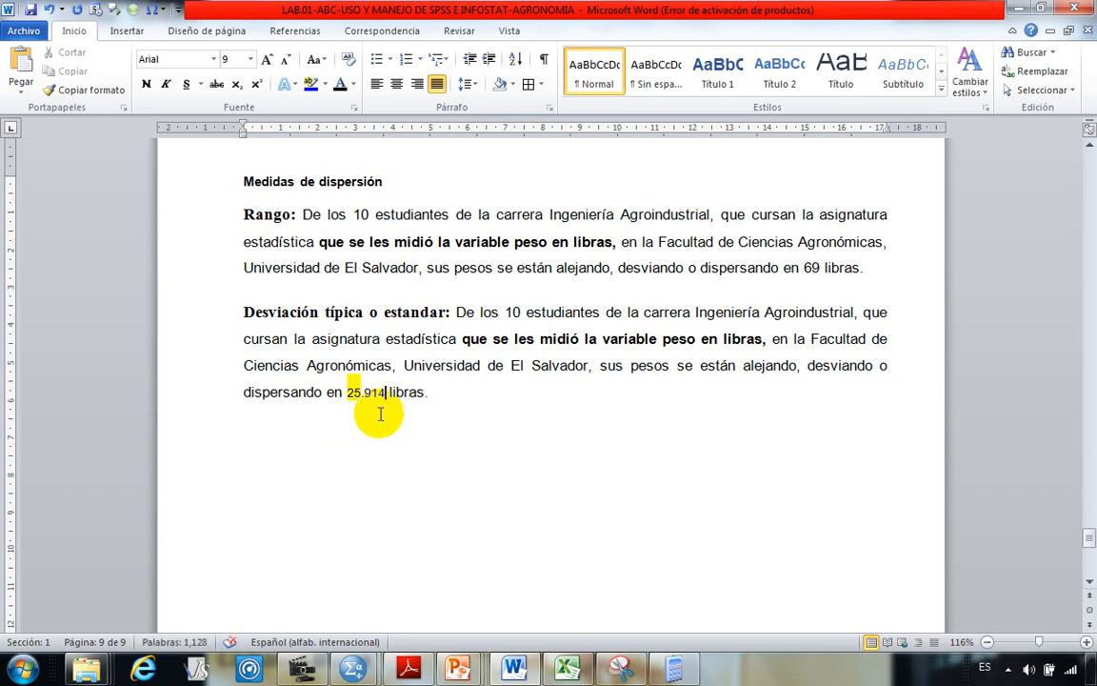
Step: Highlight the whole value 25.914 in yellow and save the document
drag(346, 391, 387, 391)
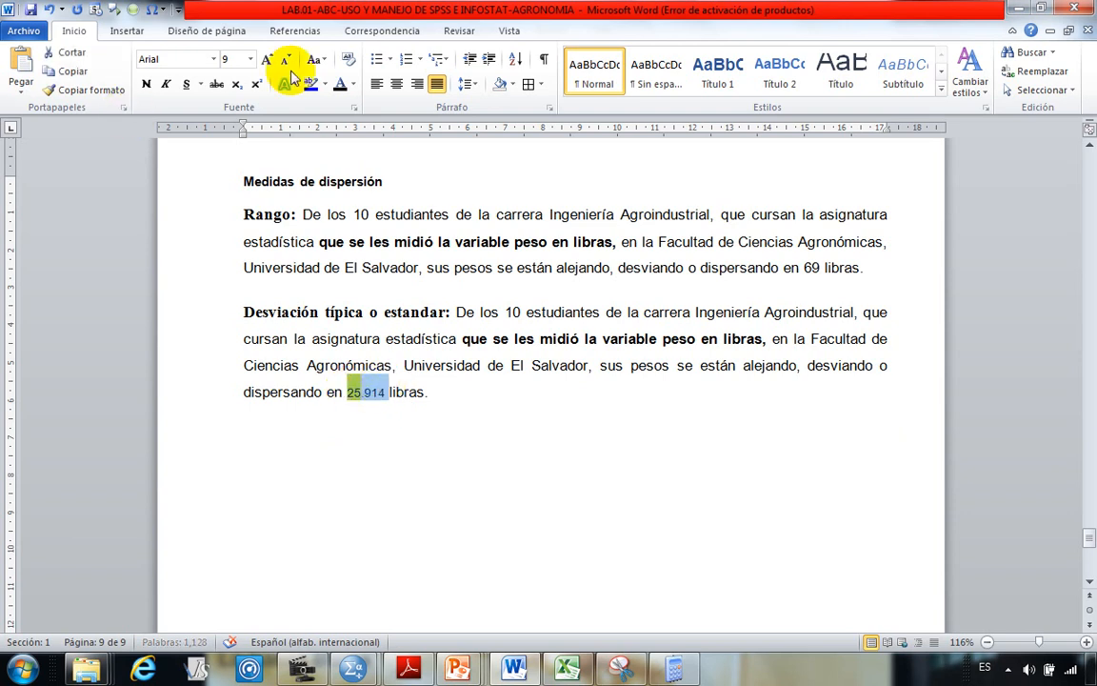
click(326, 84)
click(311, 107)
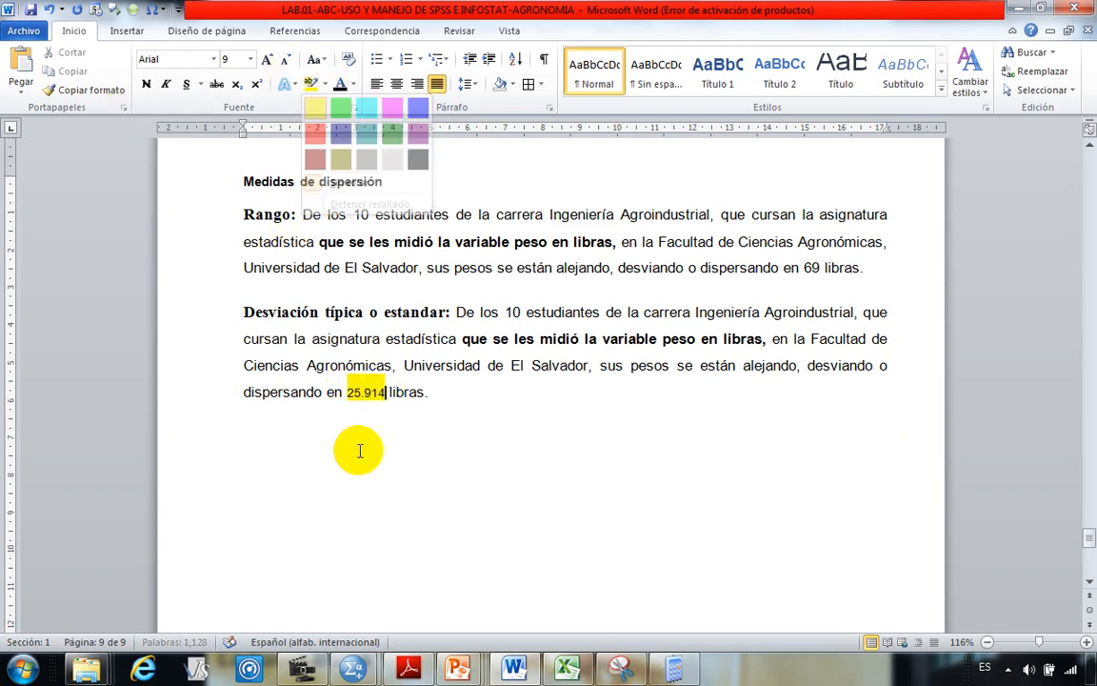
click(483, 402)
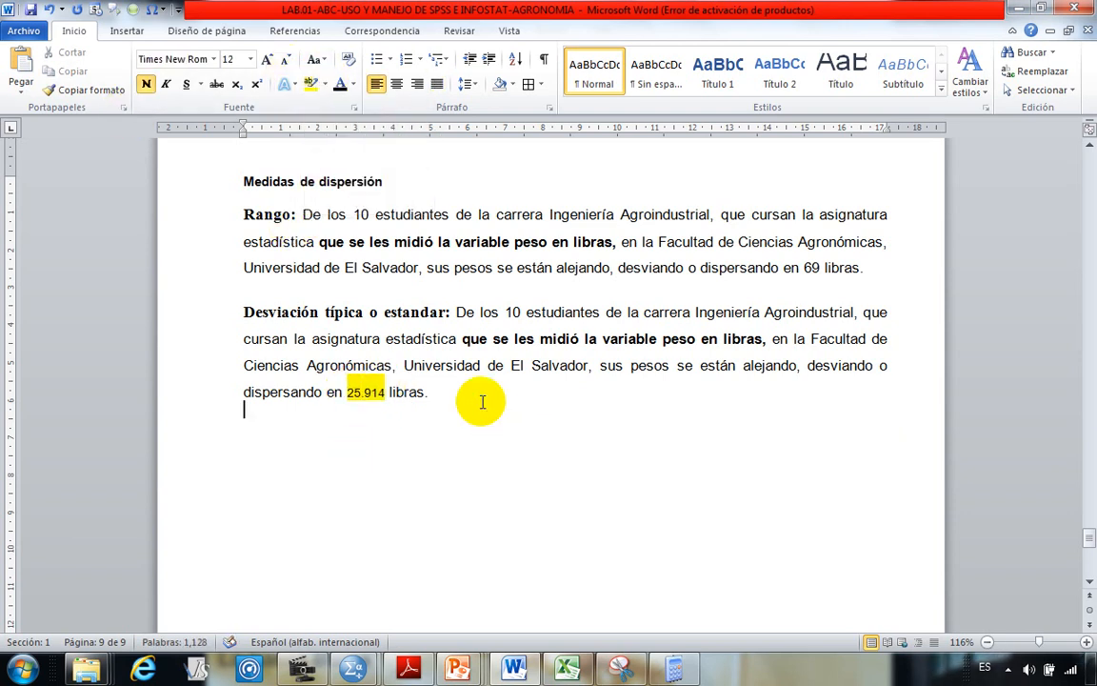
click(31, 9)
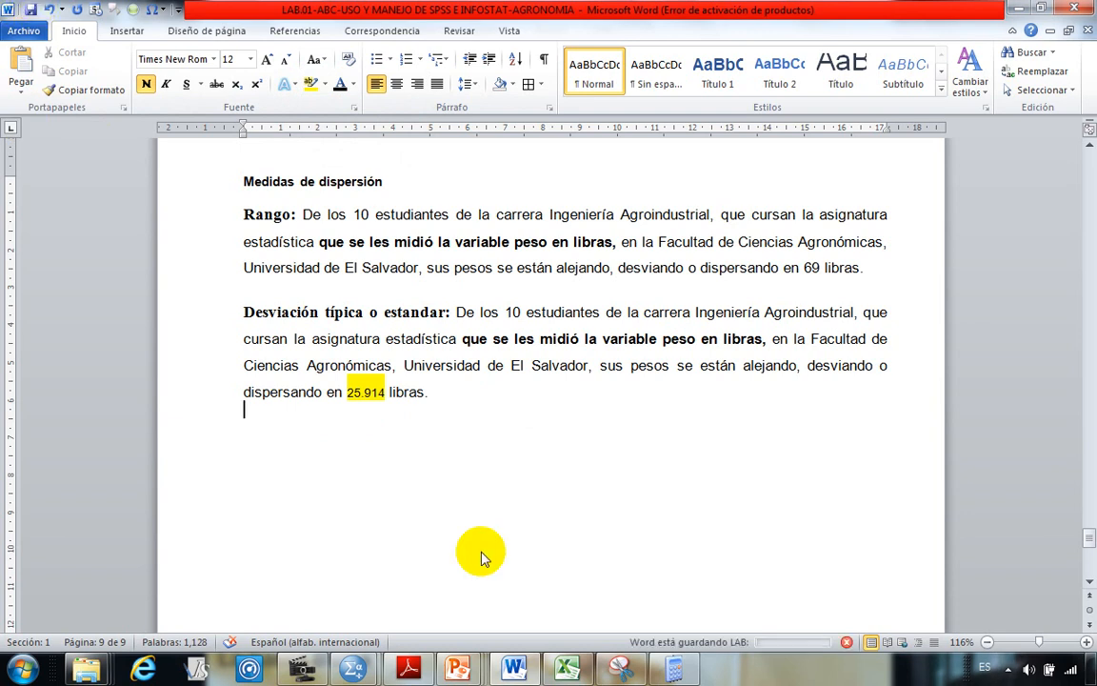
Step: Add a blank line below the Desviación típica o estandar paragraph
click(450, 388)
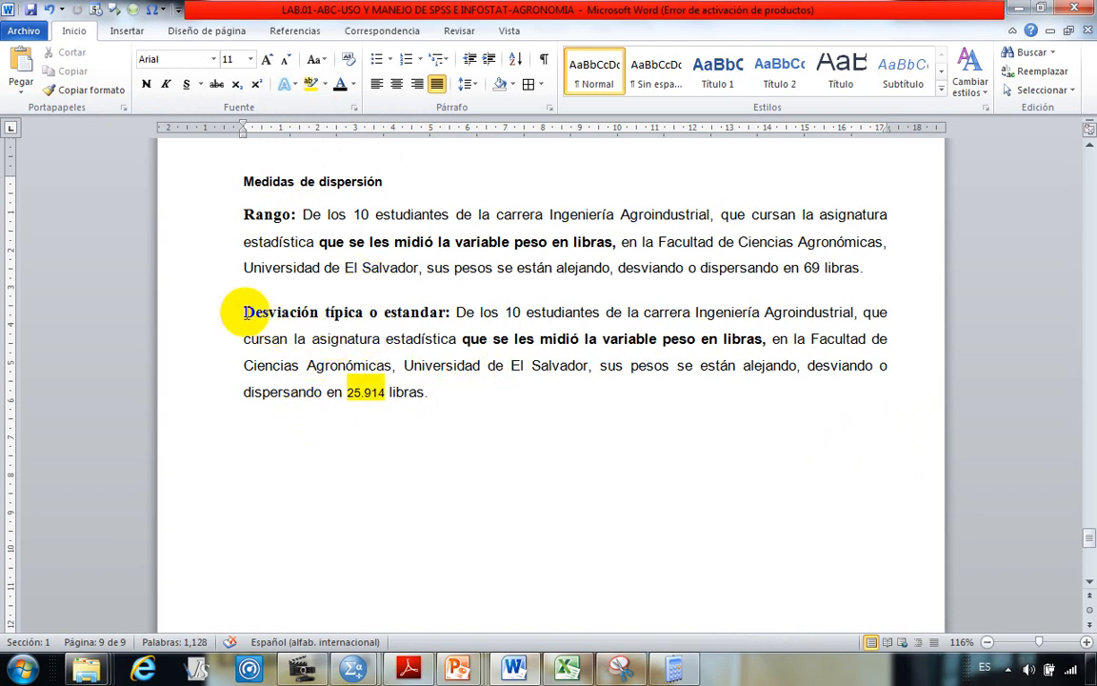
click(240, 181)
click(302, 364)
drag(245, 311, 381, 441)
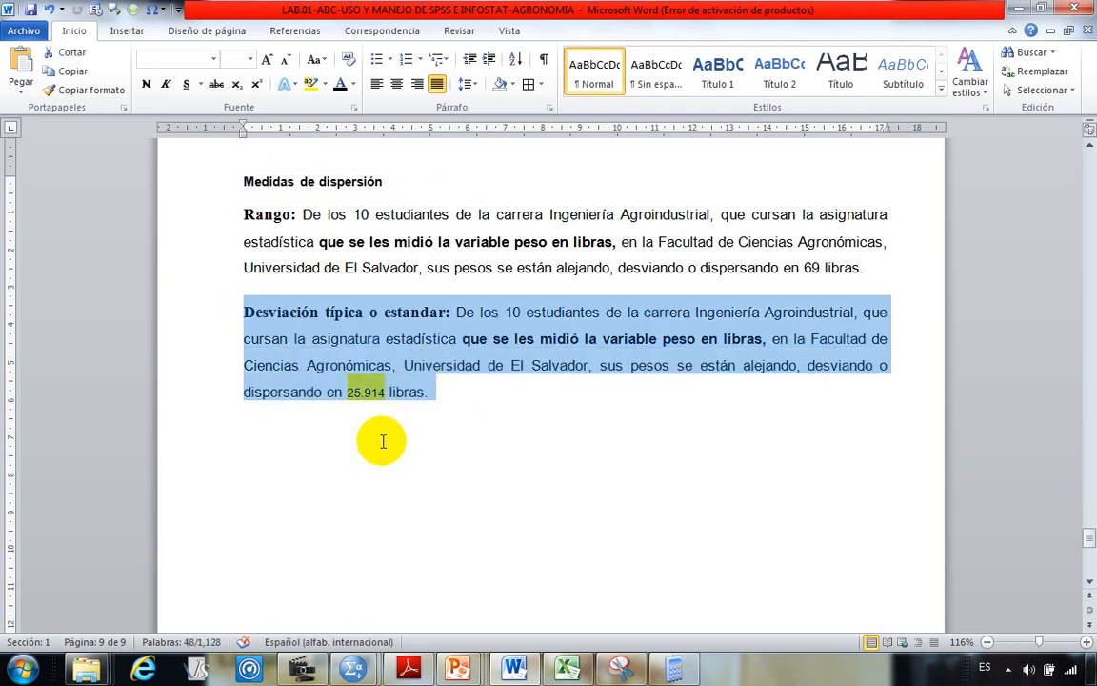
click(356, 424)
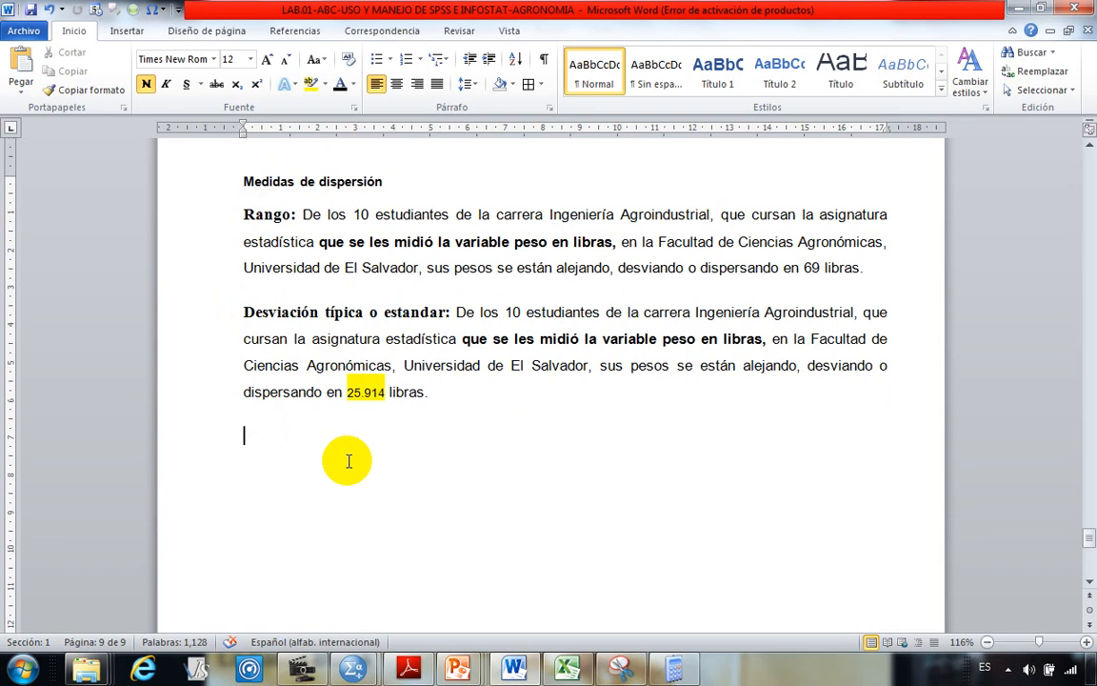
Step: Copy the entire Desviación típica o estandar paragraph, including its label, and paste the duplicate below it
scroll(347, 462, up, 10)
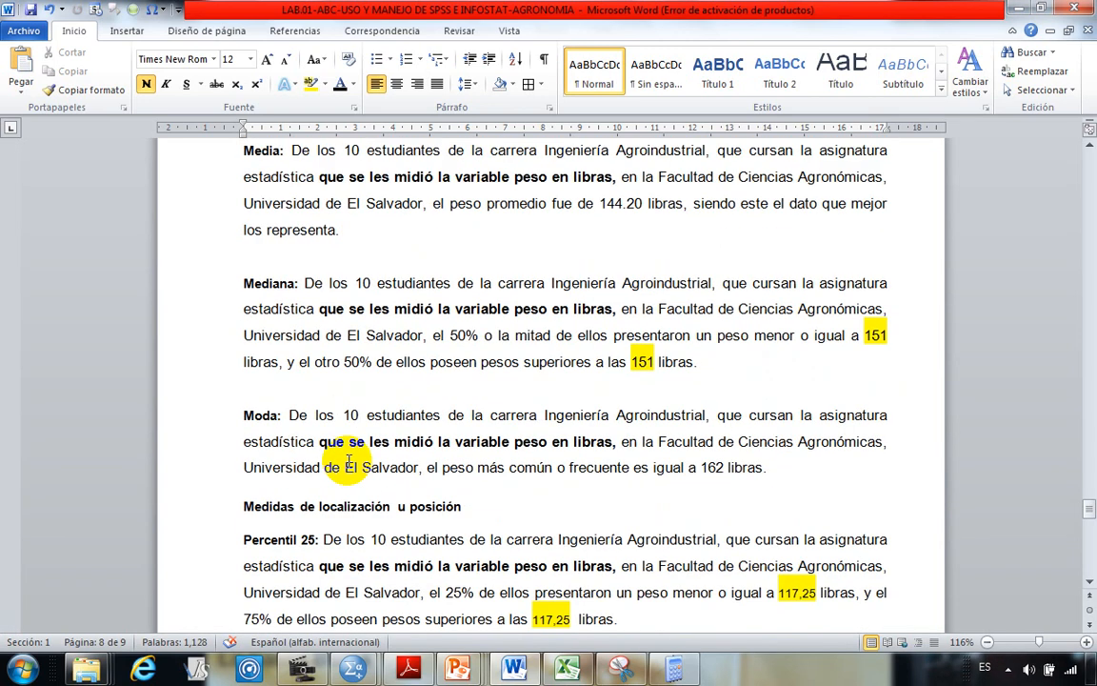
scroll(352, 457, up, 2)
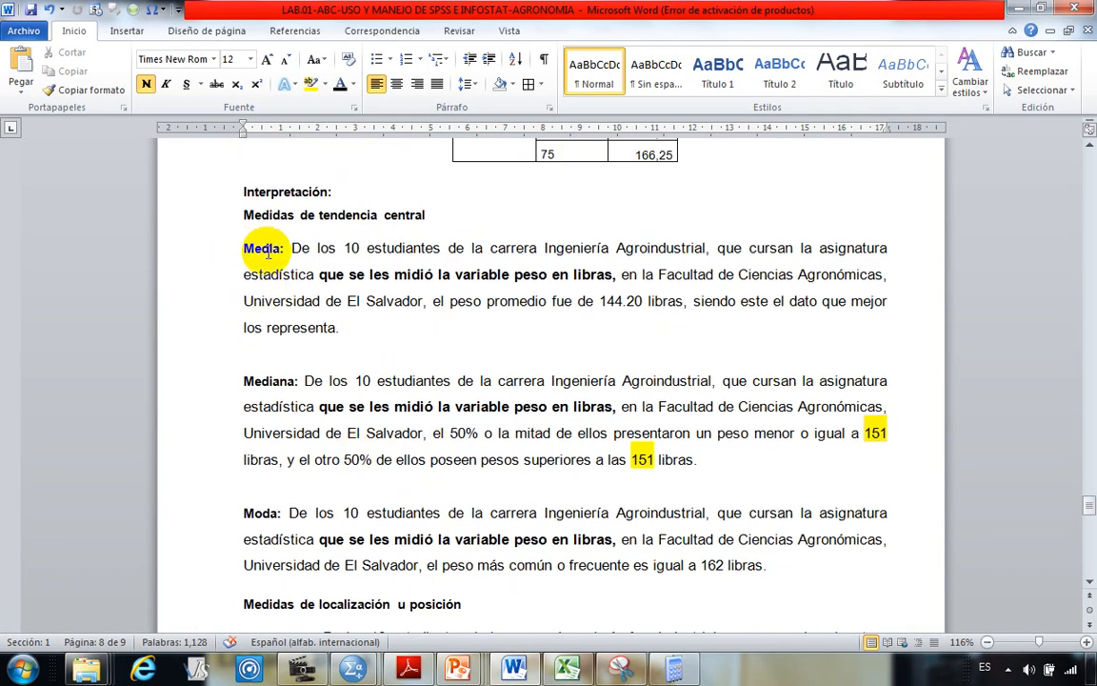
scroll(381, 353, down, 4)
scroll(389, 369, down, 15)
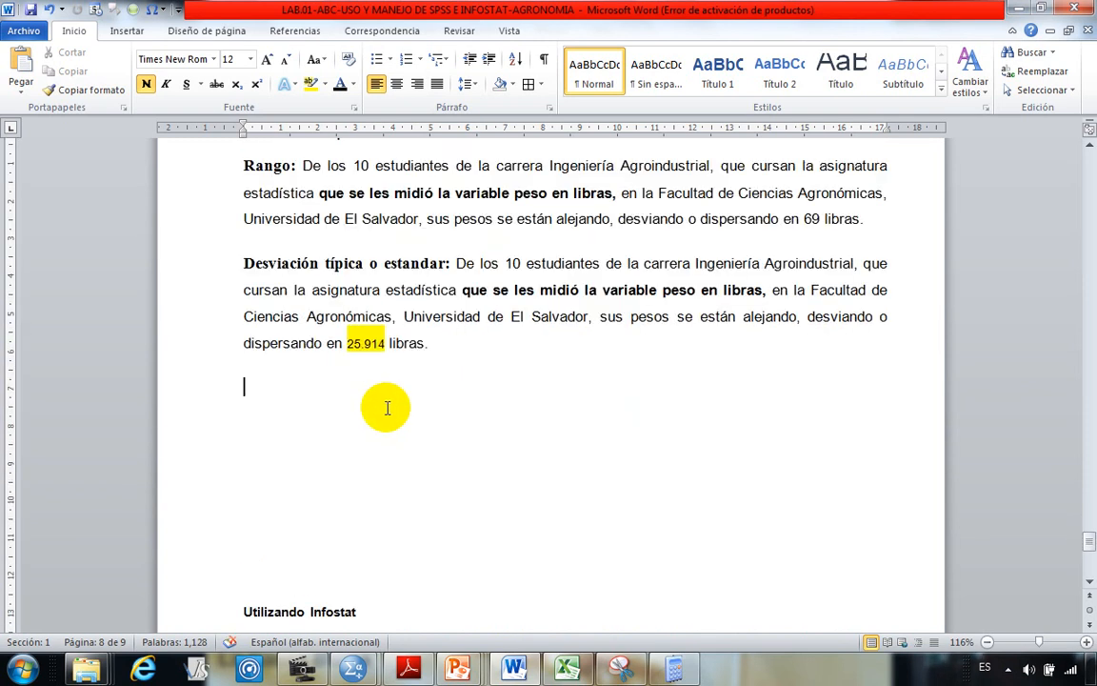
scroll(365, 415, up, 12)
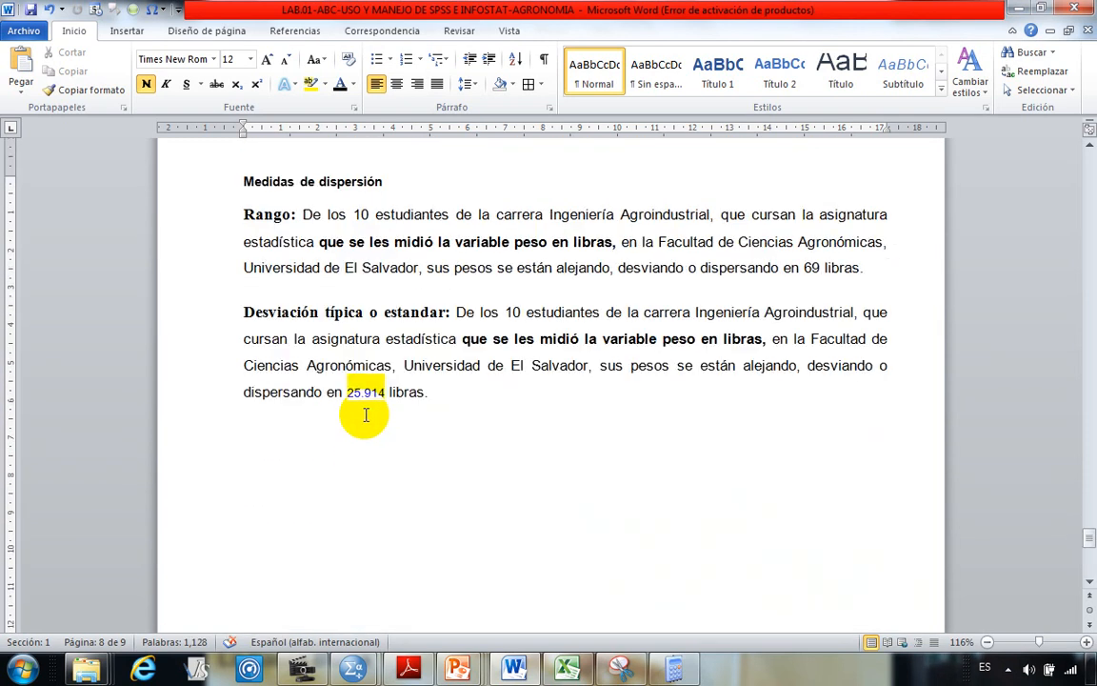
drag(245, 361, 441, 437)
key(ctrl+c)
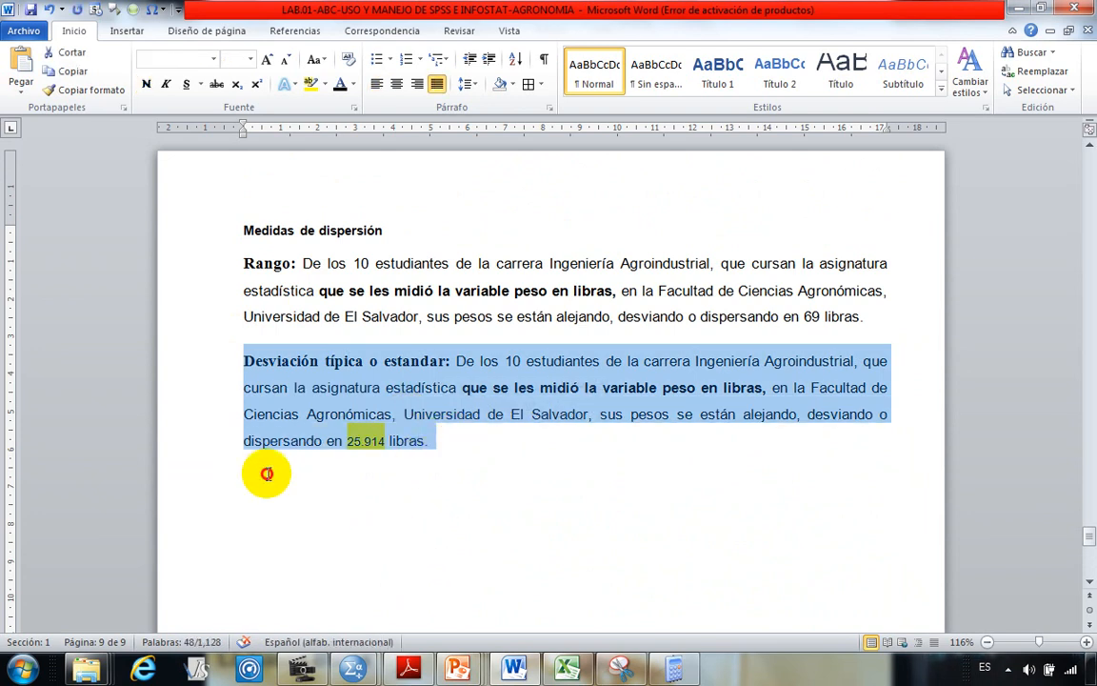
click(266, 473)
key(ctrl+v)
Step: Change the label of the duplicated paragraph to "Coeficiente de variación", keeping its colon
drag(244, 486, 436, 486)
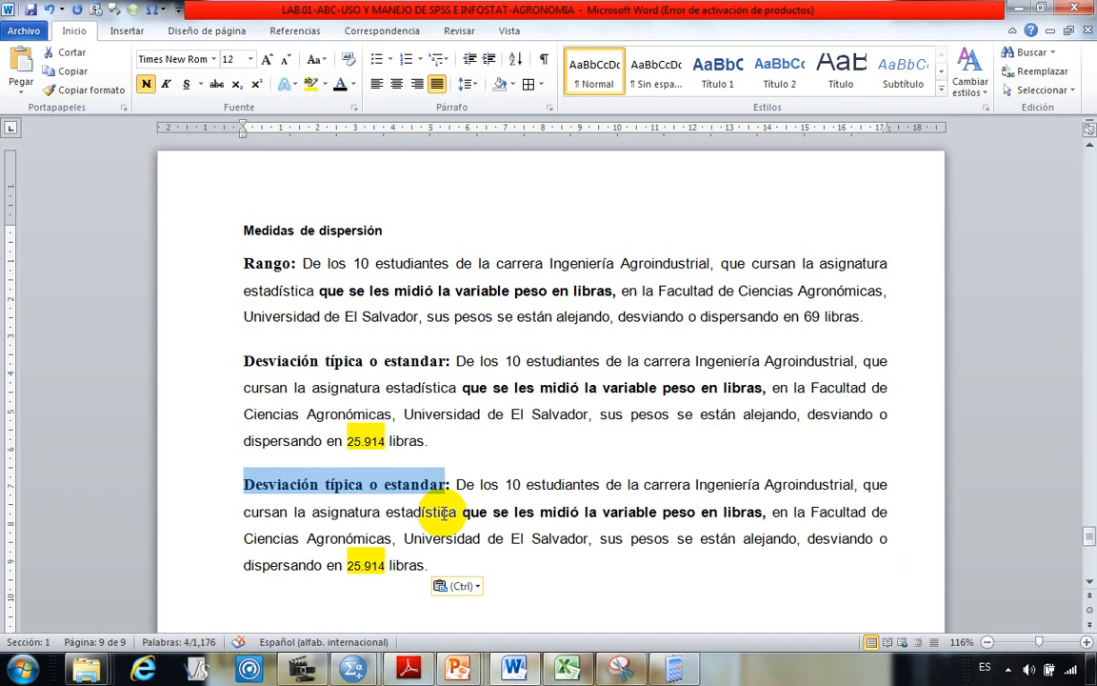
text(Coeficiente de )
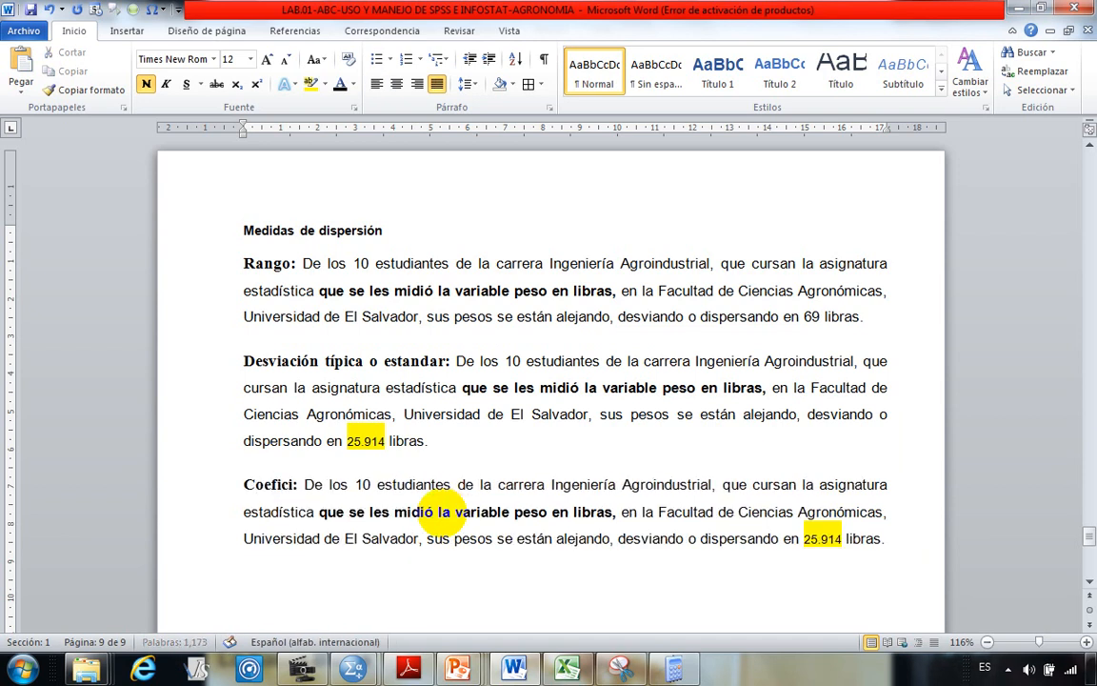
text(variación)
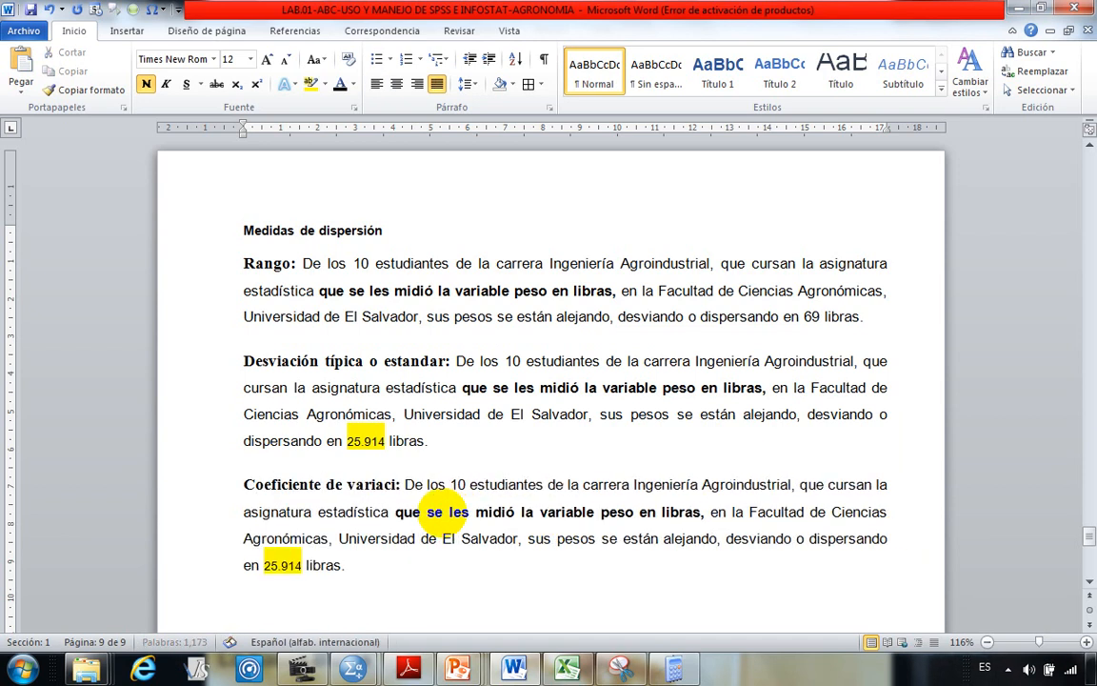
click(386, 585)
Step: Delete the ending "sus pesos se están alejando, desviando o dispersando en 25.914 libras." from the Coeficiente de variación paragraph
scroll(416, 539, down, 2)
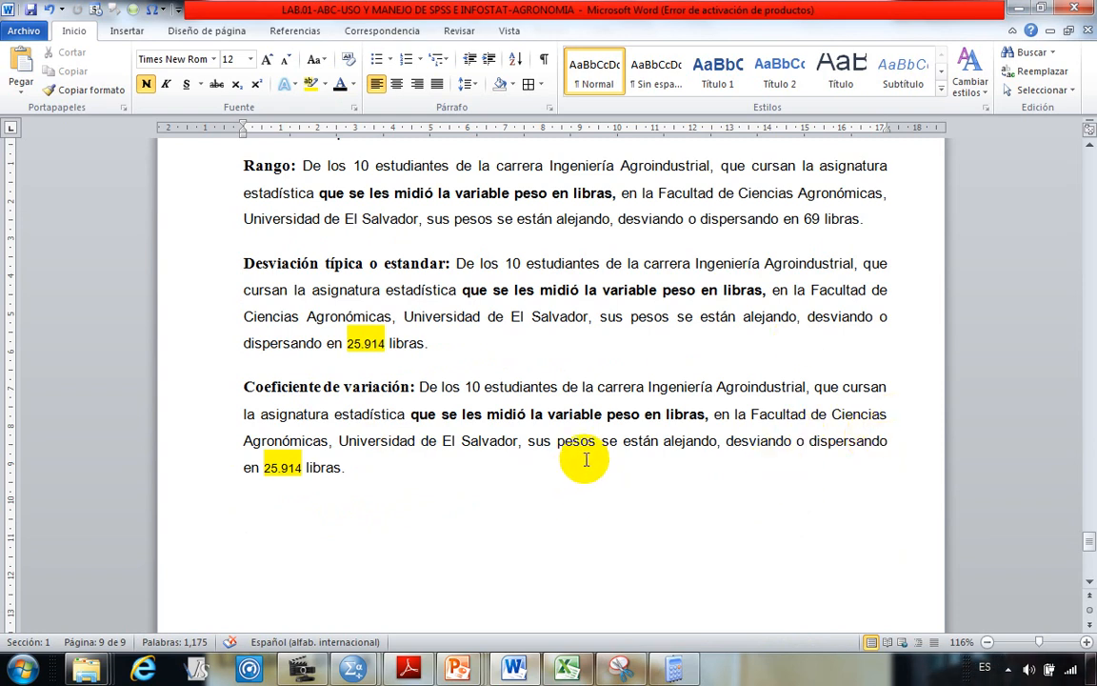
drag(528, 443, 552, 459)
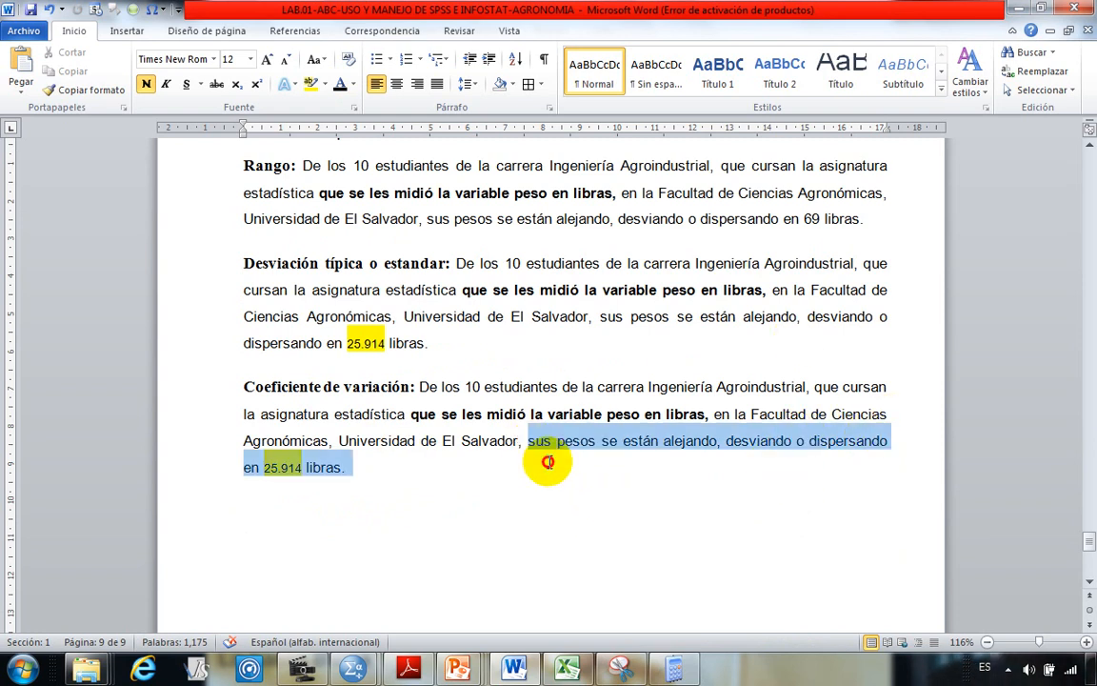
click(373, 470)
drag(366, 471, 533, 496)
click(523, 444)
click(543, 473)
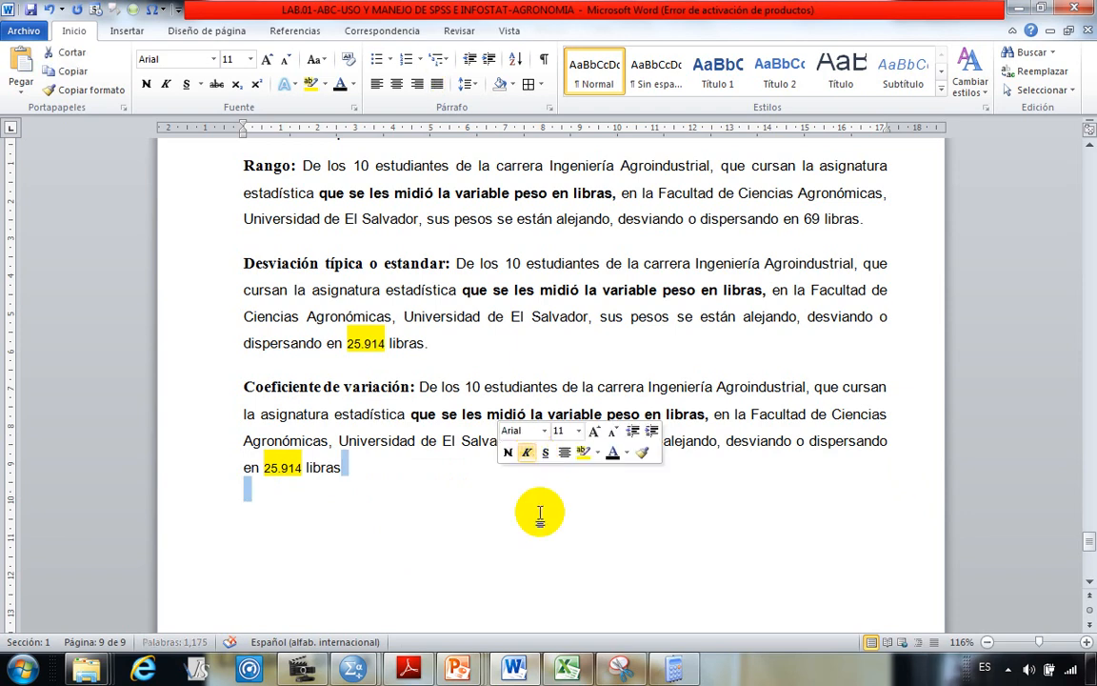
click(539, 514)
drag(531, 448, 544, 477)
key(Delete)
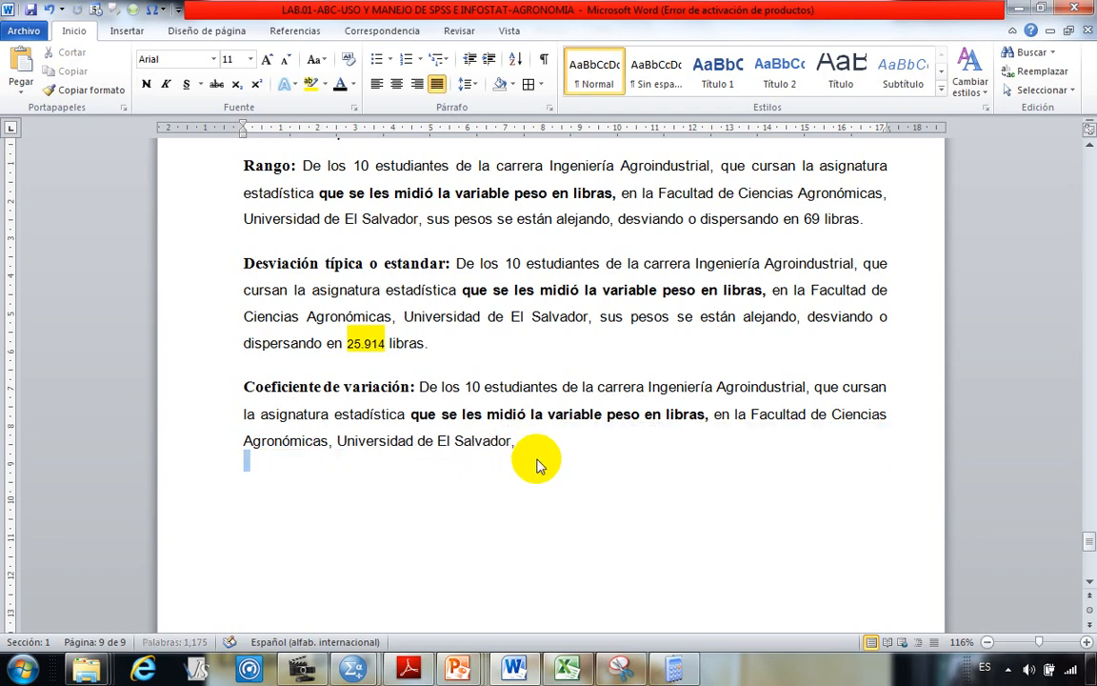
Step: Continue the Coeficiente de variación paragraph with "el 17.97% de sus pesos se están", reusing the percentage from the Estadísticos table
key(BackSpace)
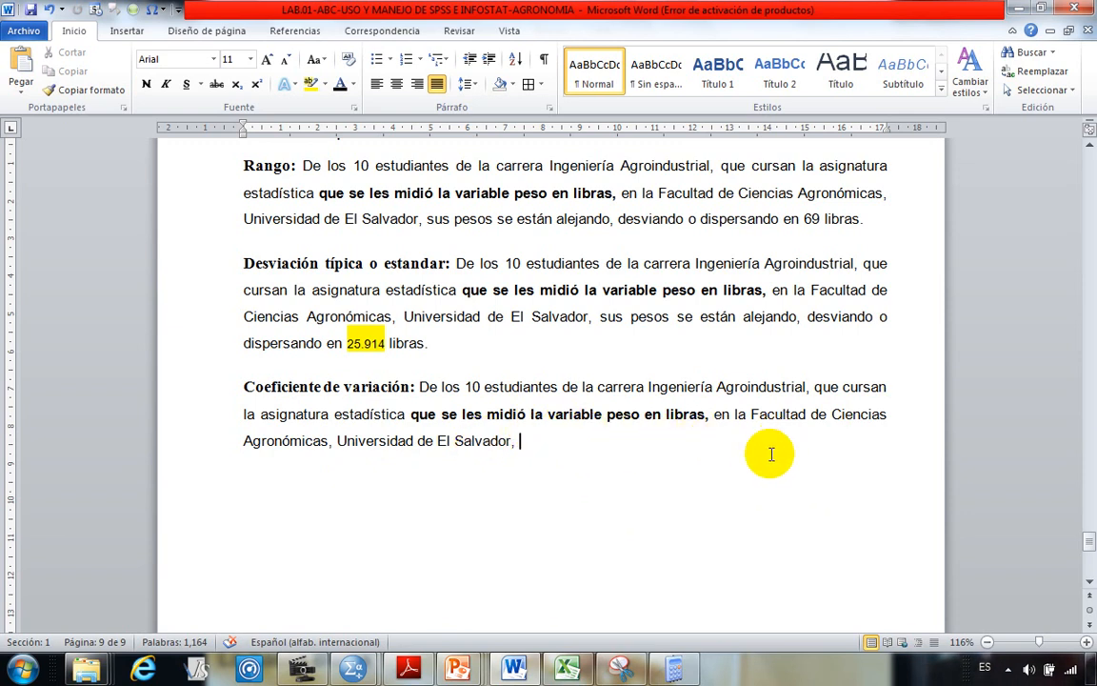
scroll(651, 452, down, 1)
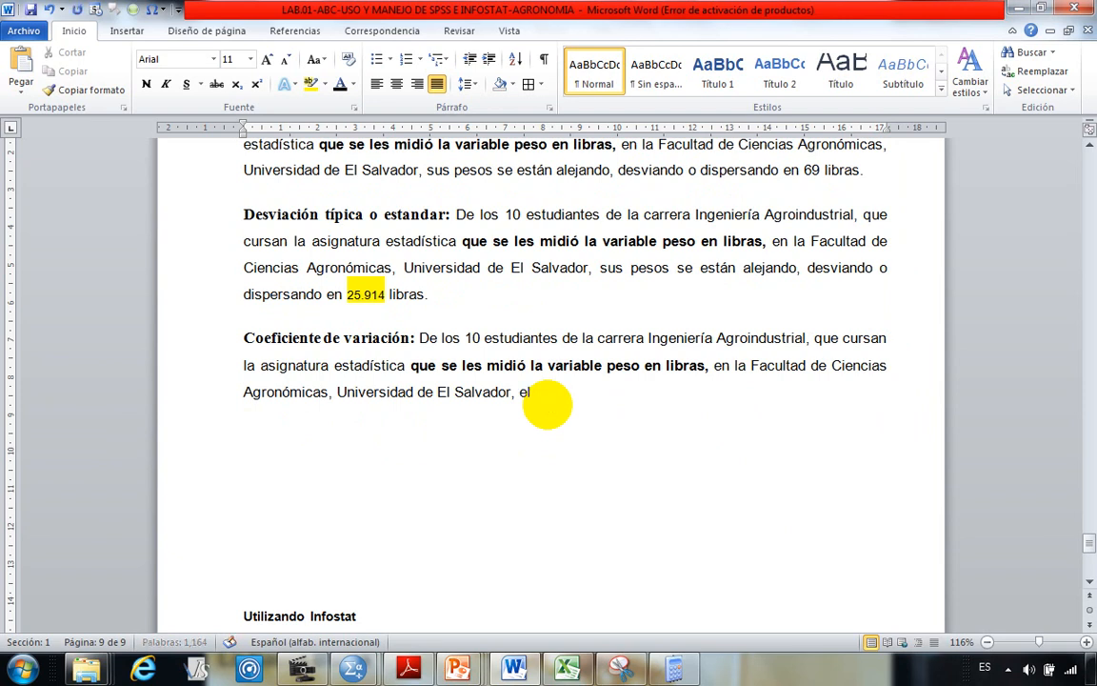
scroll(496, 410, up, 20)
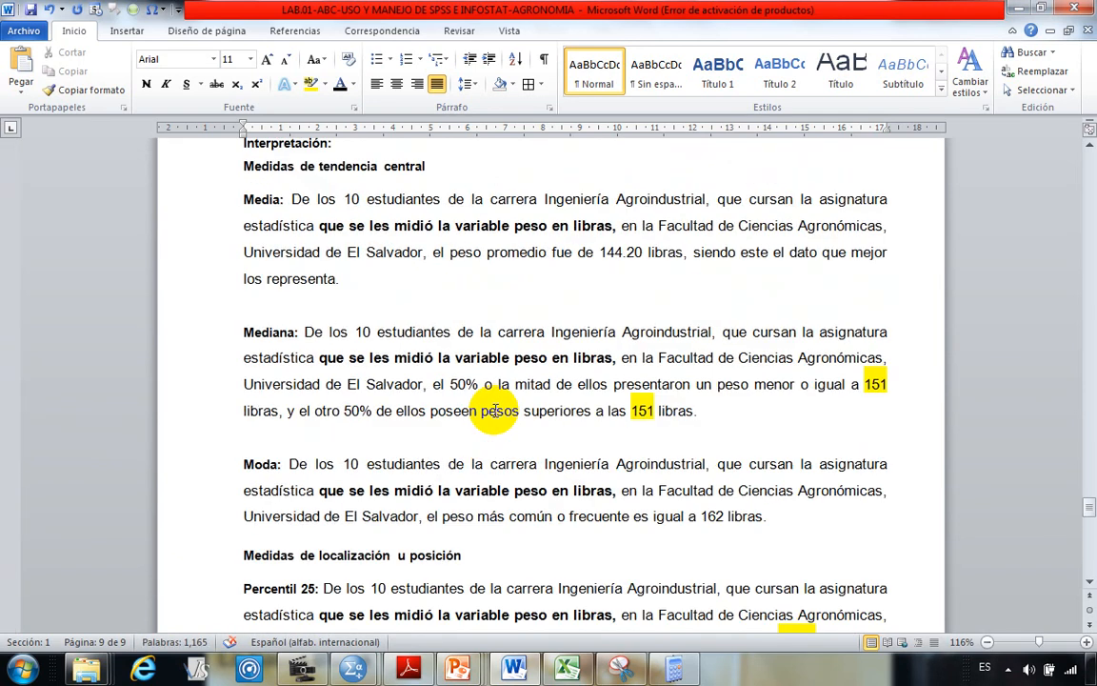
drag(638, 262, 668, 260)
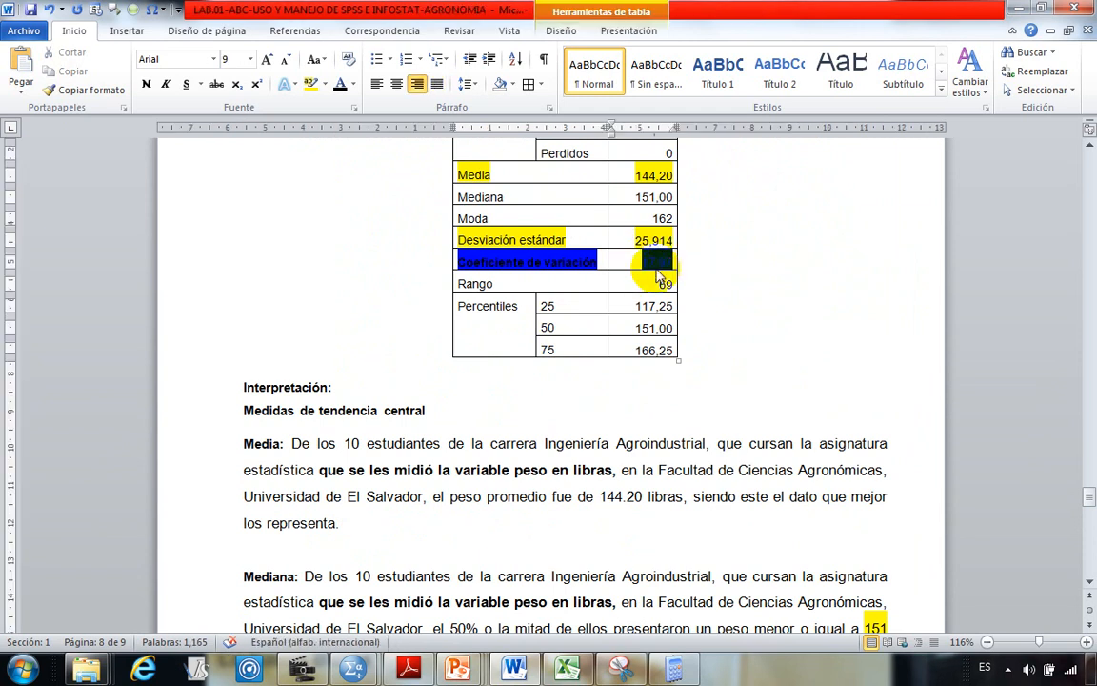
scroll(558, 464, down, 10)
scroll(546, 461, down, 4)
click(559, 343)
text(13.97)
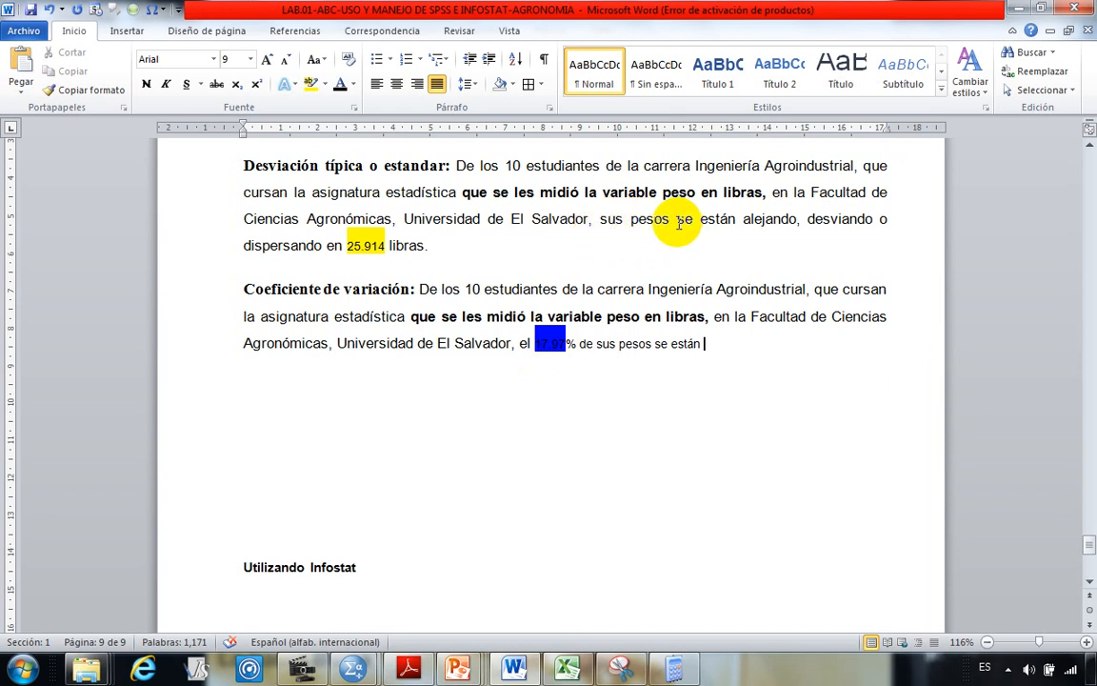
Step: Copy "se están alejando, desviando o dispersando en 25.914 libras." from the Desviación típica paragraph to the end of the Coeficiente de variación paragraph
drag(677, 220, 444, 265)
key(ctrl+c)
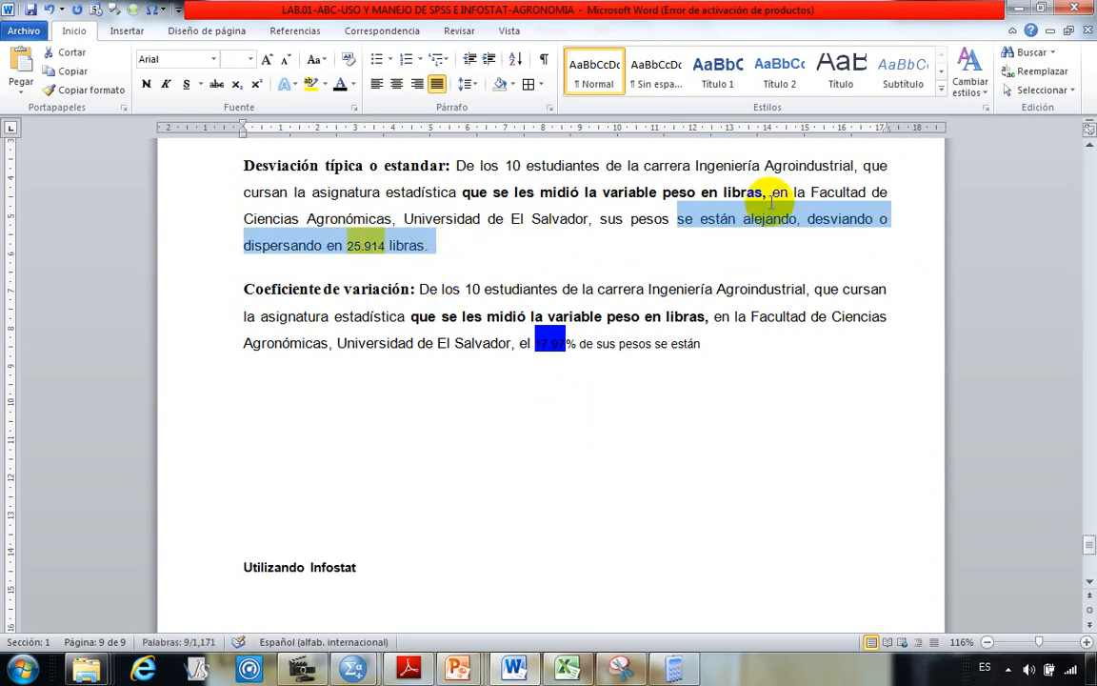
click(703, 345)
key(ctrl+v)
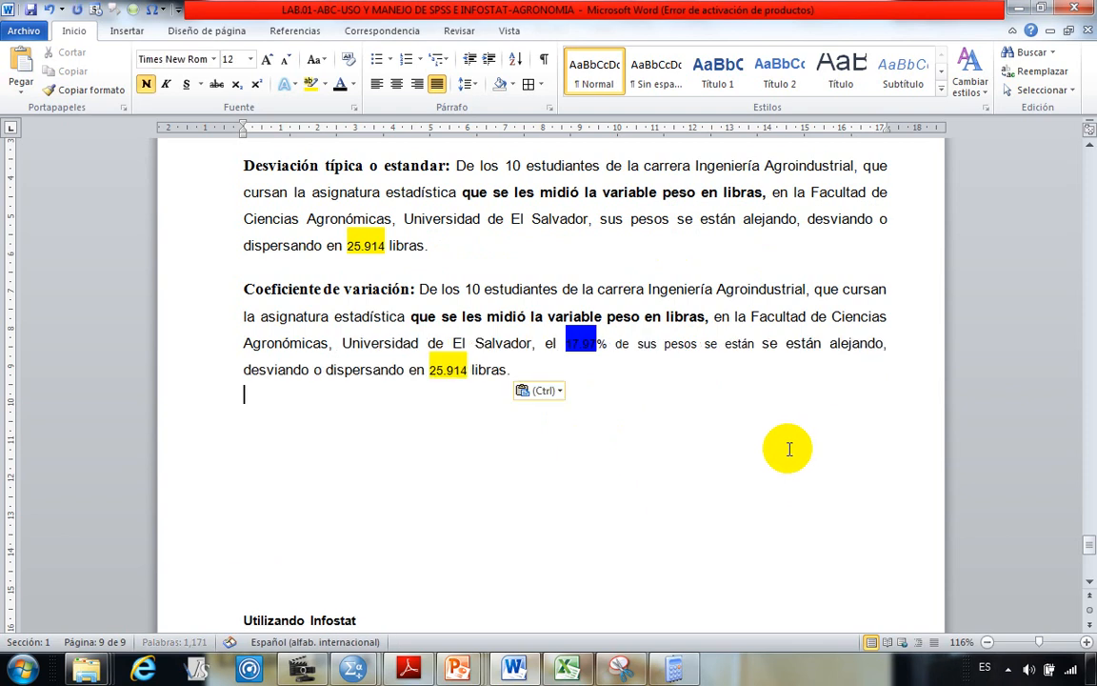
Step: Set the font size of the Coeficiente de variación paragraph's text, from its second line to its end, to 11
drag(525, 374, 240, 305)
click(249, 59)
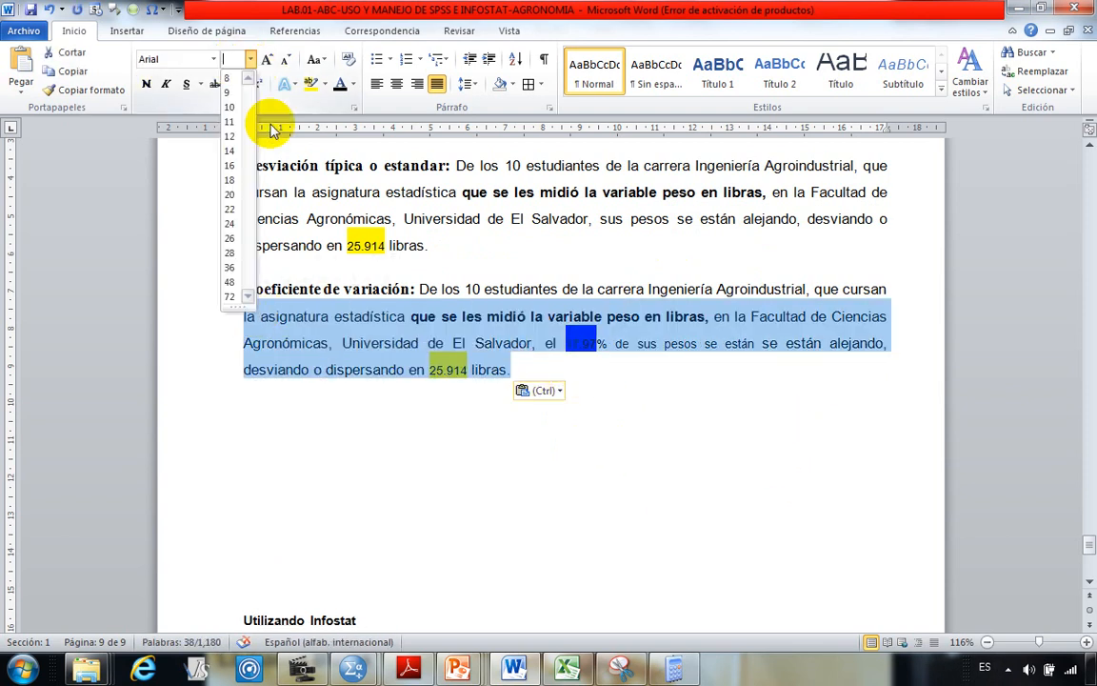
click(229, 122)
click(580, 395)
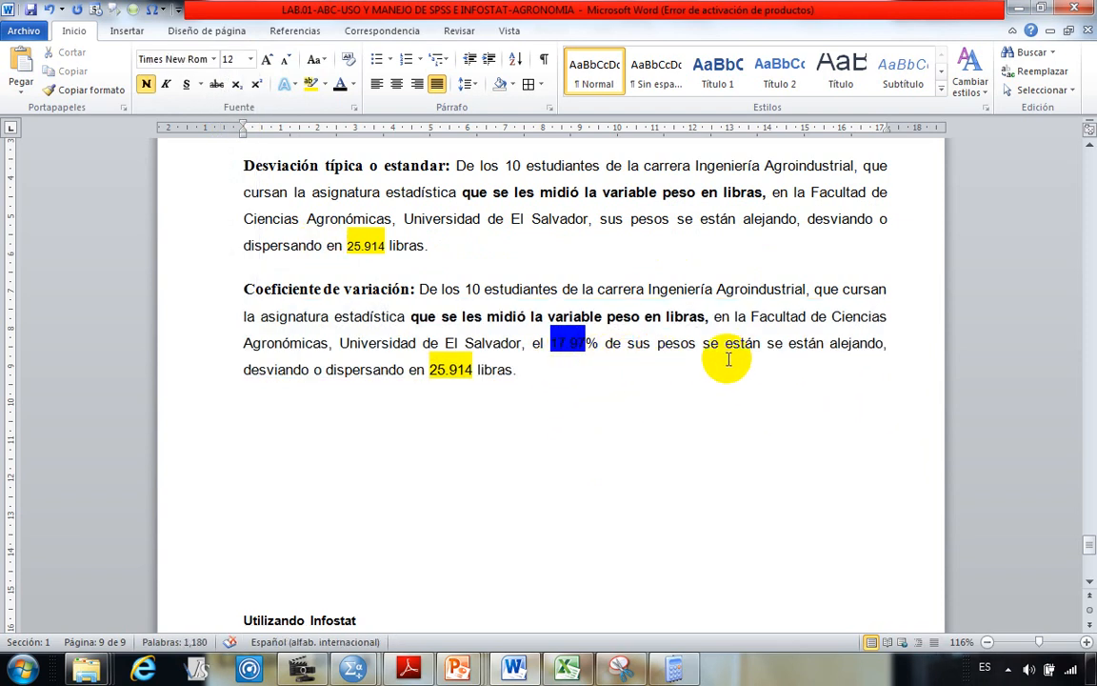
Step: Remove the repeated "se están" from the Coeficiente de variación paragraph and extend its ending to "libras del promedio."
drag(767, 344, 709, 345)
key(Delete)
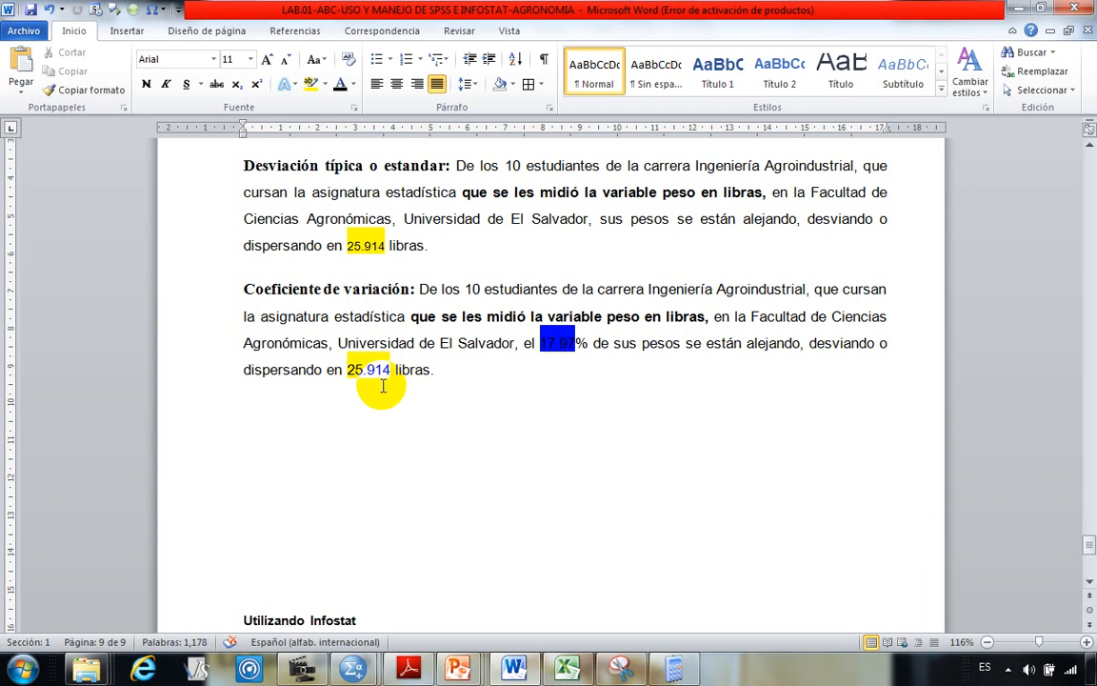
click(434, 370)
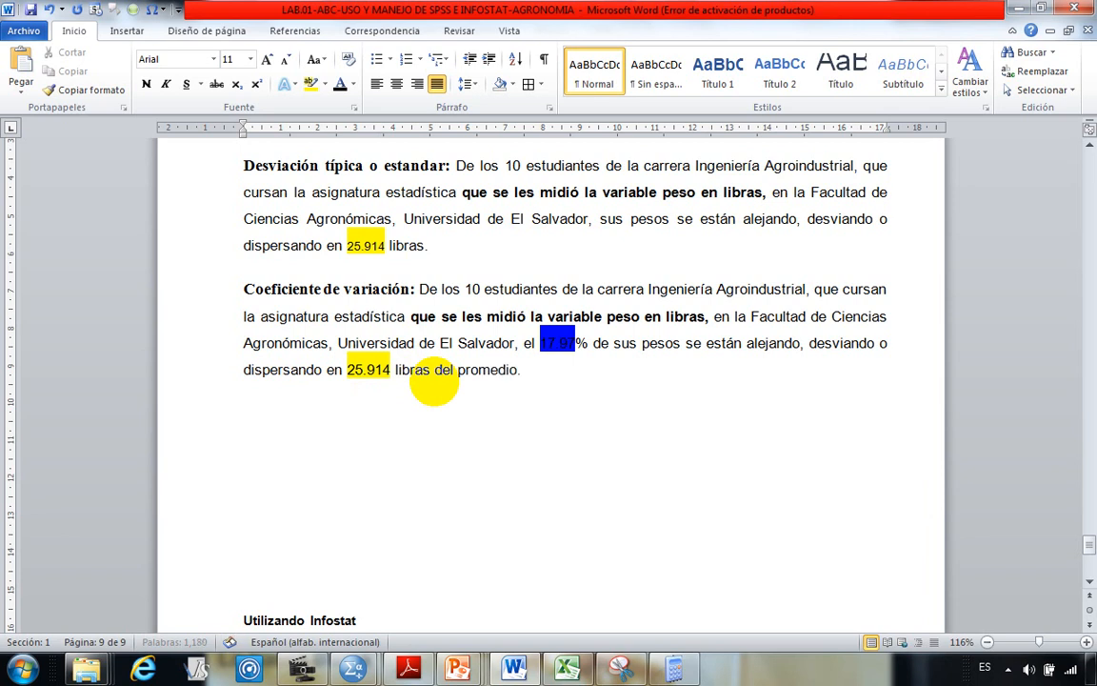
click(356, 431)
Step: Review the Coeficiente de variación interpretation together with the Estadísticos table and the other dispersion measures
scroll(353, 434, up, 2)
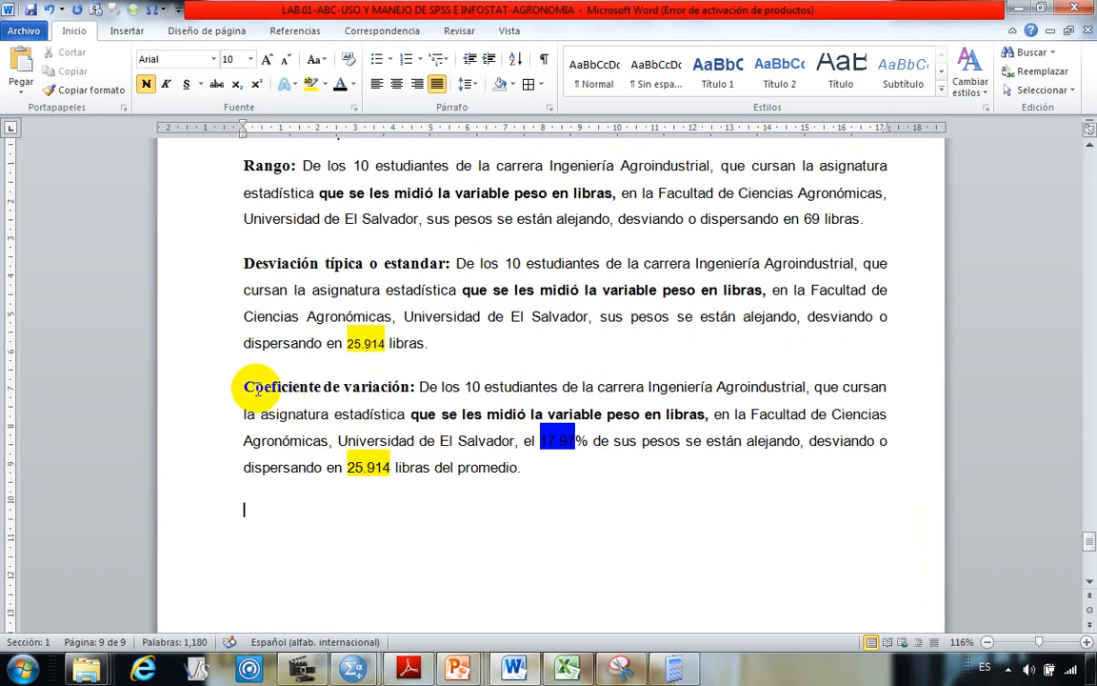
drag(243, 385, 531, 466)
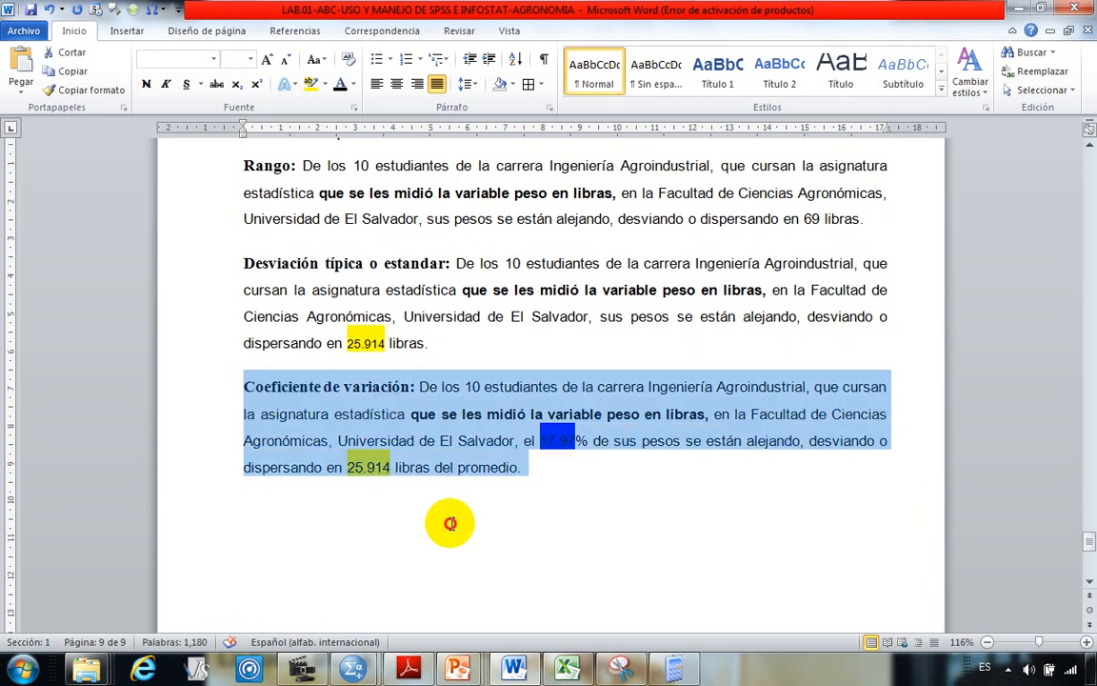
click(448, 522)
scroll(476, 504, up, 15)
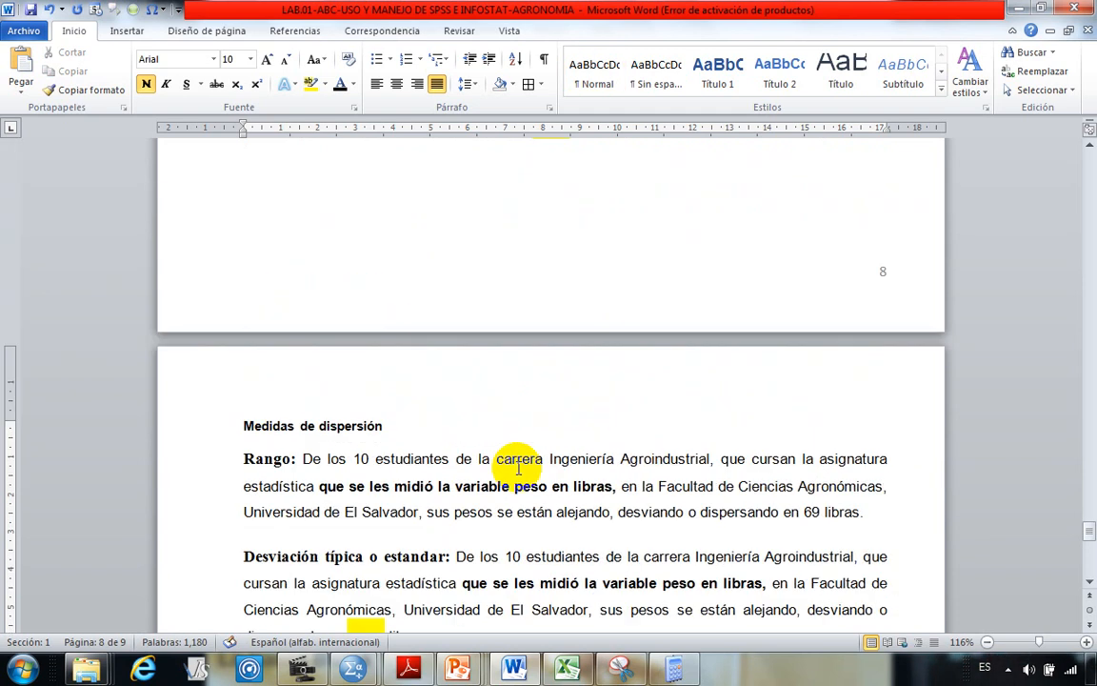
scroll(600, 460, up, 15)
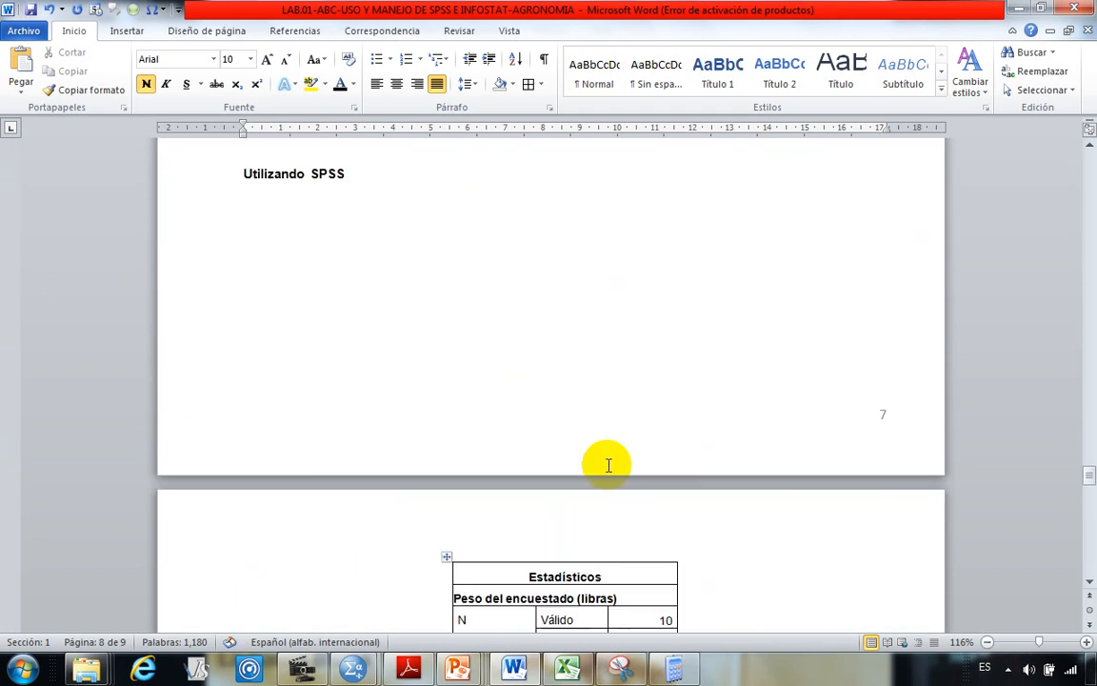
scroll(572, 467, down, 15)
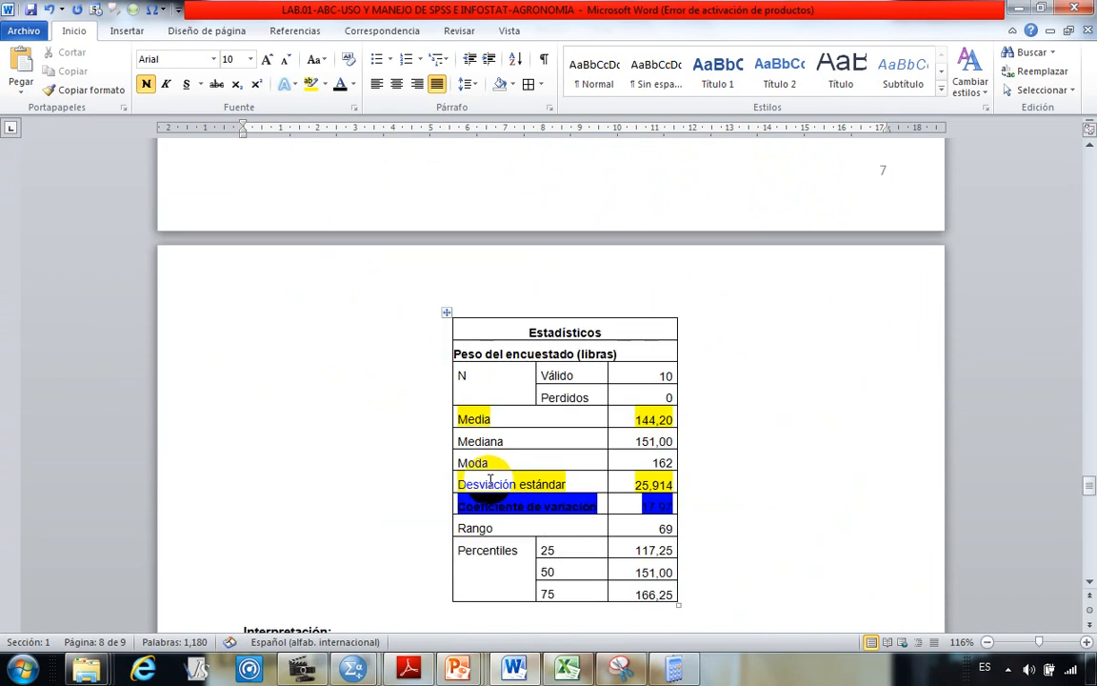
scroll(476, 436, down, 15)
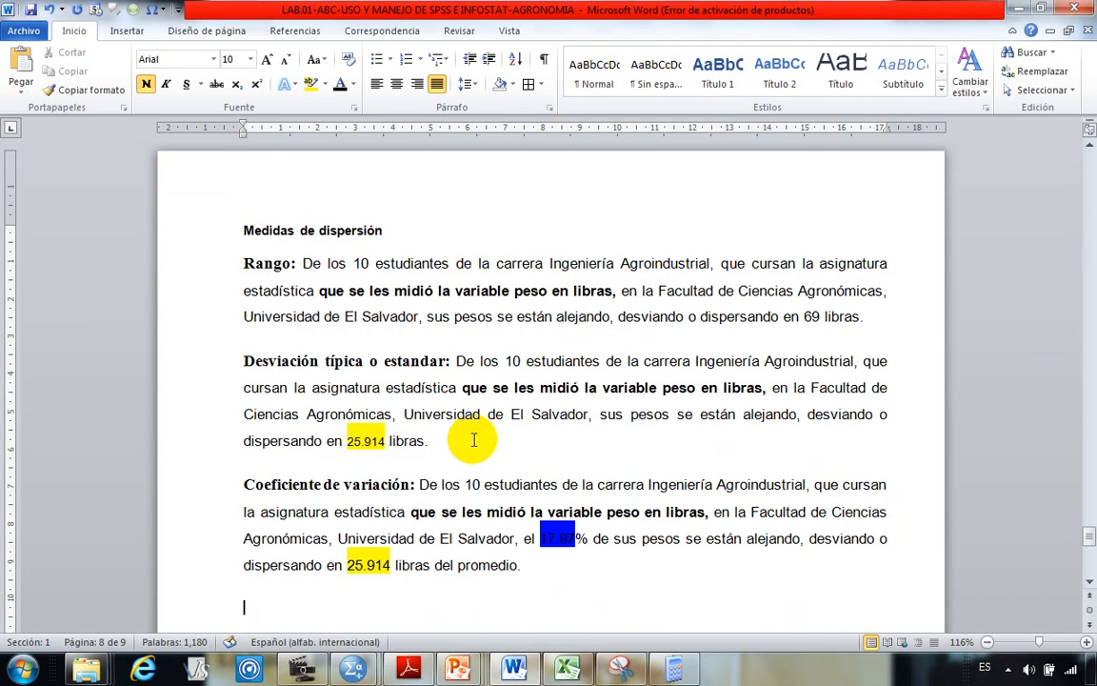
scroll(474, 438, up, 3)
scroll(474, 443, up, 20)
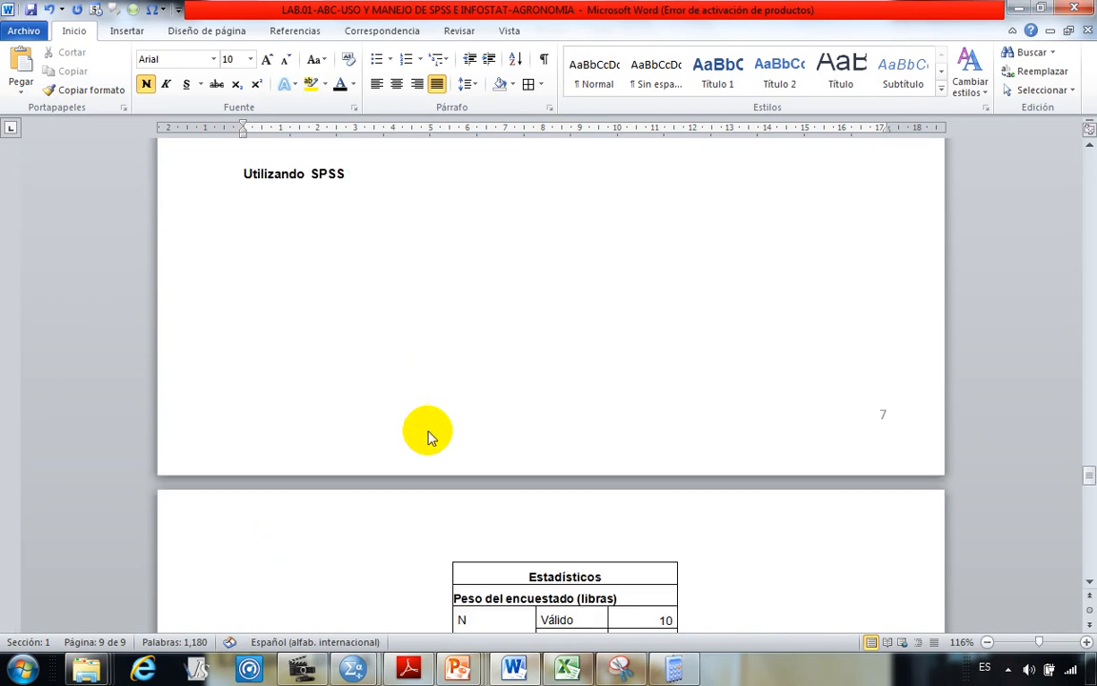
Step: Look back over the pie charts of the respondents' sex and the Parte III instructions down to the Estadísticos table
scroll(409, 419, up, 10)
scroll(421, 262, up, 6)
scroll(376, 268, down, 9)
scroll(480, 321, down, 8)
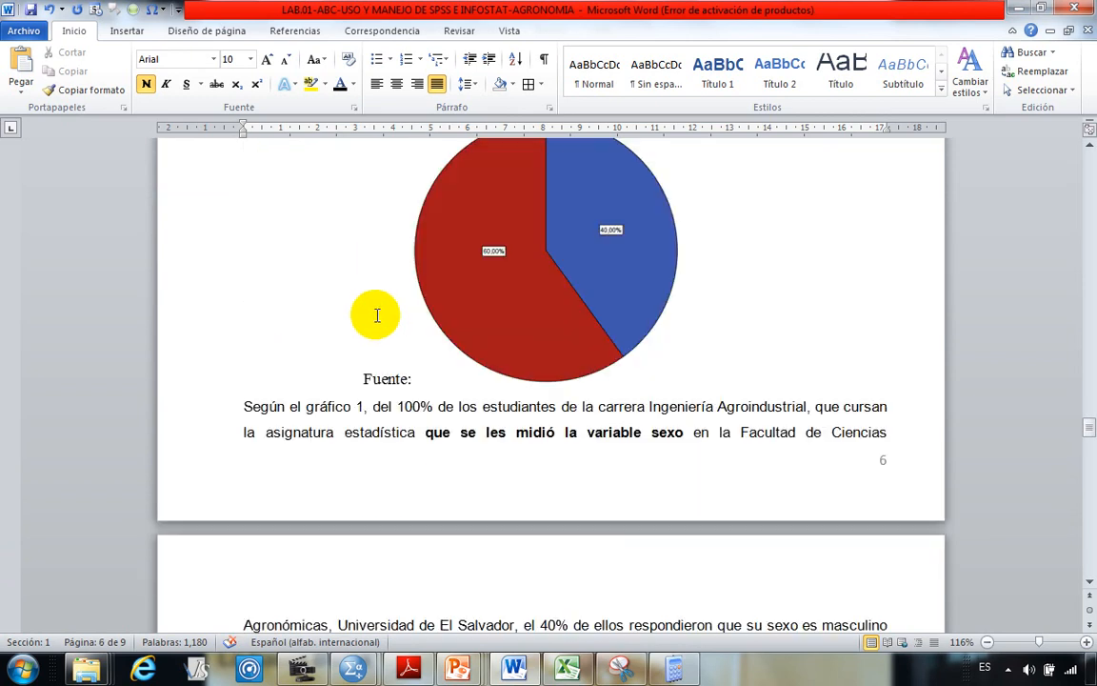
scroll(481, 321, down, 4)
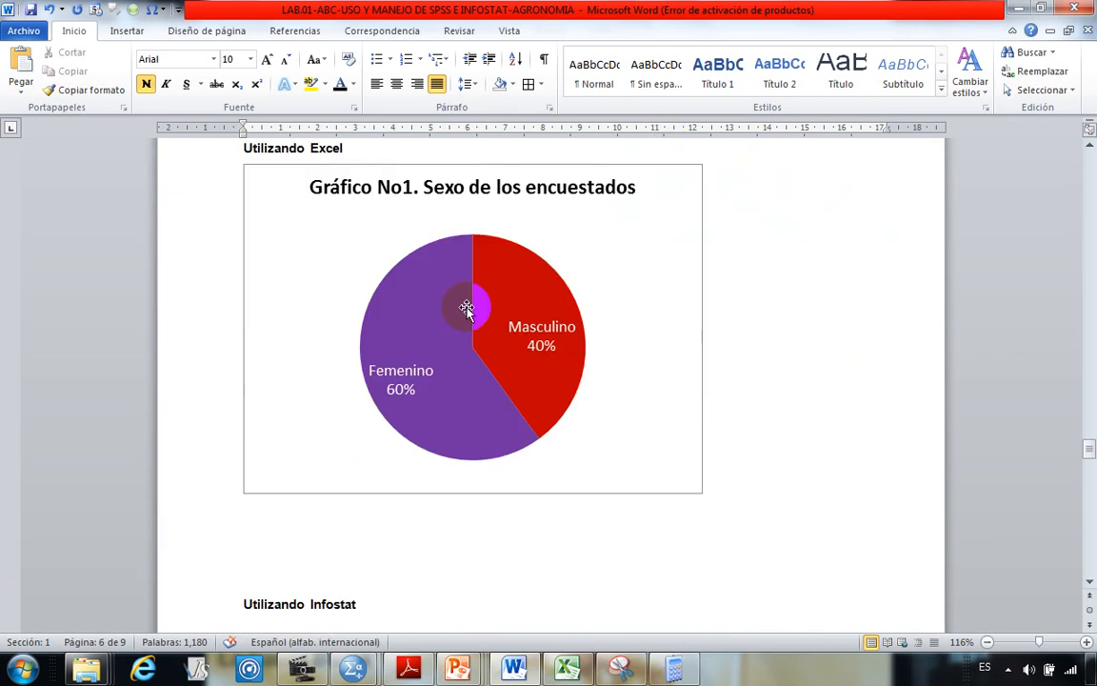
click(535, 250)
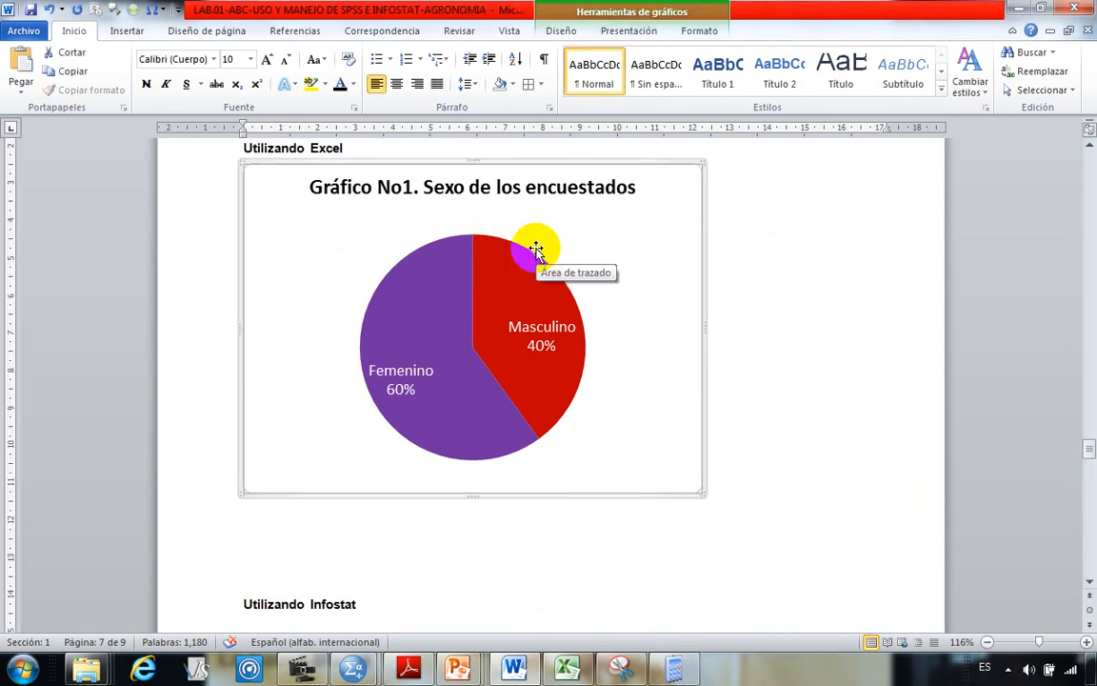
scroll(451, 390, down, 5)
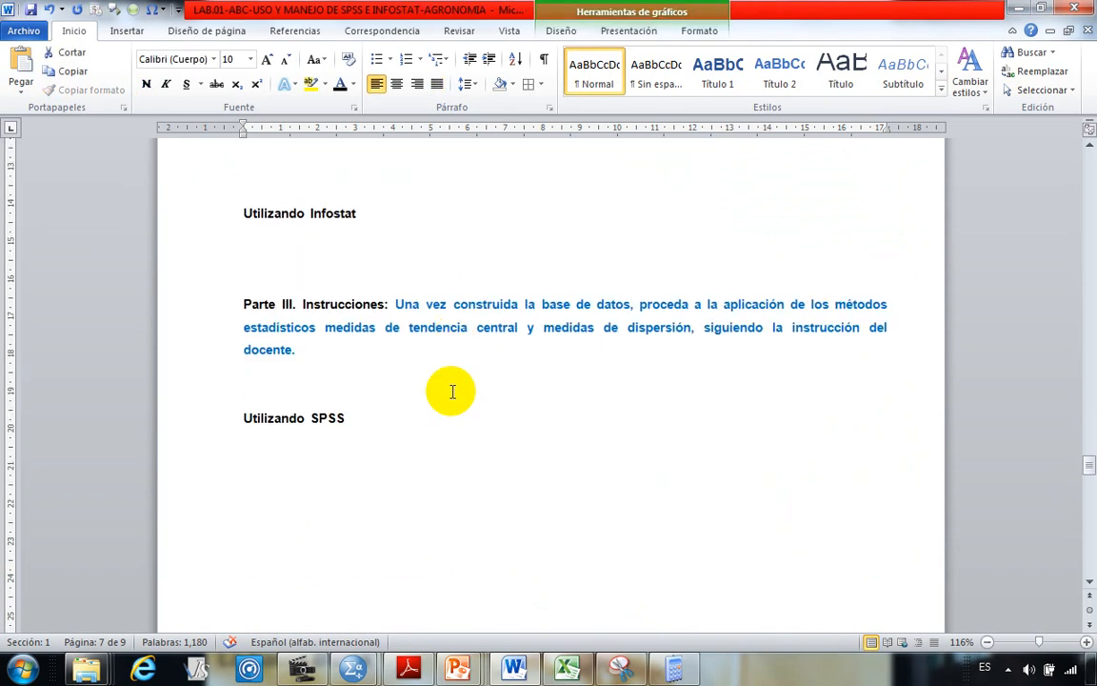
scroll(381, 371, down, 6)
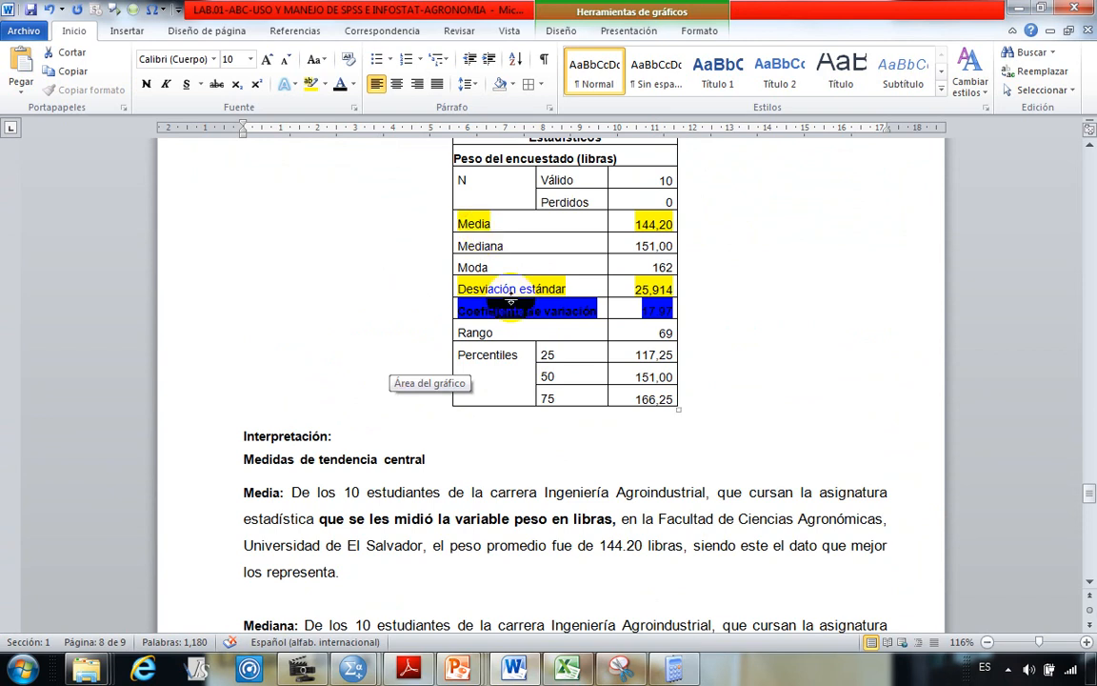
Step: Review the written interpretations of the central tendency, position and dispersion measures below the Estadísticos table
scroll(533, 460, up, 2)
scroll(357, 416, down, 6)
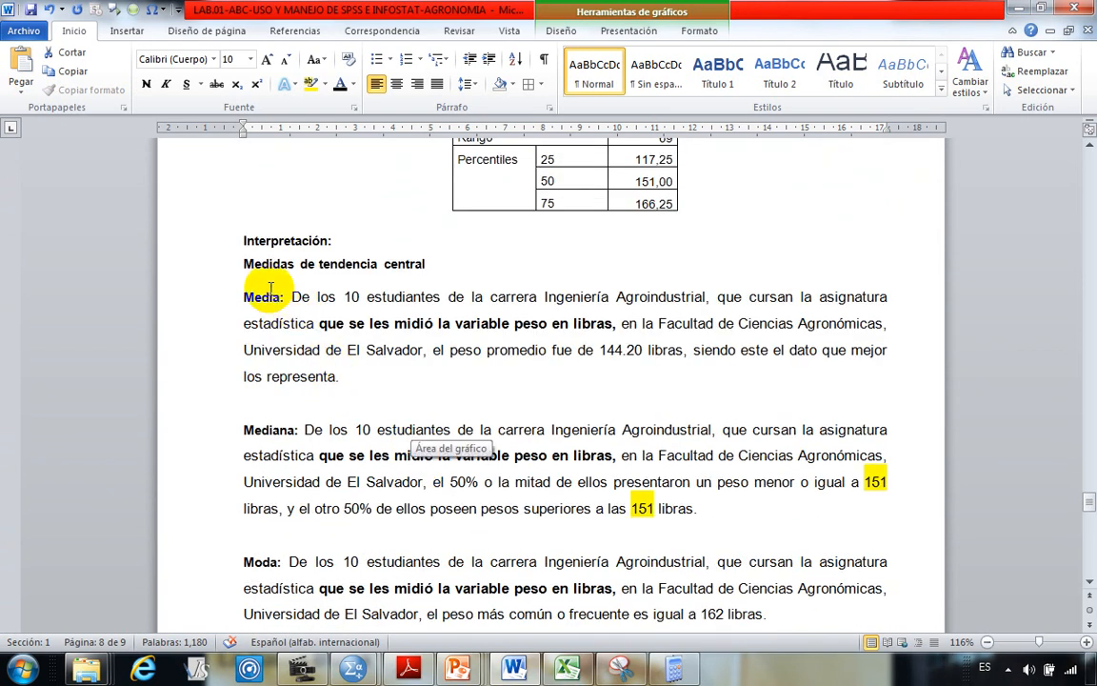
drag(242, 265, 476, 558)
click(373, 404)
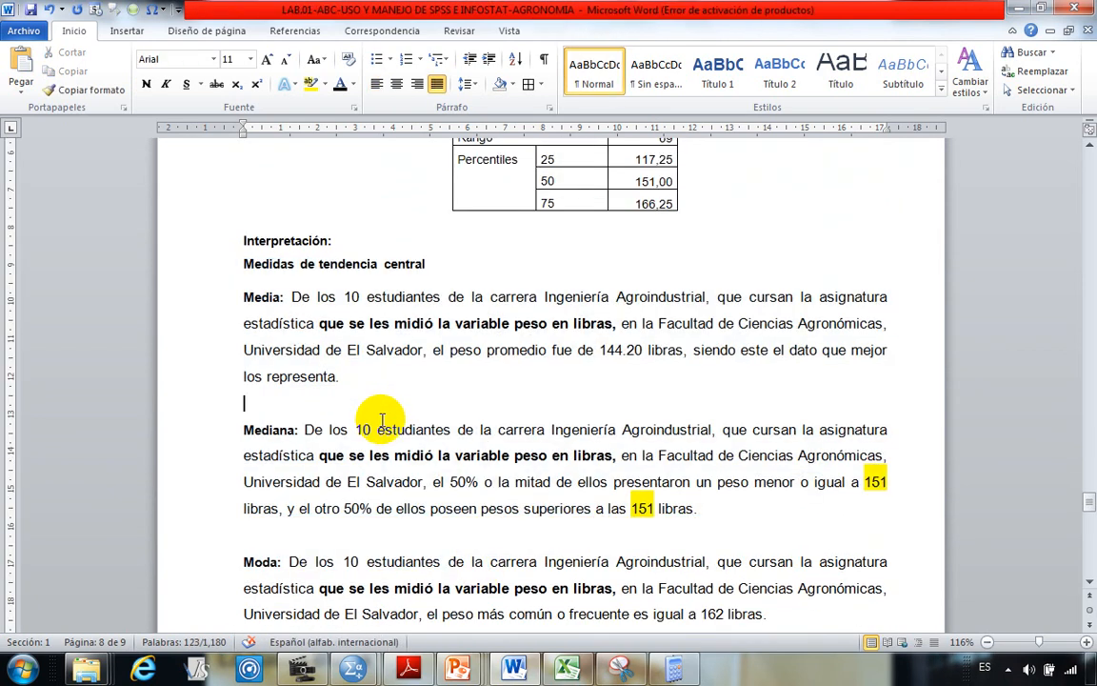
scroll(374, 424, down, 1)
scroll(377, 420, down, 2)
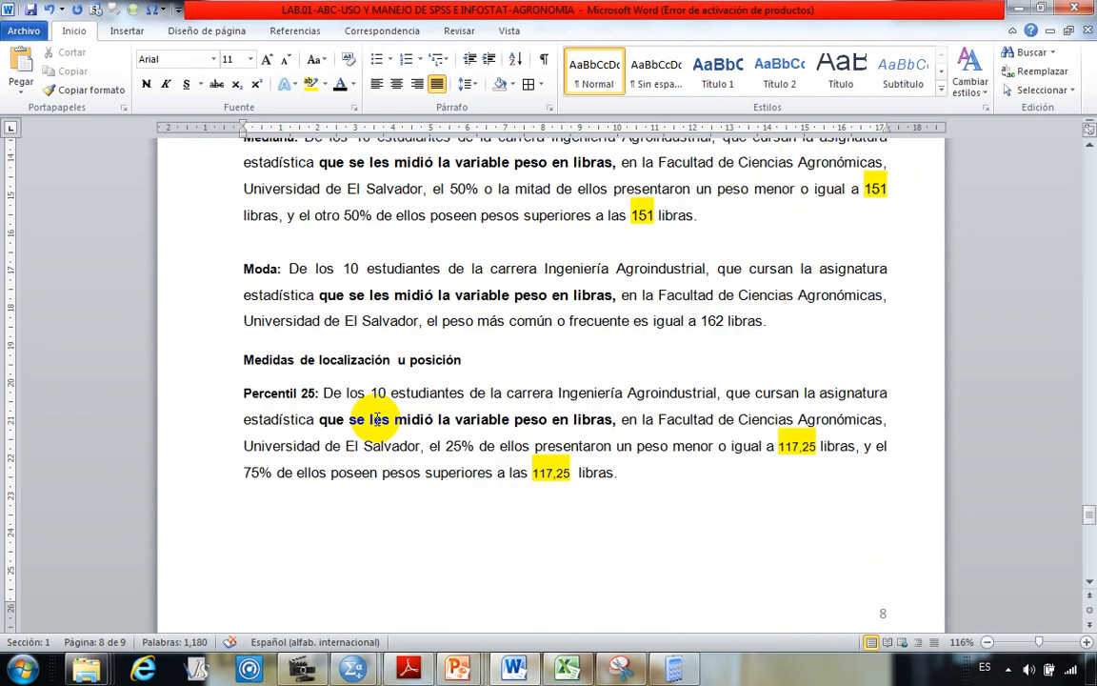
scroll(377, 420, up, 2)
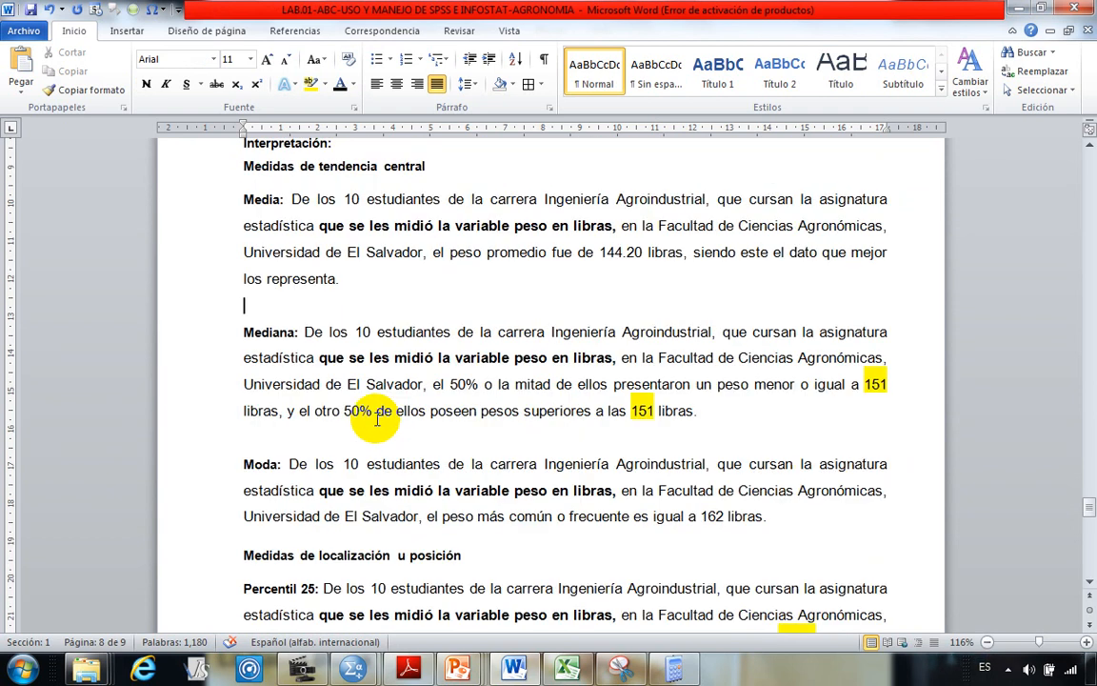
scroll(377, 419, up, 2)
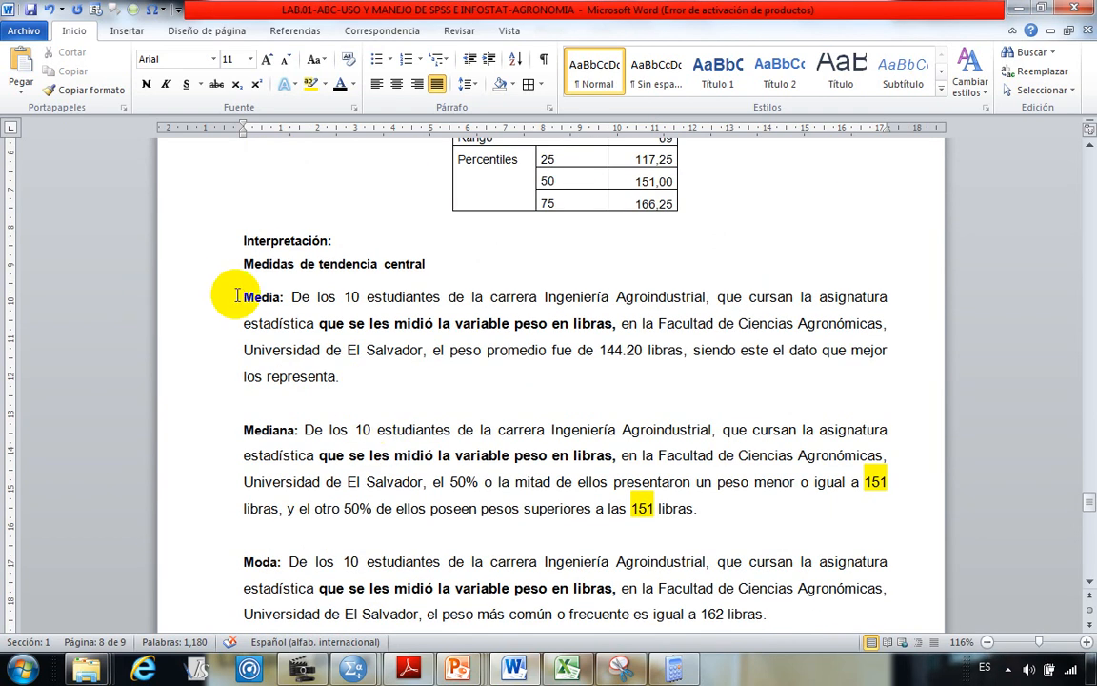
drag(240, 296, 402, 384)
click(447, 404)
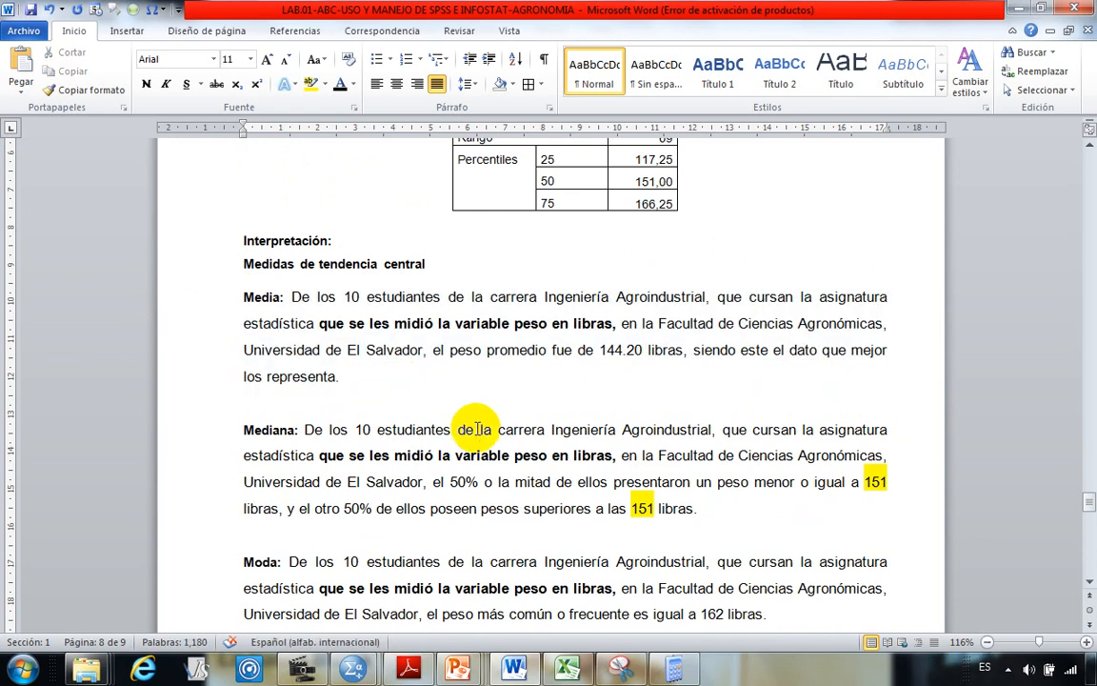
scroll(458, 423, down, 4)
scroll(471, 430, down, 13)
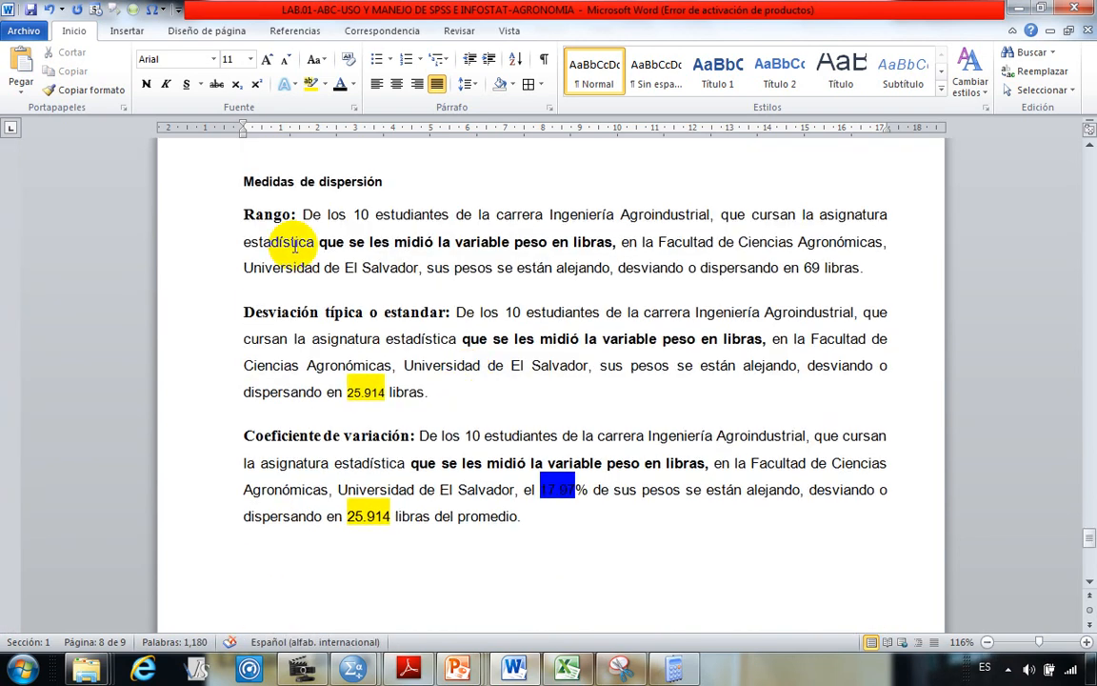
drag(240, 315, 522, 535)
scroll(419, 413, down, 3)
click(465, 404)
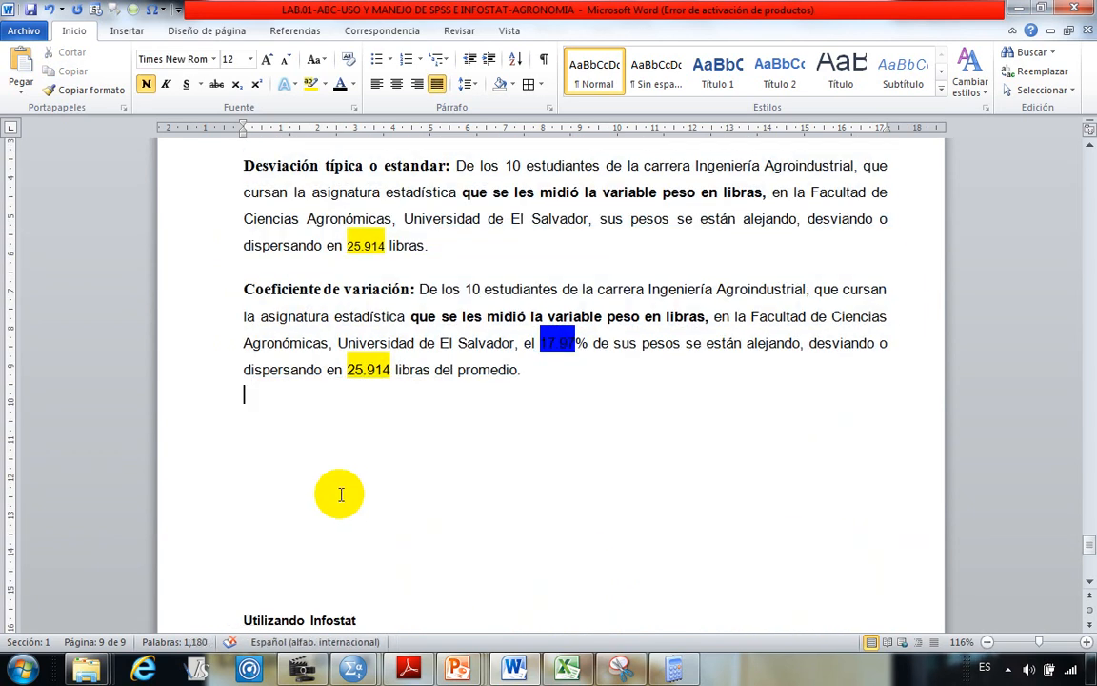
Step: Delete the surplus blank lines between the Coeficiente de variación paragraph and the "Utilizando Infostat" heading
scroll(324, 447, down, 4)
click(299, 401)
key(BackSpace)
key(BackSpace)
key(BackSpace)
key(BackSpace)
key(BackSpace)
key(BackSpace)
key(BackSpace)
key(BackSpace)
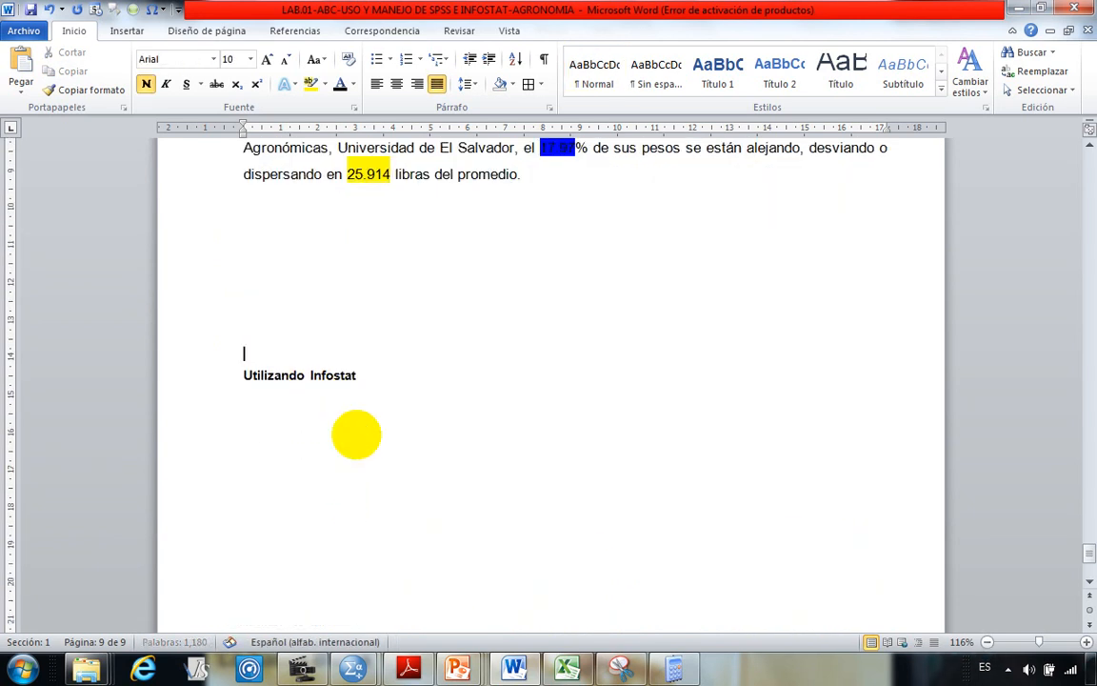
key(BackSpace)
click(245, 271)
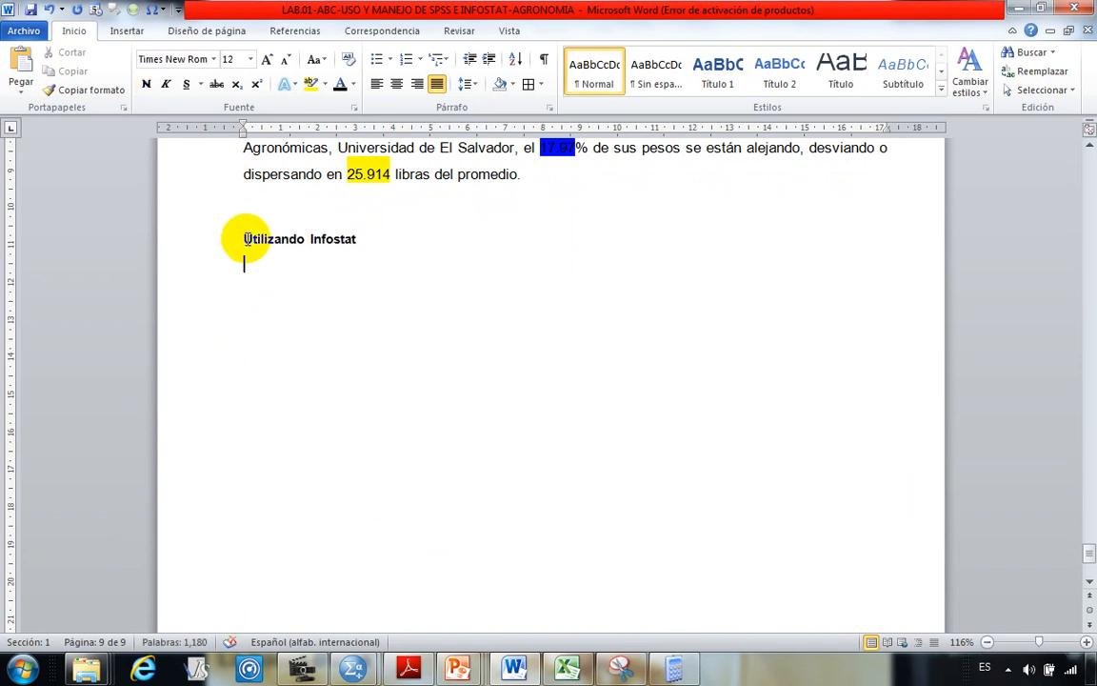
drag(245, 238, 463, 252)
click(335, 296)
scroll(273, 391, down, 2)
scroll(272, 386, up, 3)
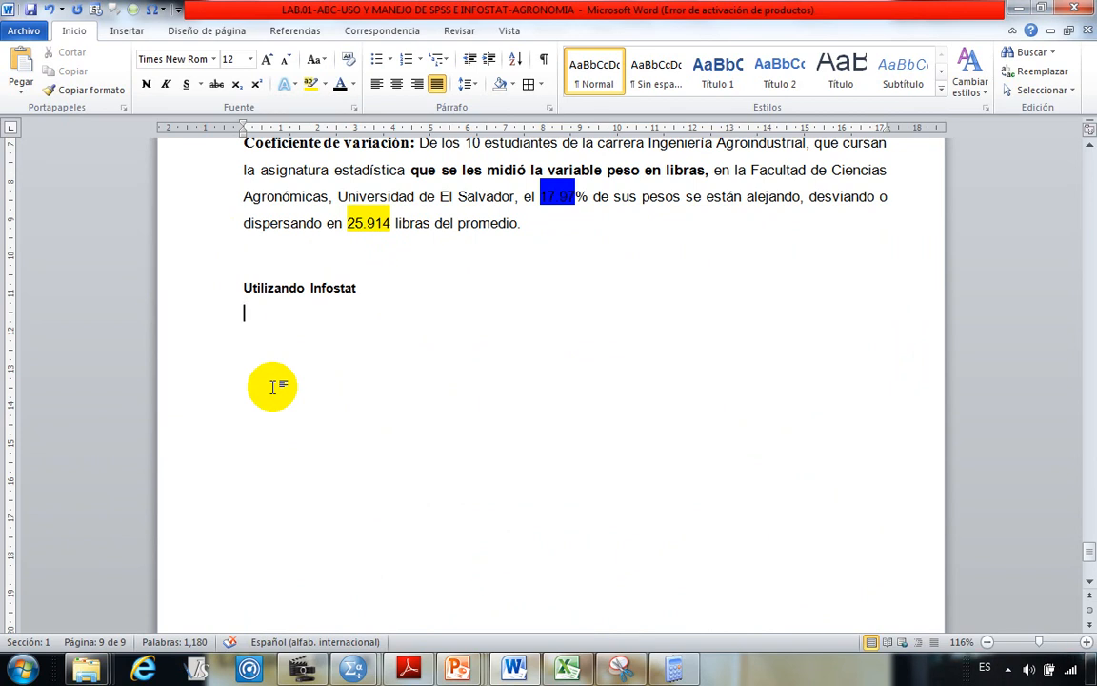
scroll(274, 386, down, 1)
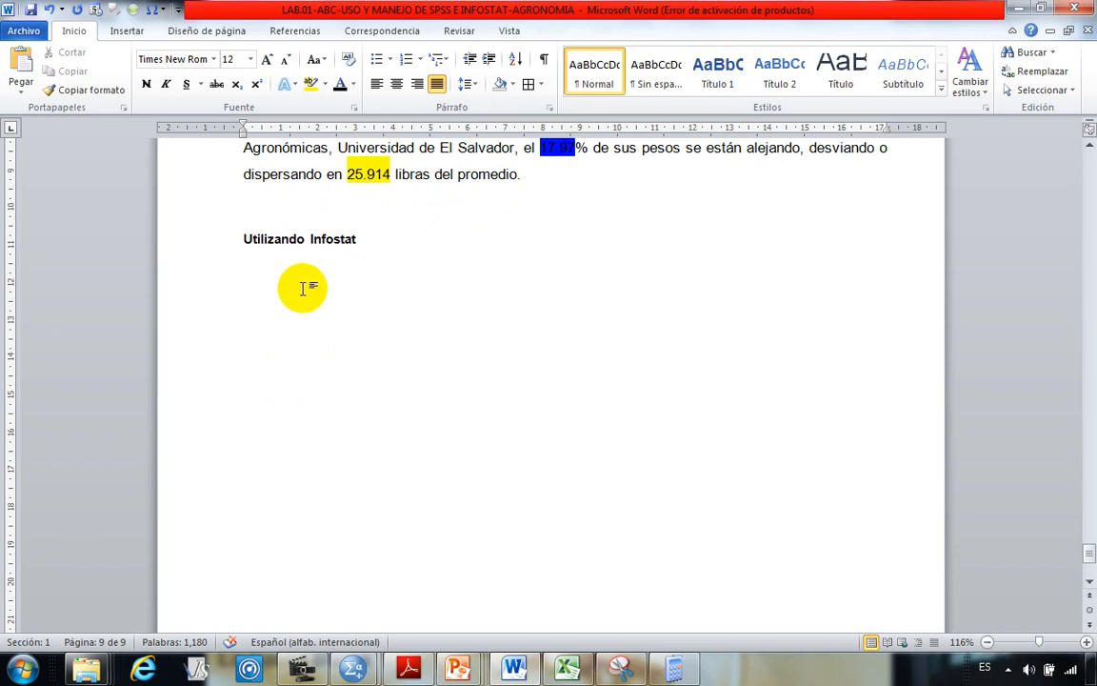
Step: Review the Rango, Desviación típica and Coeficiente de variación interpretations under "Medidas de dispersión", down to the "Utilizando Infostat" heading
drag(237, 245, 338, 250)
click(334, 285)
scroll(301, 316, down, 4)
scroll(300, 341, up, 6)
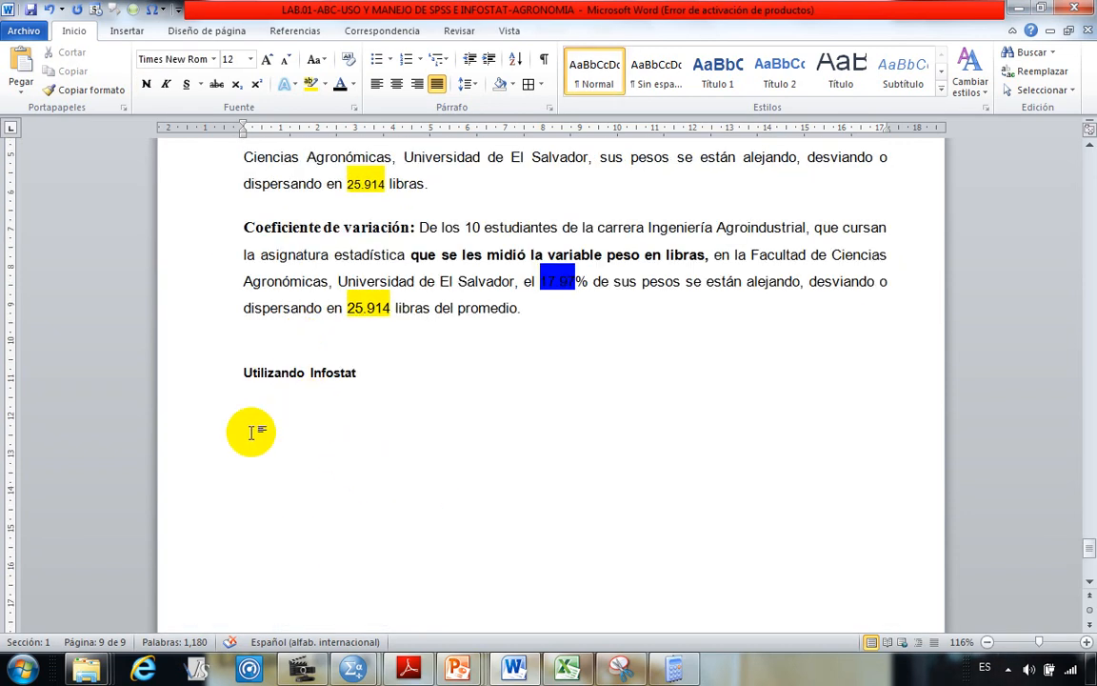
scroll(262, 436, up, 7)
scroll(270, 430, down, 4)
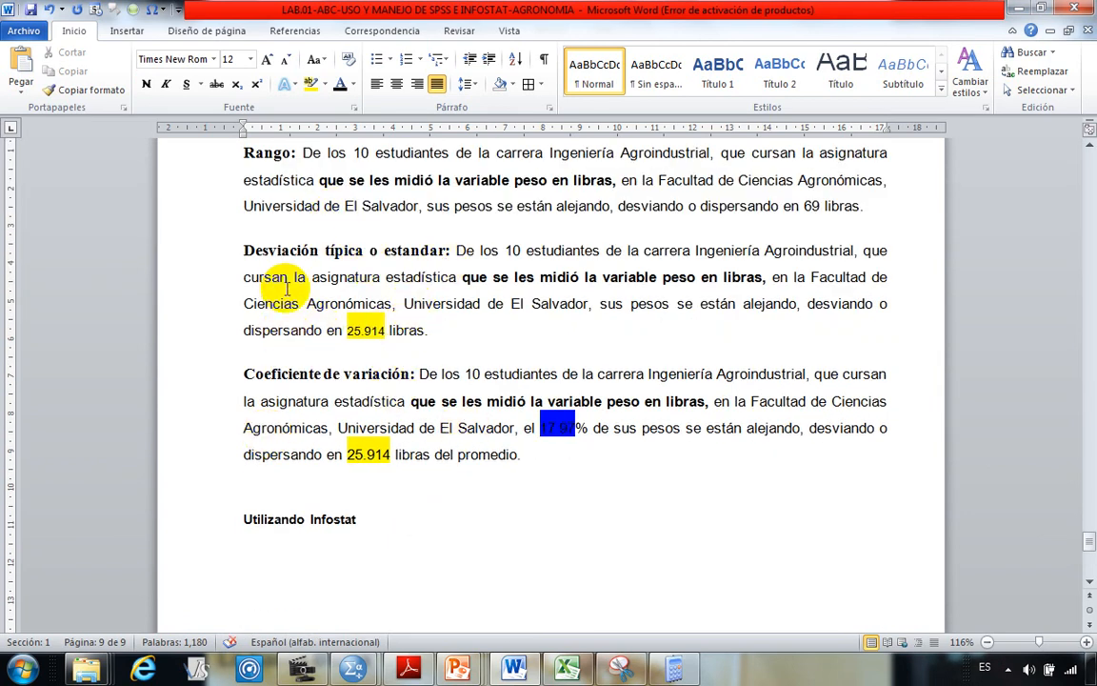
scroll(270, 388, up, 1)
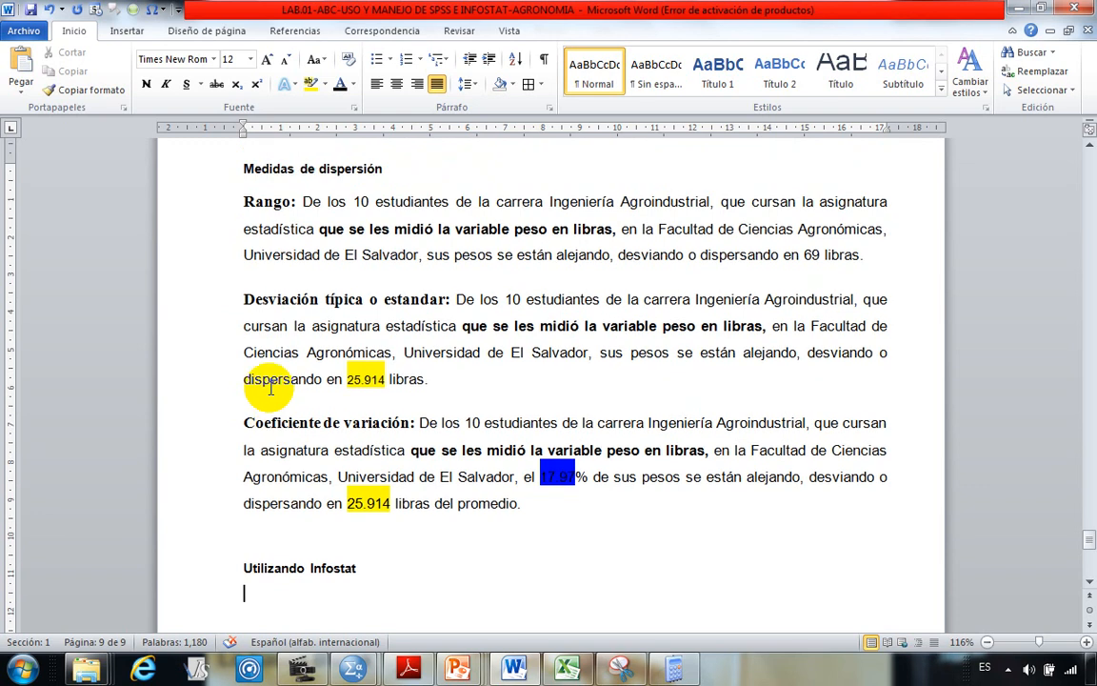
scroll(273, 385, up, 2)
scroll(271, 390, down, 1)
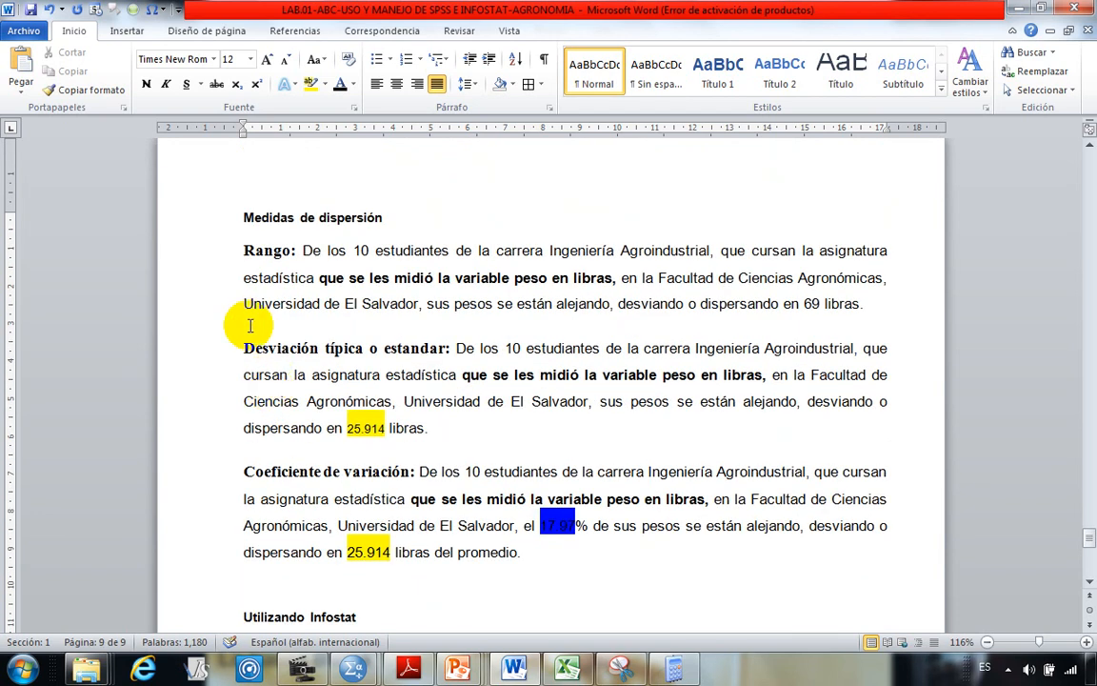
scroll(247, 326, down, 1)
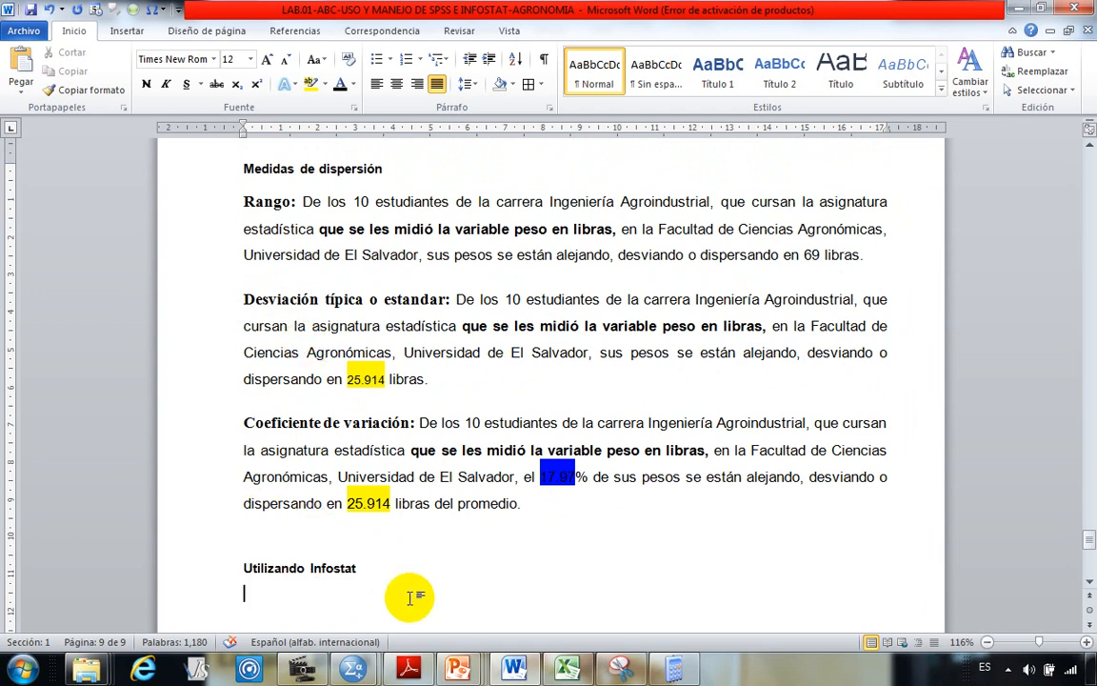
scroll(543, 573, up, 4)
scroll(484, 578, down, 2)
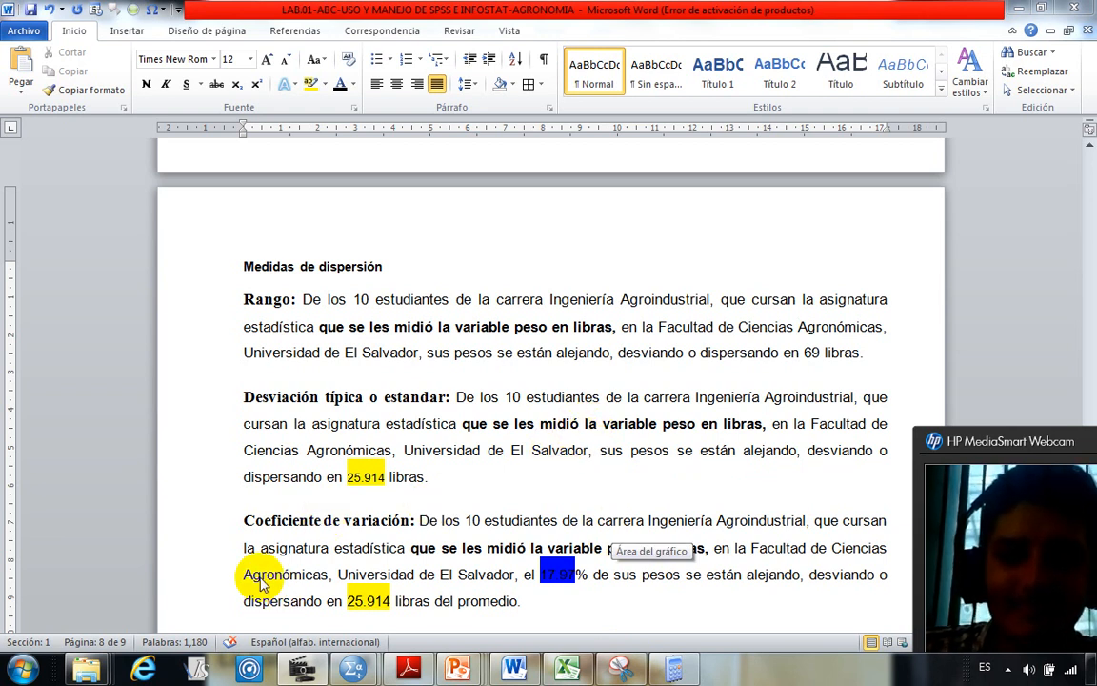
click(87, 669)
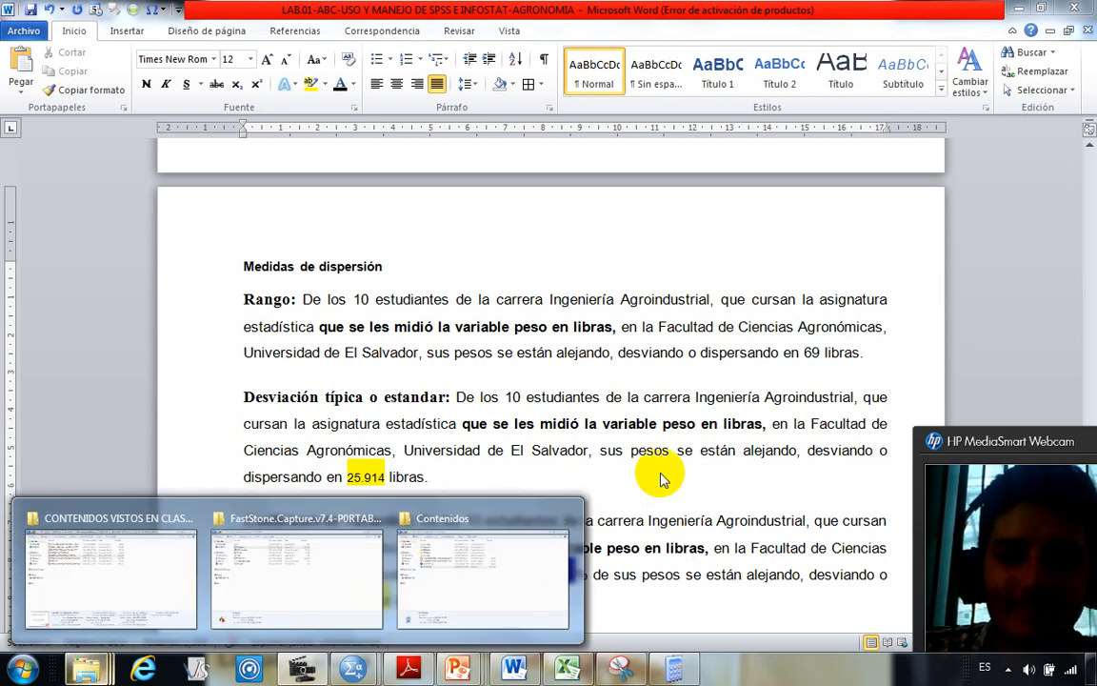